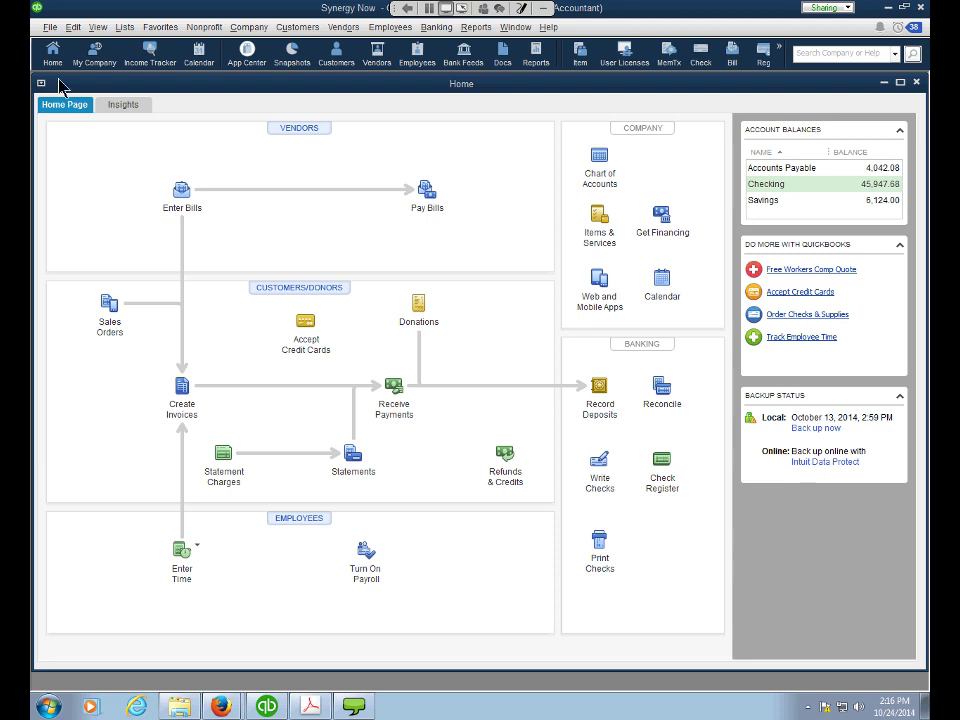
Choose New Company from the File menu to bring up the QuickBooks Setup window
left_click(48, 28)
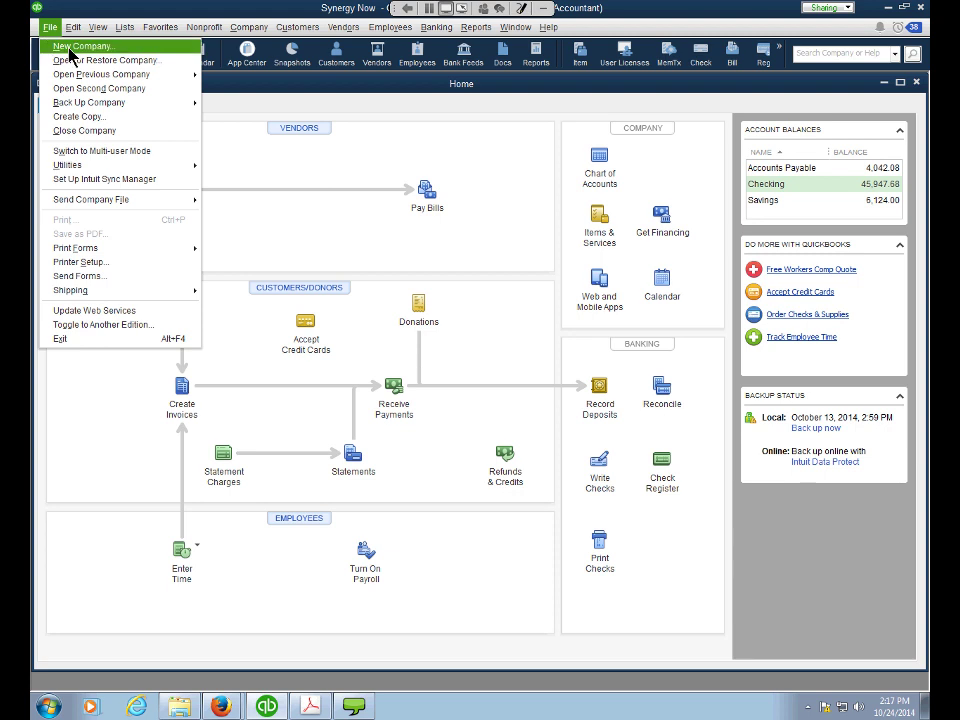
left_click(69, 48)
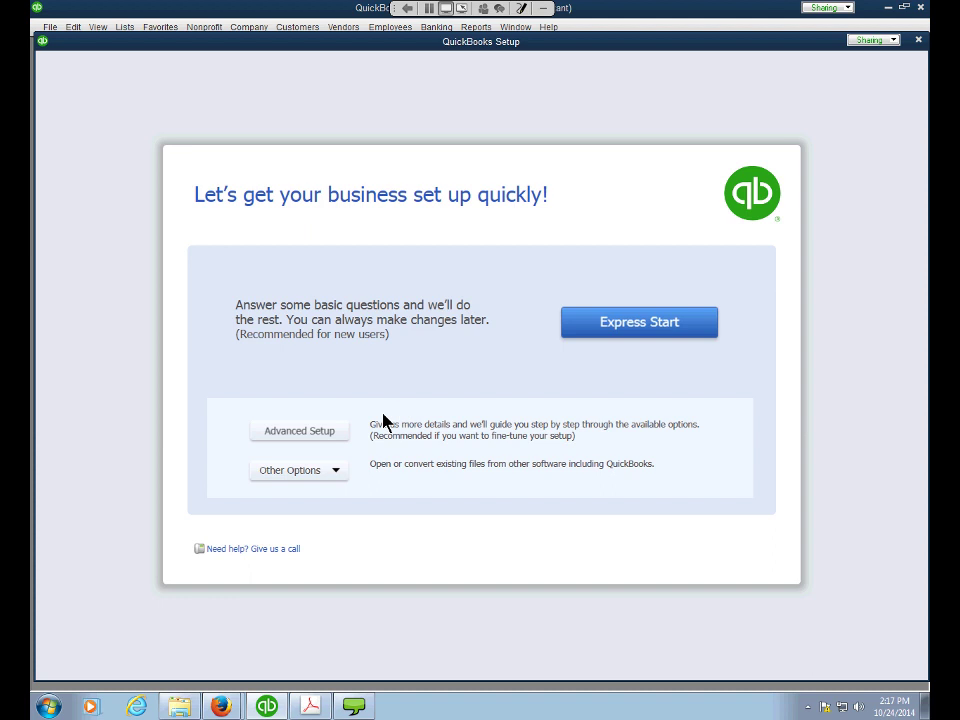
left_click(335, 471)
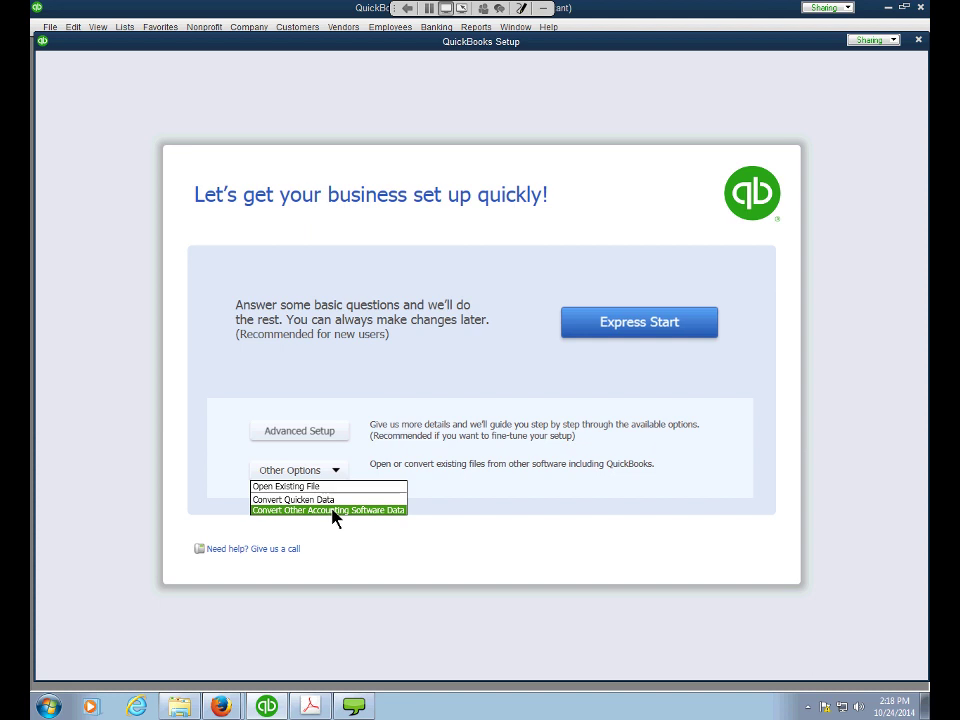
left_click(477, 475)
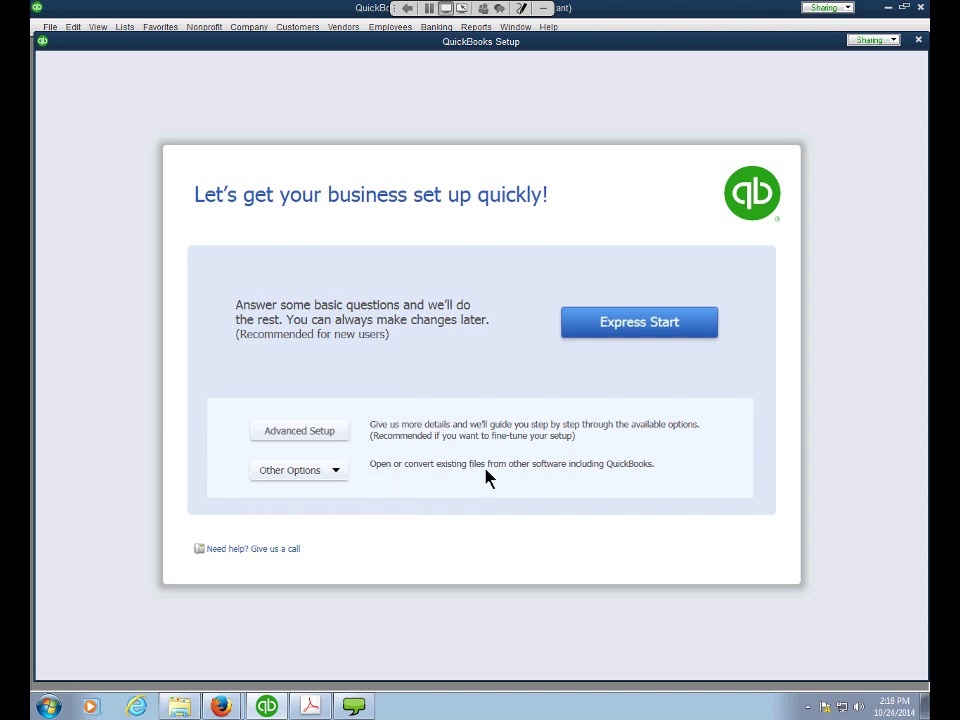
Choose Express Start, name the company Synergy Now, and clear the rejected 'membership association' industry
left_click(638, 328)
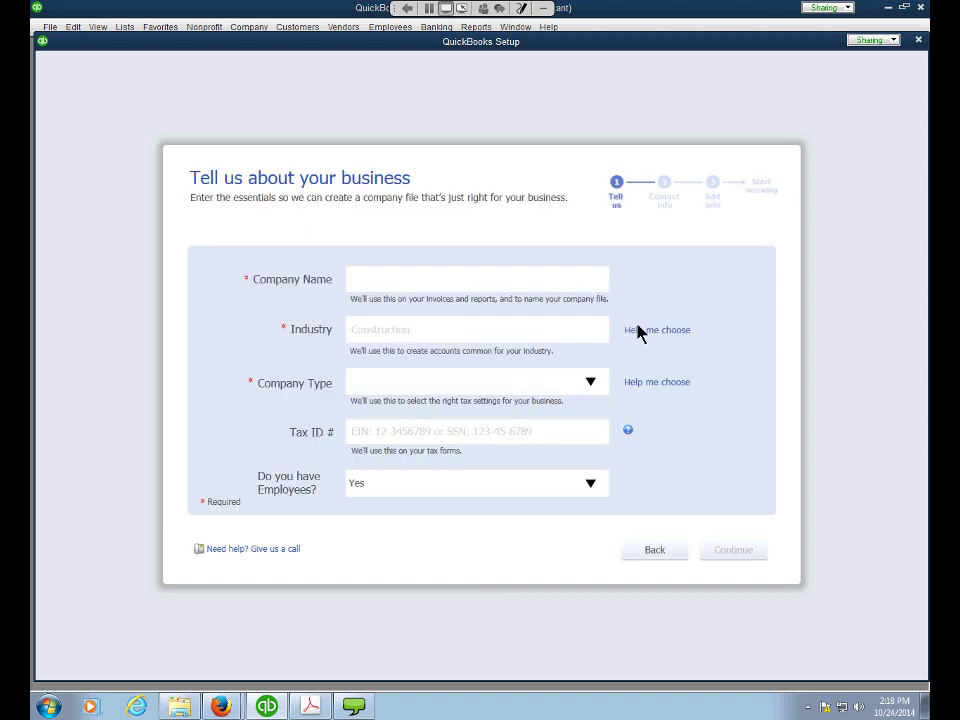
type("Synergy Now")
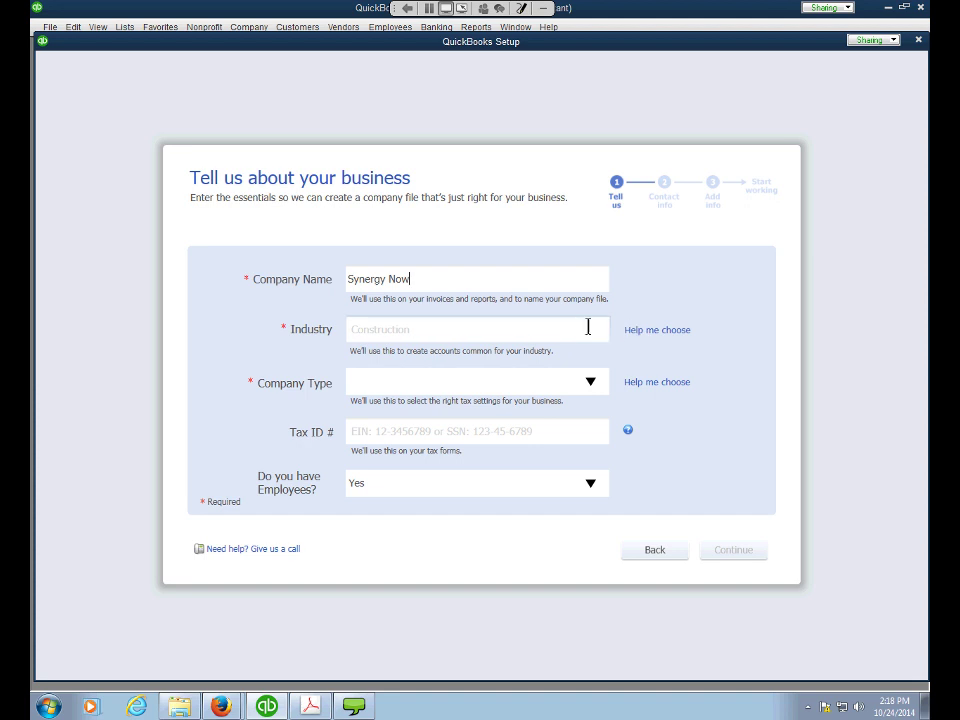
left_click(410, 336)
type("membership association")
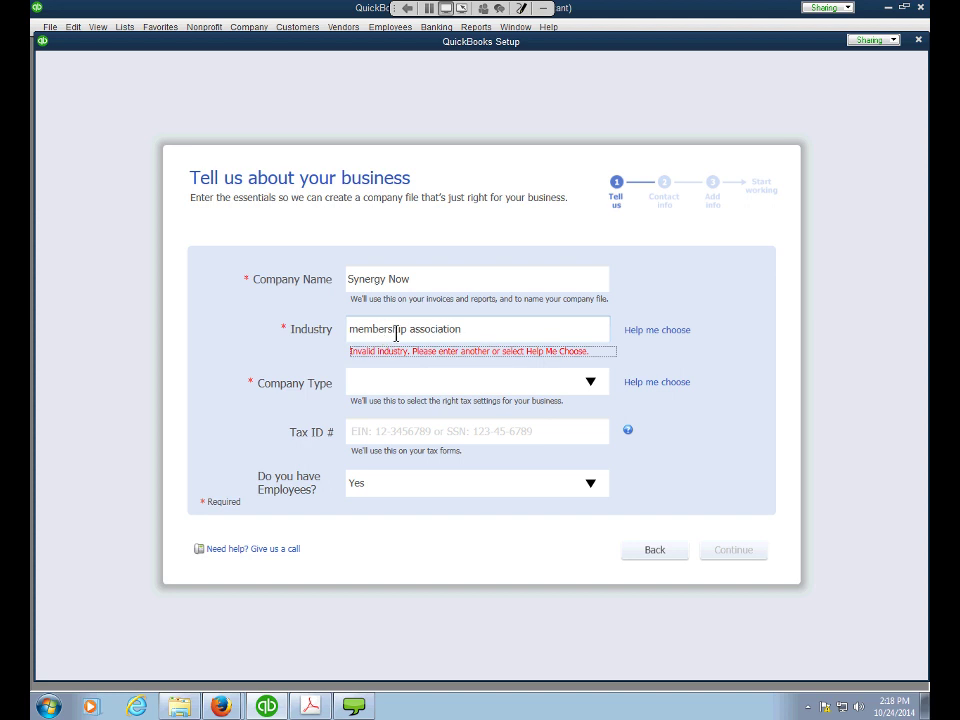
left_click_drag(473, 328, 316, 341)
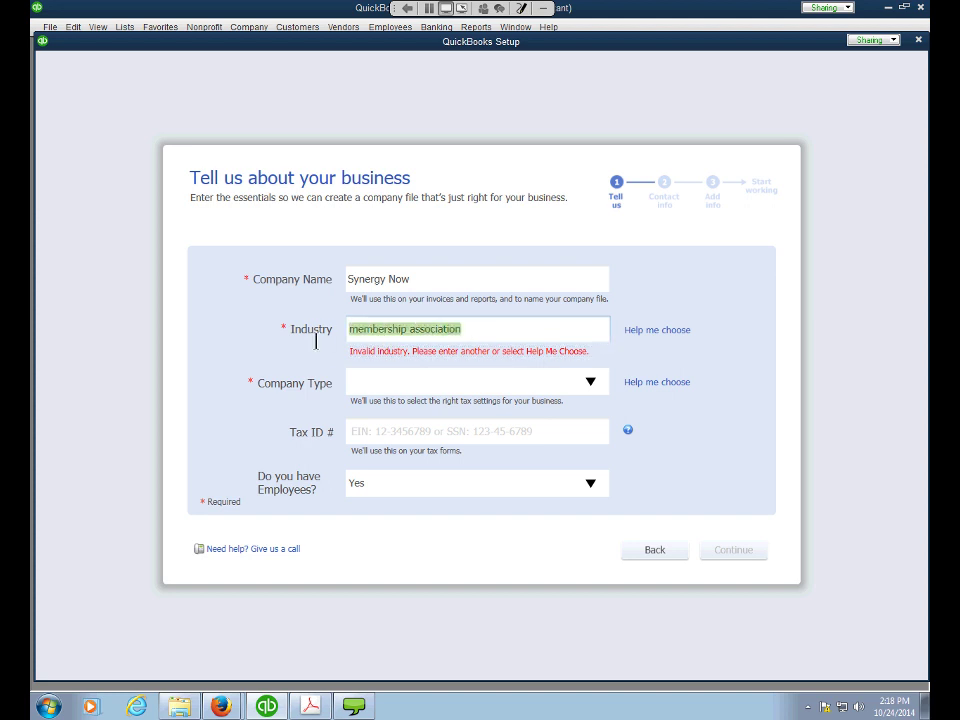
key("BackSpace")
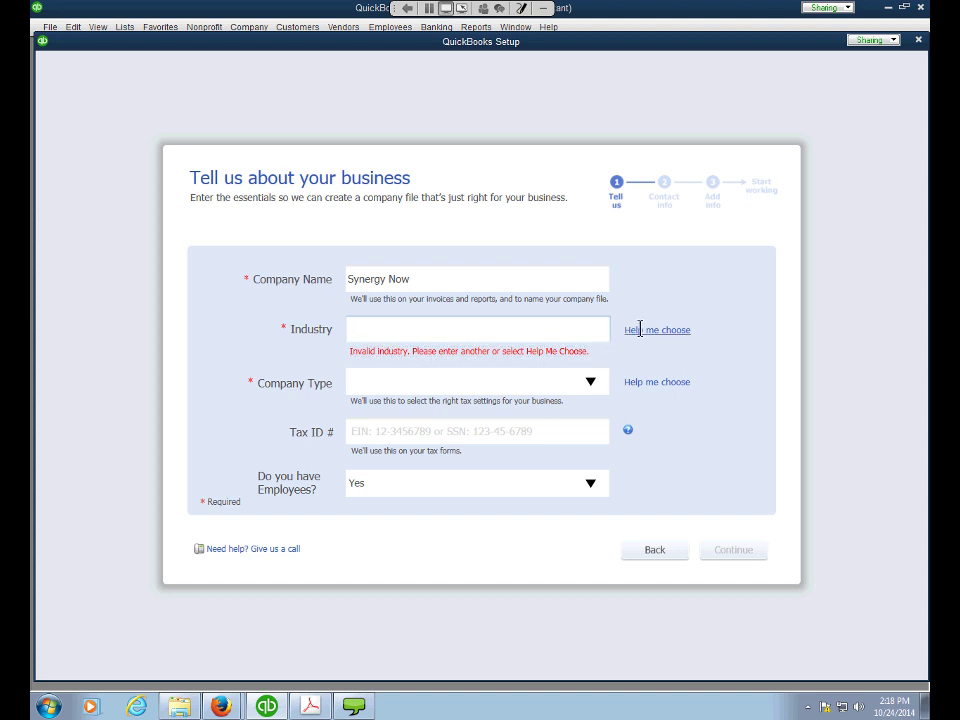
Pick Non-Profit from the Help me choose industry list
left_click(643, 333)
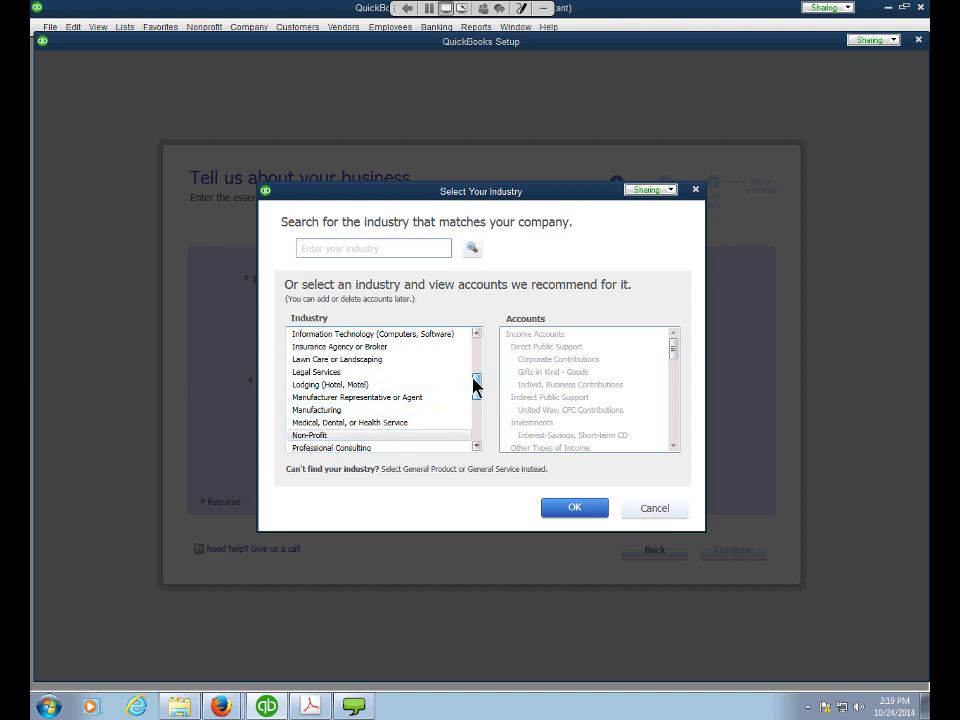
left_click_drag(475, 386, 474, 363)
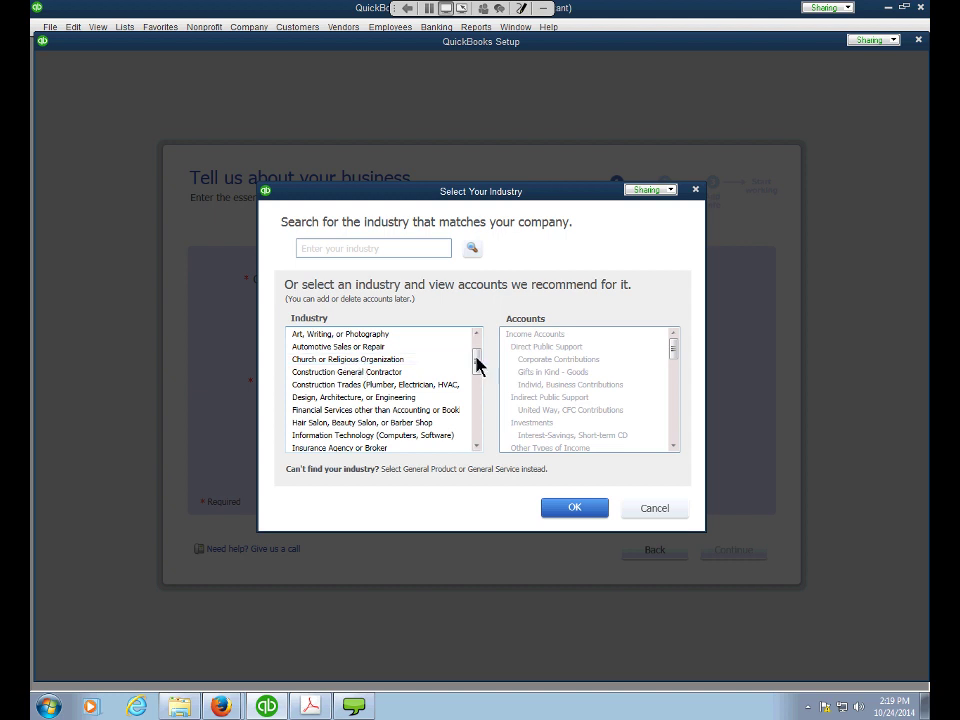
left_click_drag(477, 364, 478, 393)
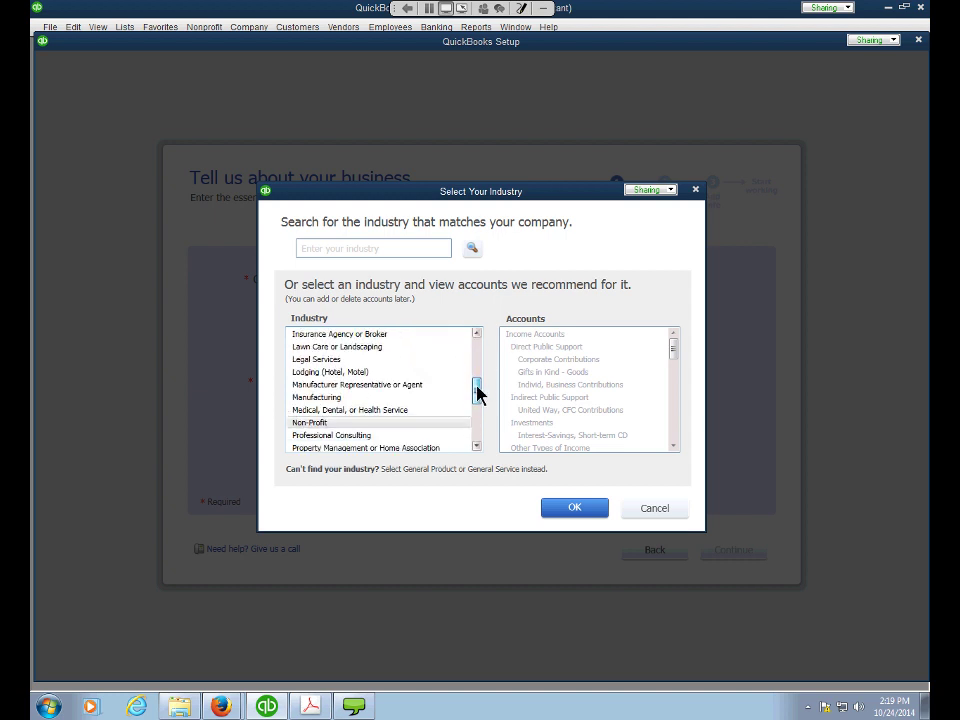
left_click(390, 424)
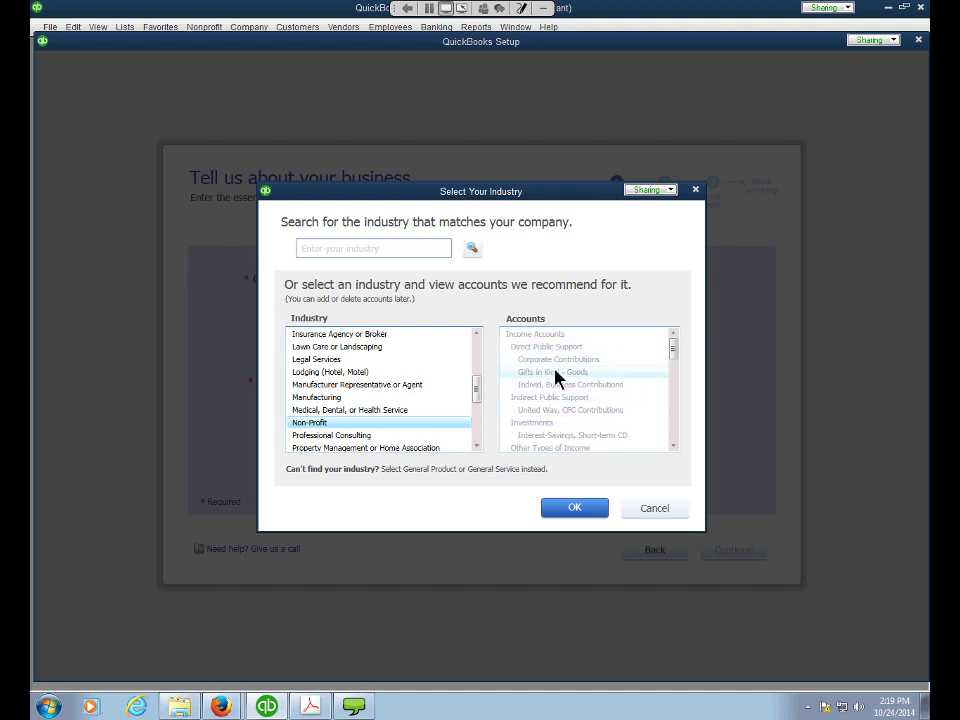
left_click(574, 510)
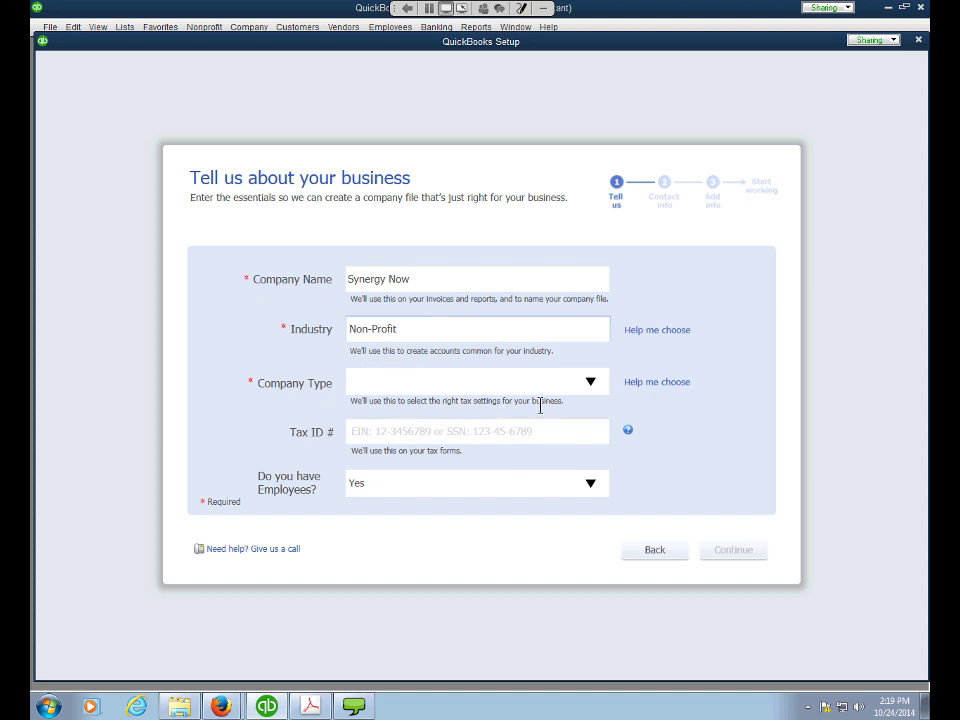
Set the company type to Other / None instead of Non-Profit
left_click(590, 384)
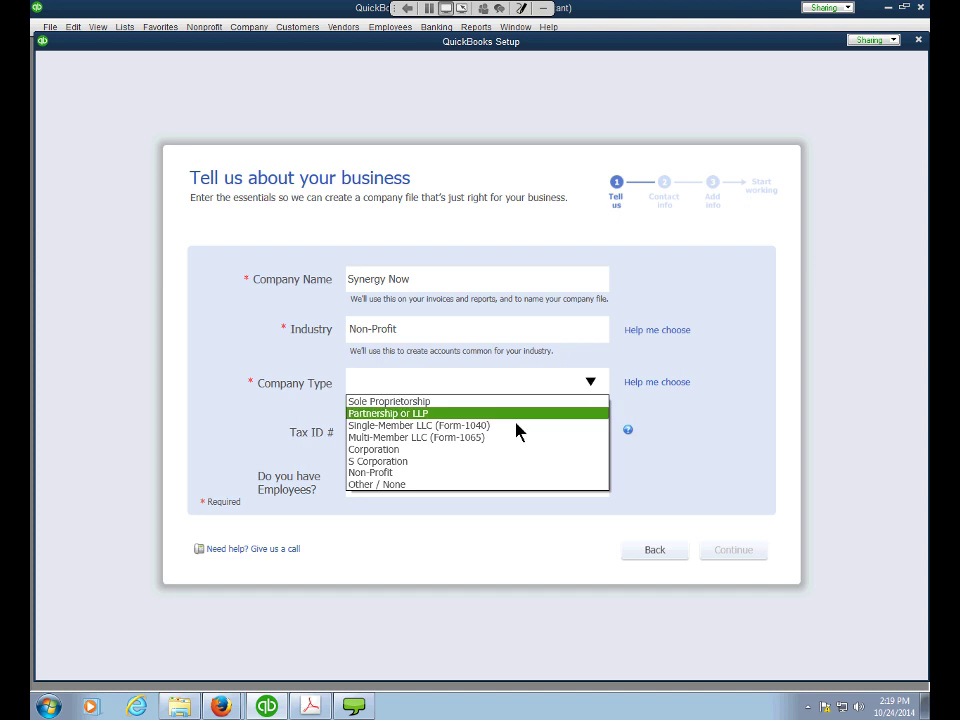
left_click(476, 481)
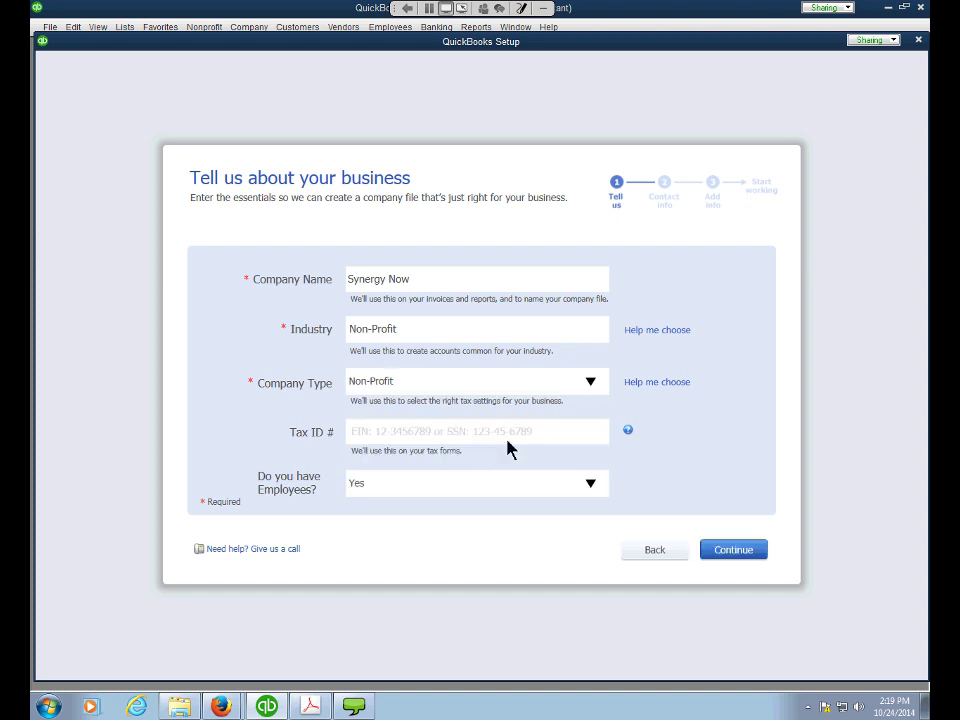
left_click(589, 385)
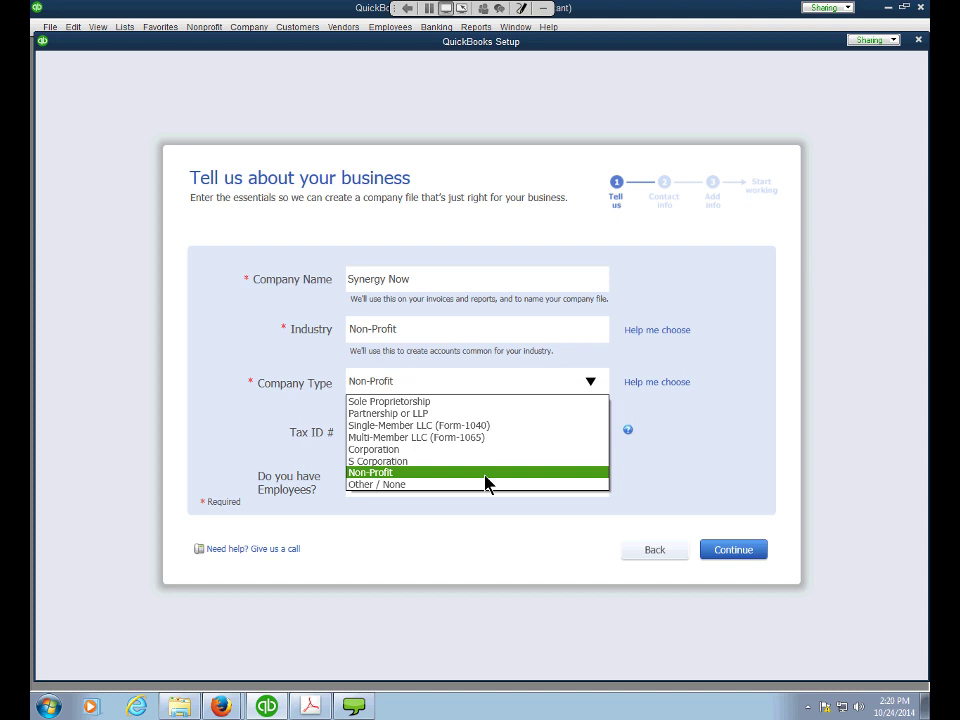
left_click(480, 494)
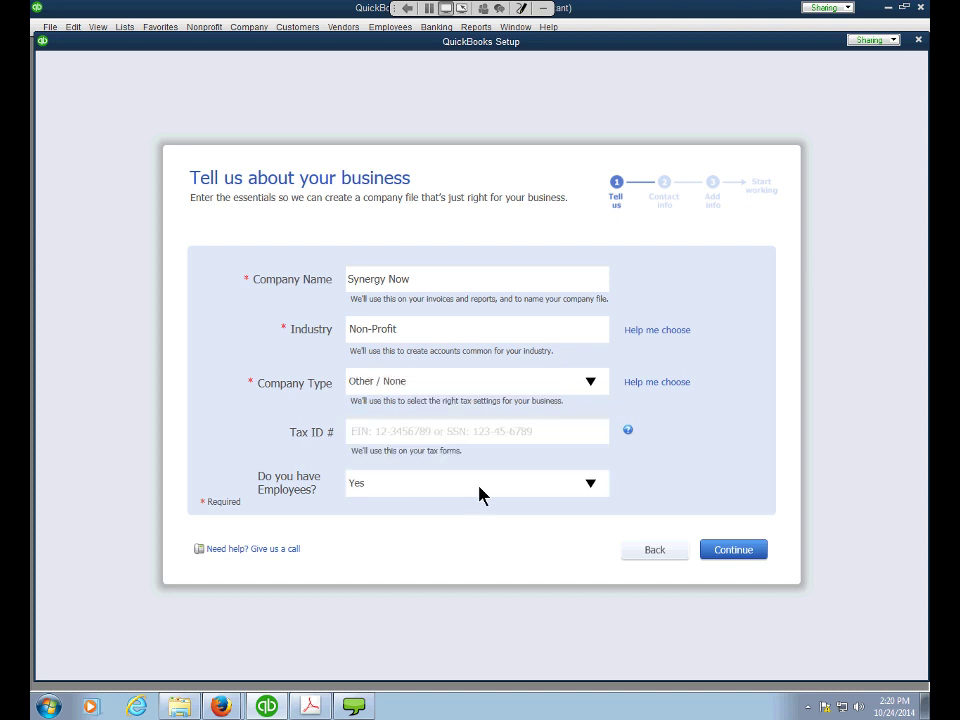
left_click(413, 436)
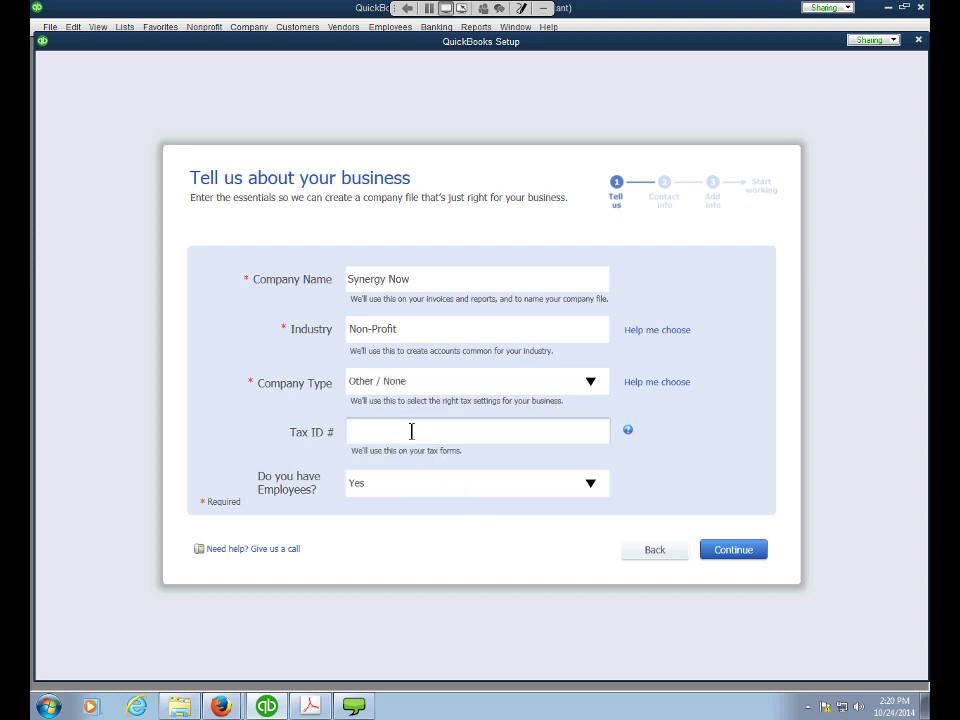
Enter the company's tax ID, answer No to having employees, and continue to contact info
type("20-1234567")
left_click(591, 486)
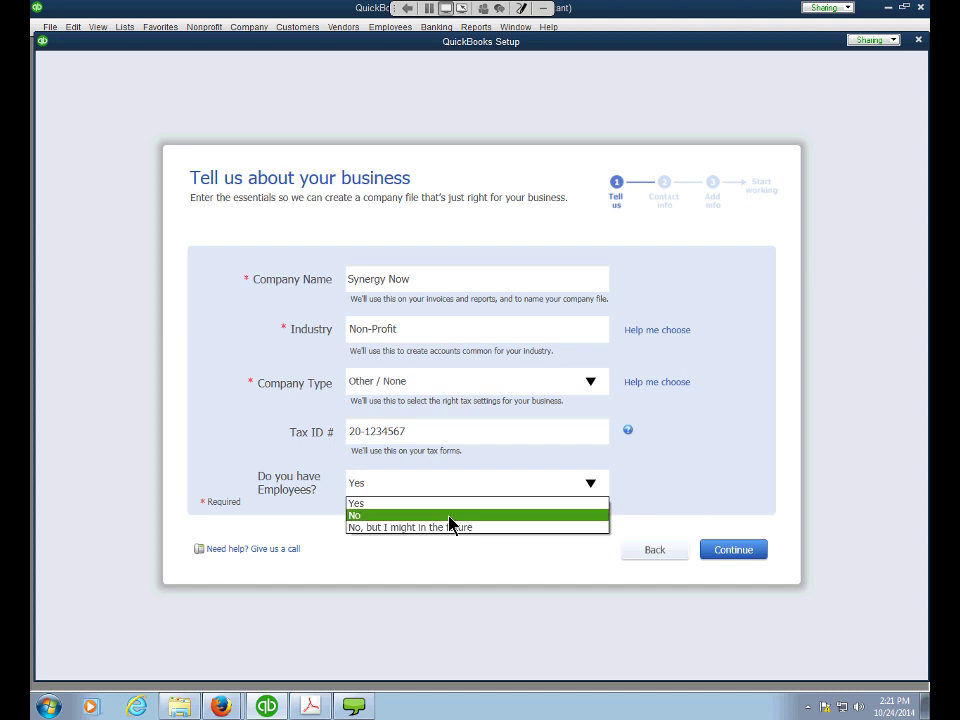
left_click(451, 517)
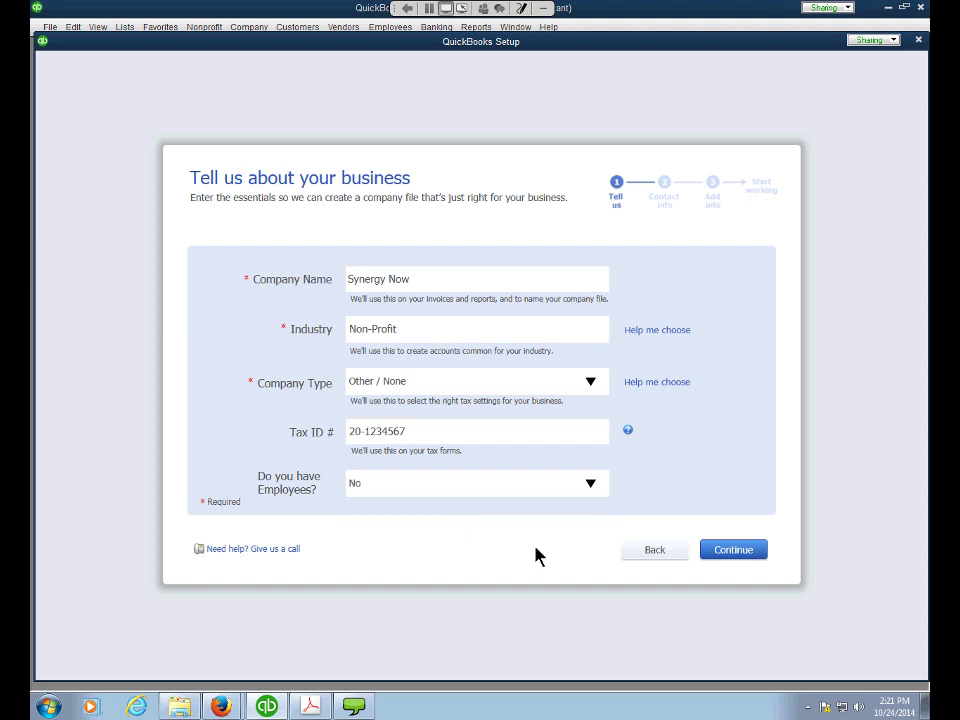
left_click(728, 550)
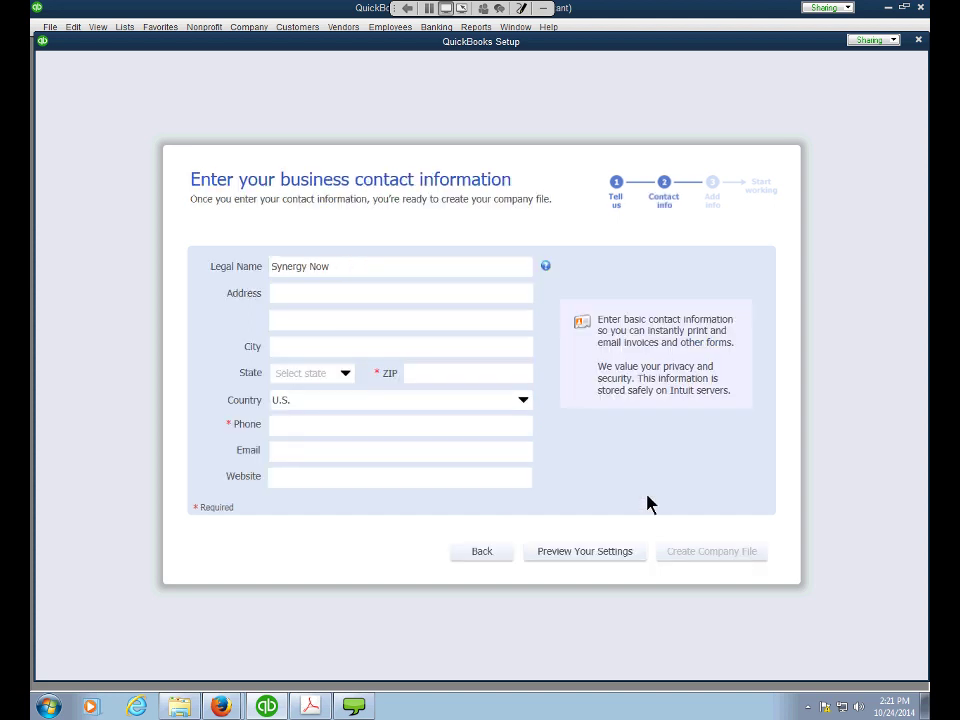
Enter the business street address, city, state GA and ZIP code
left_click(302, 300)
type("123 Main Street")
left_click(272, 346)
type("Atlanta")
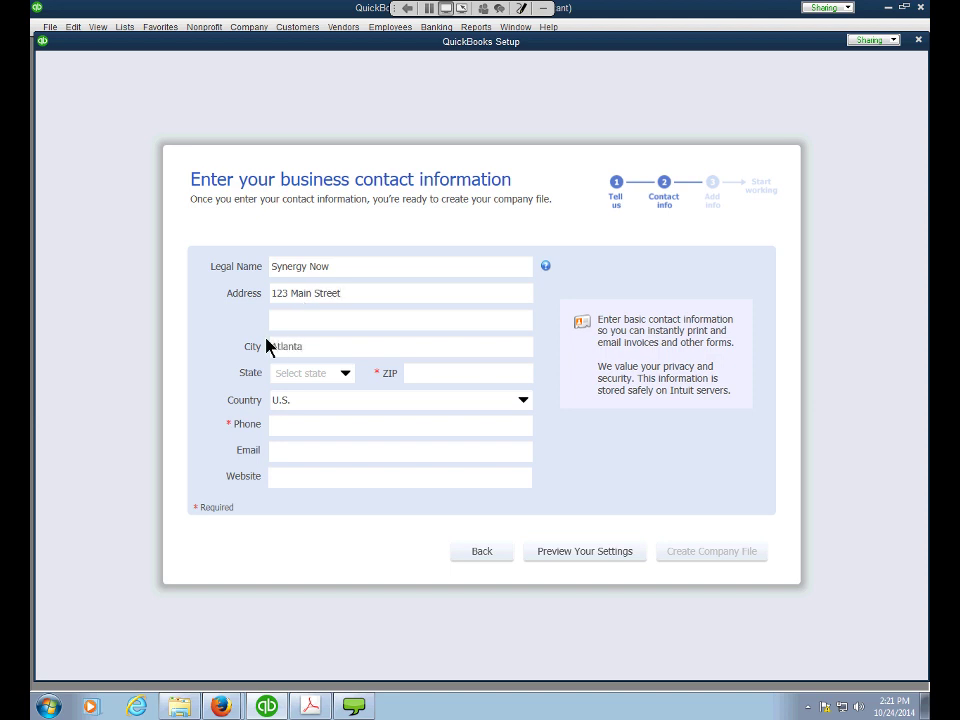
key("Tab")
key("g")
key("Tab")
type("303")
type("24")
key("Tab")
Add the business phone number and create the Synergy Now company file
left_click(296, 424)
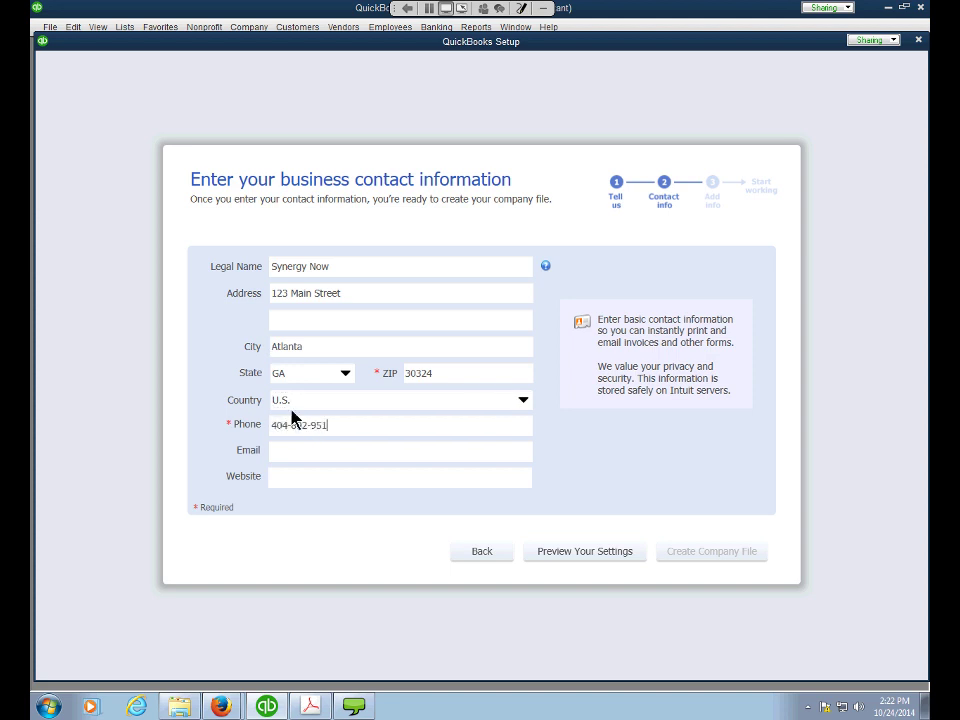
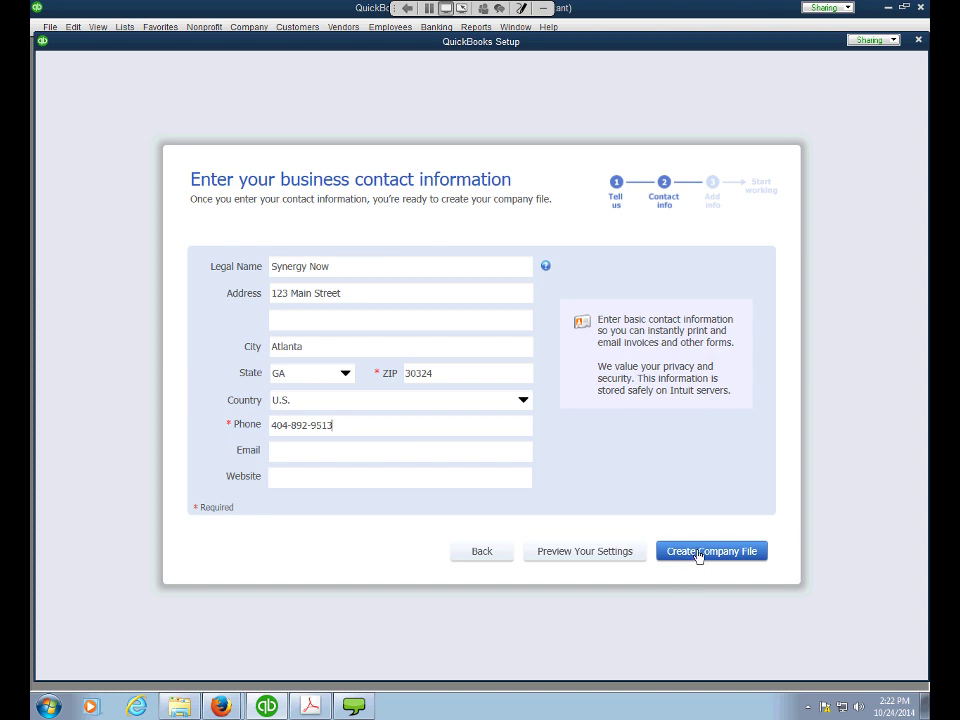
left_click(698, 556)
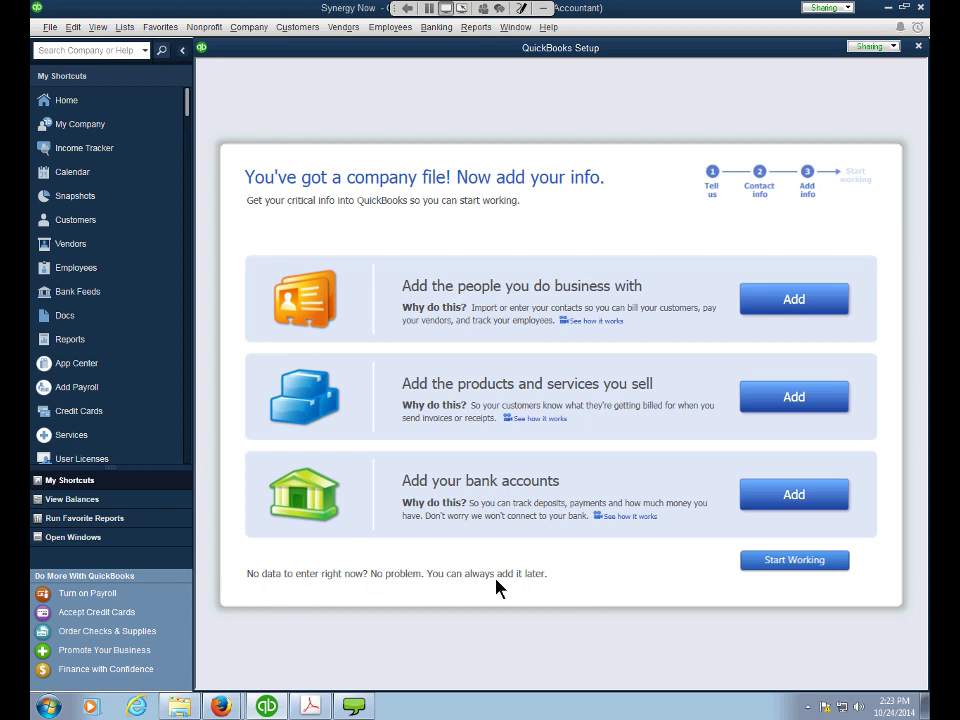
Skip adding info and close the Quick Start Center to reveal the Home page
left_click(789, 566)
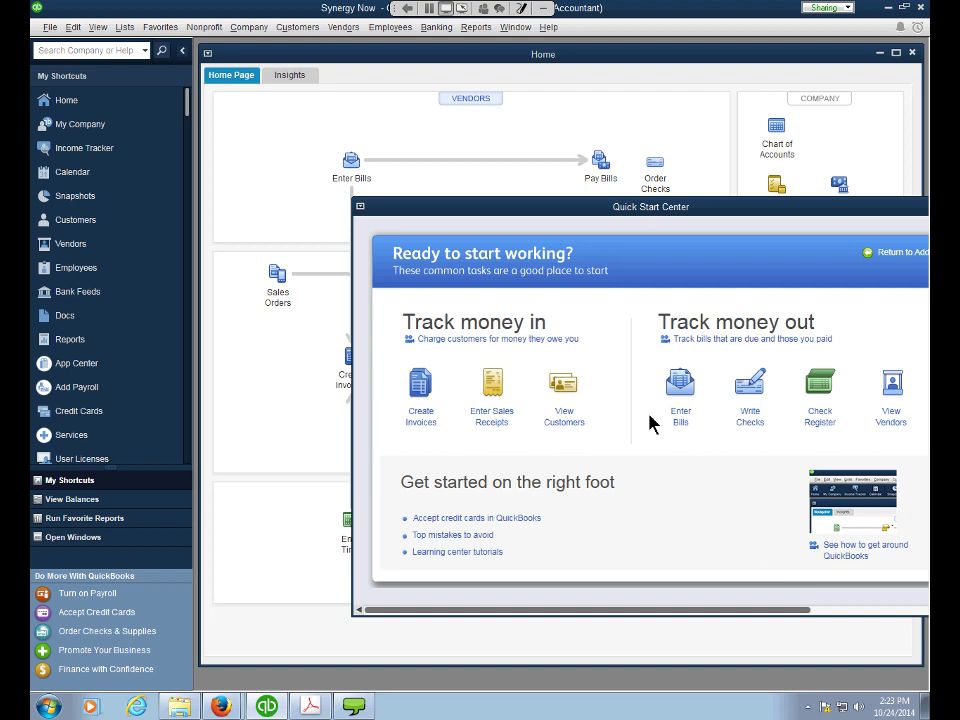
left_click_drag(554, 214, 414, 184)
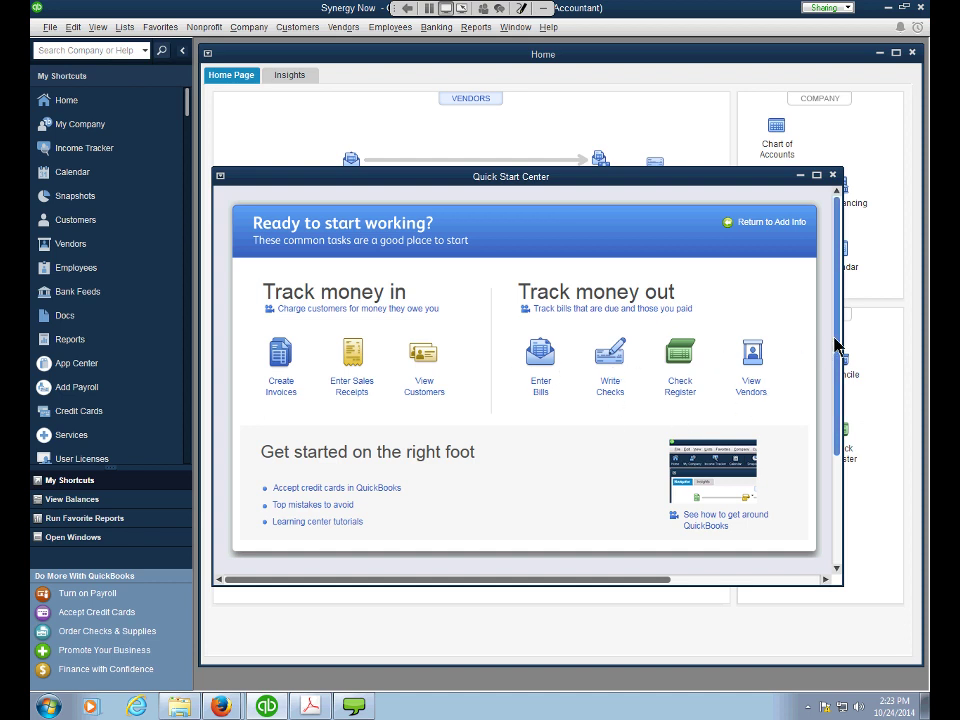
left_click(833, 176)
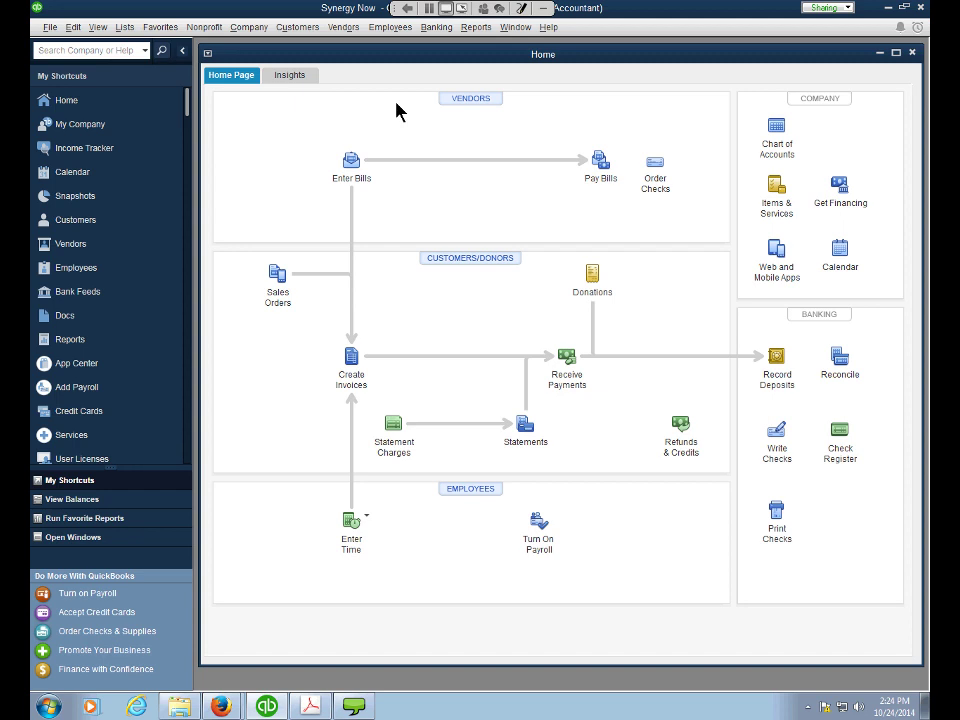
Open the File menu from the Synergy Now company's Home page
left_click(49, 29)
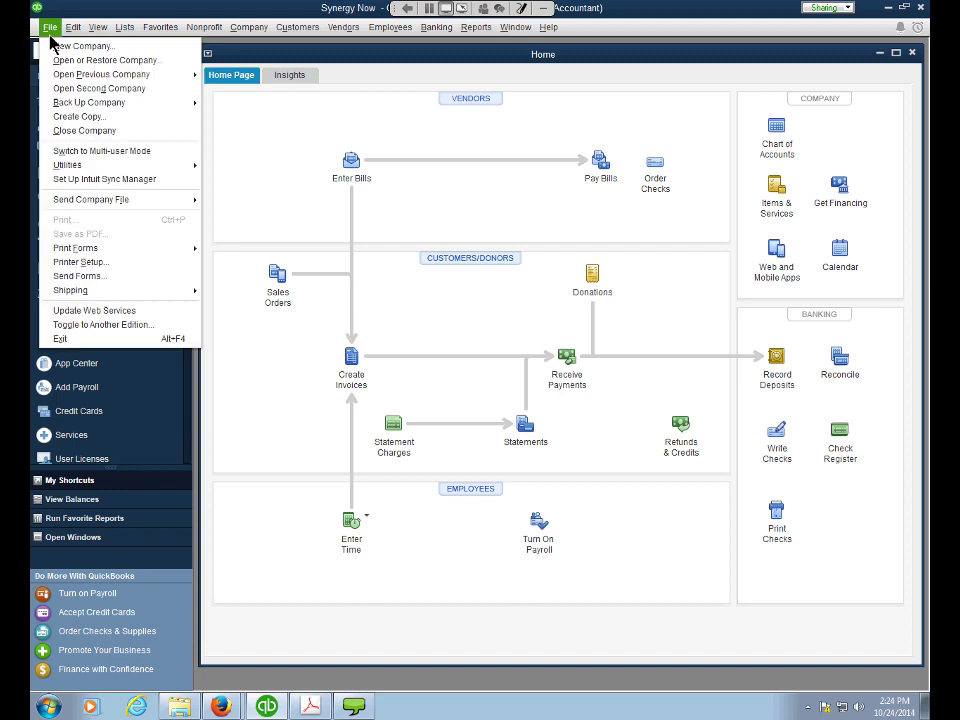
Use Open or Restore Company to load the 2015 Non-Profit (F'd^) file from DEMO
left_click(58, 61)
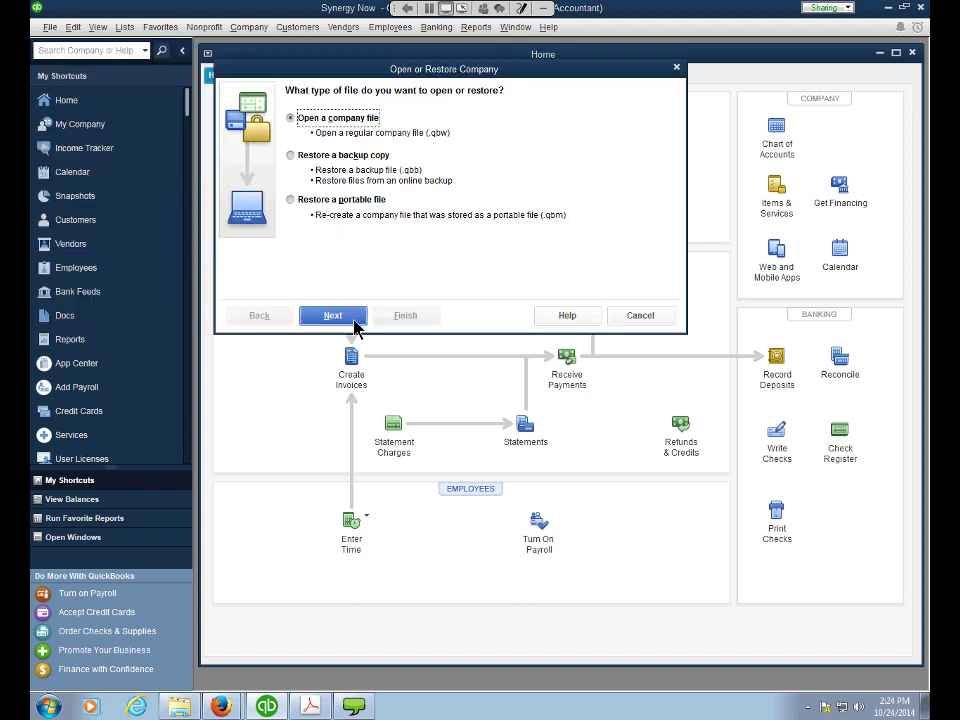
left_click(352, 322)
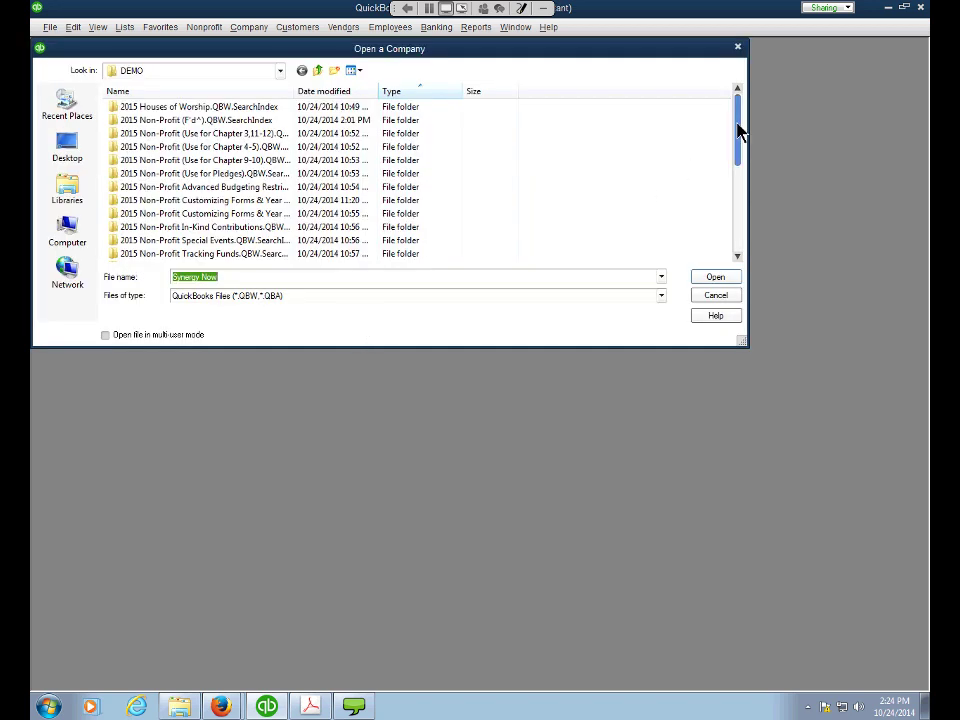
left_click_drag(737, 129, 718, 200)
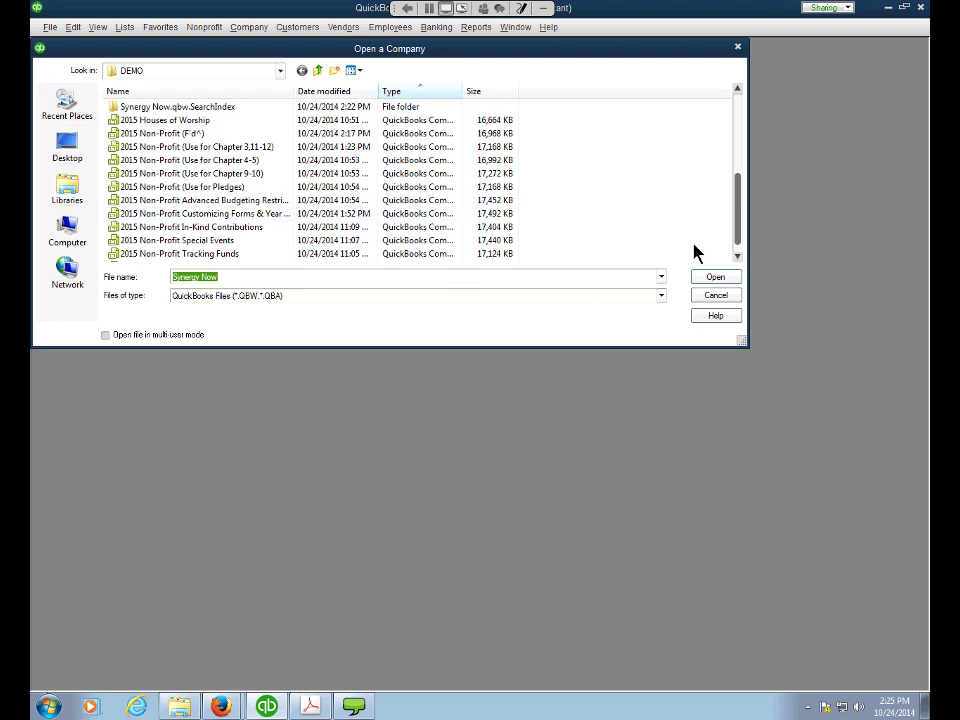
left_click(221, 136)
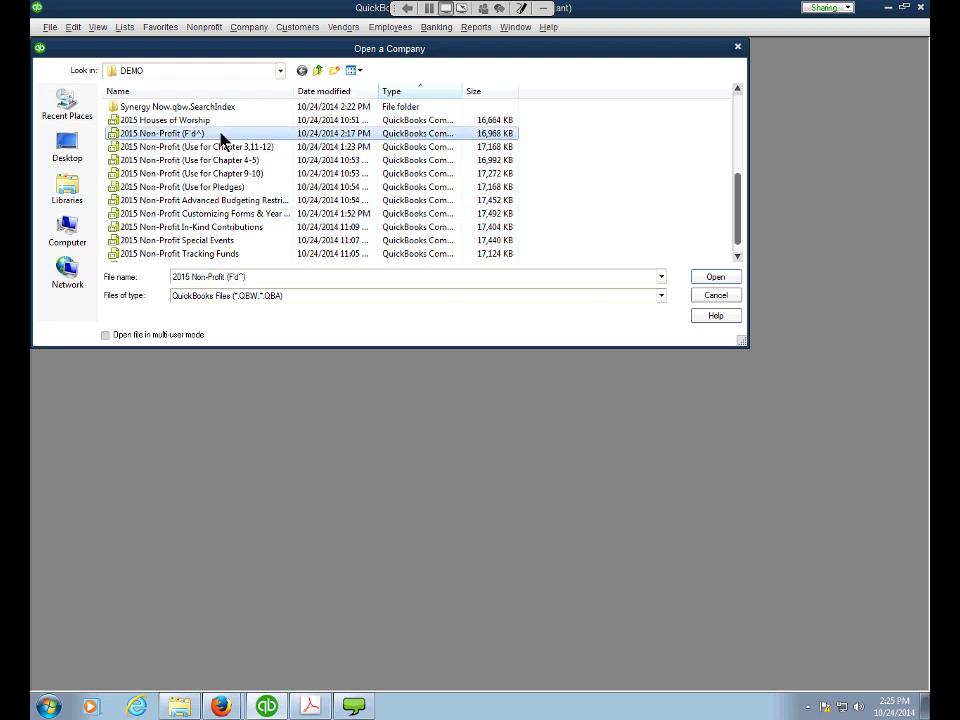
left_click(707, 278)
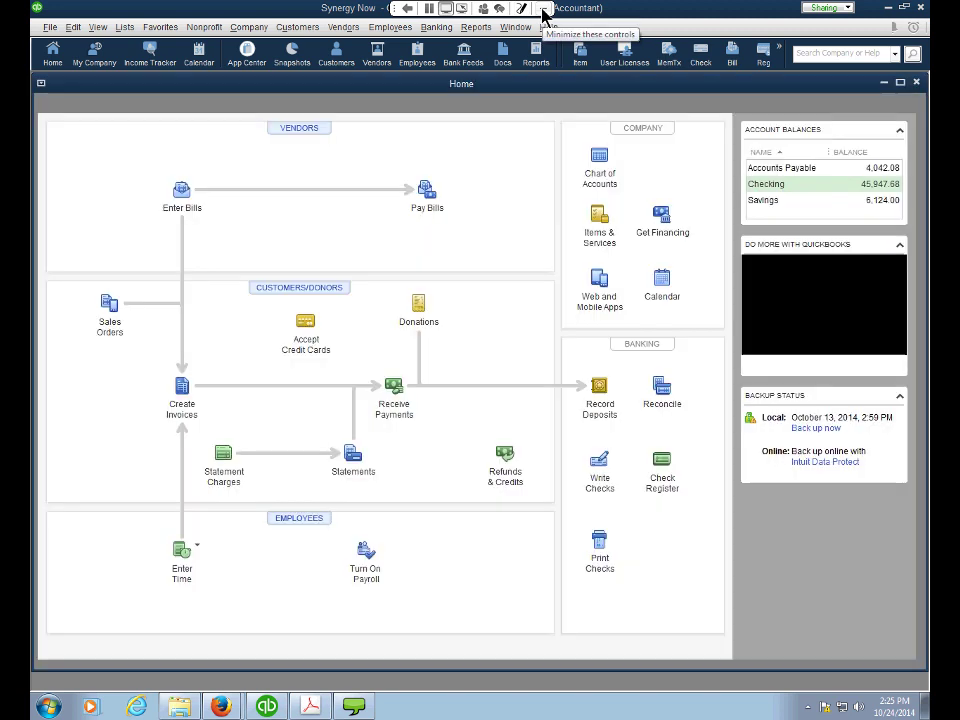
Let the Home page finish loading with Checking at 45,947.68 and Savings at 6,124.00
left_click(543, 12)
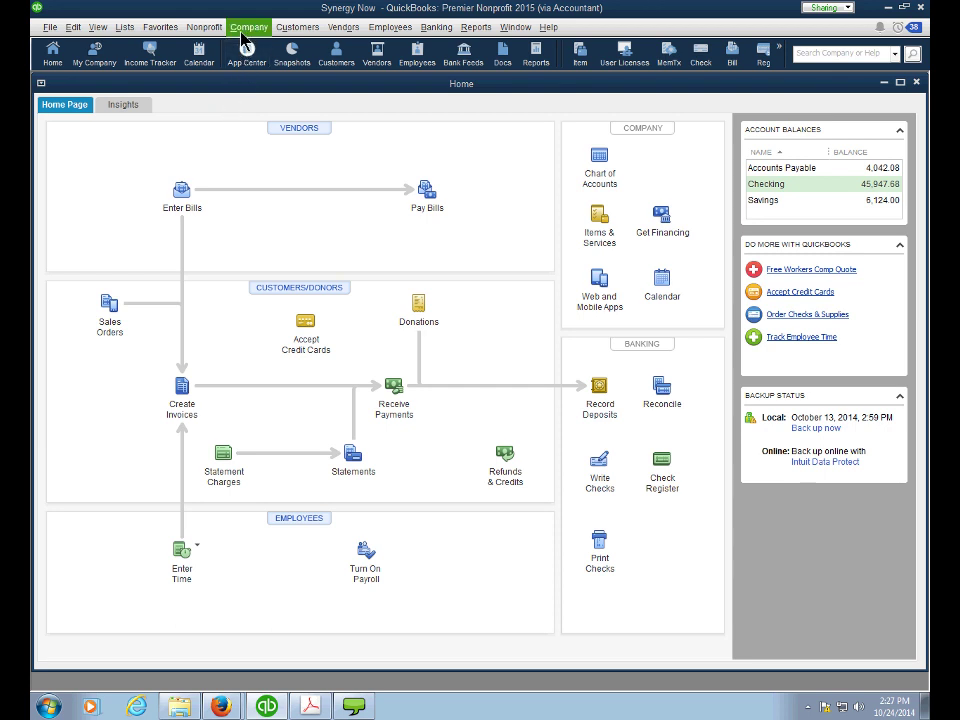
Open the Chart of Accounts and view the Foundation Grants account, closing it unchanged
left_click(126, 30)
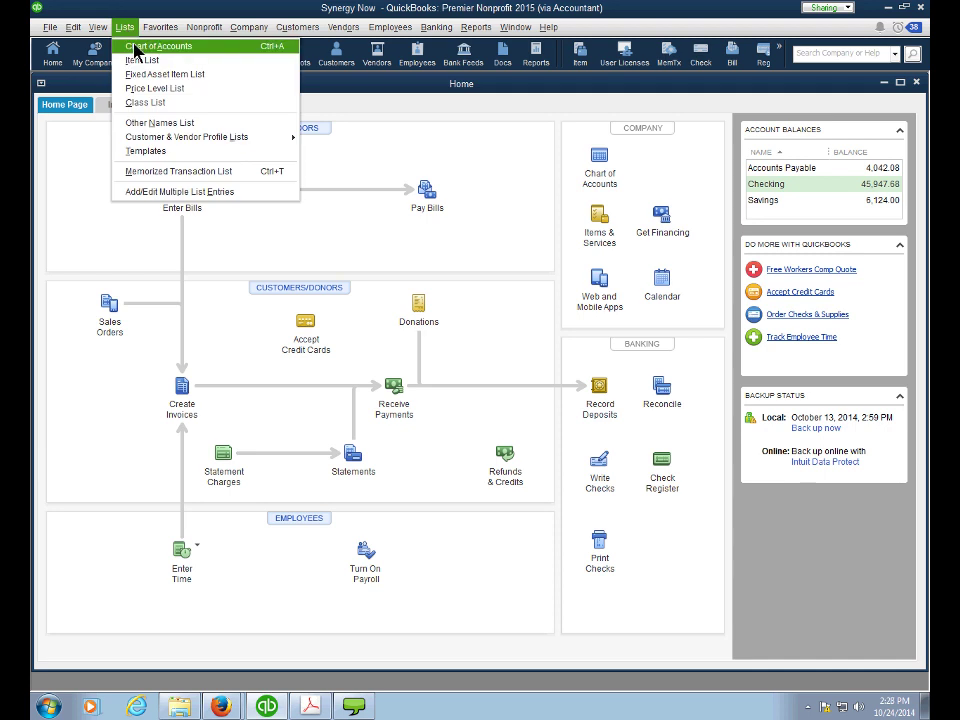
left_click(137, 48)
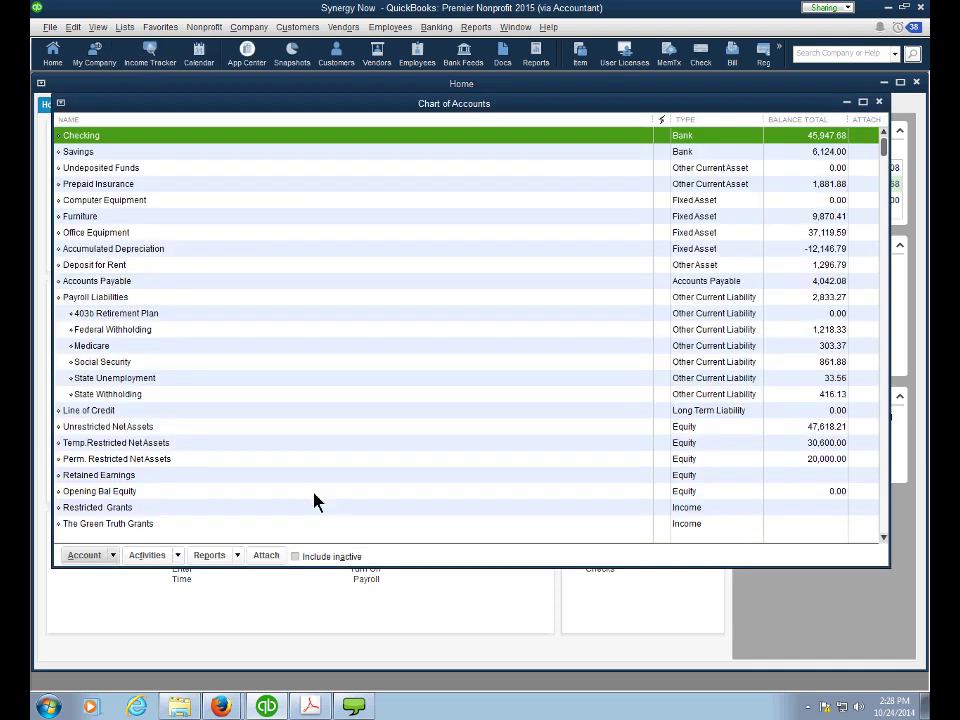
left_click_drag(884, 160, 884, 240)
left_click(190, 444)
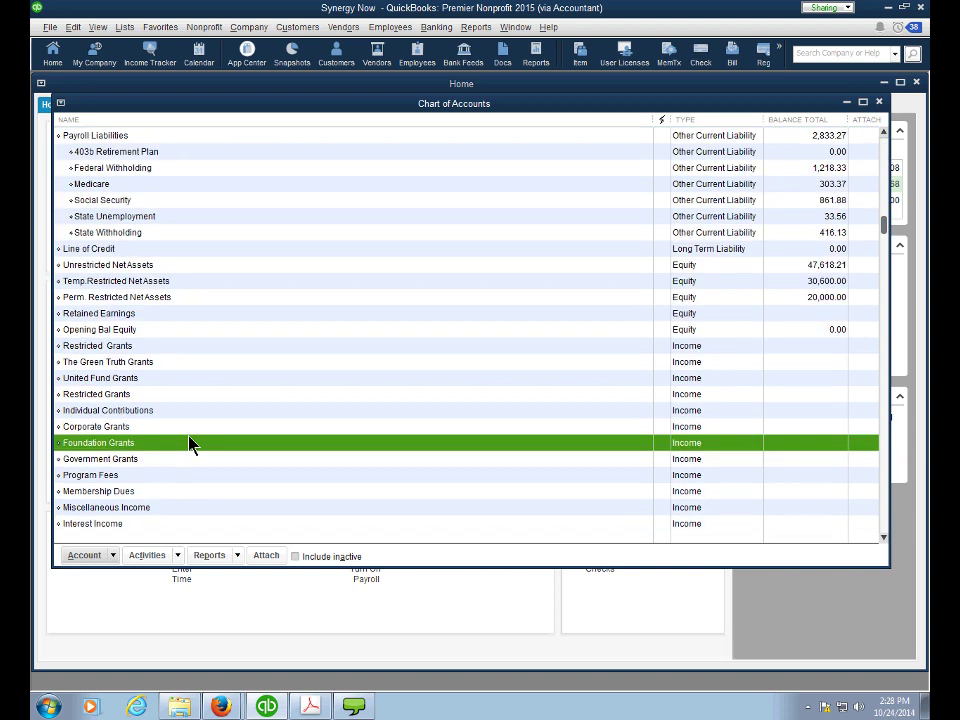
double_click(190, 444)
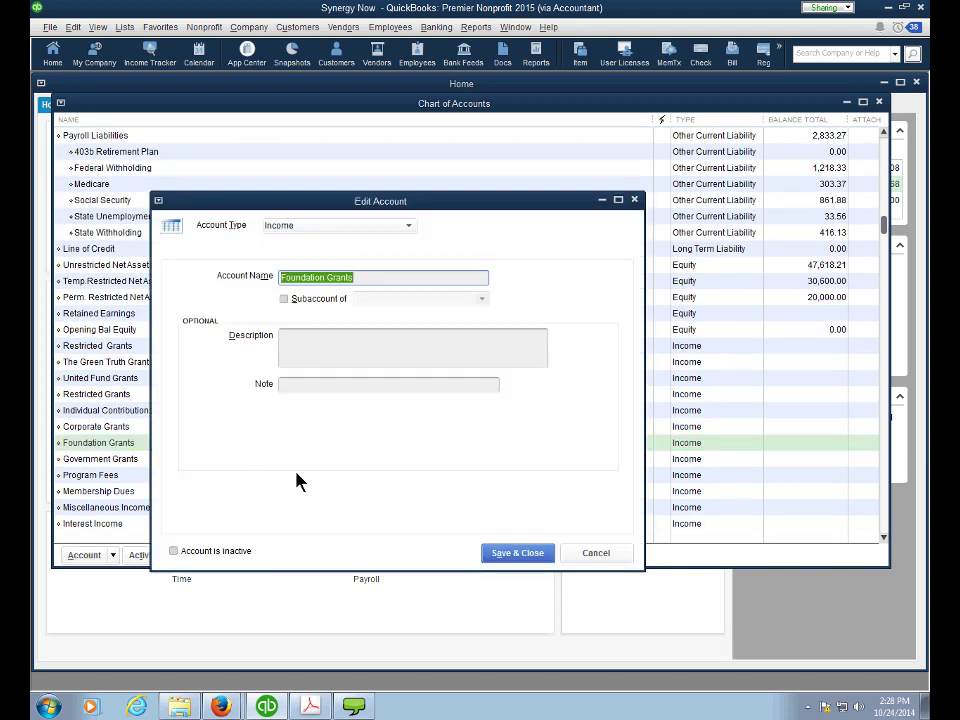
left_click(598, 553)
left_click(47, 28)
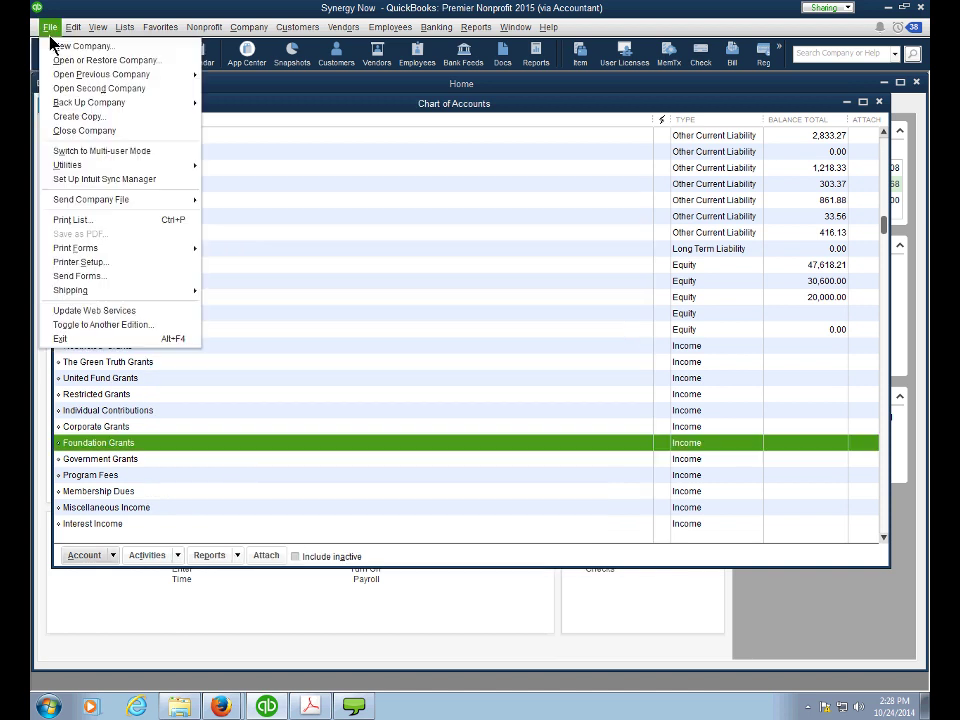
Reopen the recent Synergy Now company file and open its Chart of Accounts
mouse_move(70, 76)
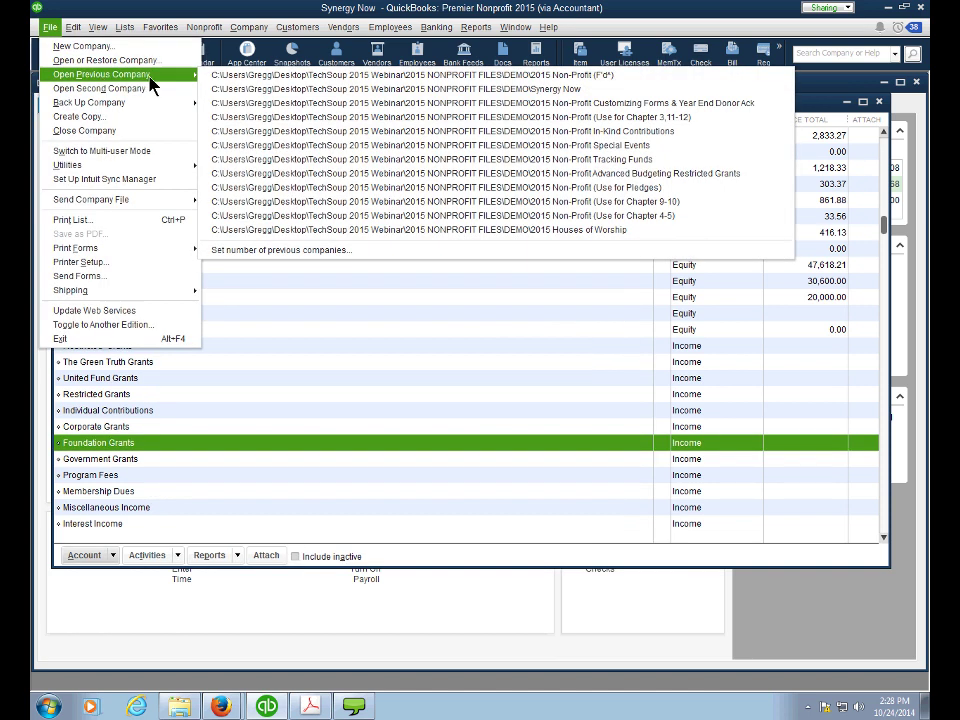
left_click(217, 90)
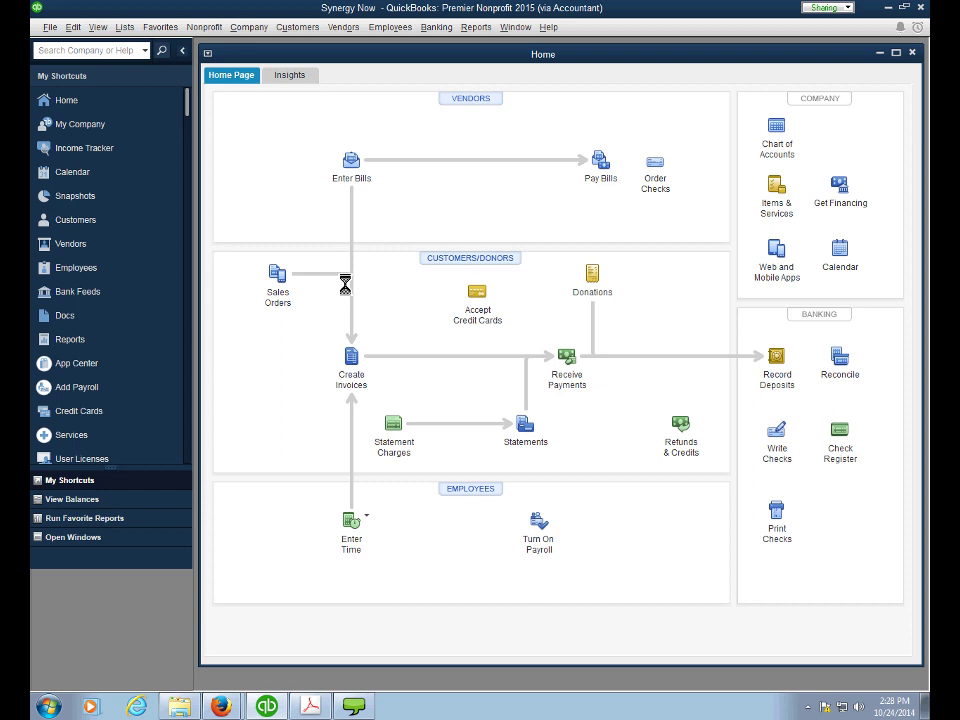
left_click(124, 27)
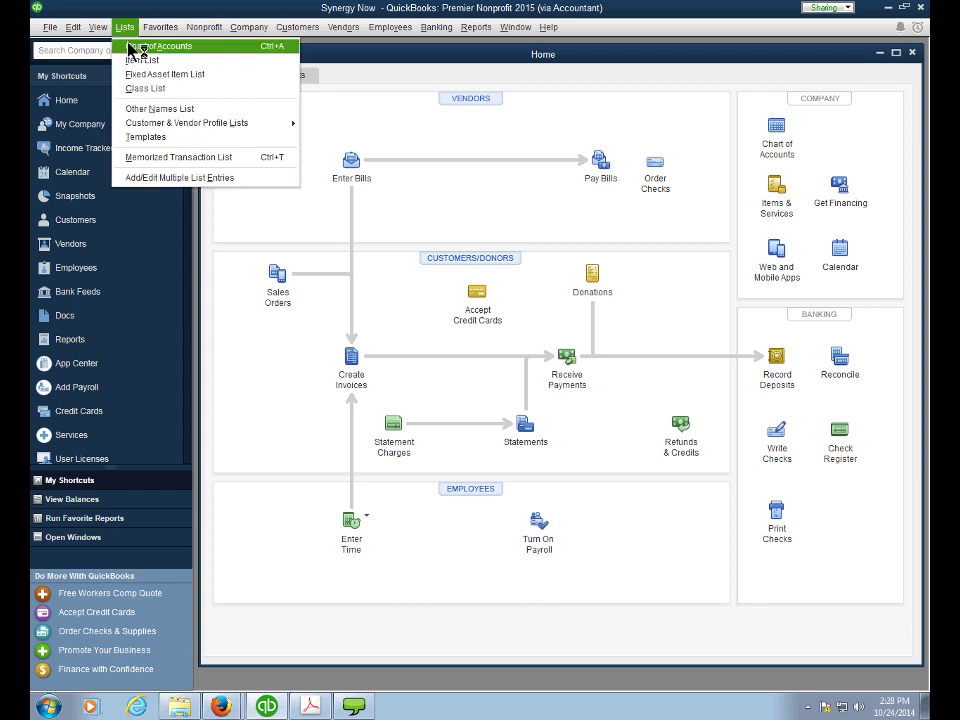
left_click(133, 47)
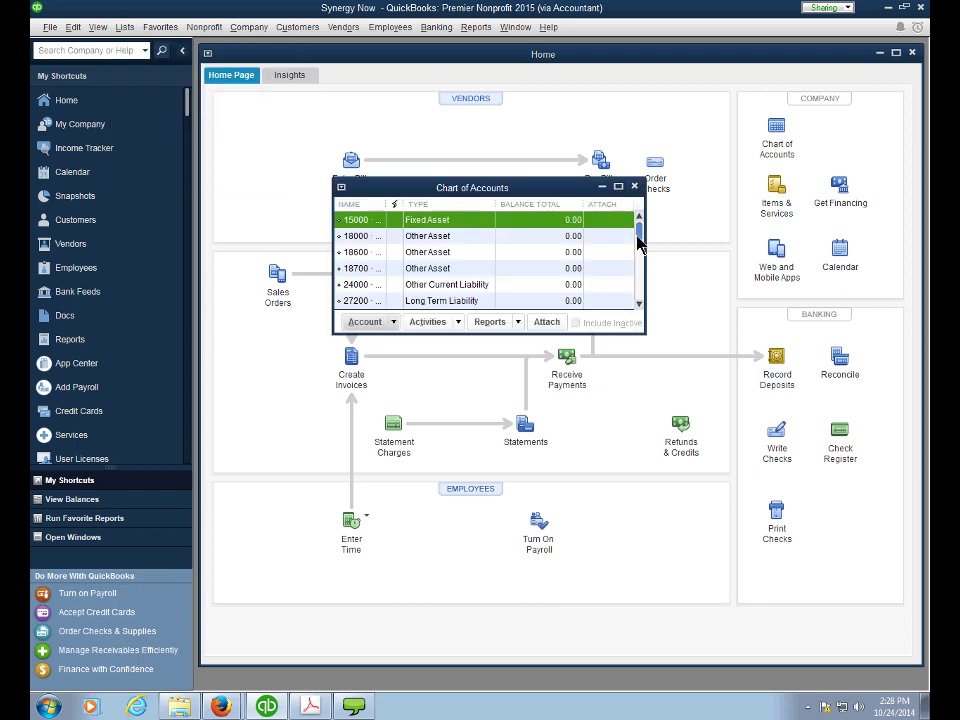
Review the 62140 Legal Fees account unchanged, then close the Chart of Accounts
left_click_drag(638, 243, 647, 270)
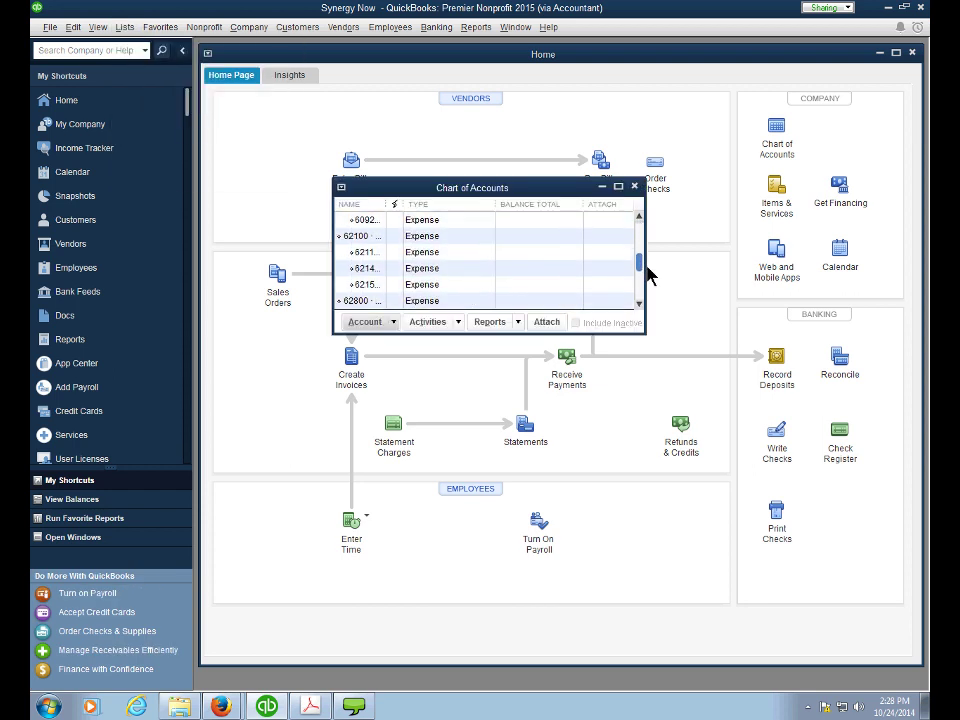
left_click(456, 270)
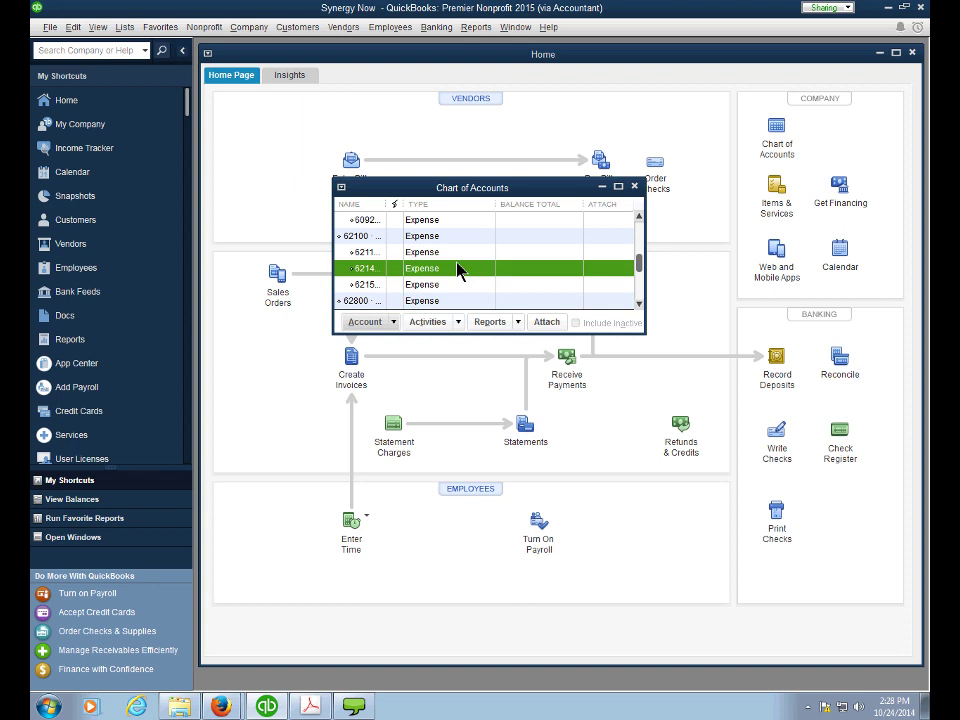
double_click(456, 269)
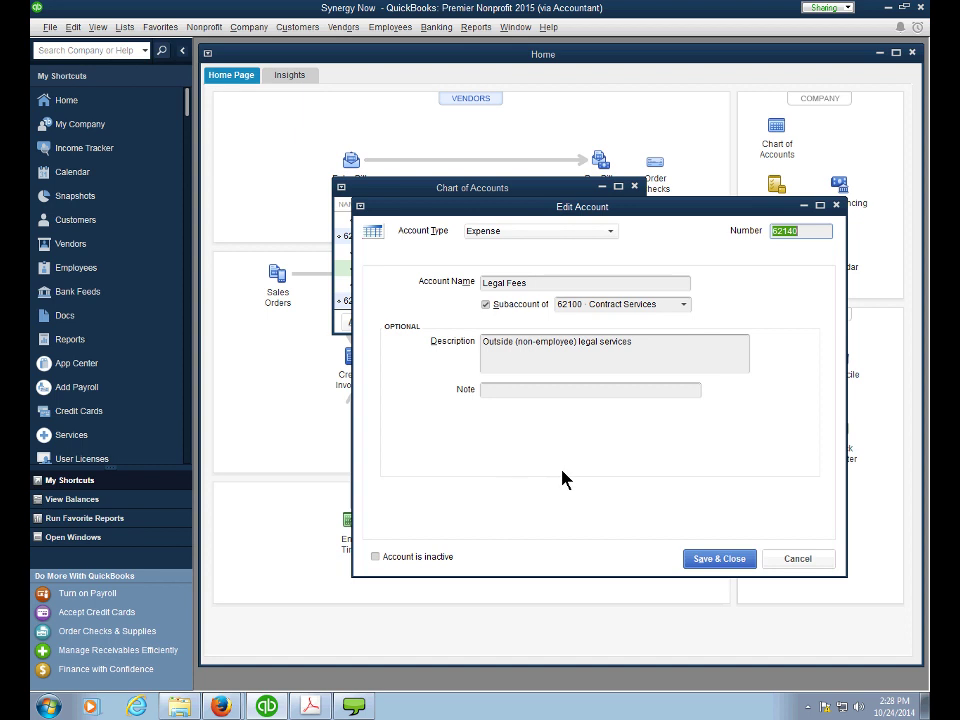
left_click(803, 559)
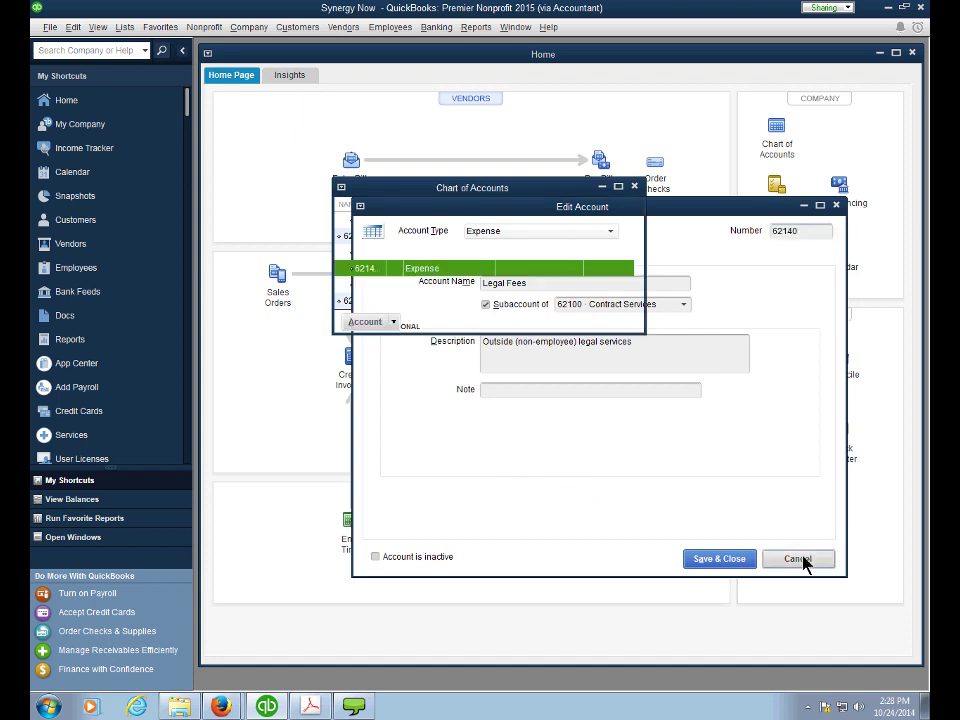
left_click(634, 187)
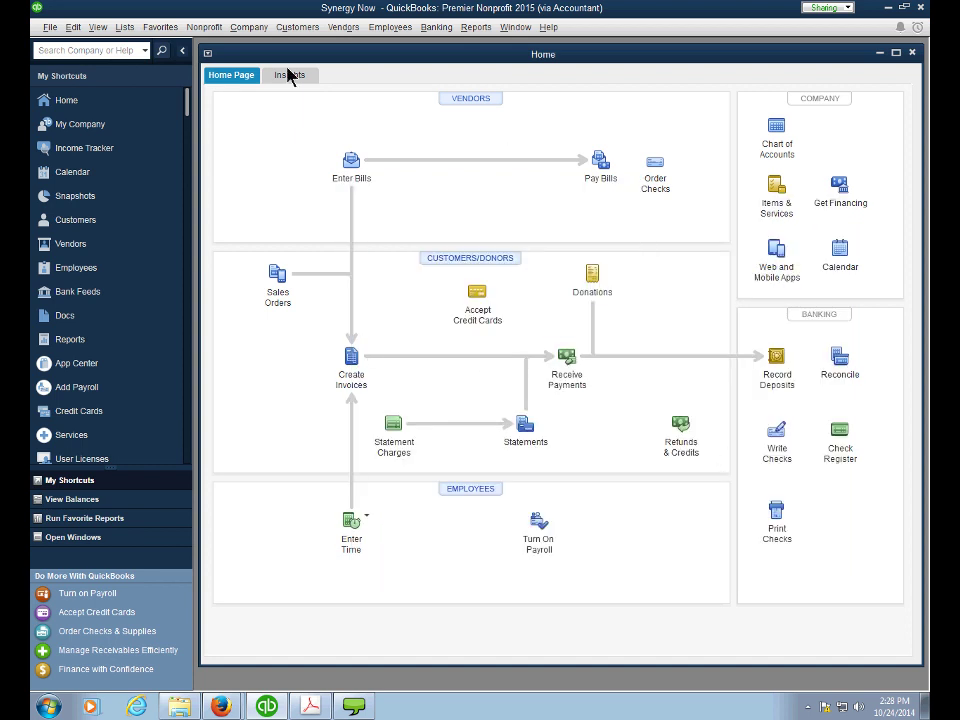
Open My Company's company information and review its Legal and Identification pages
left_click(248, 32)
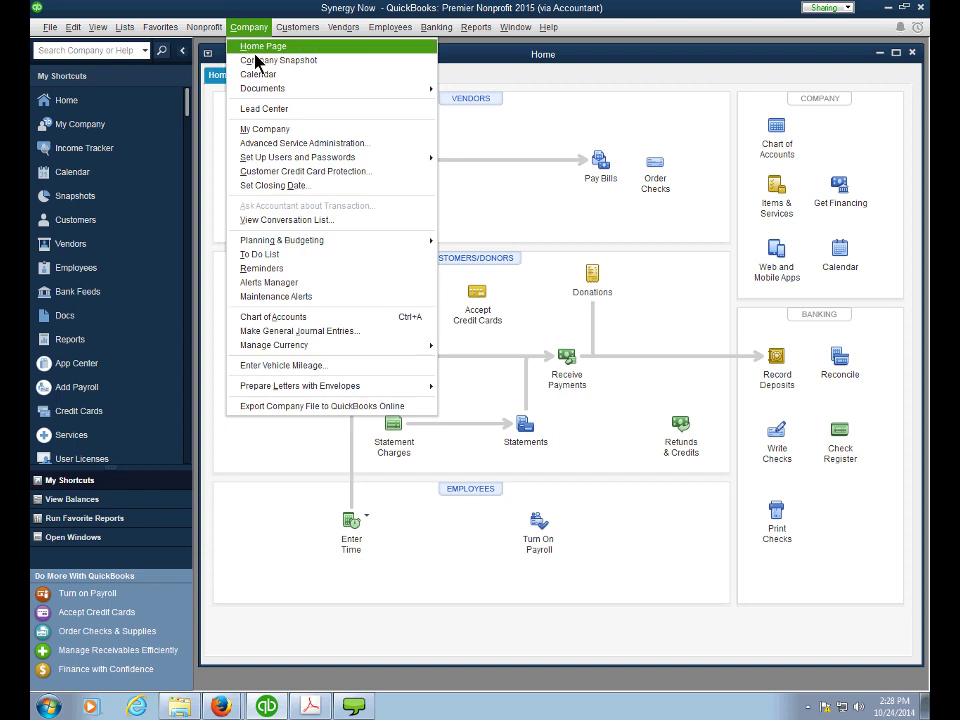
left_click(278, 131)
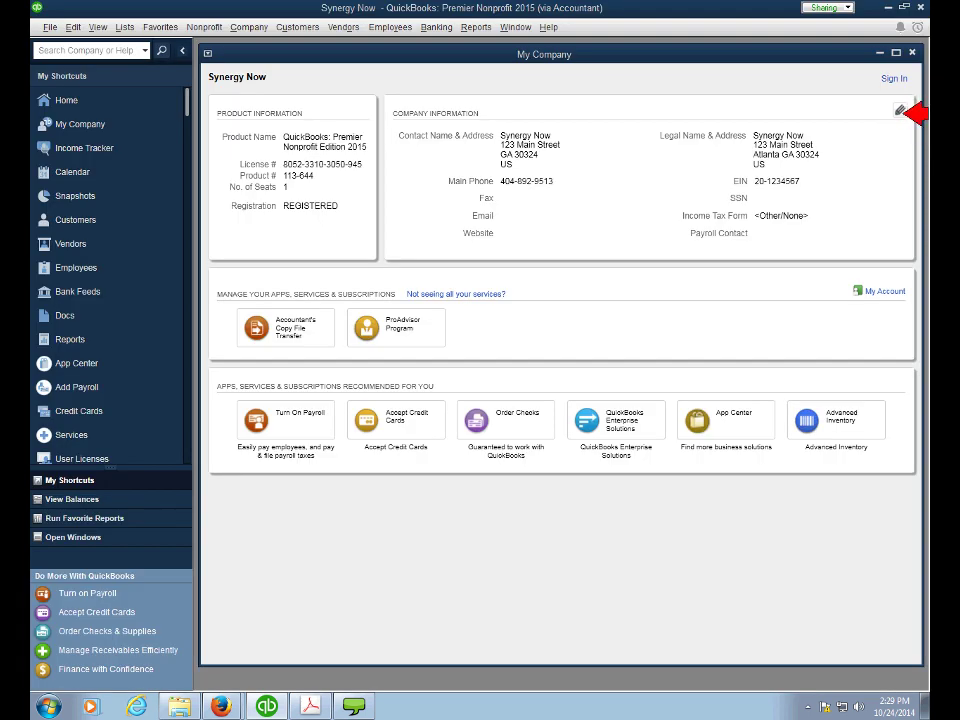
left_click(899, 112)
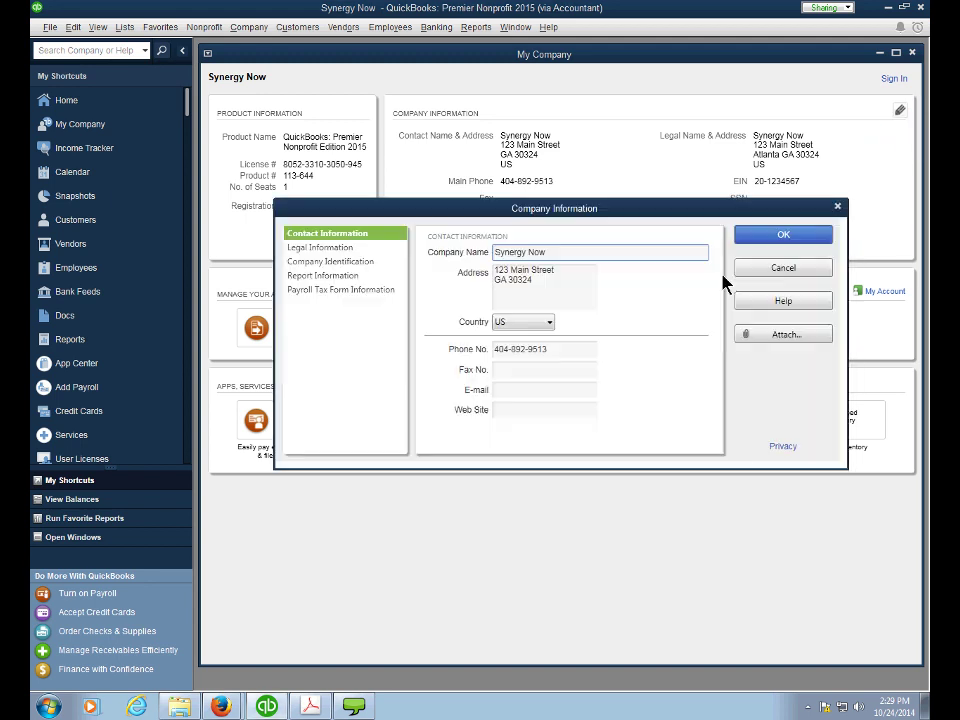
left_click(330, 247)
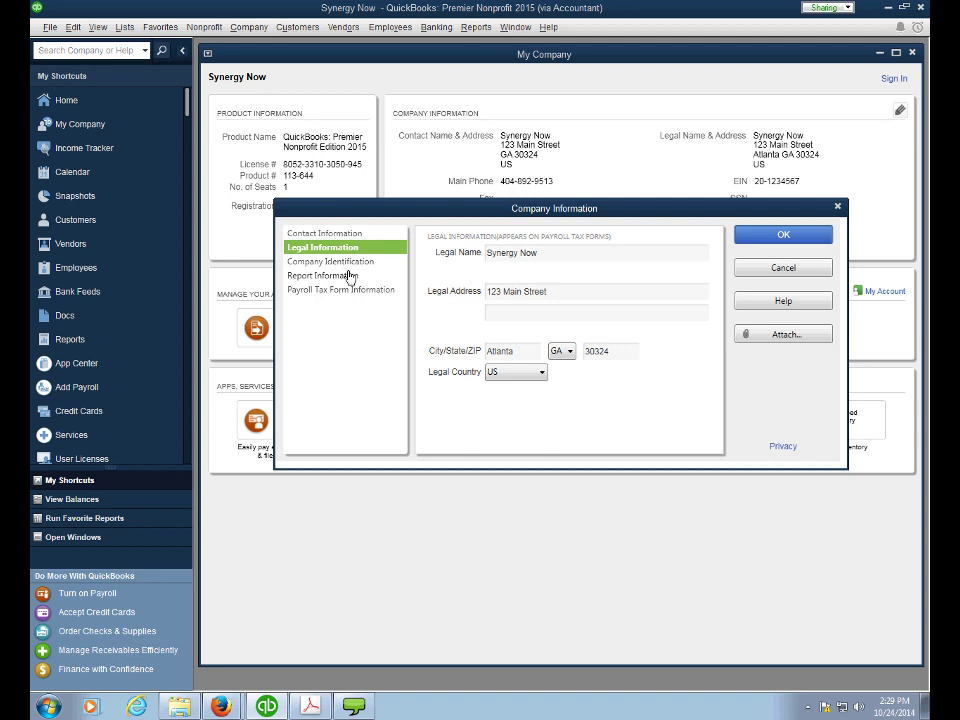
left_click(348, 263)
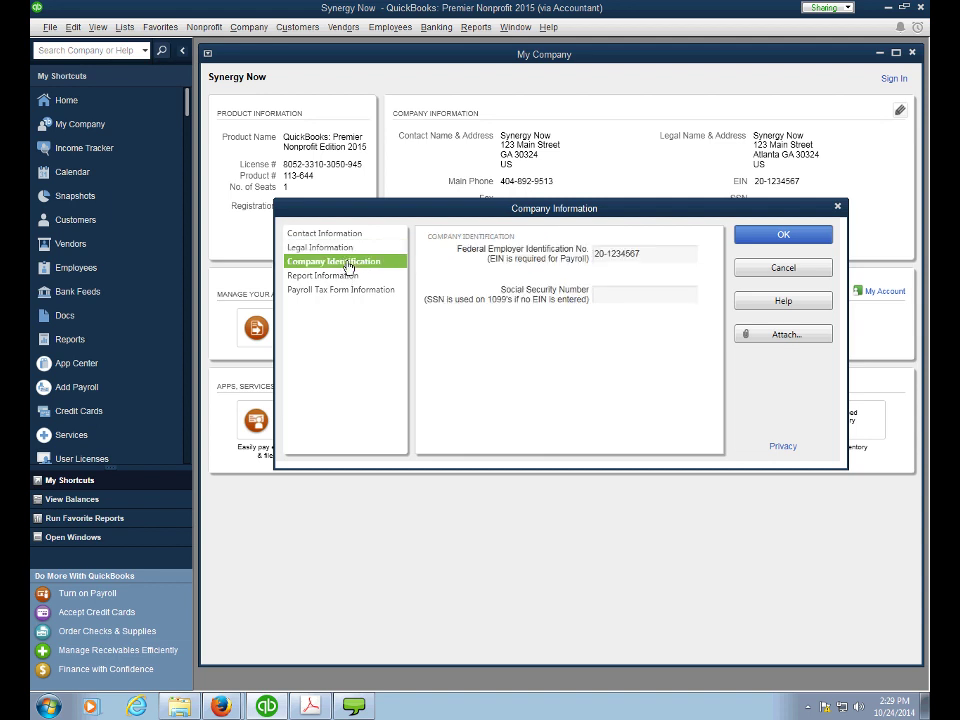
left_click(352, 292)
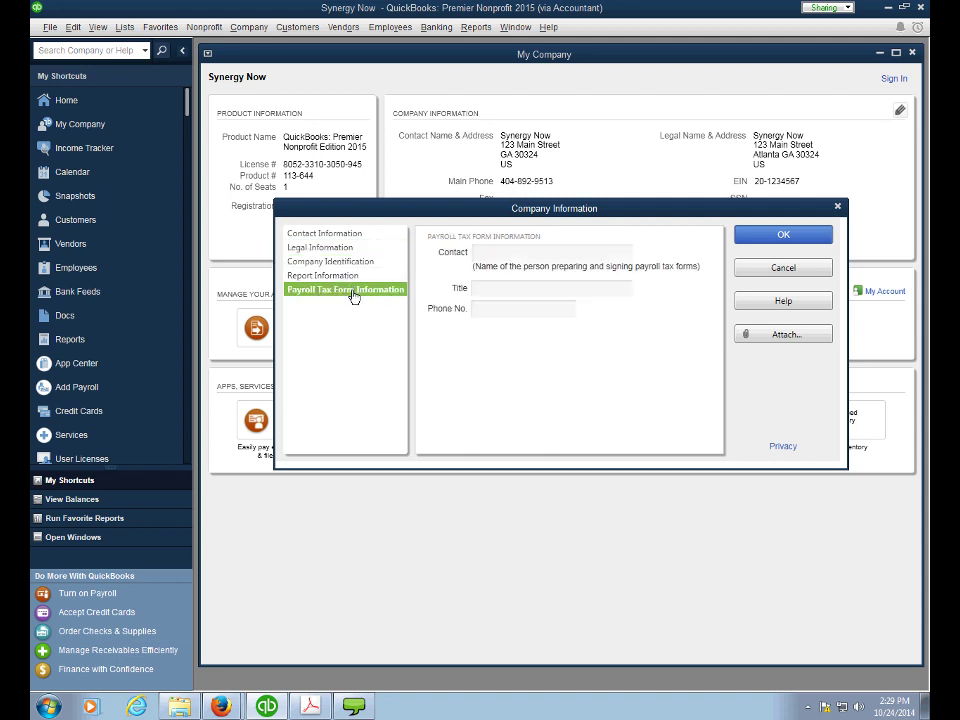
left_click(341, 236)
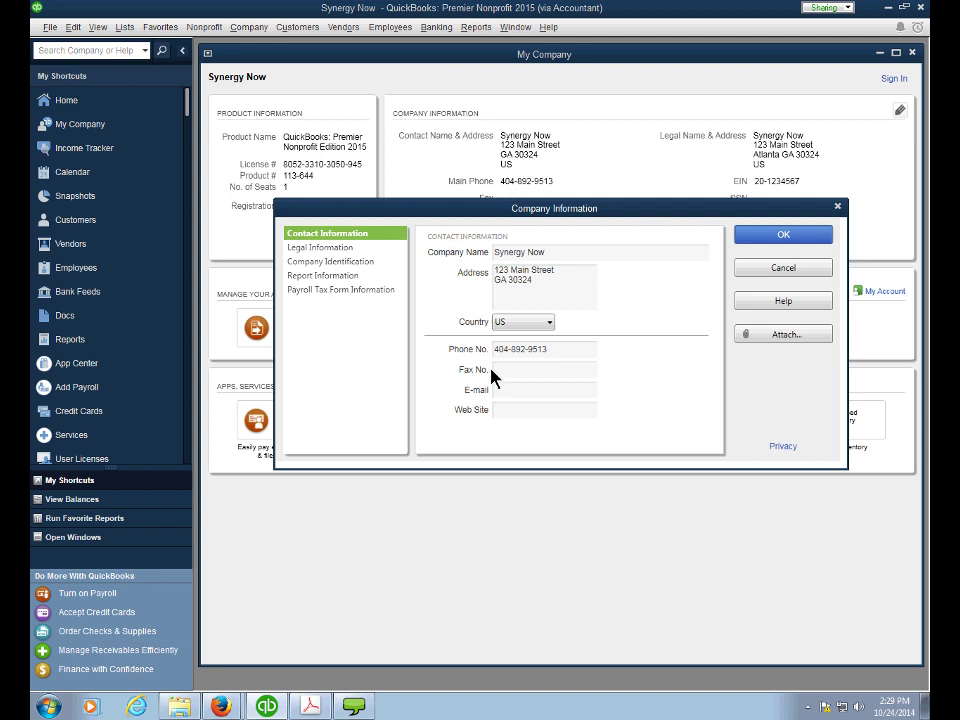
left_click(339, 251)
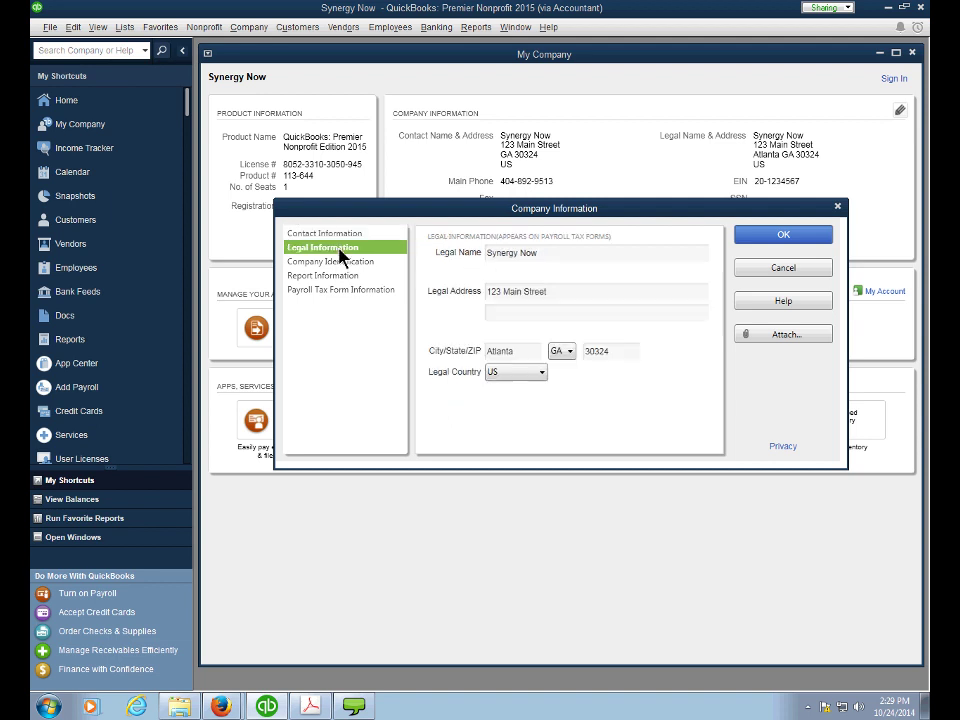
left_click(505, 374)
left_click(364, 262)
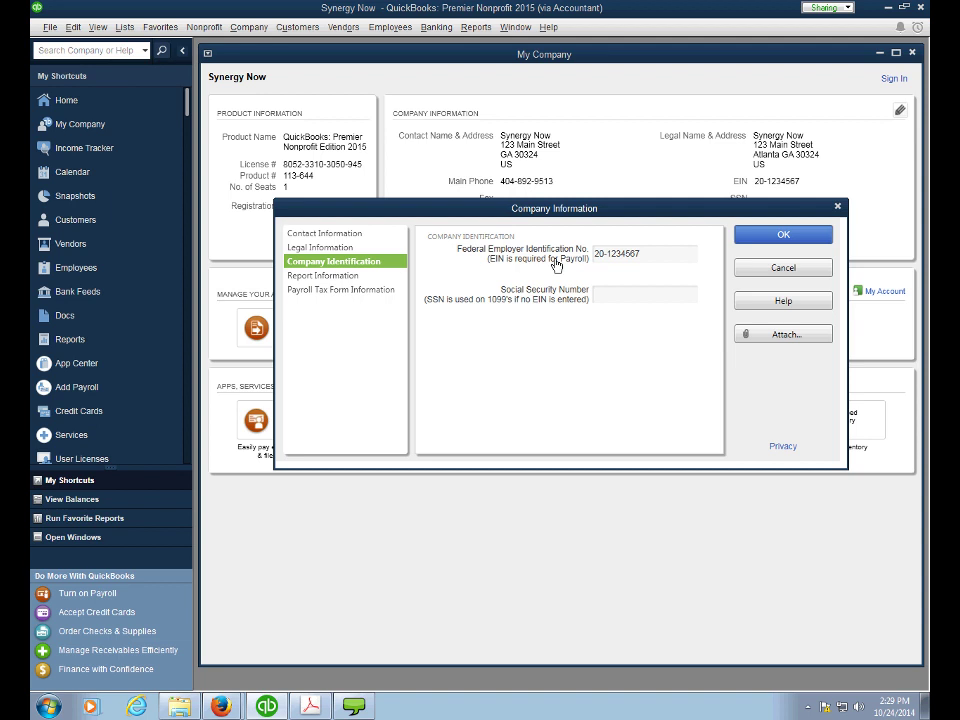
Set the income tax form to Form 990 (Exempt Organization) and save the company information
left_click(351, 277)
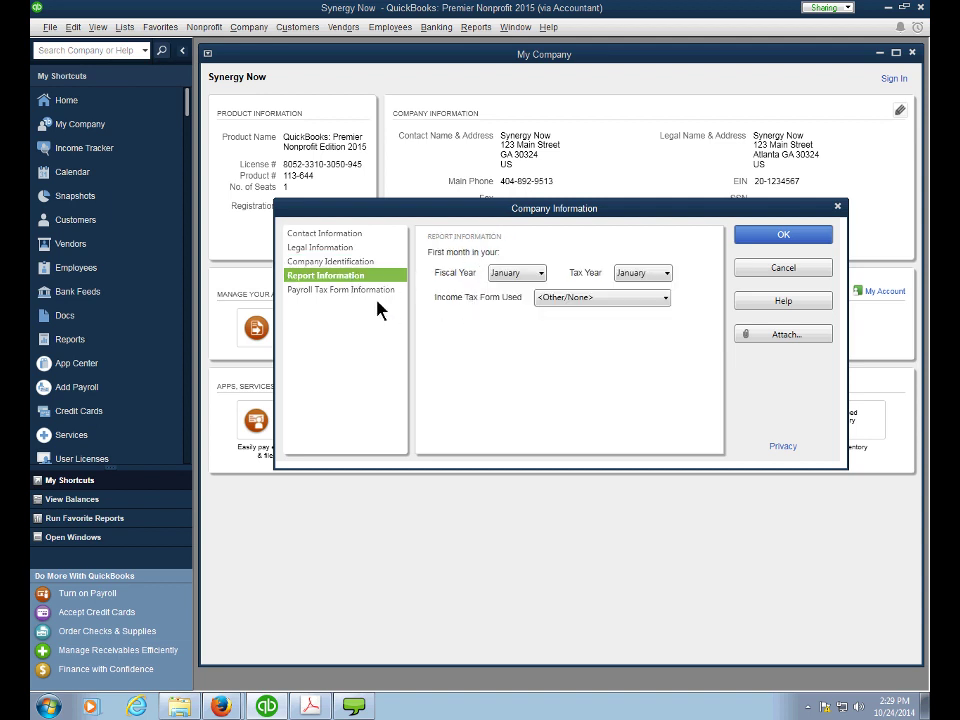
left_click(662, 303)
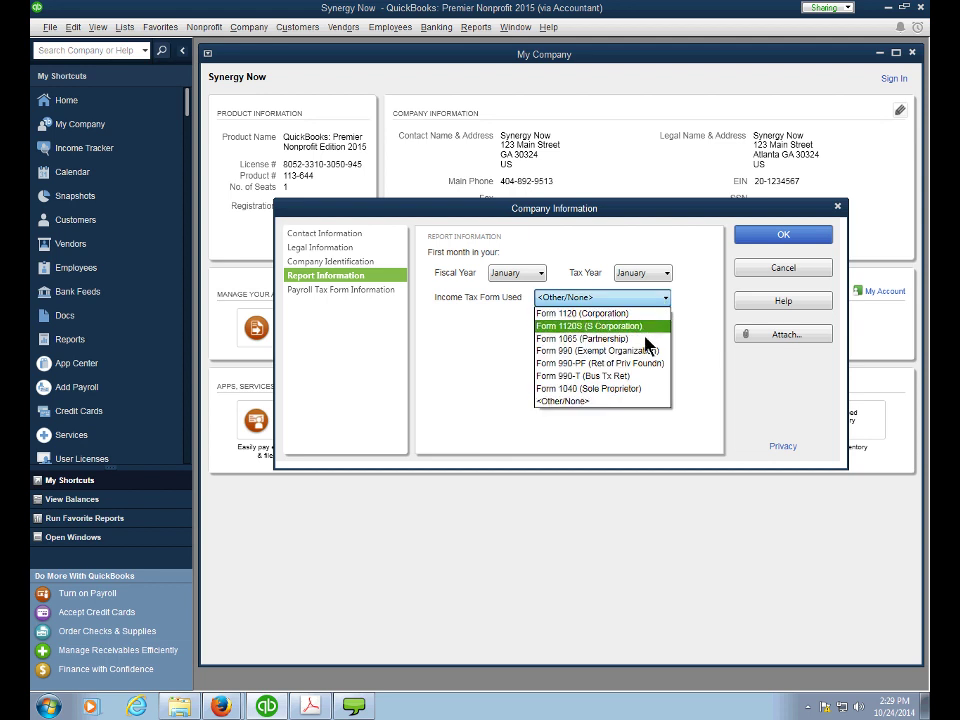
left_click(628, 363)
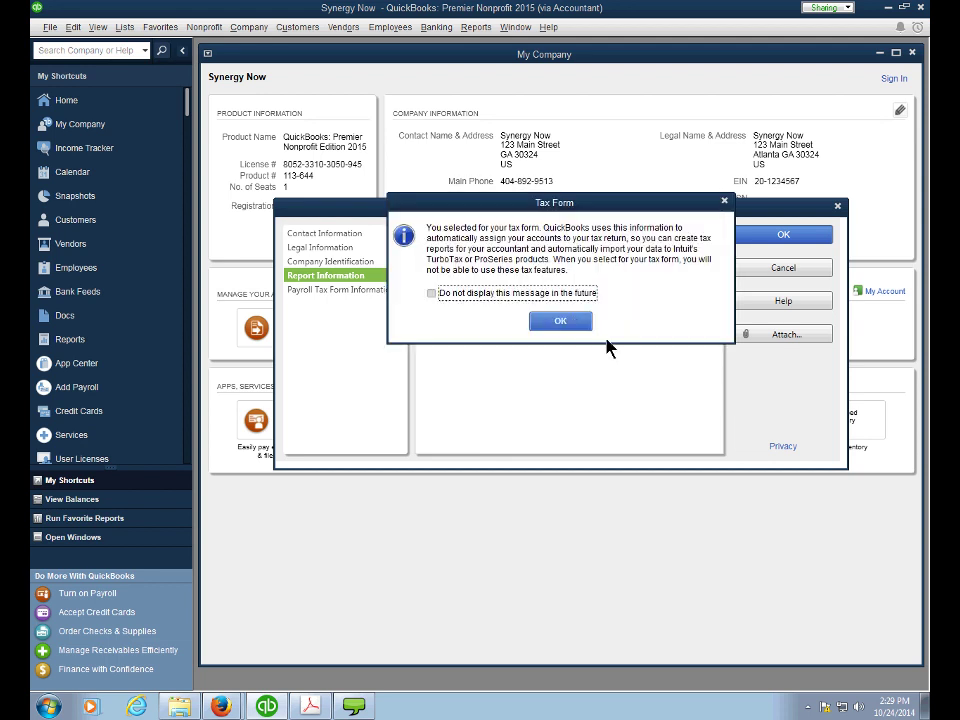
left_click(573, 321)
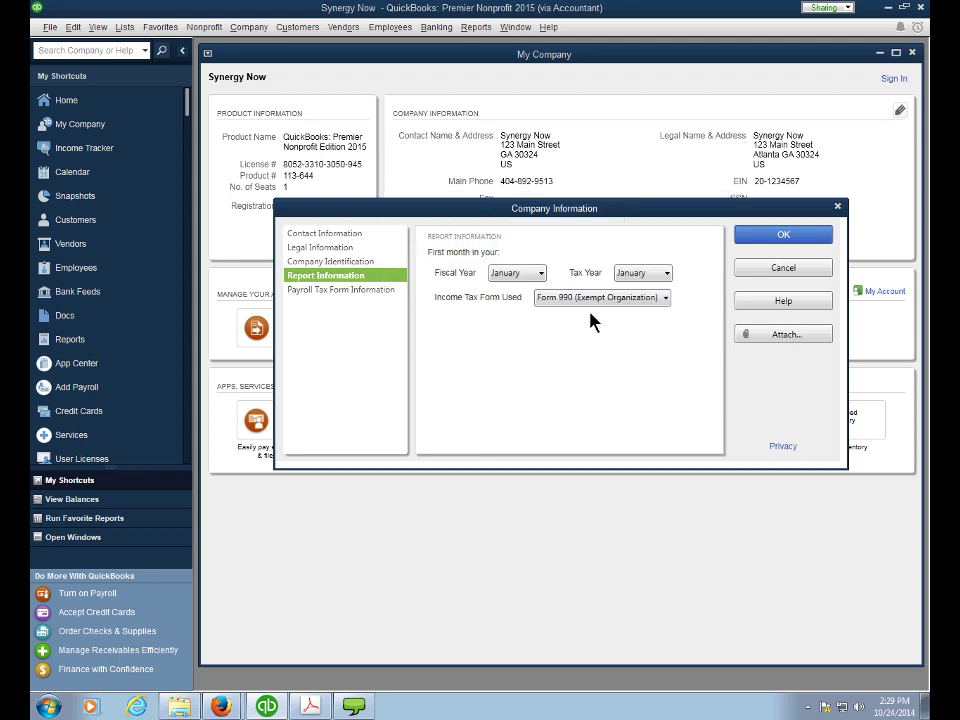
left_click(755, 240)
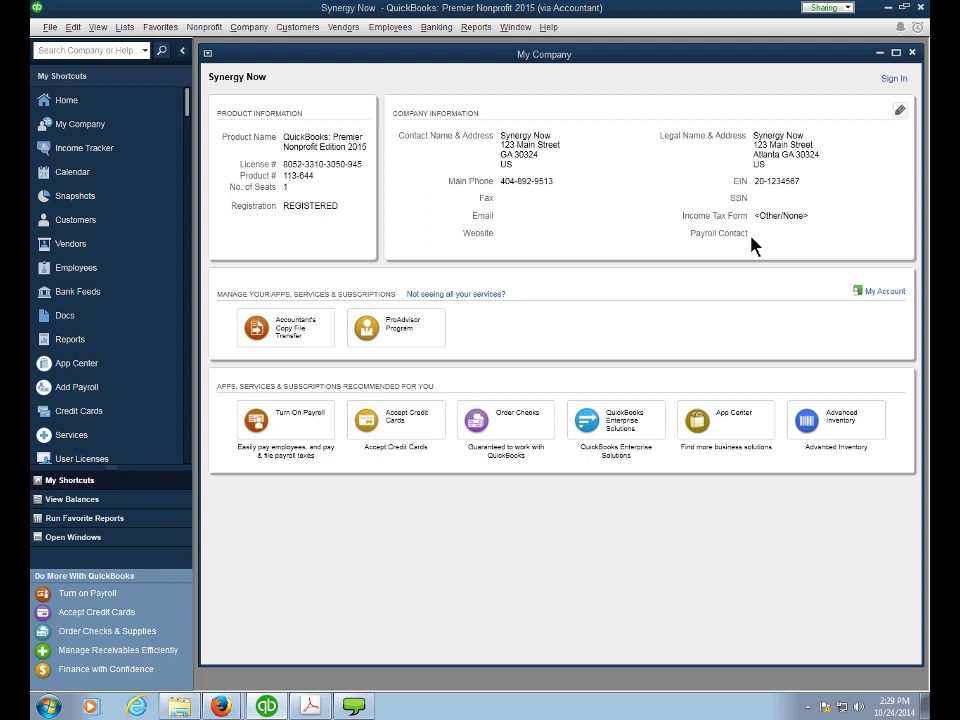
Inspect account 65020 Postage, Mailing Service's tax-line mapping options and cancel without changes
left_click(122, 30)
left_click(131, 43)
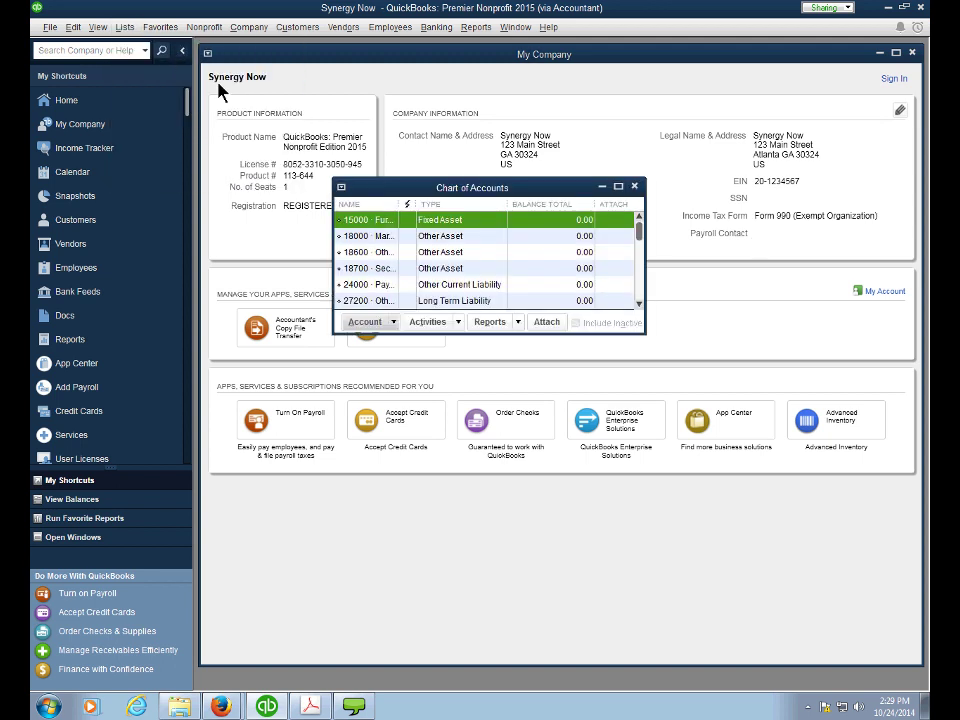
left_click_drag(637, 228, 641, 282)
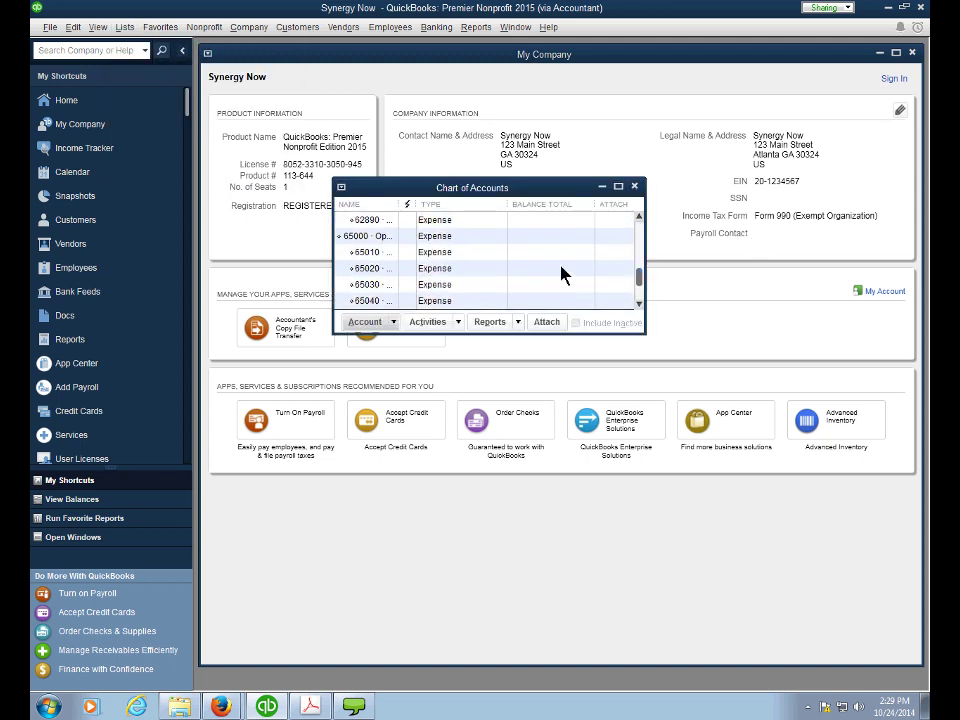
left_click(469, 270)
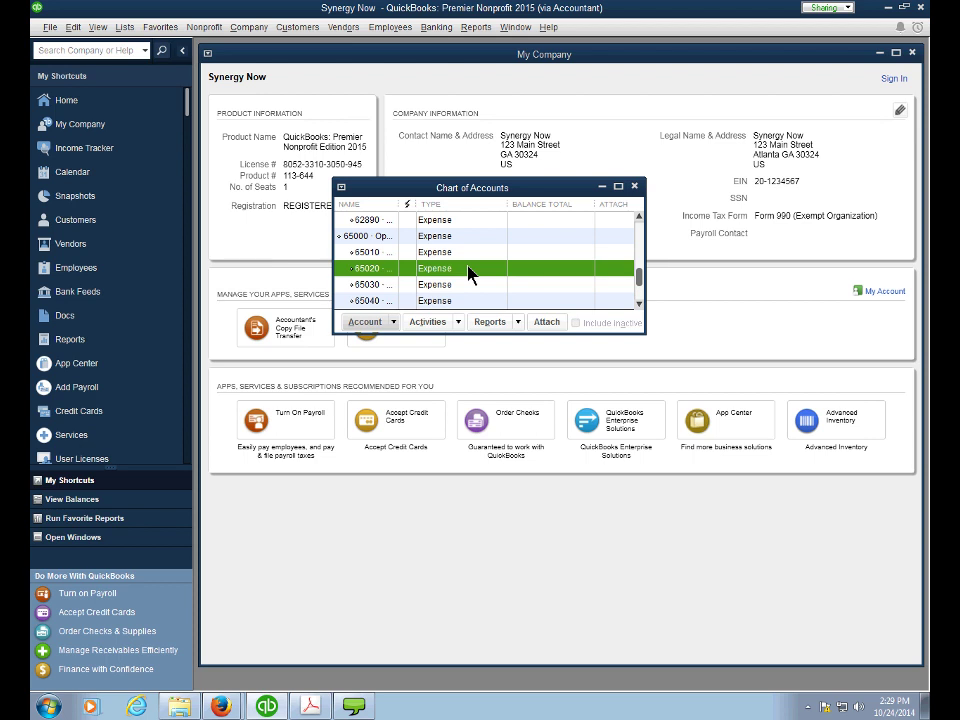
double_click(469, 270)
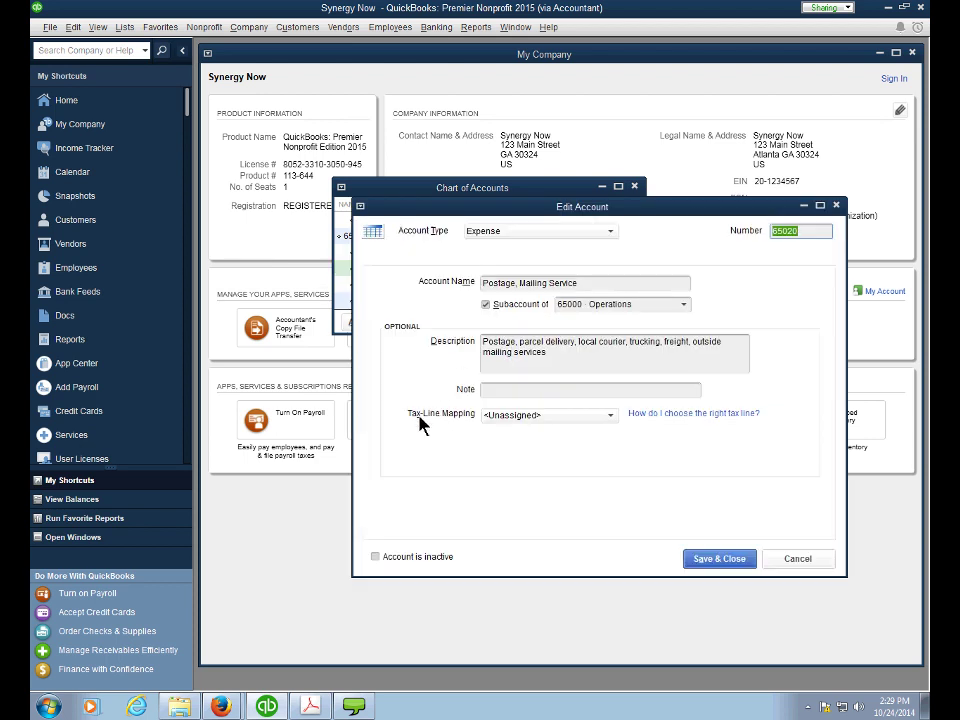
left_click(611, 418)
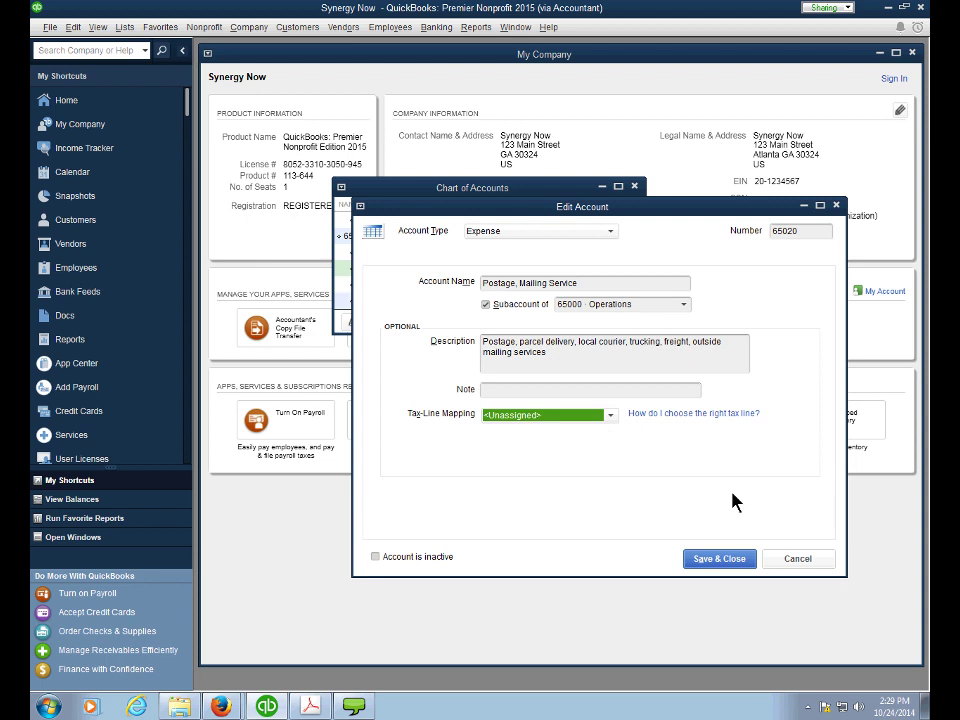
left_click(789, 560)
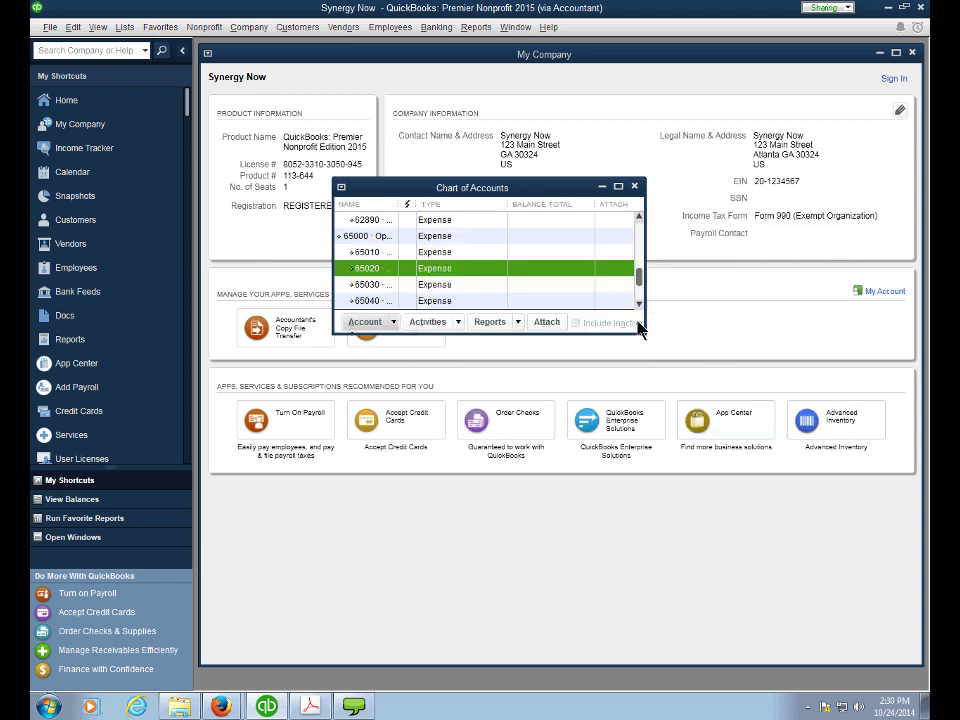
Switch My Company's income tax form from Form 990 to <Other/None> and save
left_click(246, 30)
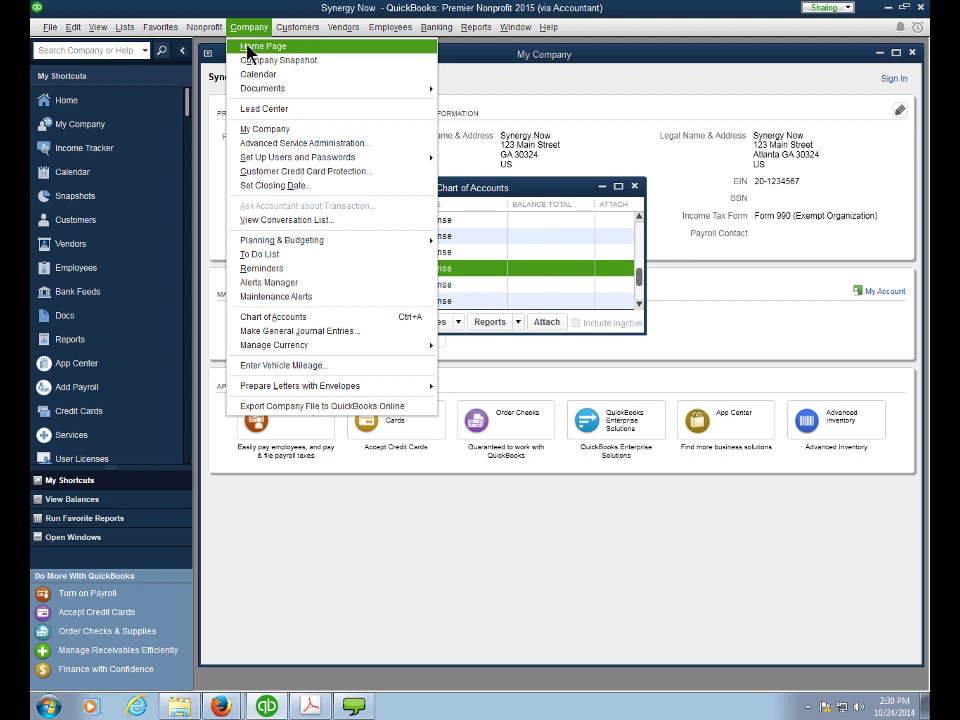
left_click(265, 130)
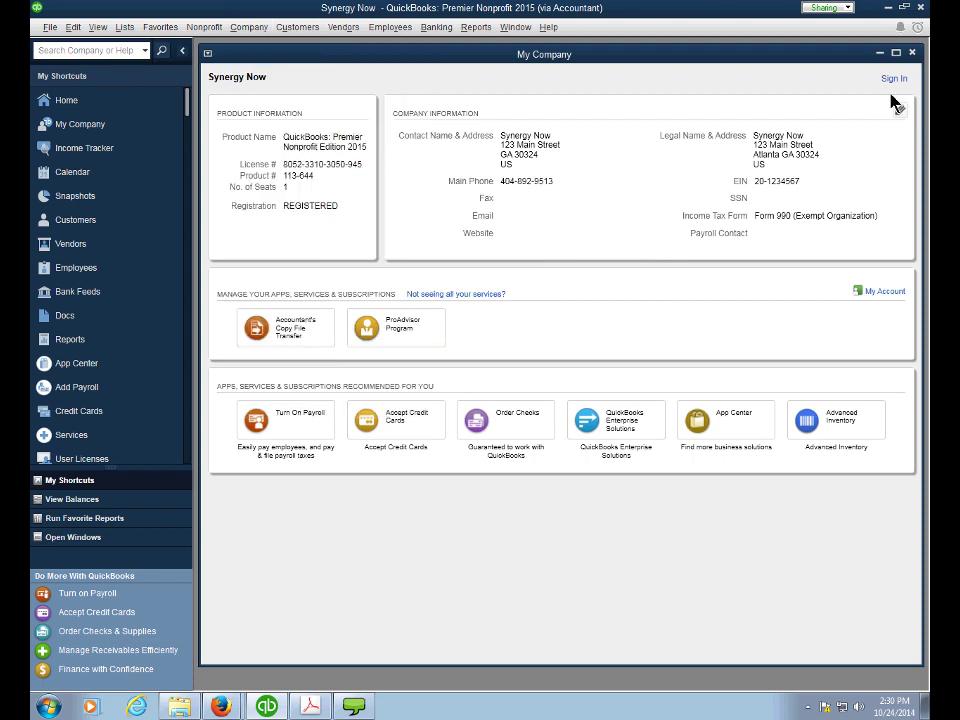
left_click(899, 111)
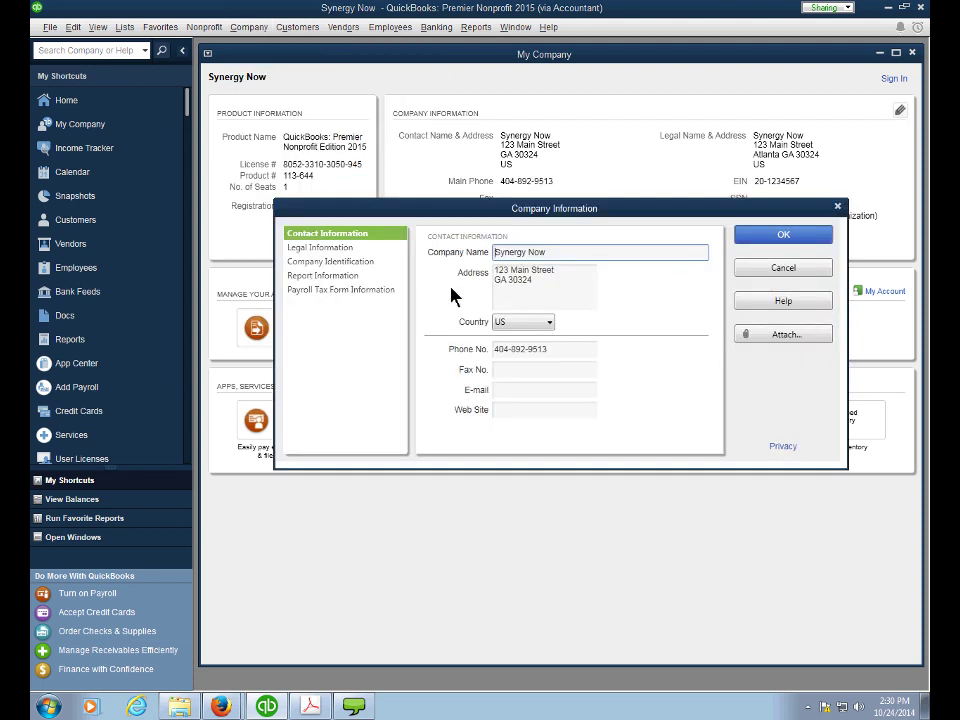
left_click(315, 275)
left_click(666, 300)
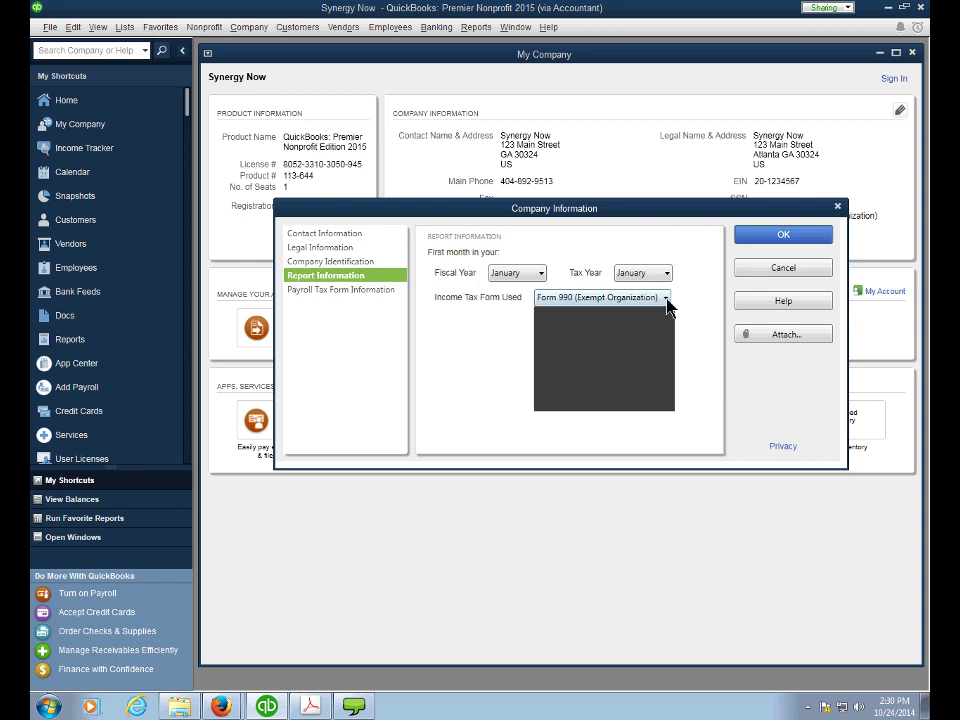
left_click(597, 410)
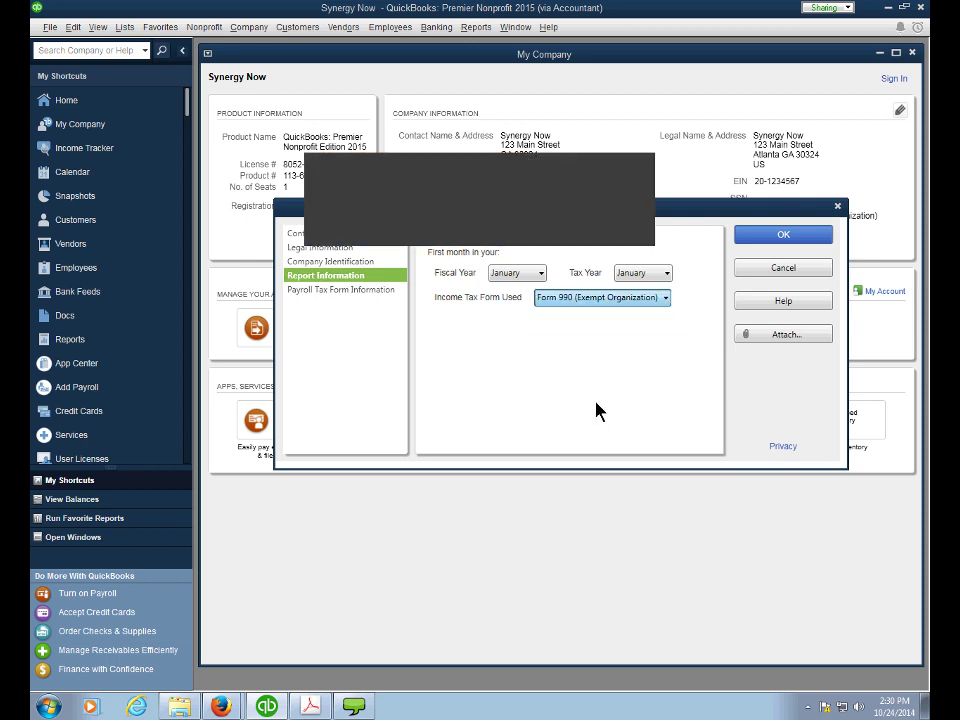
left_click(451, 222)
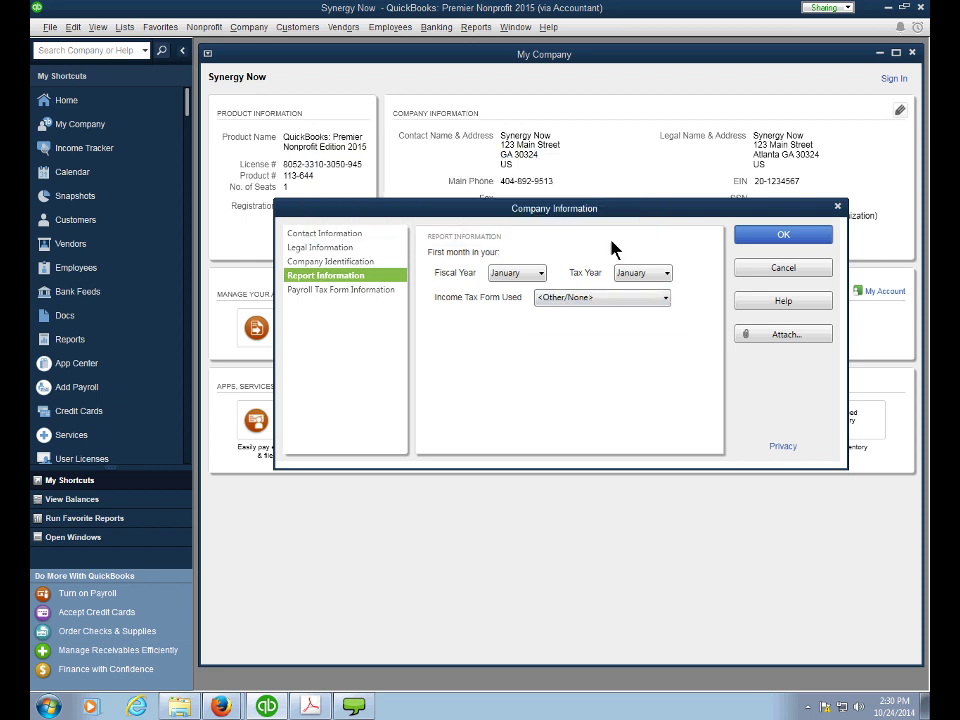
left_click(783, 235)
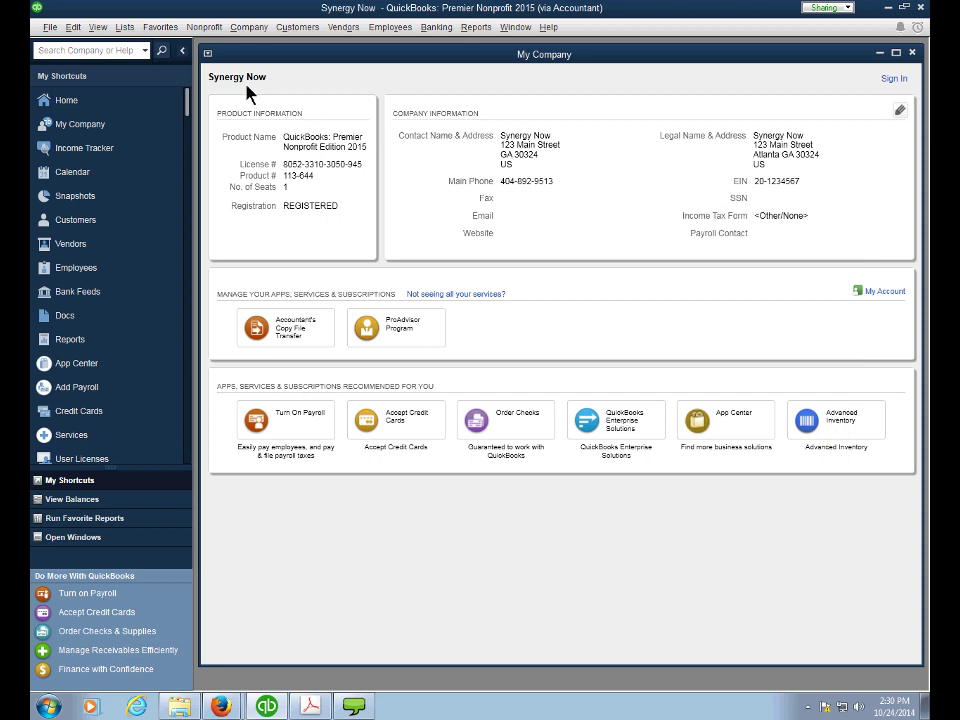
left_click(124, 28)
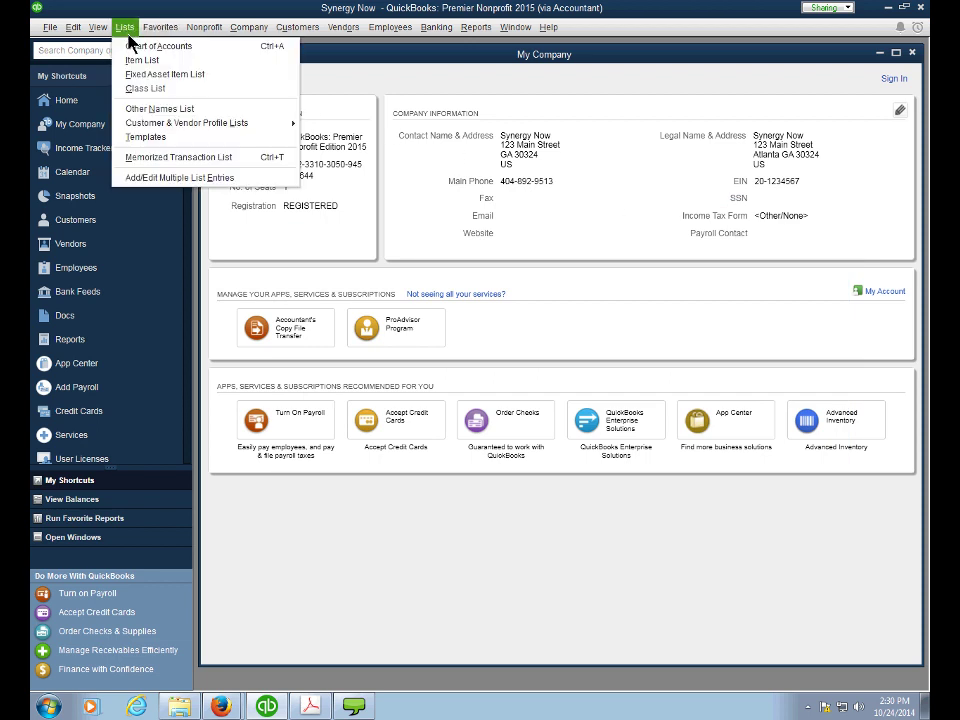
left_click(132, 53)
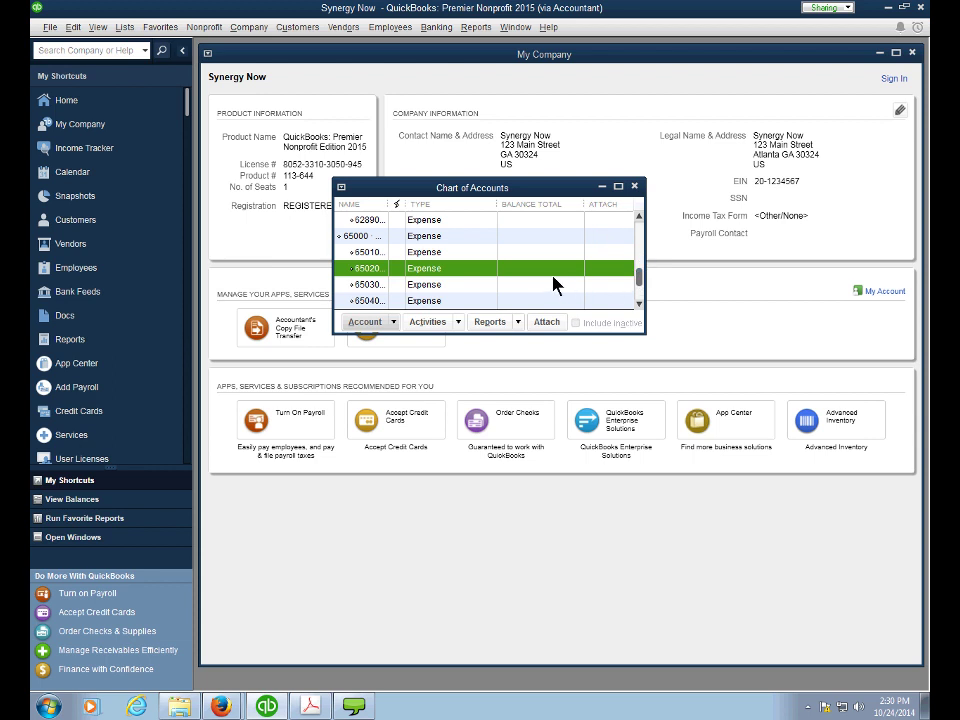
double_click(553, 285)
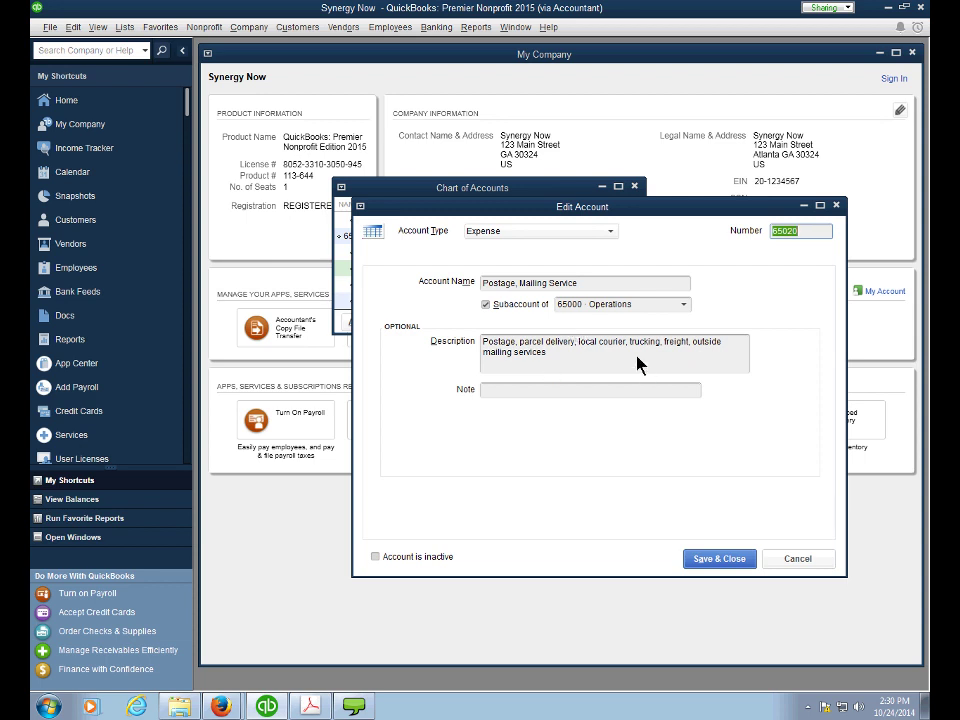
left_click(790, 561)
left_click(634, 186)
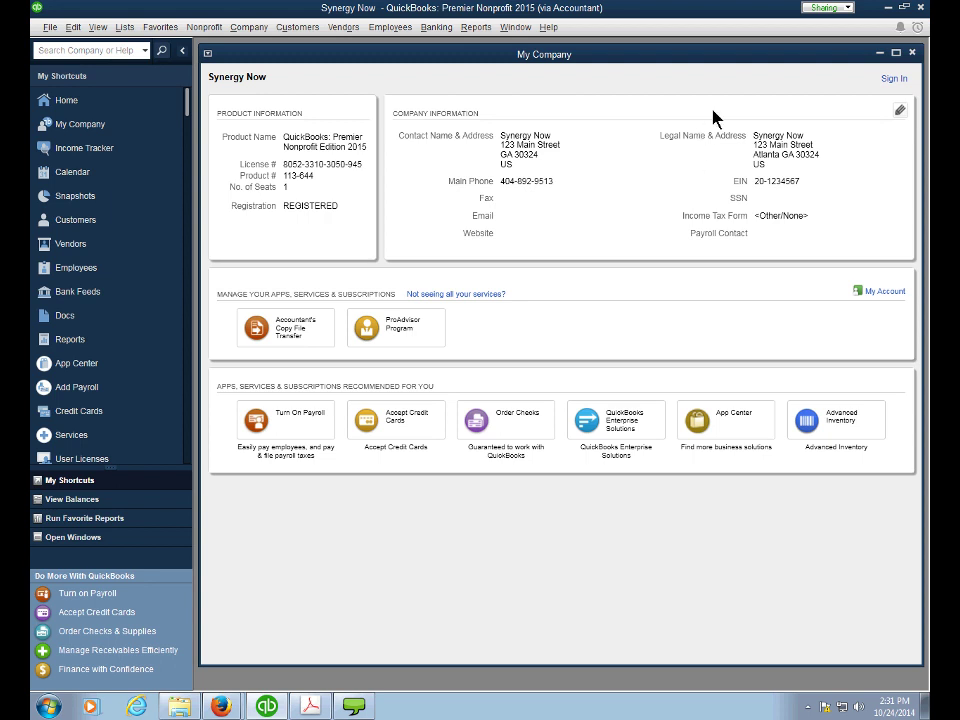
Open the Synergy Now company file from the DEMO folder
left_click(49, 27)
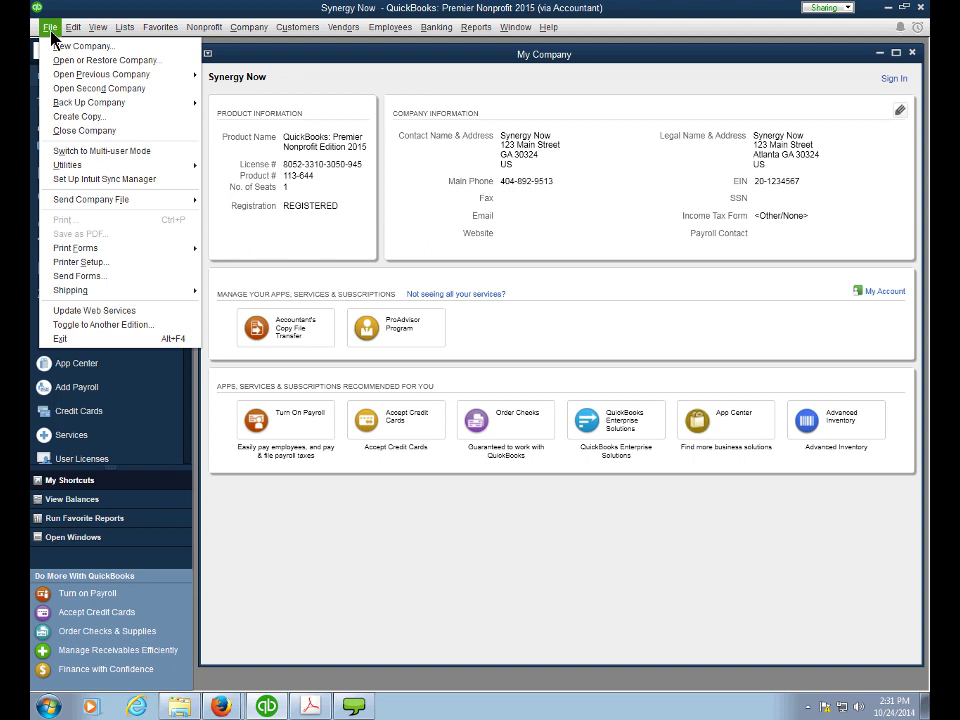
left_click(51, 62)
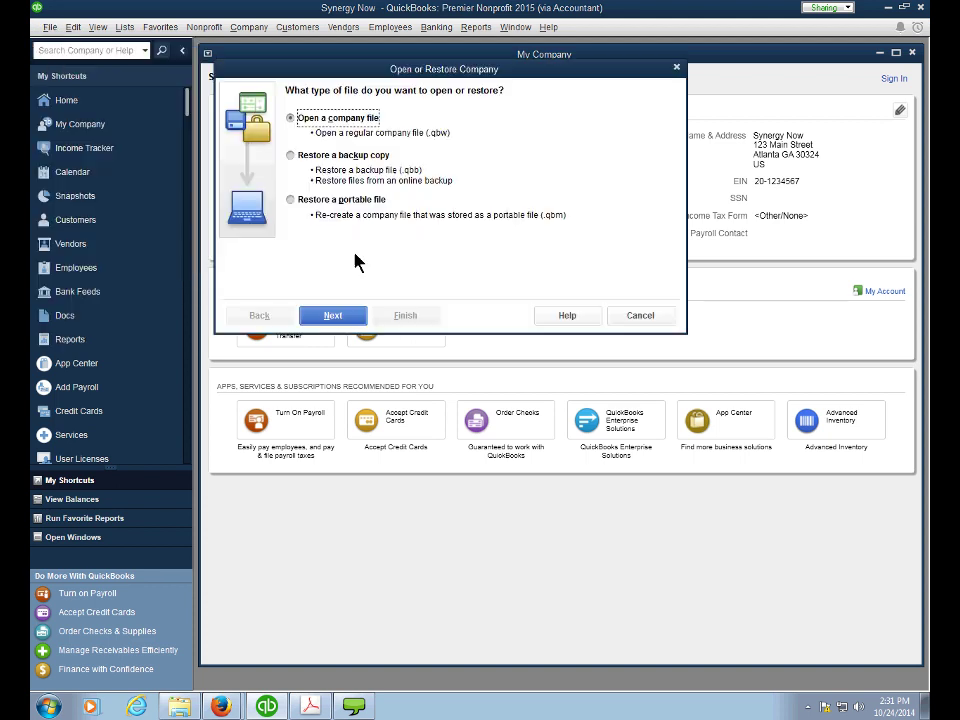
left_click(330, 317)
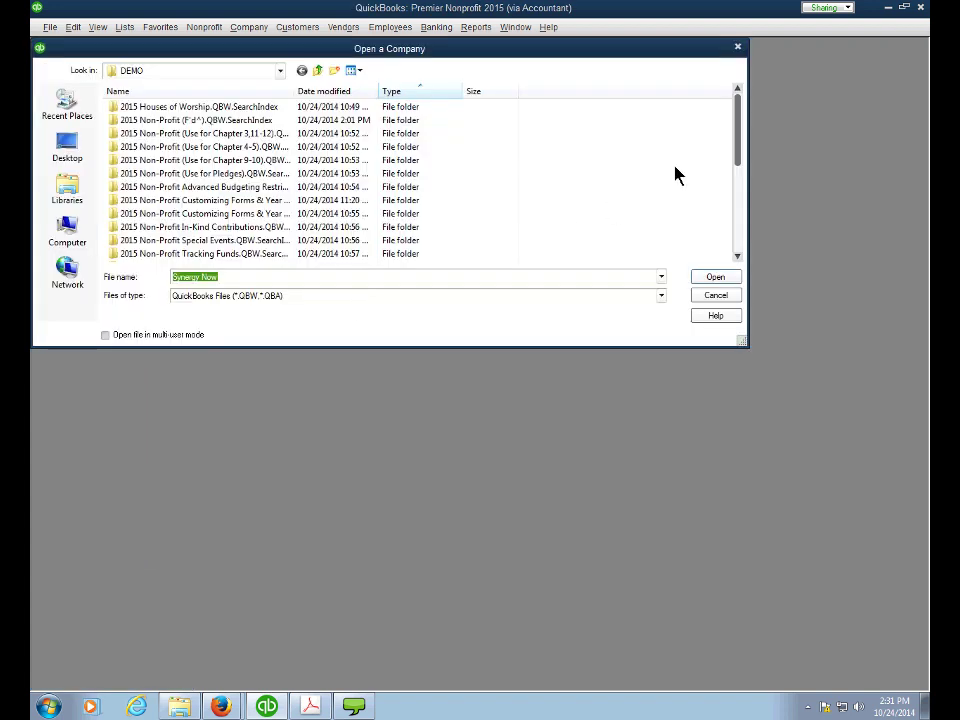
left_click_drag(740, 135, 739, 189)
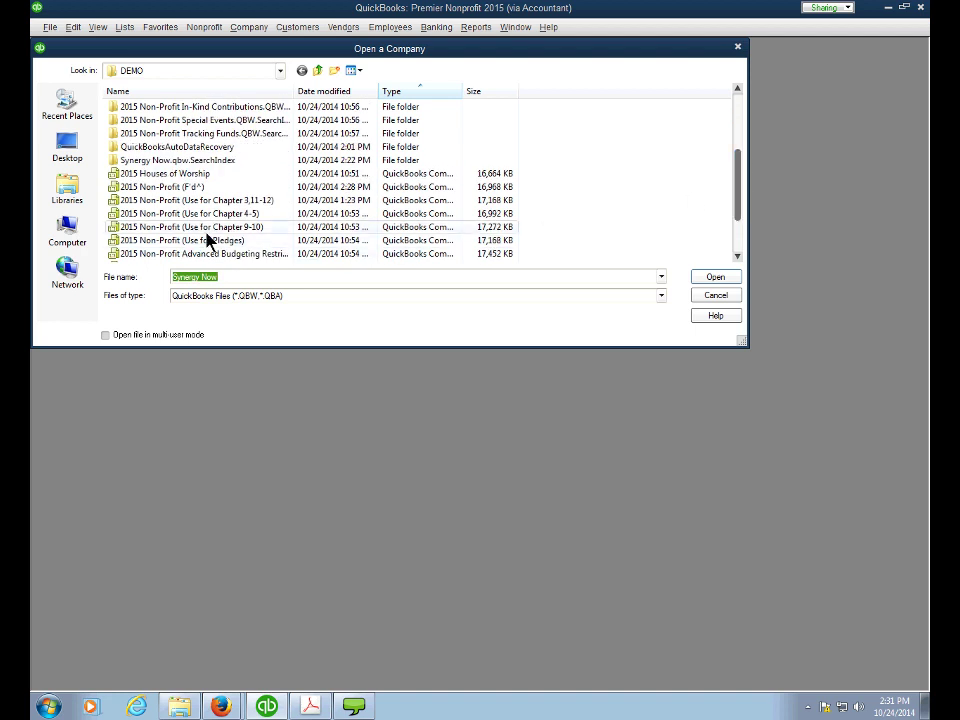
left_click(184, 190)
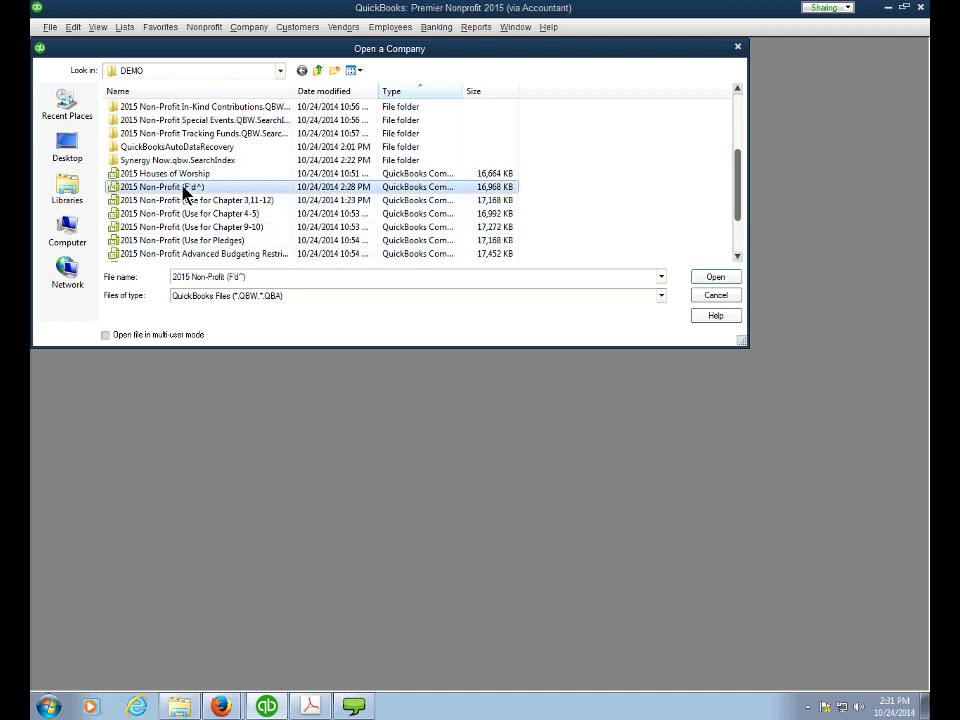
left_click(712, 277)
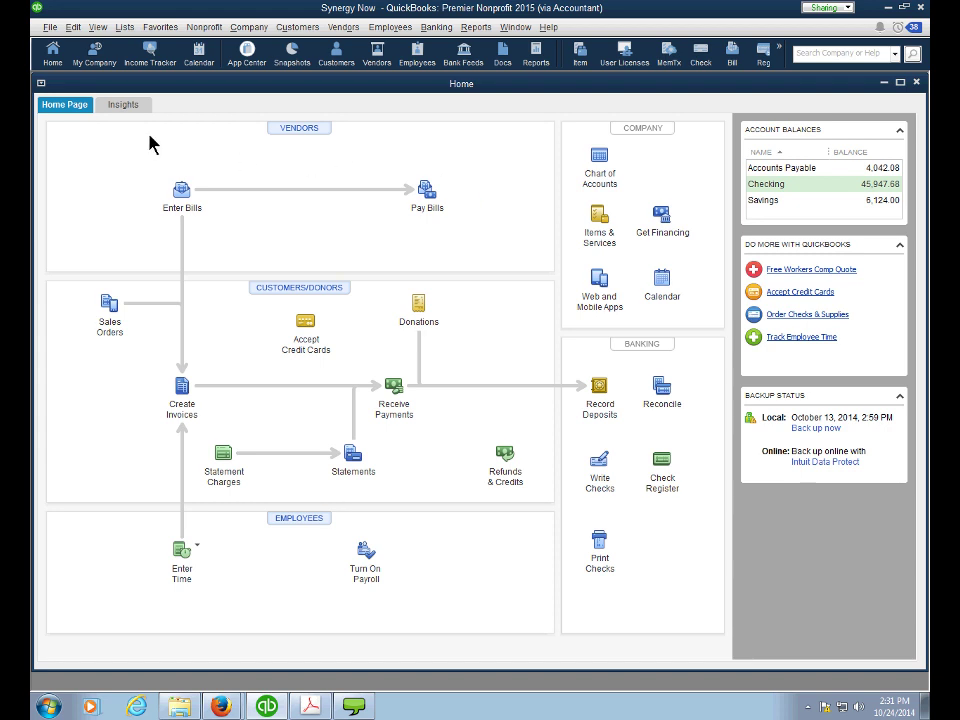
Open the Chart of Accounts, select The Green Truth Grants, and show the Account menu
left_click(122, 36)
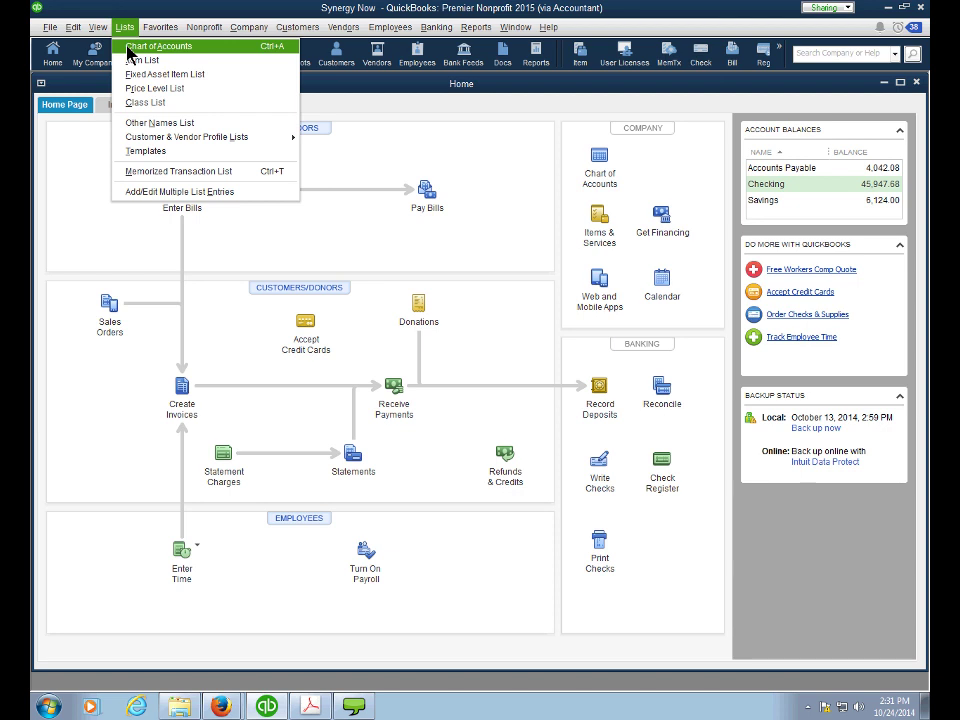
left_click(128, 48)
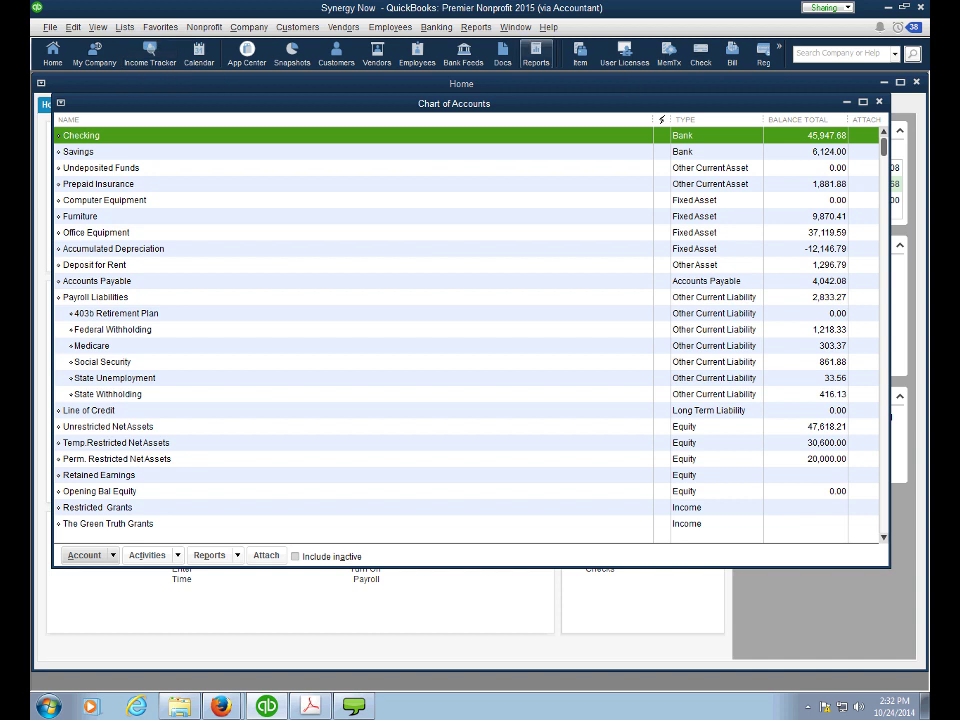
left_click_drag(888, 152, 896, 258)
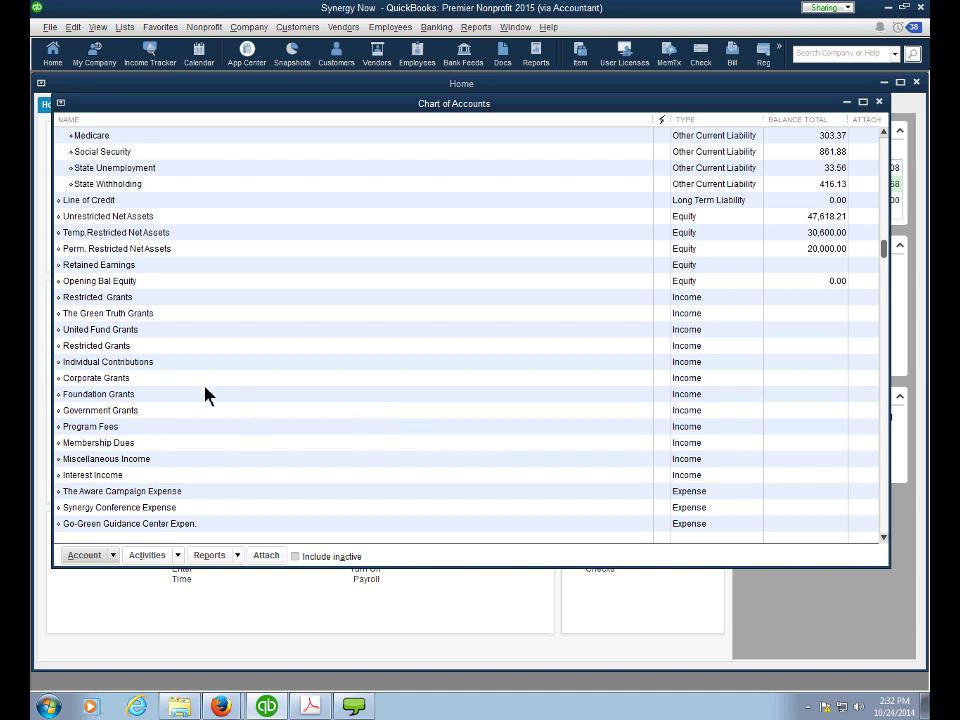
left_click(158, 315)
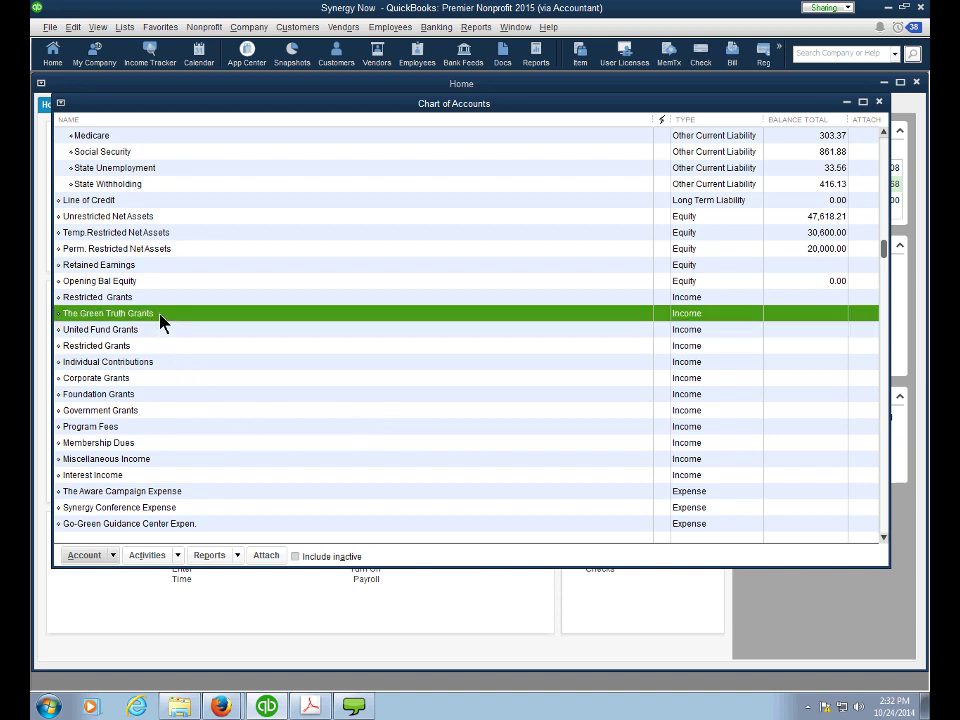
left_click(112, 562)
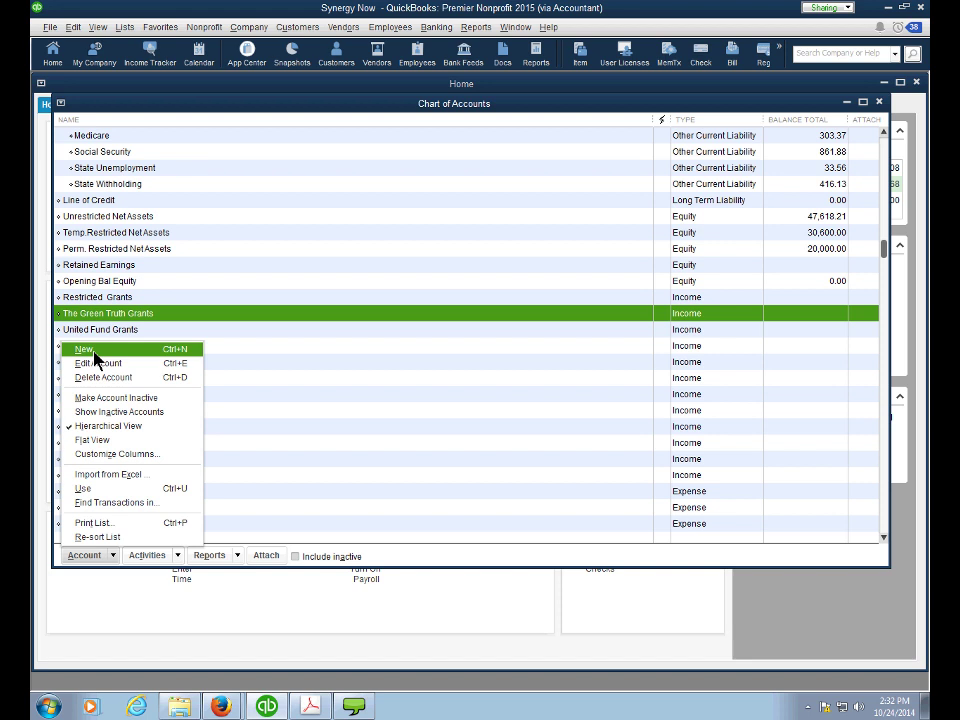
Choose New from the Account menu and shift the Choose Account Type dialog slightly up
left_click(94, 356)
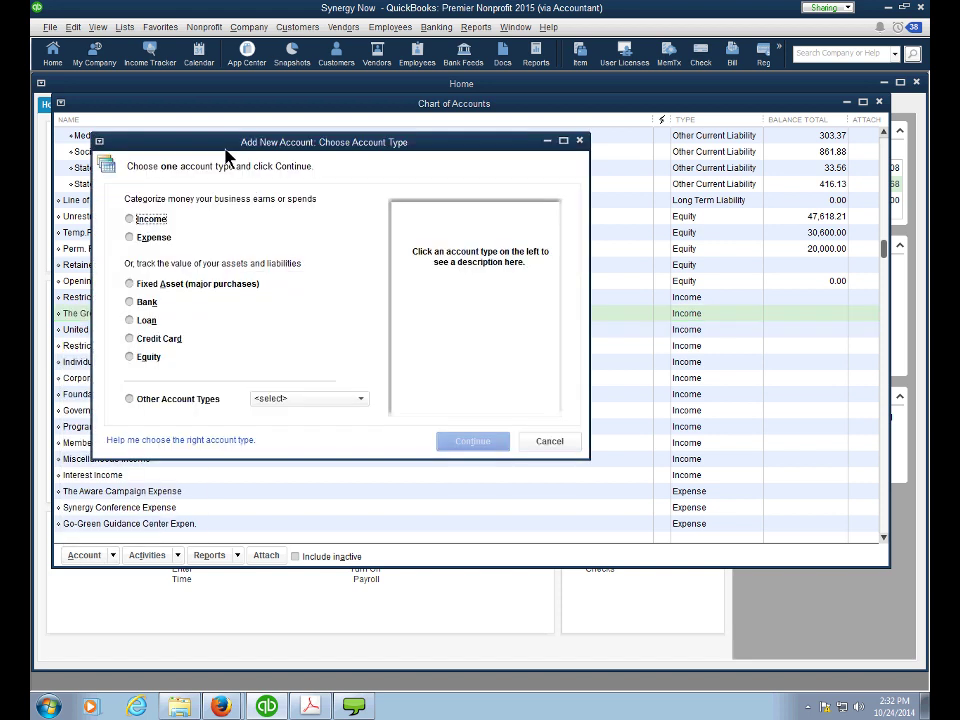
left_click_drag(226, 148, 228, 128)
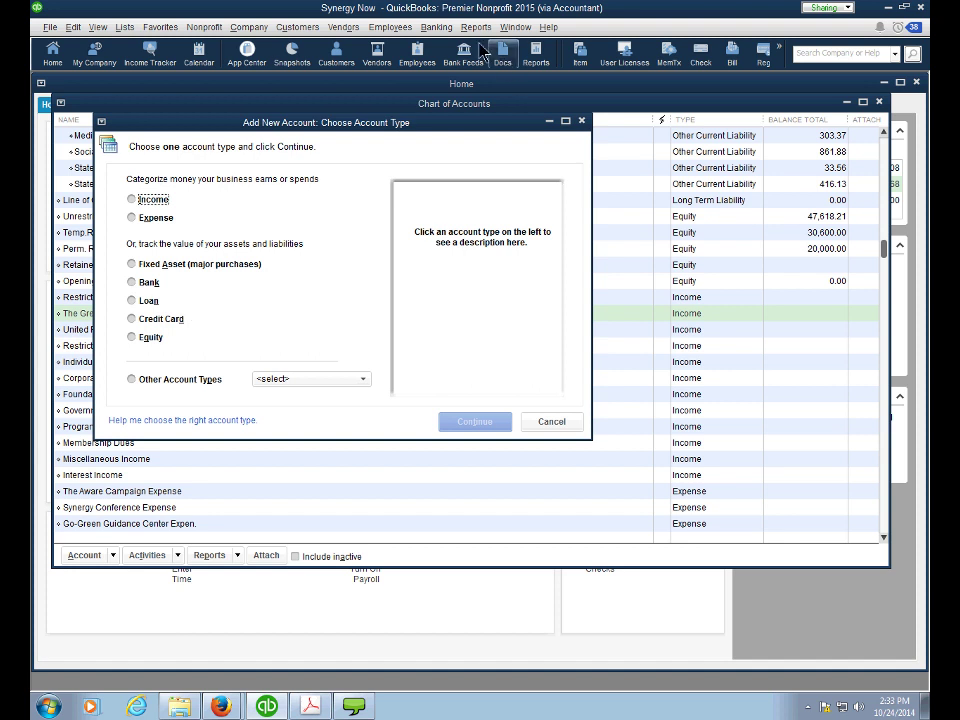
Open a Profit & Loss Standard report with Dates set to All
left_click(475, 30)
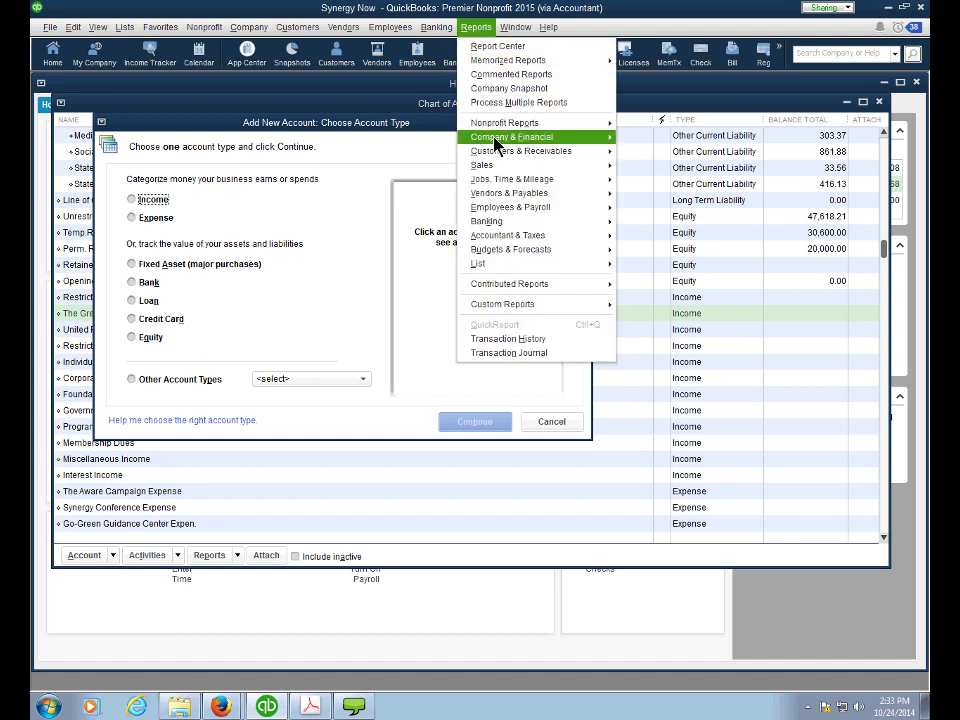
mouse_move(499, 145)
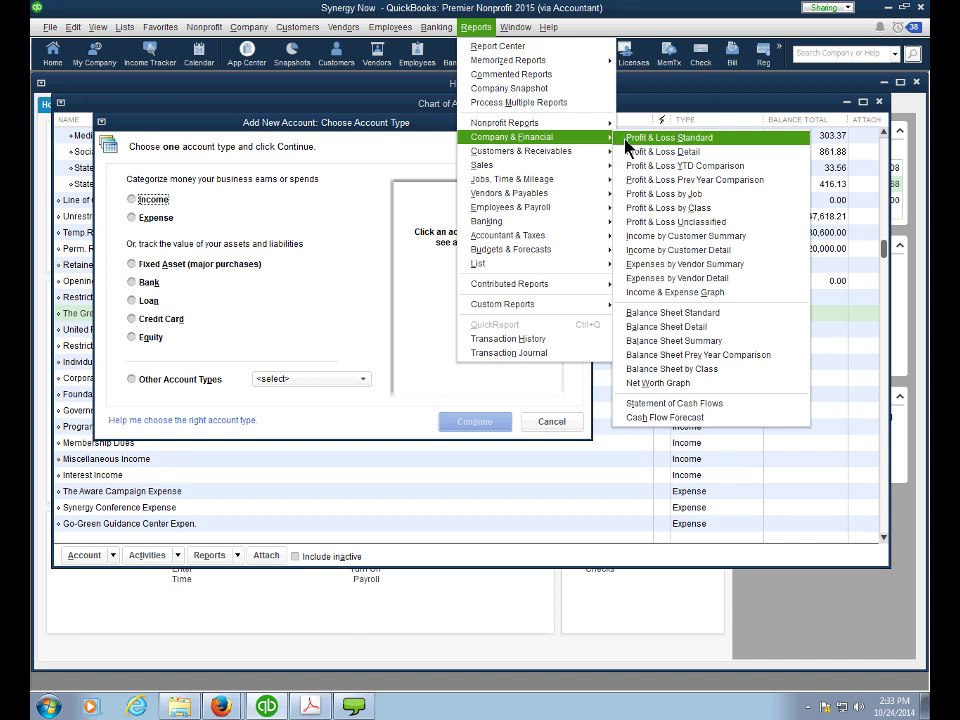
left_click(668, 138)
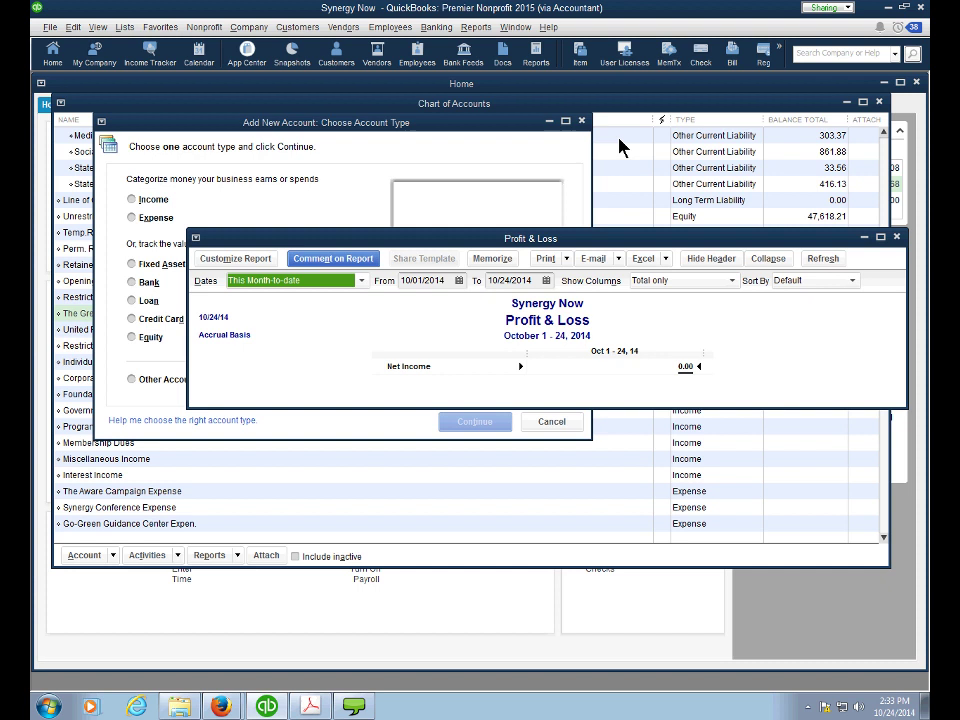
type("All")
Open a Balance Sheet Standard report beside it and return to the account-type dialog
left_click(488, 29)
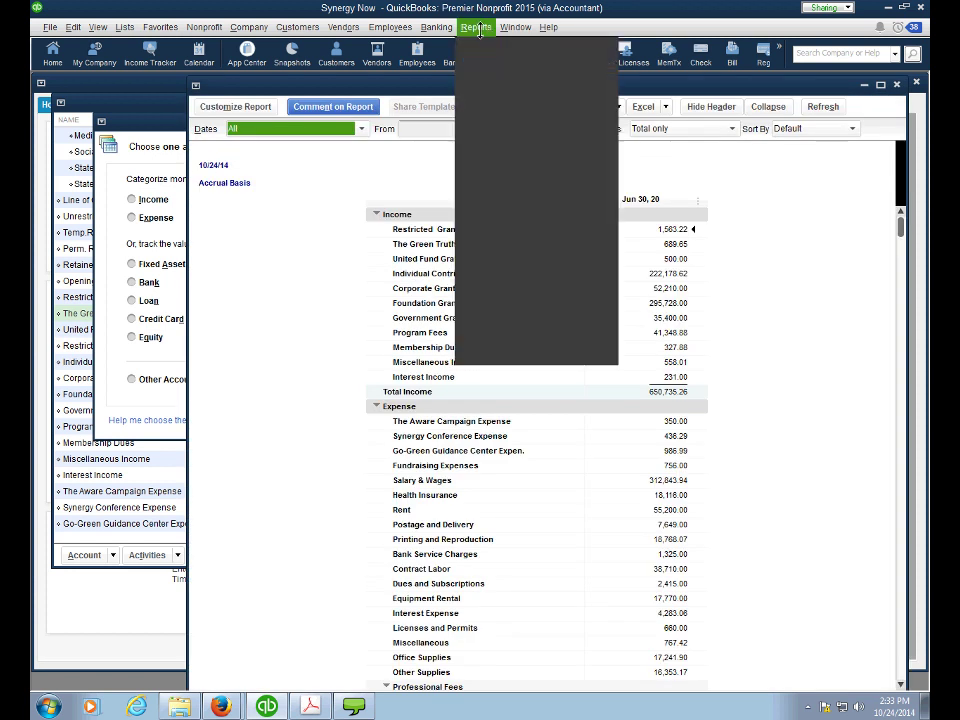
mouse_move(516, 141)
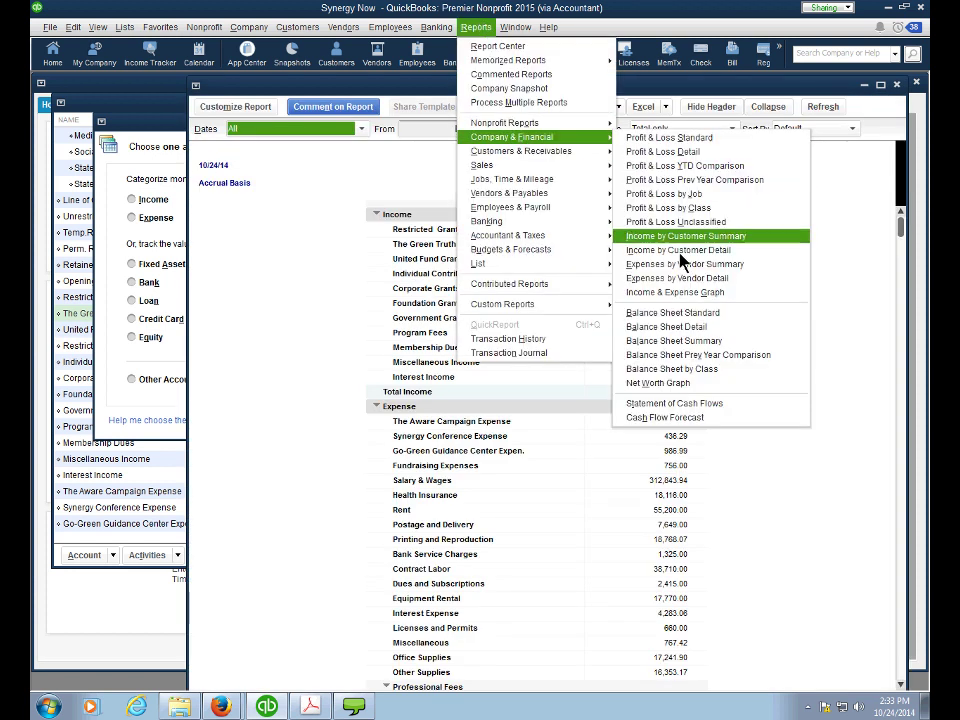
left_click(686, 318)
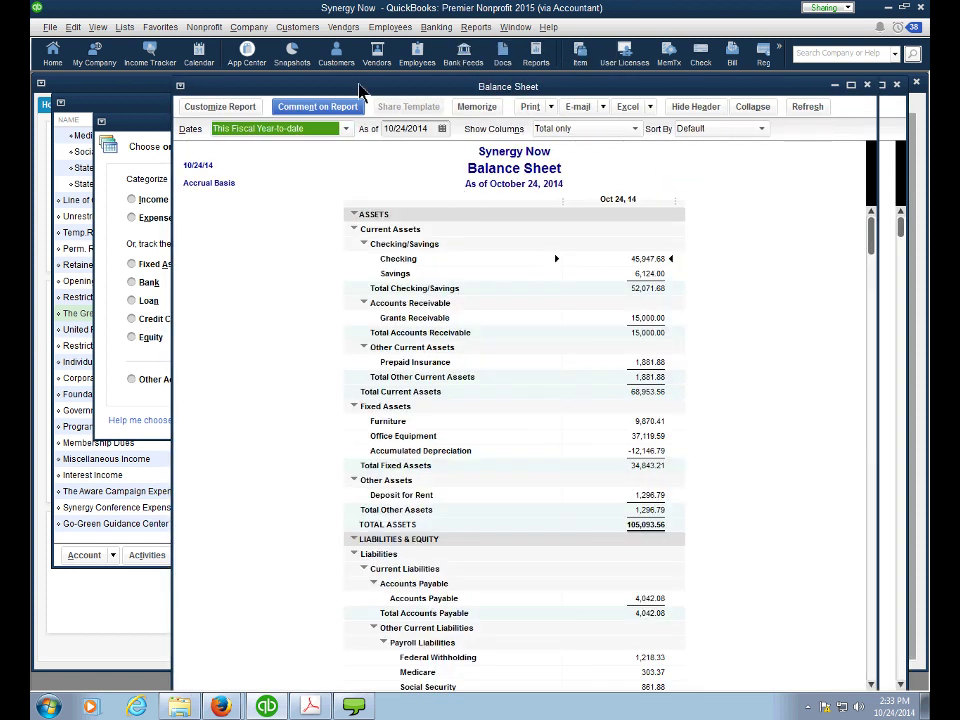
left_click_drag(365, 92, 467, 300)
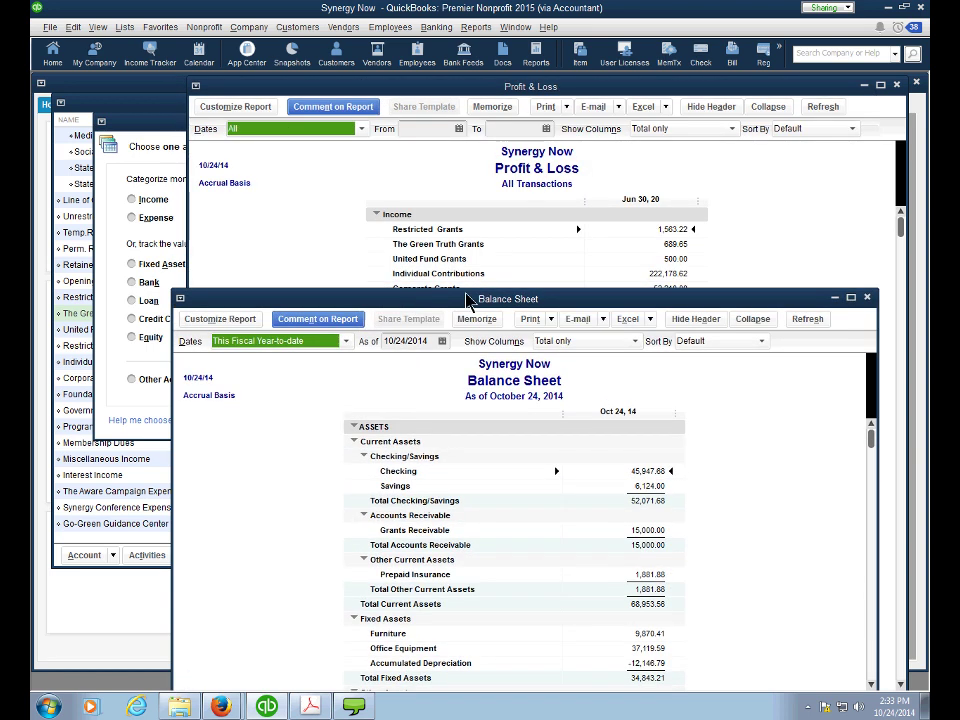
left_click(155, 122)
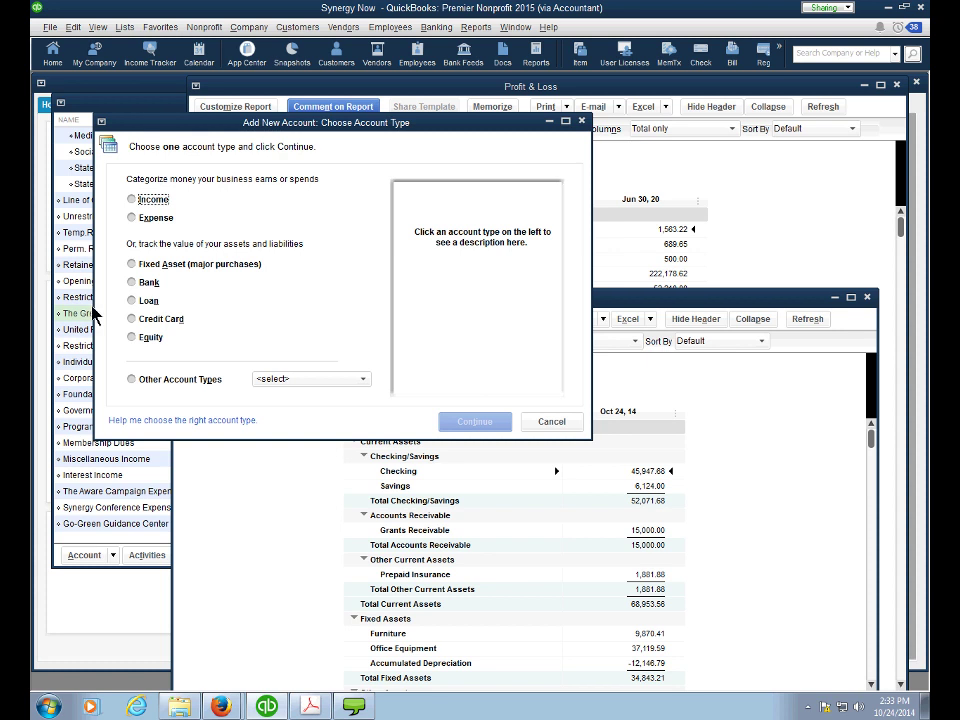
Pick Bank as the new account type, after briefly trying Expense, and continue
left_click(132, 283)
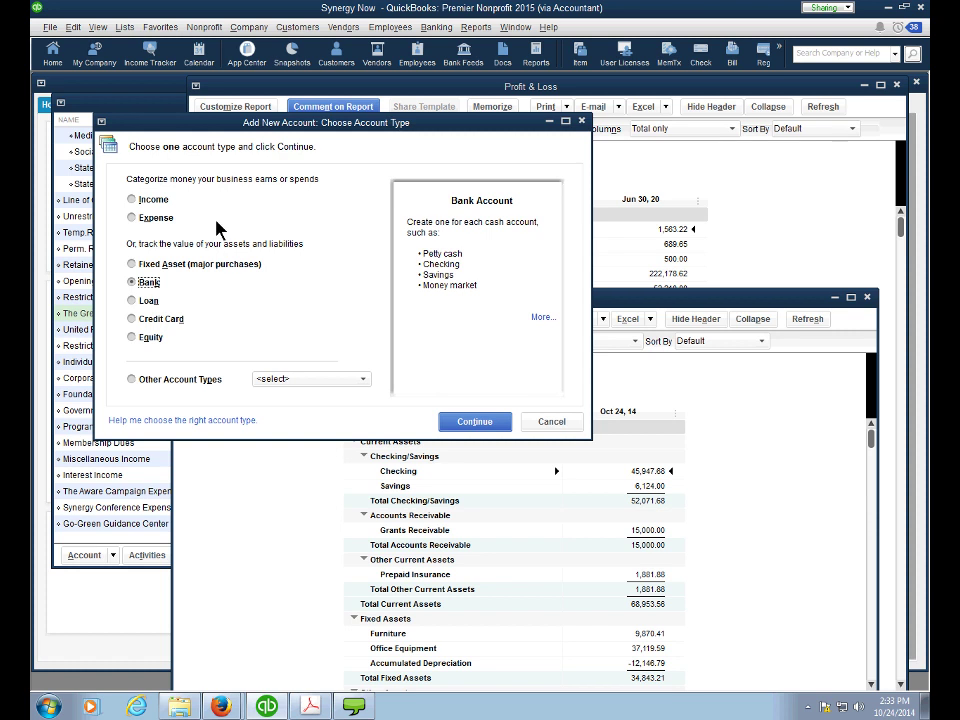
left_click(132, 220)
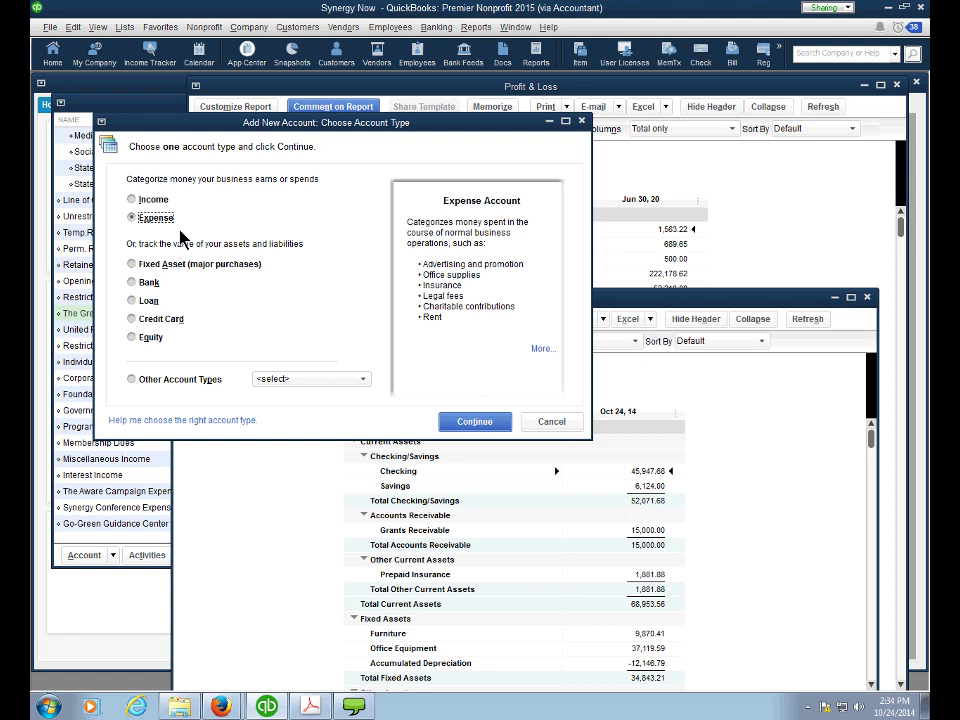
left_click(136, 285)
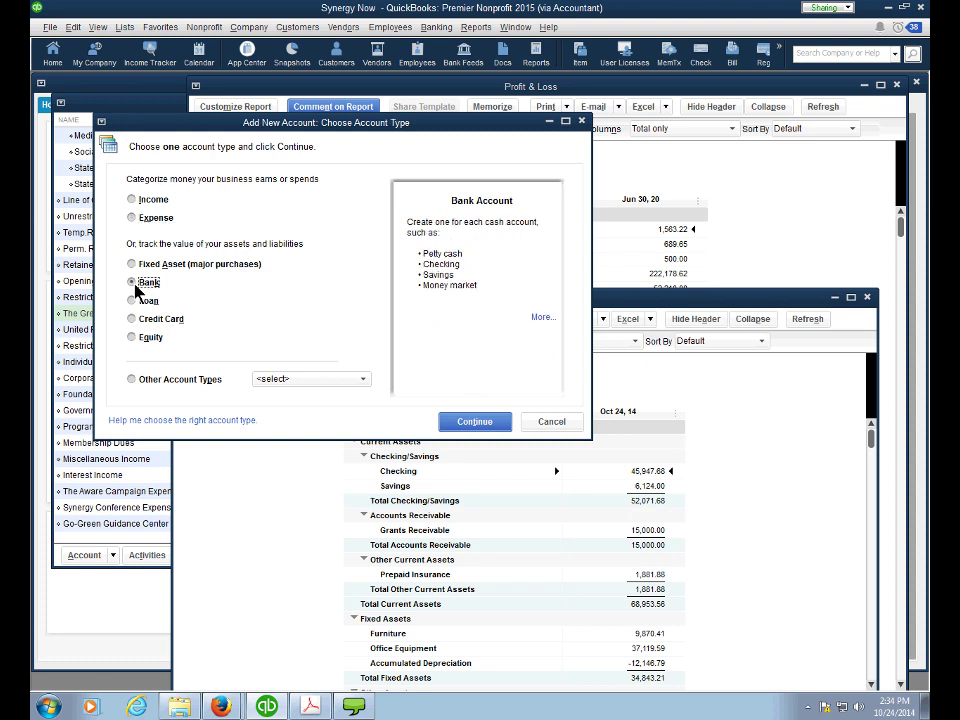
left_click(478, 422)
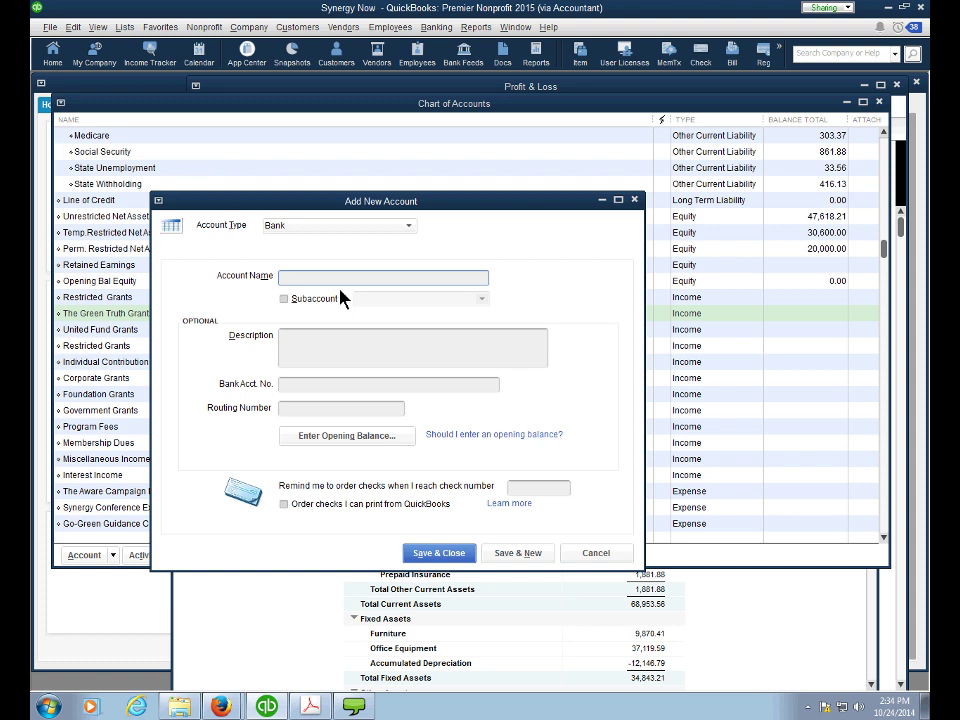
Enter 'Checking Acct - ABC BAnk' as the new bank account's name
type("Checking Acct - ABC BAnk")
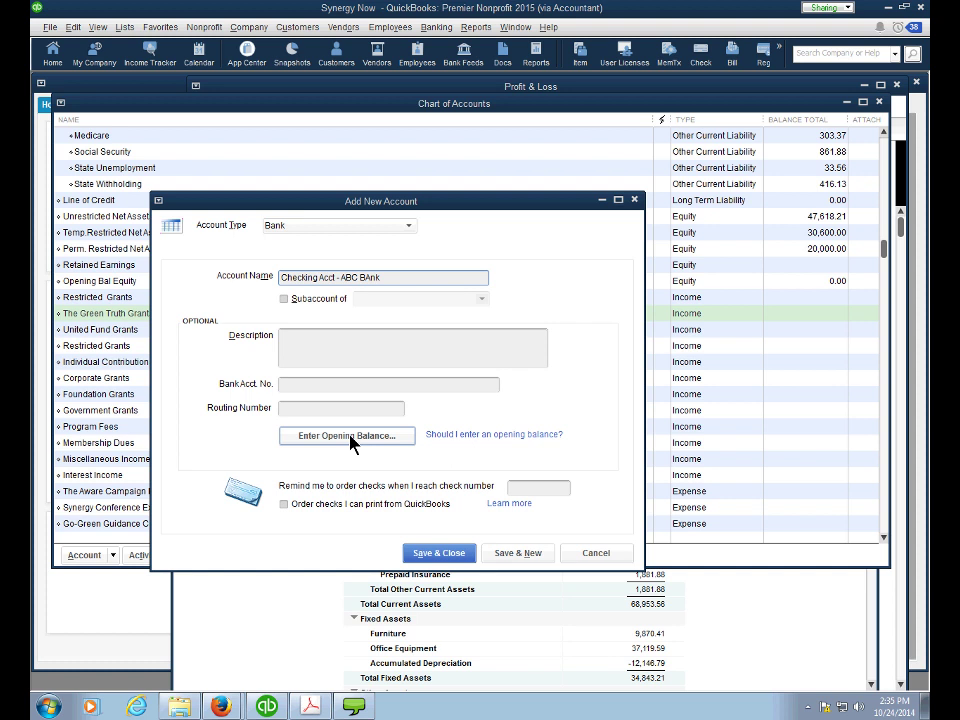
Enter an opening balance of 63,014.00 with statement ending date 06/30/2014, clearing the date warnings
left_click(351, 443)
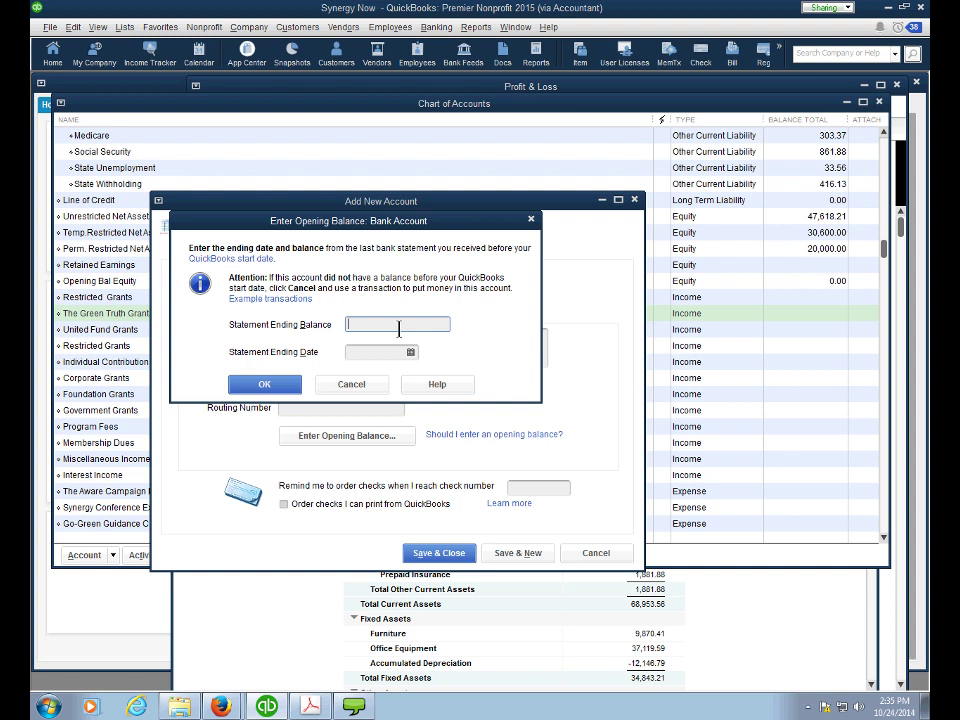
type("063014")
key("Tab")
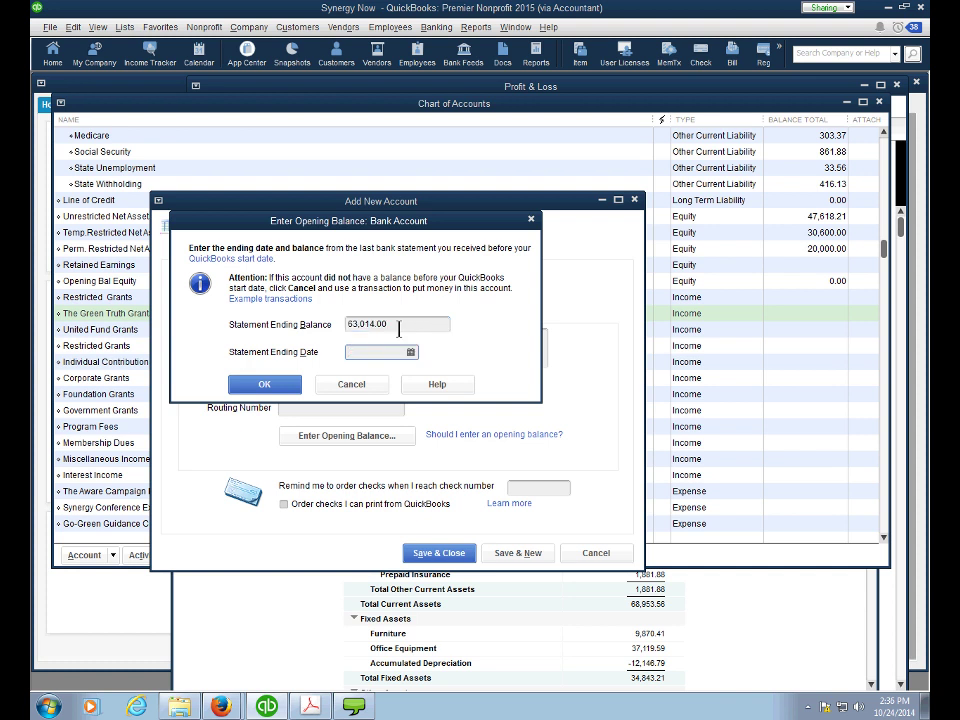
type("10000")
key("Tab")
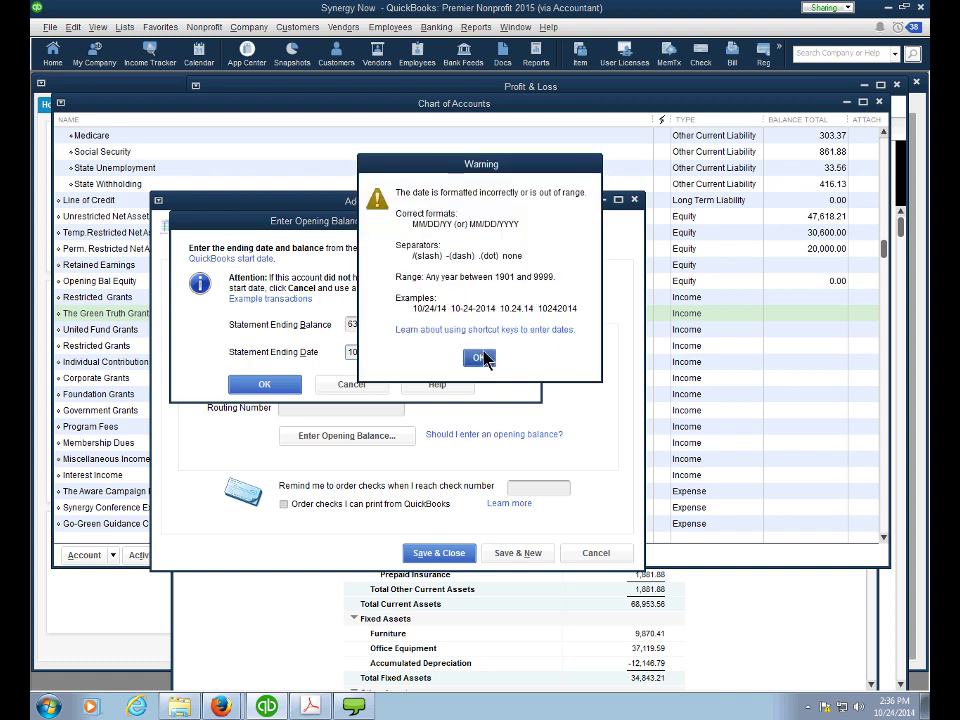
left_click(482, 358)
left_click(397, 333)
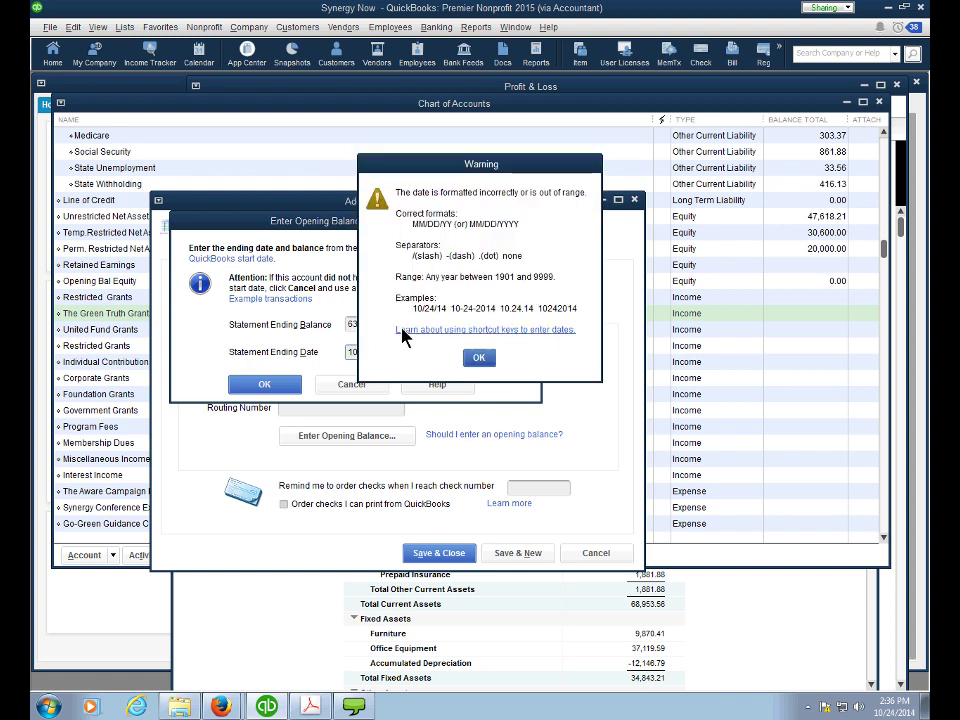
left_click(476, 358)
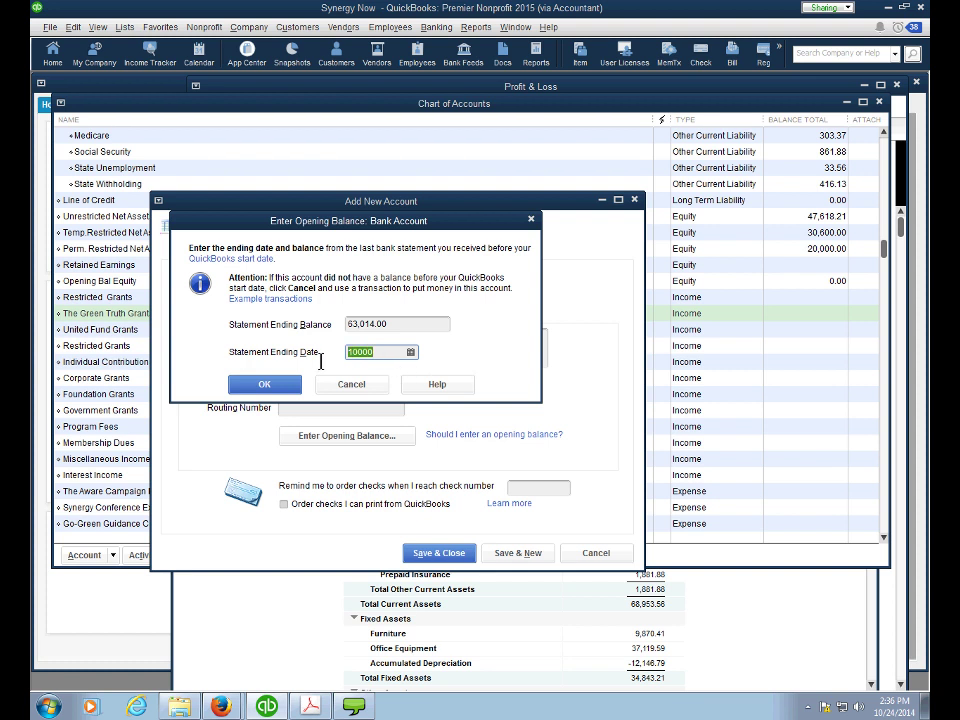
type("06/30/2014")
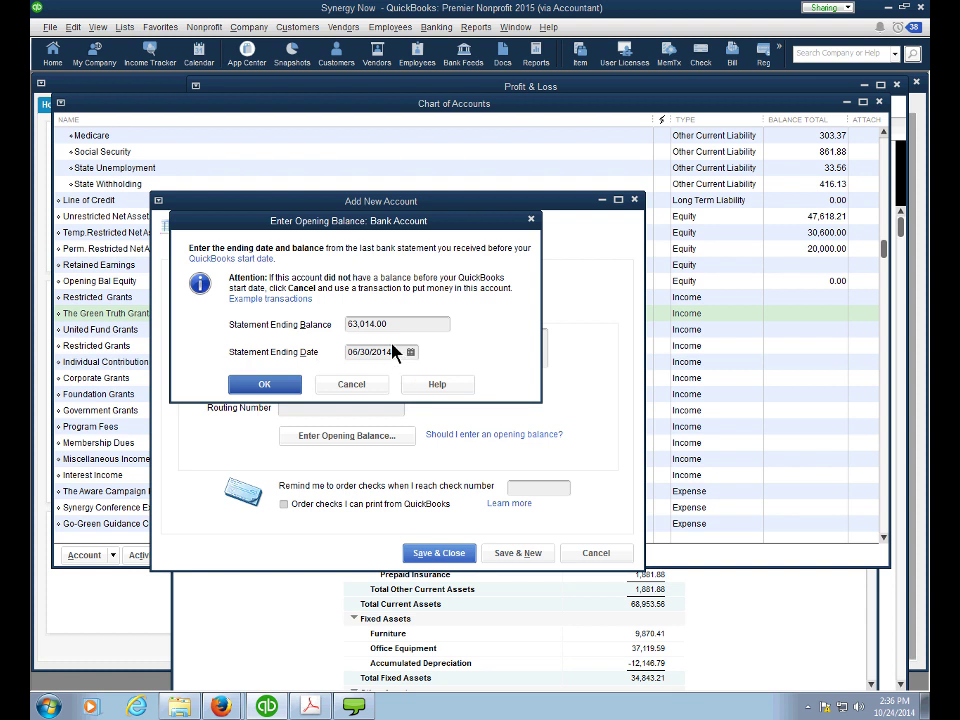
Change the statement ending balance to 10,009.00
double_click(393, 329)
type("1")
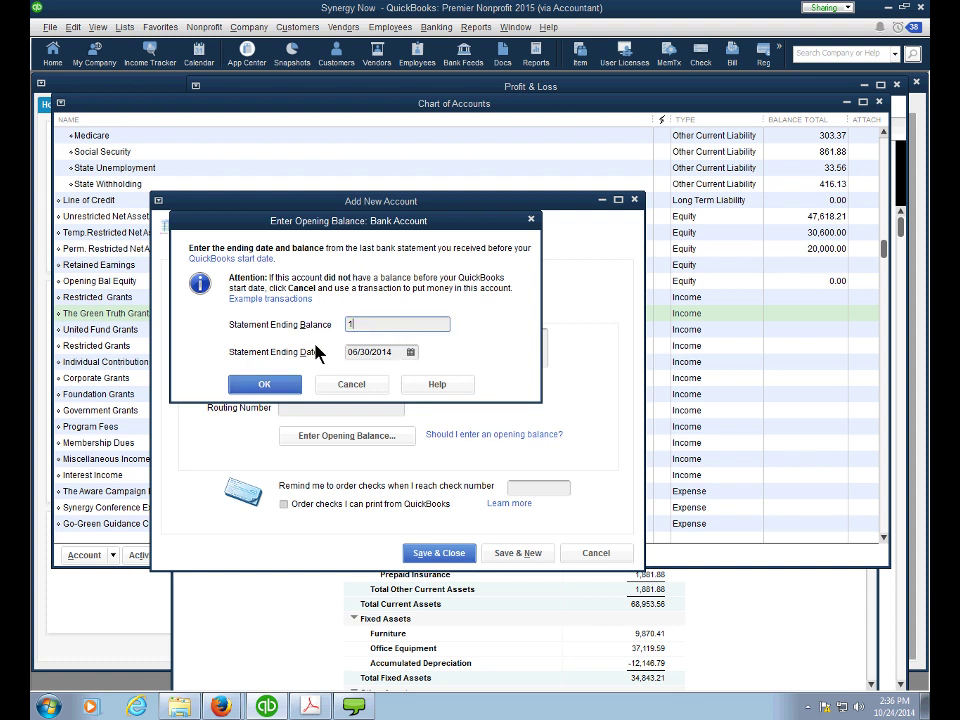
type("0,009")
key("Tab")
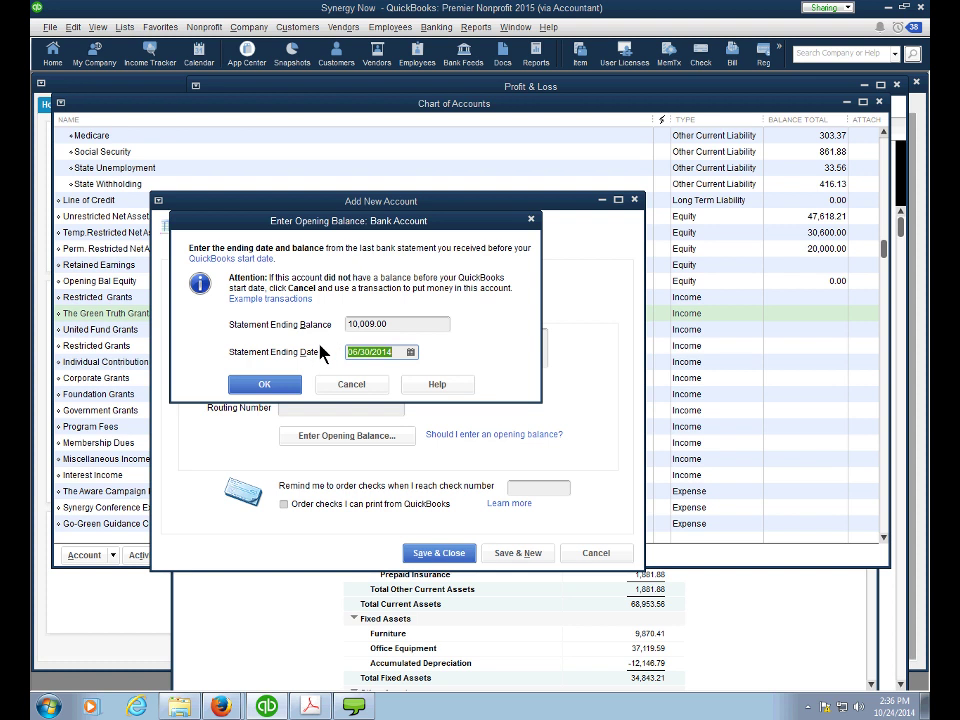
Review the 10,009.00 balance and 06/30/2014 date, then cancel the opening balance entry
left_click_drag(388, 324, 347, 335)
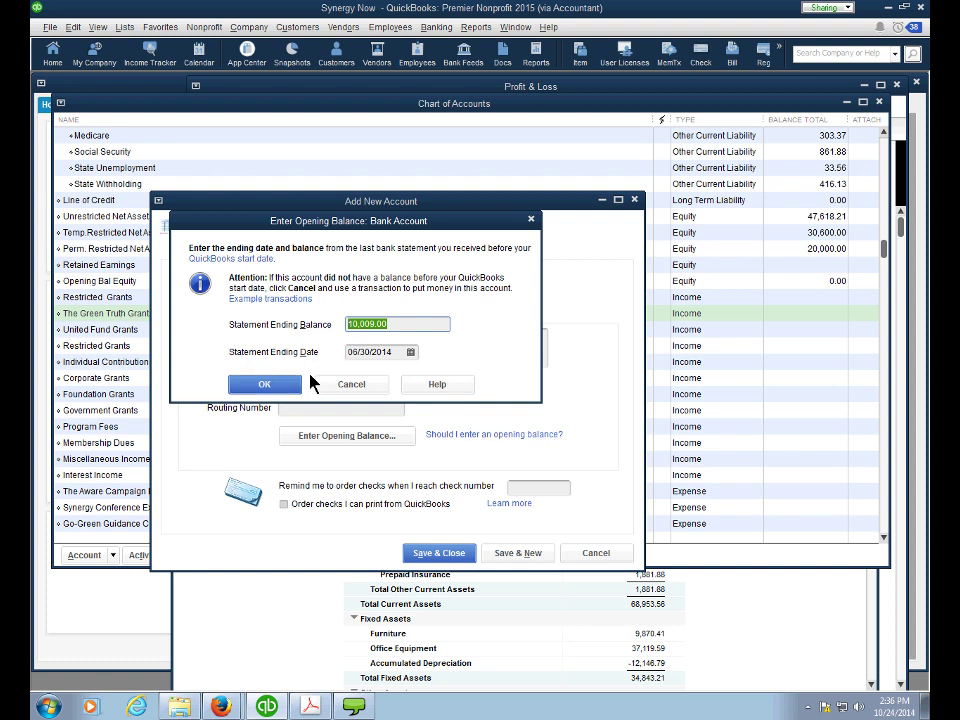
left_click_drag(395, 352, 337, 368)
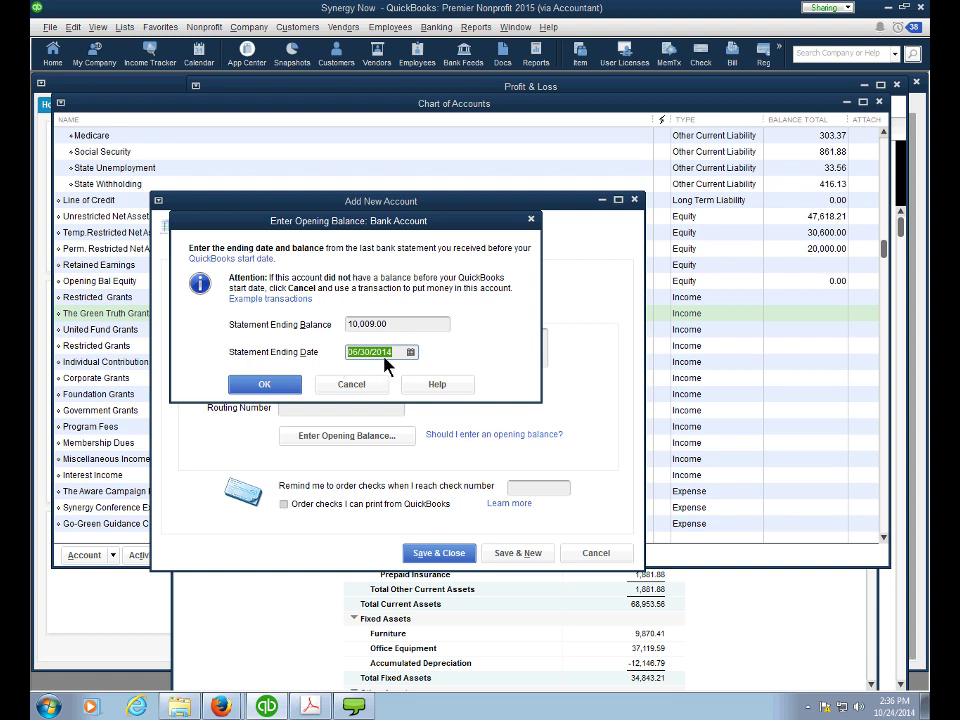
left_click_drag(392, 352, 345, 353)
left_click_drag(395, 324, 316, 334)
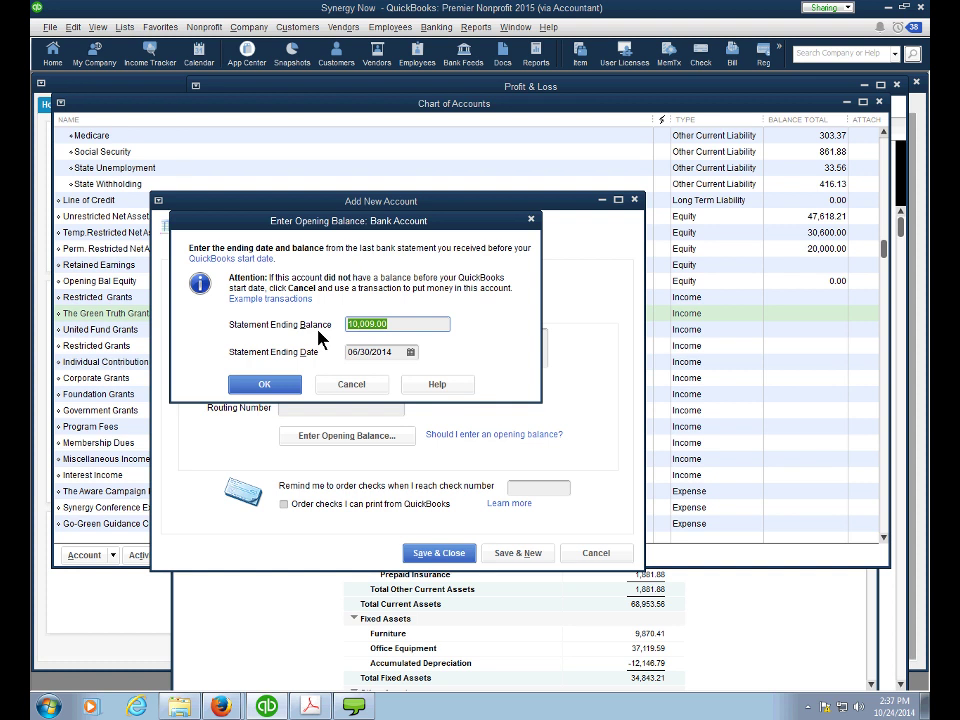
left_click(351, 384)
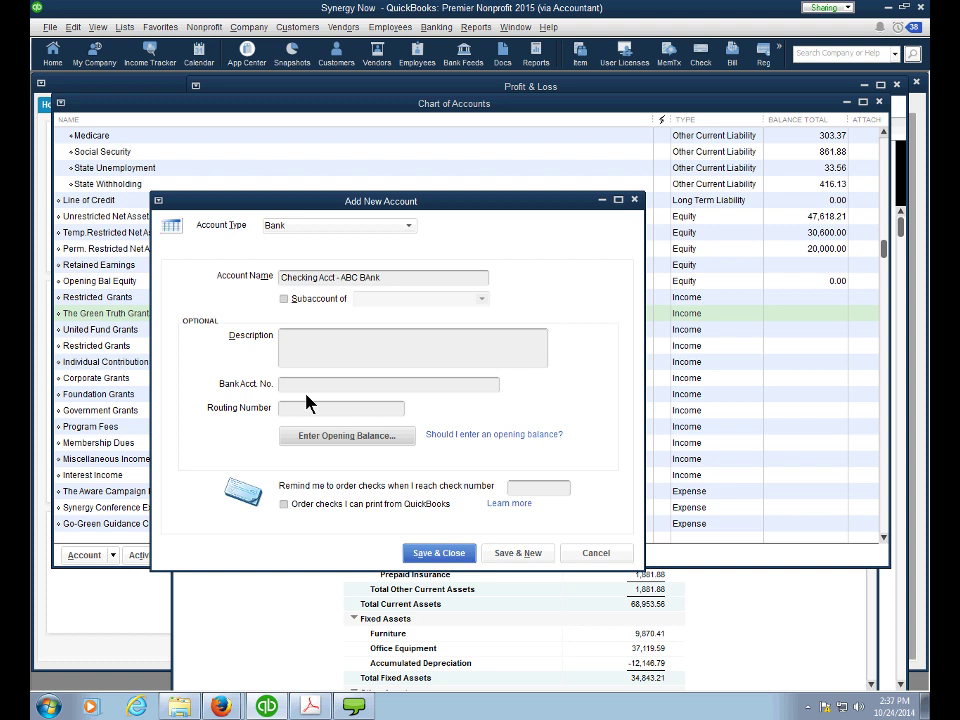
Discard the Checking Acct - ABC BAnk account, leaving account and routing numbers blank
left_click(289, 383)
left_click(292, 407)
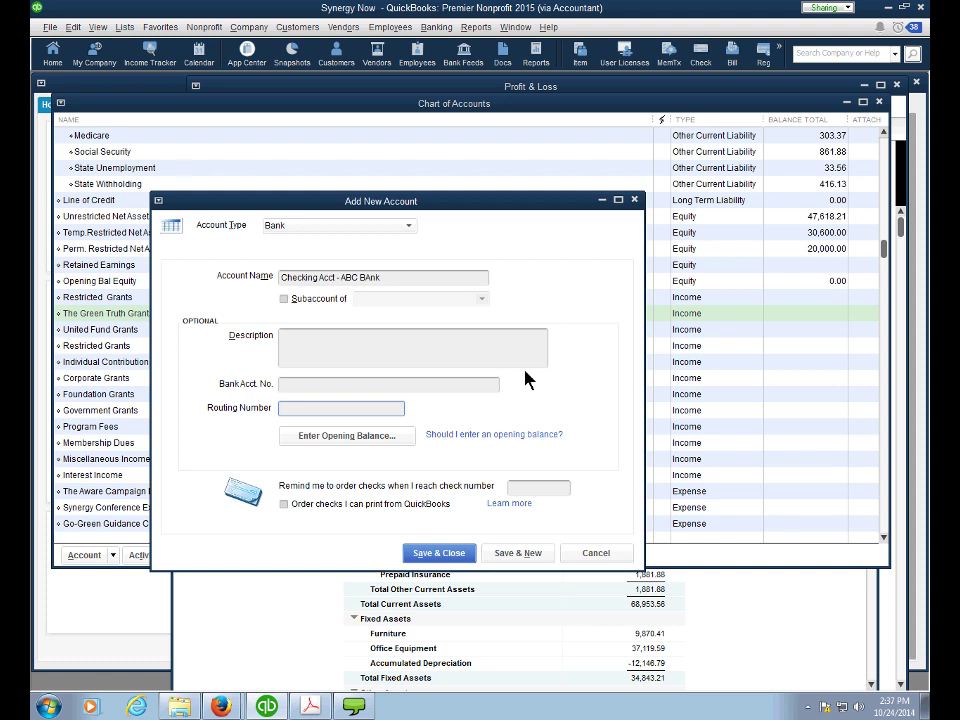
left_click(592, 555)
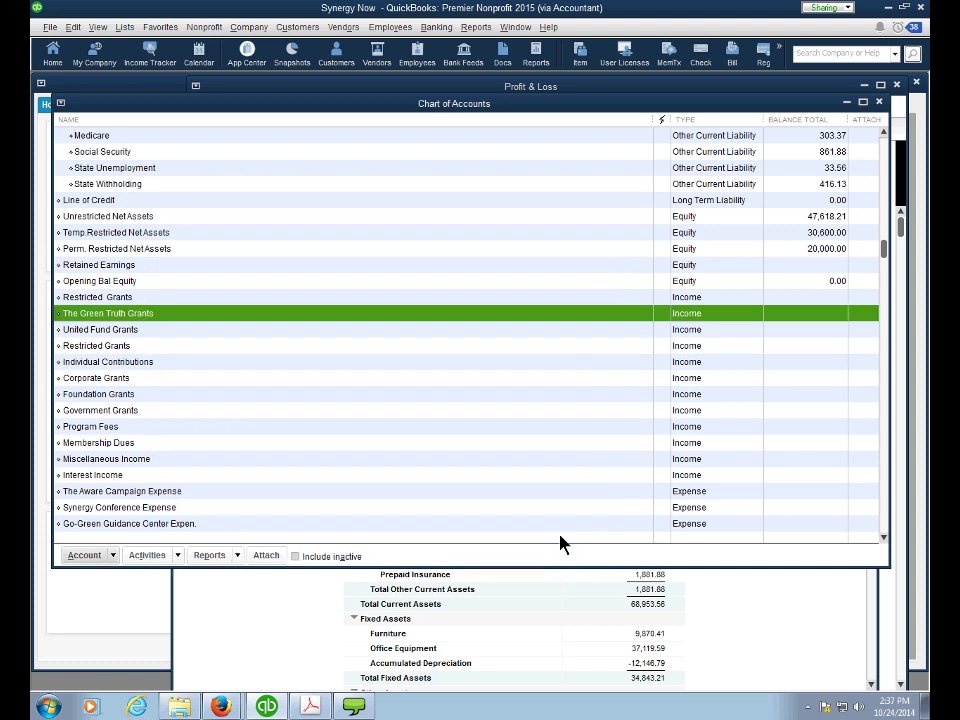
Create a Bank-type account named 'Pay Pal' and save it
left_click(112, 556)
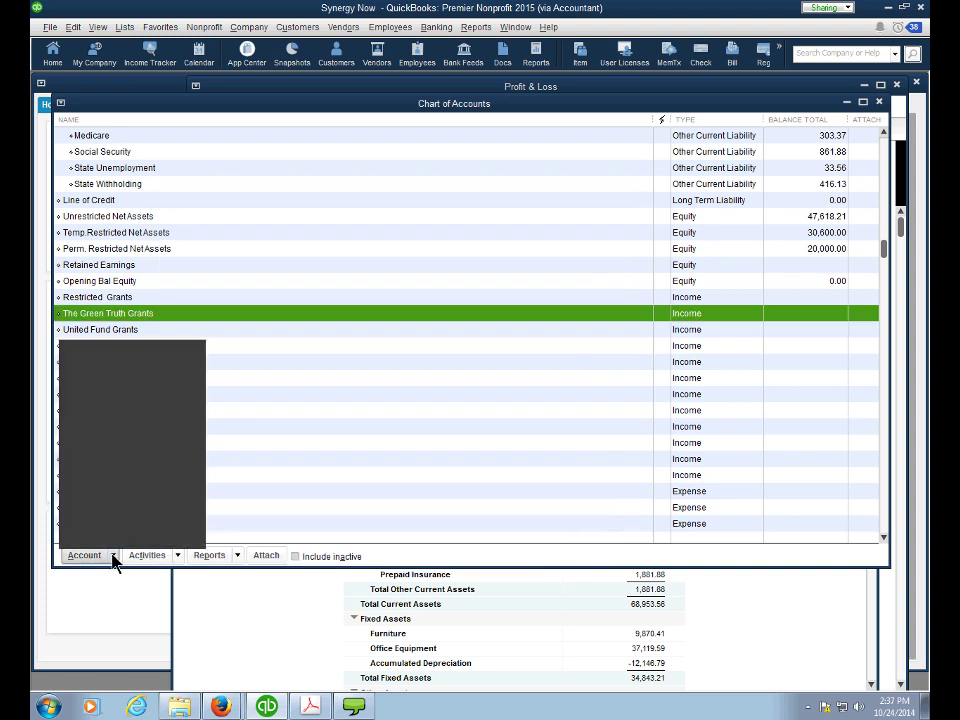
left_click(80, 350)
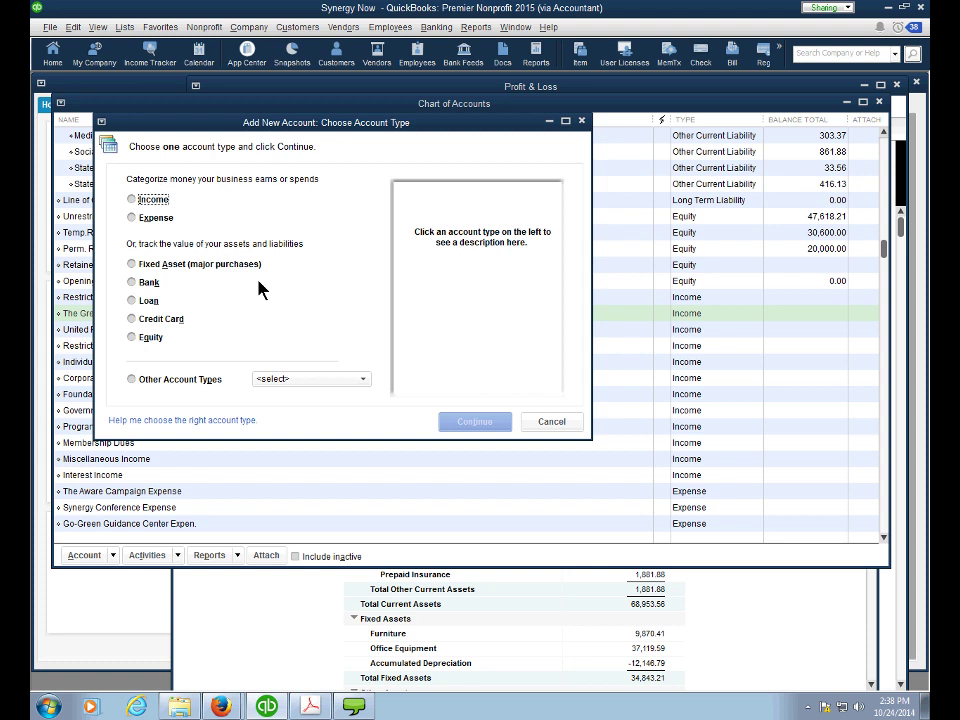
left_click(133, 283)
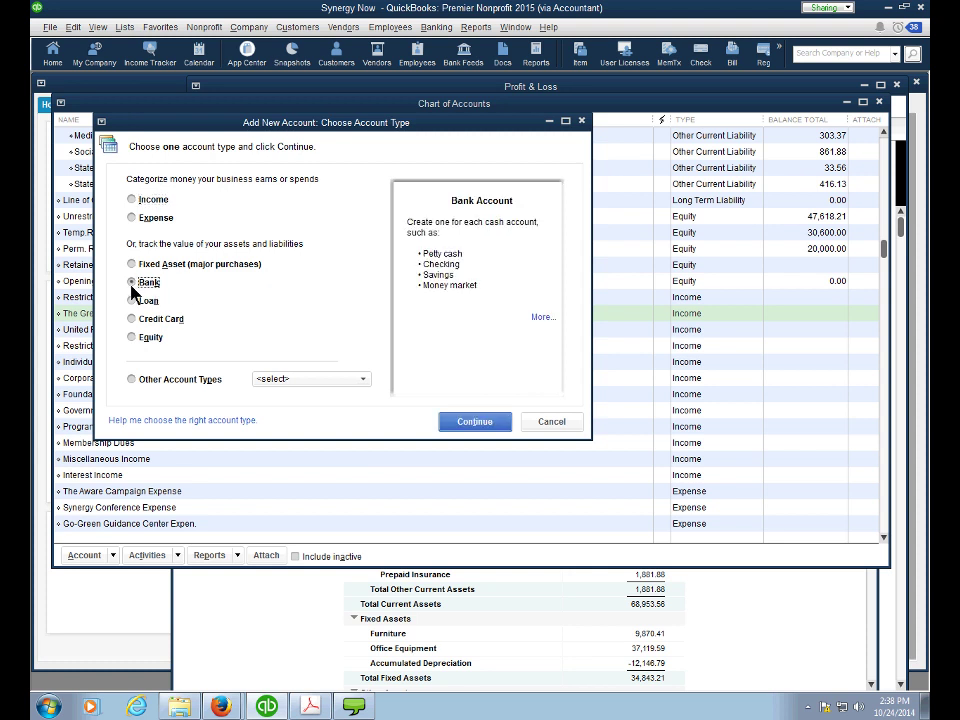
left_click(461, 420)
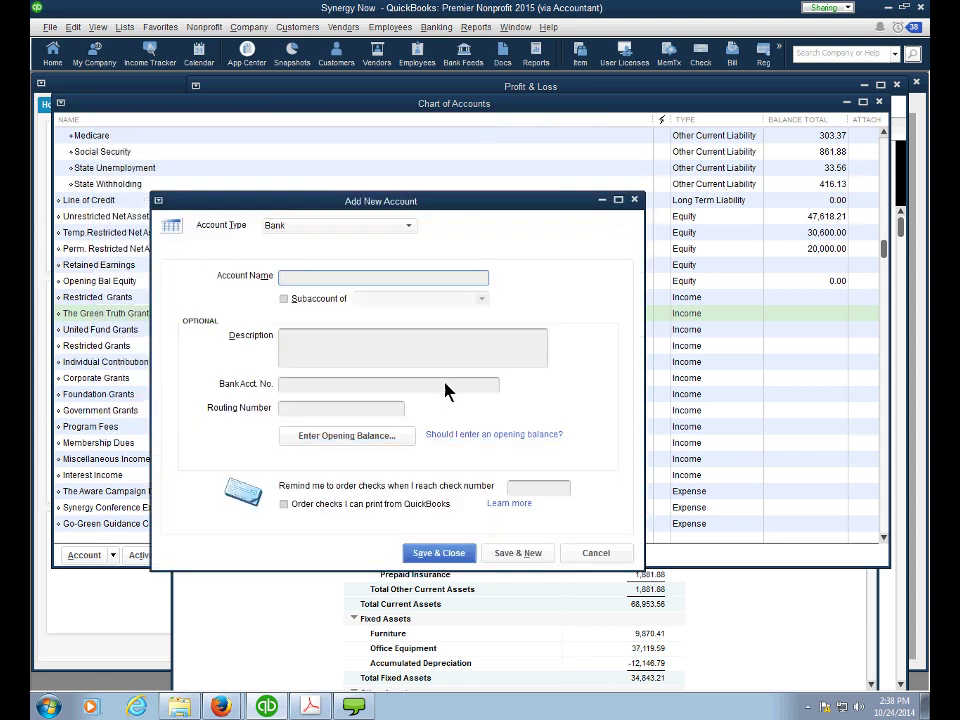
type("Pay Pal")
left_click(444, 556)
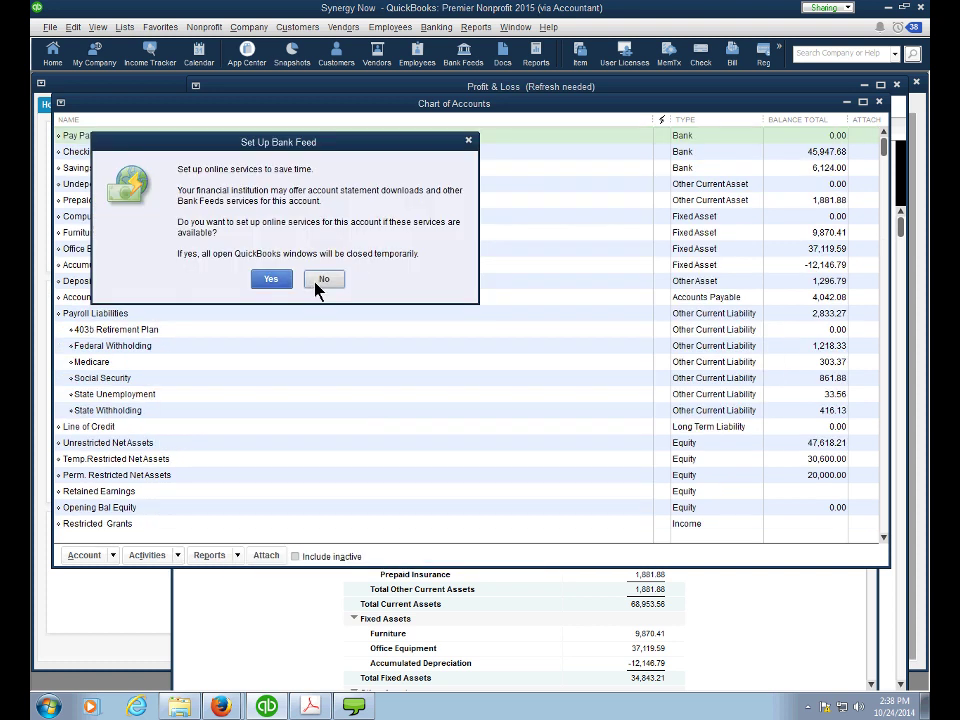
Decline the online bank feed setup for the Pay Pal account
left_click(323, 280)
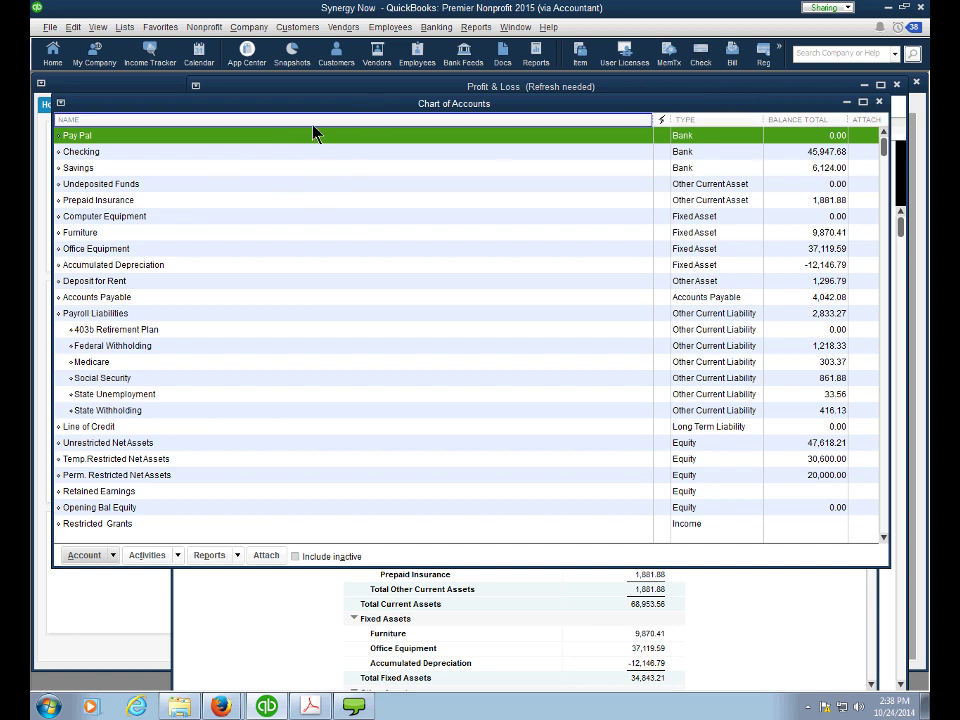
left_click(436, 27)
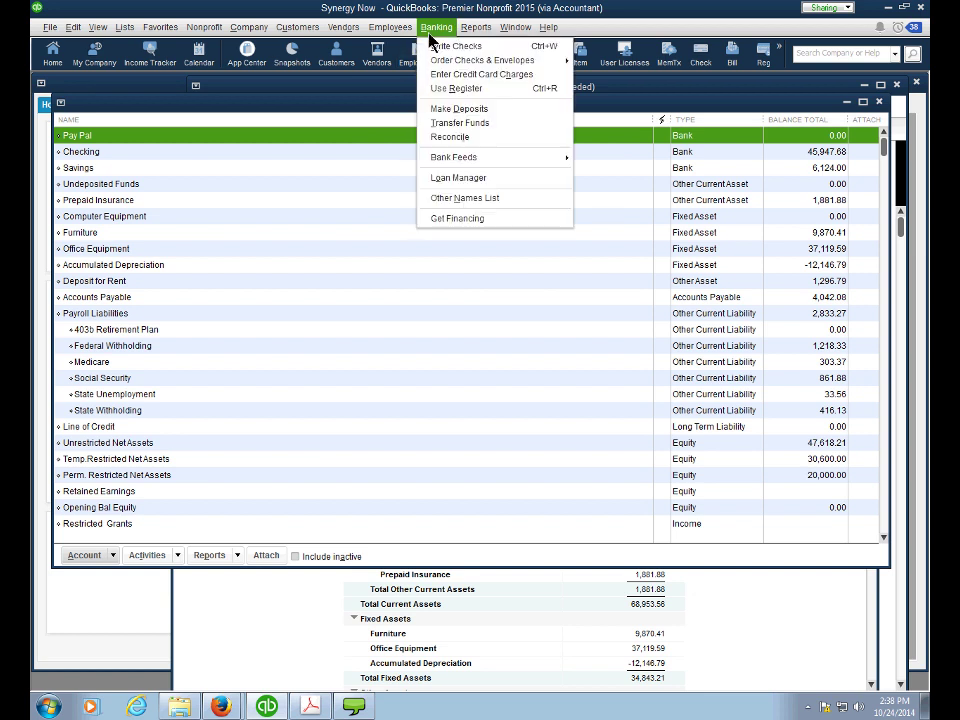
left_click(447, 123)
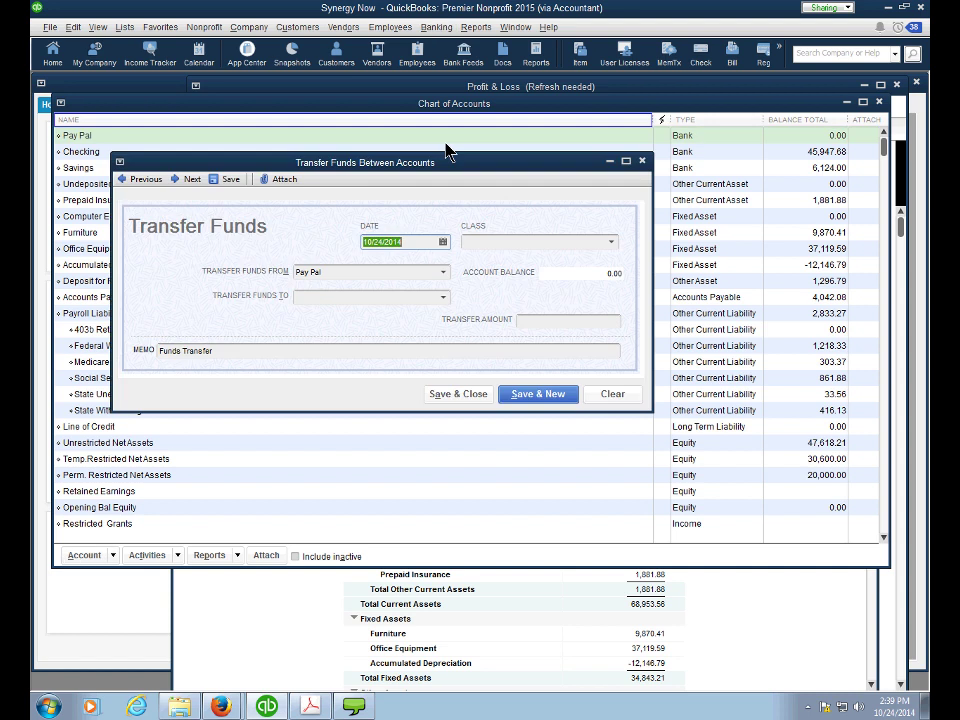
left_click(444, 274)
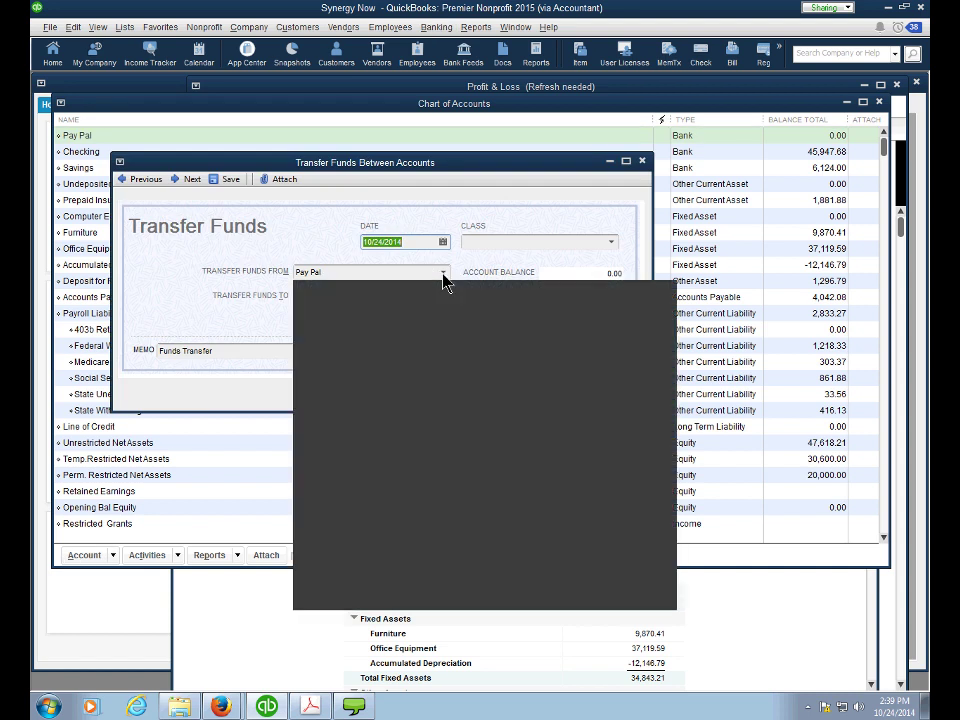
left_click(444, 277)
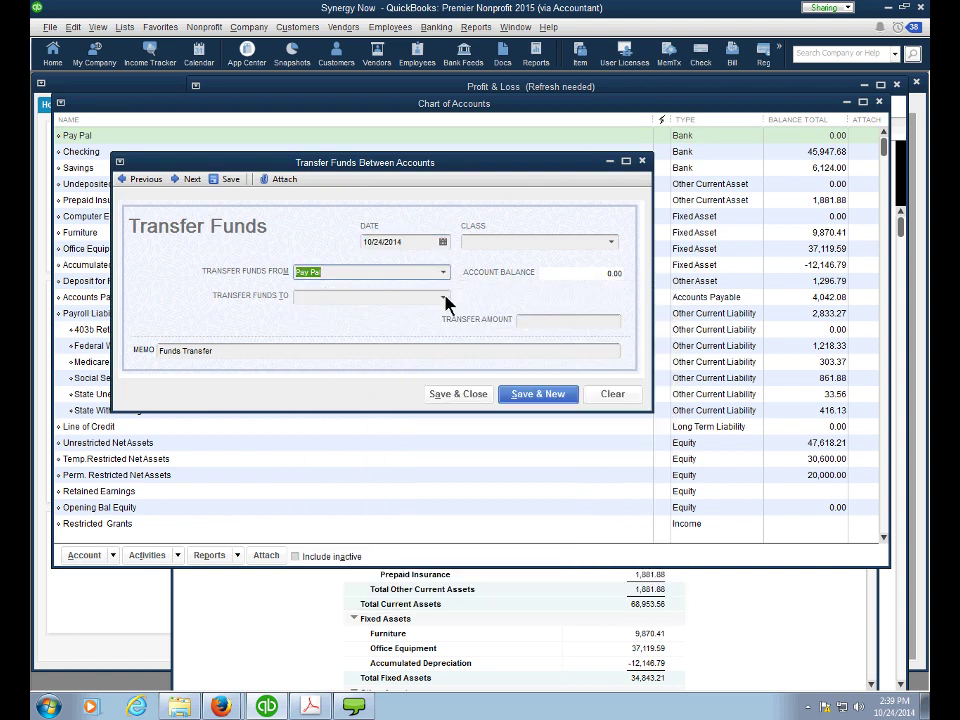
left_click(445, 298)
left_click(328, 365)
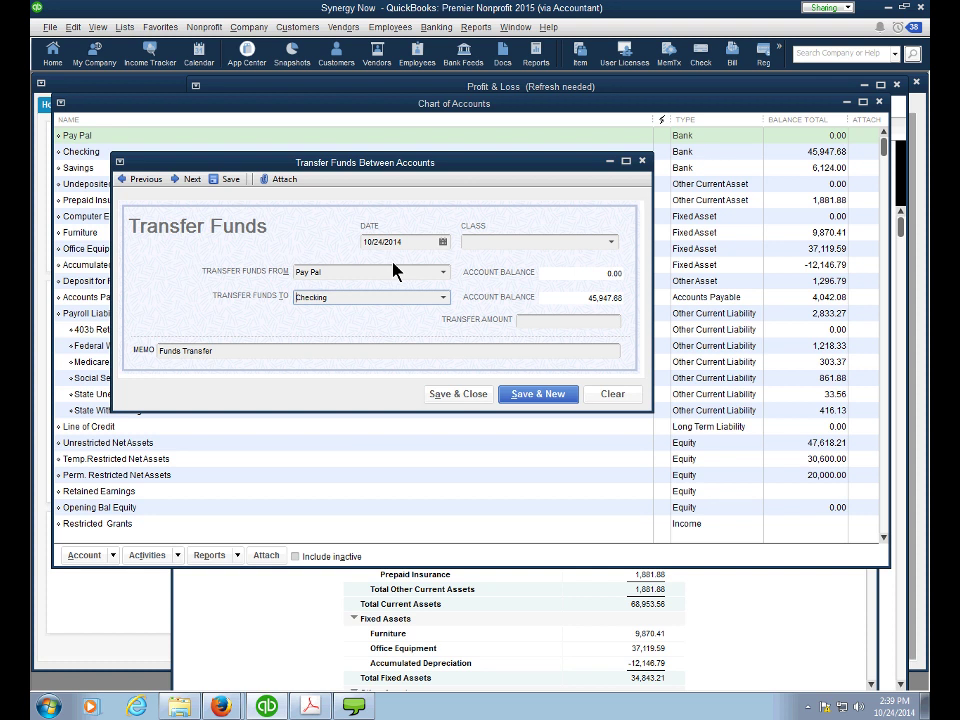
left_click(612, 393)
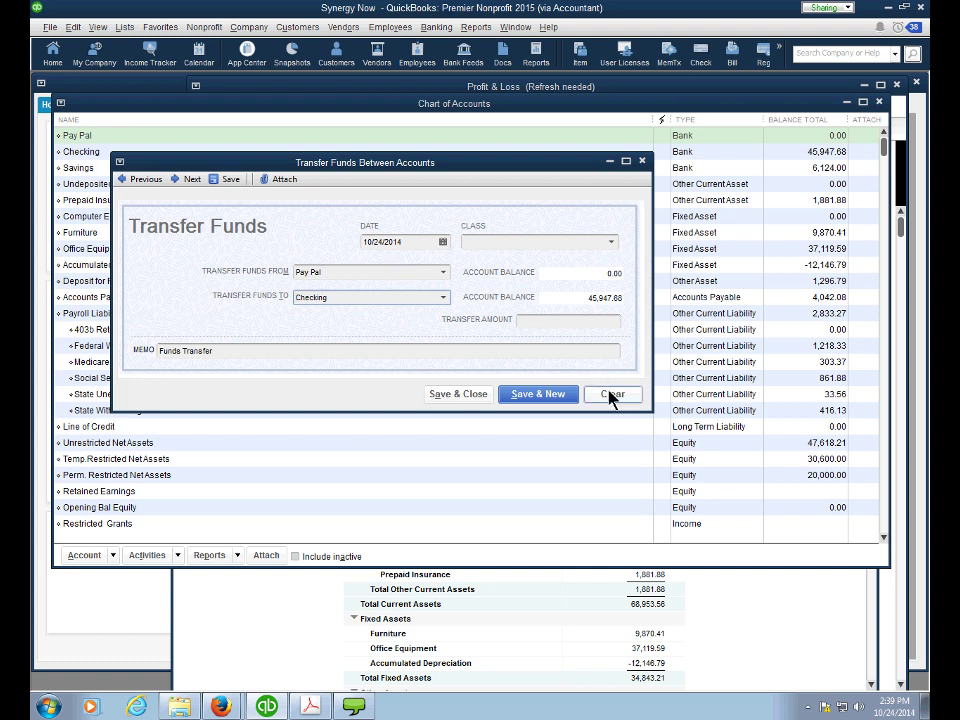
left_click(642, 162)
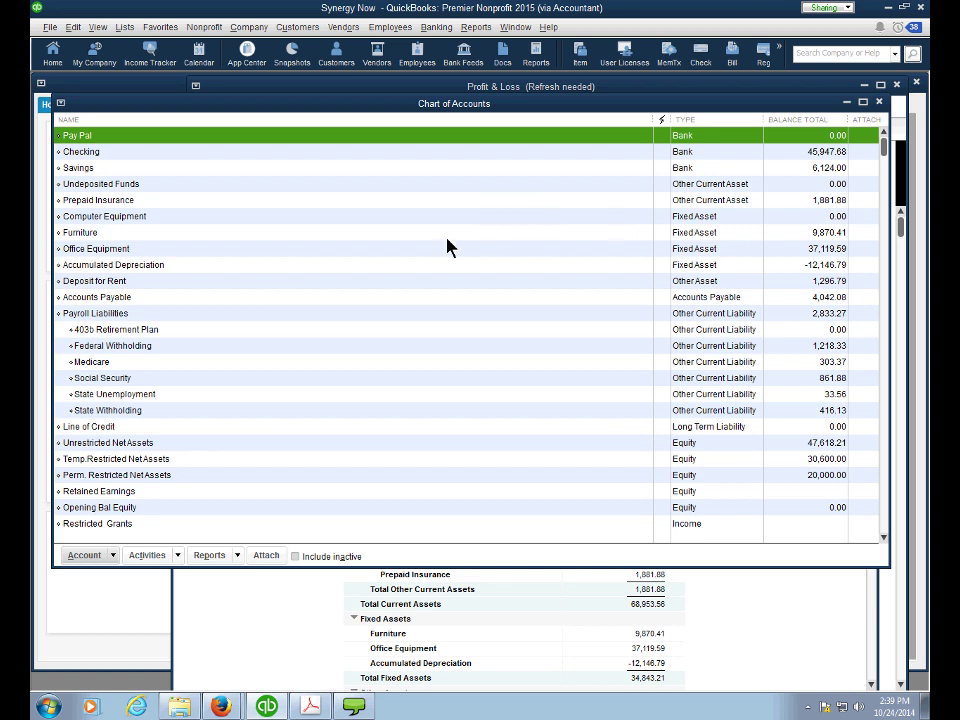
Create an Other Current Asset account named 'MFG Brokerage Acct' and save it
left_click(128, 40)
left_click(133, 45)
left_click(114, 558)
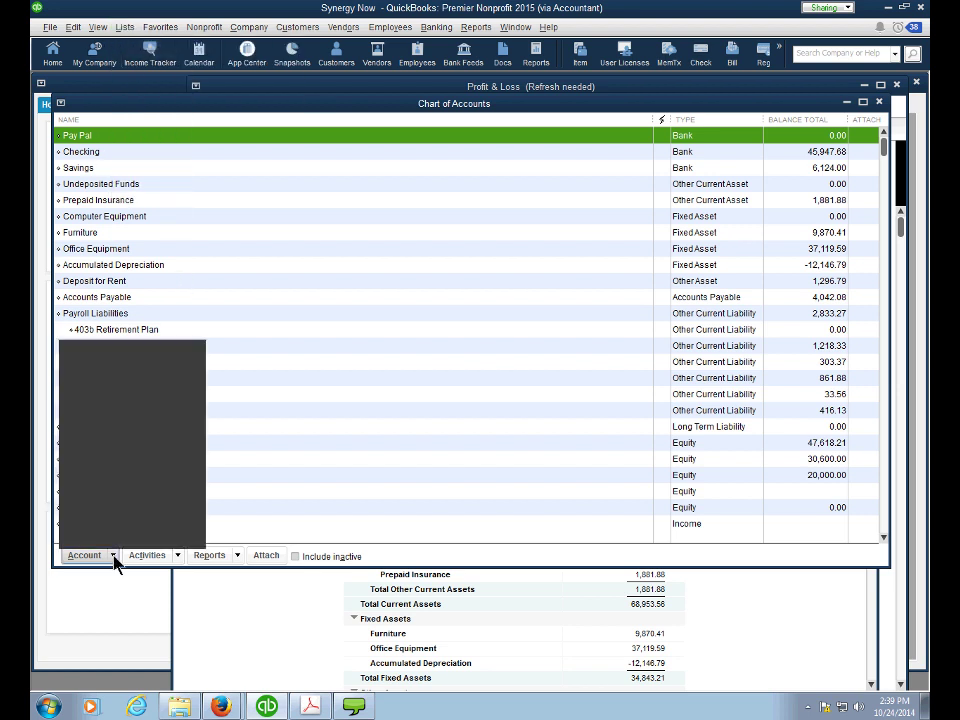
left_click(101, 362)
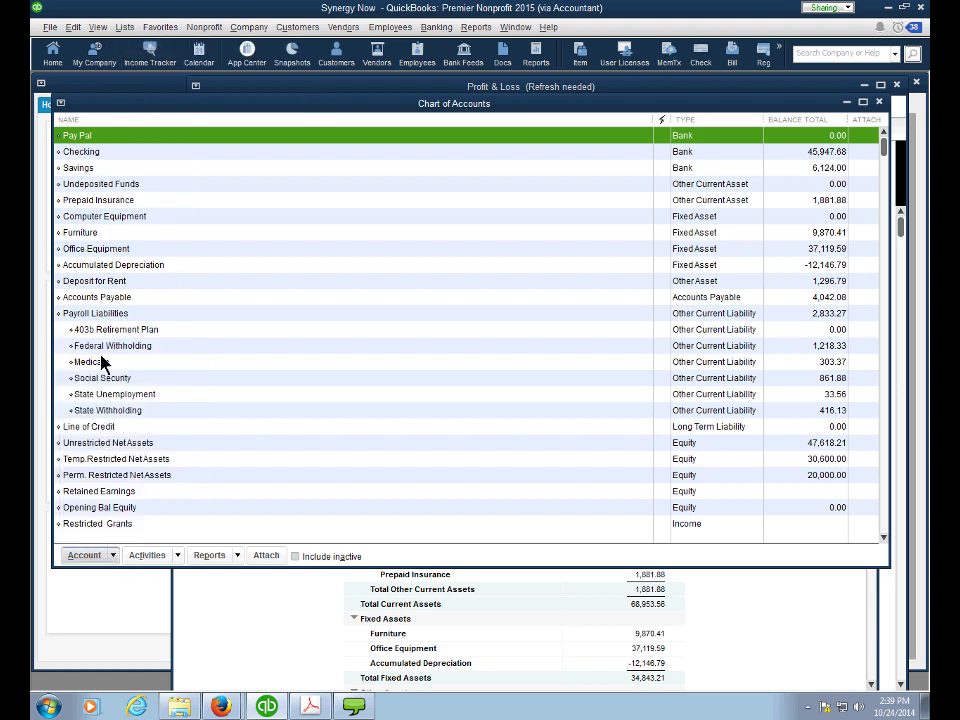
left_click(134, 382)
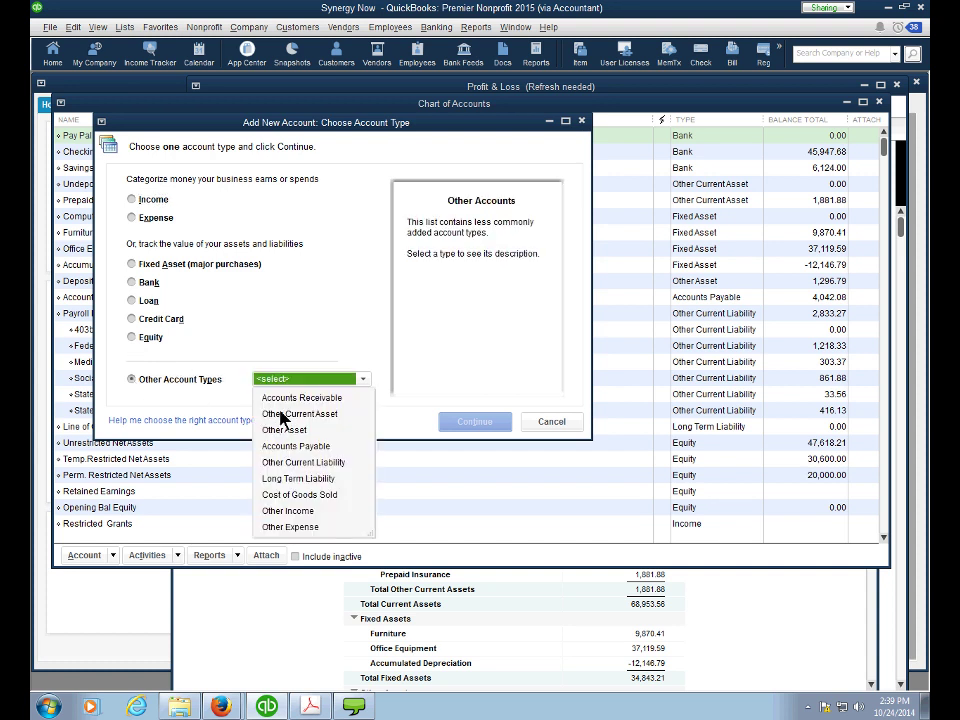
left_click(281, 414)
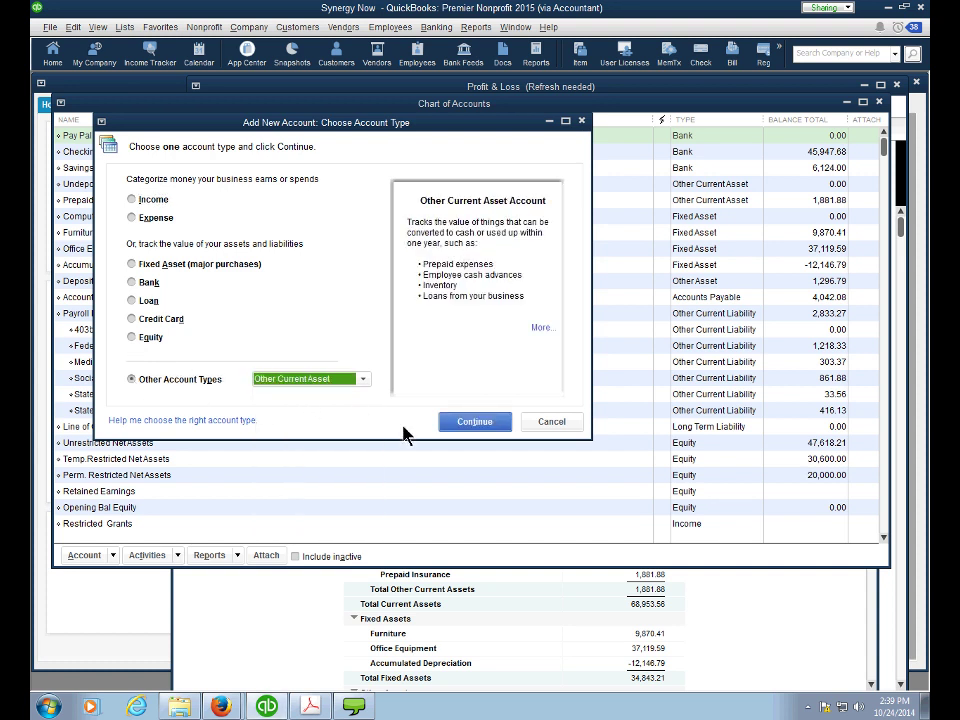
left_click(472, 423)
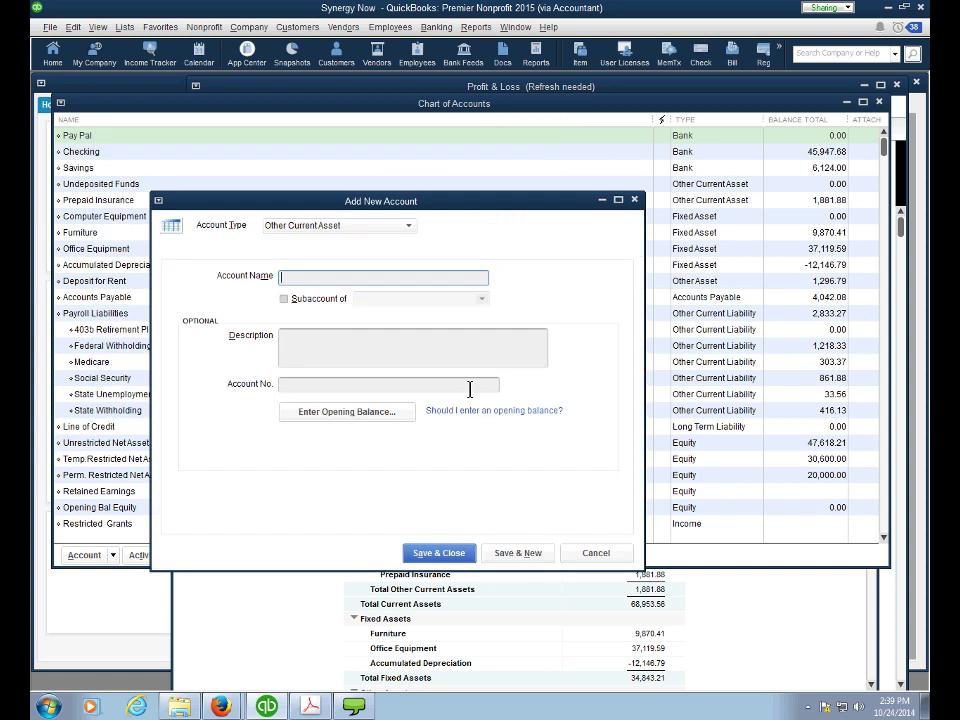
type("MFG")
type("Brokerag")
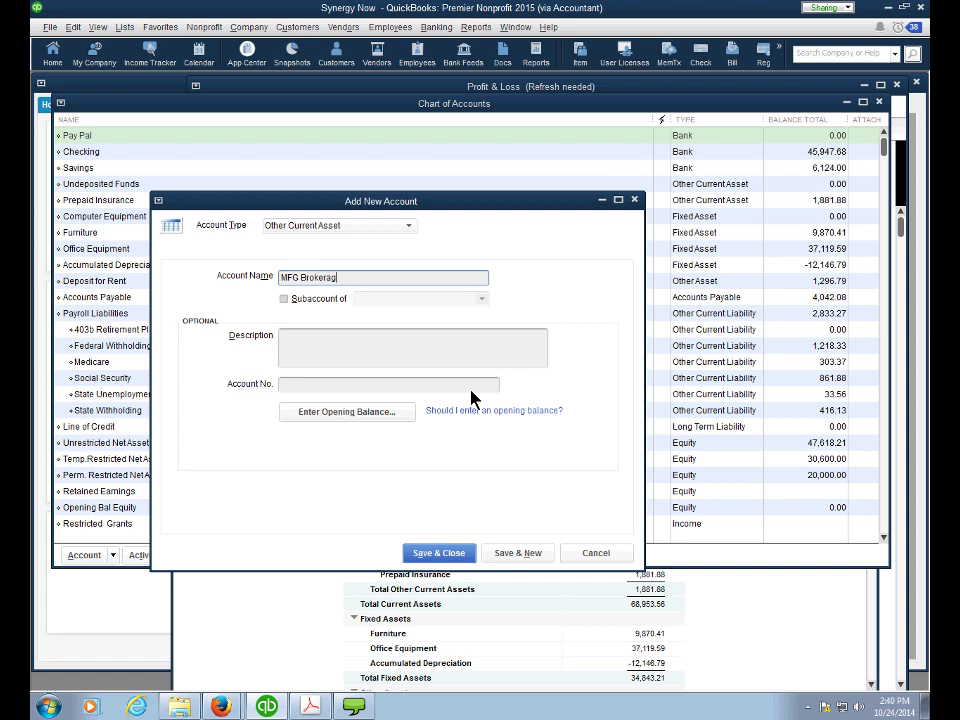
type("e Acc")
left_click(455, 562)
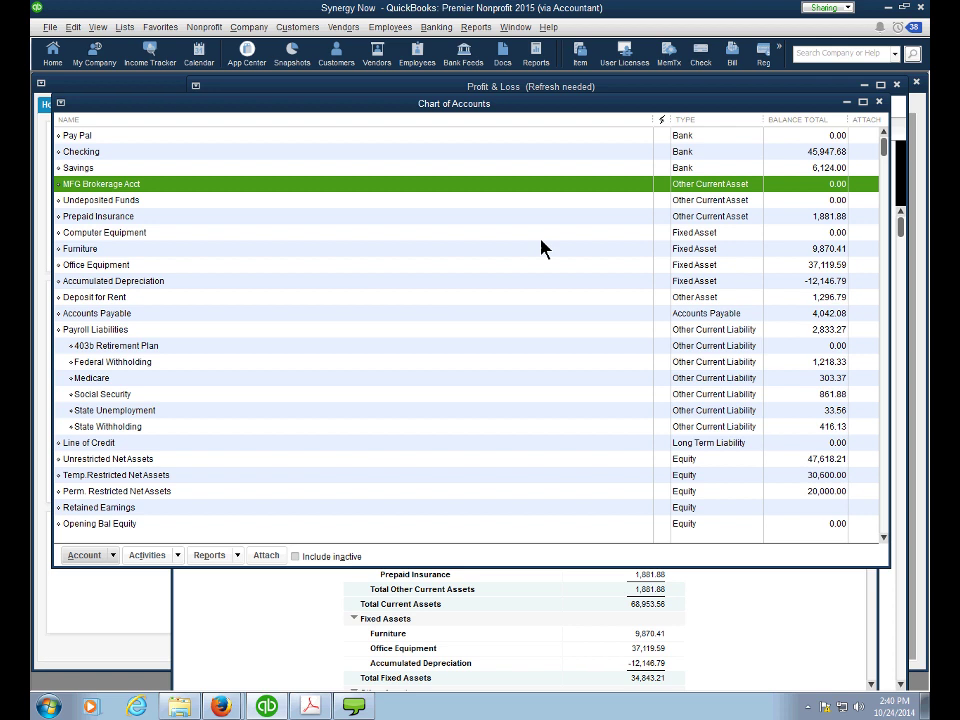
Record a 10,000 deposit into MFG Brokerage Acct from Individual Contributions
left_click(438, 29)
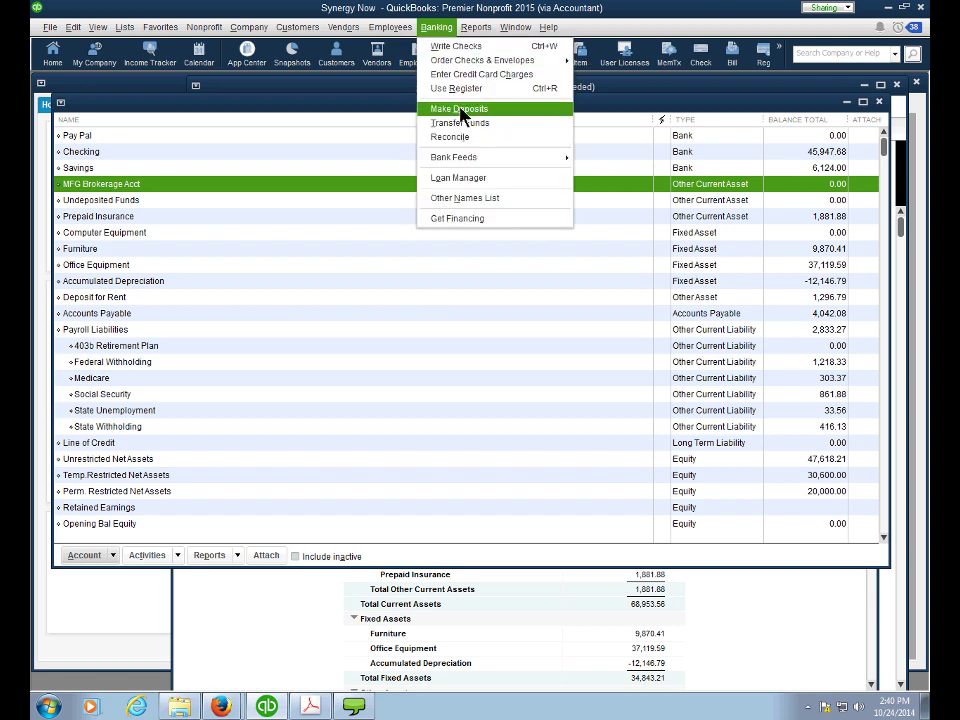
left_click(460, 110)
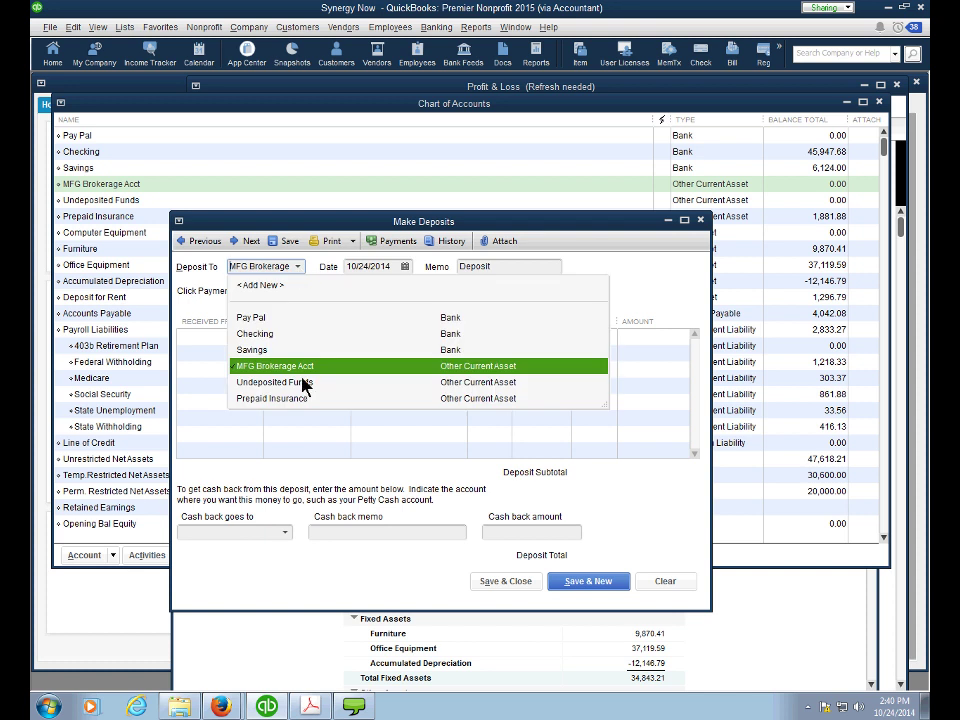
left_click(364, 368)
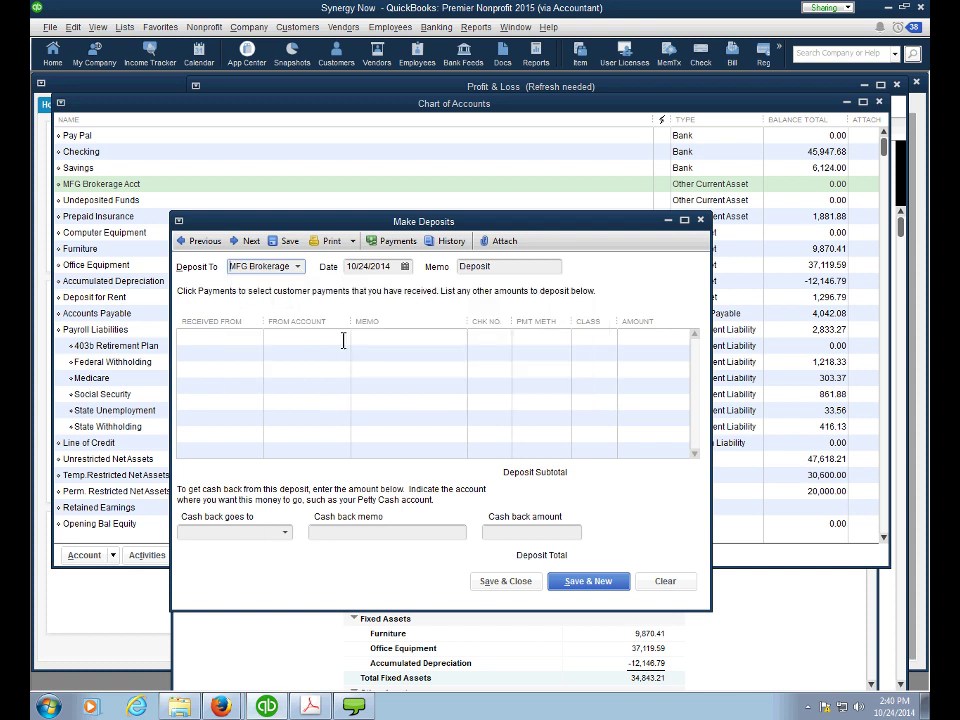
left_click(341, 338)
left_click(342, 337)
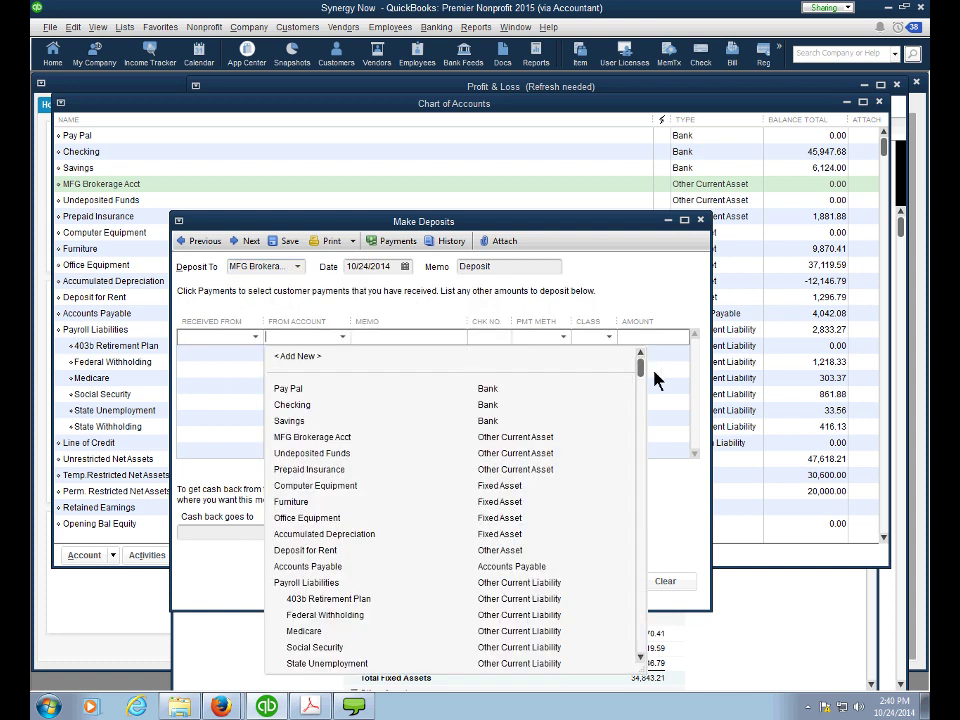
left_click_drag(640, 375, 640, 463)
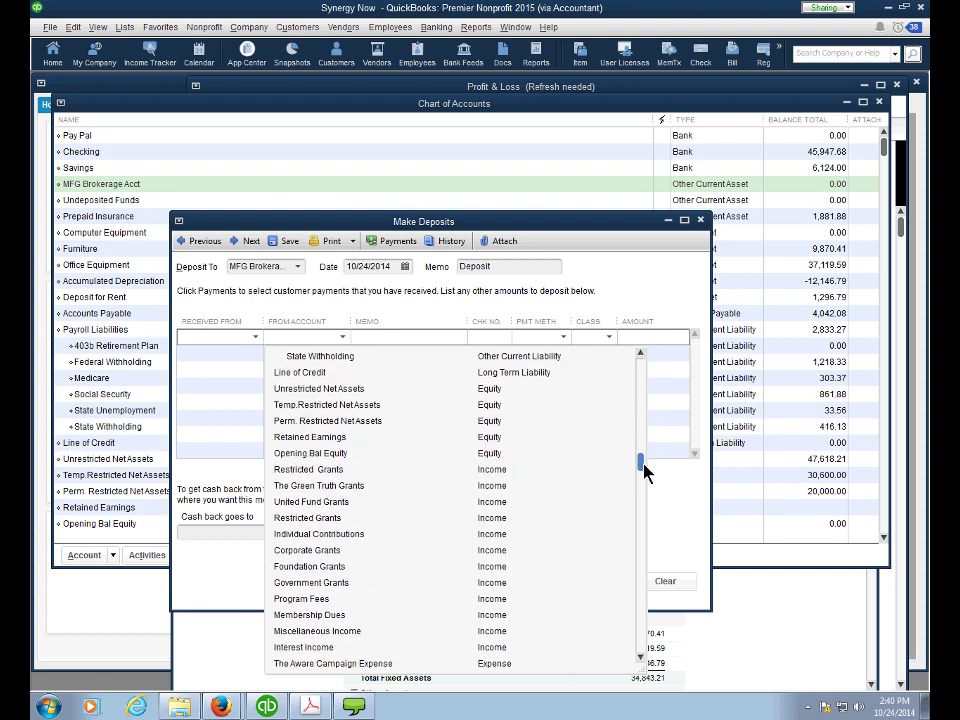
left_click(358, 537)
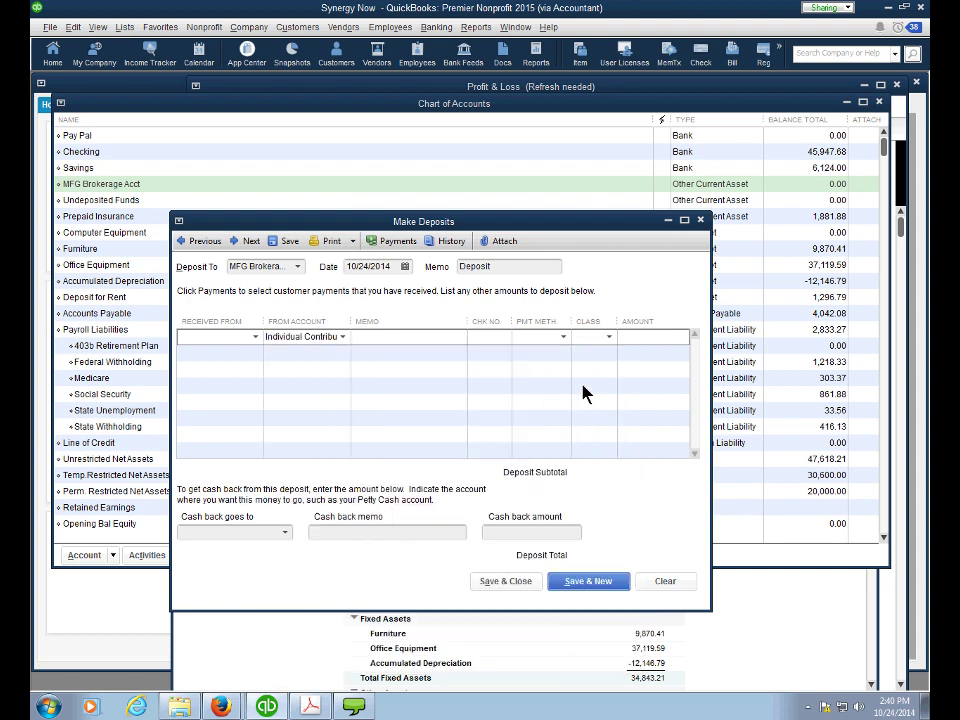
left_click(651, 338)
type("10000")
left_click(517, 584)
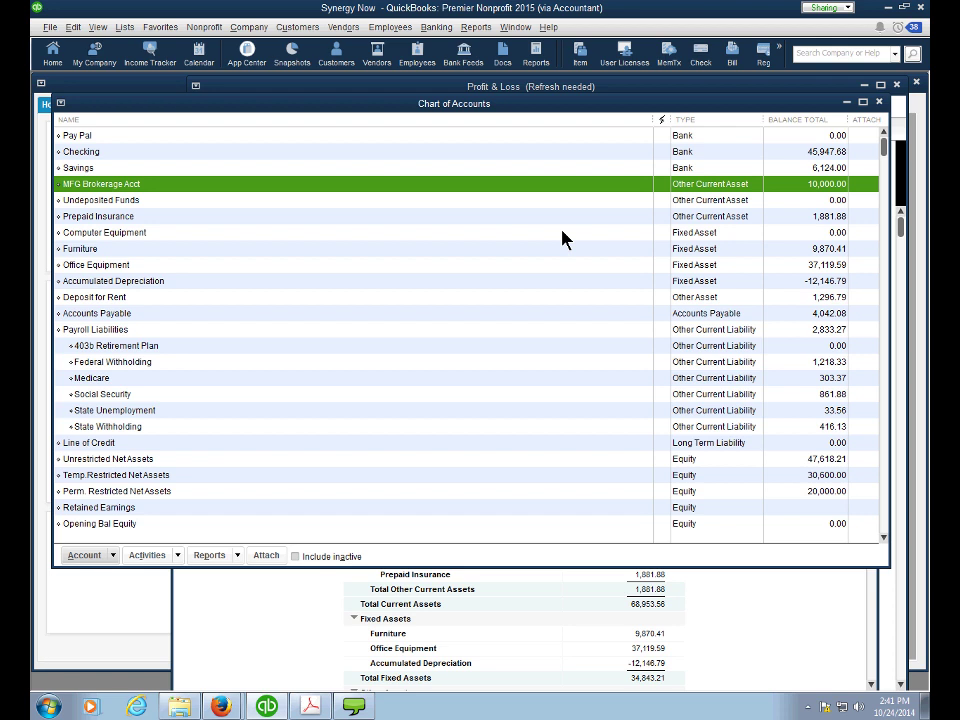
Edit the Checking account so its name reads 'New Checking' and save
left_click(76, 152)
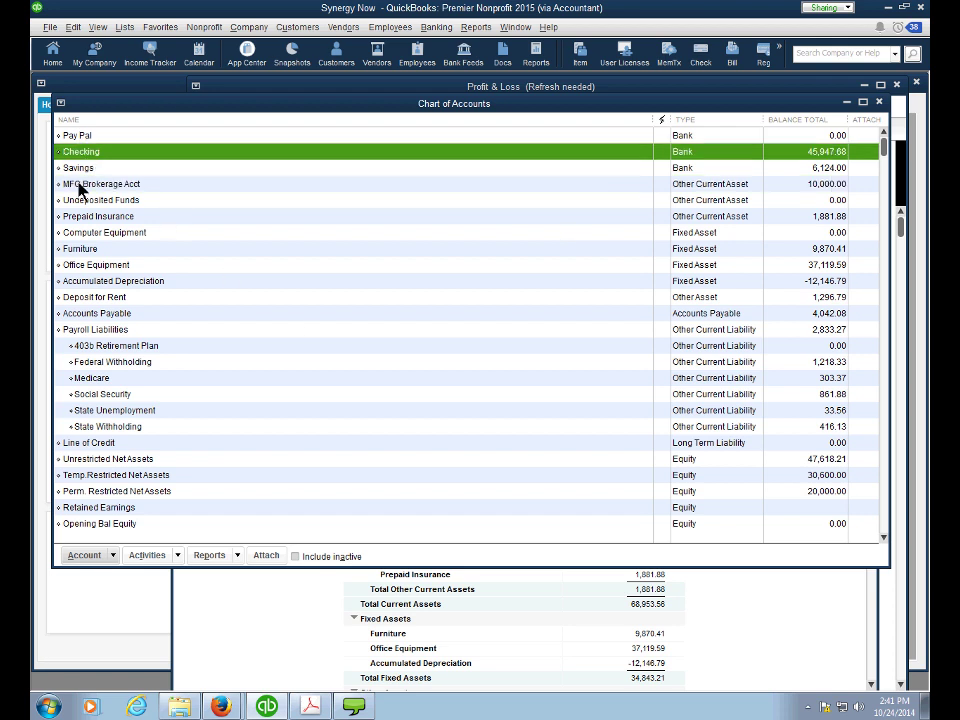
left_click(84, 556)
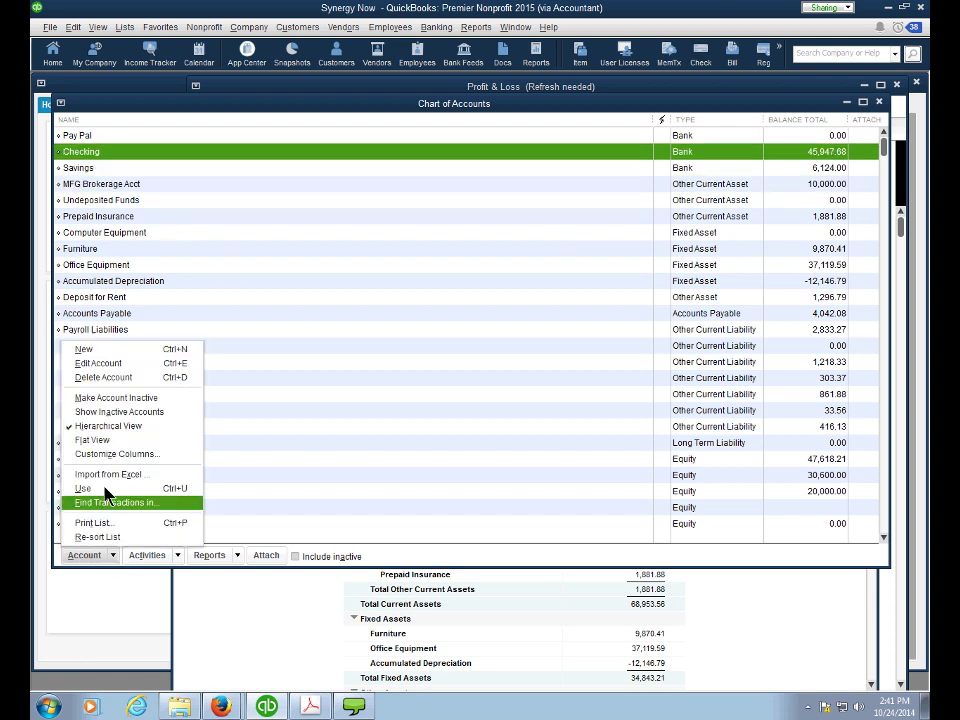
left_click(104, 366)
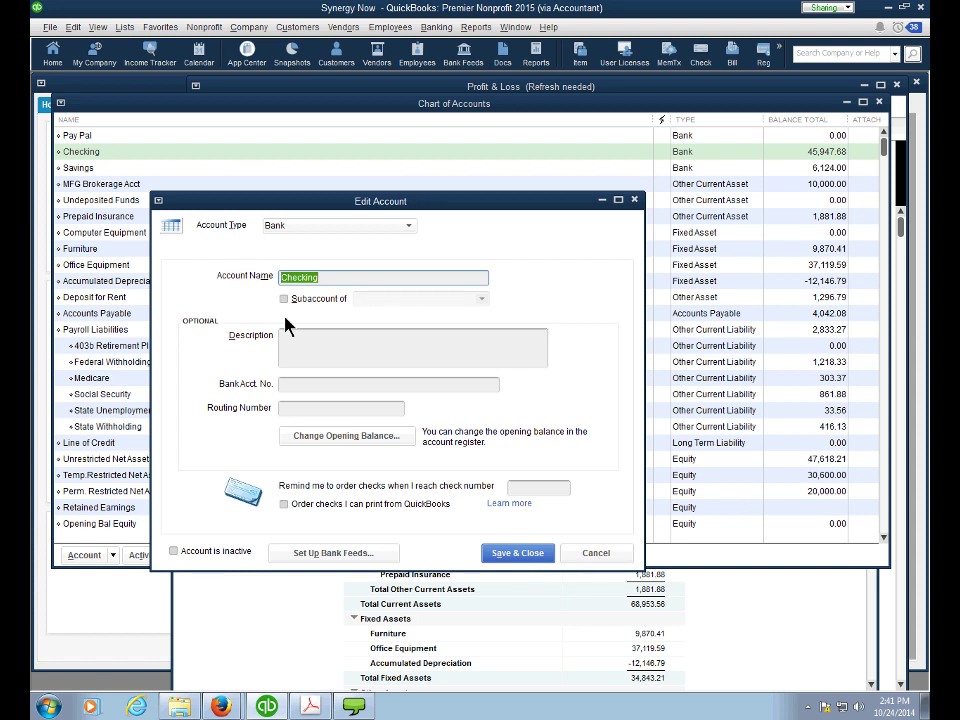
type("New Checking")
left_click(517, 550)
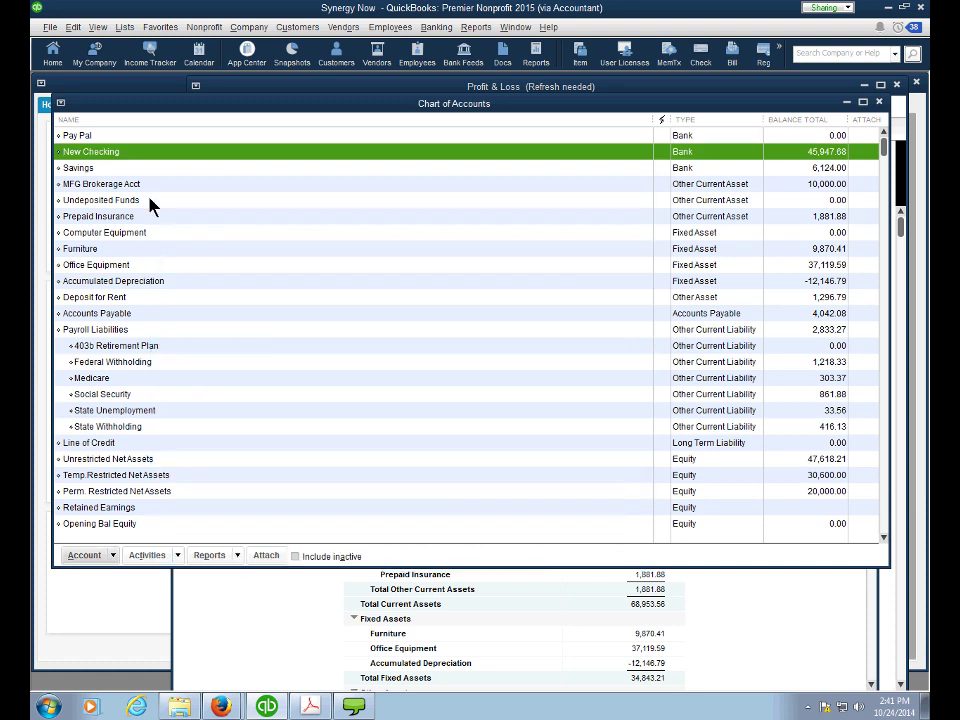
left_click(49, 27)
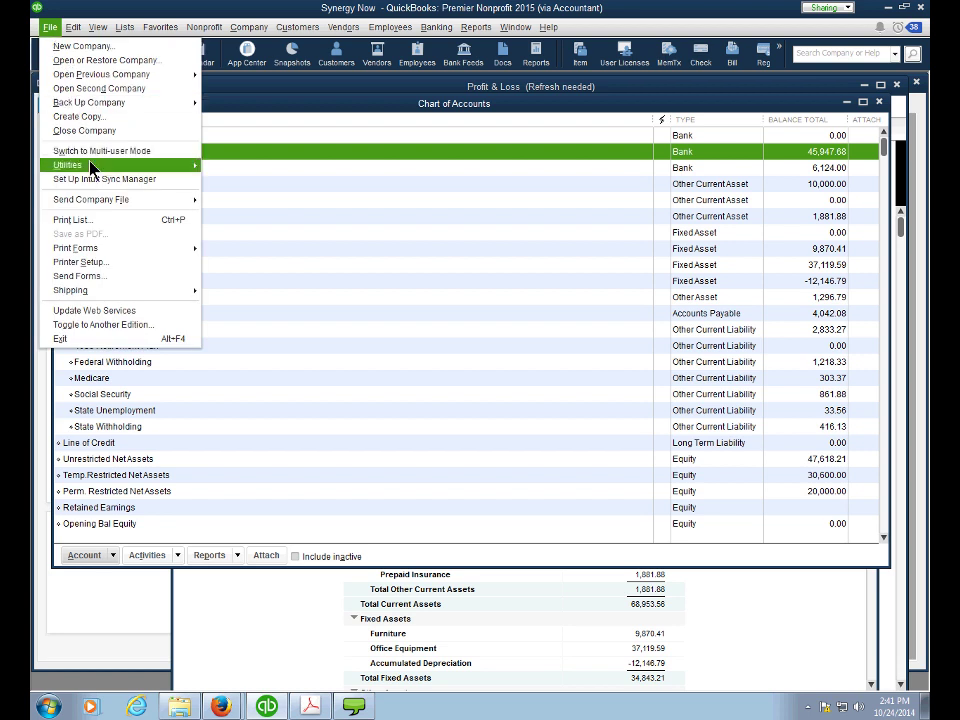
mouse_move(103, 167)
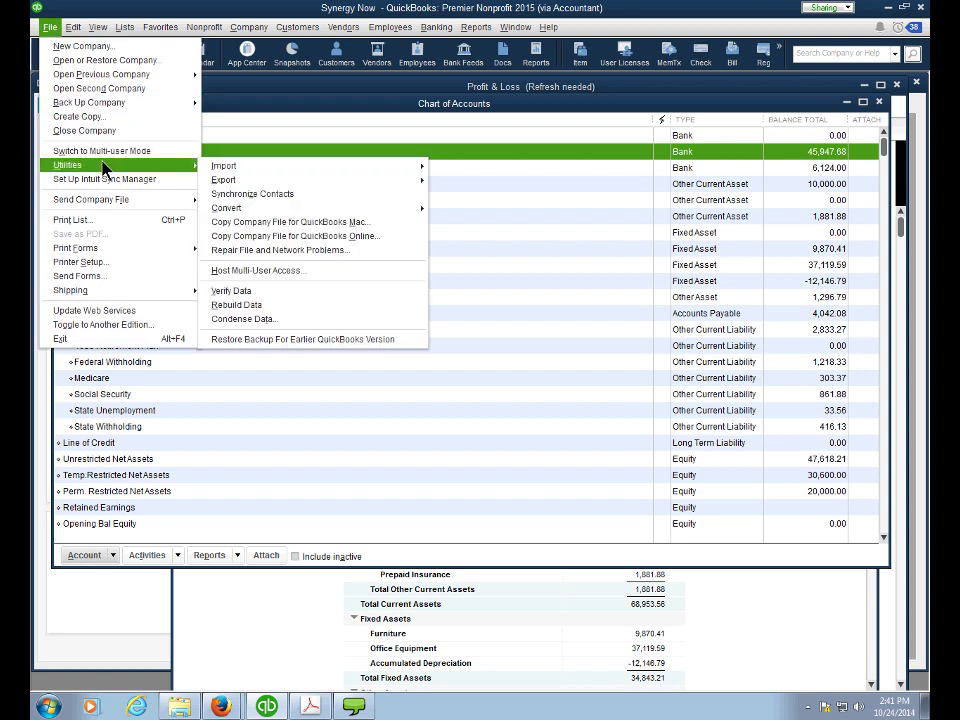
left_click(253, 319)
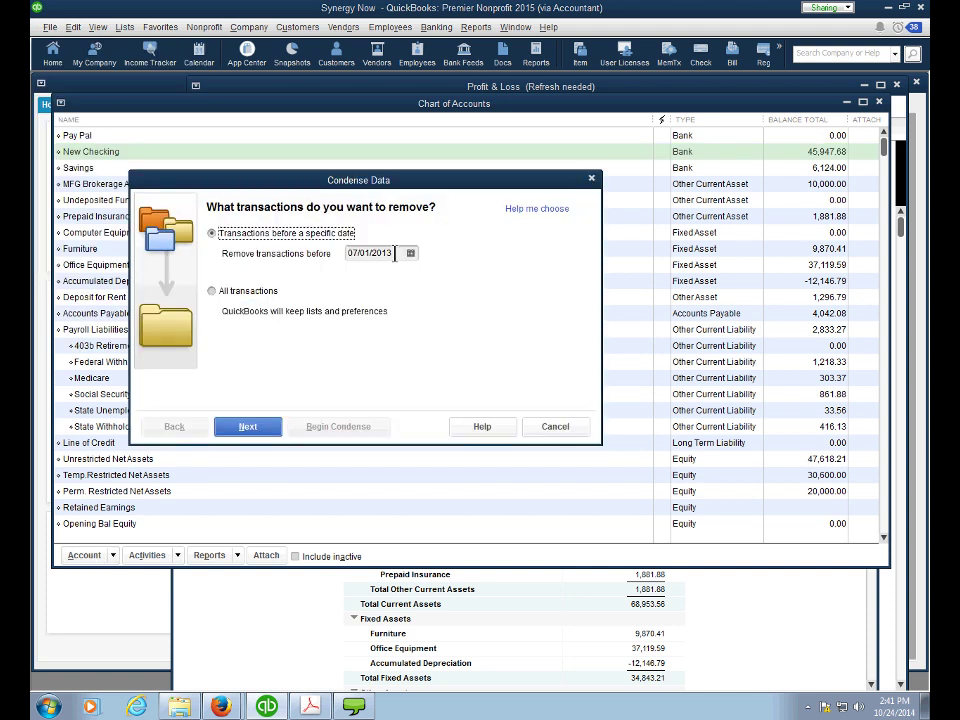
left_click(395, 253)
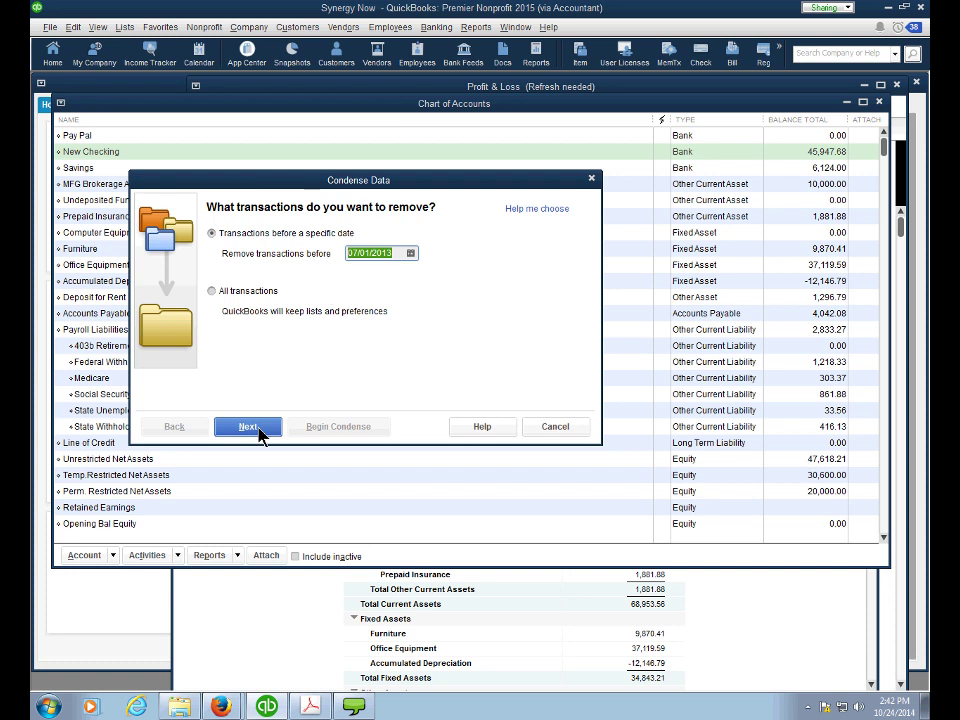
left_click(262, 430)
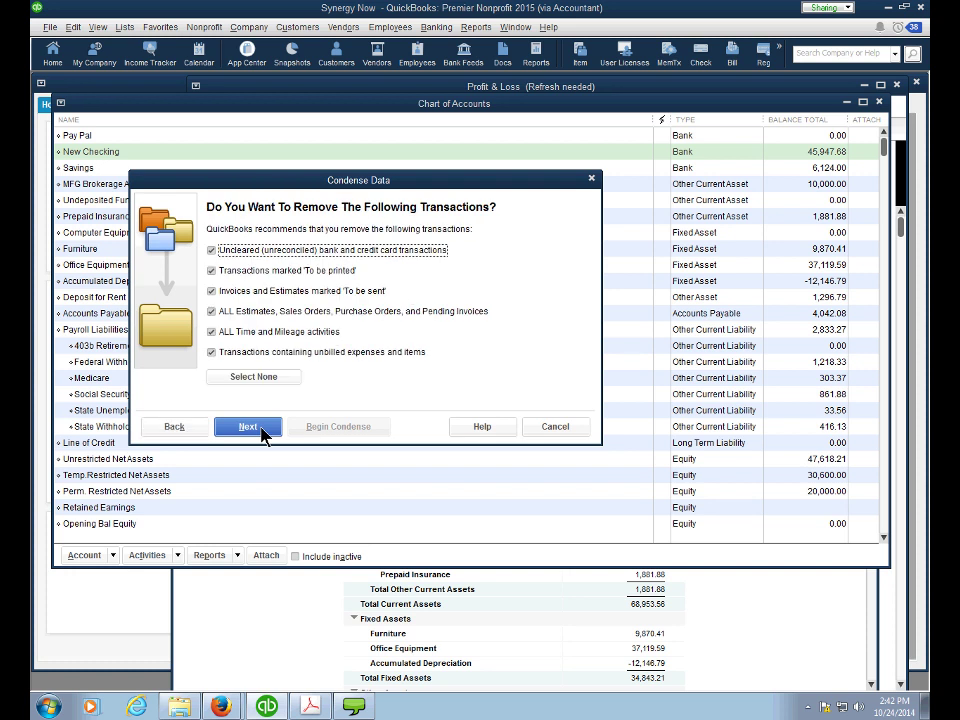
left_click(262, 430)
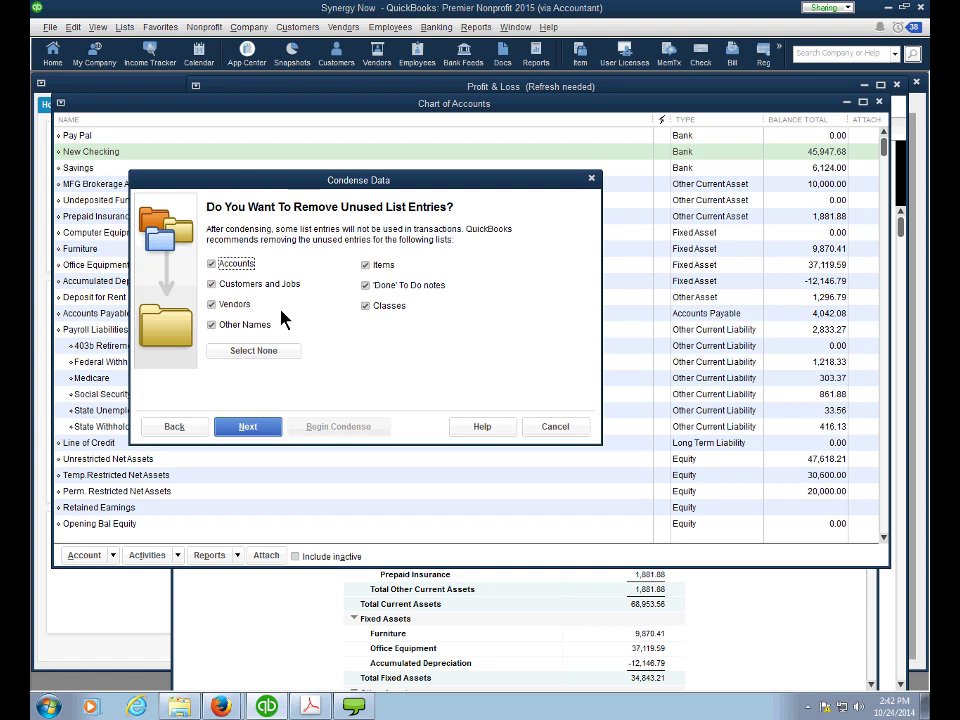
left_click(553, 427)
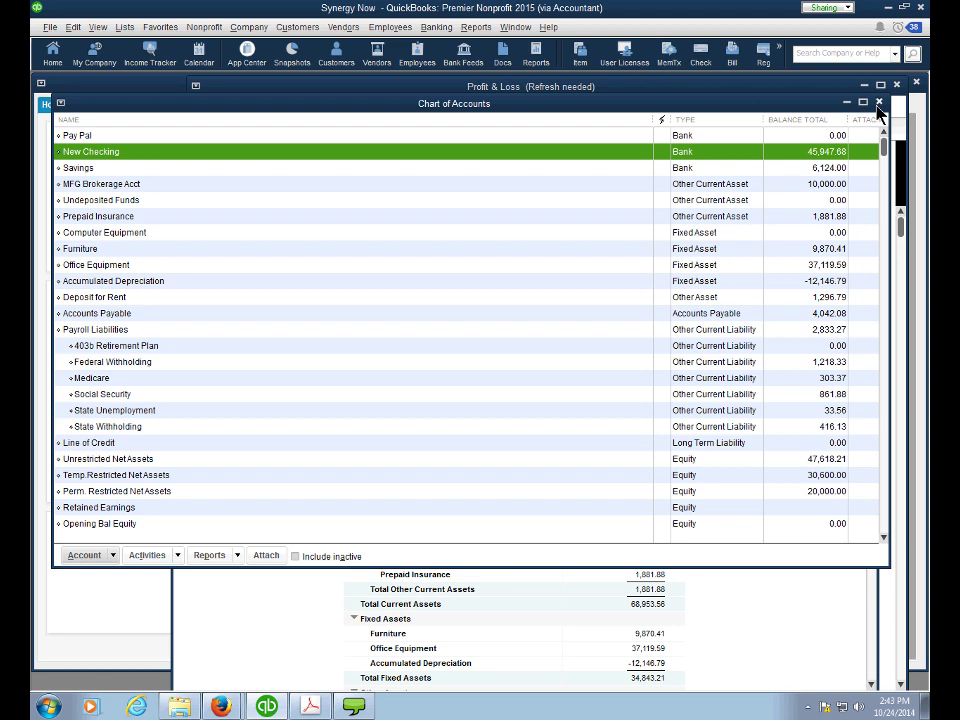
Close the Chart of Accounts, dismiss the refresh prompt, and bring the Balance Sheet forward
left_click(878, 103)
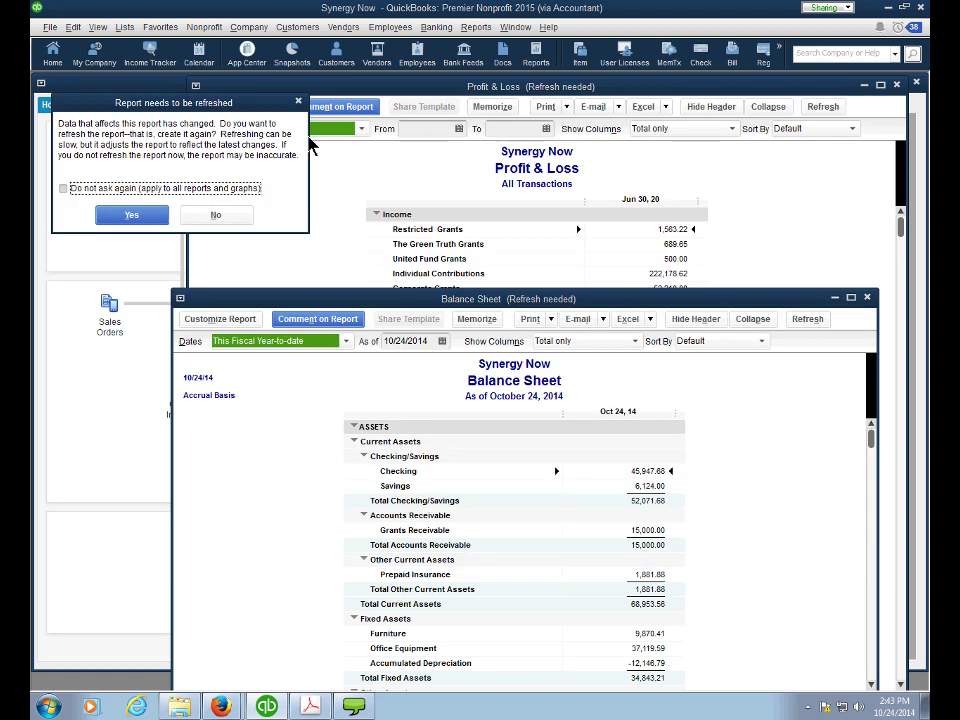
left_click(298, 101)
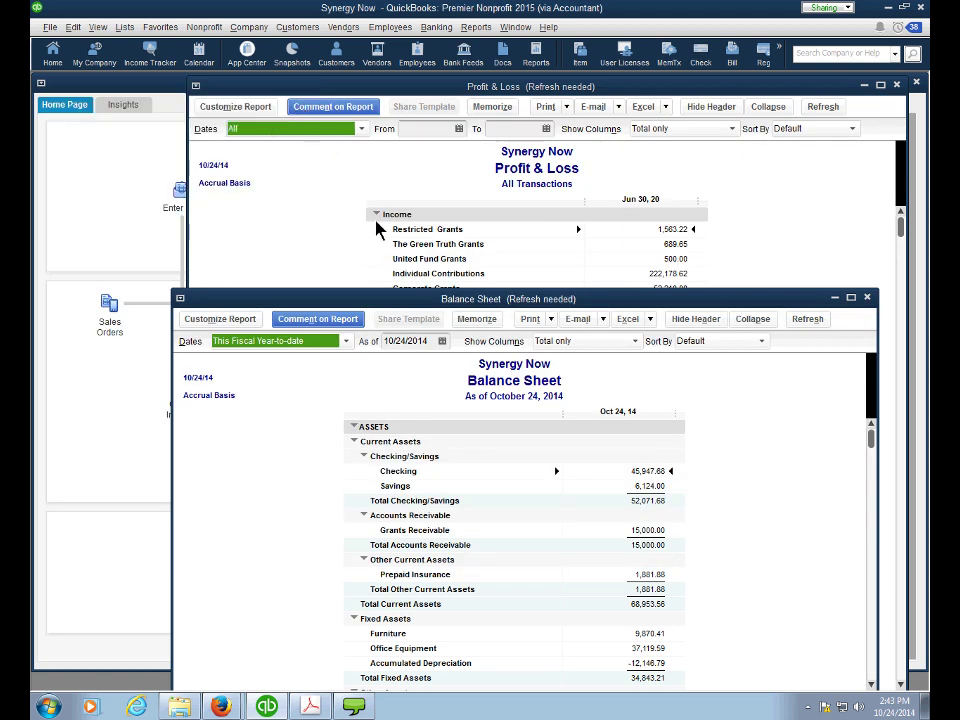
left_click_drag(375, 299, 320, 121)
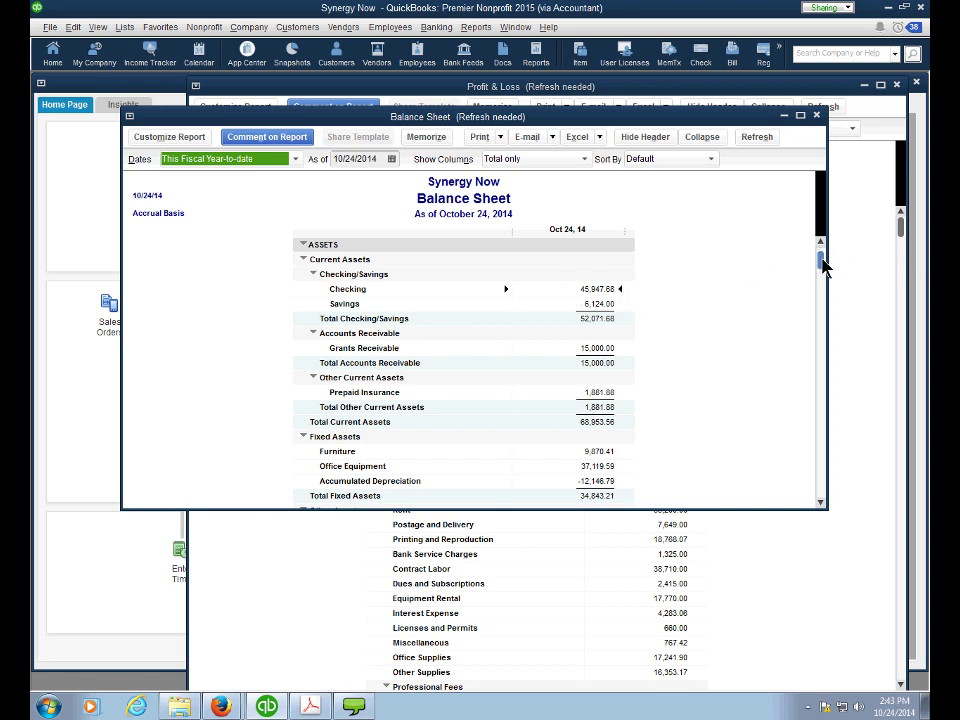
Scroll the Balance Sheet down to 6,875.35 total liabilities and 98,218.21 Retained Earnings
left_click_drag(820, 260, 822, 285)
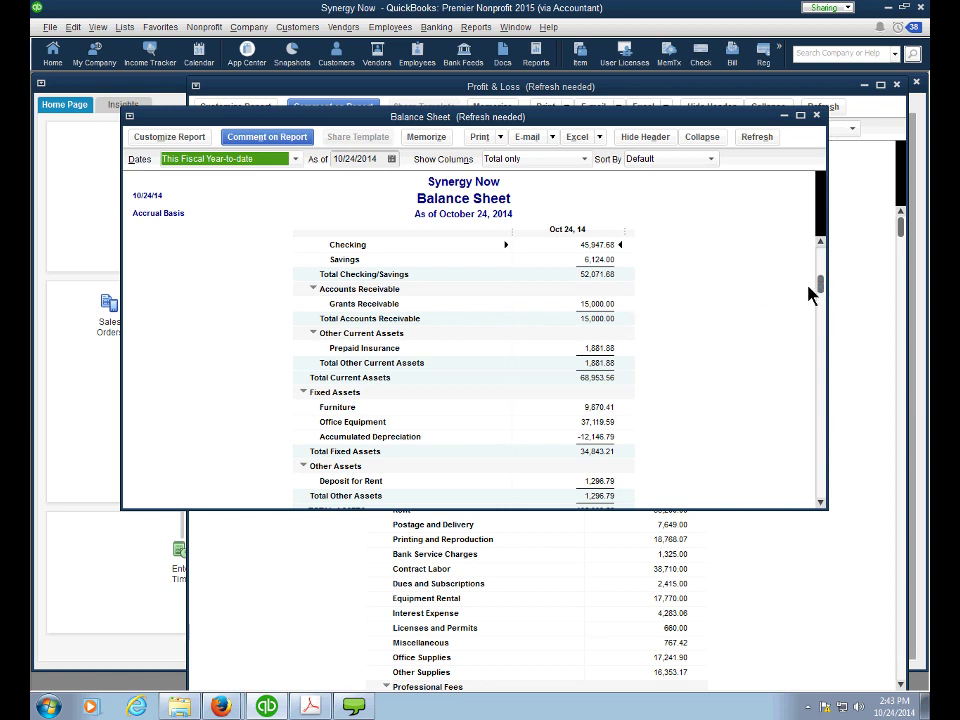
scroll(800, 300, "down", 1)
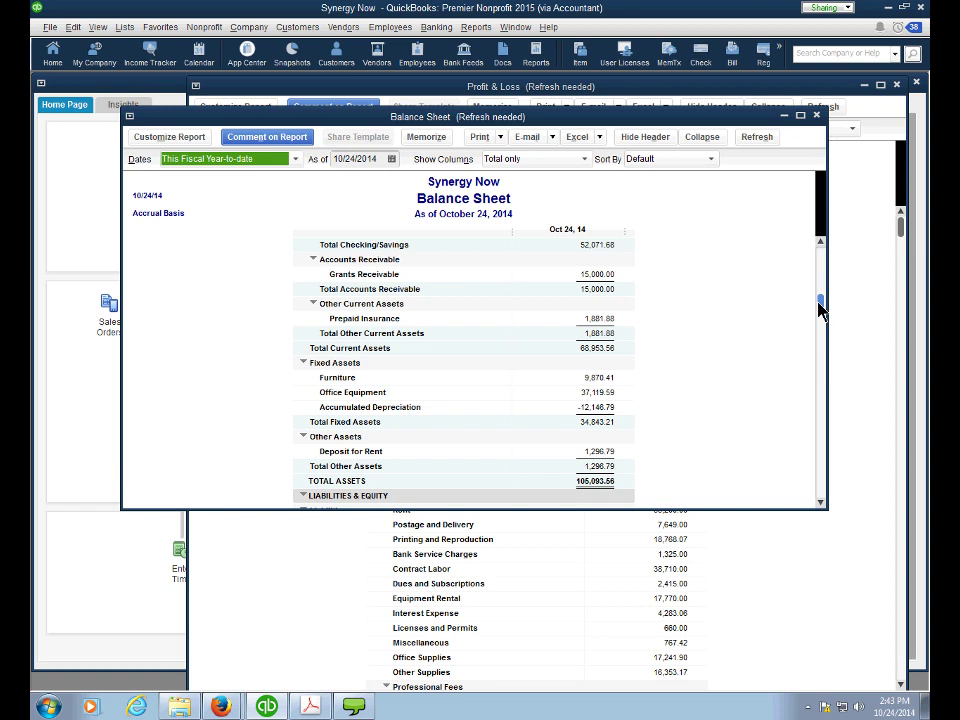
left_click_drag(818, 306, 804, 407)
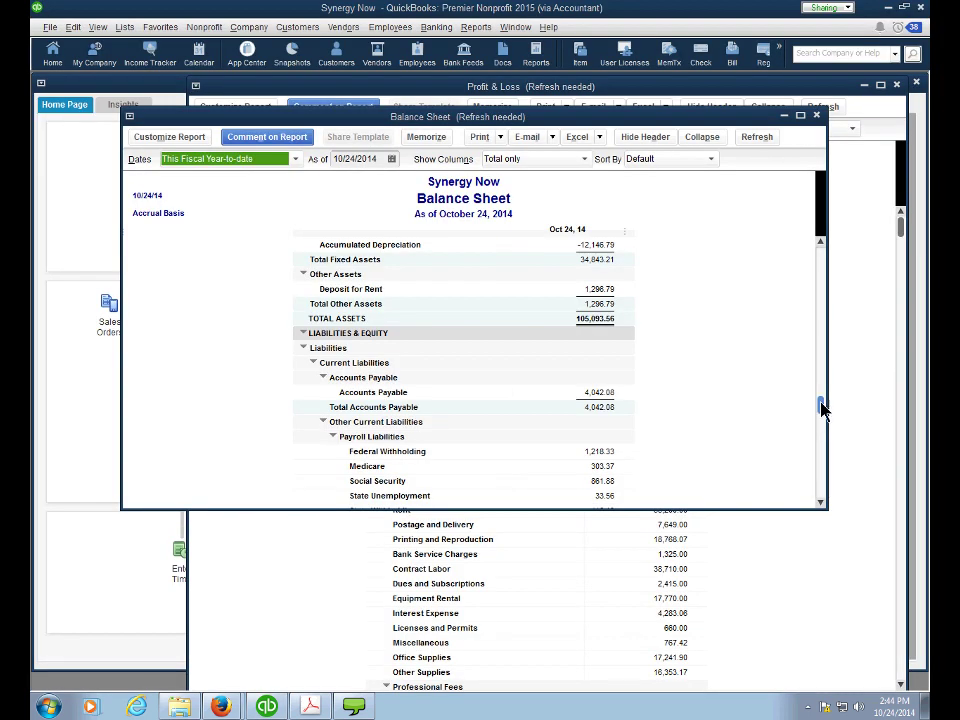
left_click_drag(821, 407, 825, 443)
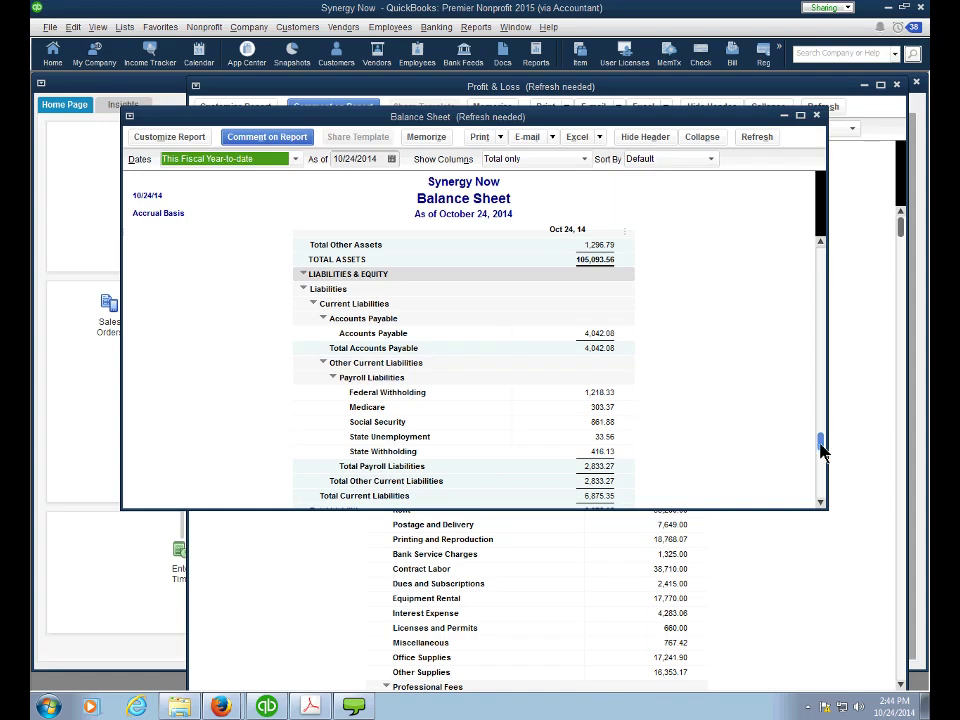
left_click_drag(821, 446, 821, 481)
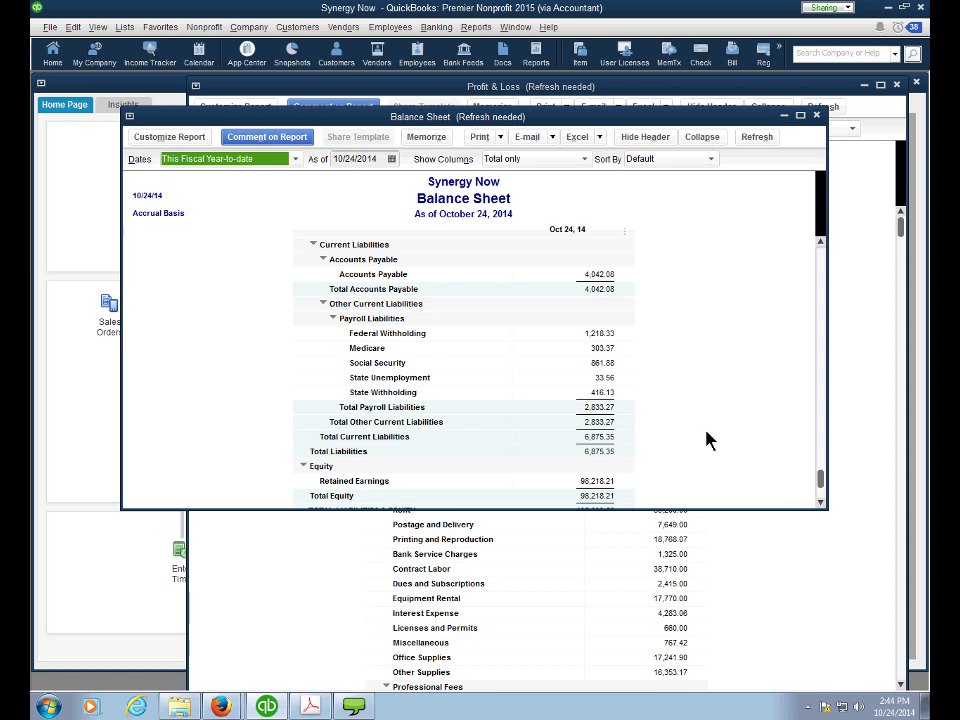
Close the Balance Sheet and refresh Profit & Loss to show Individual Contributions 232,178.62, Total Income 660,735.26
left_click(821, 497)
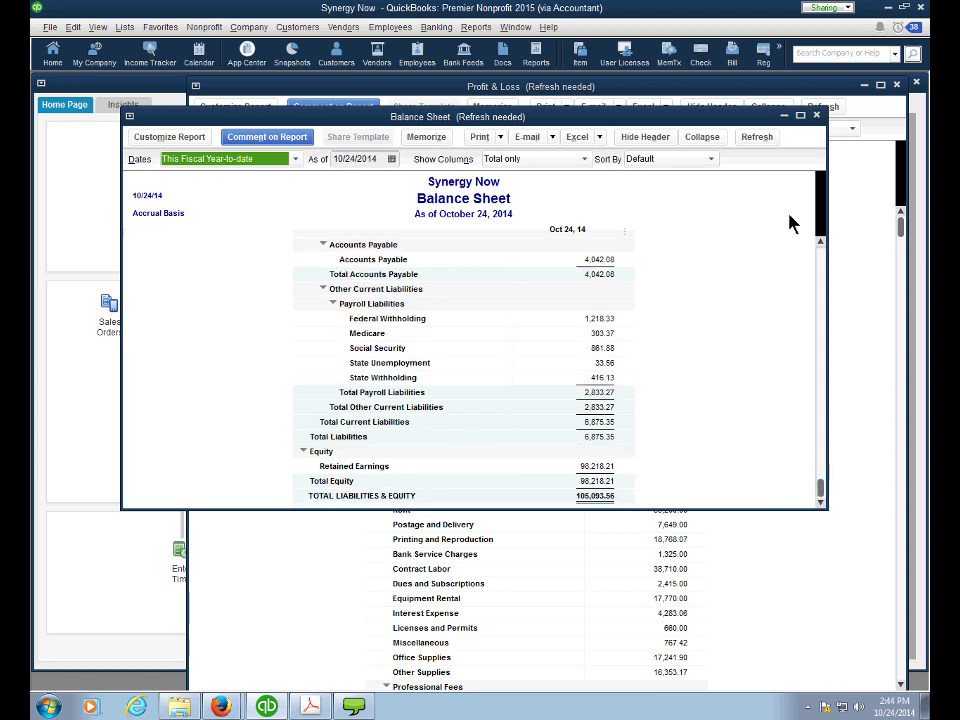
left_click(817, 116)
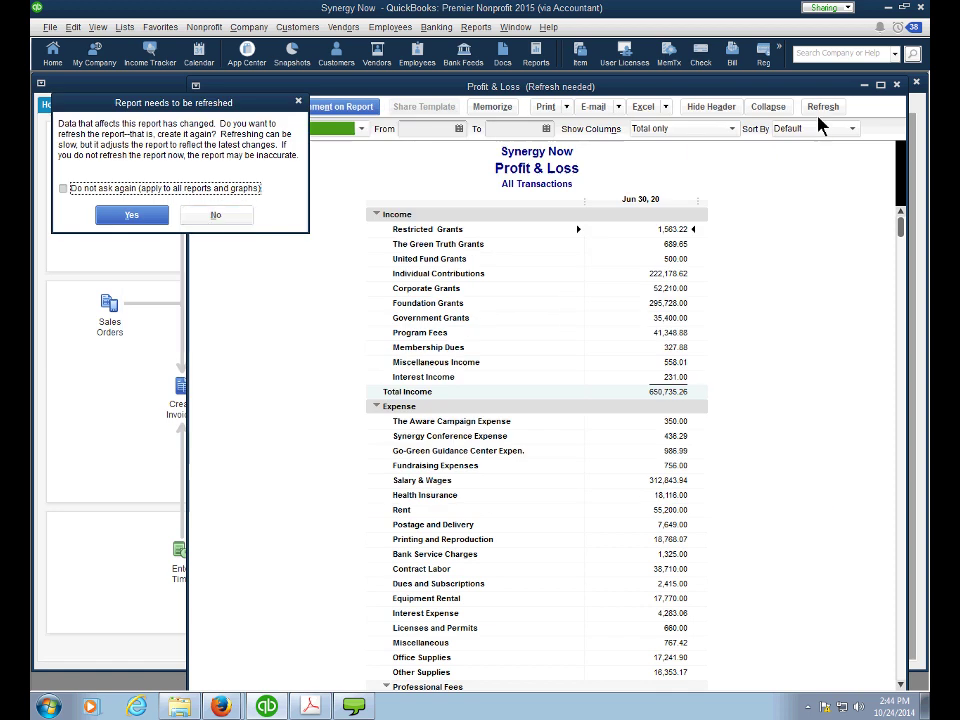
left_click(155, 218)
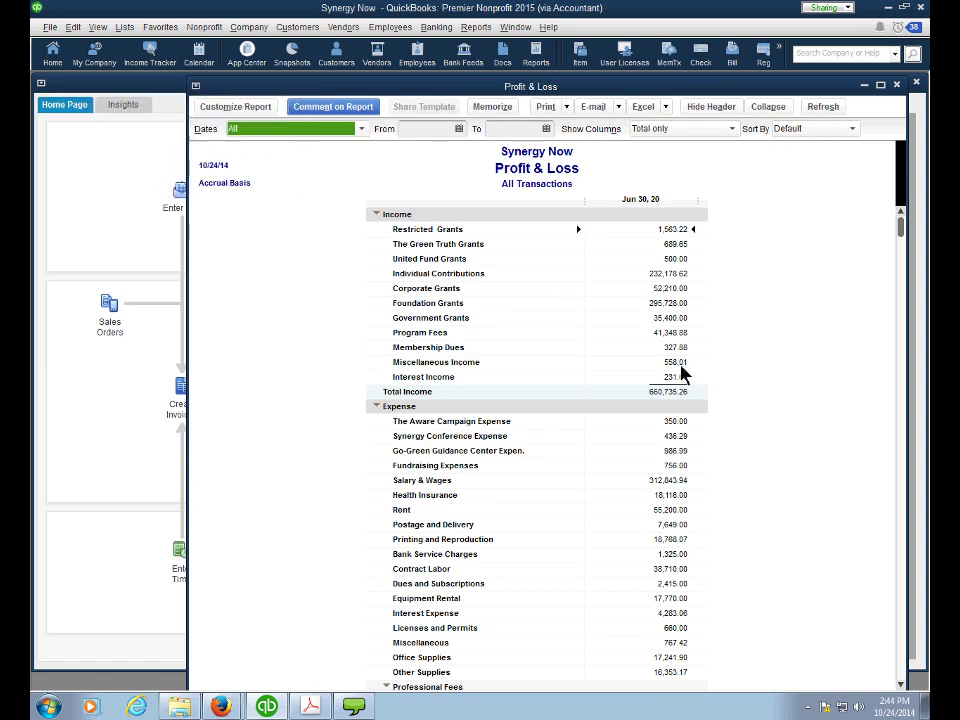
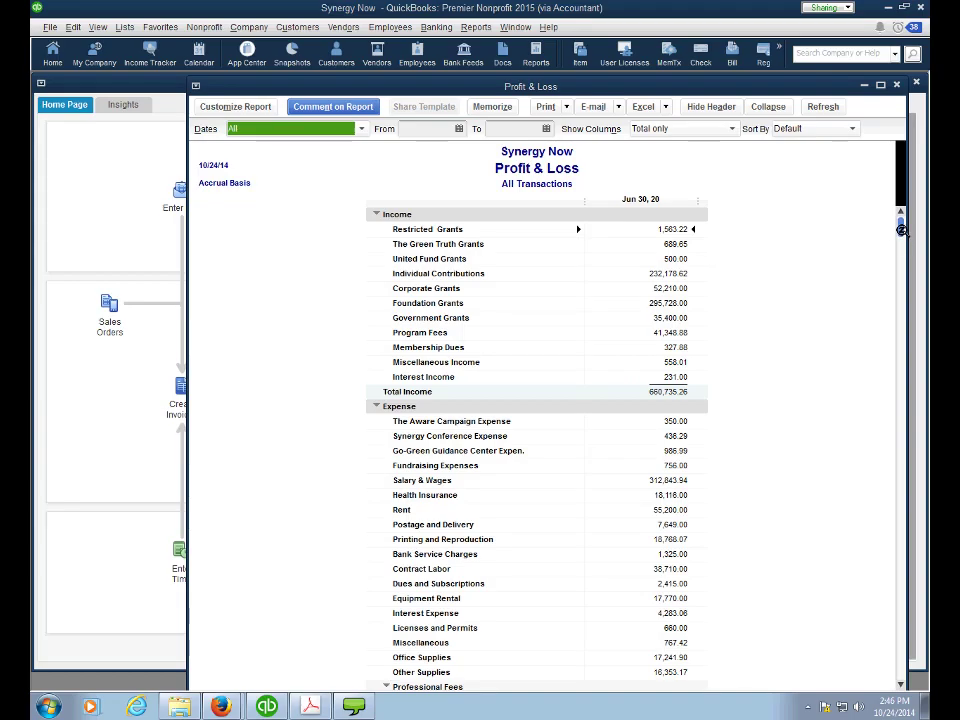
Annotate Government Grants, Program Fees, Membership Dues and Interest Income on the report, then clear the marks
left_click_drag(901, 230, 884, 326)
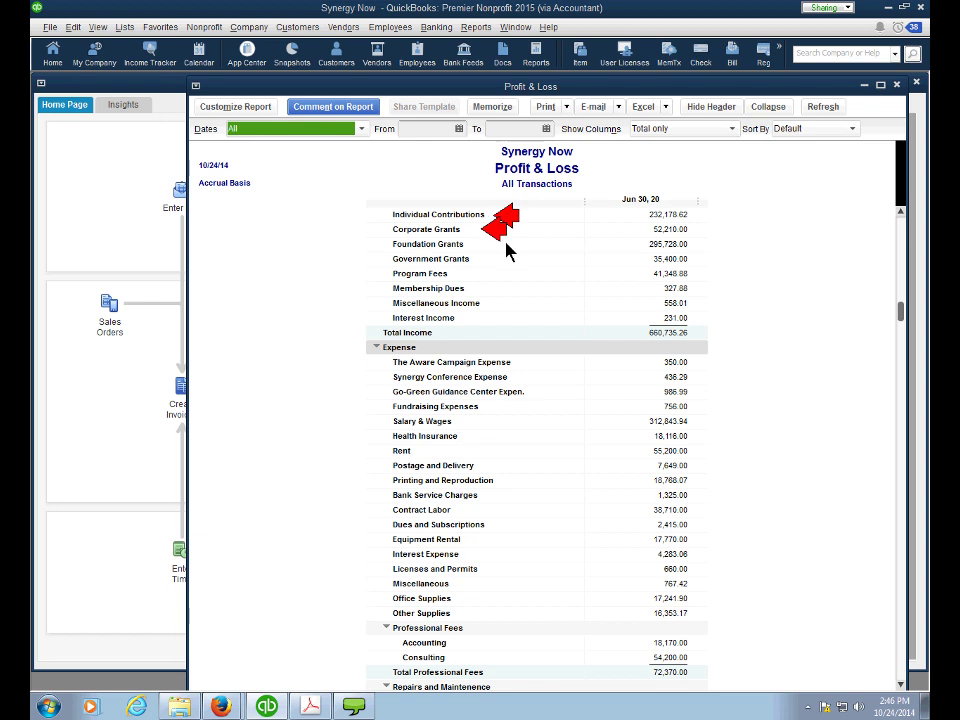
left_click(499, 272)
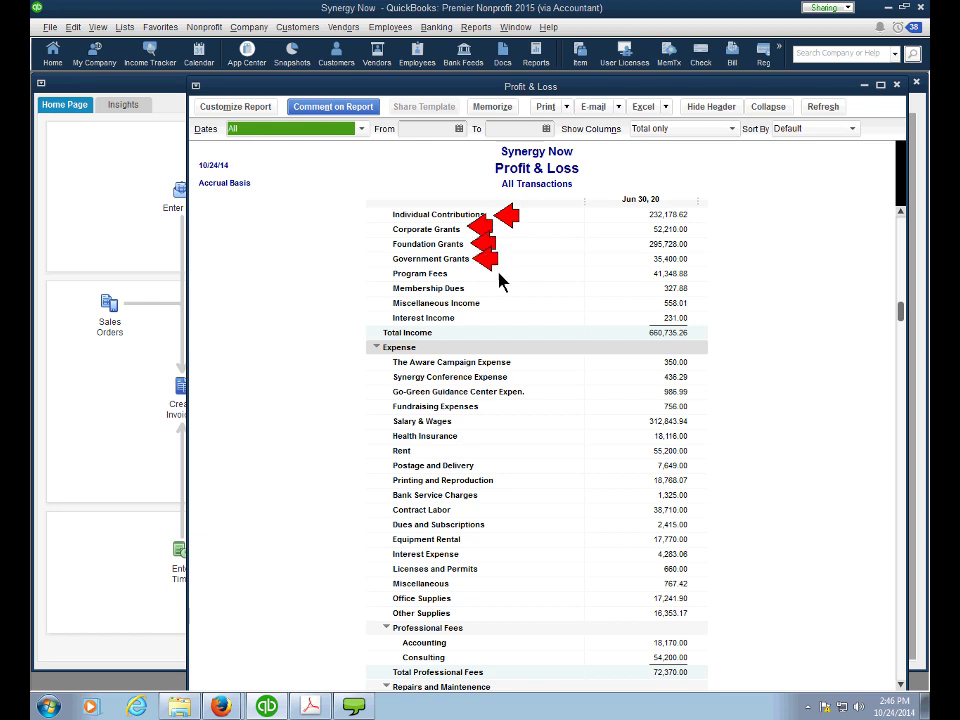
left_click(560, 268)
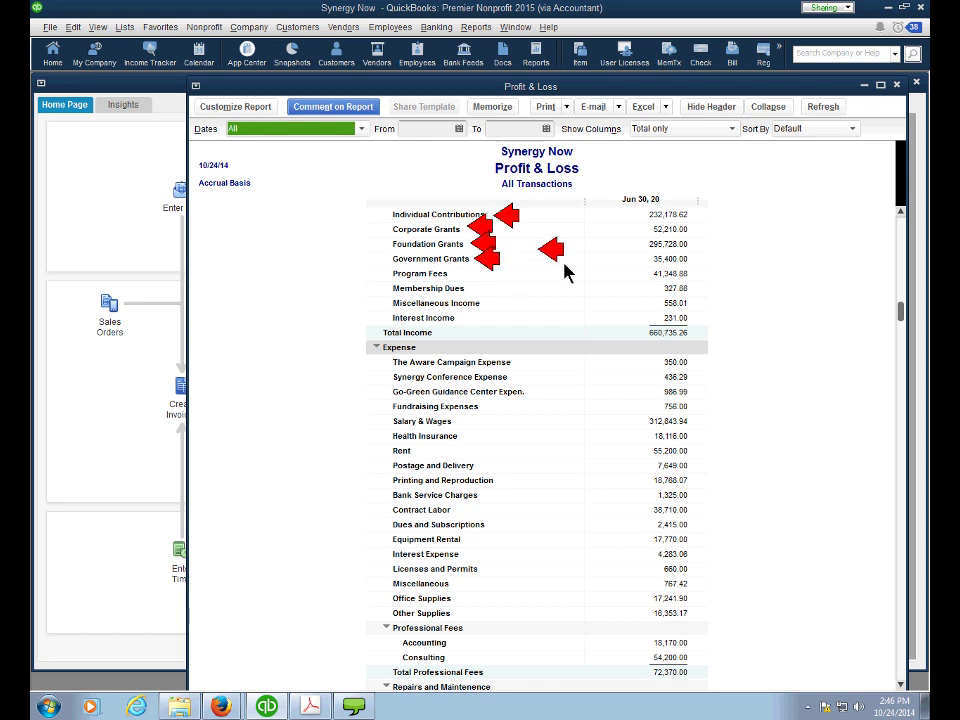
left_click_drag(564, 264, 526, 276)
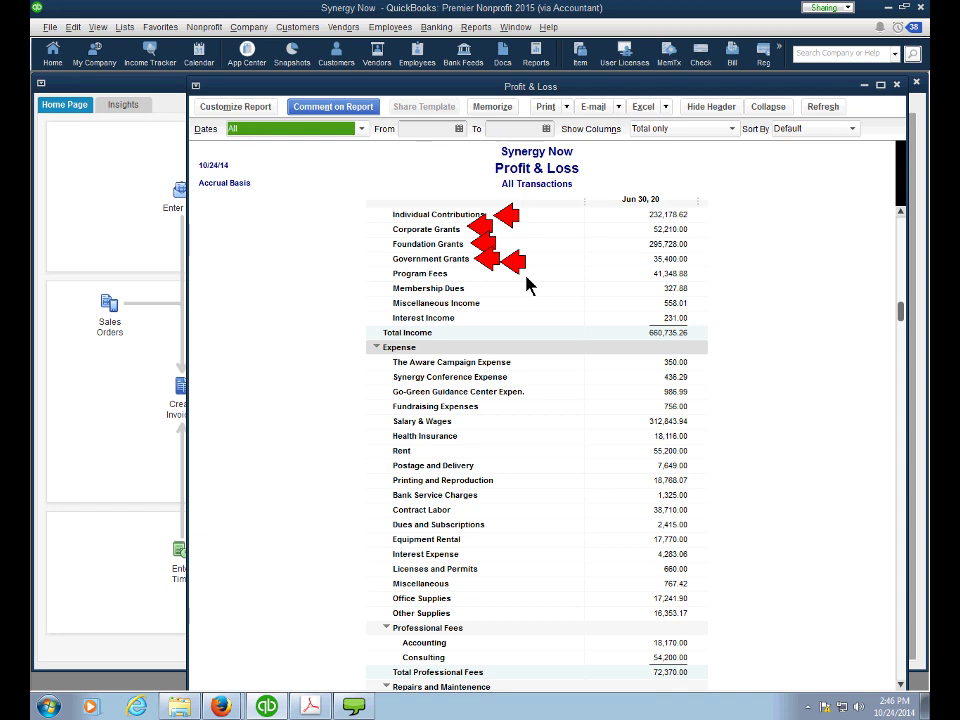
left_click(482, 292)
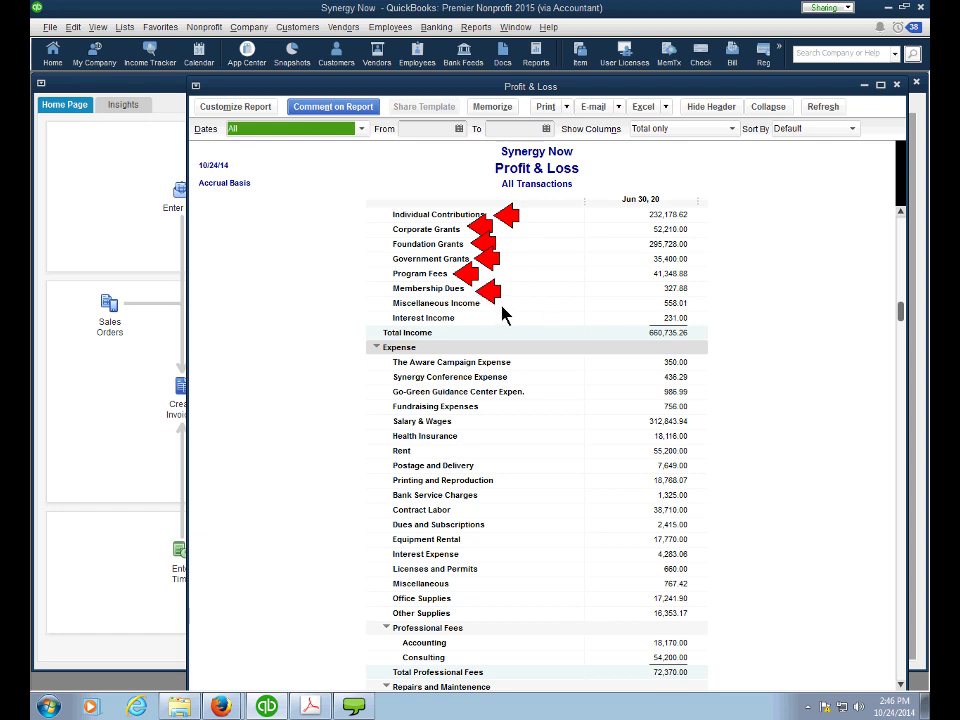
left_click(502, 313)
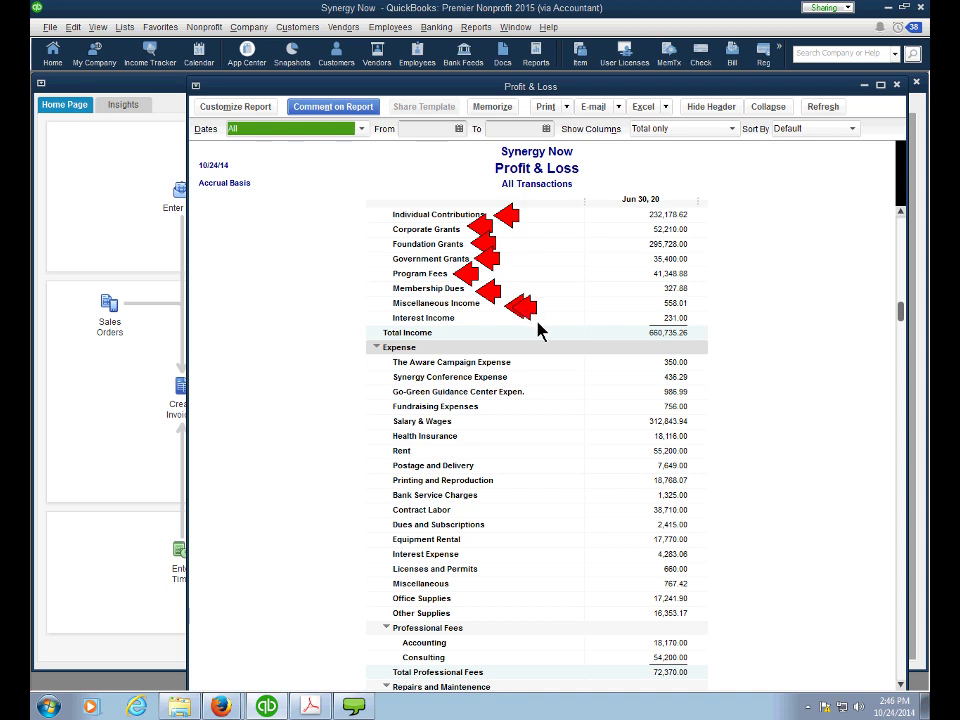
left_click(503, 342)
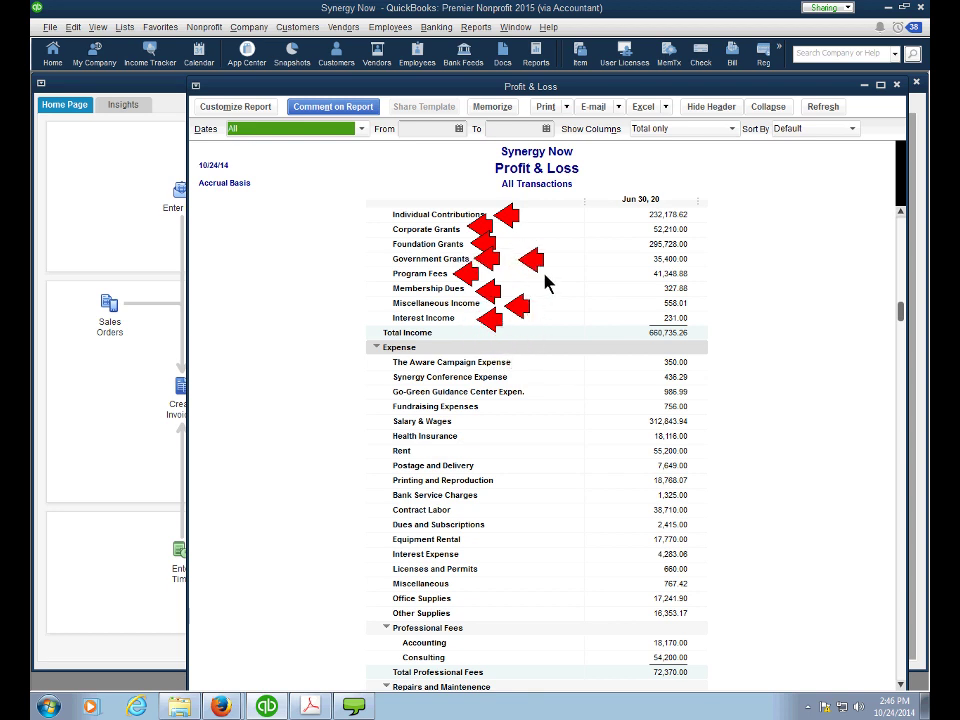
key("Escape")
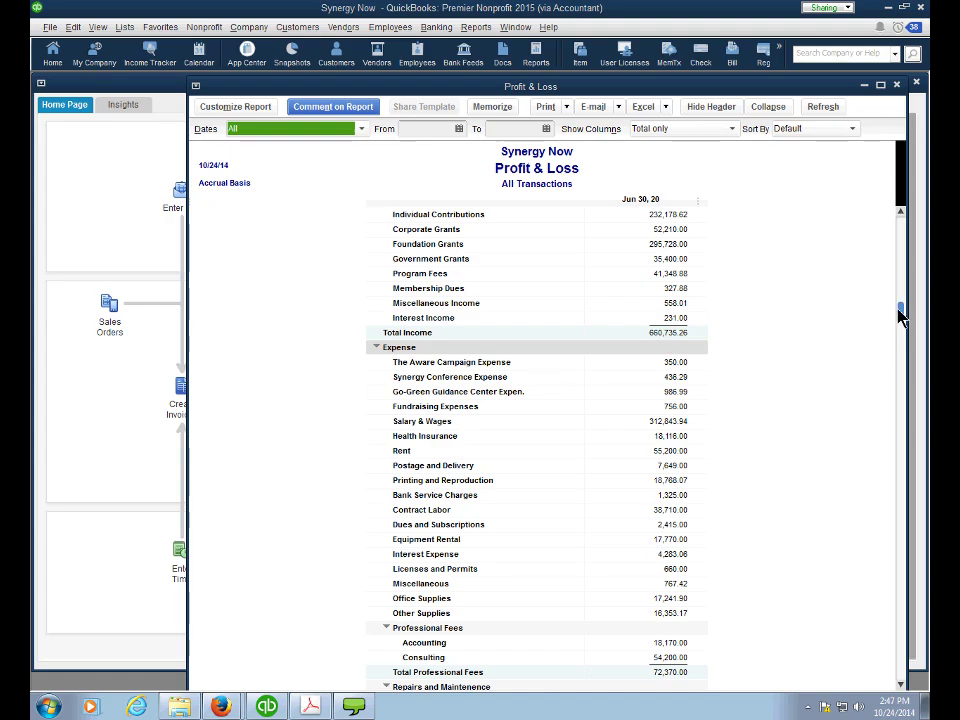
Move the report window aside and mark the Salary & Wages amount
left_click_drag(900, 316, 900, 348)
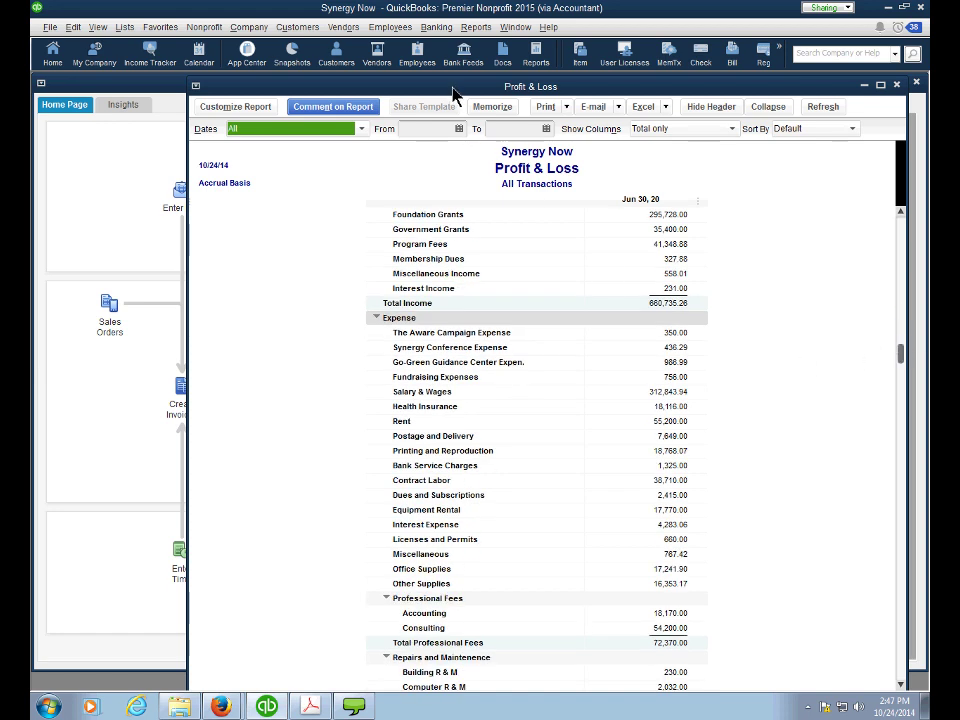
left_click_drag(452, 88, 392, 80)
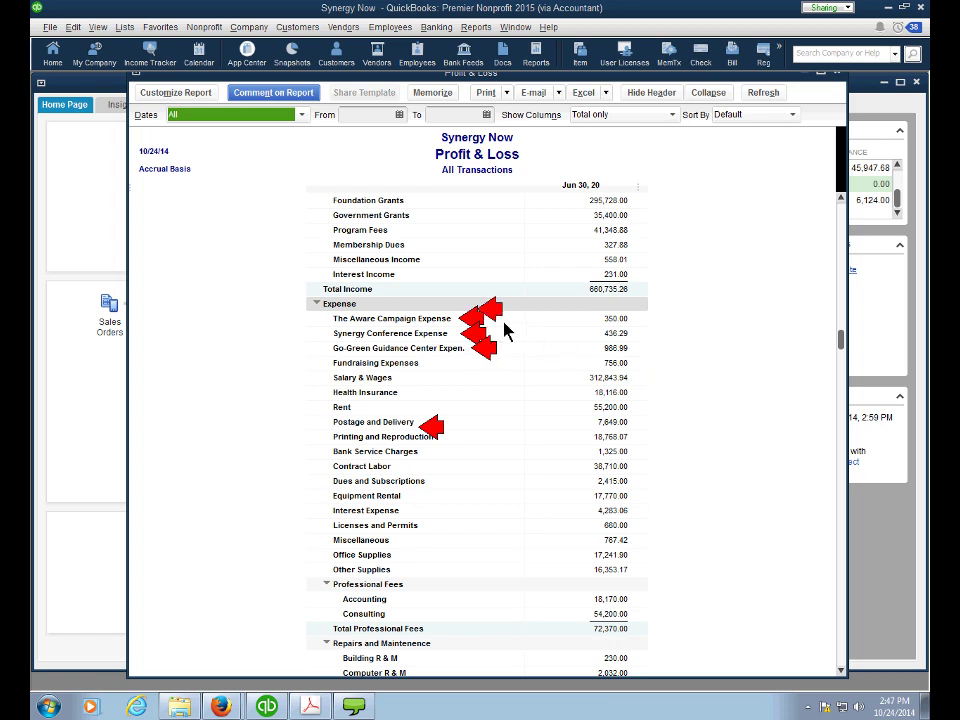
left_click(665, 400)
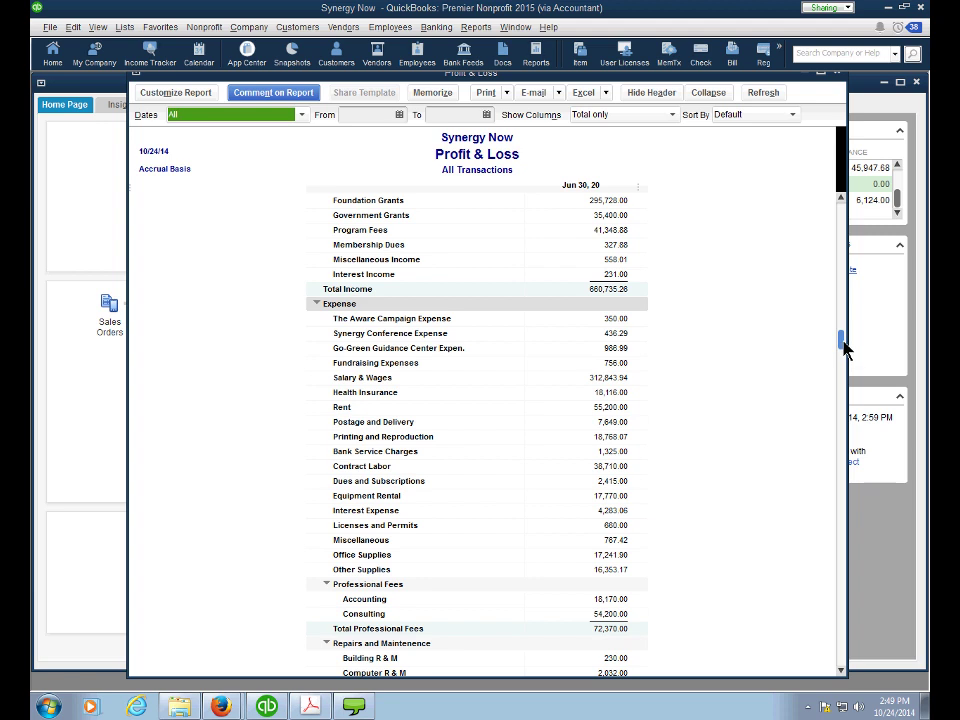
left_click_drag(842, 343, 866, 598)
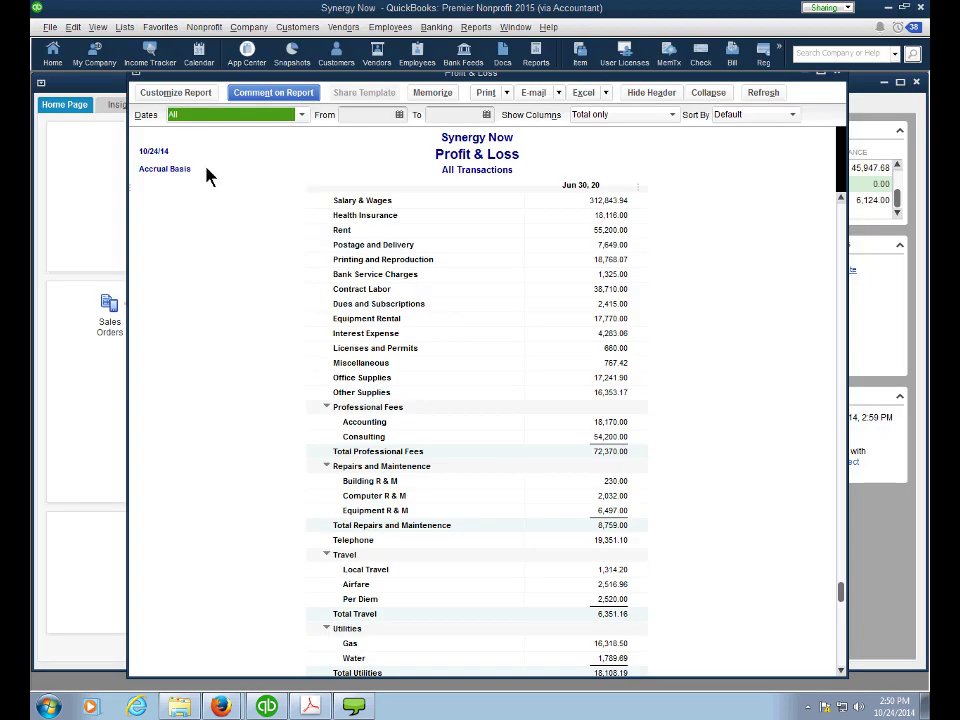
Open the 2015 Non-Profit (Use for Chapter 3,11-12) file and acknowledge the sample-file notice
left_click(50, 27)
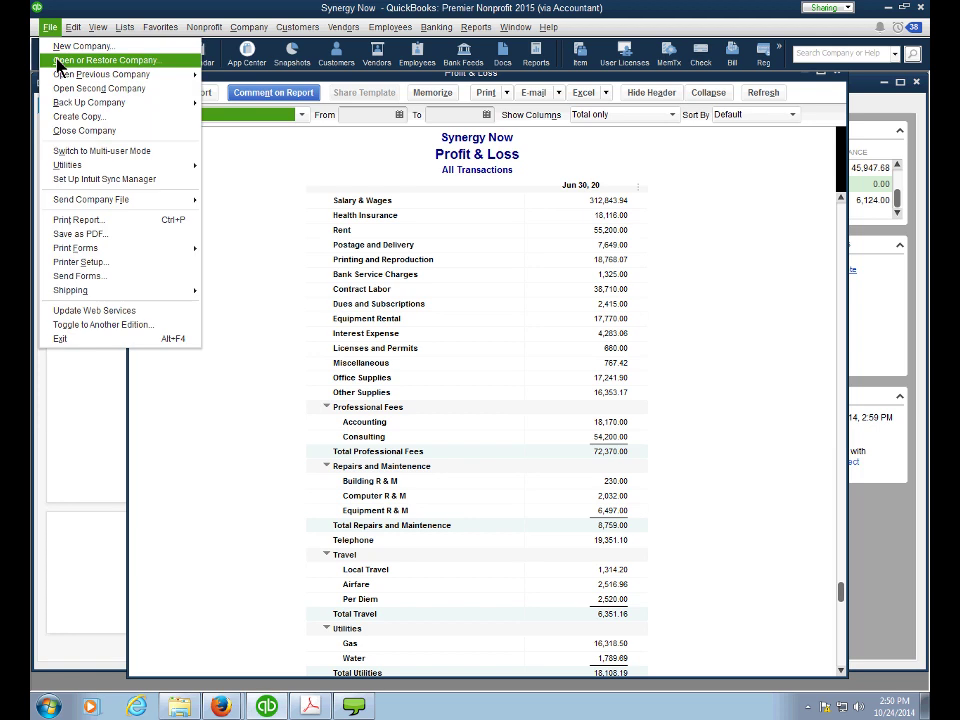
left_click(58, 64)
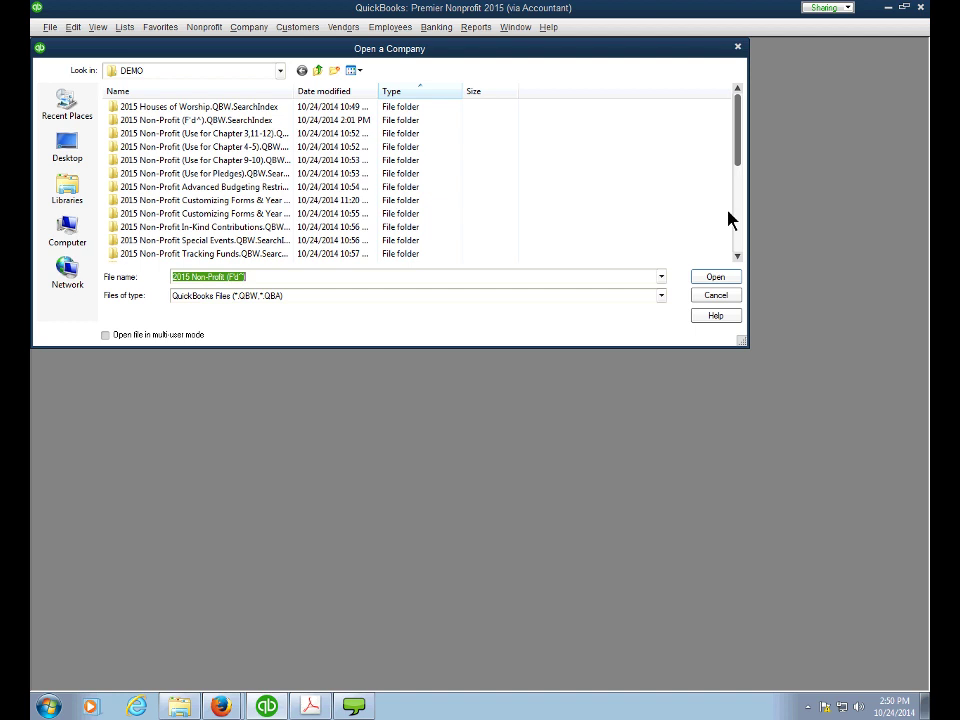
left_click_drag(739, 161, 740, 253)
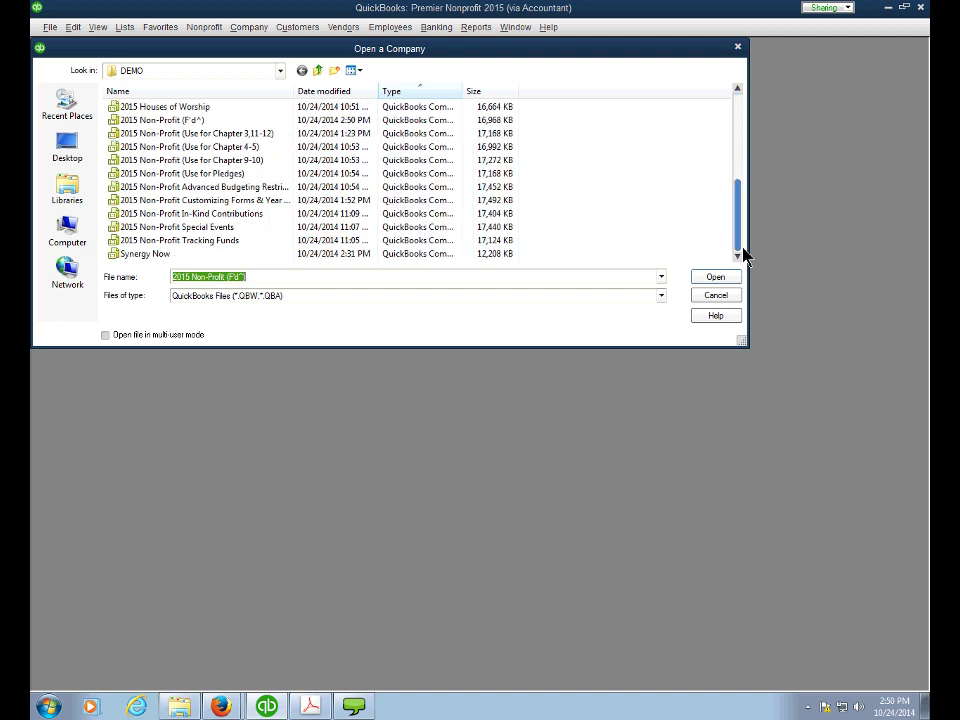
left_click(288, 134)
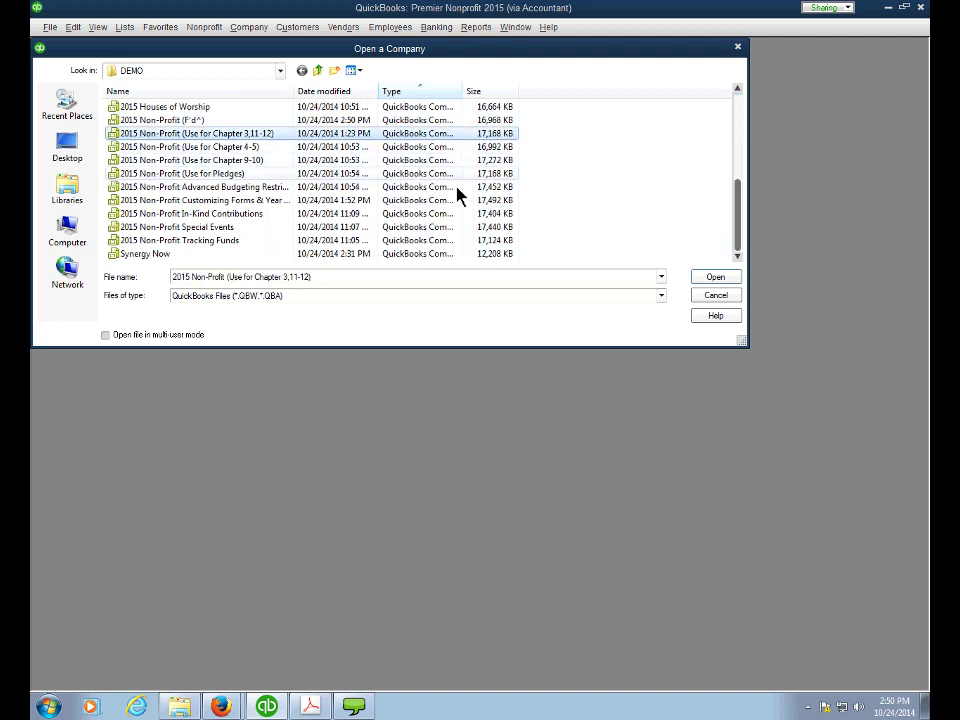
left_click(715, 278)
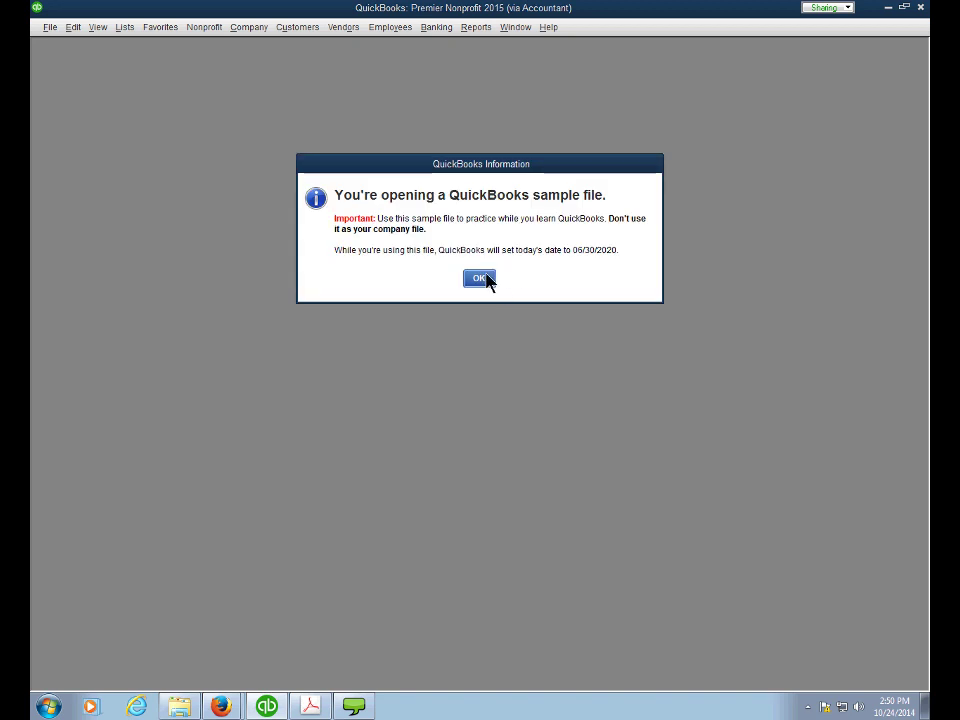
left_click(486, 279)
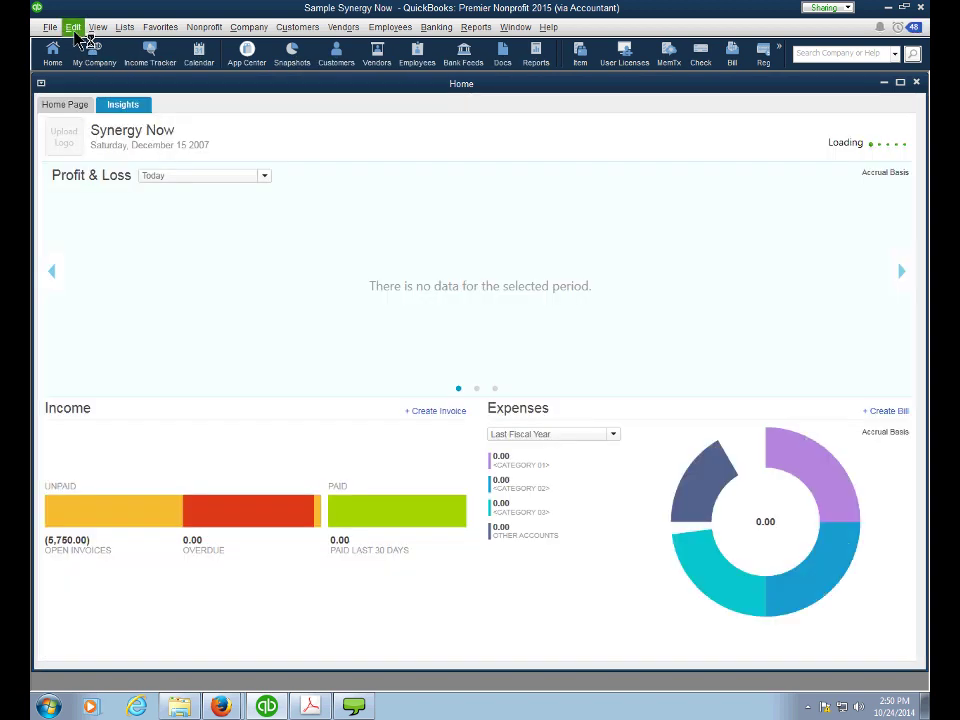
left_click(74, 28)
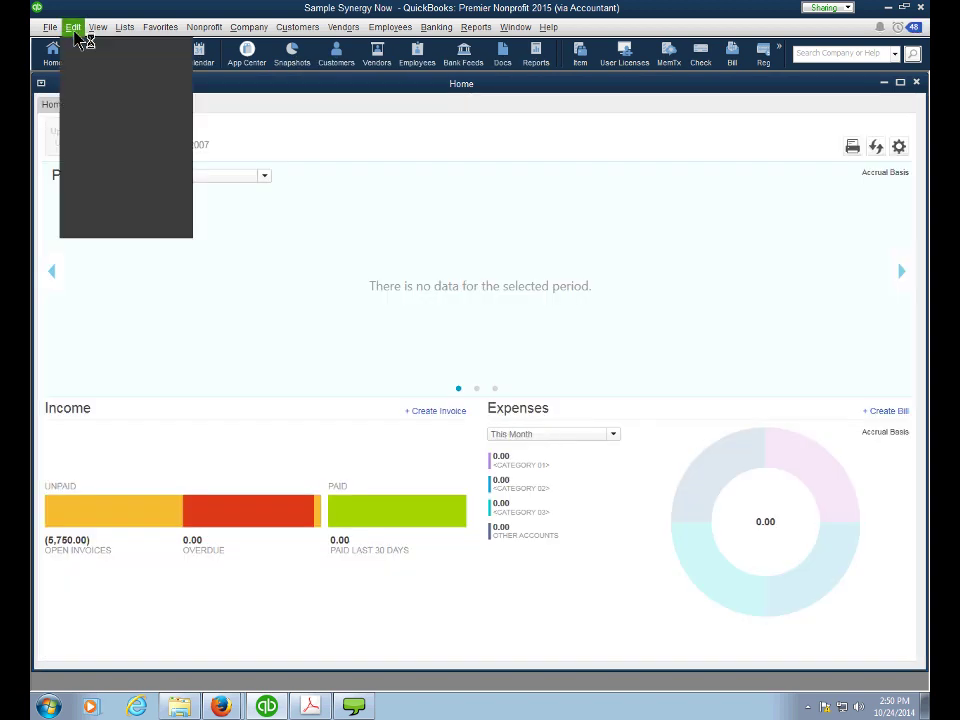
left_click(110, 227)
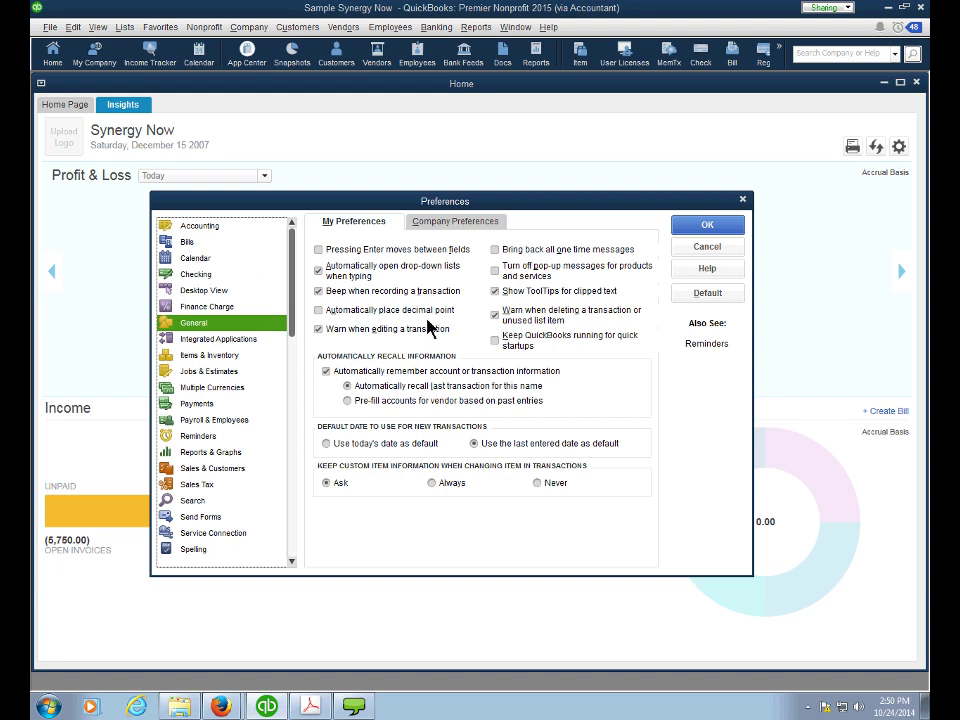
left_click(208, 276)
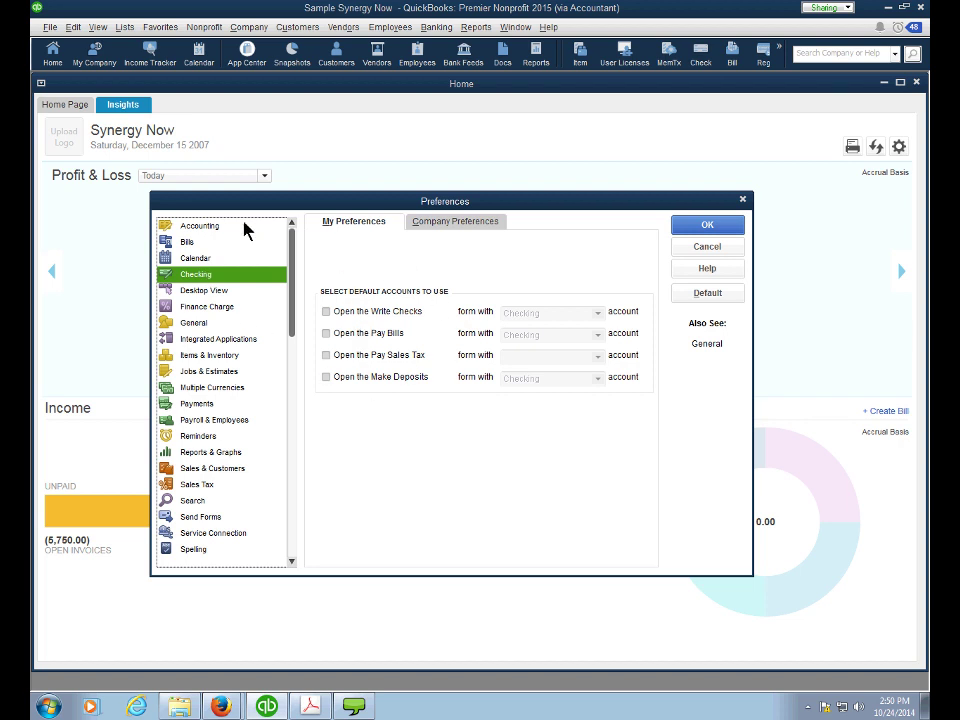
left_click(216, 232)
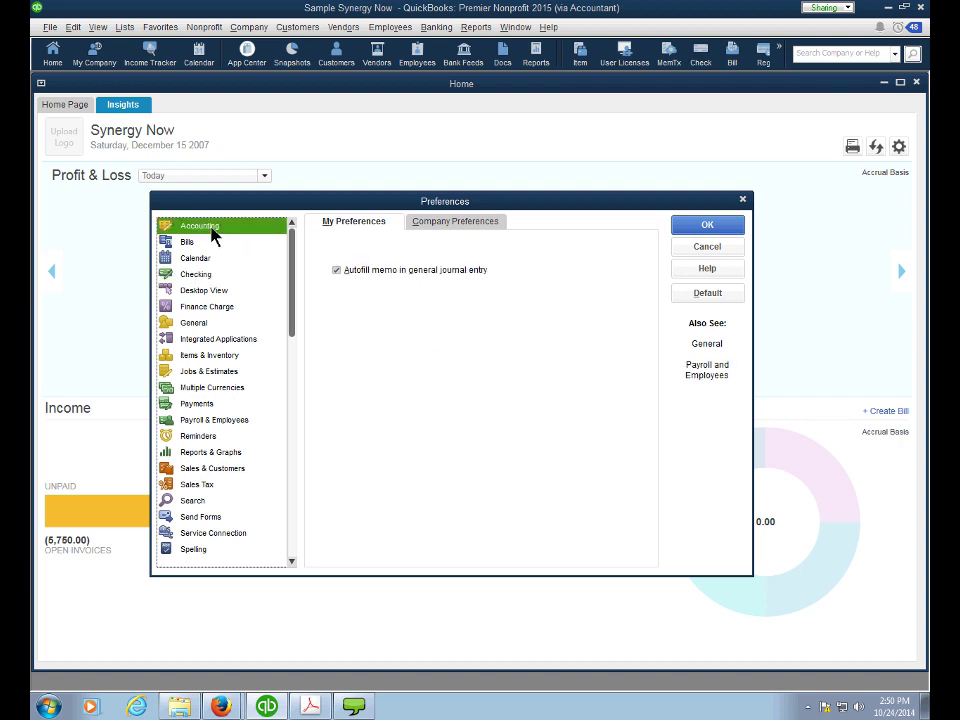
left_click(433, 227)
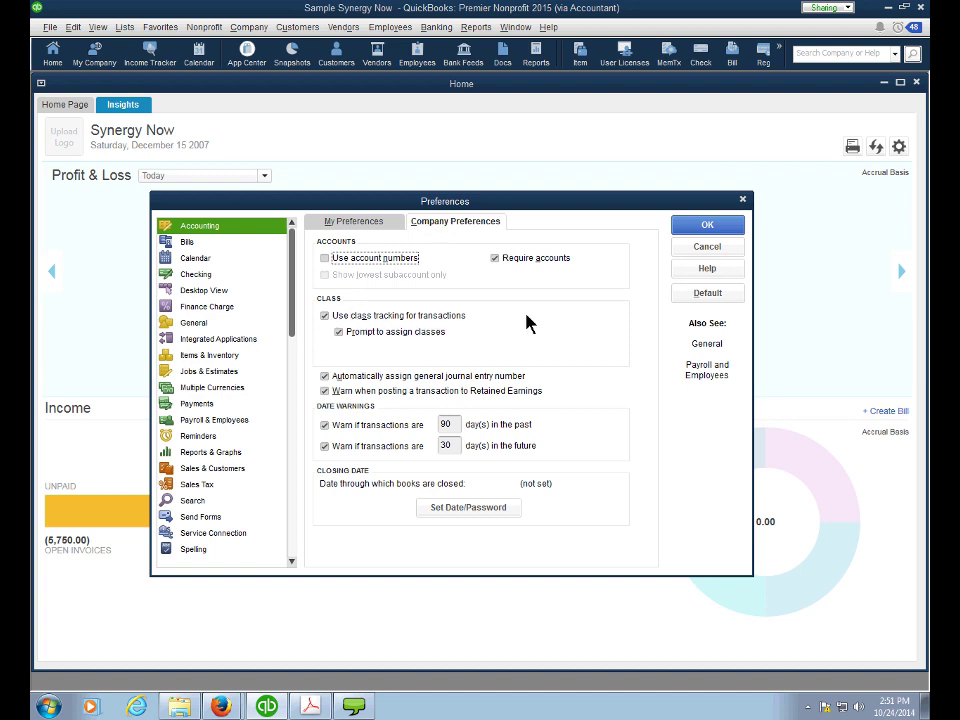
left_click(688, 230)
left_click(72, 28)
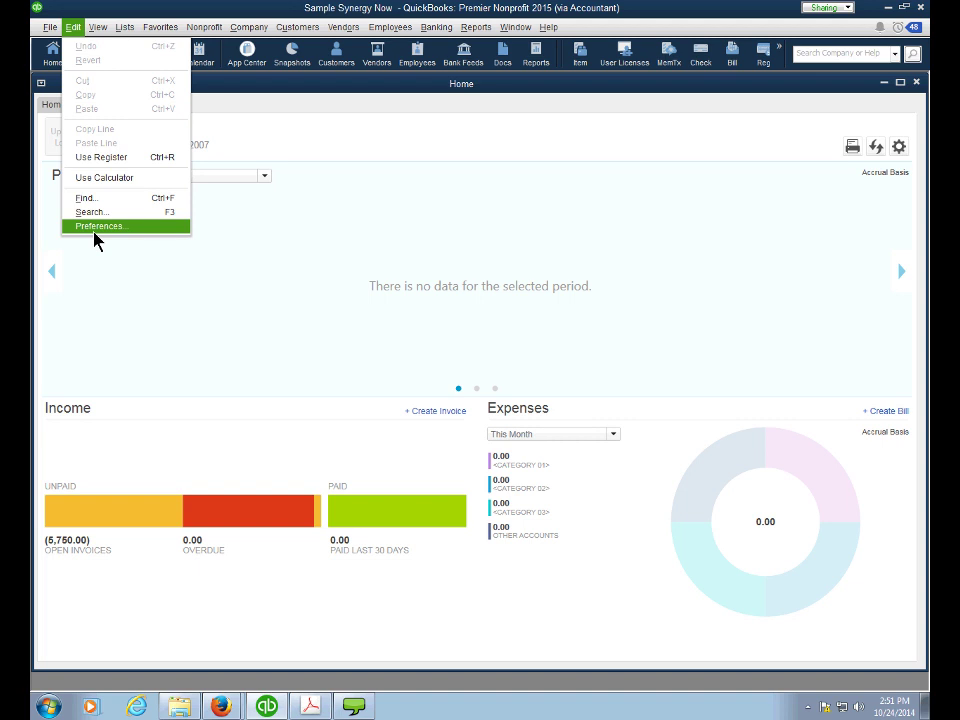
left_click(94, 229)
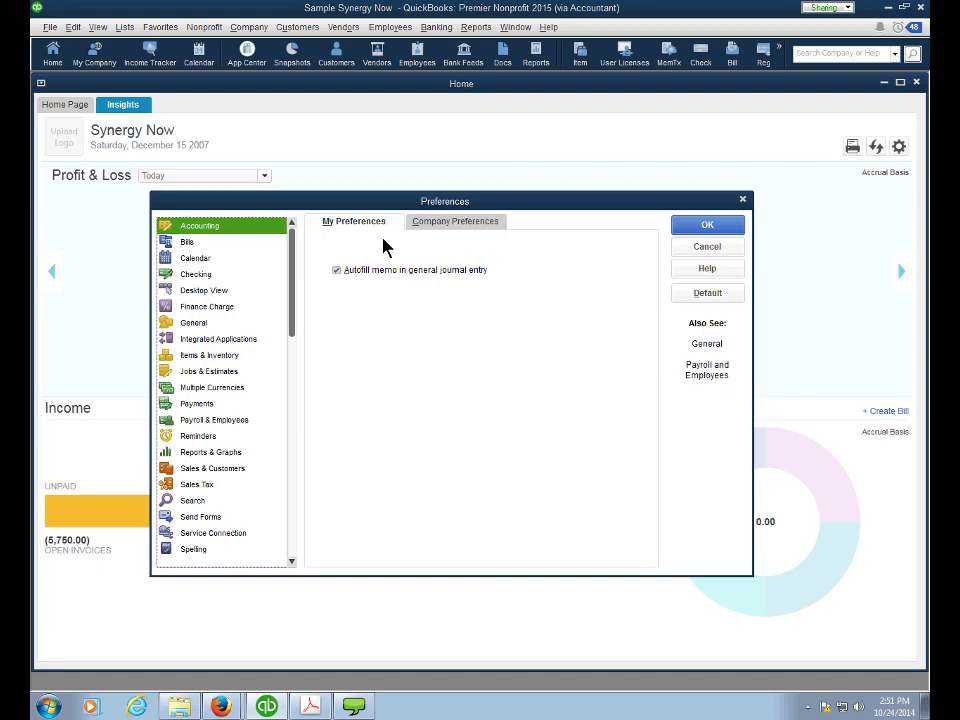
left_click(420, 227)
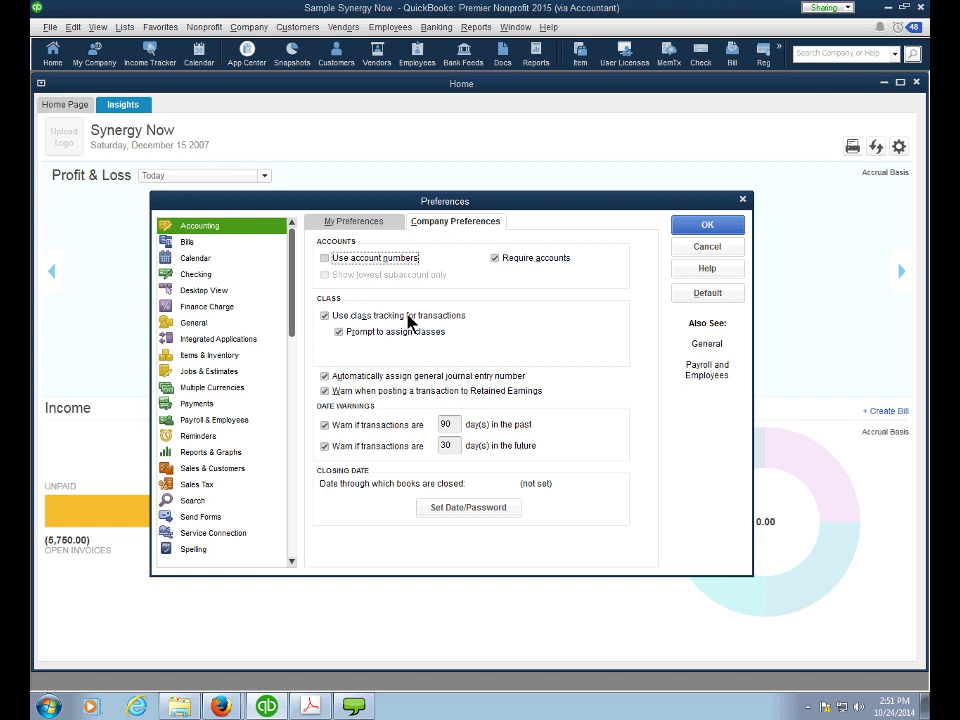
left_click(686, 228)
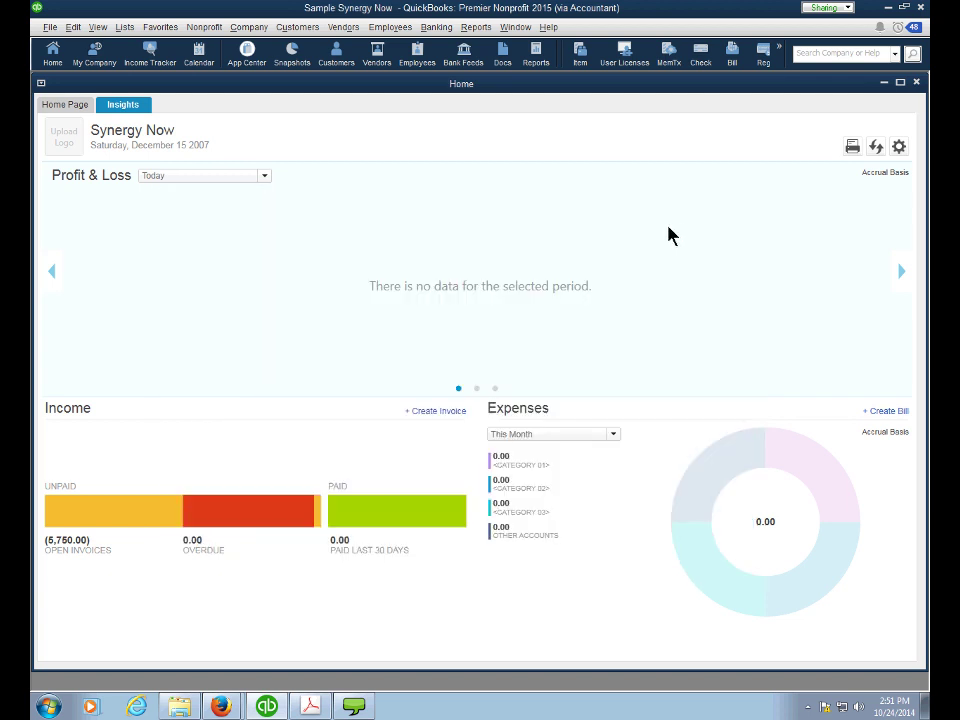
Open the Class List, move it aside and enlarge it to show all classes
left_click(125, 30)
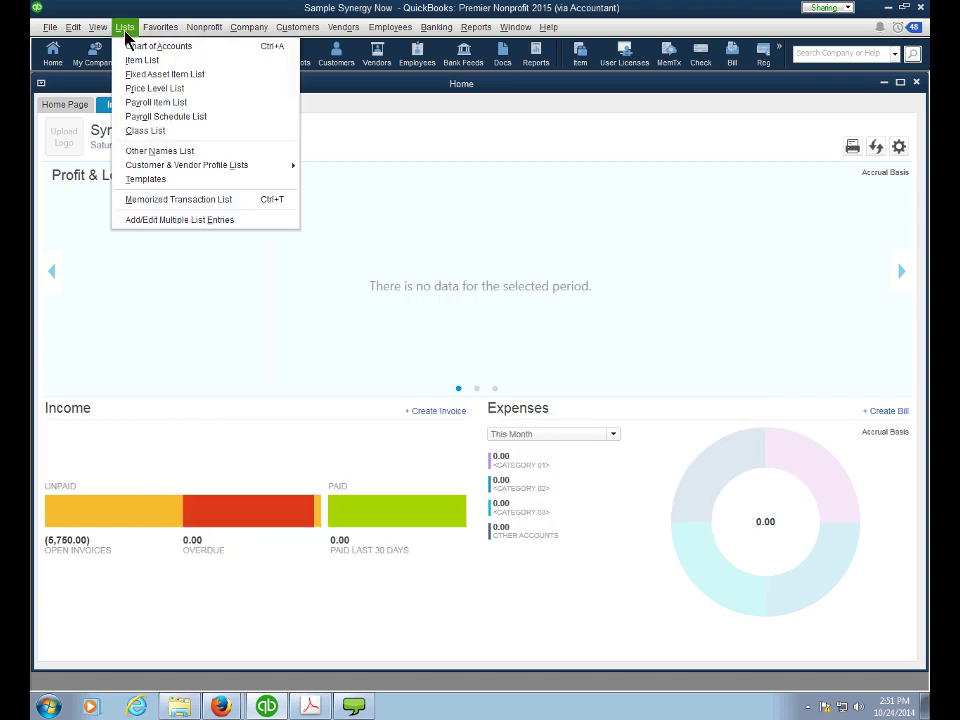
left_click(152, 131)
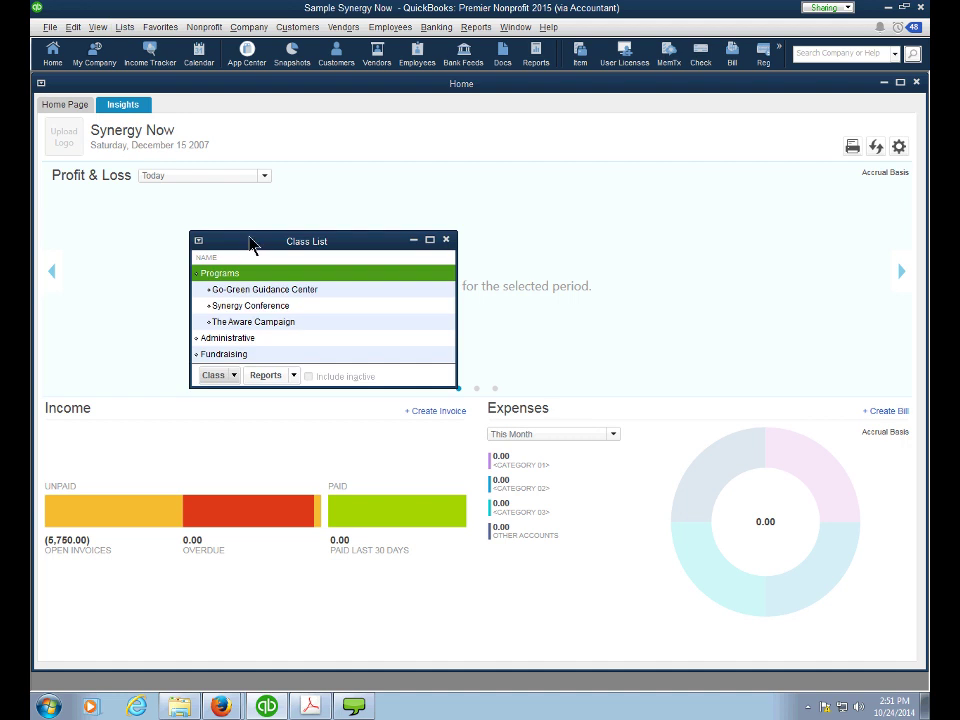
left_click_drag(250, 245, 231, 163)
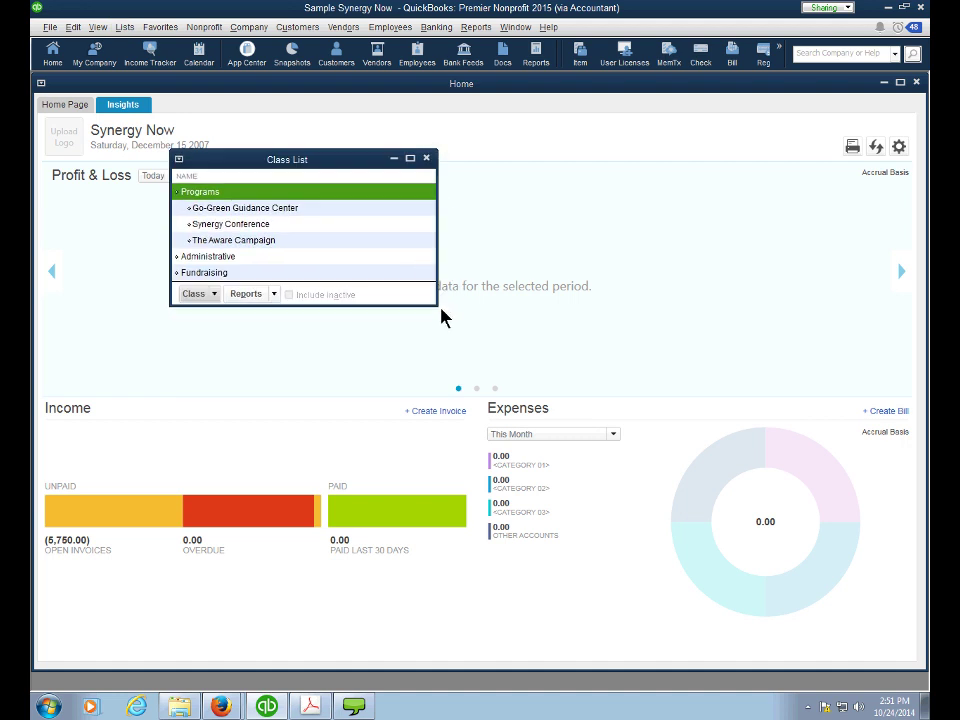
left_click_drag(441, 310, 611, 435)
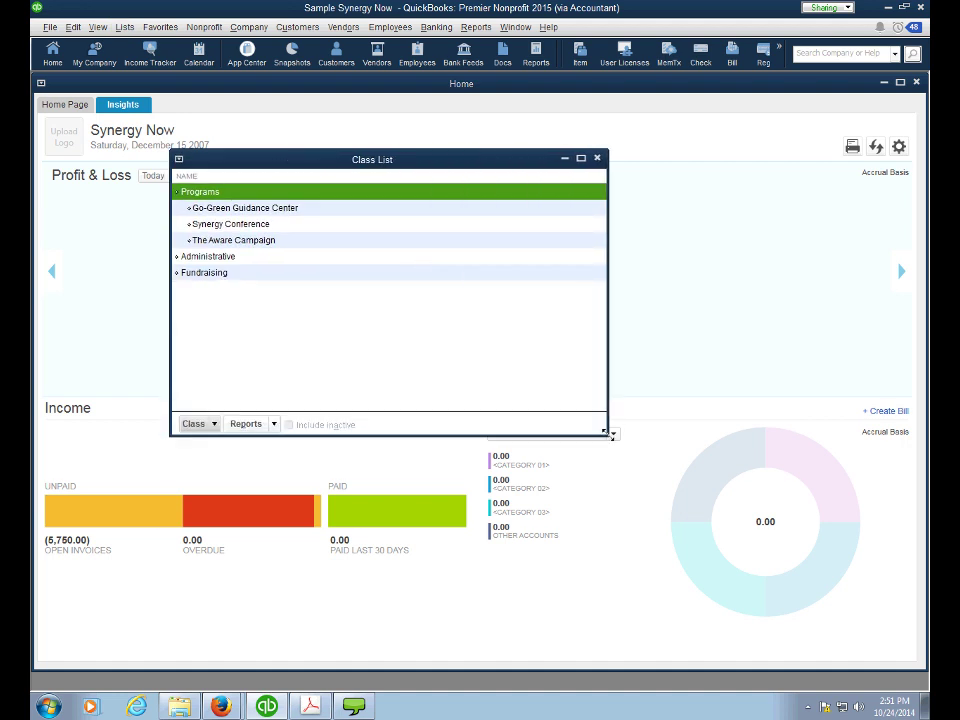
Browse the Class menu and shortcut actions, then bring up the Banking menu
left_click(210, 425)
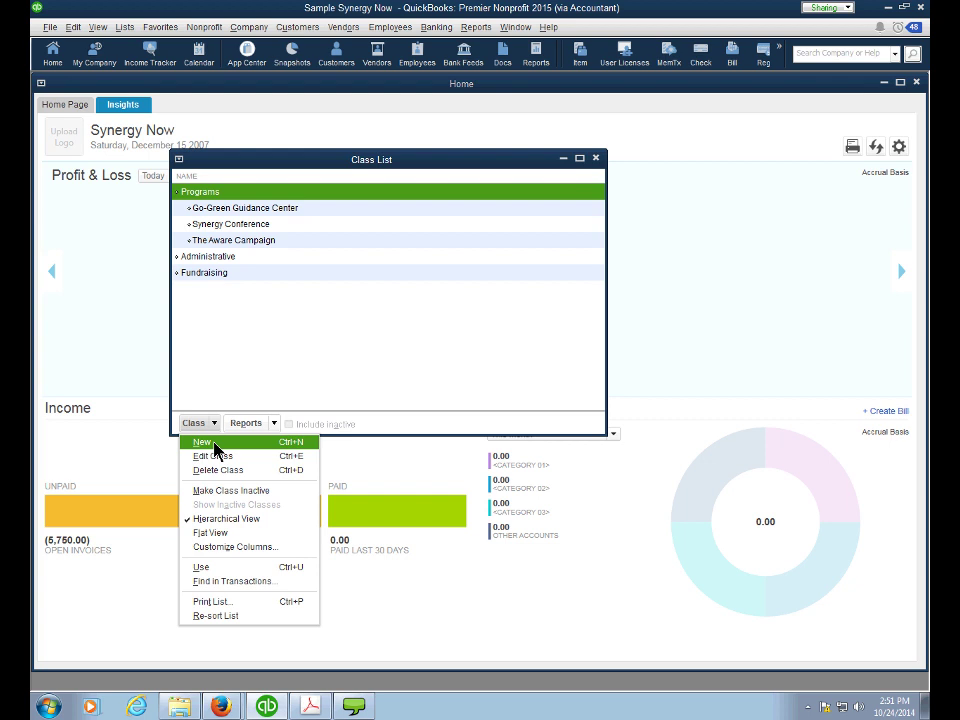
left_click(312, 304)
right_click(312, 304)
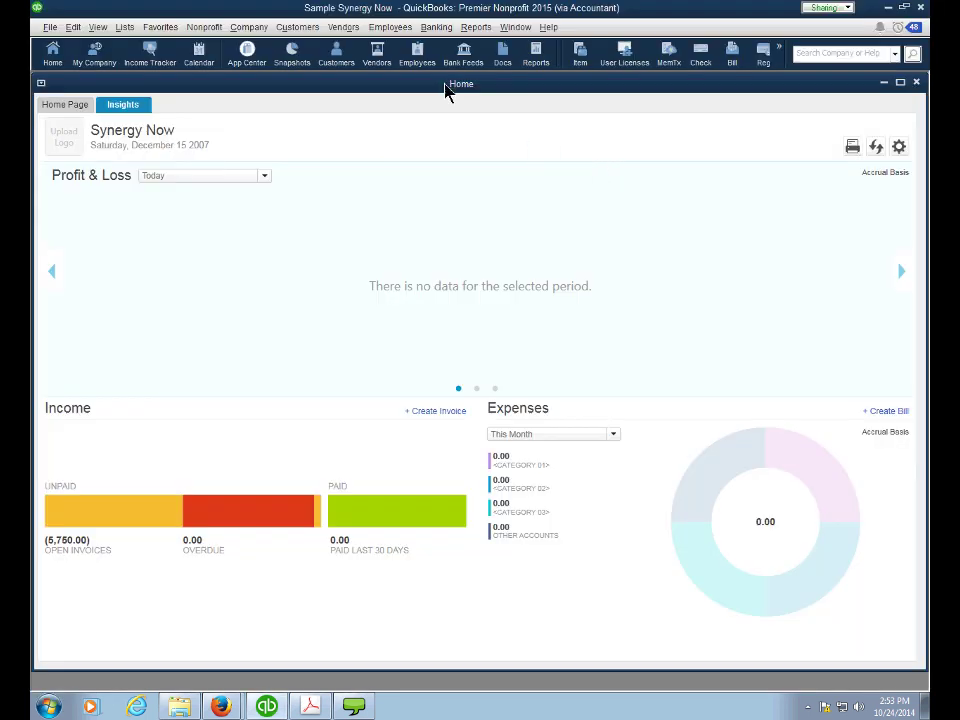
left_click(436, 28)
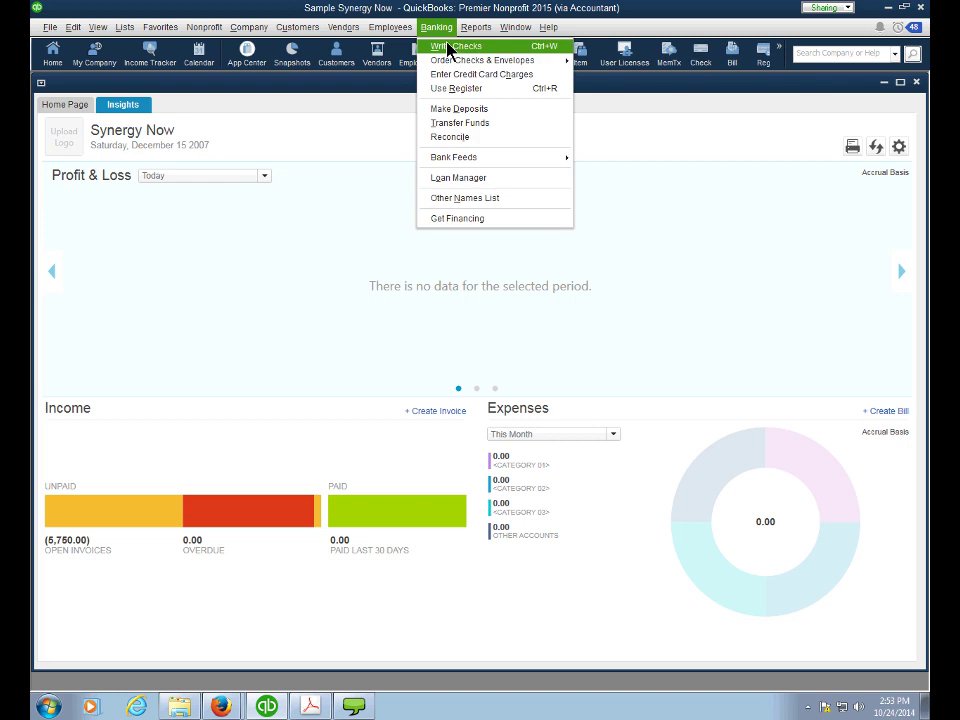
Start a check with a Space Rental expense line assigned to the Administrative class
left_click(448, 46)
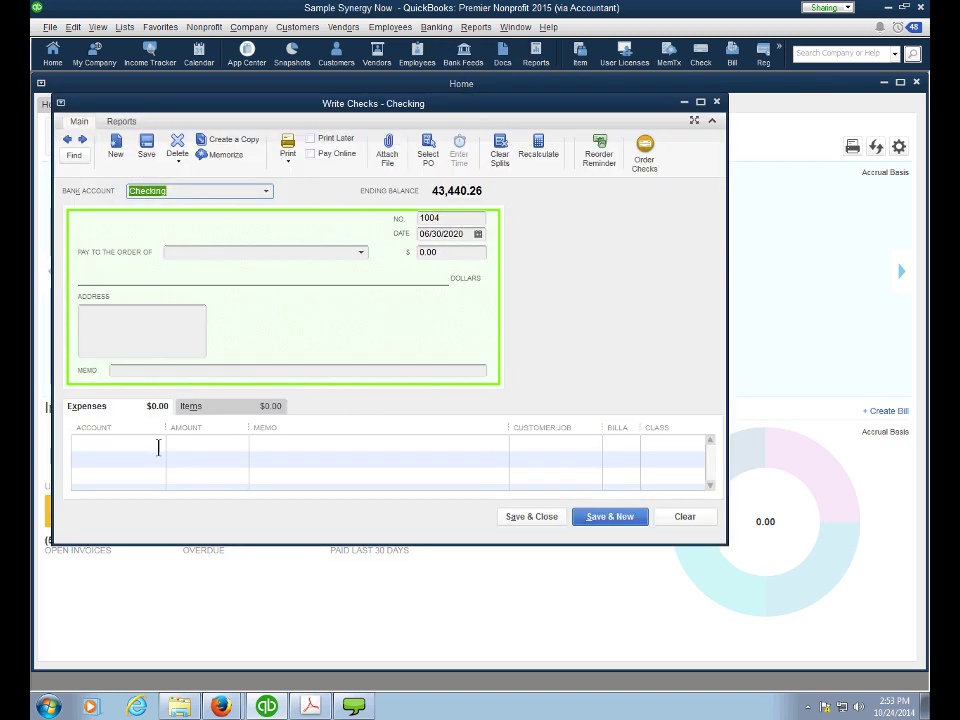
left_click(158, 447)
left_click(157, 444)
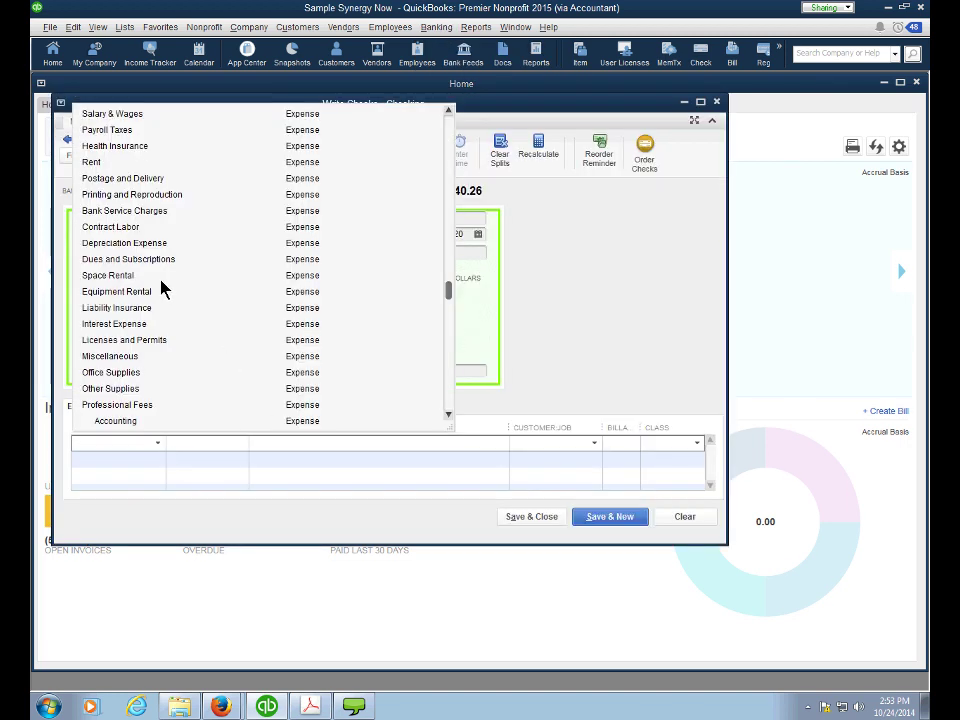
left_click(107, 275)
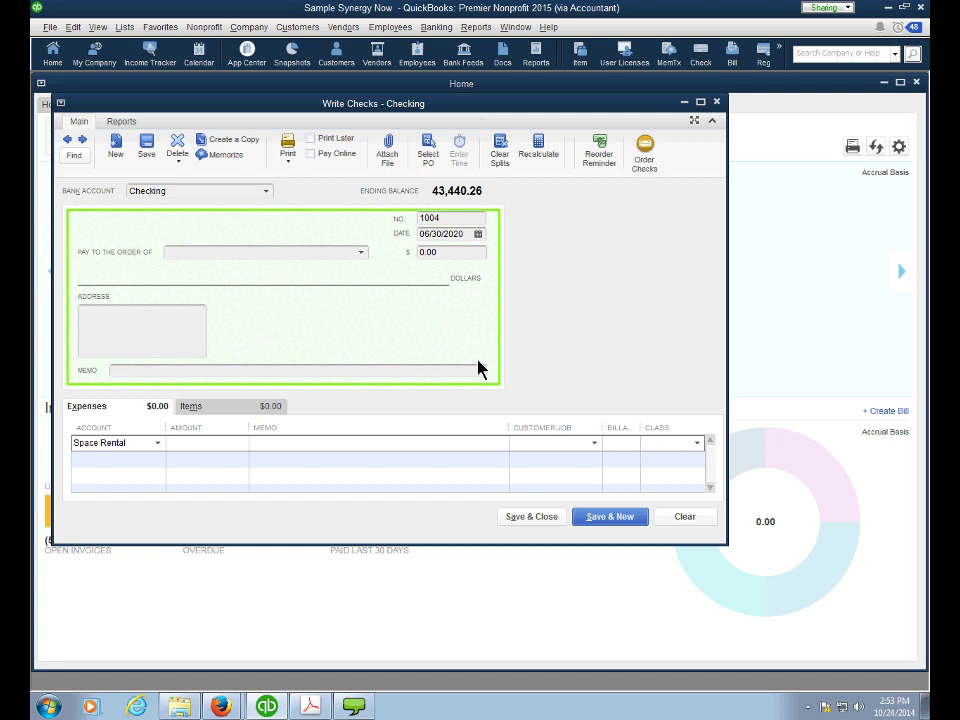
left_click(699, 445)
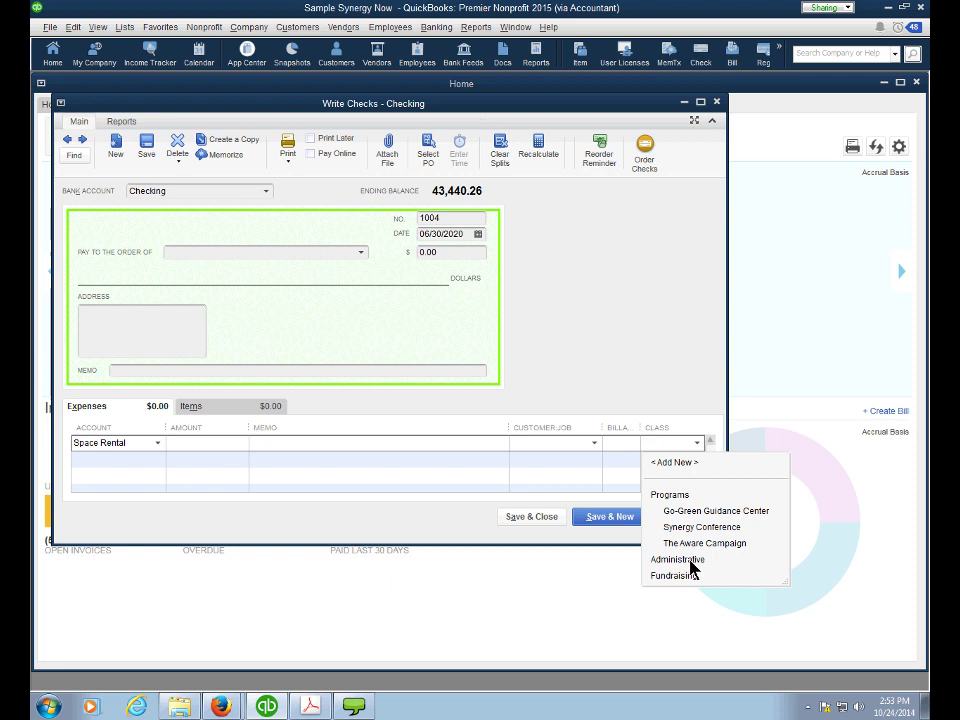
left_click(688, 560)
Add a second Space Rental line for Programs:Go-Green Guidance Center, then clear all lines
left_click(153, 463)
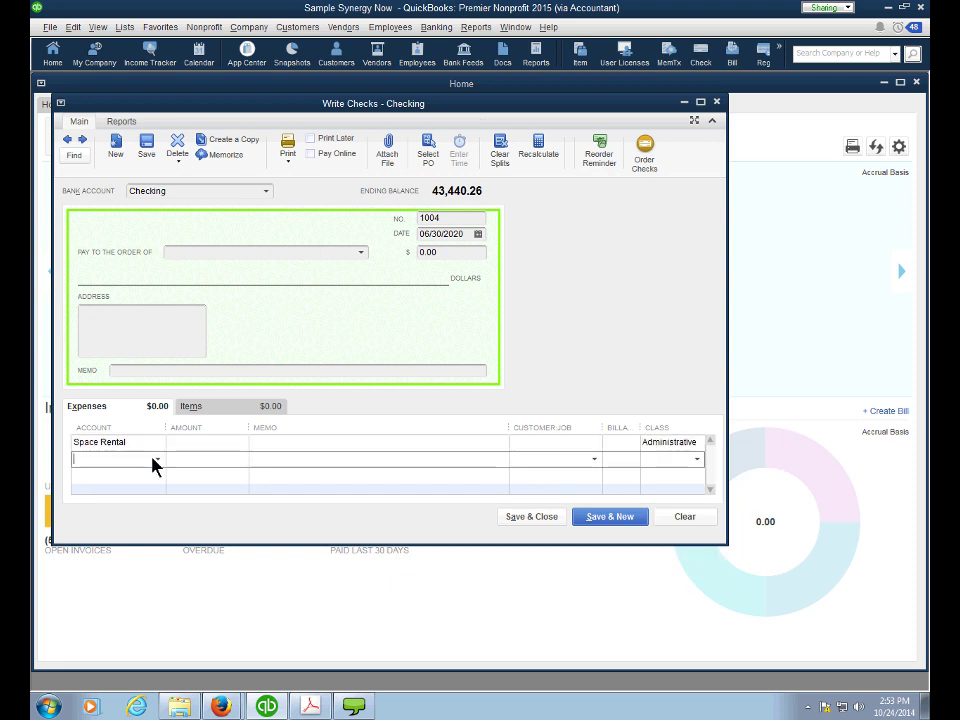
type("Space Rental")
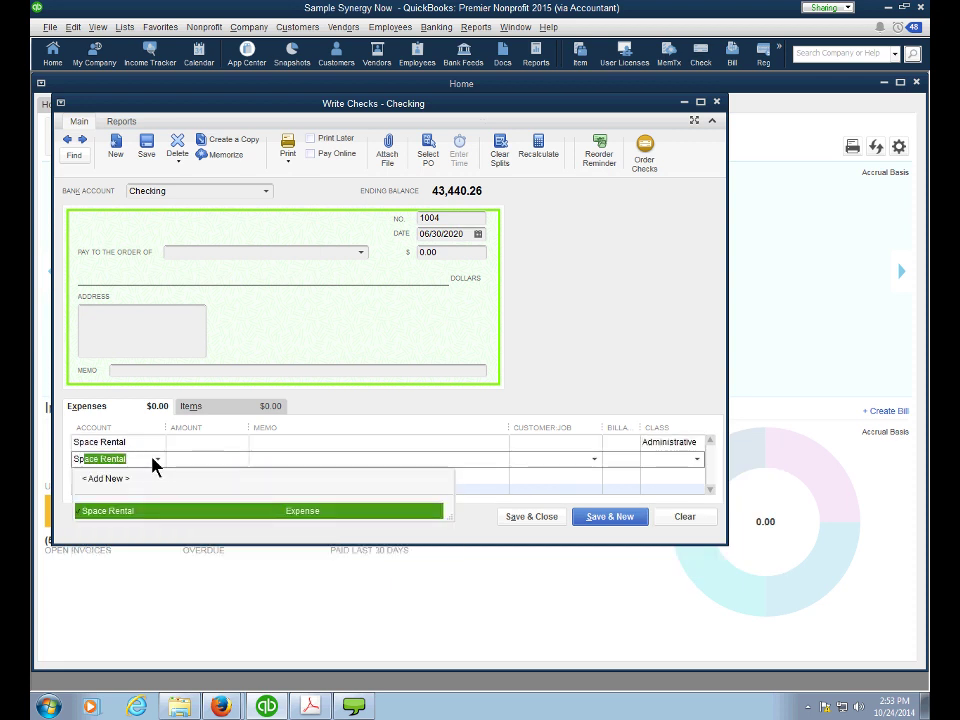
left_click(170, 516)
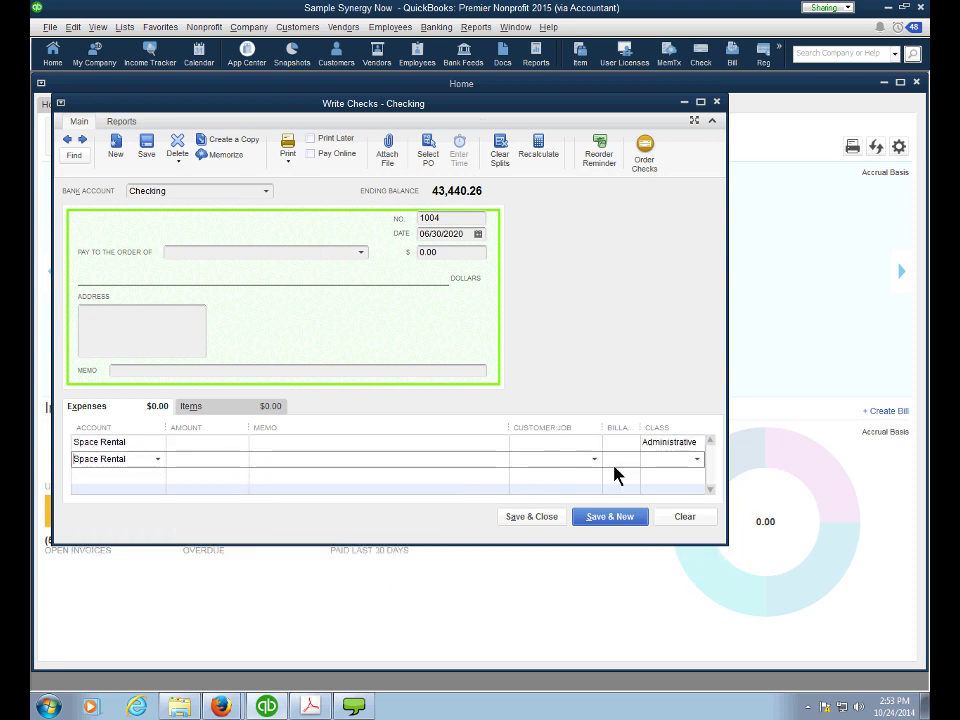
left_click(697, 460)
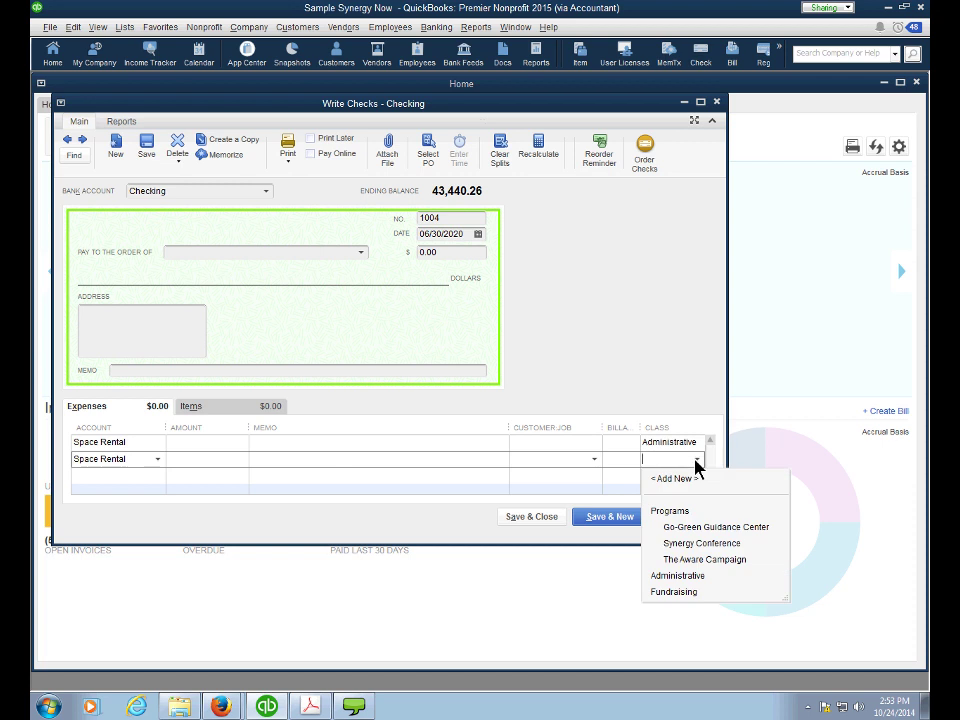
left_click(696, 528)
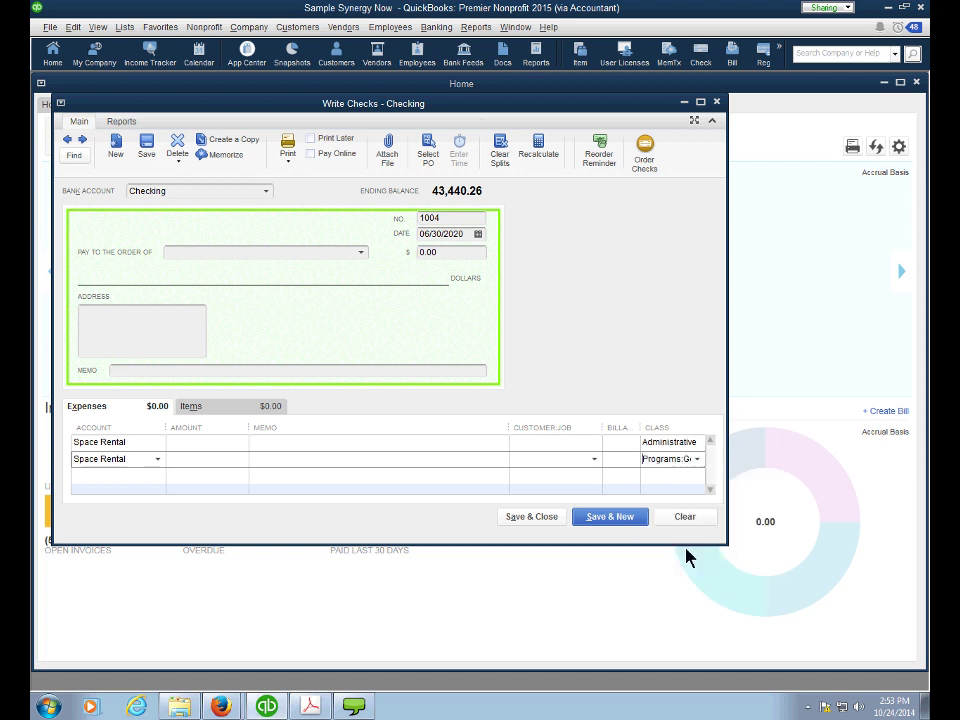
left_click(688, 520)
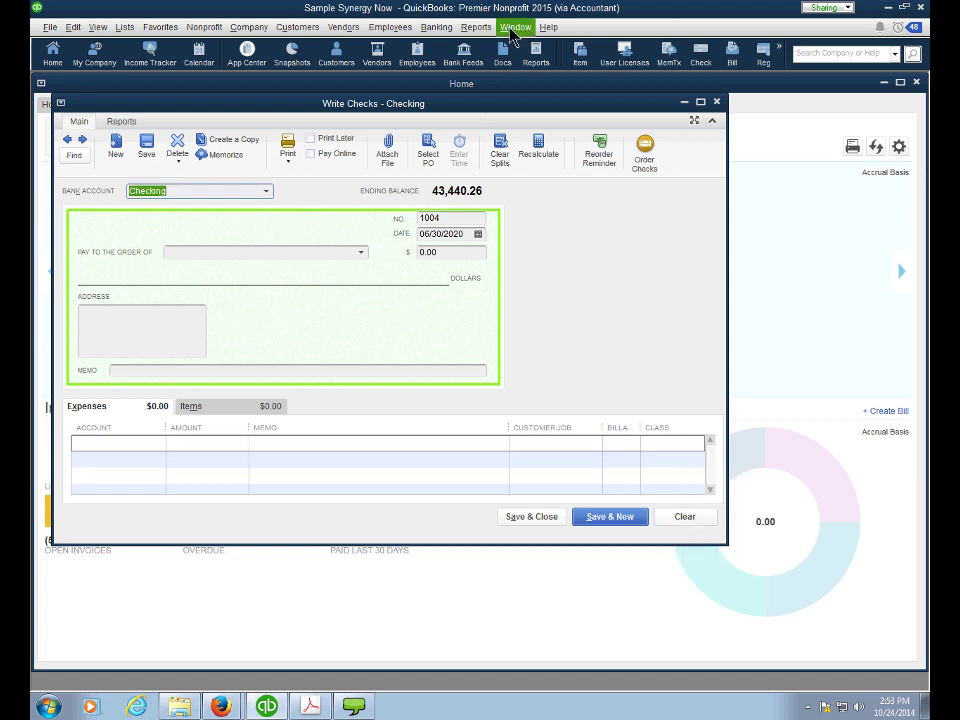
Run Profit & Loss by Class for July 2019–June 2020, collapse subaccounts and scroll through it
left_click(474, 28)
mouse_move(503, 146)
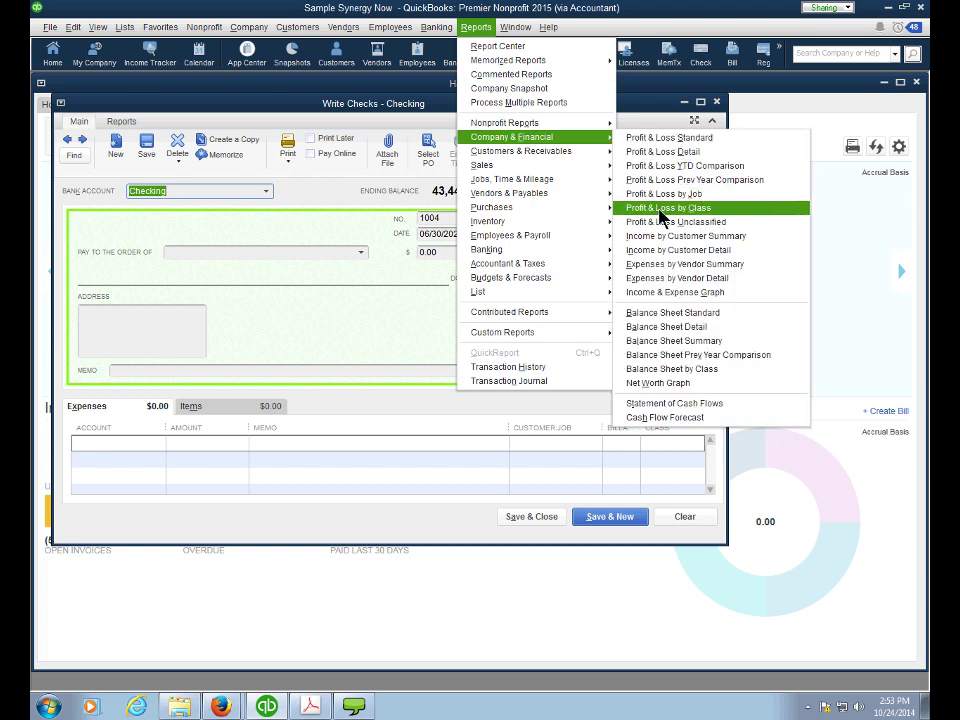
left_click(660, 216)
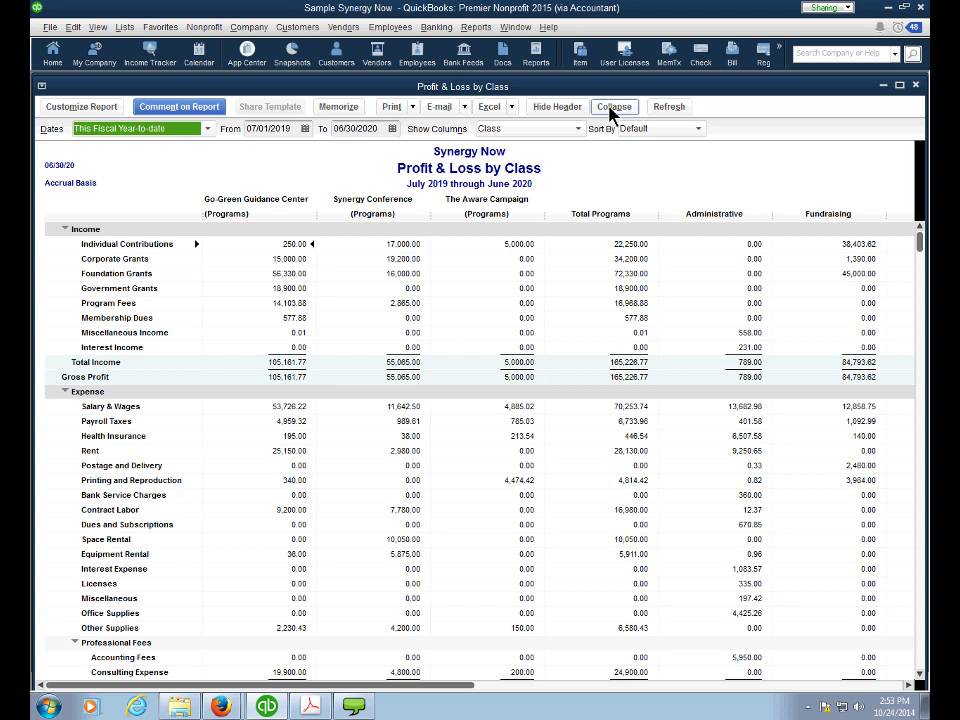
left_click(612, 108)
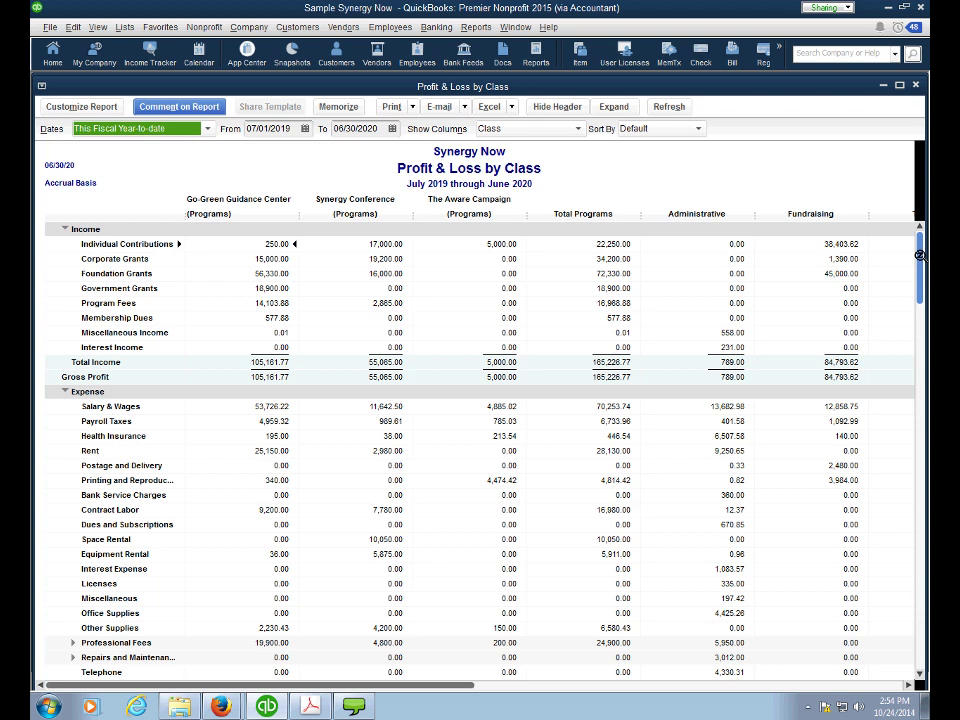
scroll(919, 255, "down", 1)
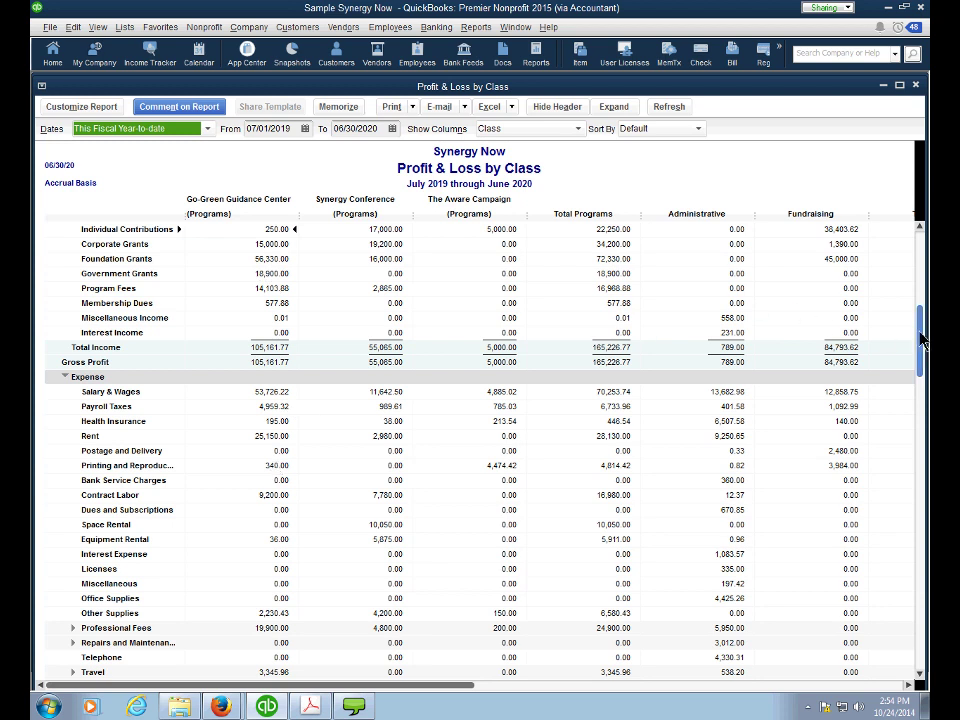
left_click_drag(921, 340, 921, 620)
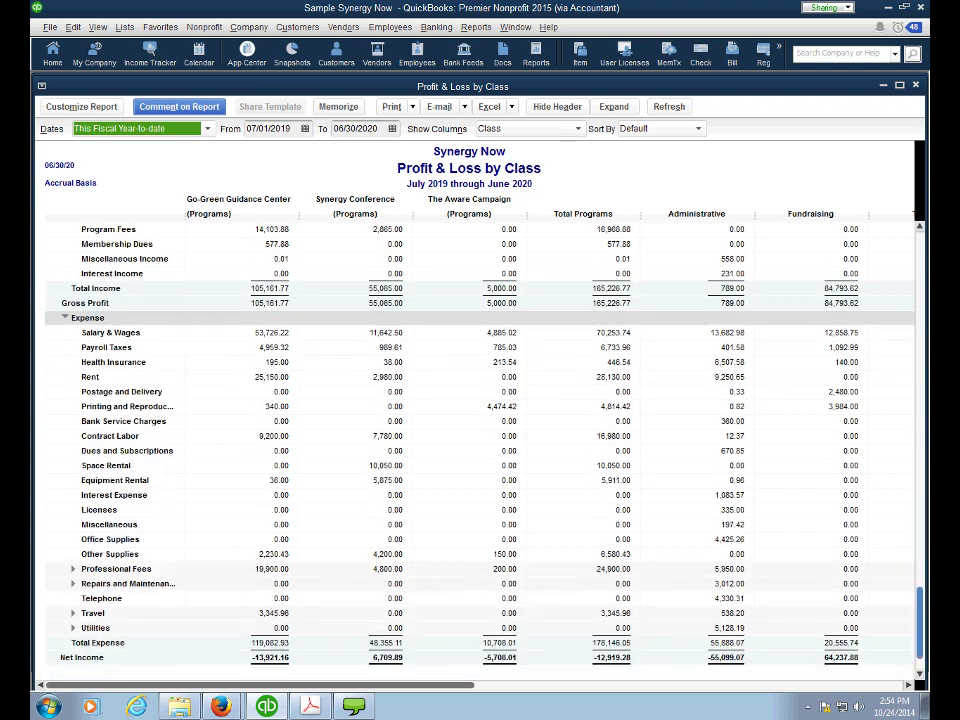
scroll(890, 305, "up", 2)
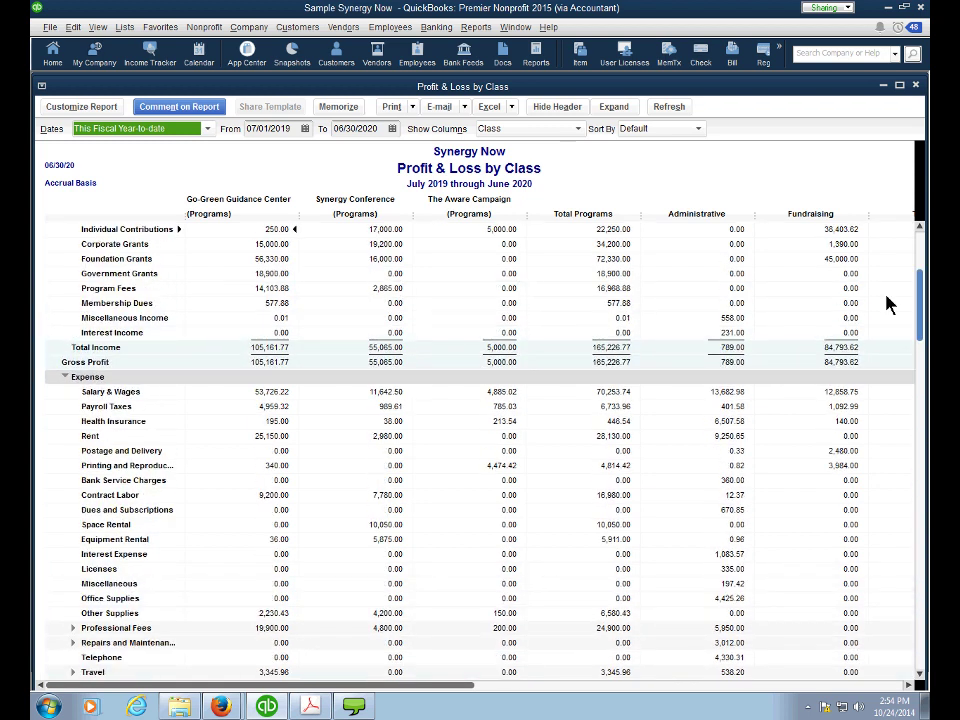
scroll(850, 340, "up", 1)
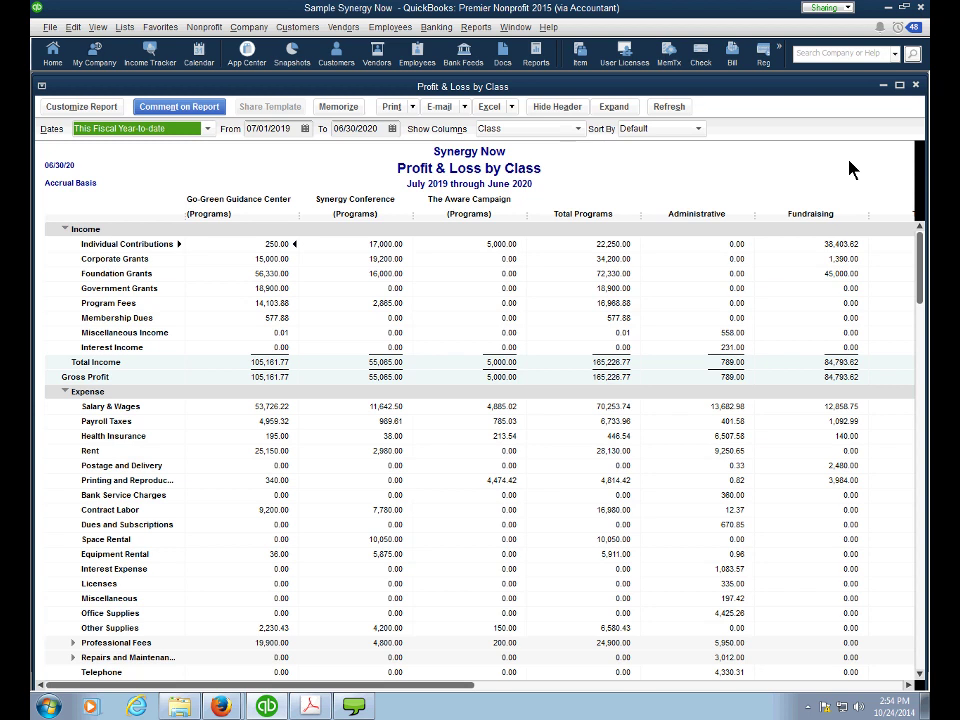
Close the Profit & Loss by Class report and the blank Write Checks window
left_click(915, 85)
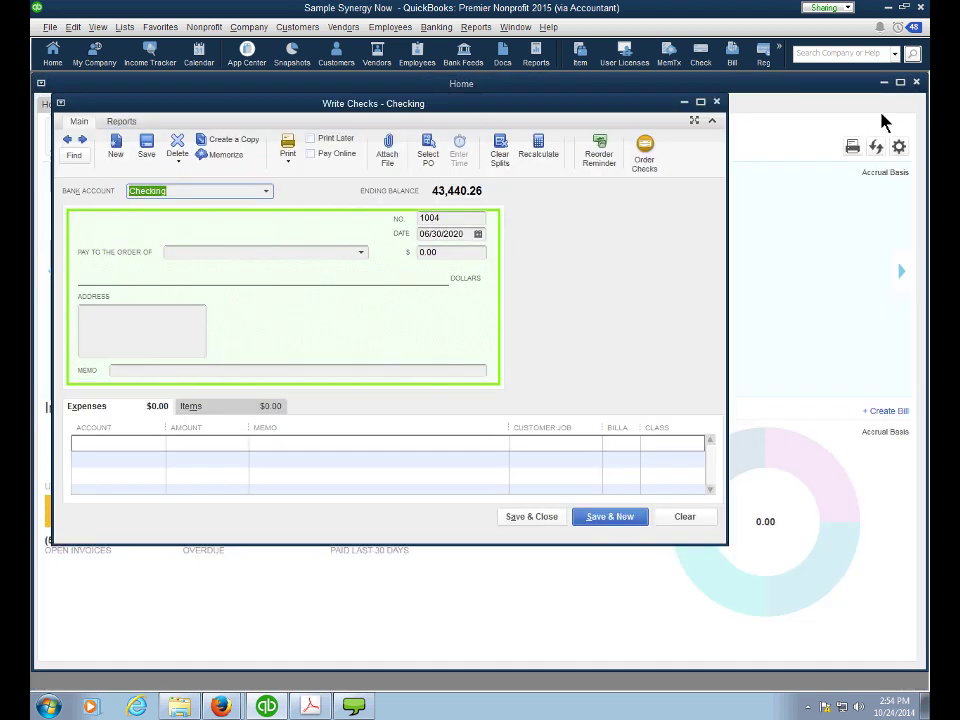
left_click(717, 103)
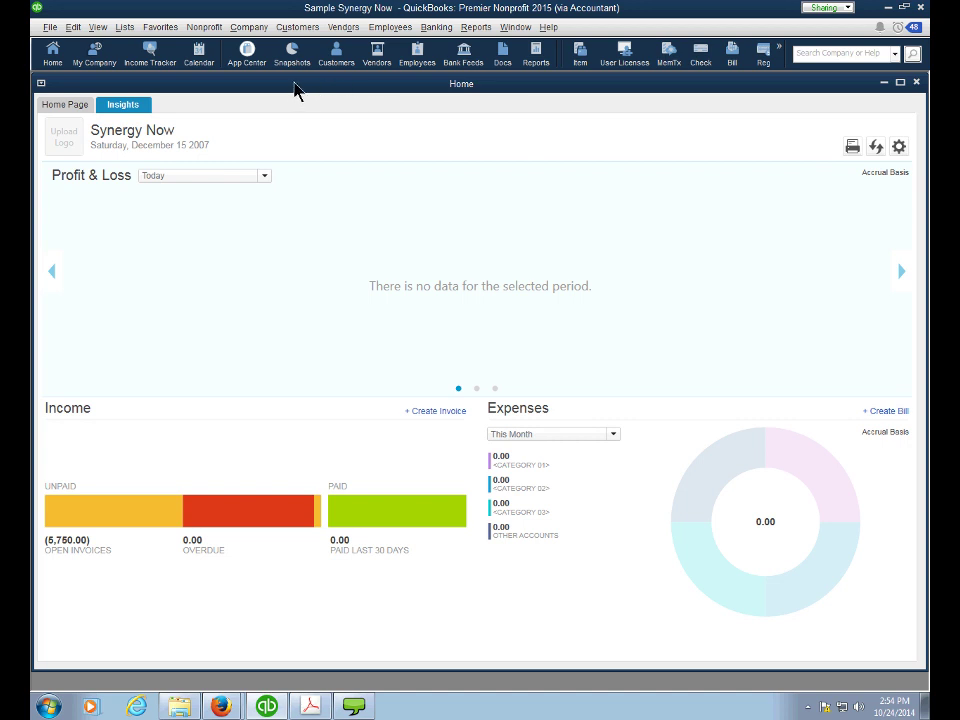
Open Set Up Budgets from Planning & Budgeting and start a new budget
left_click(240, 32)
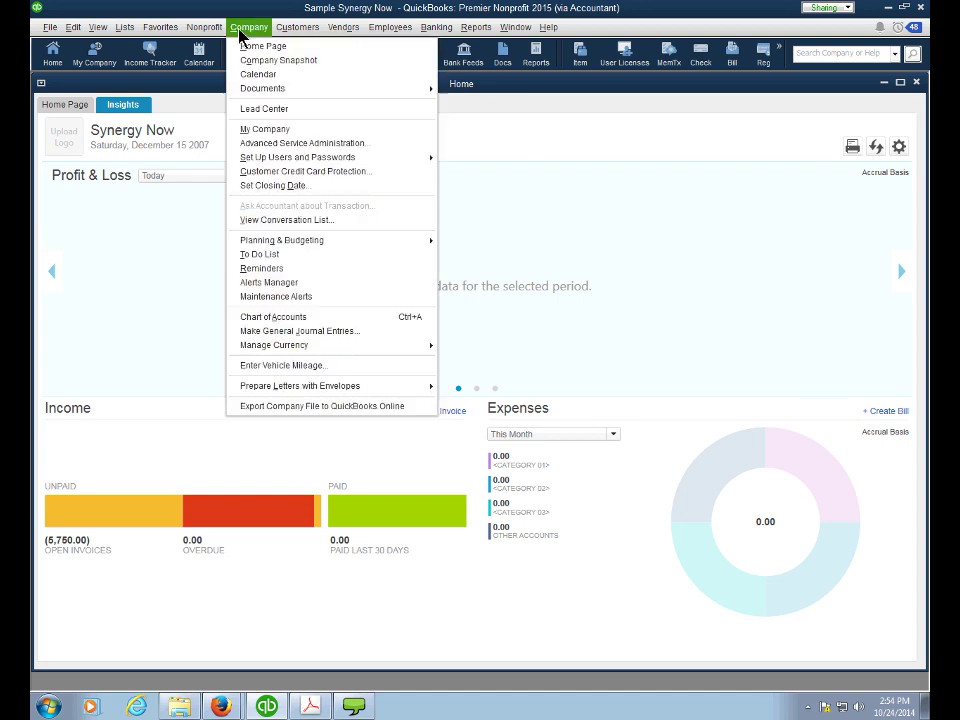
mouse_move(274, 250)
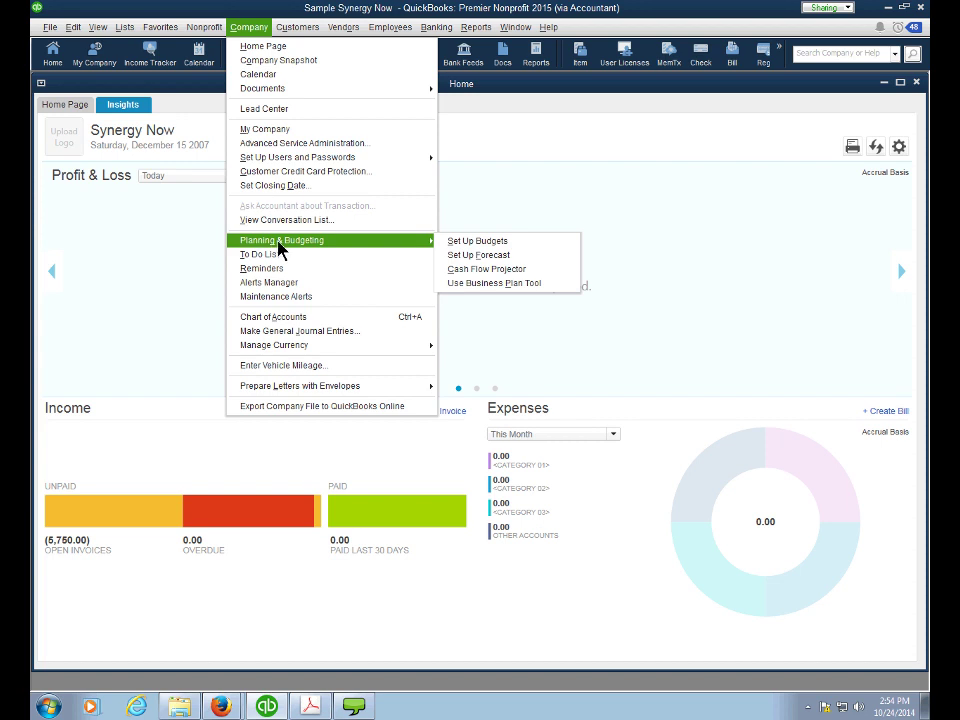
left_click(452, 244)
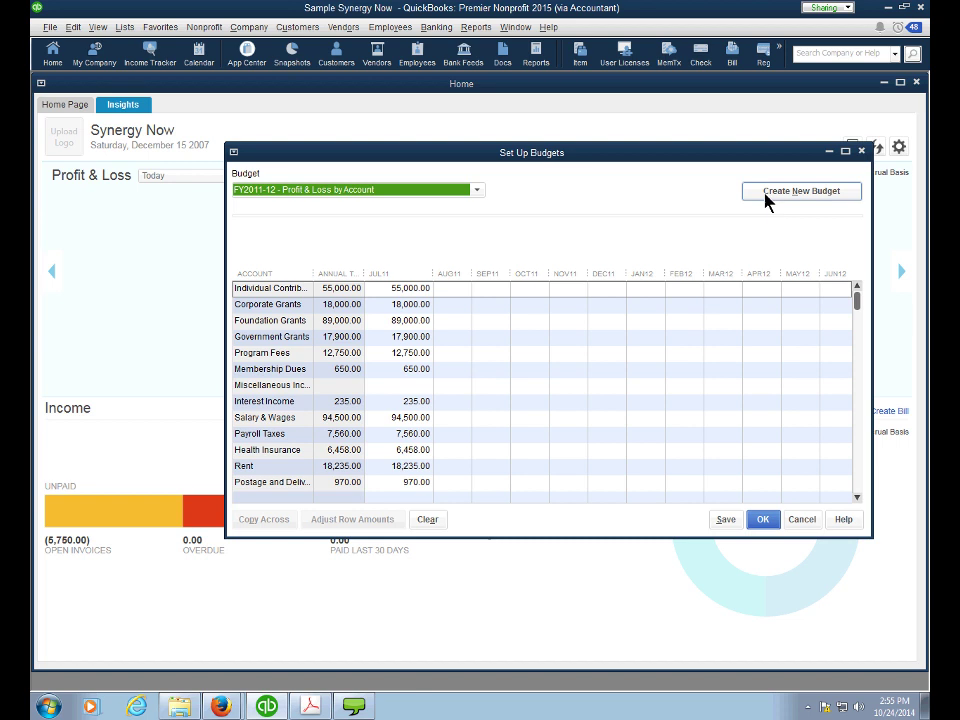
left_click(771, 194)
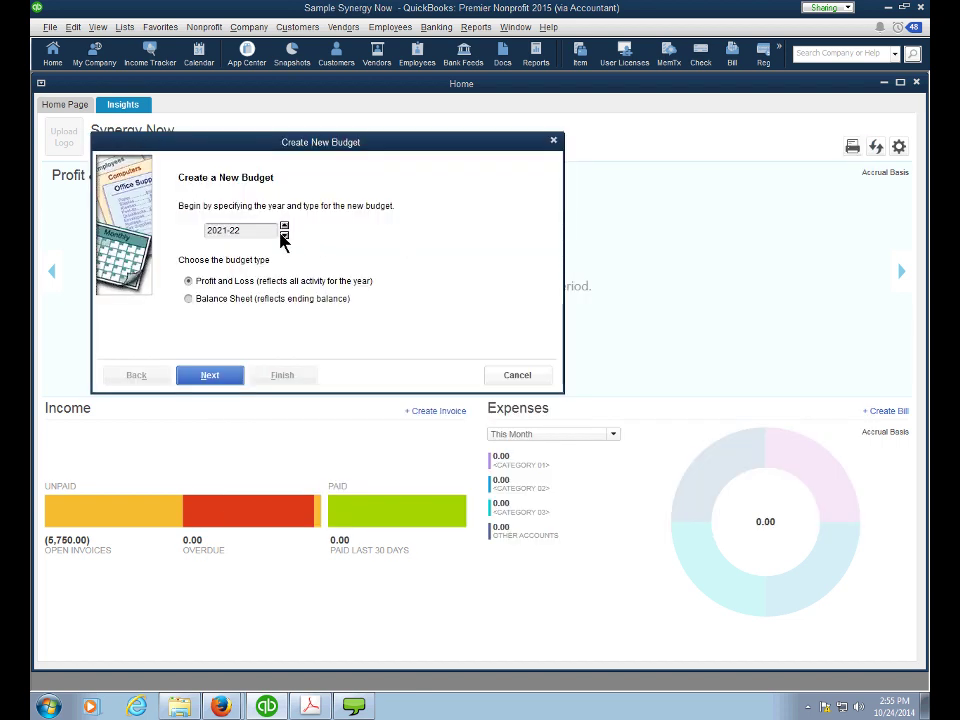
Set the budget year to FY2019-20 with type Profit and Loss, and continue
left_click(284, 235)
left_click(284, 235)
left_click(284, 234)
left_click(284, 226)
left_click(193, 299)
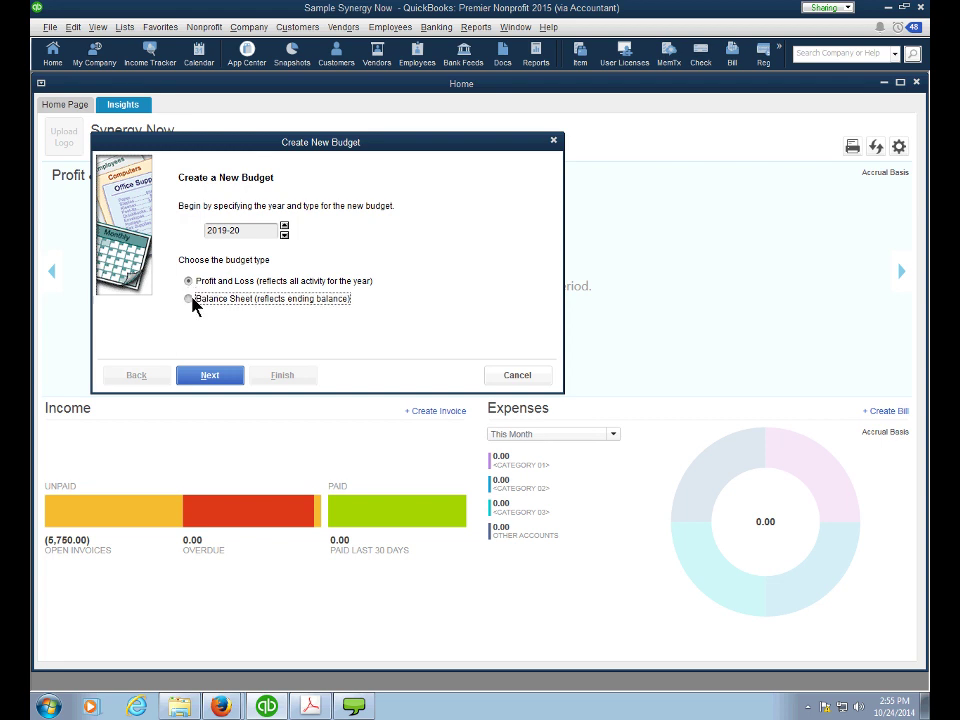
left_click(189, 281)
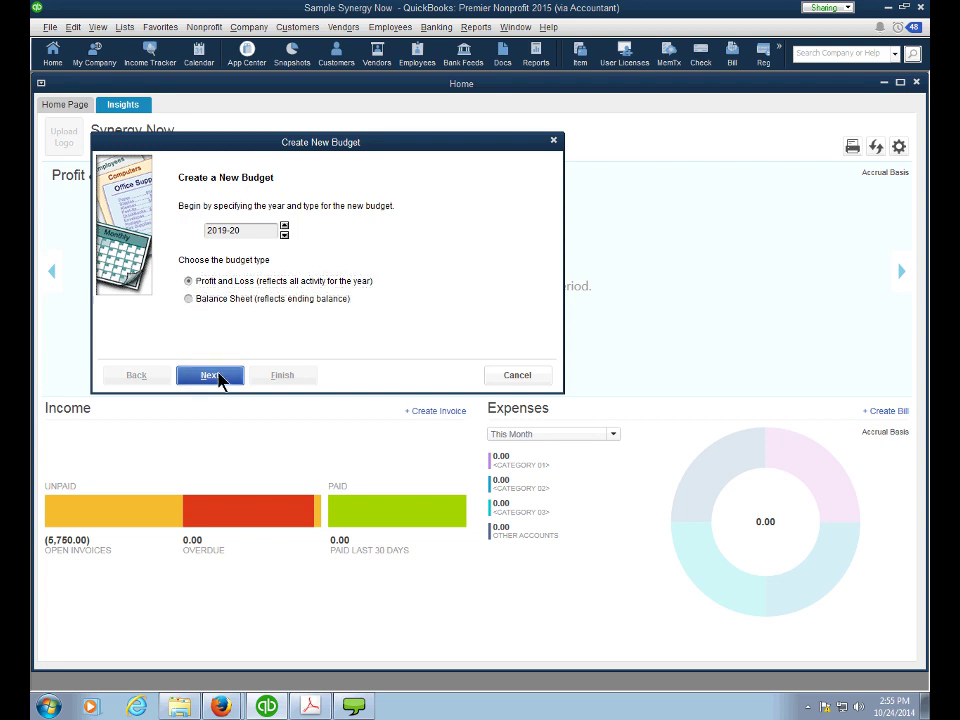
left_click(210, 375)
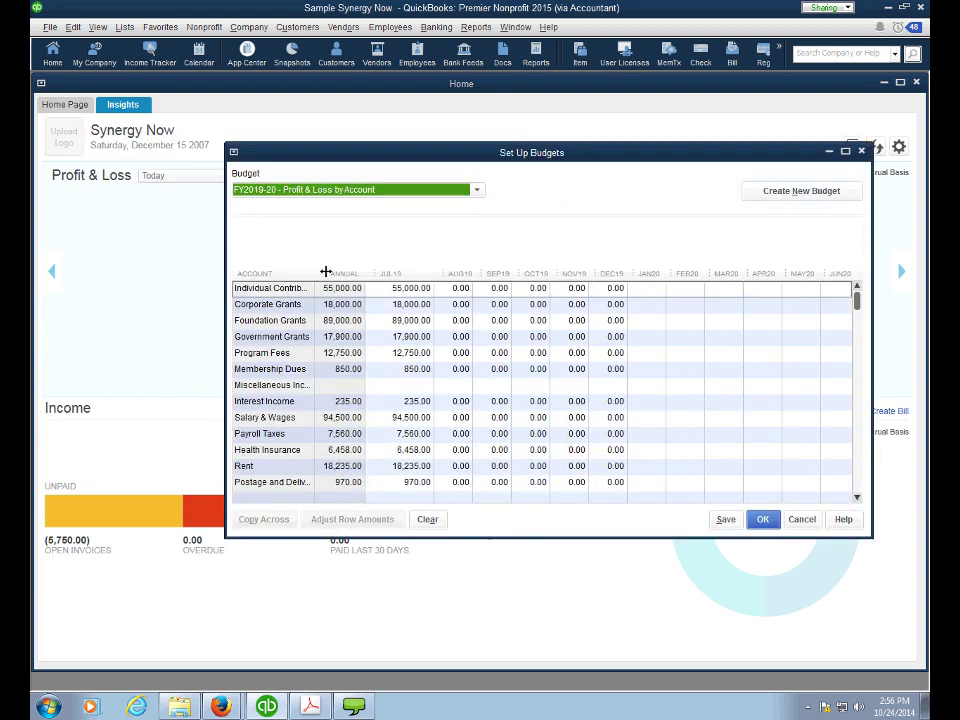
Widen the ACCOUNT and ANNUAL columns and review the July budget amounts
left_click_drag(325, 272, 364, 272)
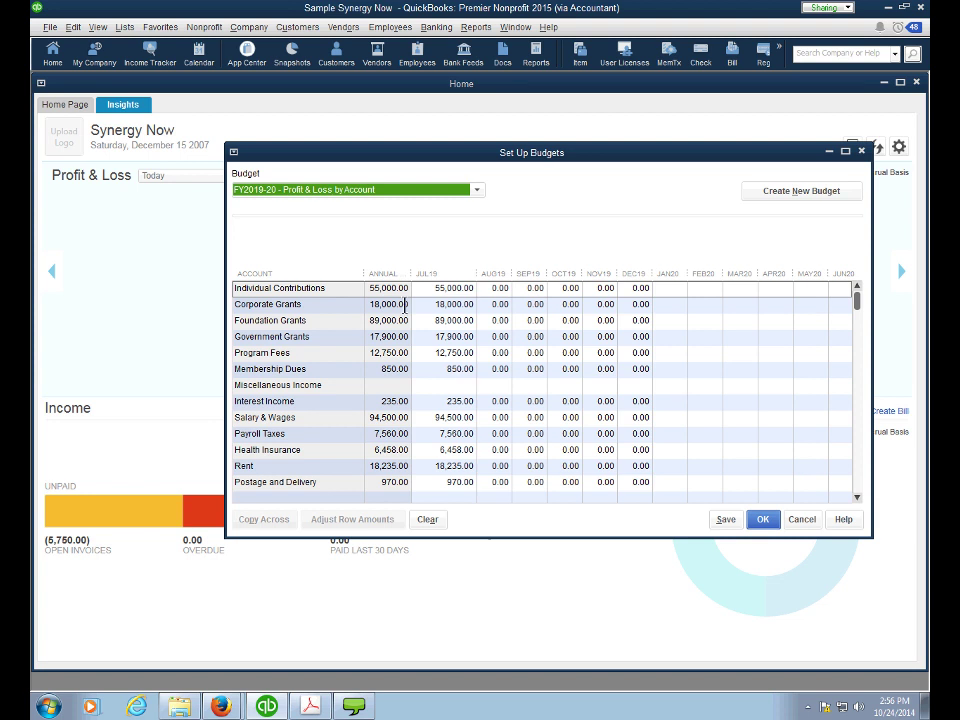
left_click_drag(410, 274, 424, 274)
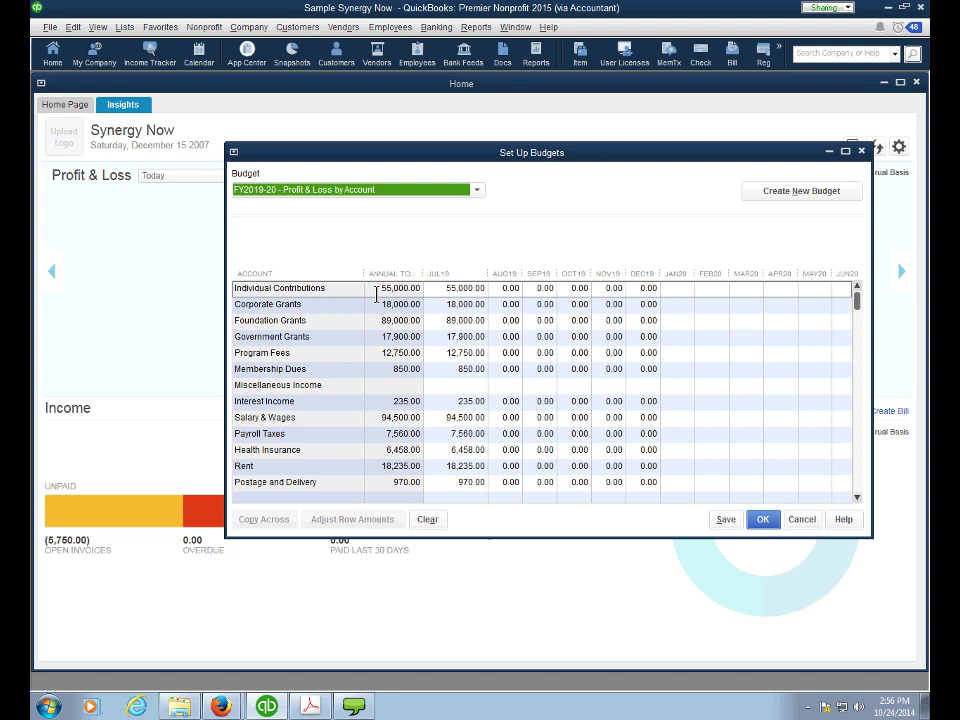
left_click(377, 291)
key("Down")
key("Down")
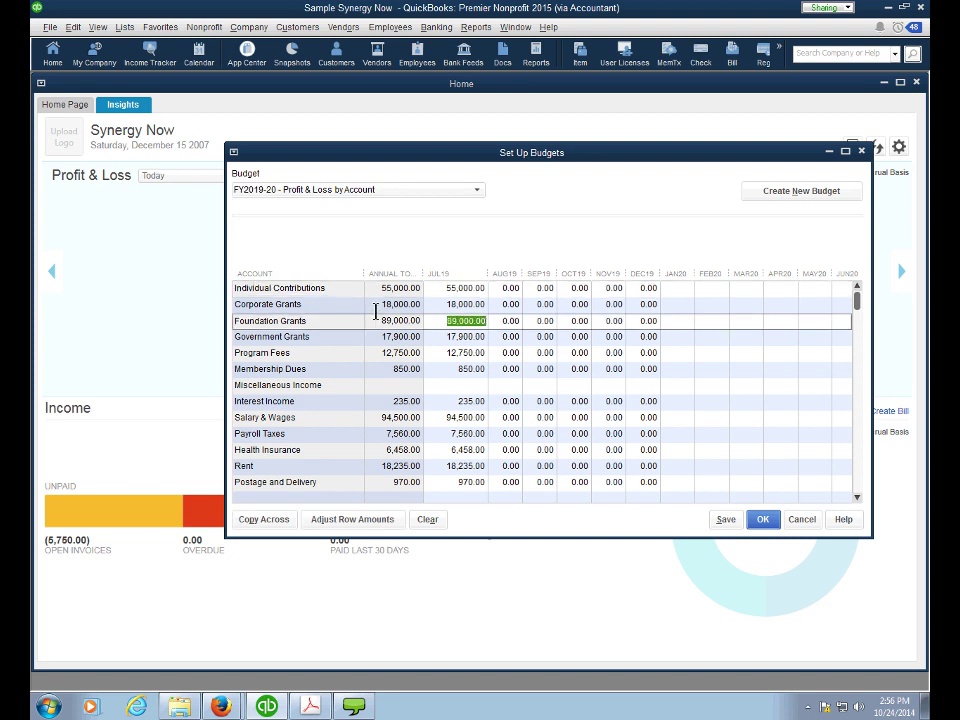
key("Up")
key("Up")
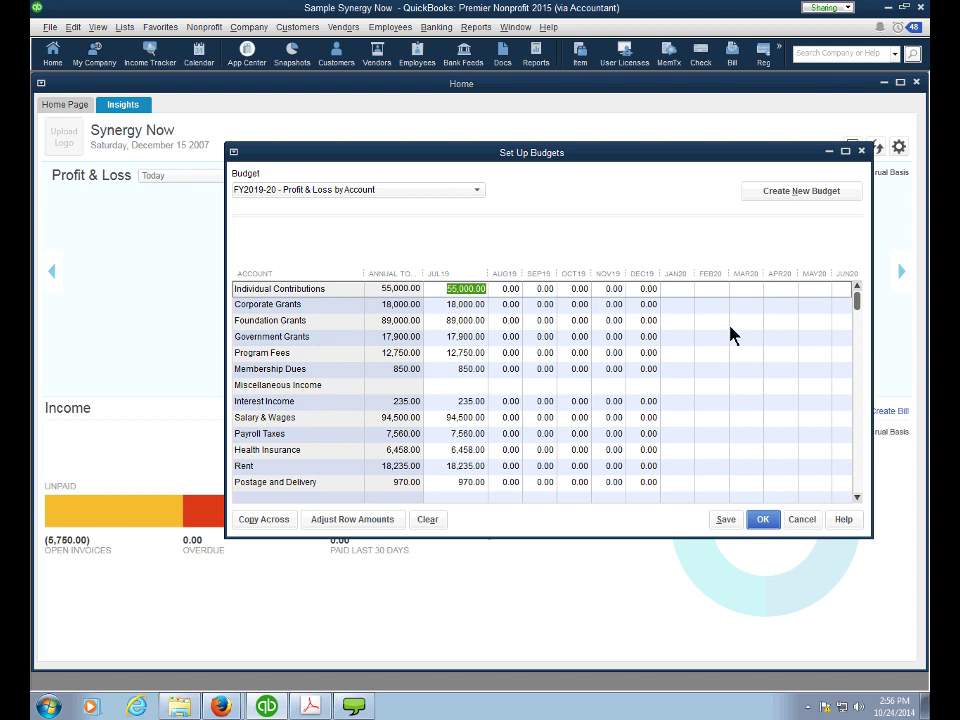
Save the FY2019-20 budget and close Set Up Budgets
left_click(718, 519)
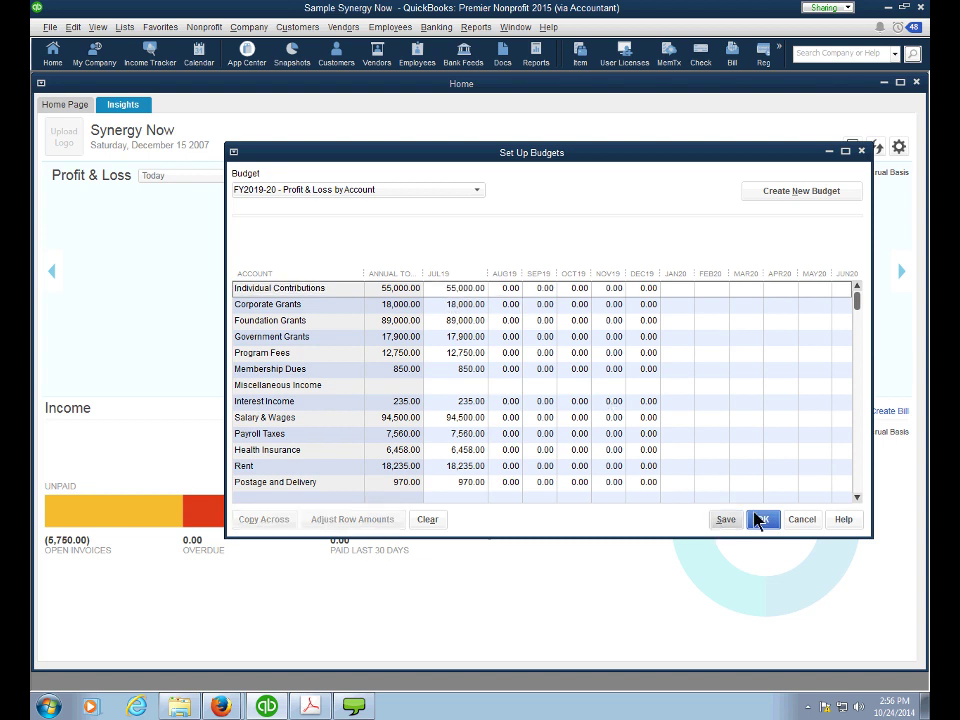
left_click(764, 521)
left_click(474, 28)
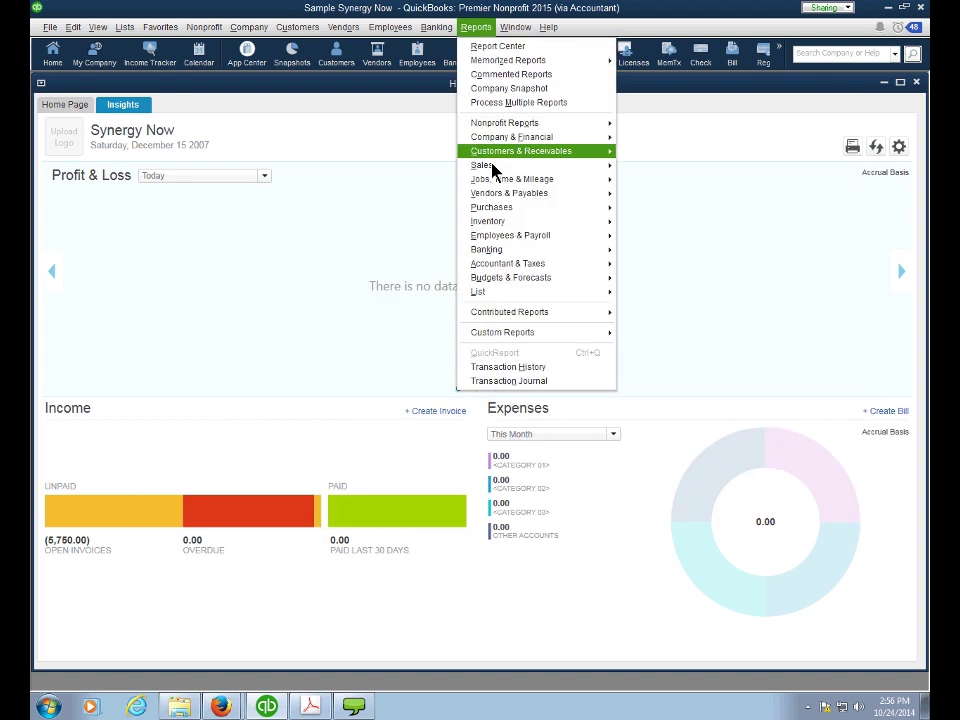
Generate the Budget Overview report for the FY2019-20 Profit & Loss budget
mouse_move(606, 278)
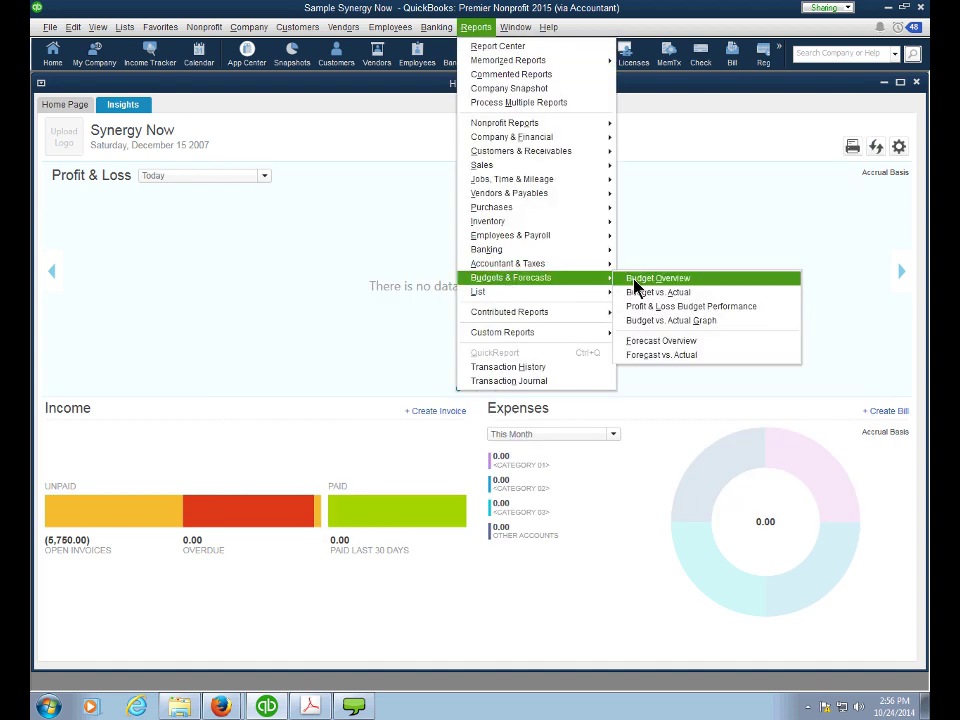
left_click(635, 283)
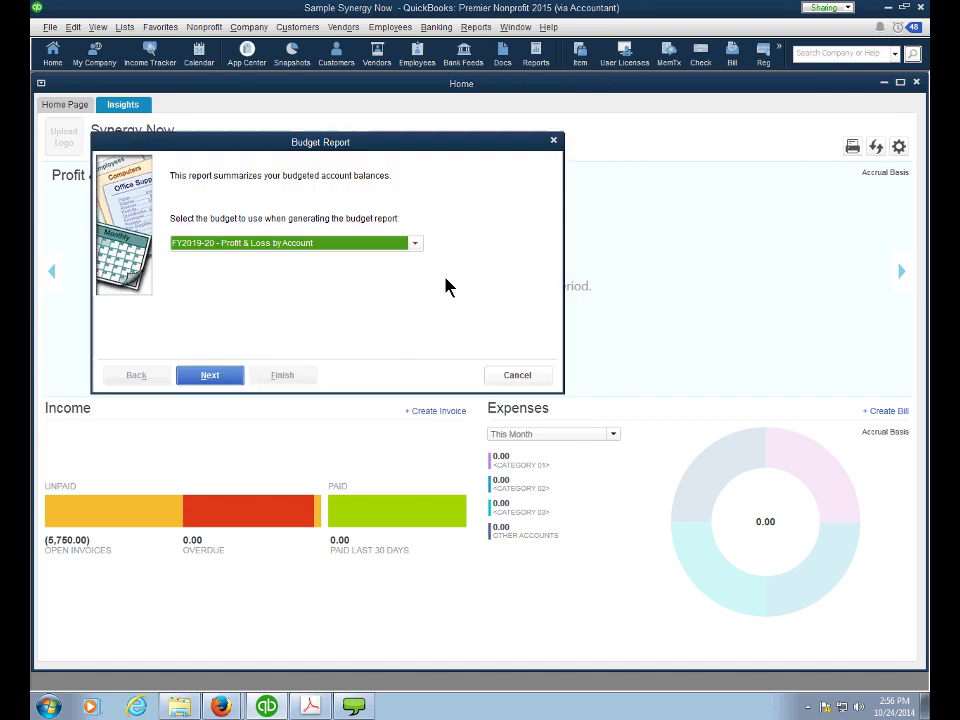
left_click(238, 380)
left_click(238, 380)
left_click(279, 380)
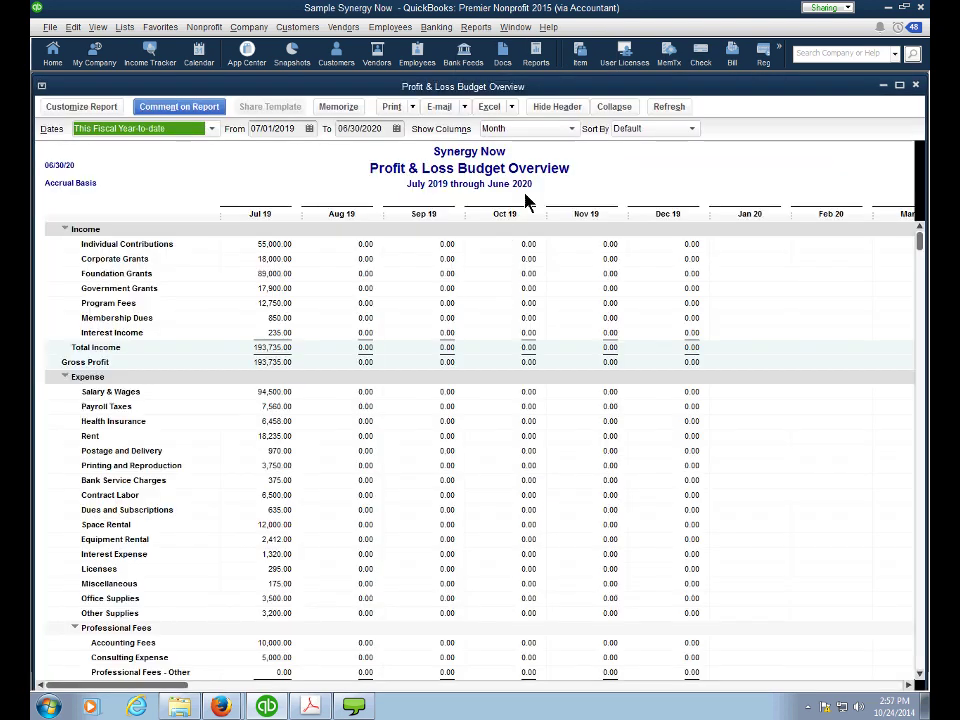
Show the overview as a single Total only column (193,735.00 income), then close it
left_click(572, 129)
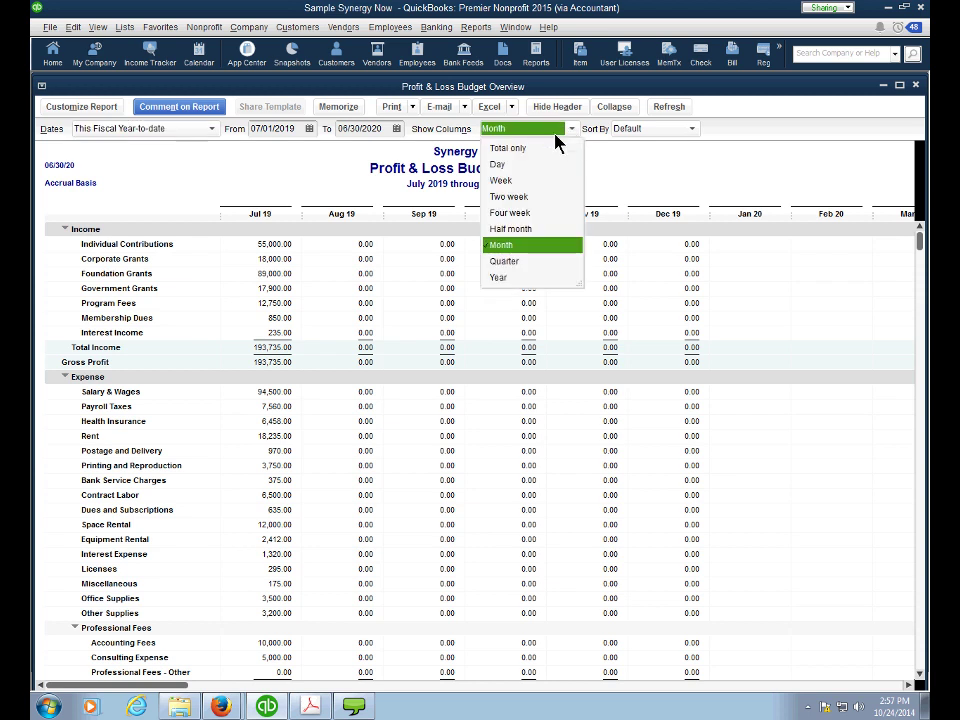
left_click(521, 150)
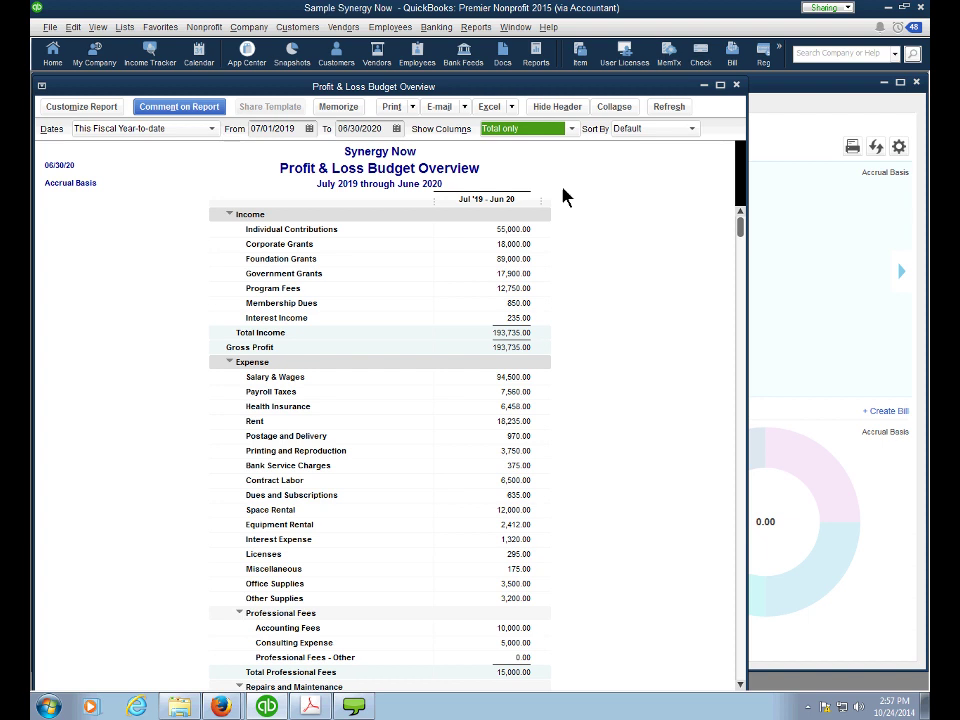
left_click(736, 85)
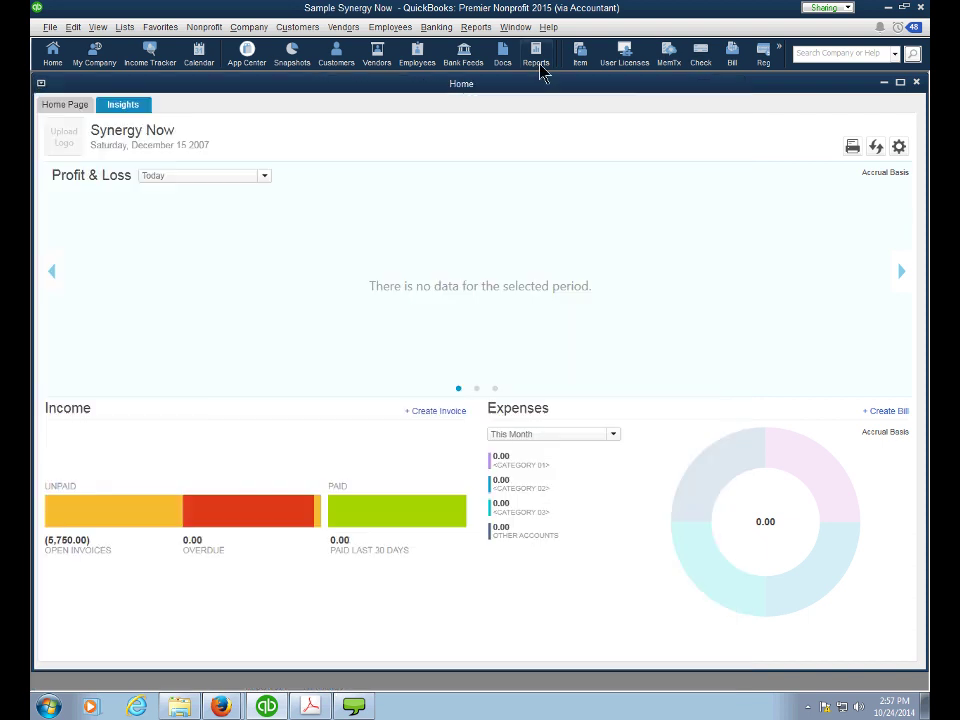
left_click(475, 27)
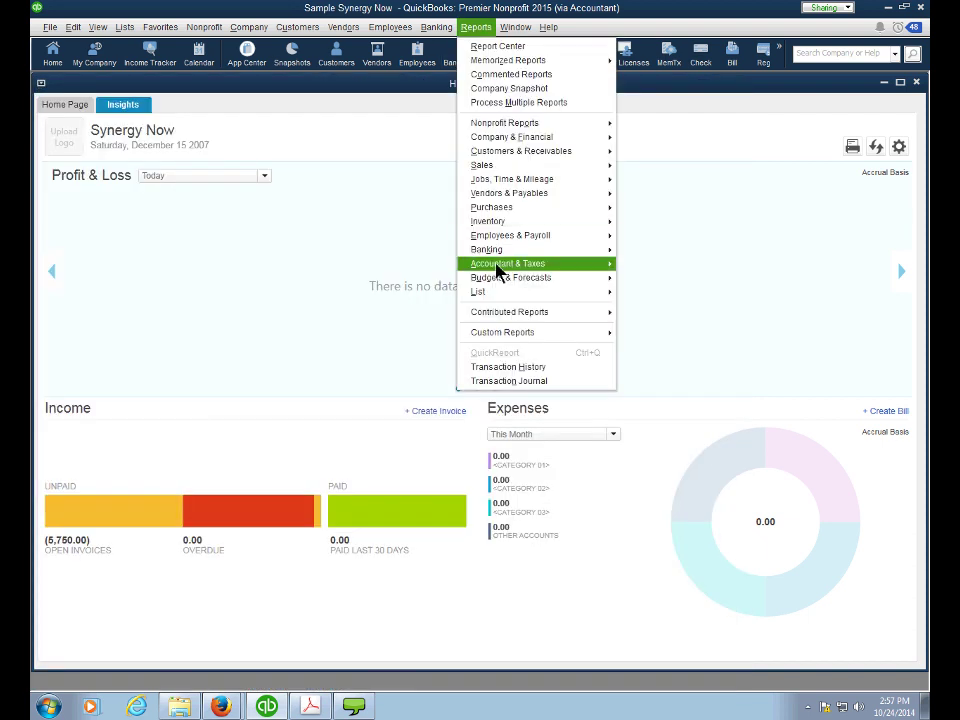
Run Budget vs. Actual for the FY2019-20 budget with the default layout
mouse_move(530, 280)
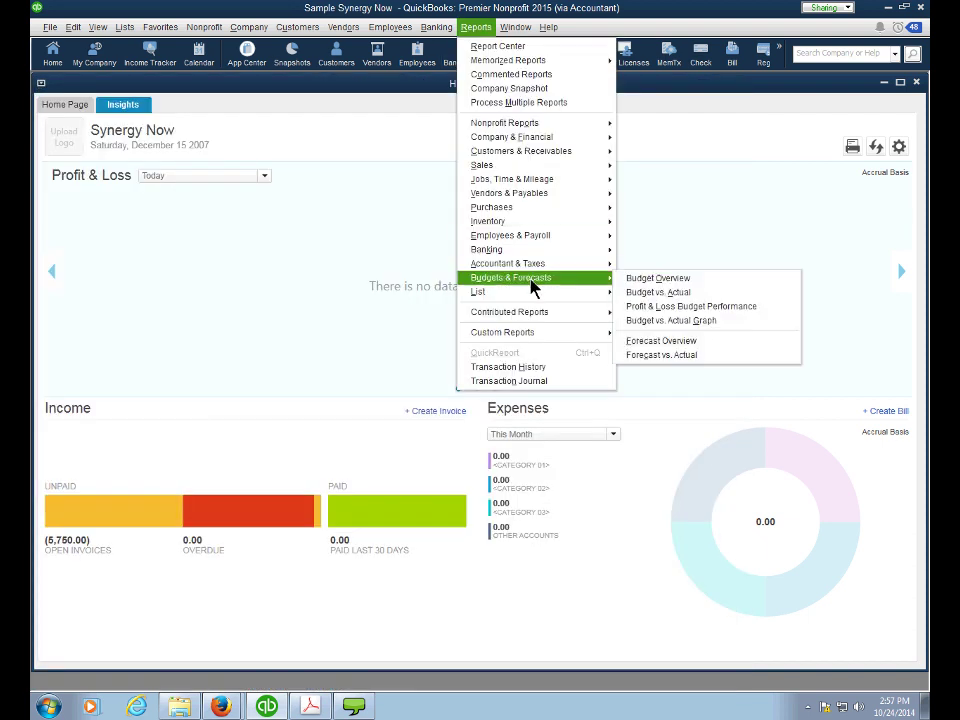
left_click(632, 296)
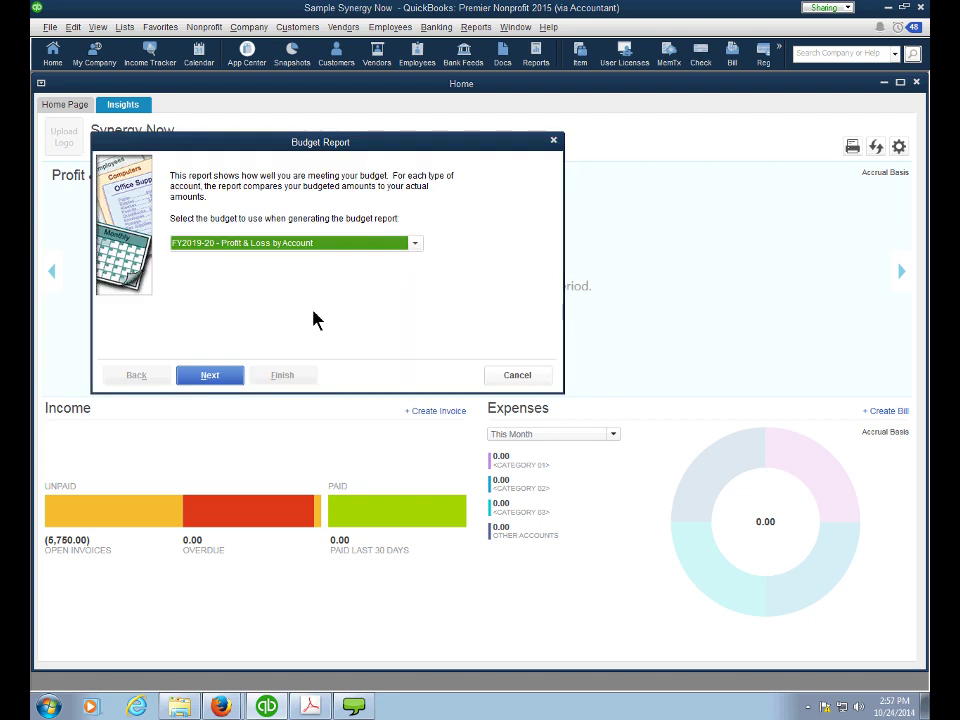
left_click(228, 381)
left_click(230, 381)
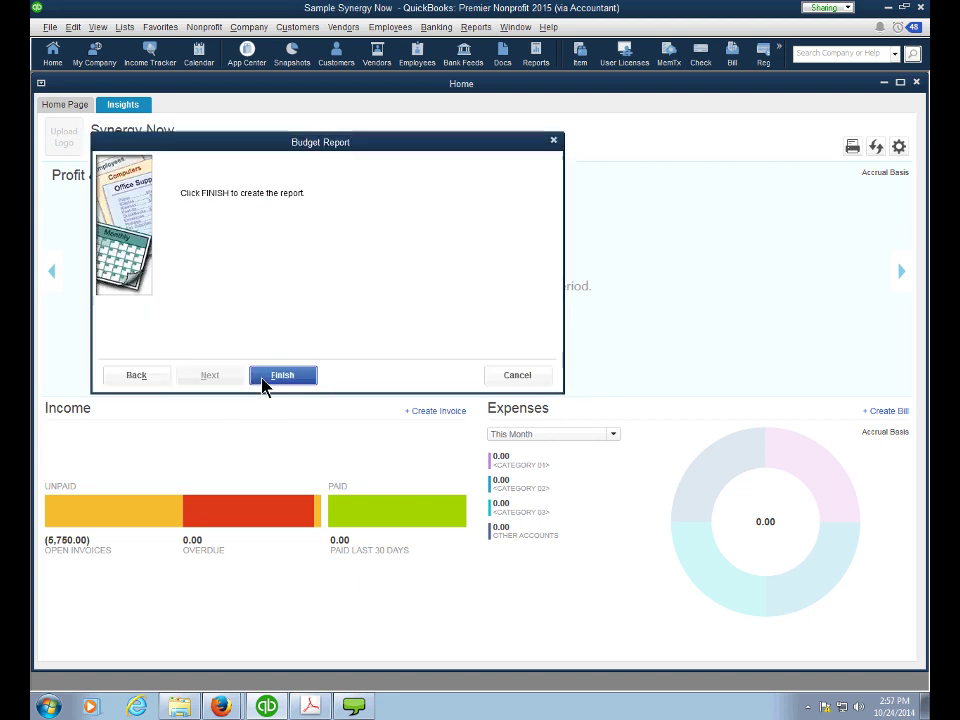
left_click(265, 383)
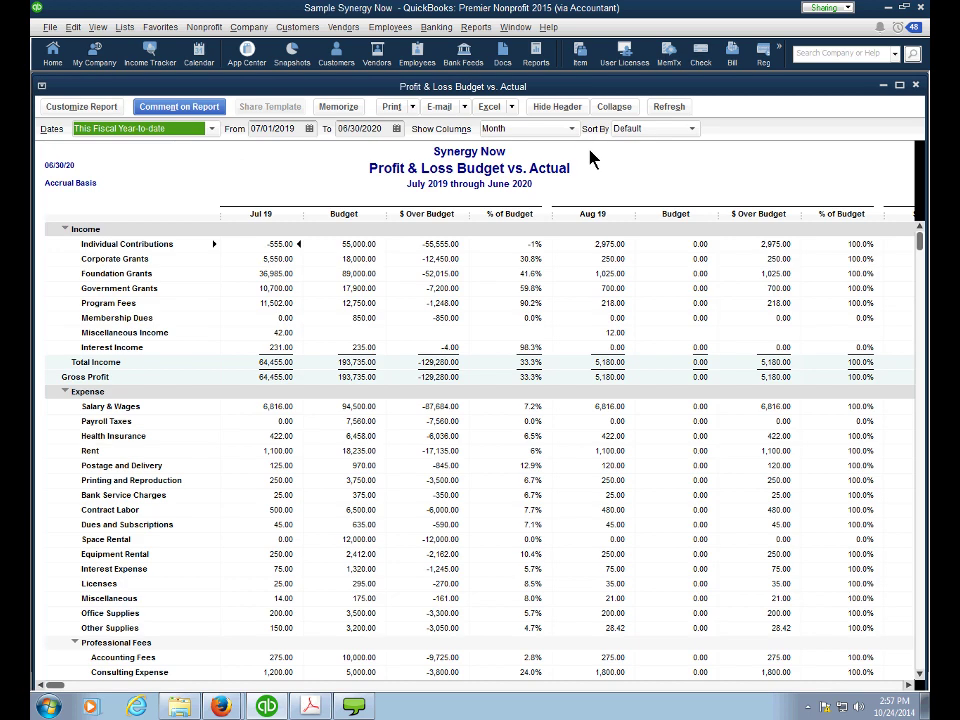
Show Budget vs. Actual as Total only: 250,809.39 actual against 193,735.00 budget
left_click(545, 128)
left_click(531, 150)
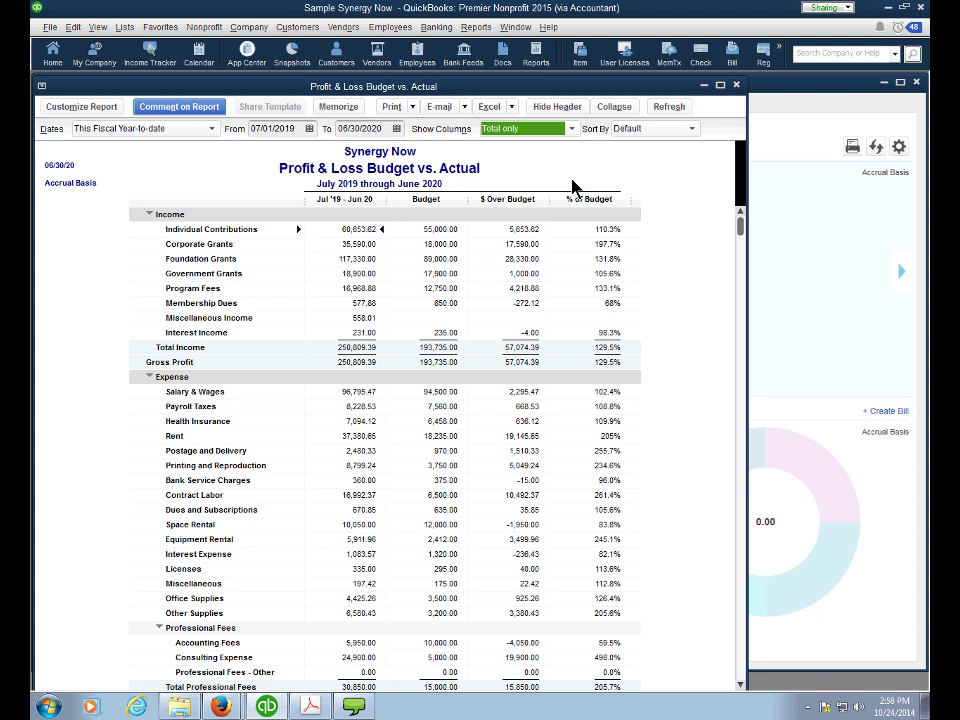
left_click(464, 37)
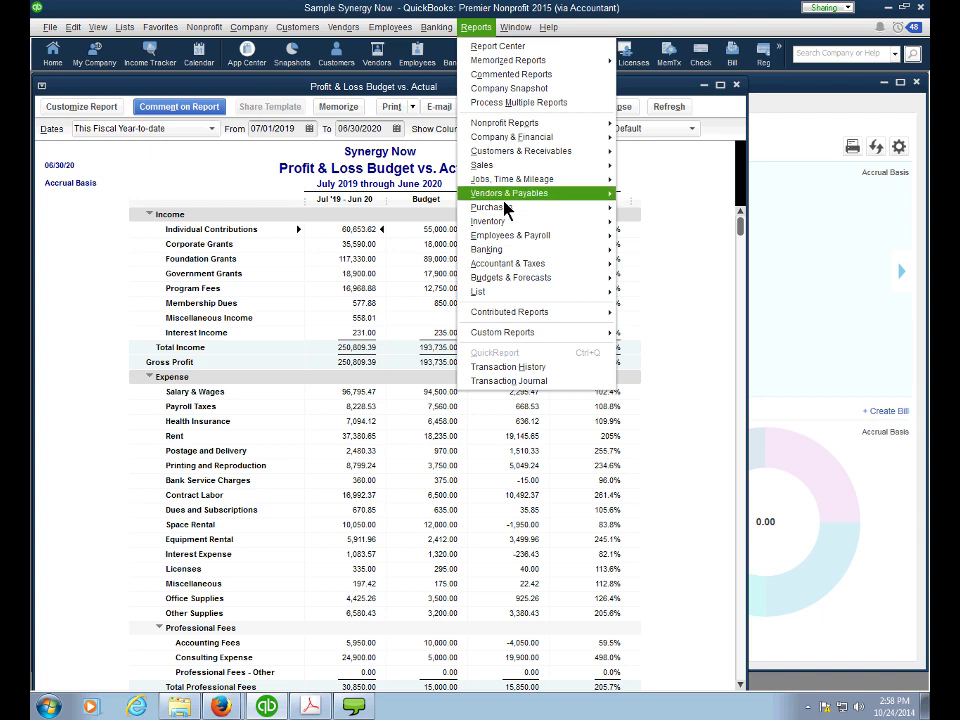
mouse_move(514, 281)
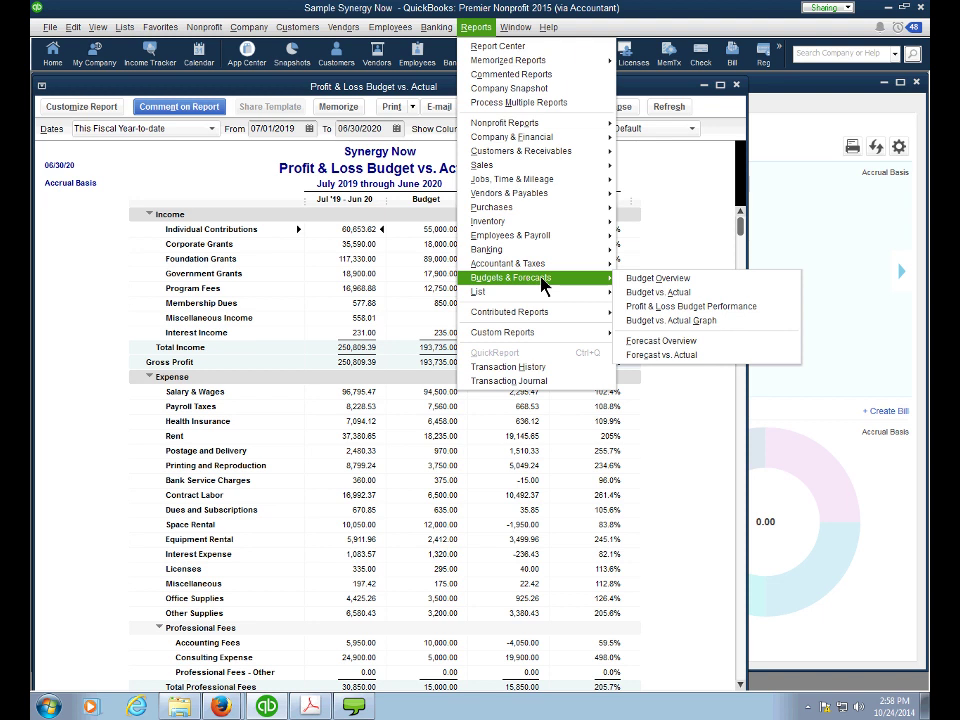
left_click(690, 190)
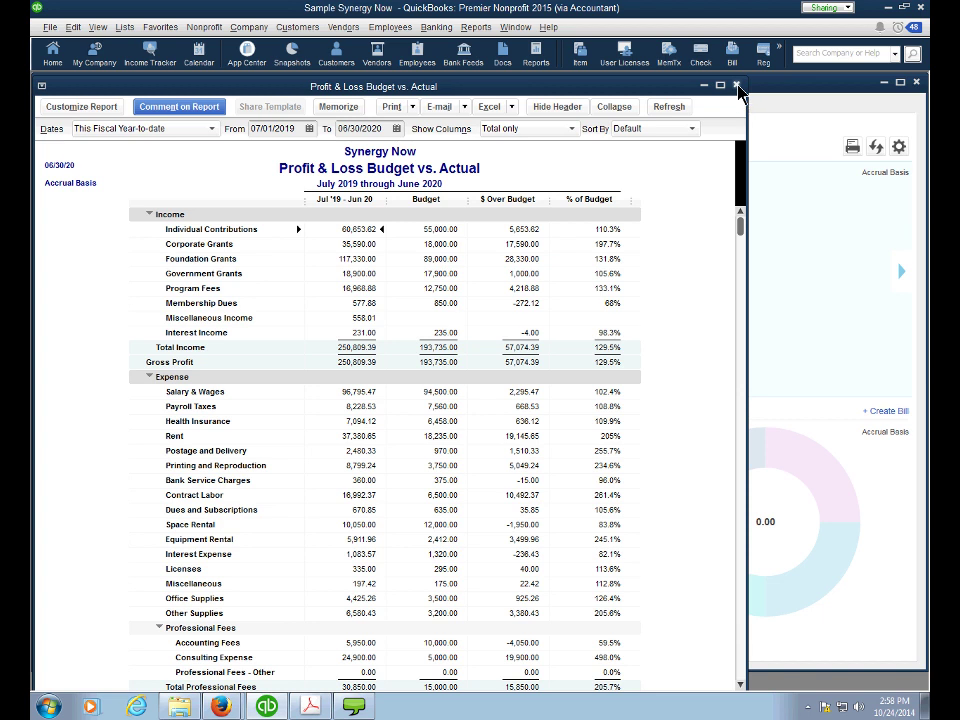
Close Budget vs. Actual, switch the Insights Profit & Loss period to Last Fiscal Year, then show the Home Page
left_click(737, 86)
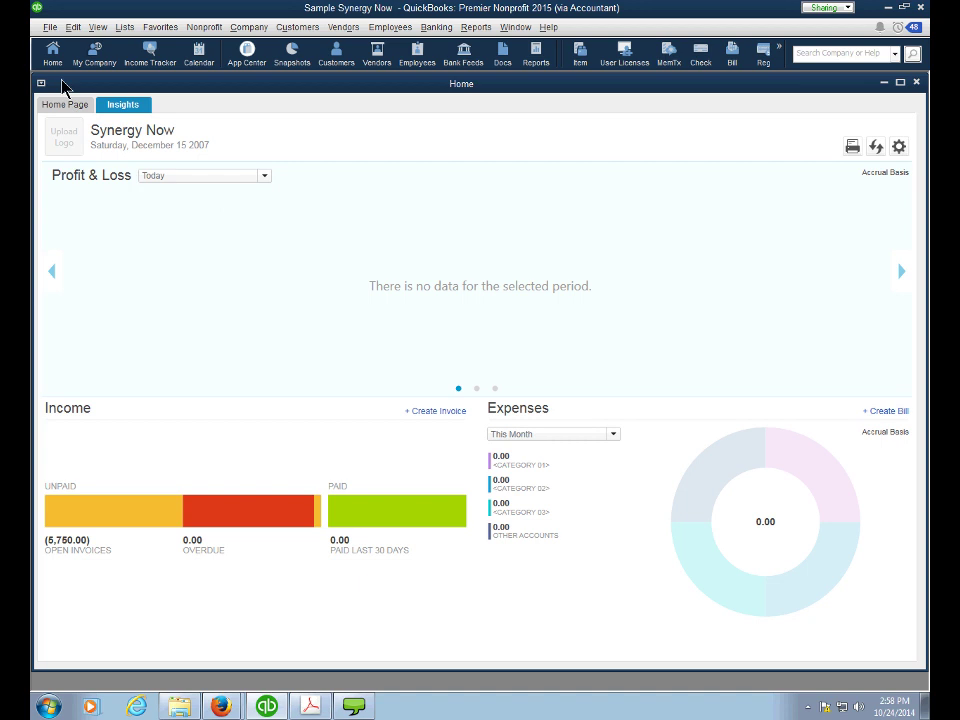
left_click(265, 177)
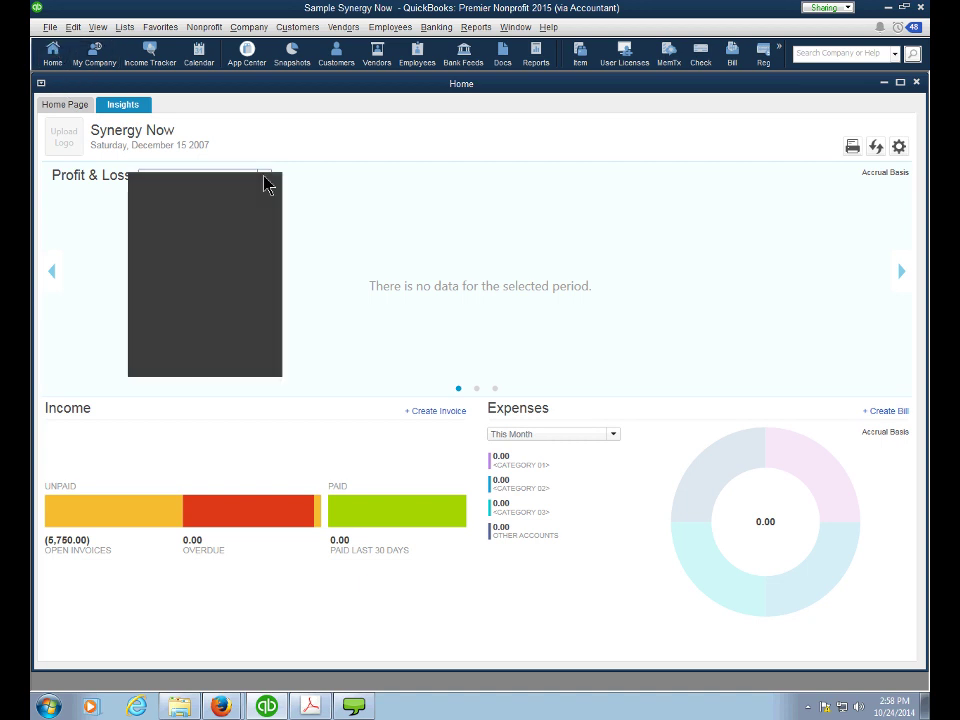
left_click(200, 255)
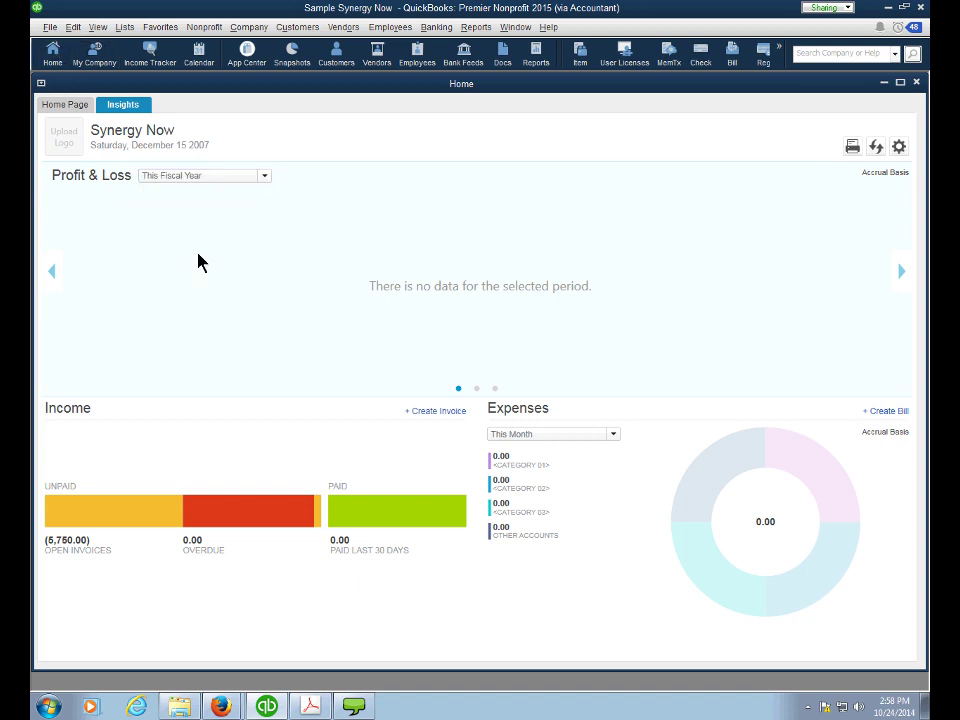
left_click(265, 176)
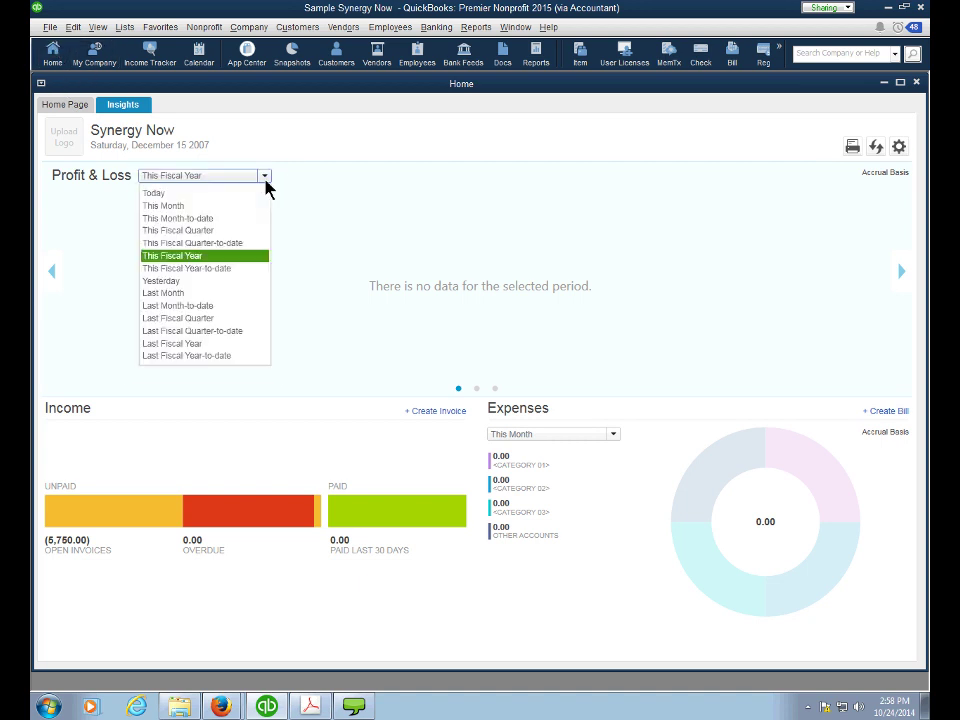
left_click(189, 344)
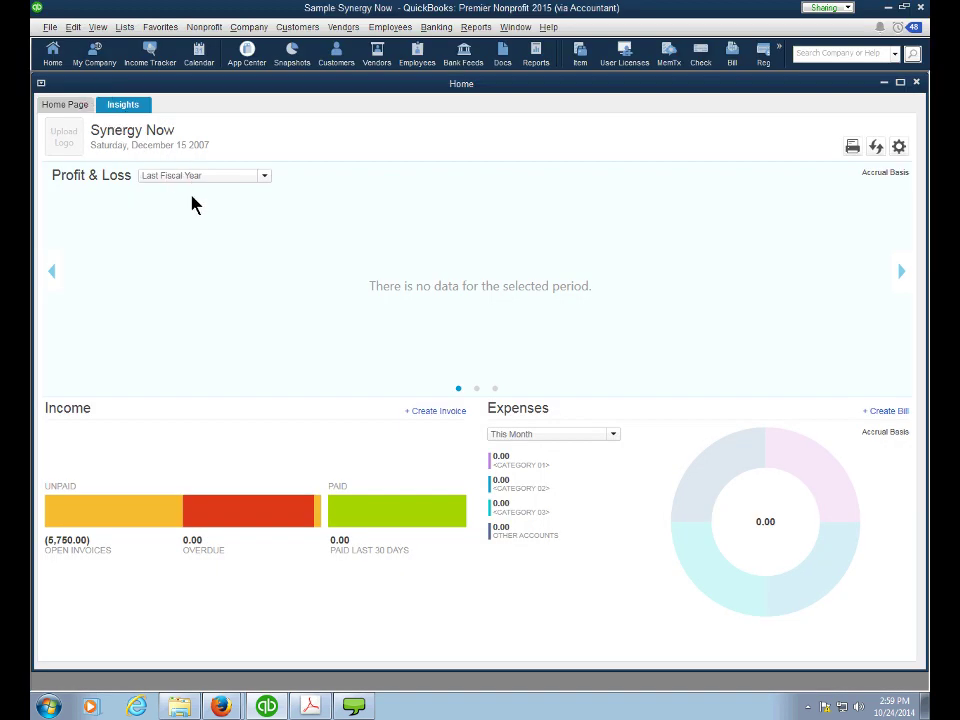
left_click(70, 108)
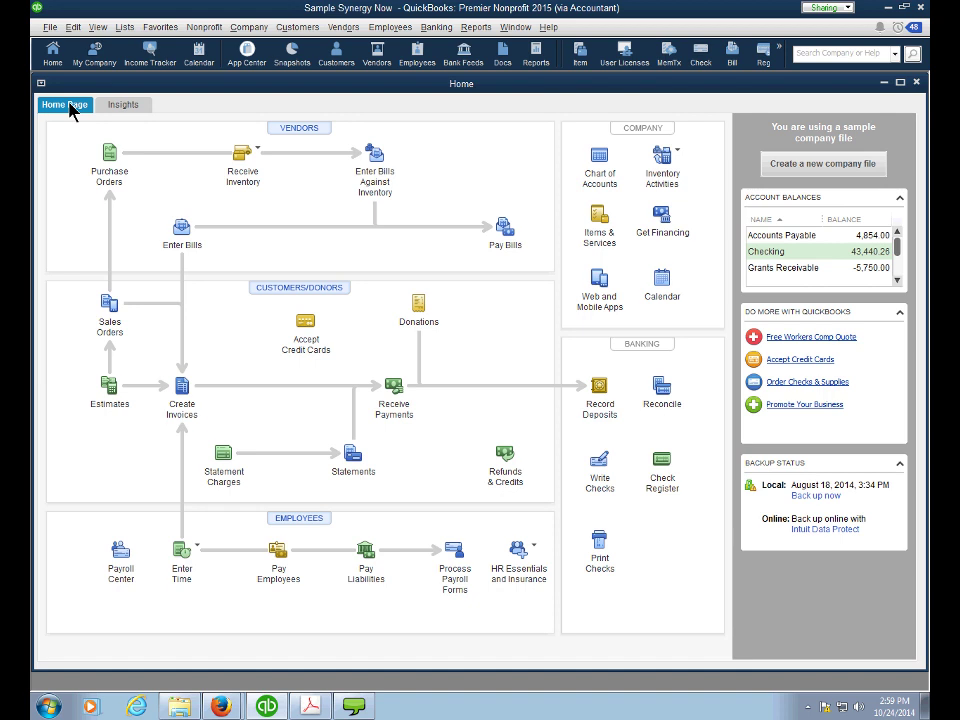
Run Reports > Company & Financial > Profit & Loss Standard, showing June 2020 Total Income 35,307.01
left_click(107, 107)
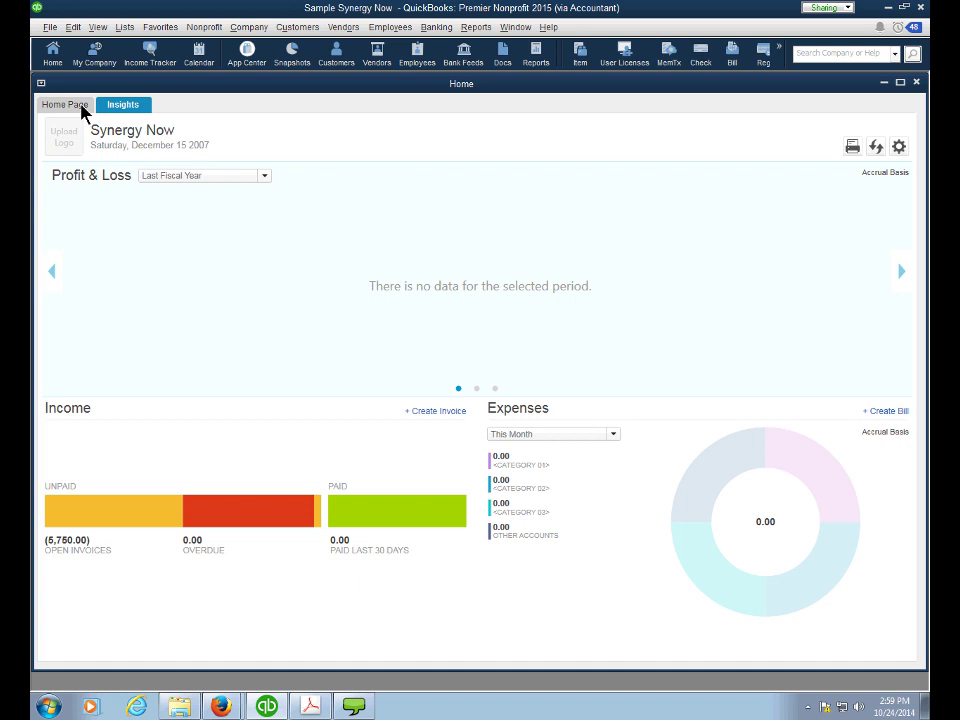
left_click(82, 106)
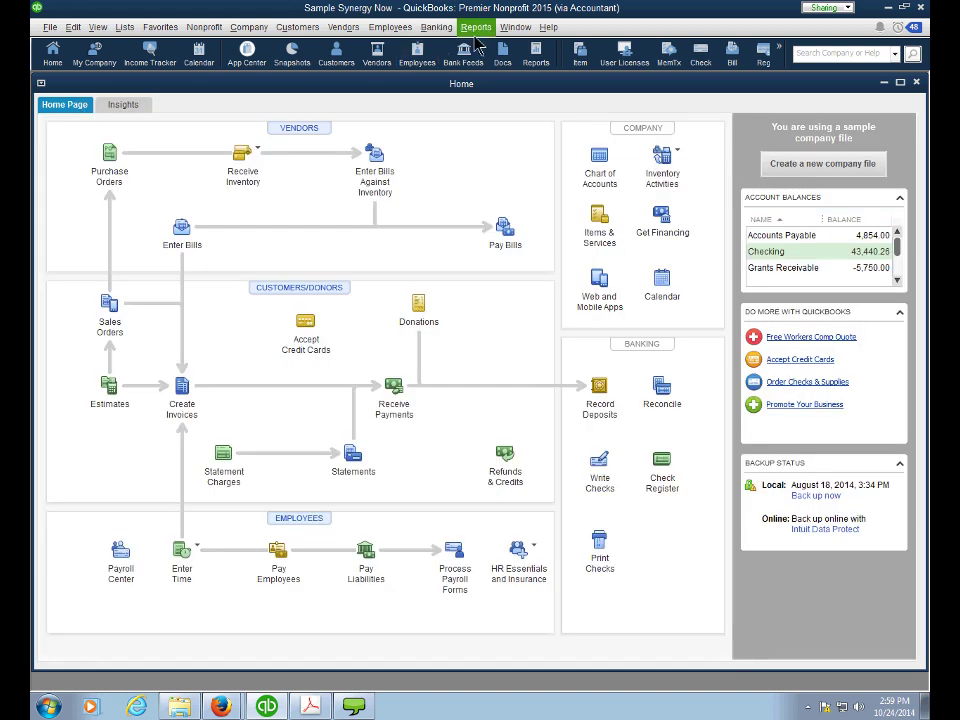
left_click(476, 27)
mouse_move(516, 143)
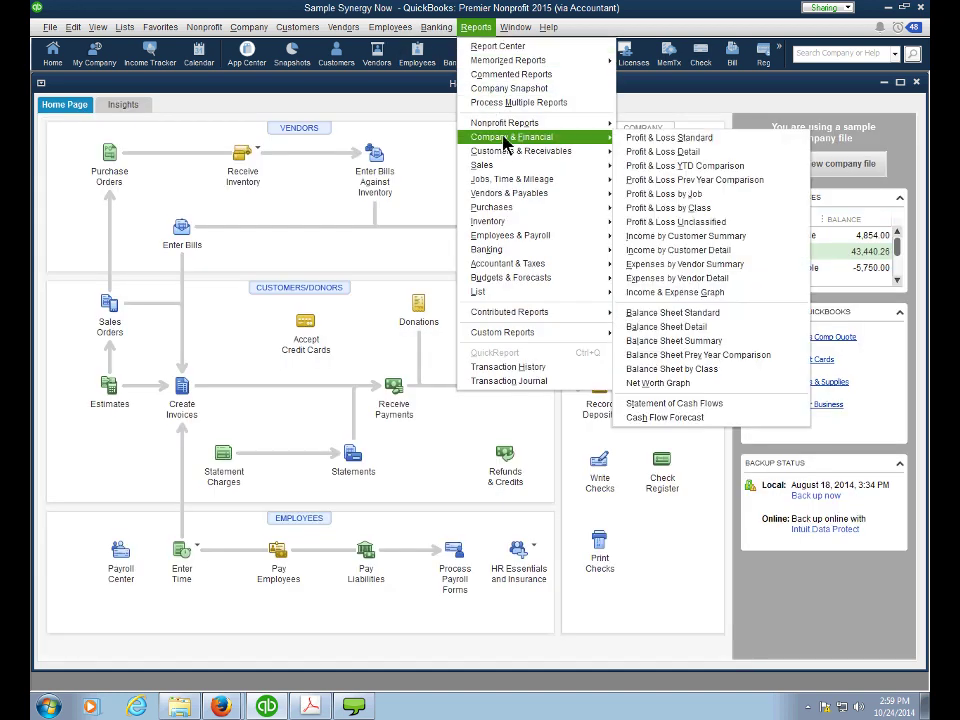
left_click(630, 138)
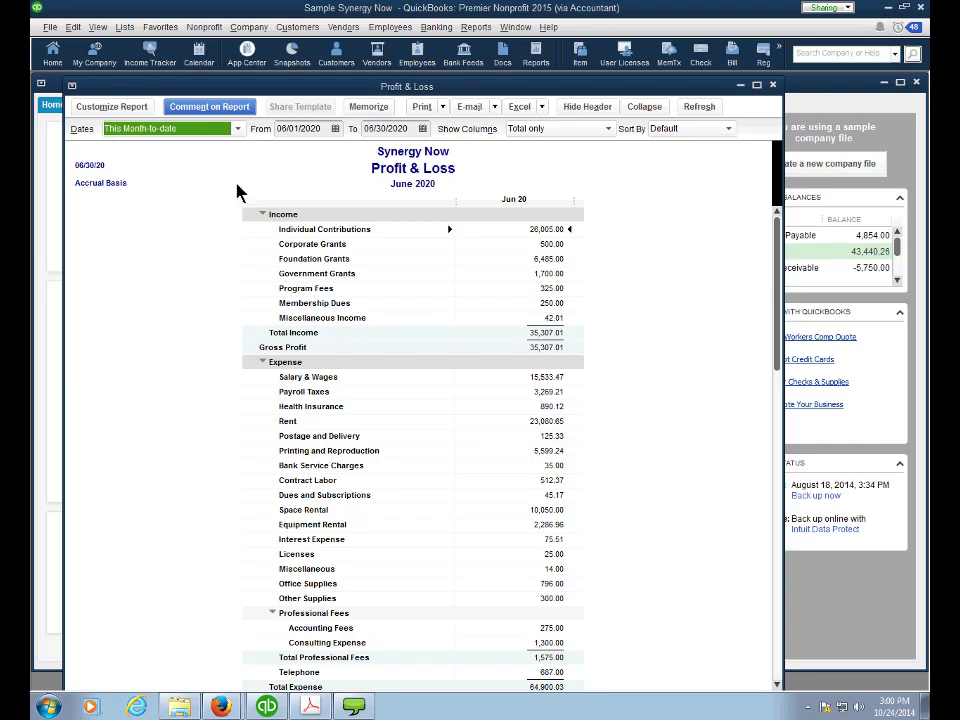
Start Comment on Report for the Profit & Loss and attach a comment to Individual Contributions
left_click(210, 107)
left_click(212, 116)
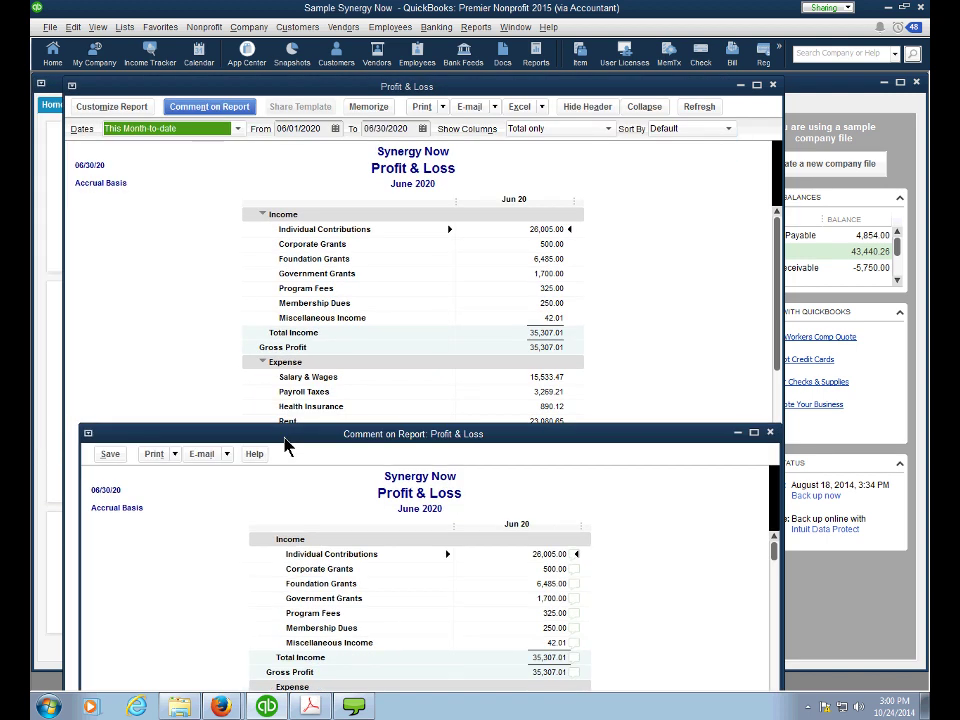
left_click_drag(285, 440, 293, 132)
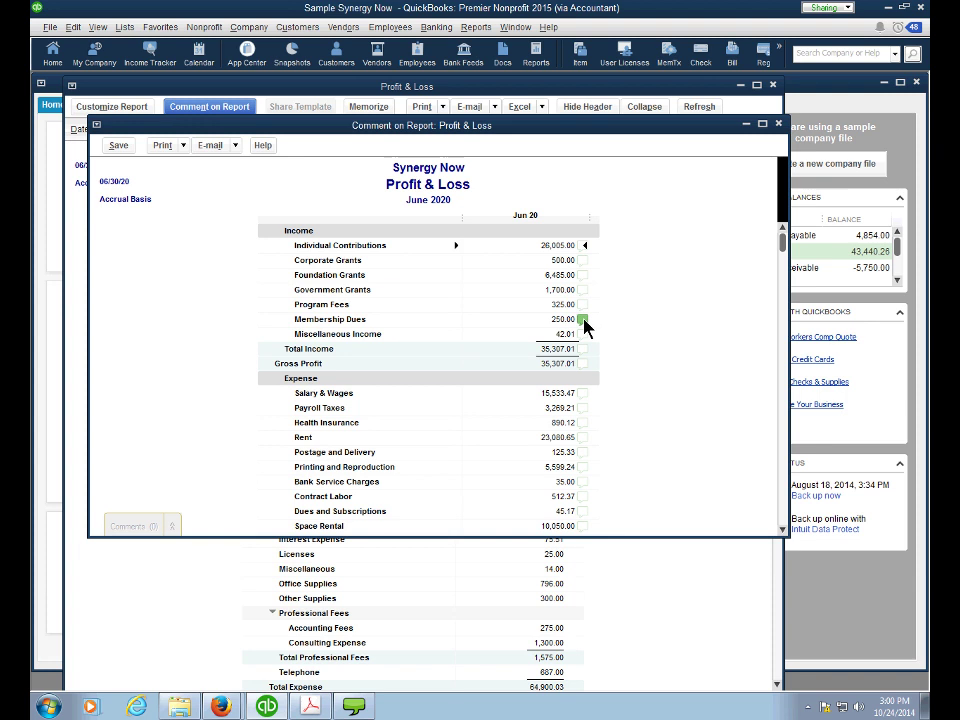
left_click(585, 246)
Add comments 'Please send me a copy of the new lease' and a note about a donor's big donation
left_click(584, 438)
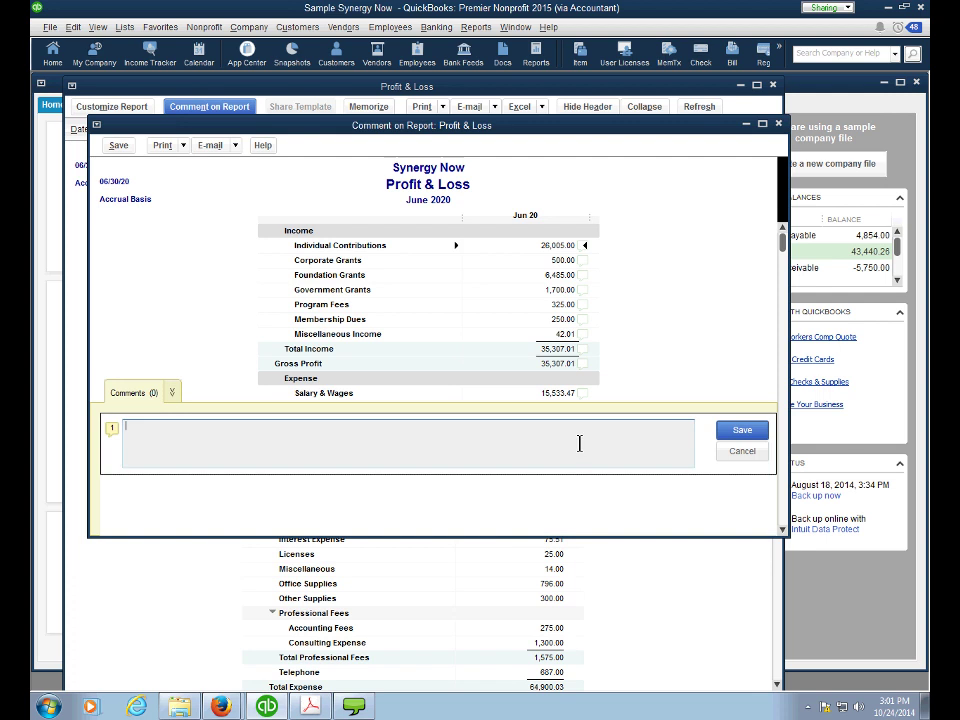
type("Please send m")
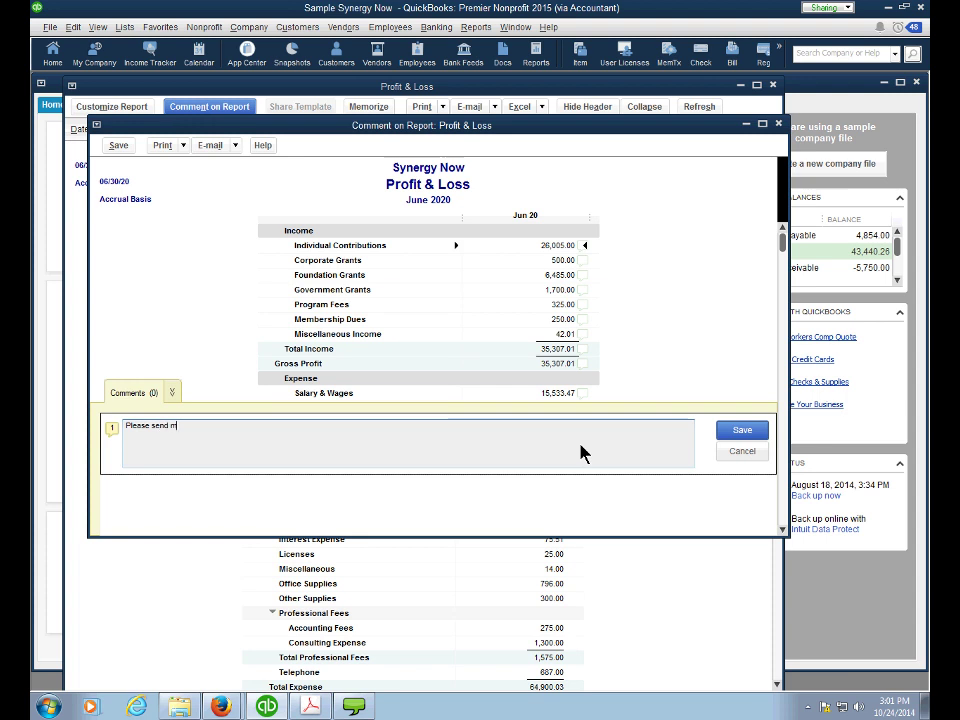
type("e a copy of the new lease")
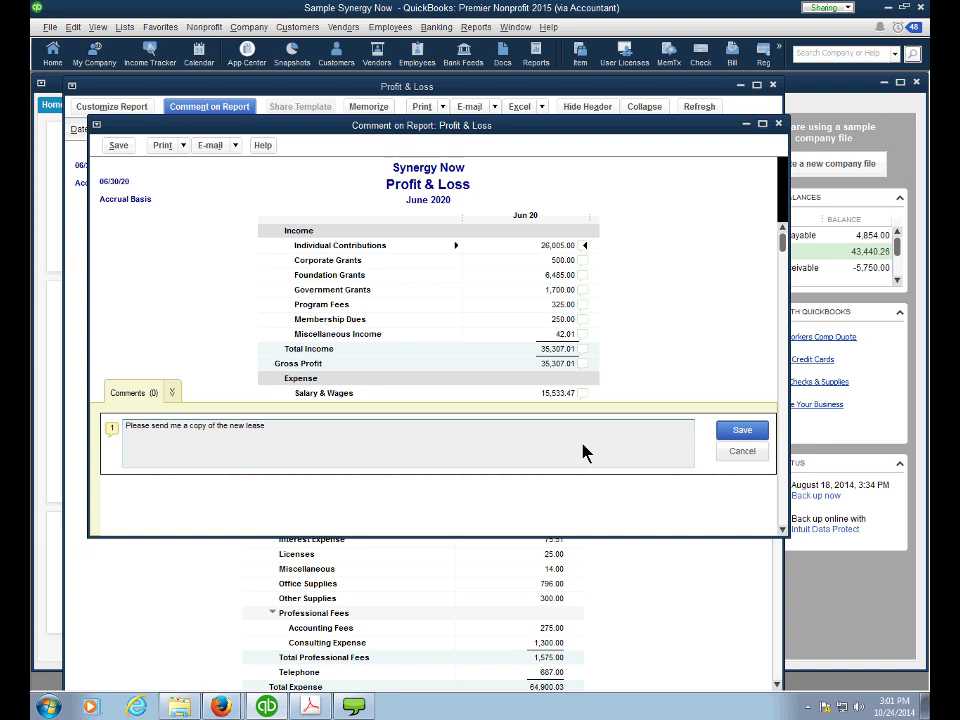
left_click(736, 436)
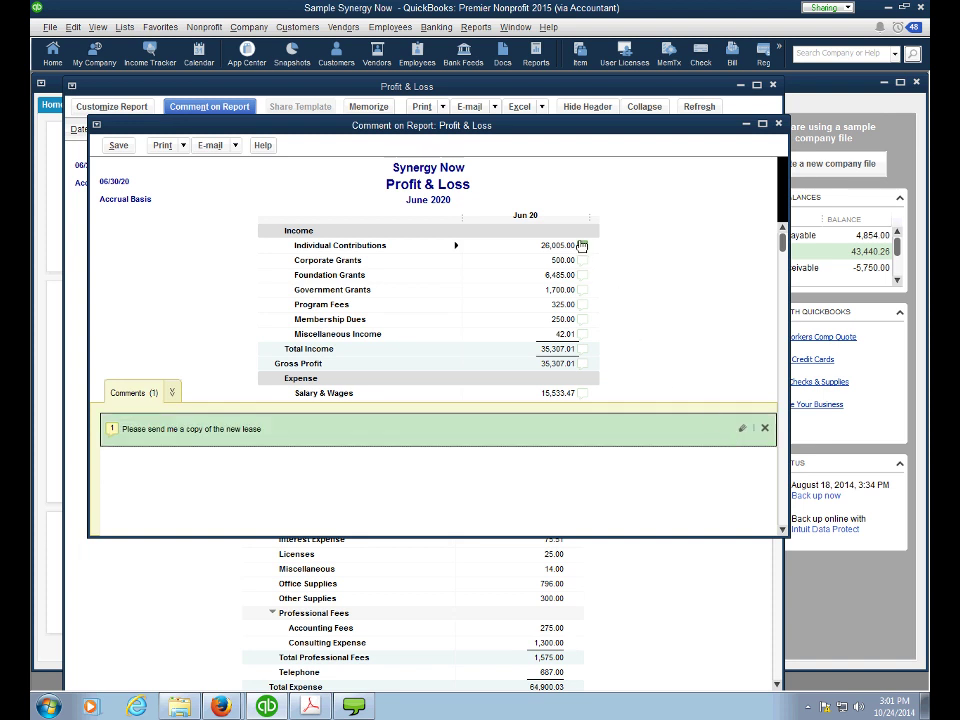
left_click(580, 246)
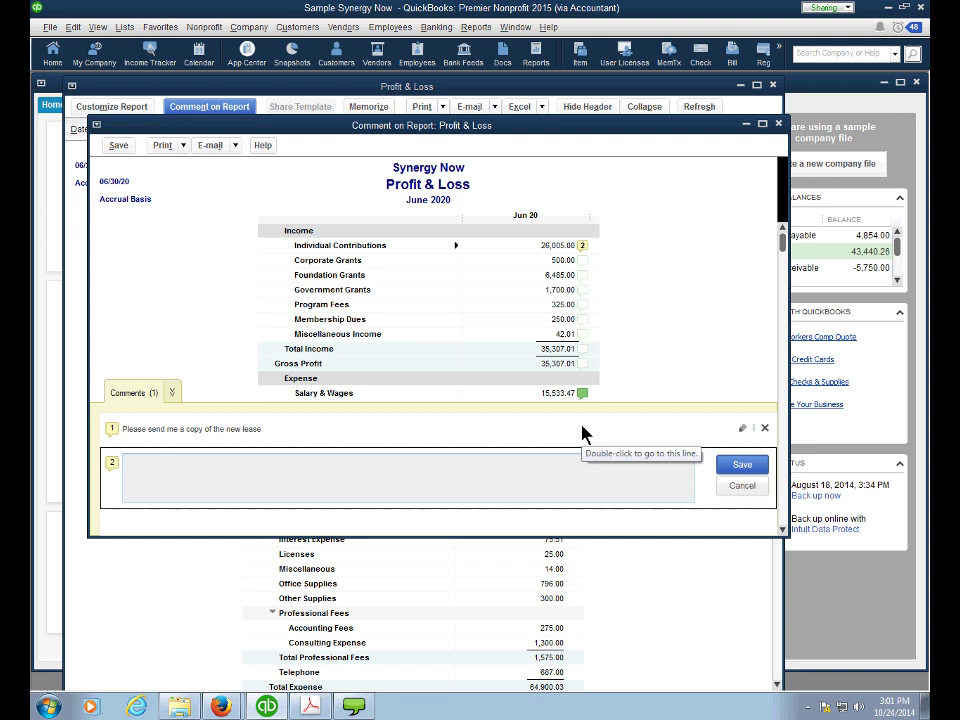
type("Got that big donati")
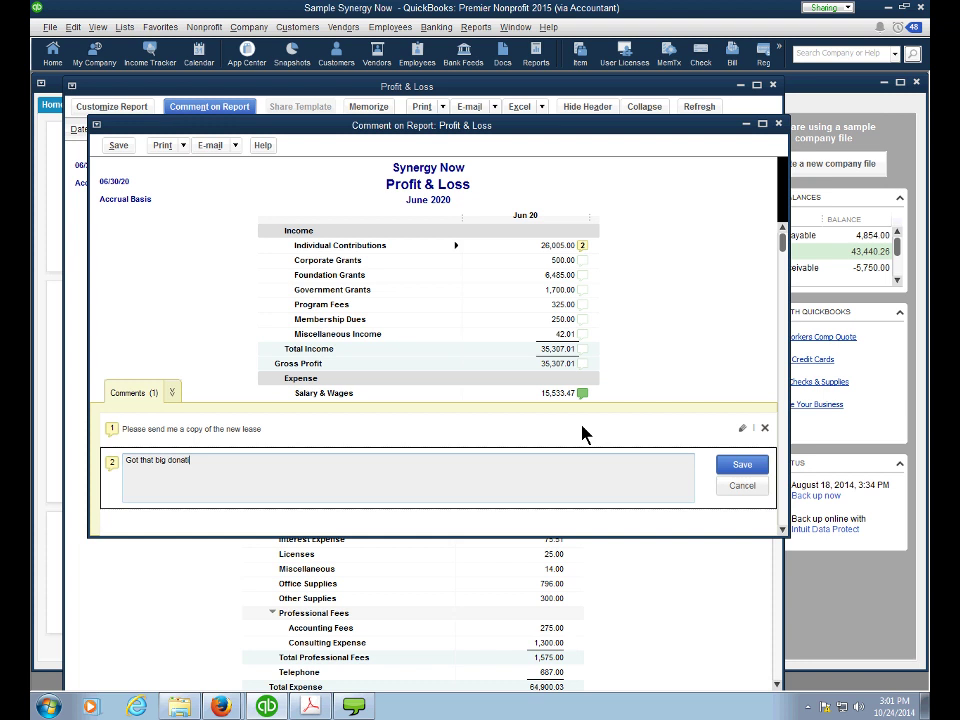
type("on from Fred")
left_click(736, 465)
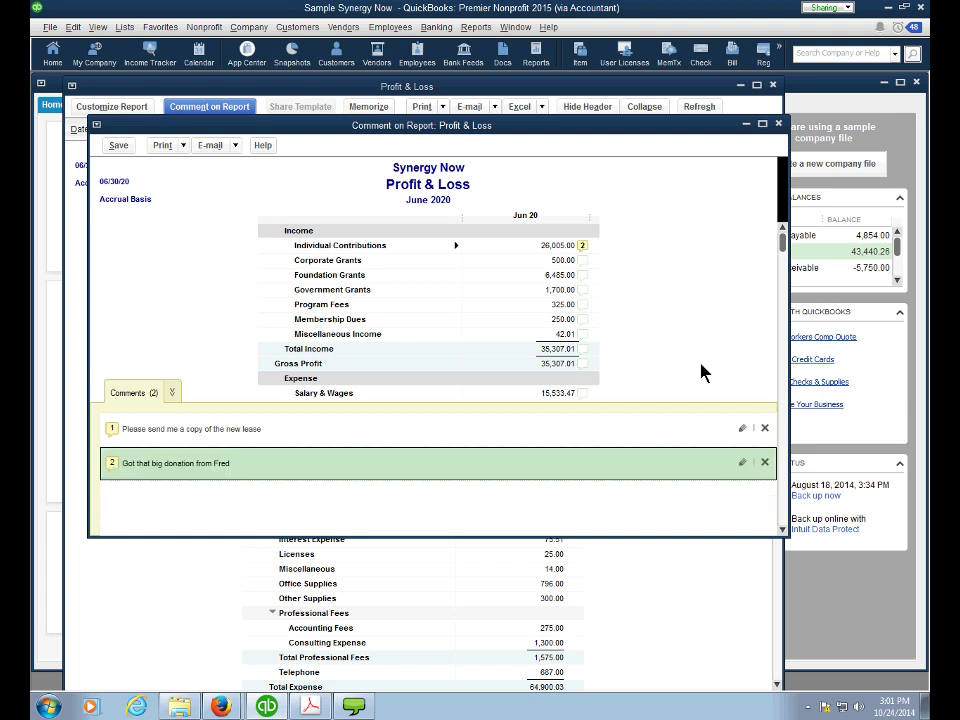
Save the commented report as Profit & Loss and close the commenting window
left_click(118, 147)
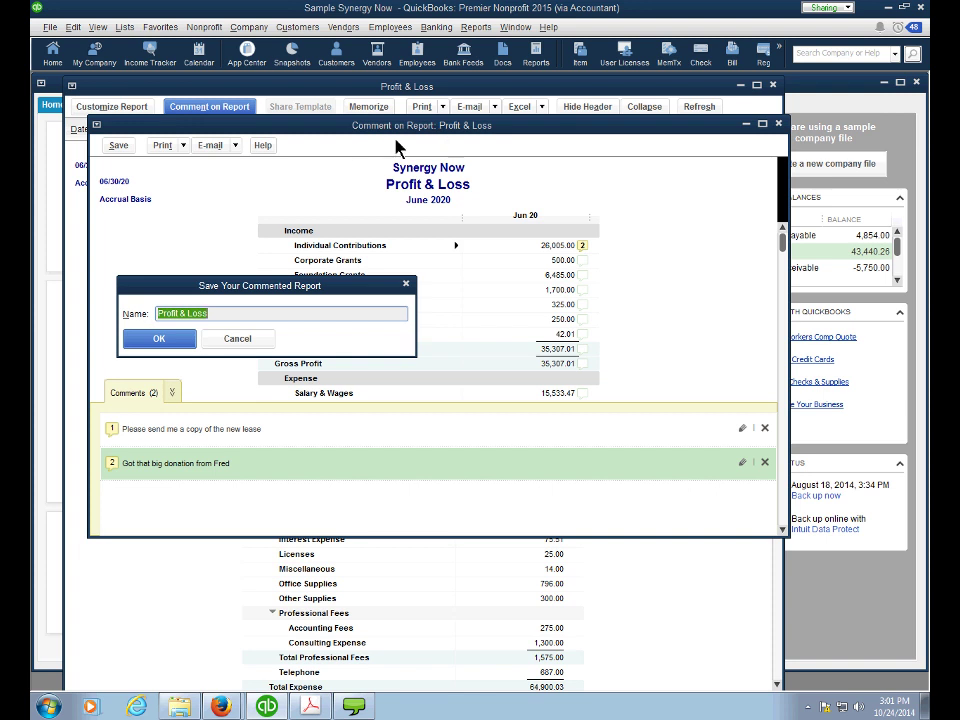
left_click(175, 340)
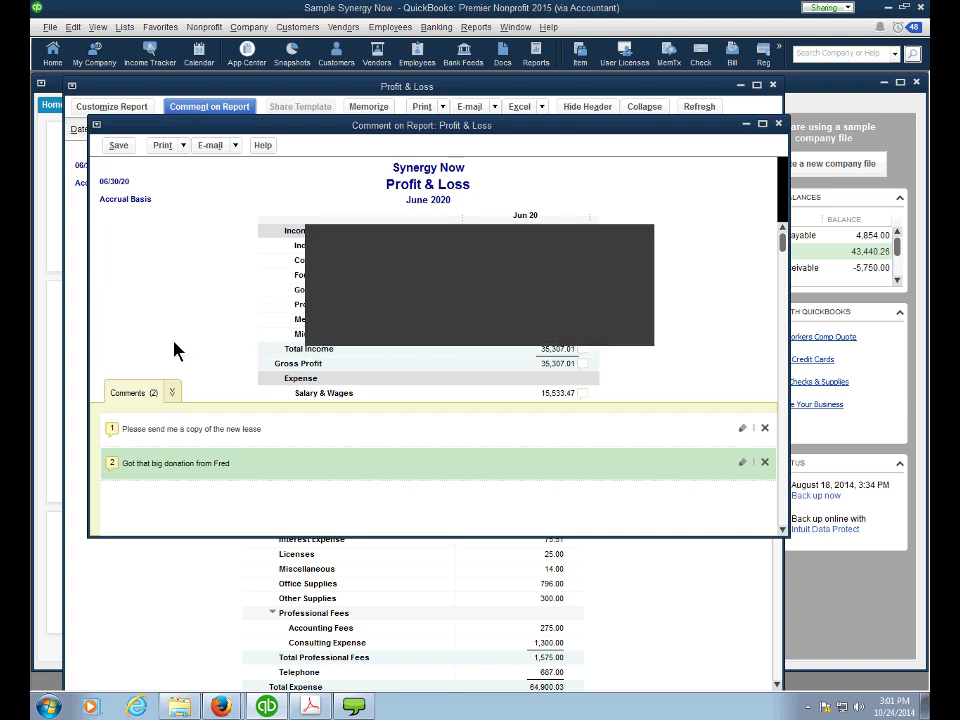
left_click(479, 325)
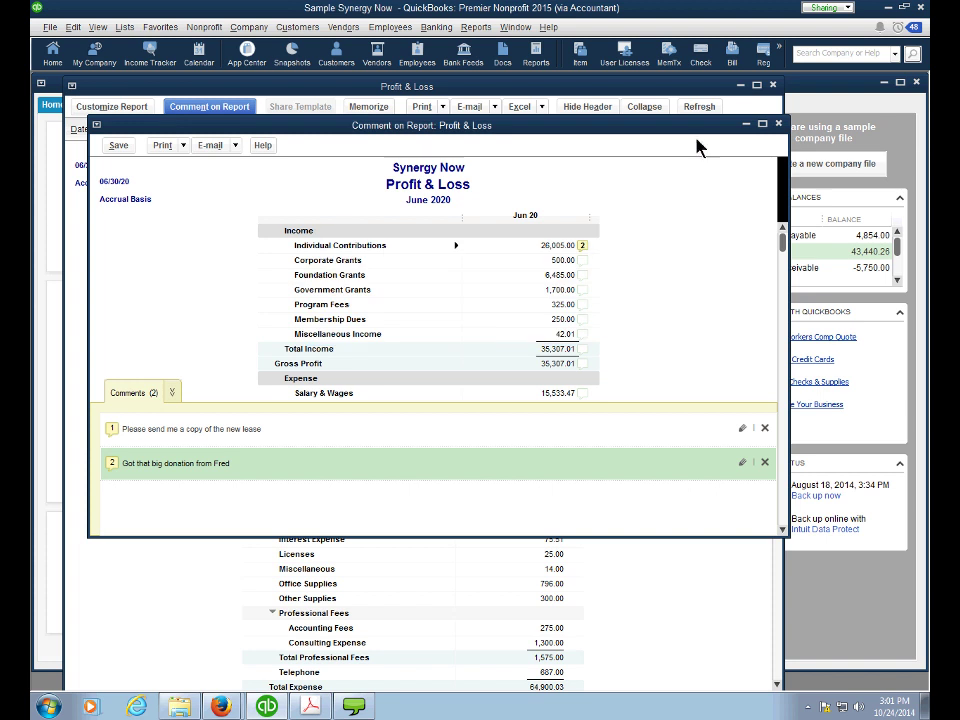
left_click(777, 125)
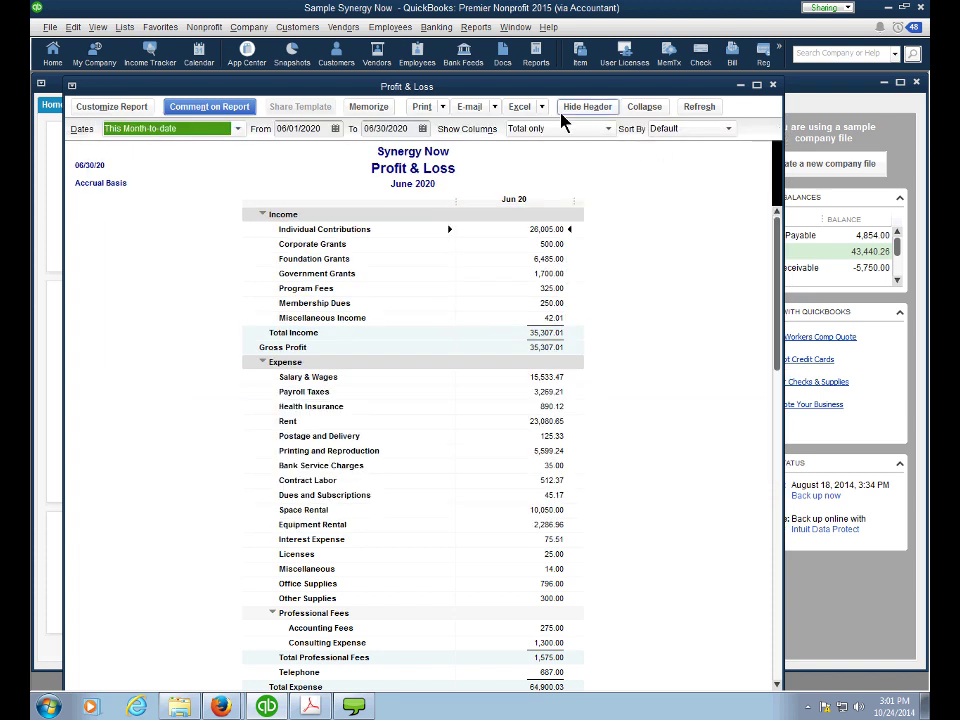
Open the standard Balance Sheet report from Reports > Company & Financial
left_click(476, 27)
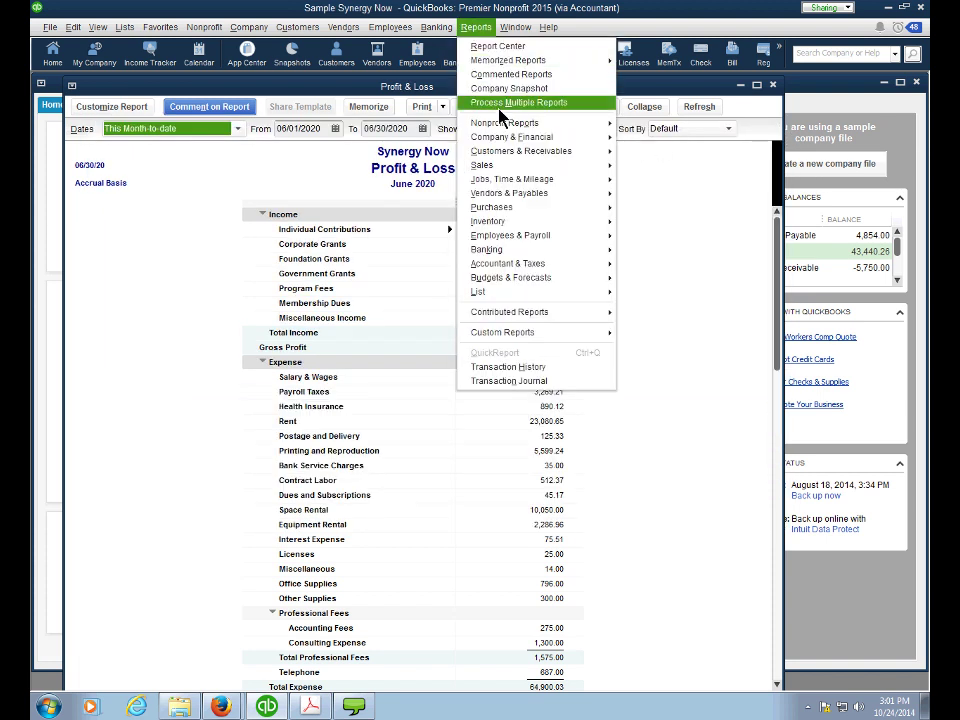
mouse_move(503, 140)
left_click(658, 317)
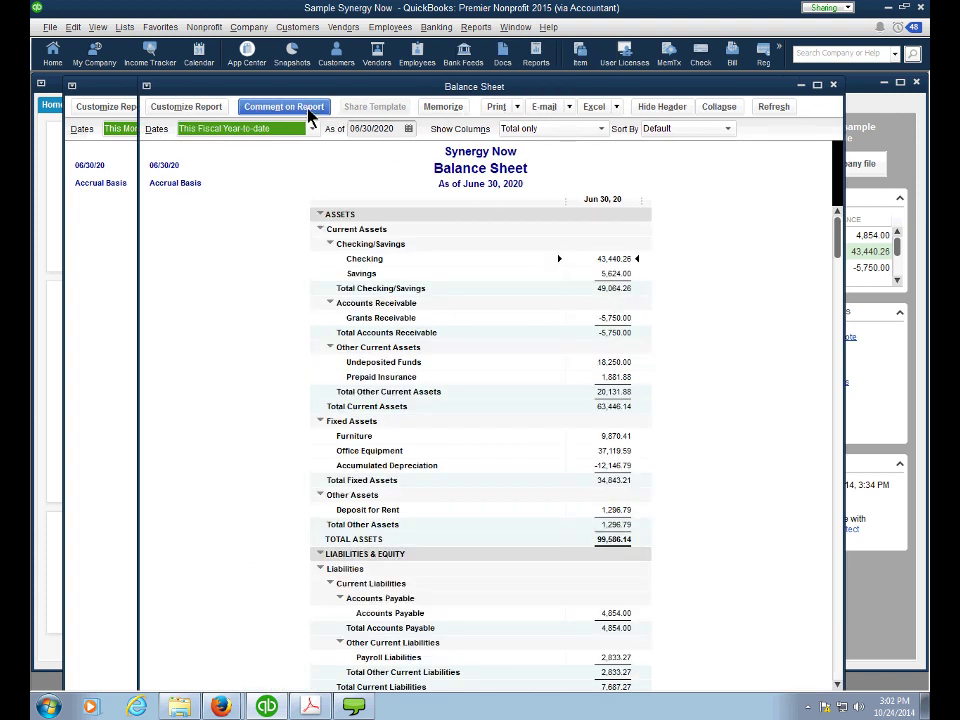
Comment on Grants Receivable that the customer paid early and save the comment
left_click(309, 117)
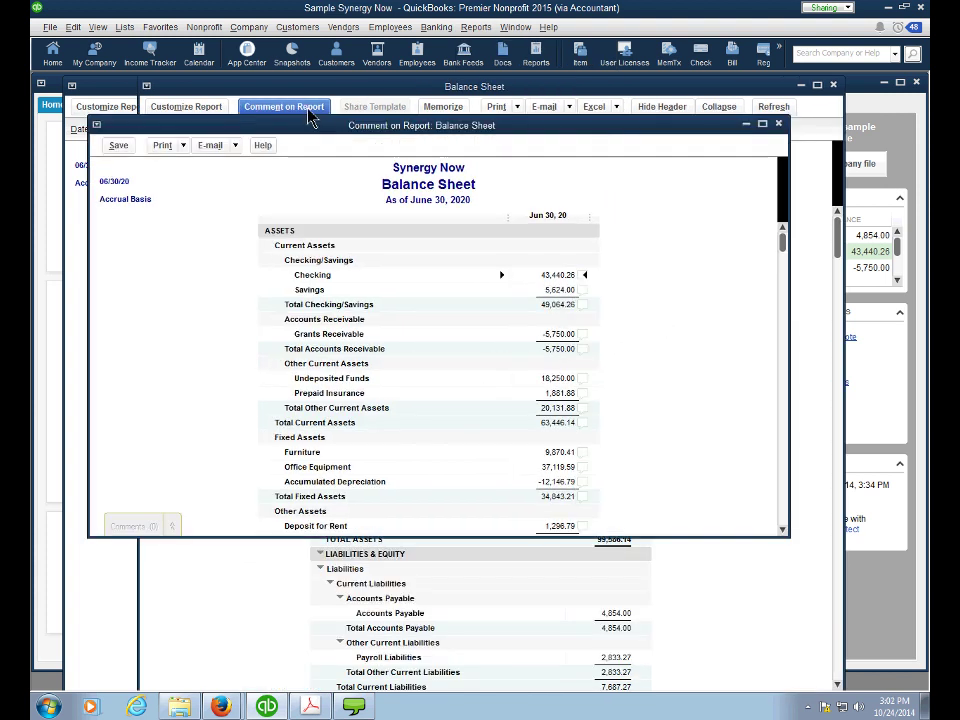
left_click(583, 336)
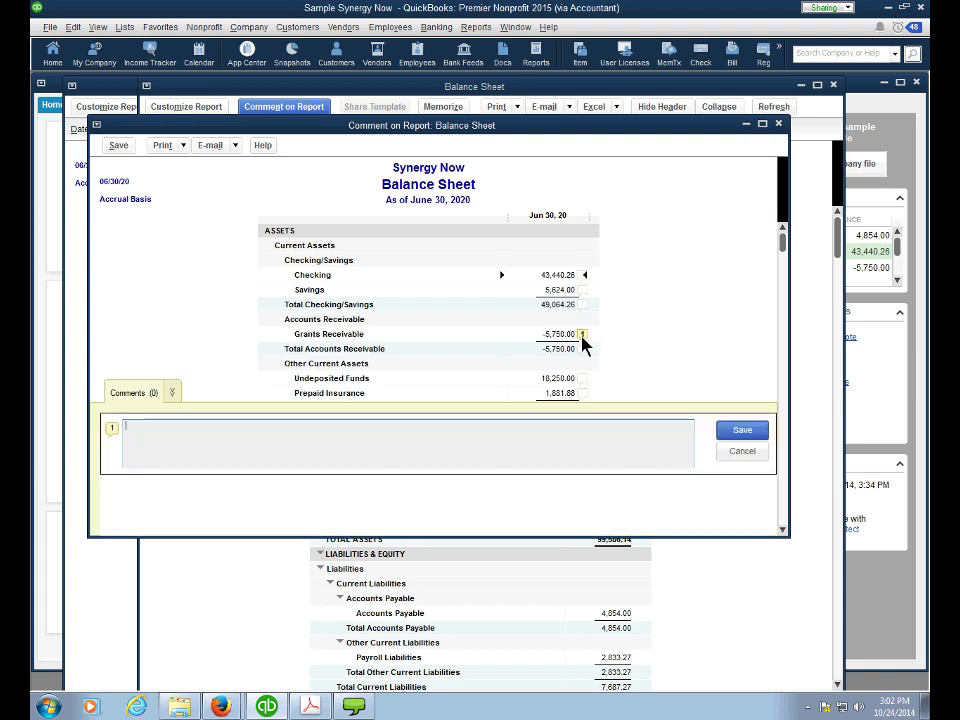
type("Joe paid early")
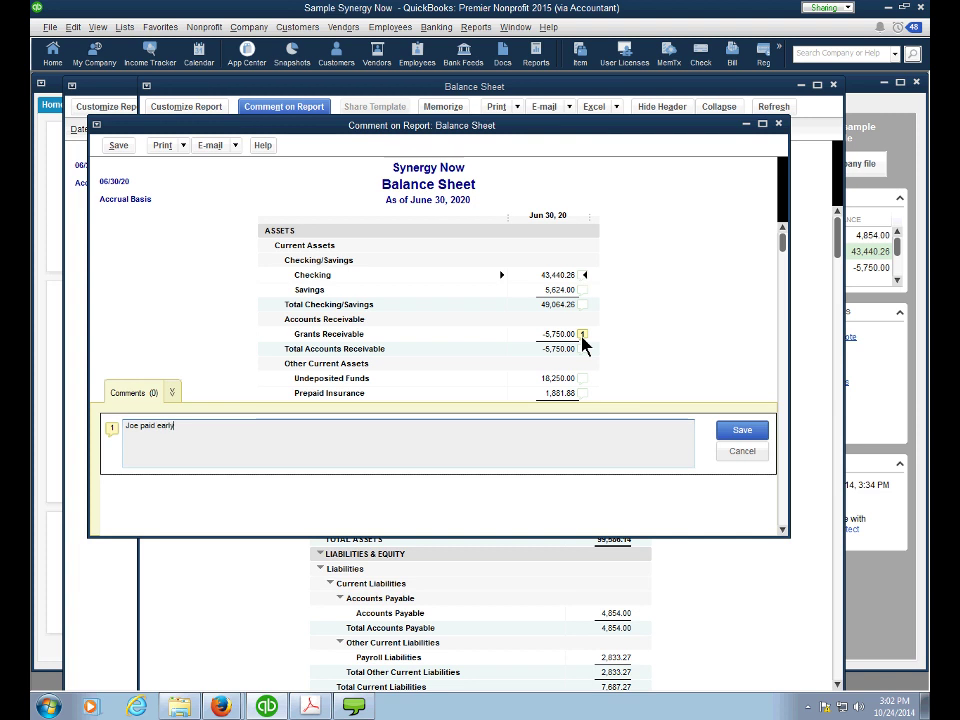
left_click(746, 432)
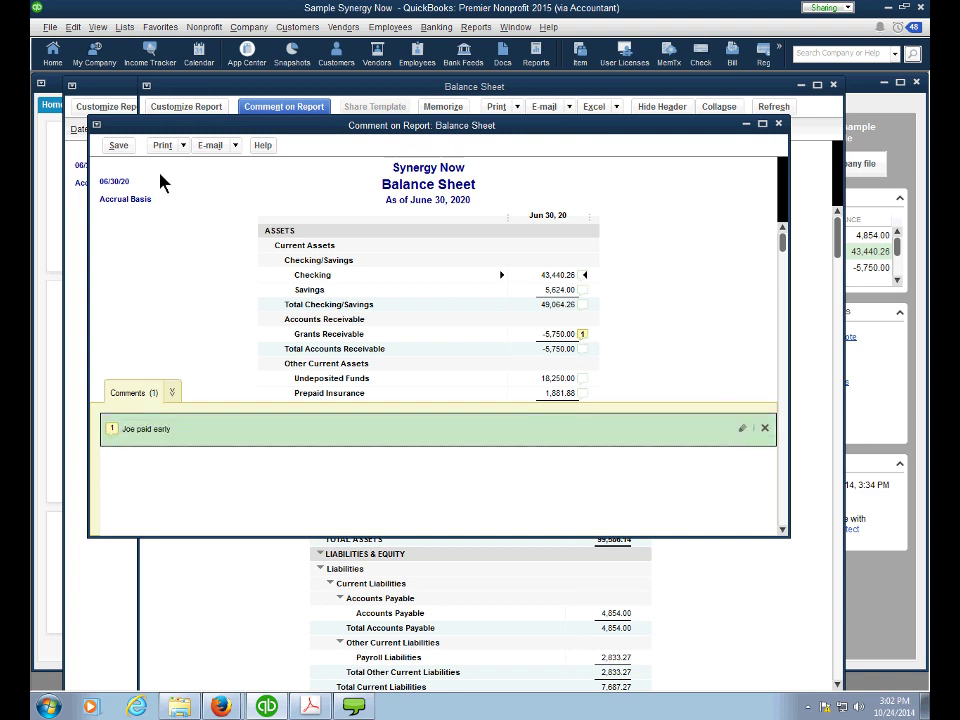
left_click(236, 146)
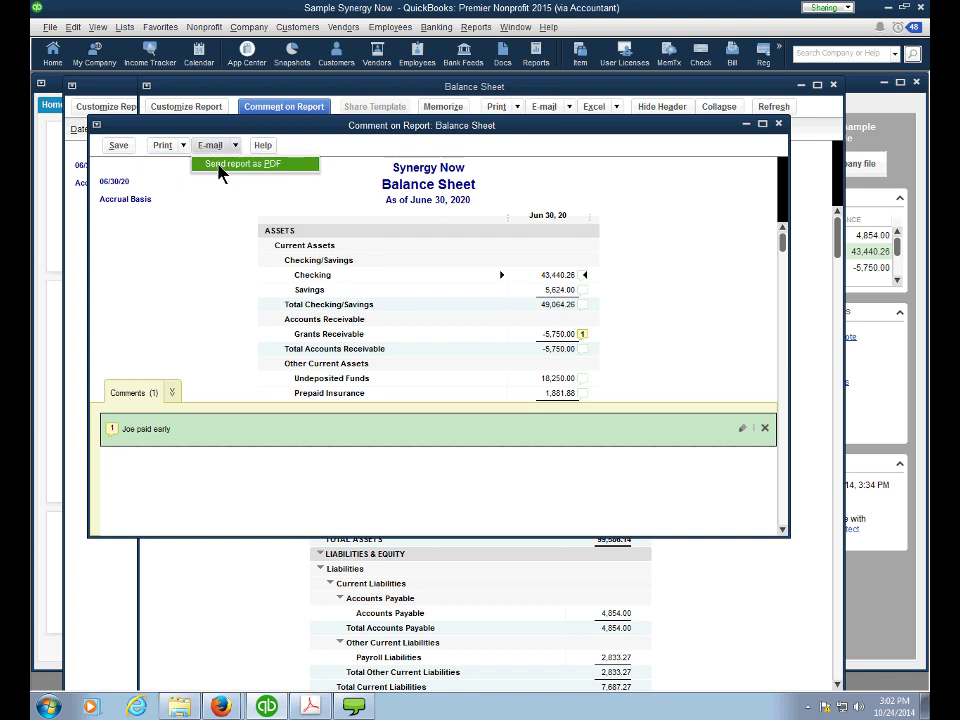
Dismiss the E-mail menu, save the commented report as Balance Sheet, and close the commenting window
left_click(194, 195)
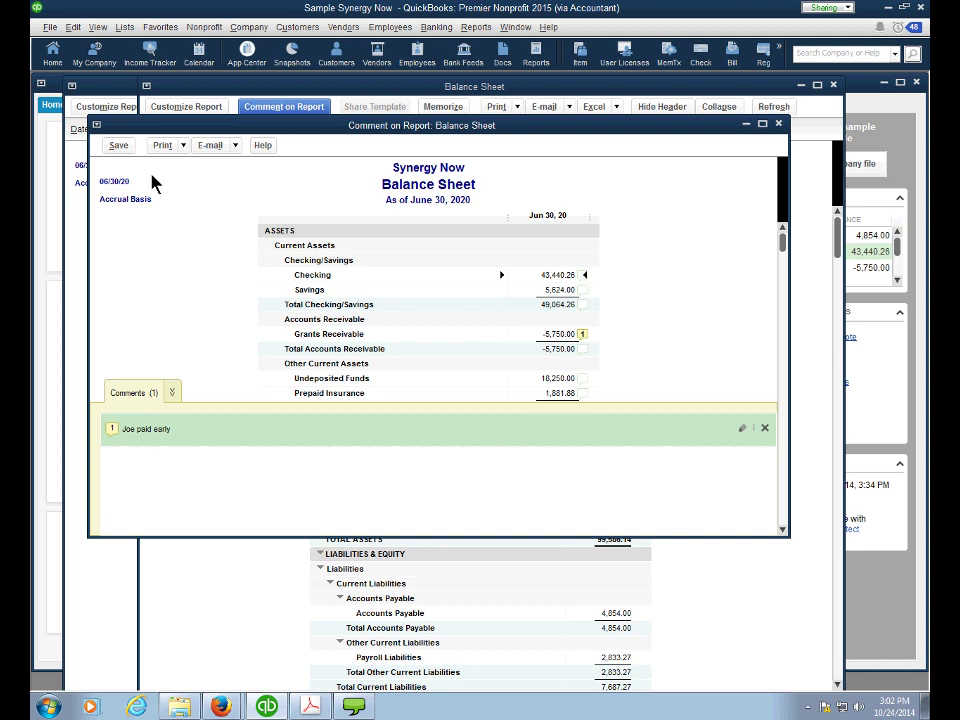
left_click(122, 150)
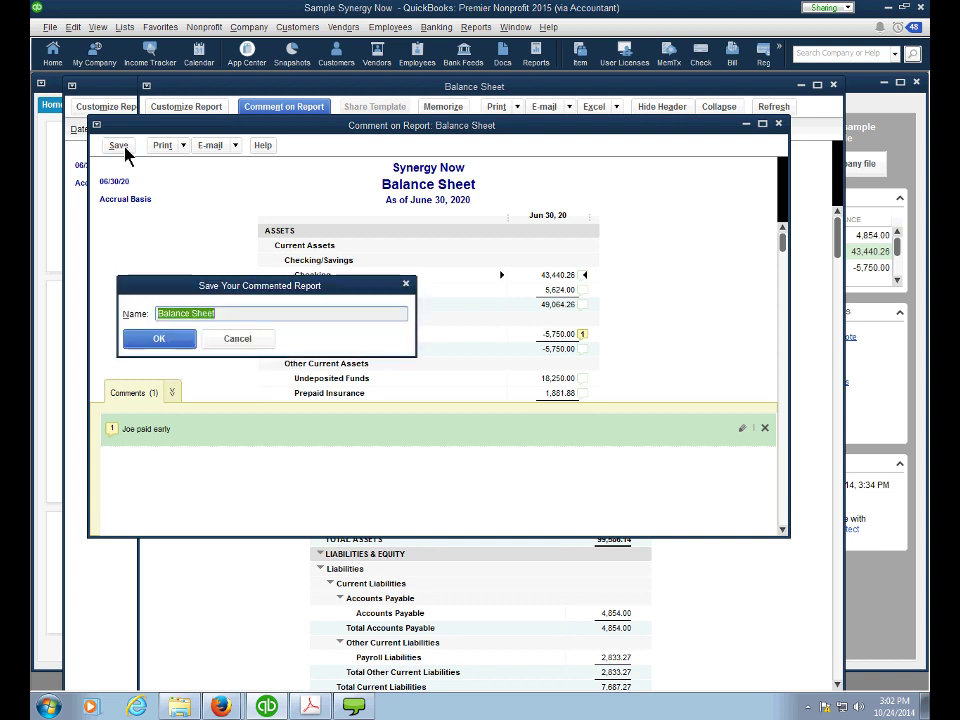
left_click(178, 341)
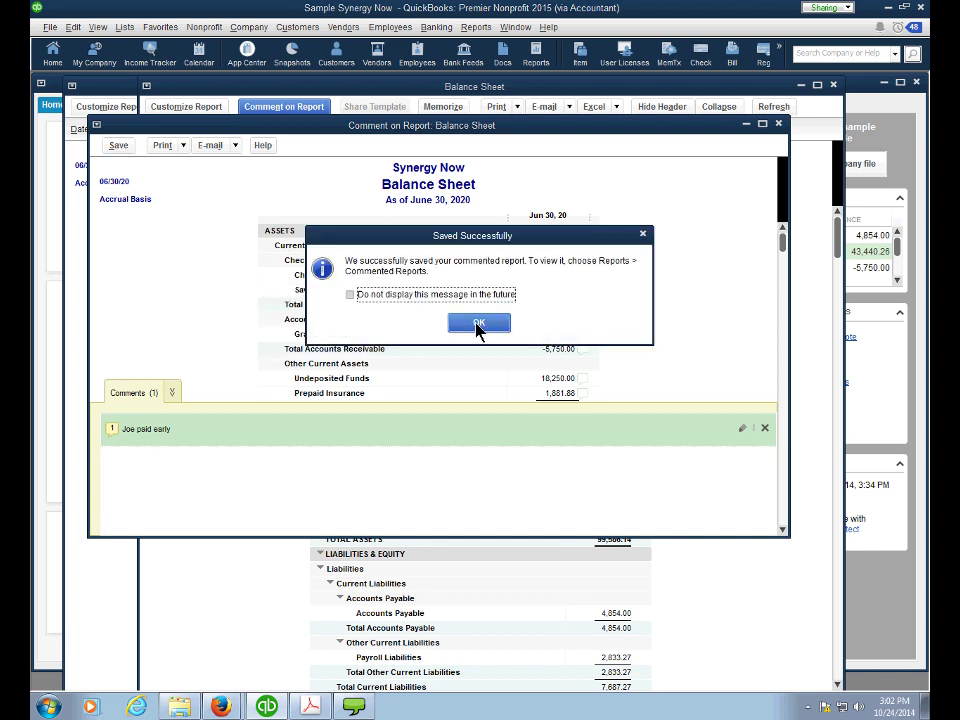
left_click(479, 323)
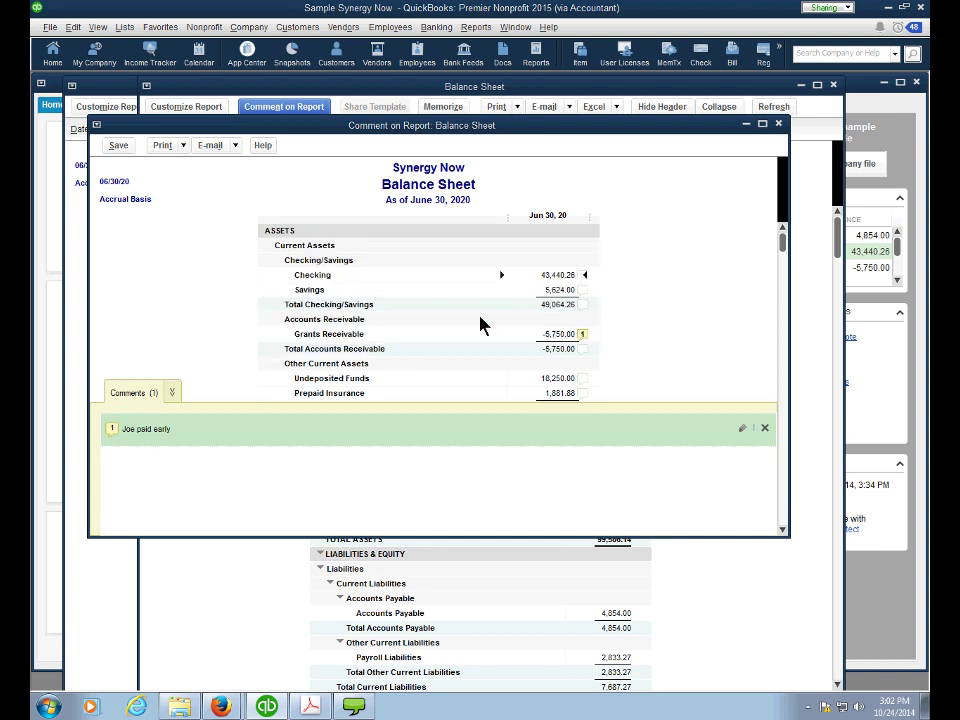
left_click(778, 124)
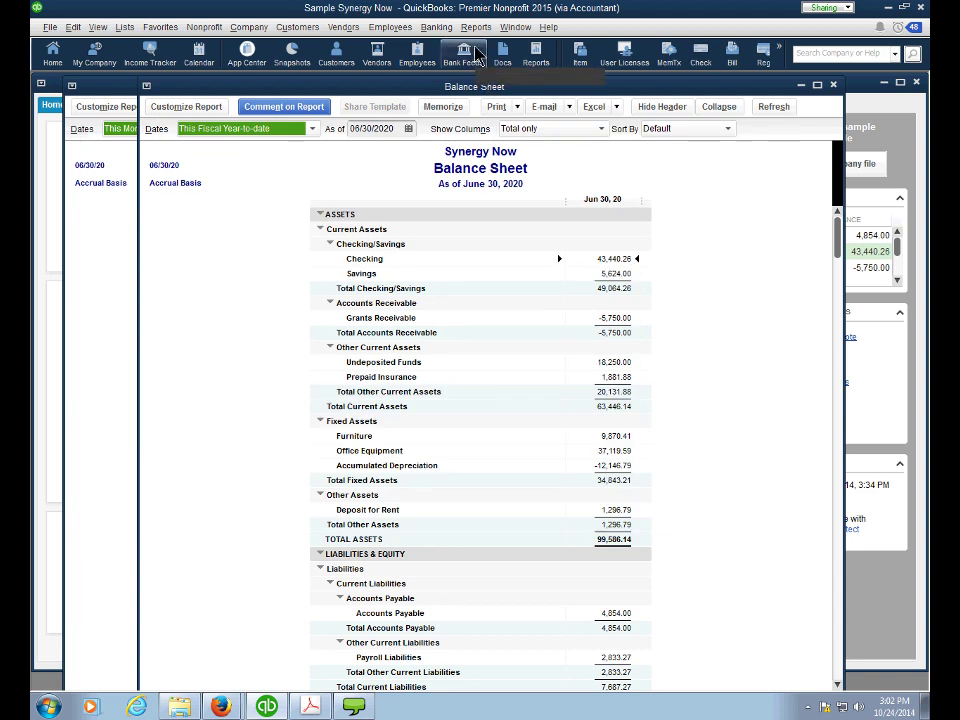
Try batch-emailing the commented Profit & Loss and Balance Sheet, then close the Balance Sheet report
left_click(469, 36)
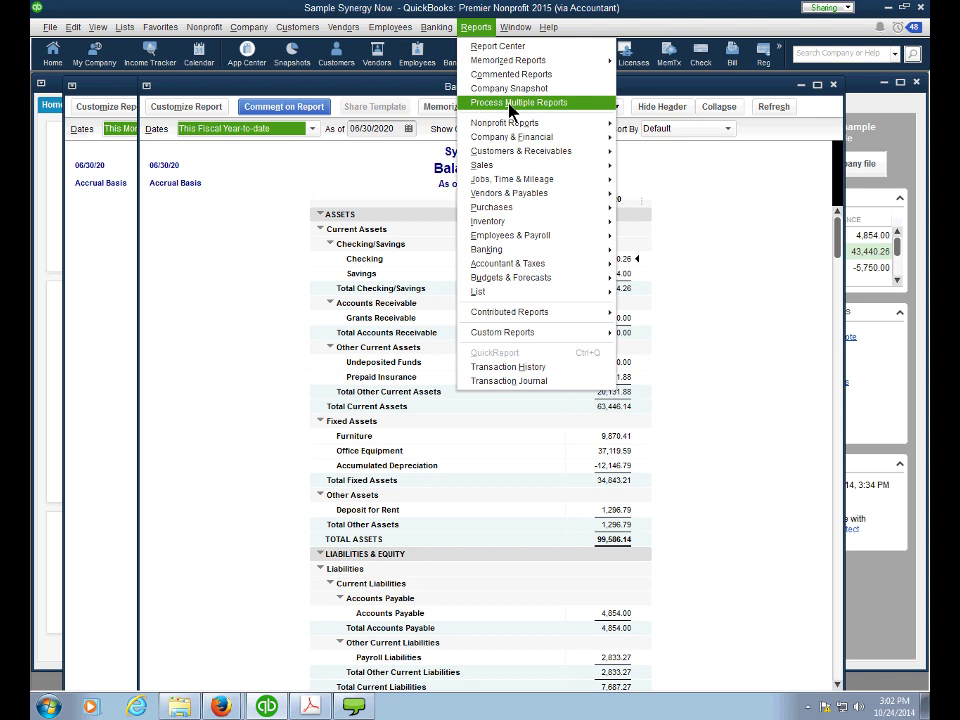
left_click(512, 104)
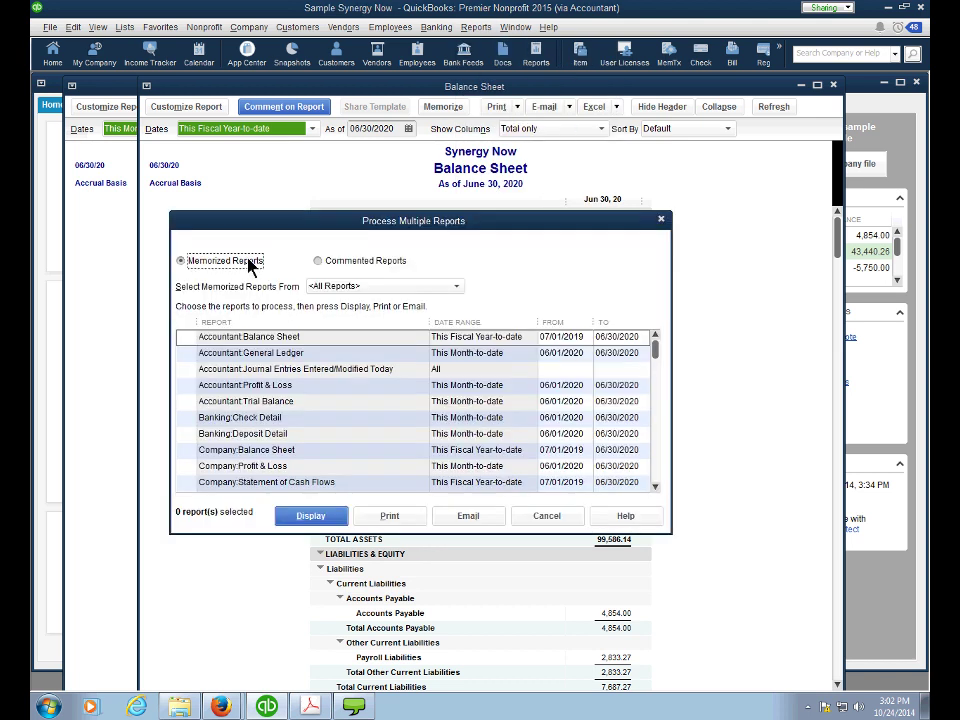
left_click(318, 263)
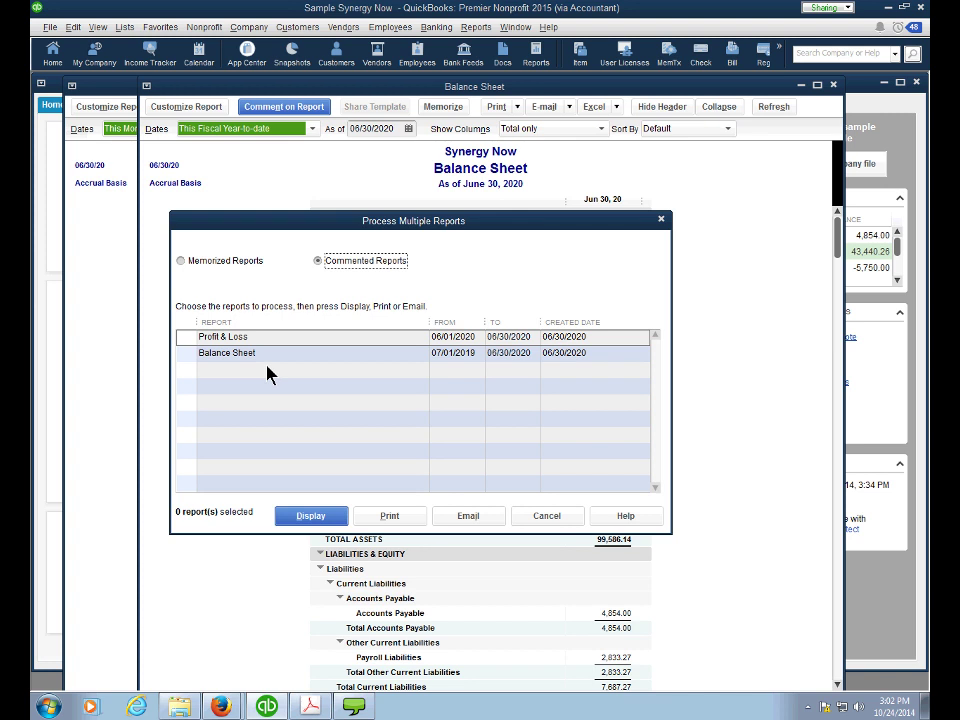
left_click(187, 338)
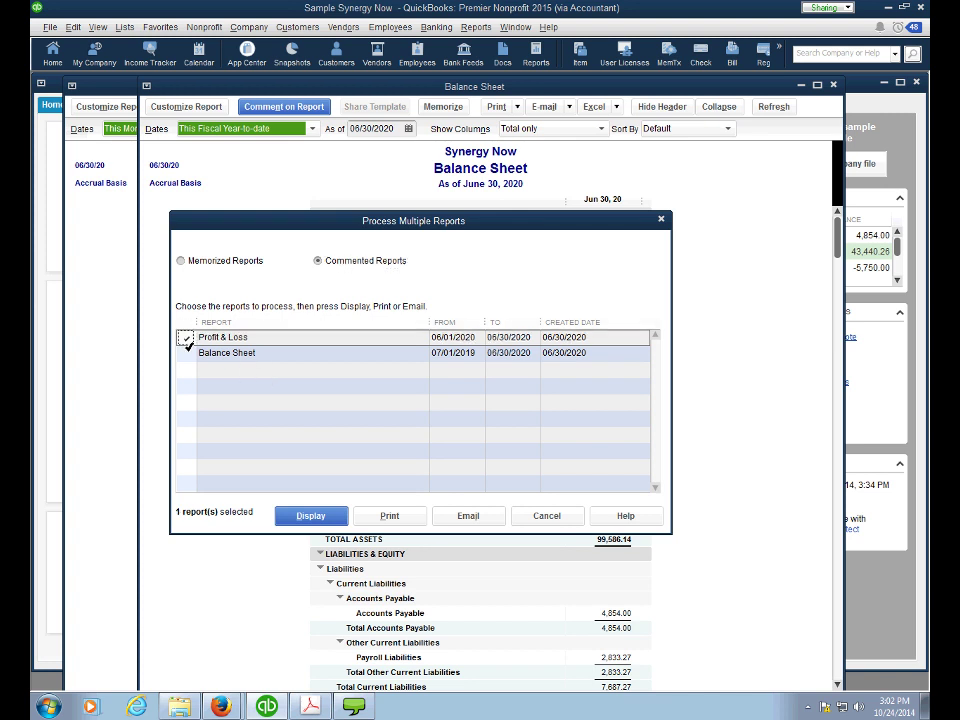
left_click(188, 352)
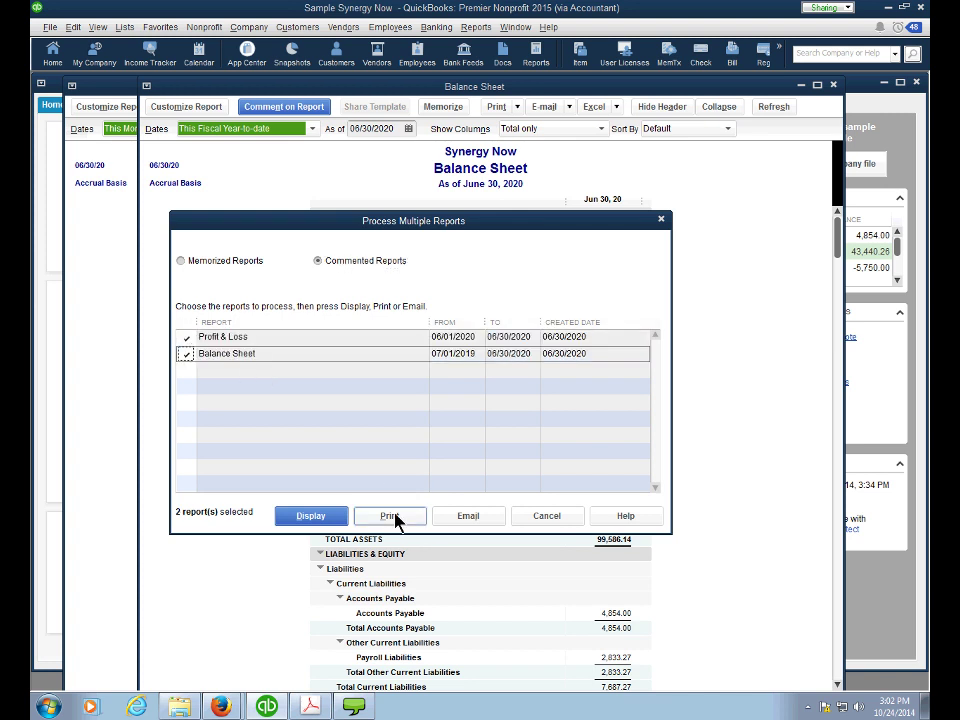
left_click(463, 516)
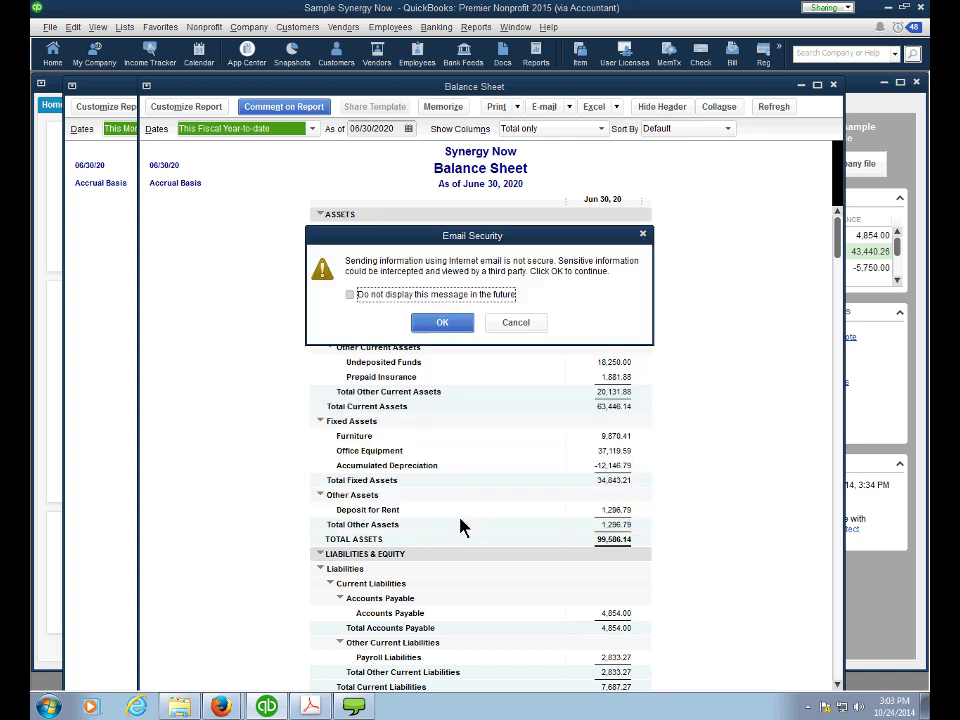
left_click(449, 321)
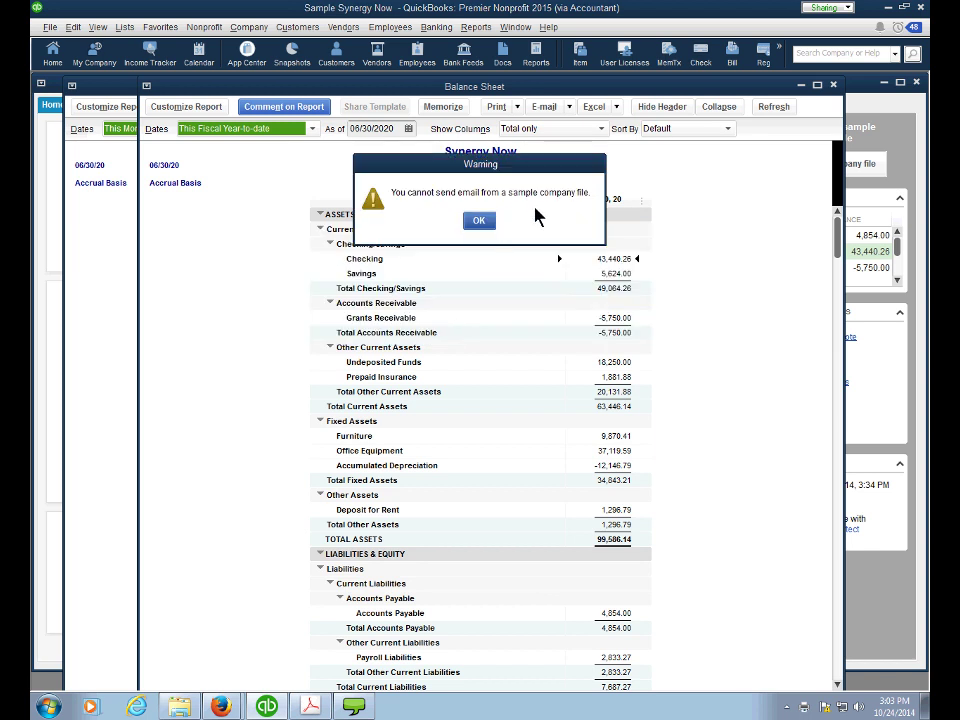
left_click(479, 222)
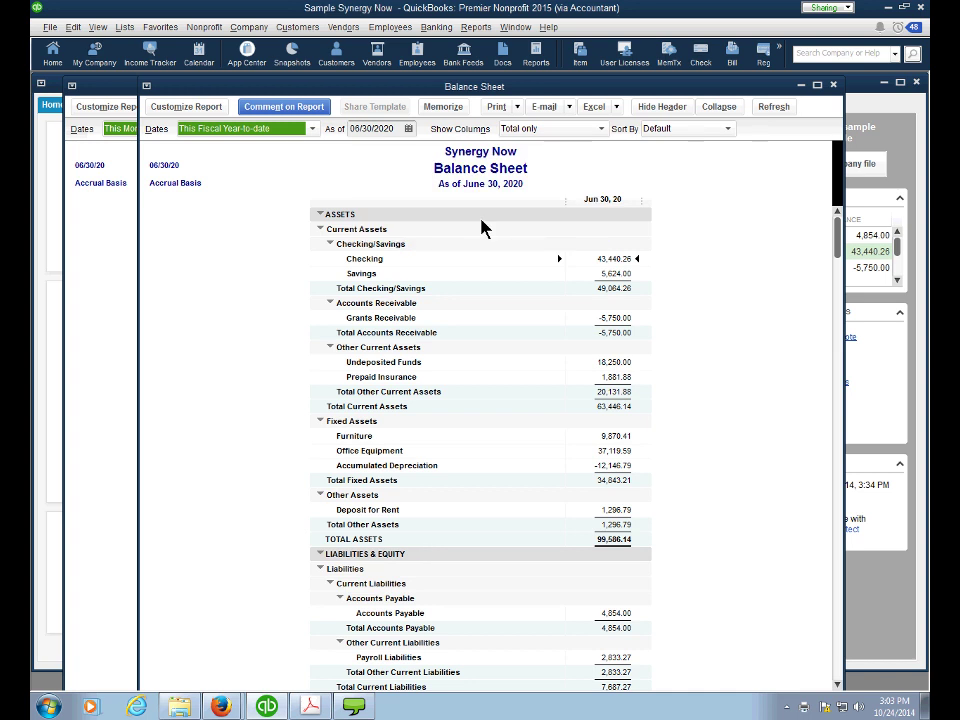
left_click(832, 85)
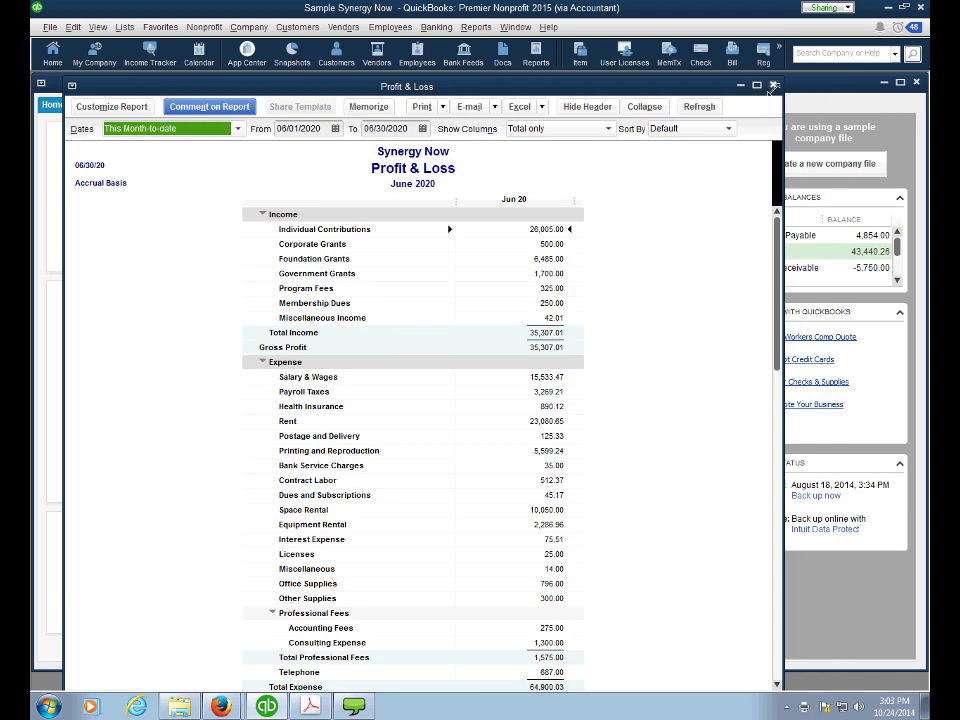
Close Profit & Loss and add a Customer Center note reminding staff to always ask about the customer's son
left_click(773, 86)
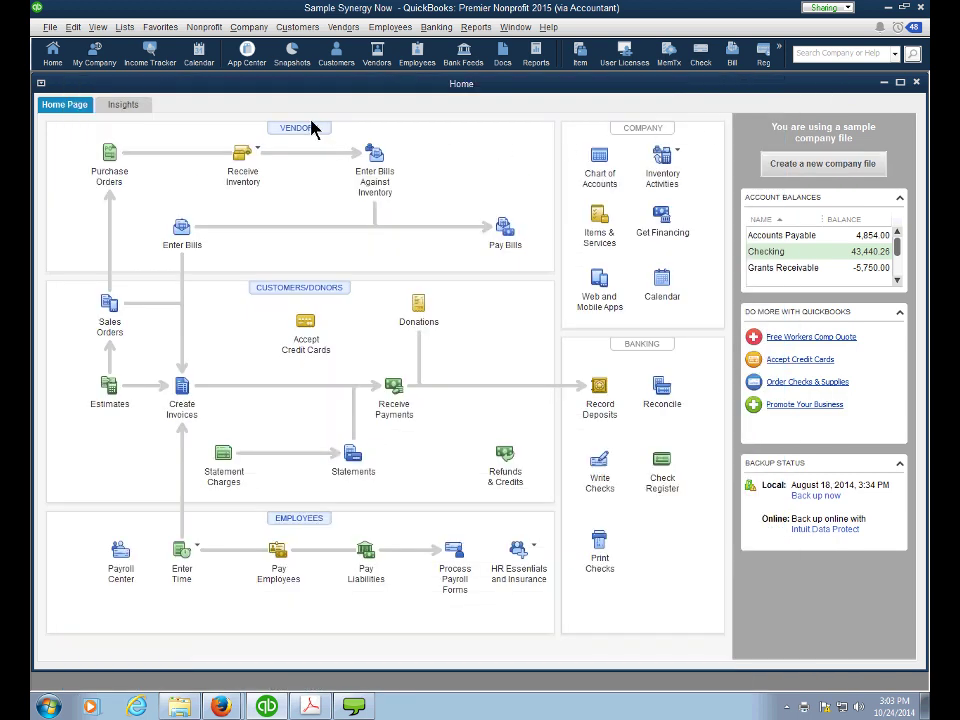
left_click(337, 58)
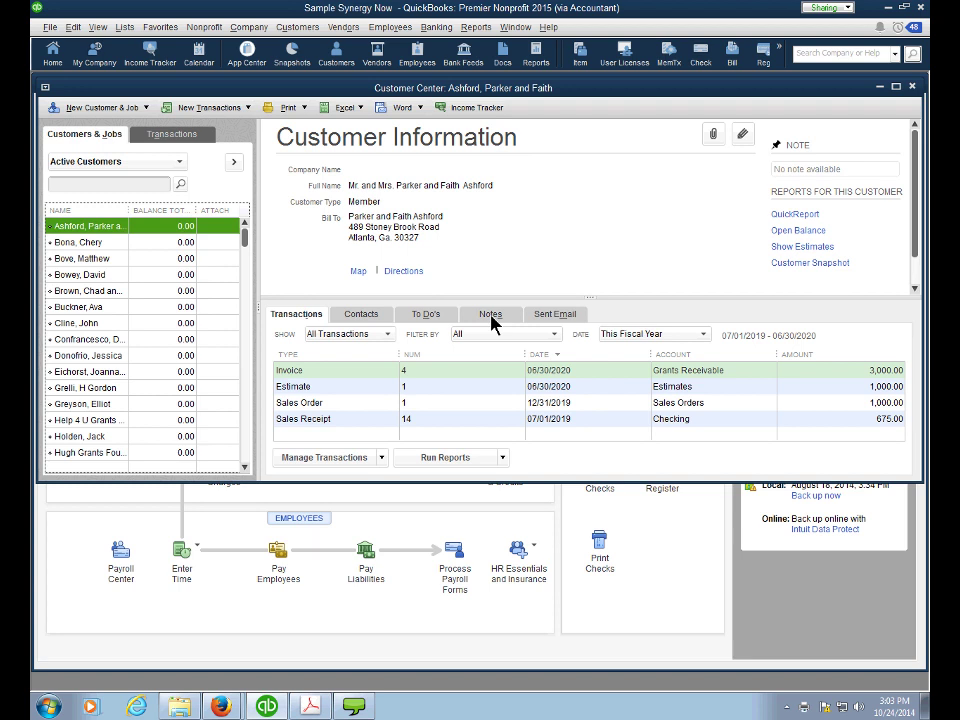
left_click(490, 316)
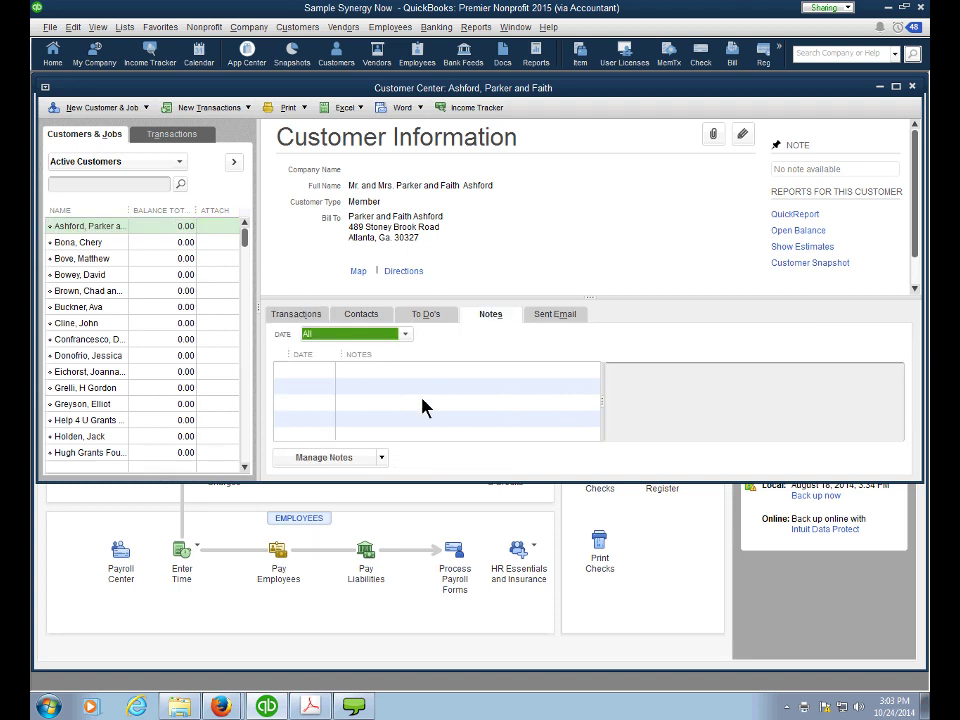
left_click(384, 461)
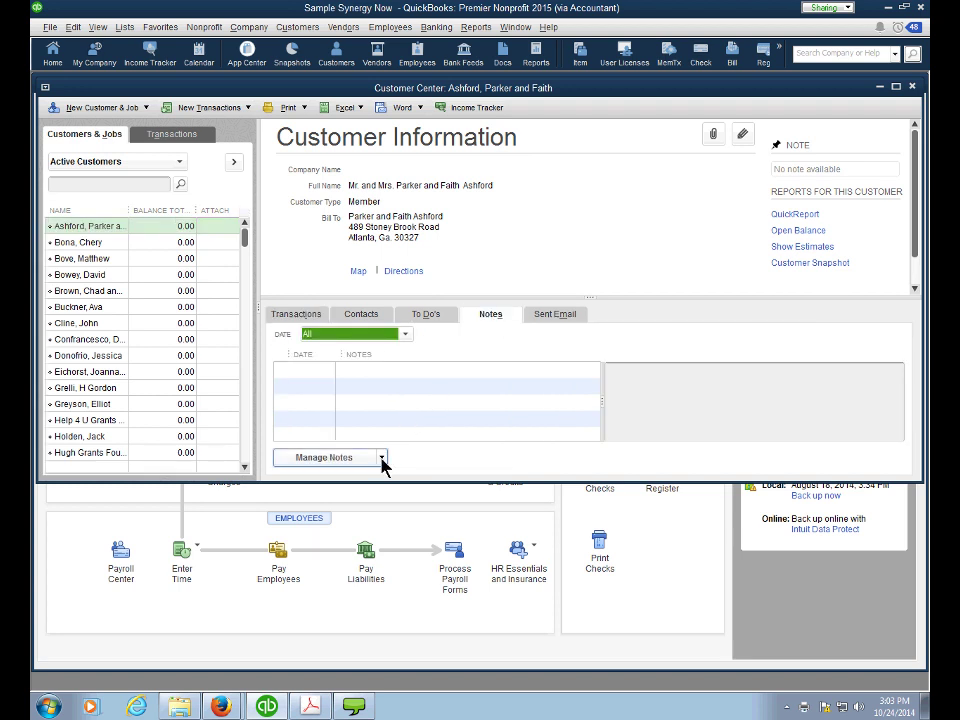
left_click(368, 481)
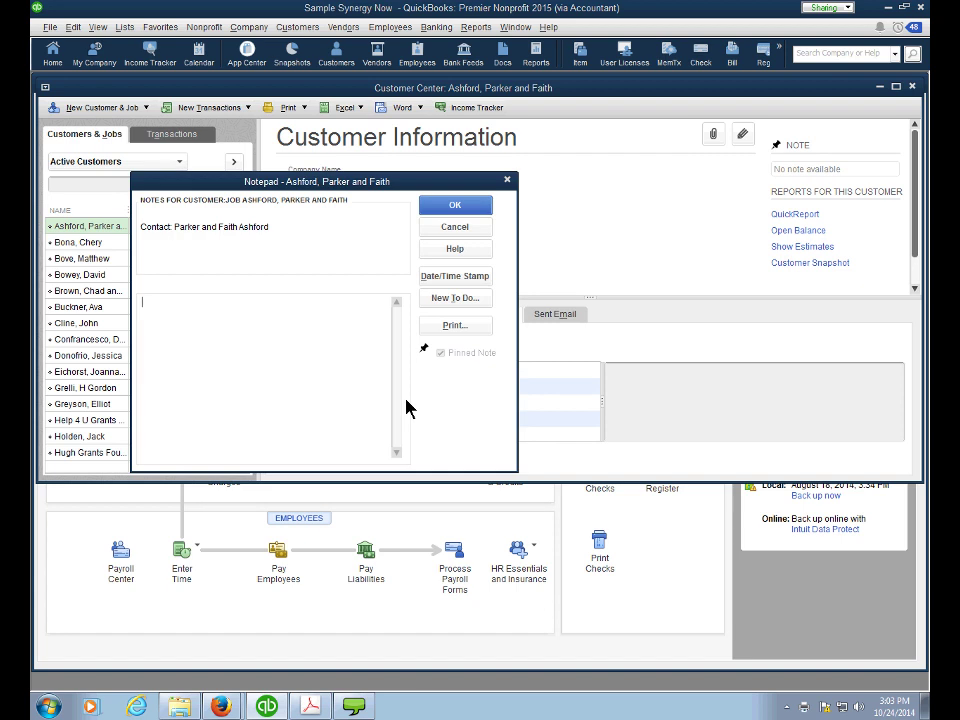
type("Always ask about son, Jacob!!")
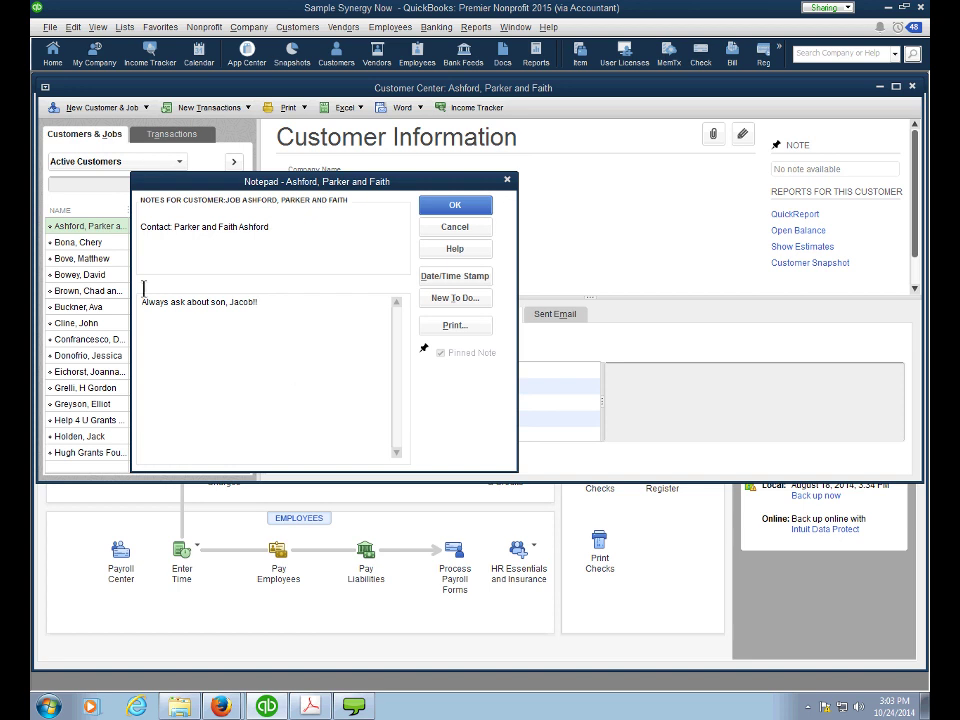
left_click(454, 206)
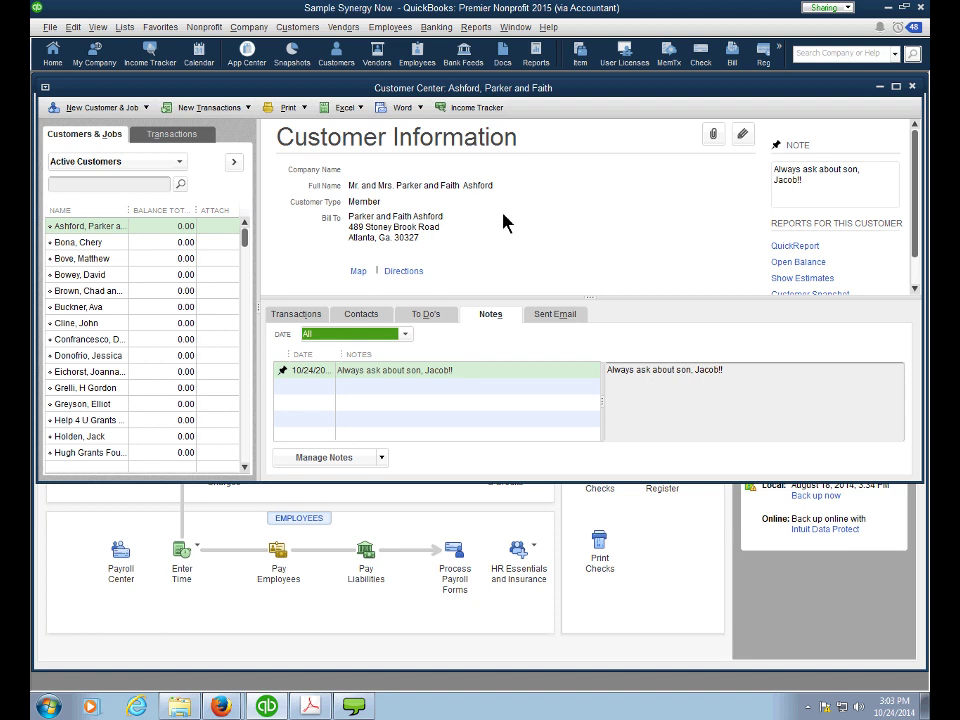
Select the pinned note's text, then close the Customer Center to return Home
left_click(805, 179)
left_click_drag(805, 179, 765, 175)
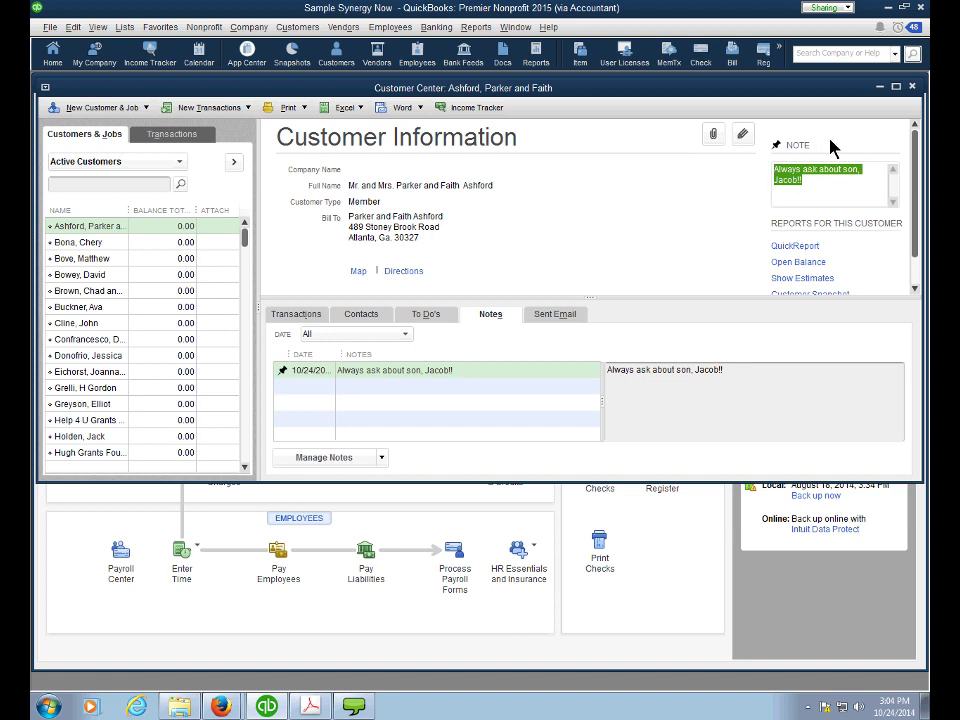
left_click(912, 88)
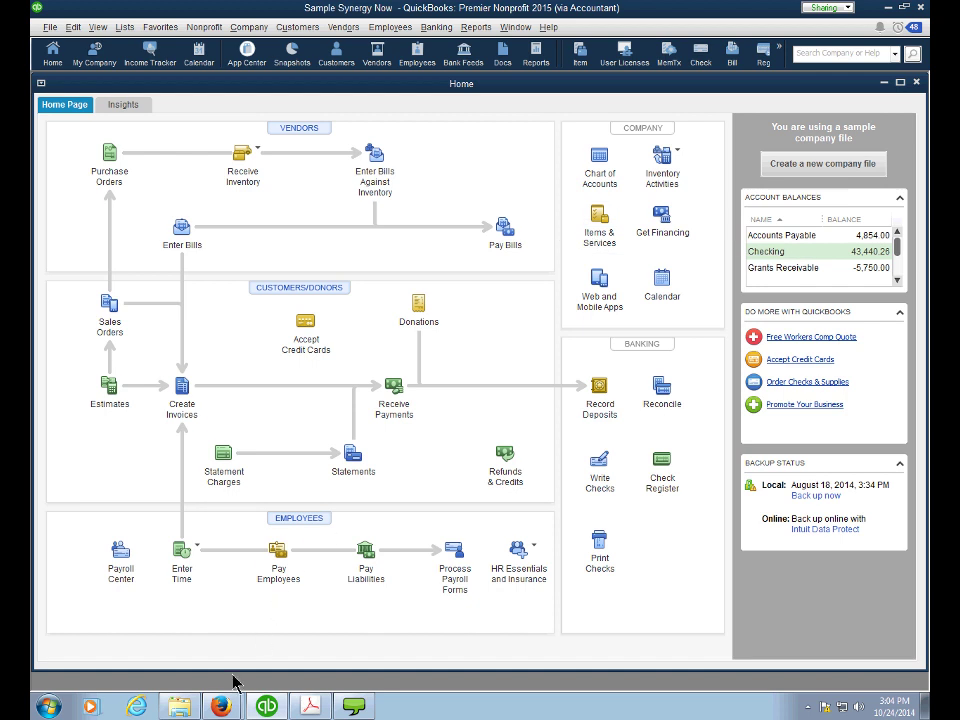
Open qbo.intuit.com in a new Firefox tab, then return to QuickBooks desktop
mouse_move(224, 706)
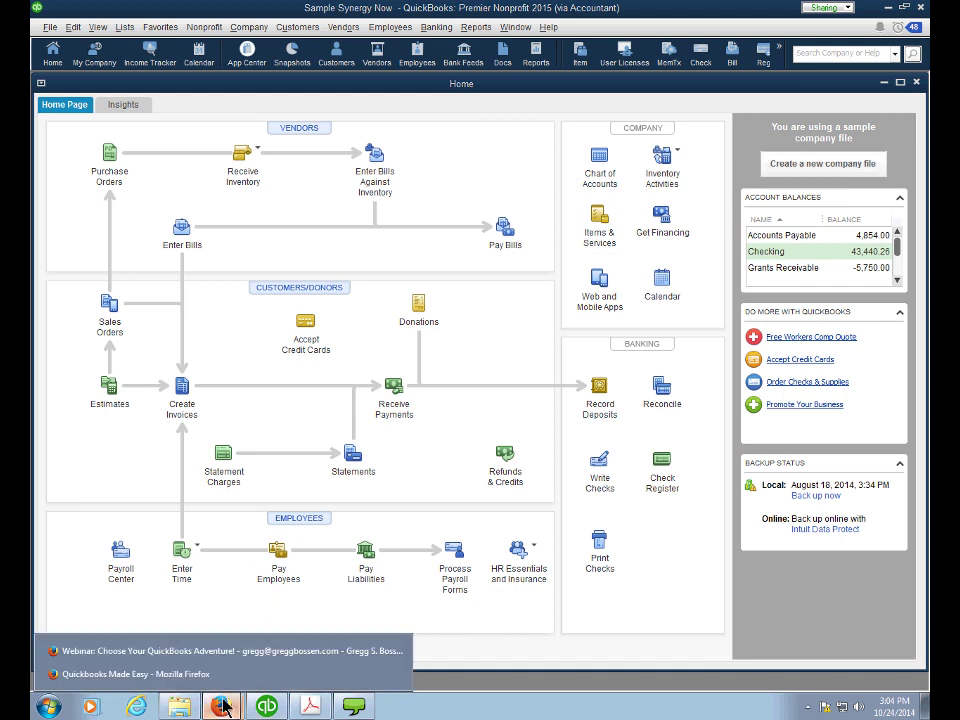
left_click(214, 676)
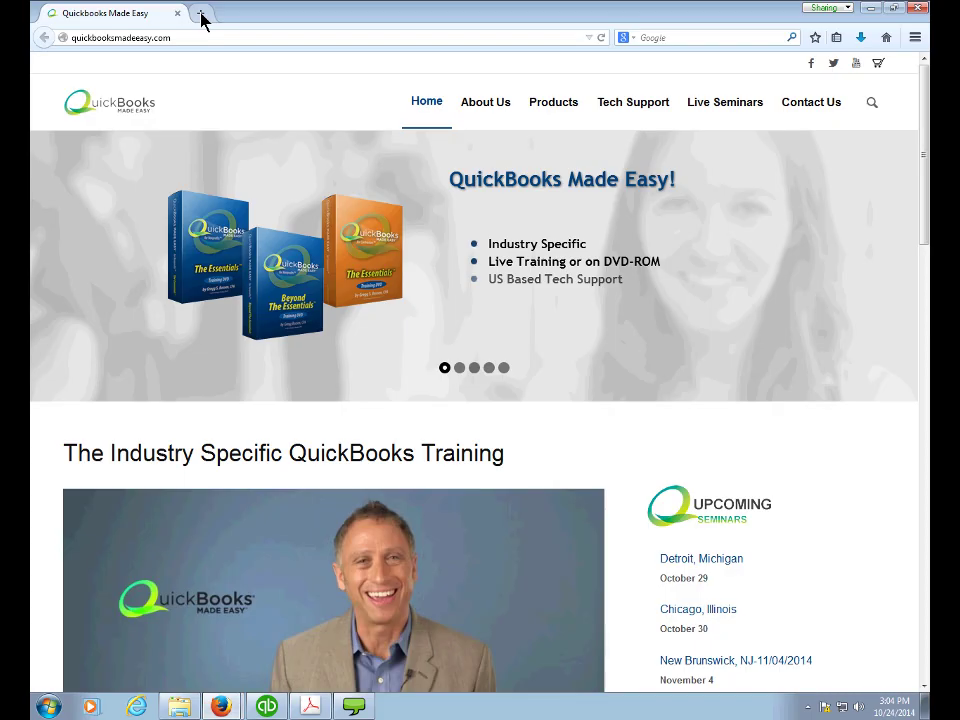
left_click(200, 16)
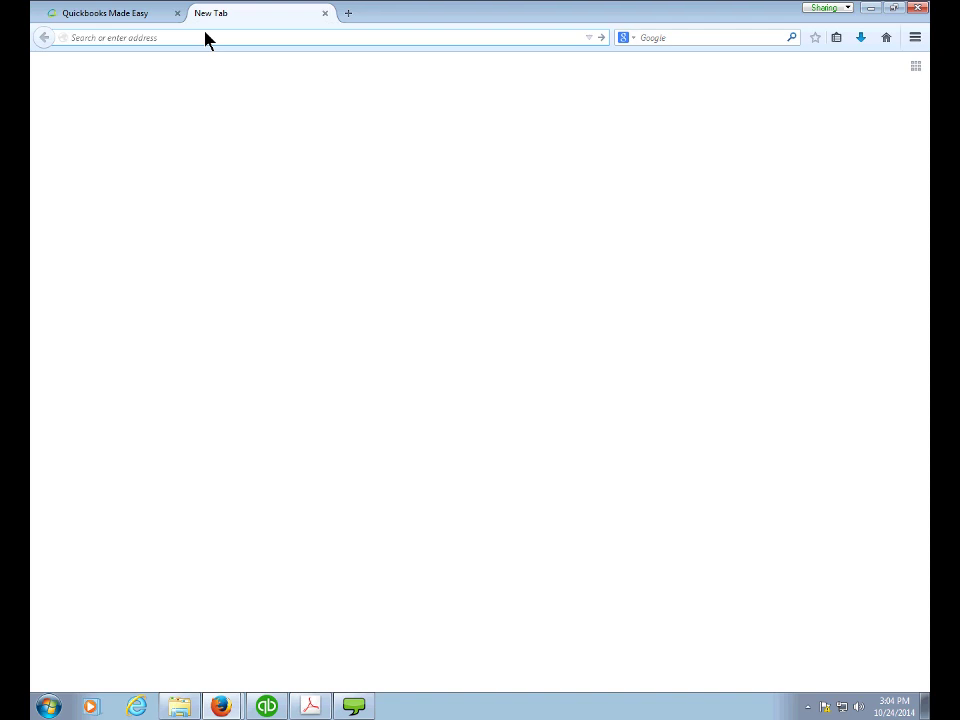
type("qbo.")
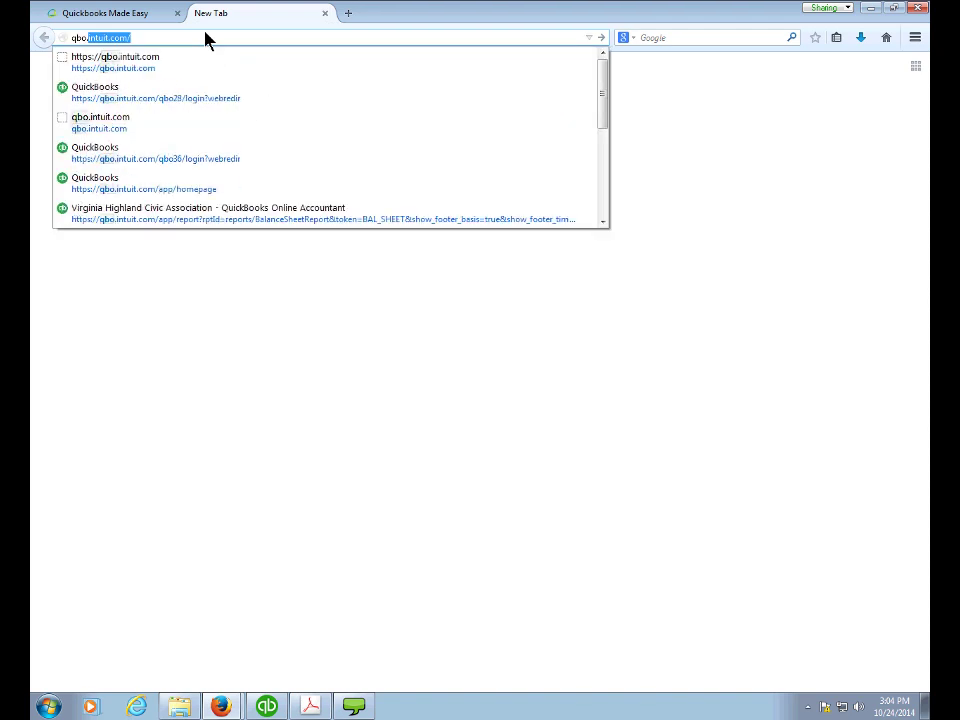
type("intuit")
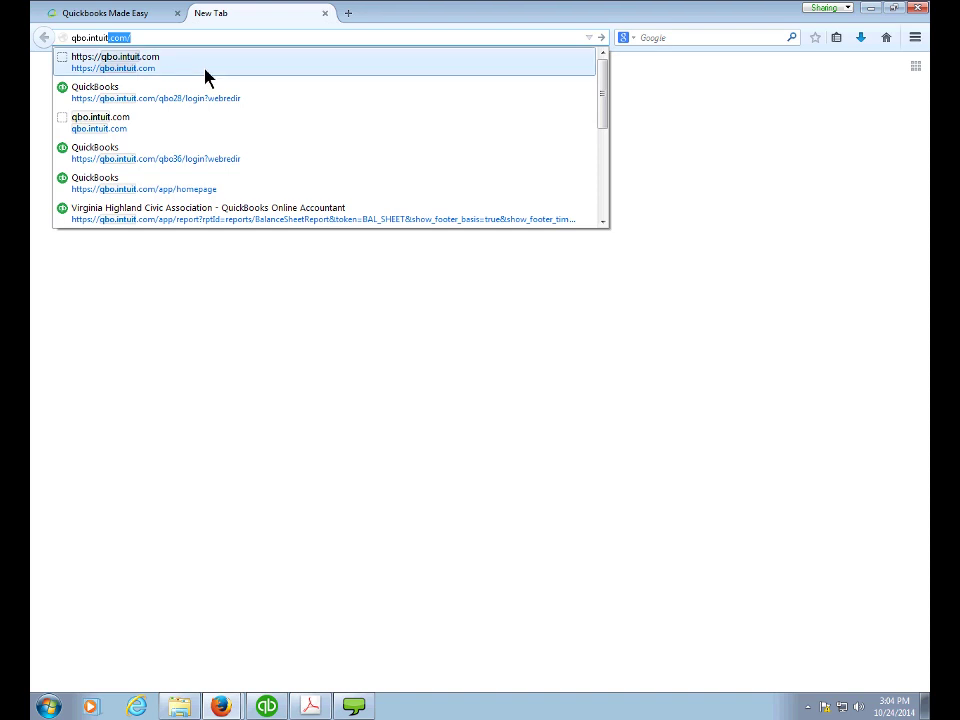
left_click(206, 77)
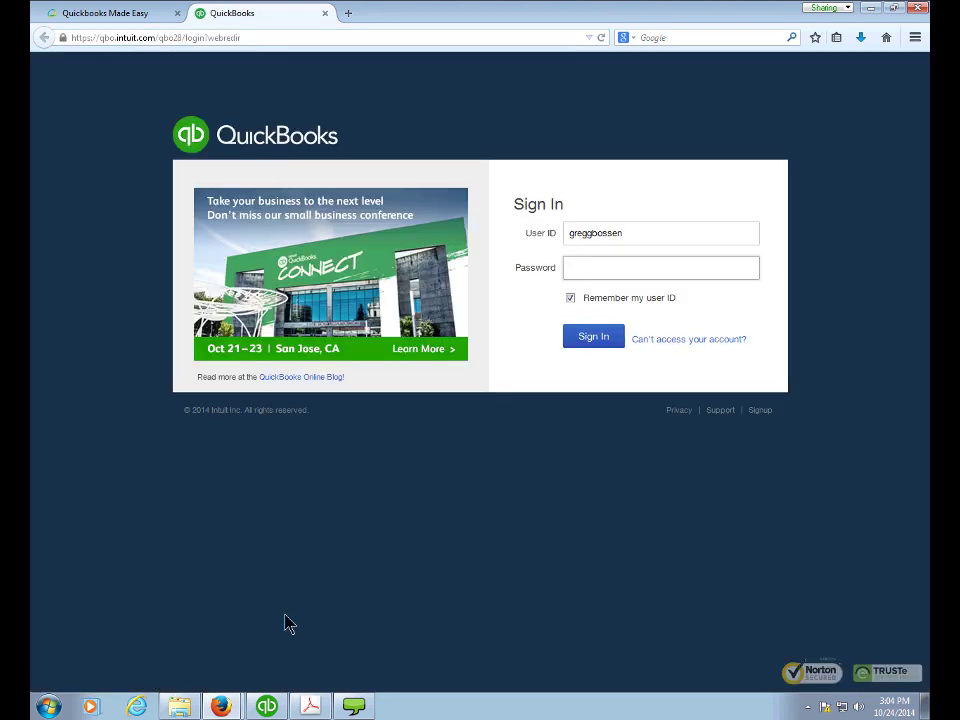
left_click(267, 705)
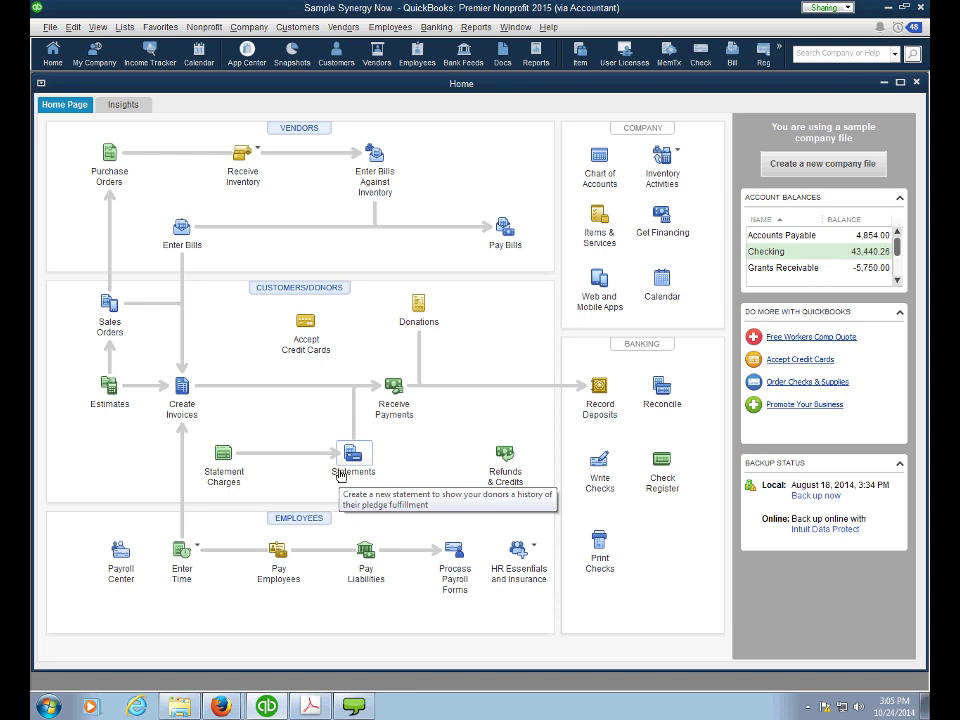
Open a blank Write Checks form for Checking, check 1004 dated 06/30/2020, with the date field selected
left_click(598, 463)
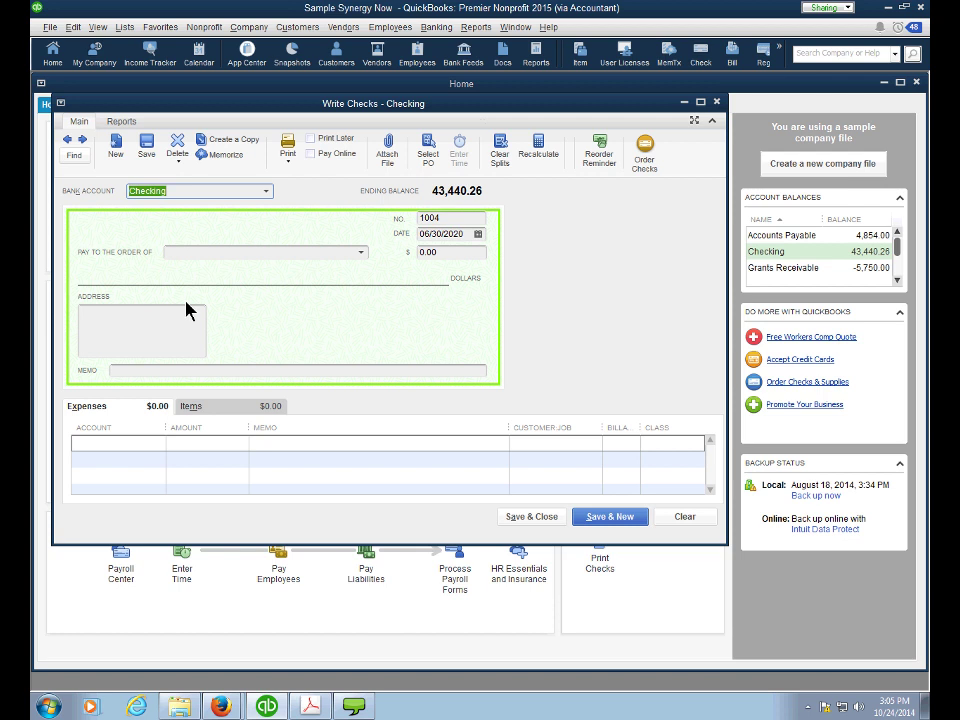
left_click(464, 238)
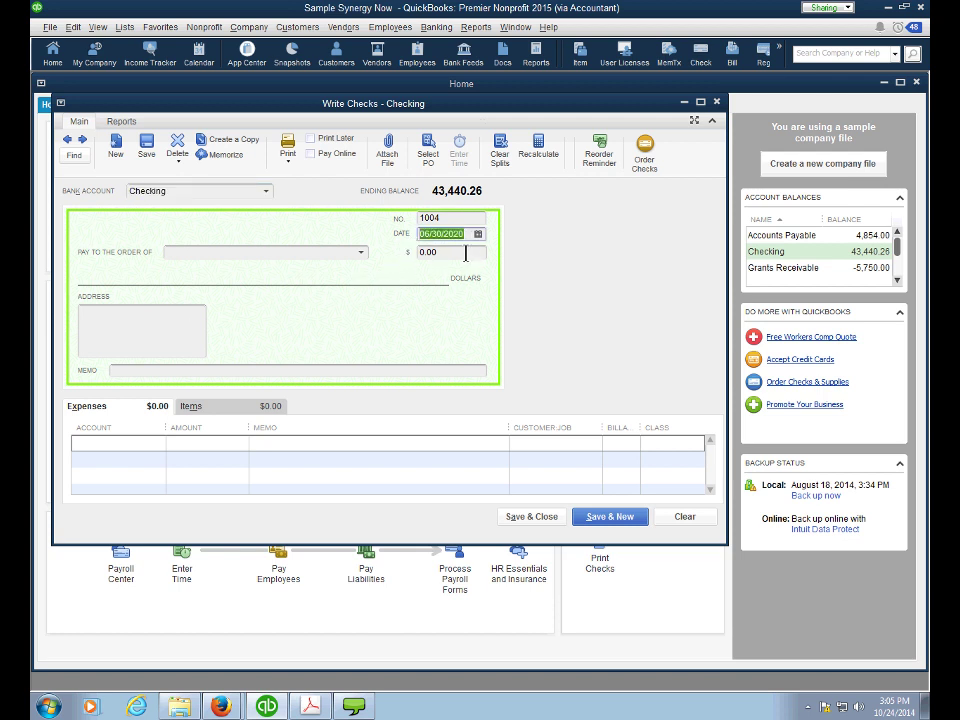
left_click(75, 38)
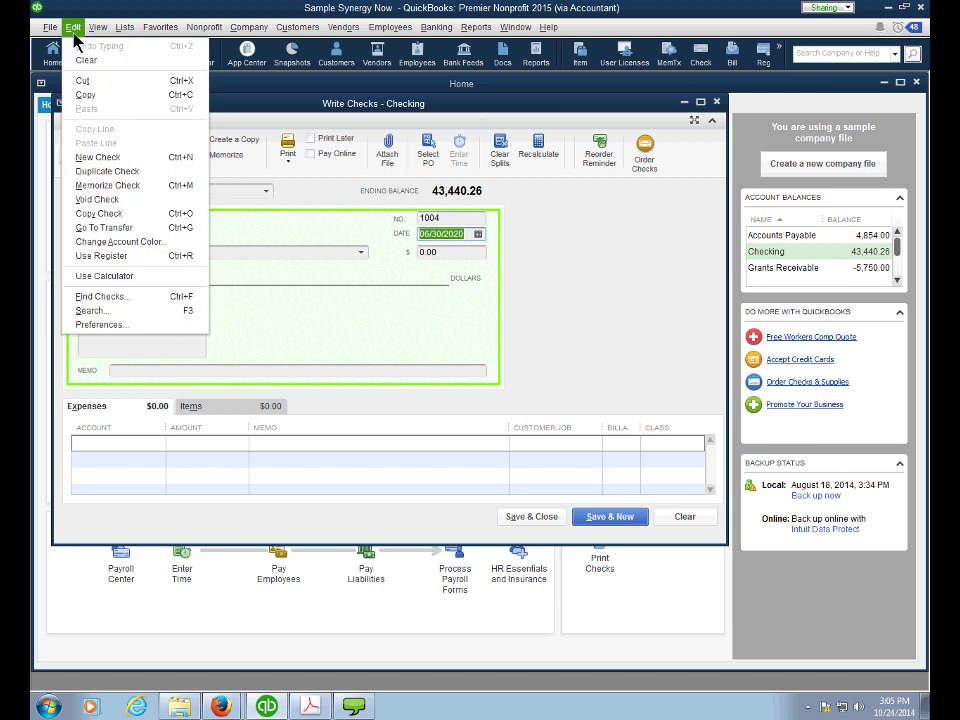
Review the General default-date preference without changes, then pay check 1004 to Atlanta Nonprofit Center
left_click(104, 325)
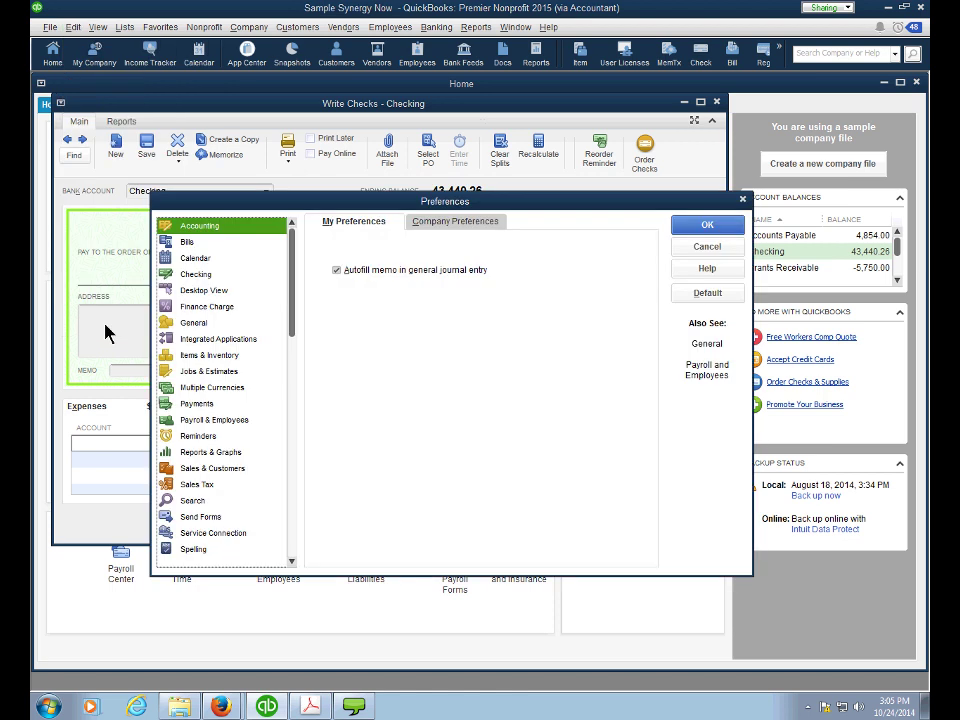
left_click(196, 323)
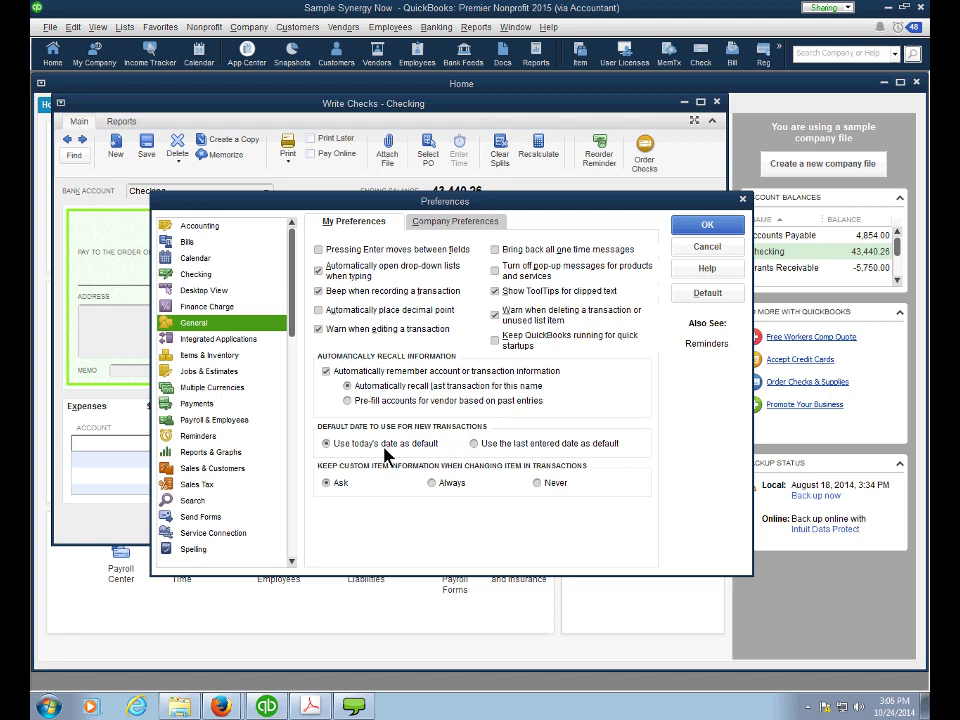
left_click(700, 245)
left_click(361, 256)
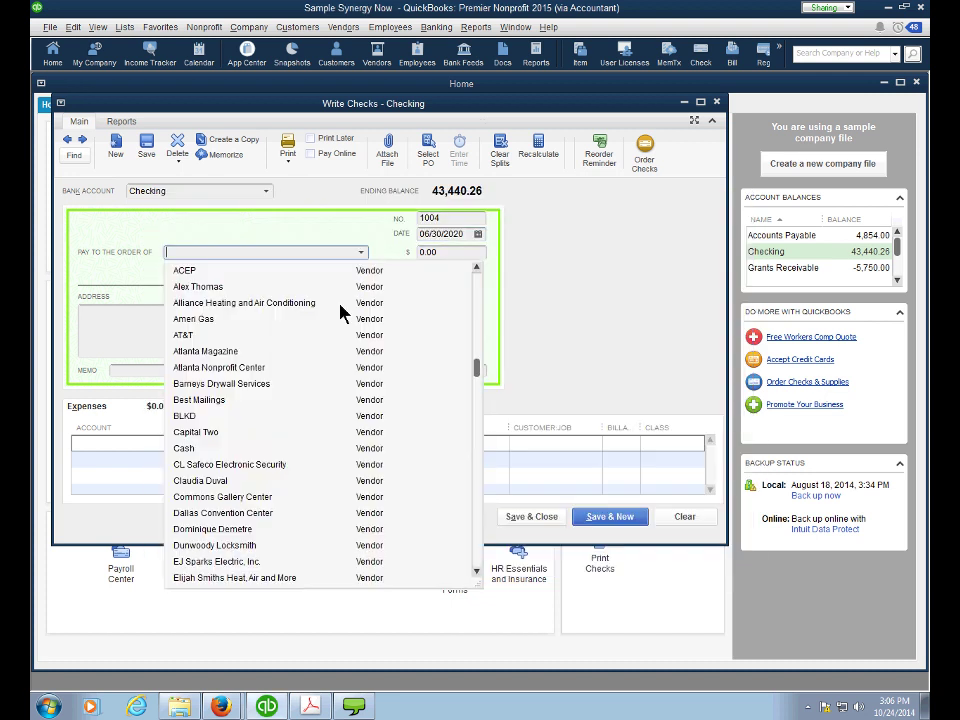
left_click(318, 368)
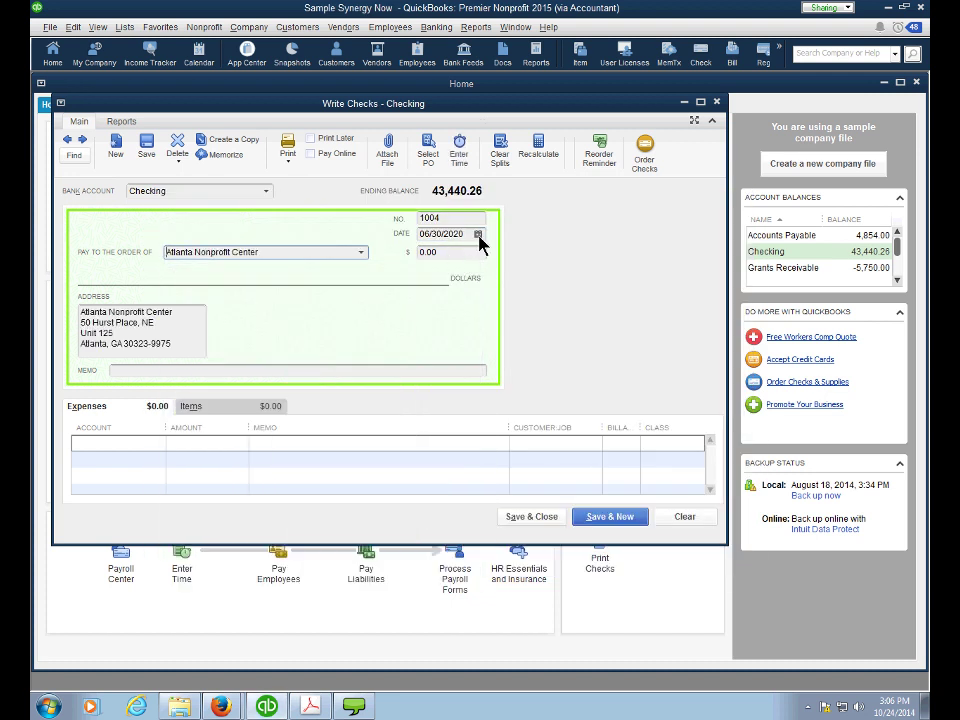
Date check 1004 04/07/2020 and charge 100.00 to Licenses and Permits
left_click(478, 236)
left_click(434, 257)
left_click(434, 257)
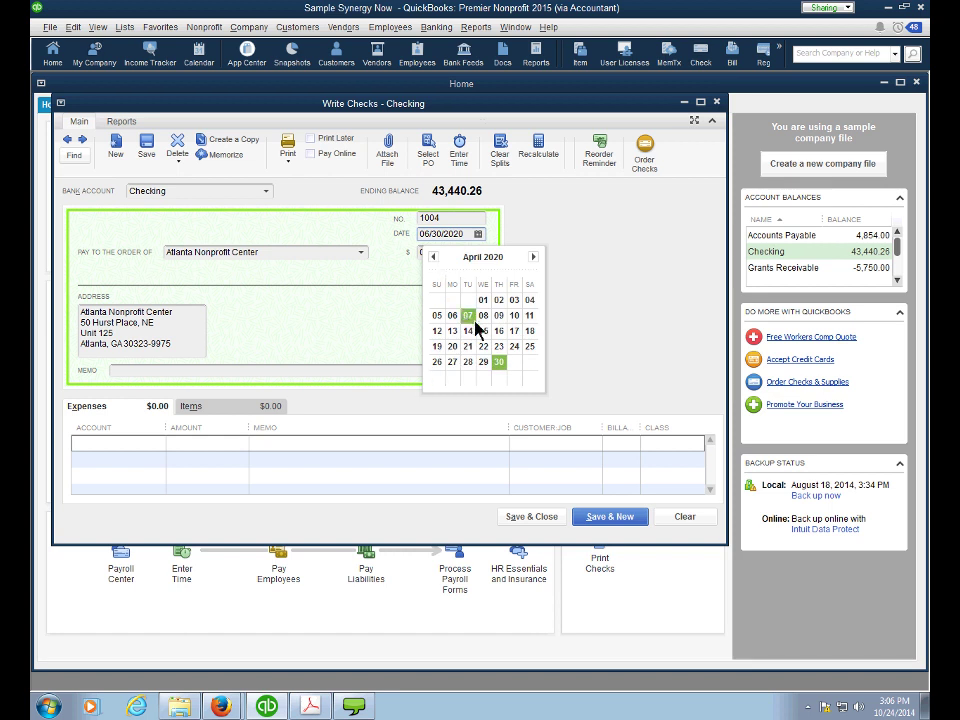
left_click(465, 317)
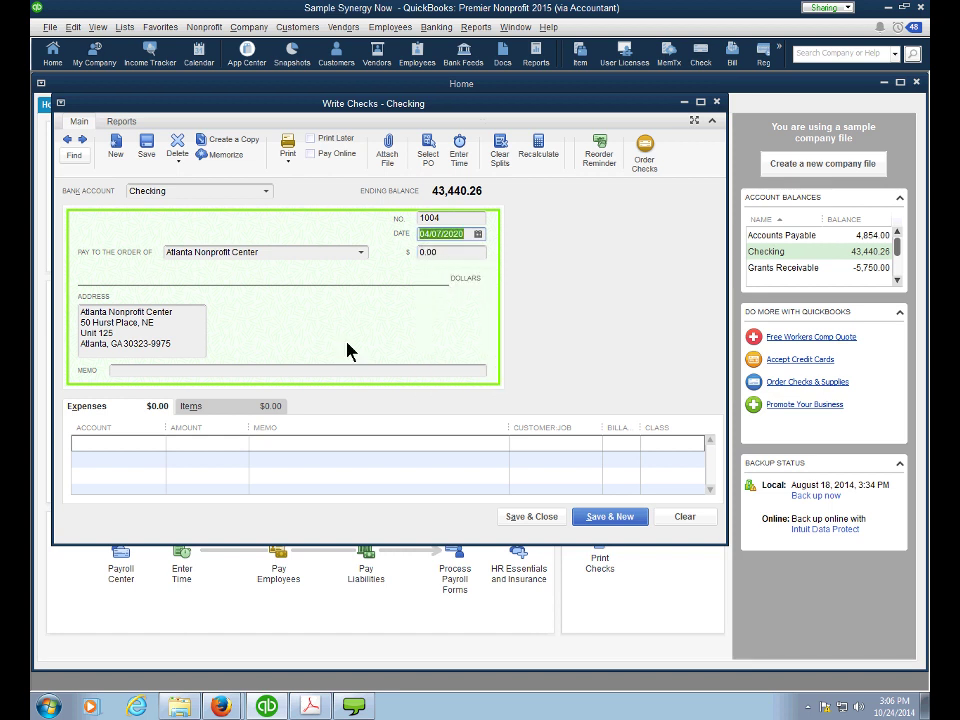
left_click(161, 444)
left_click(197, 342)
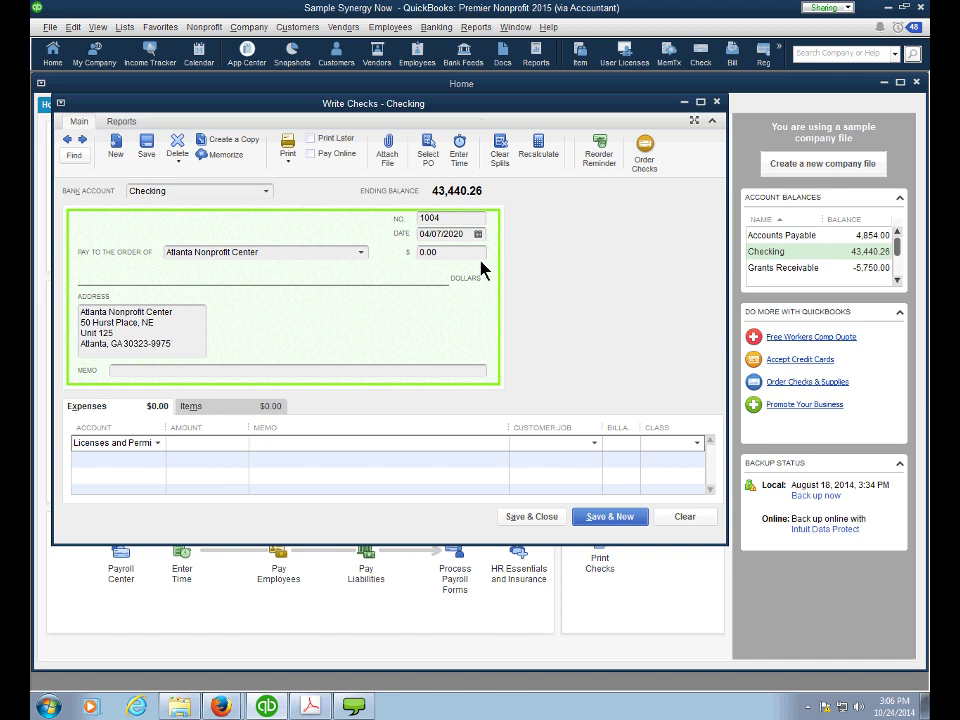
left_click(240, 442)
type("100")
key("Tab")
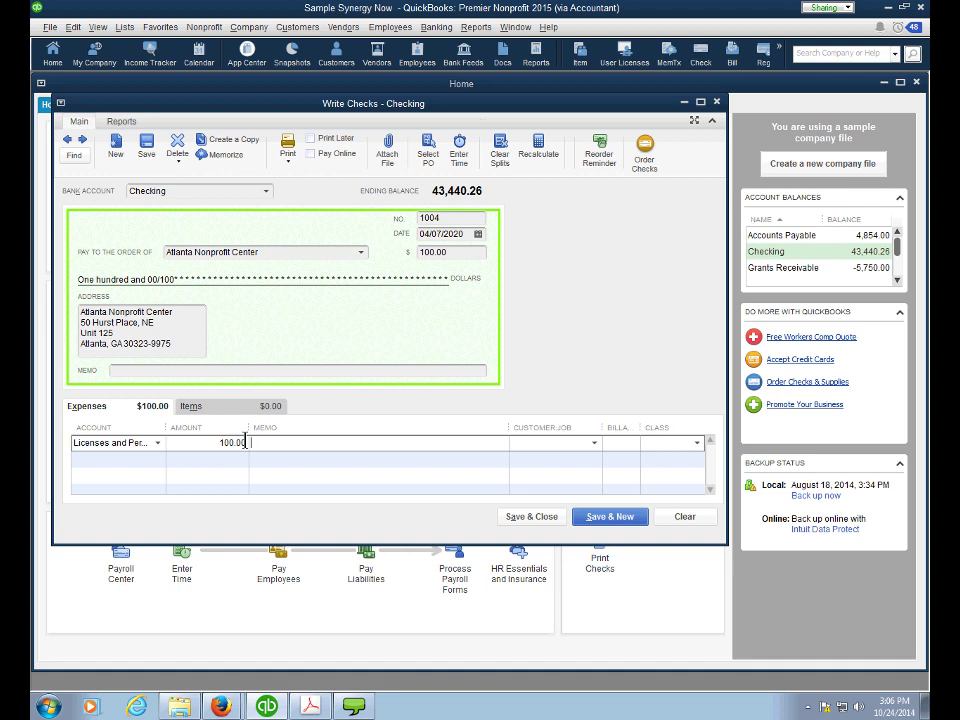
Assign the expense to the Go-Green Guidance Center class and save check 1004
left_click(697, 442)
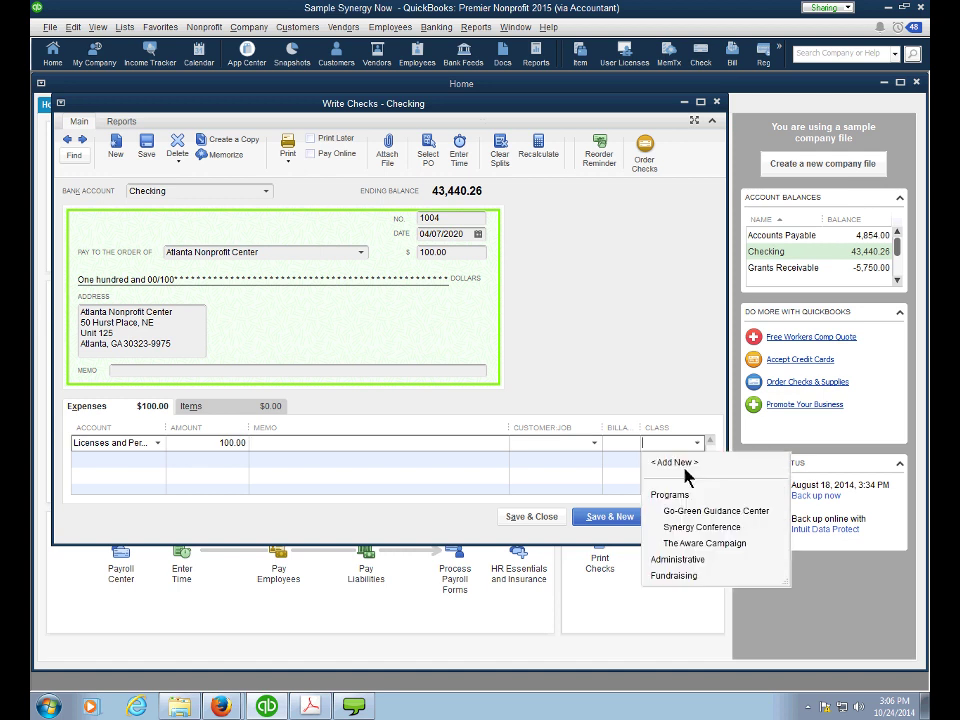
left_click(678, 511)
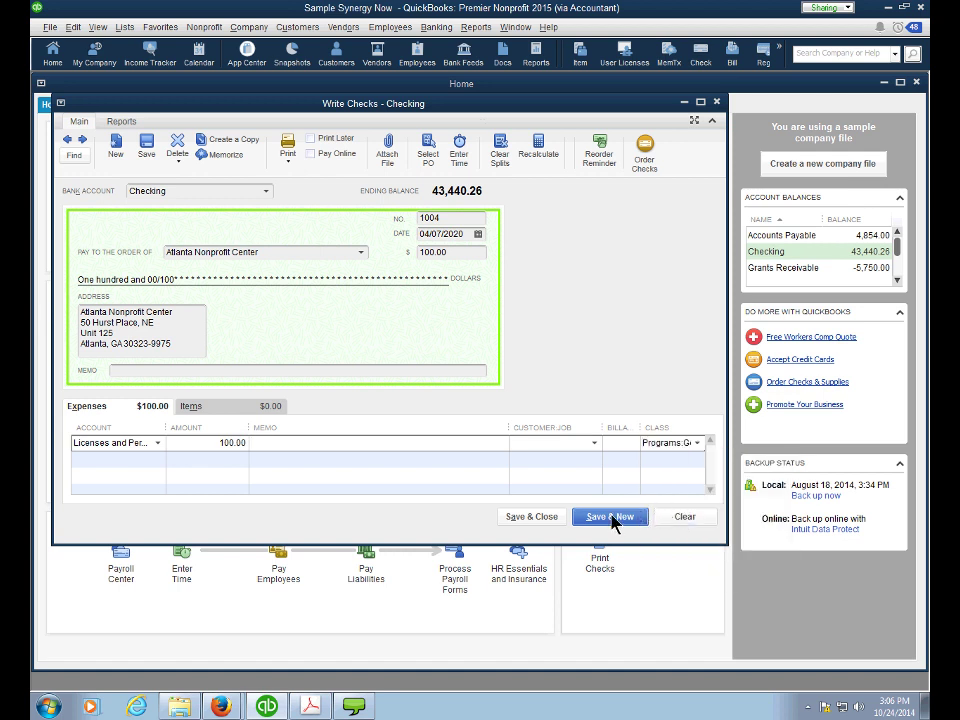
left_click(605, 522)
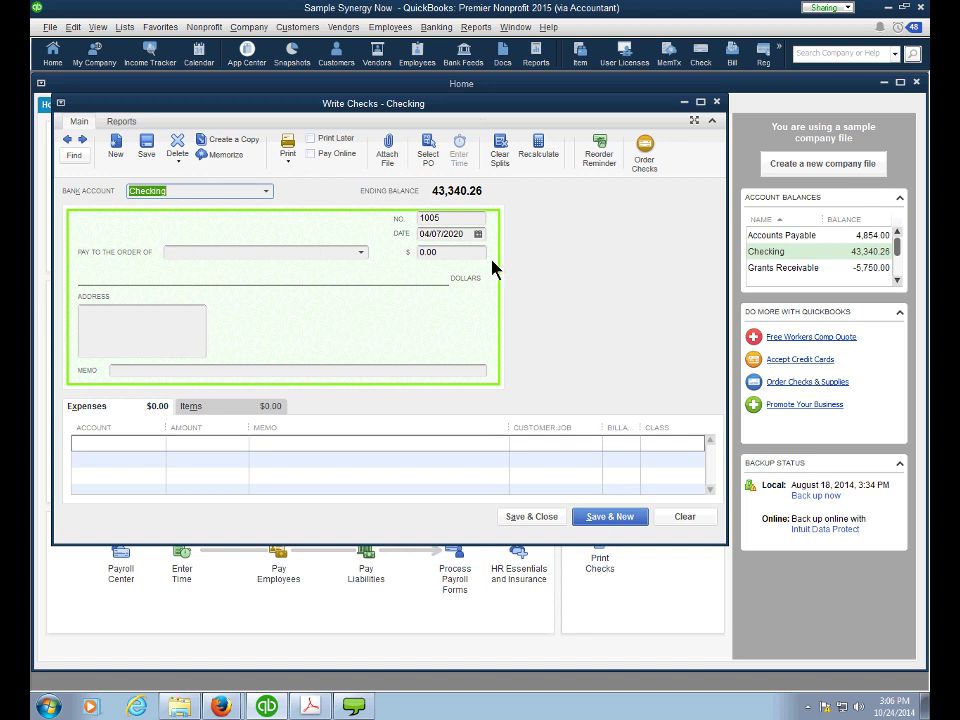
Clear blank check 1005 and select its 04/07/2020 date
left_click(688, 518)
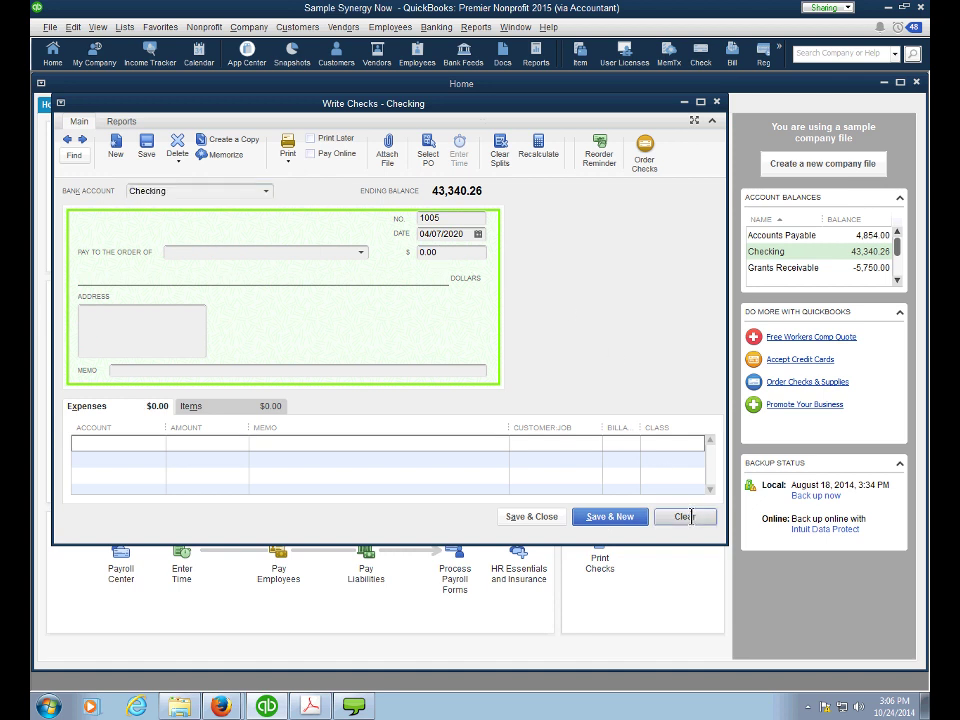
left_click(466, 233)
double_click(466, 233)
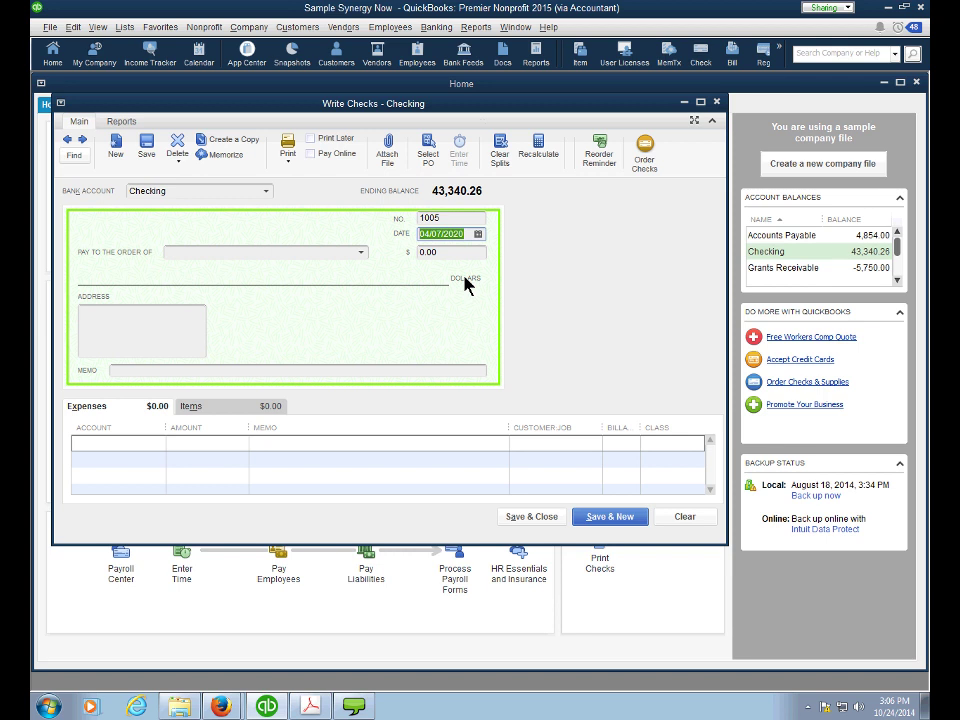
In General preferences, choose 'Use today's date as default' for new transactions and confirm
left_click(73, 27)
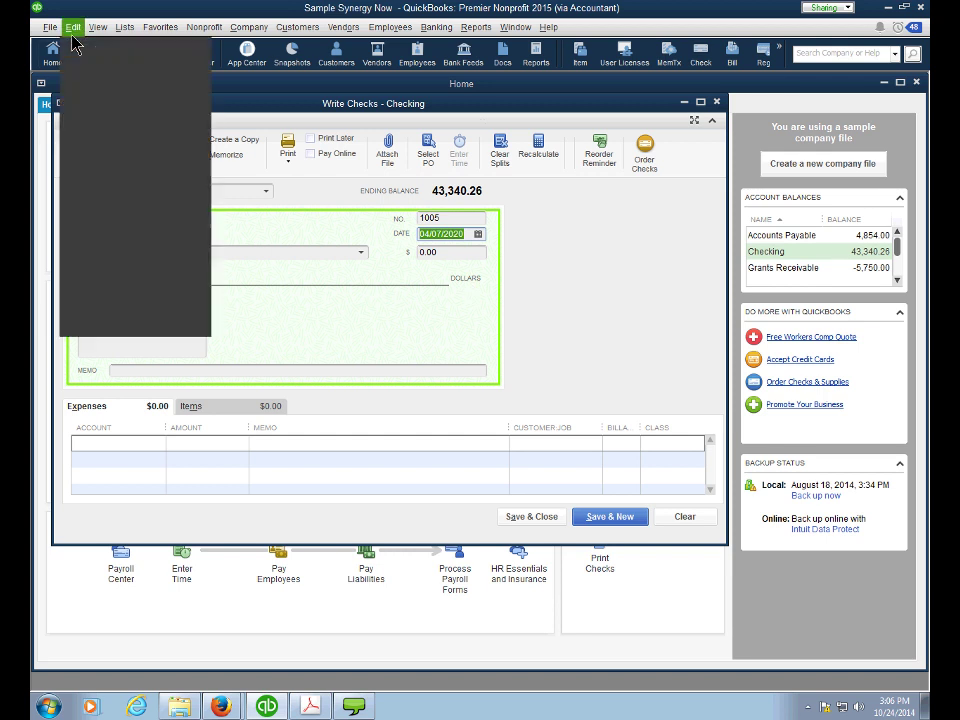
left_click(103, 326)
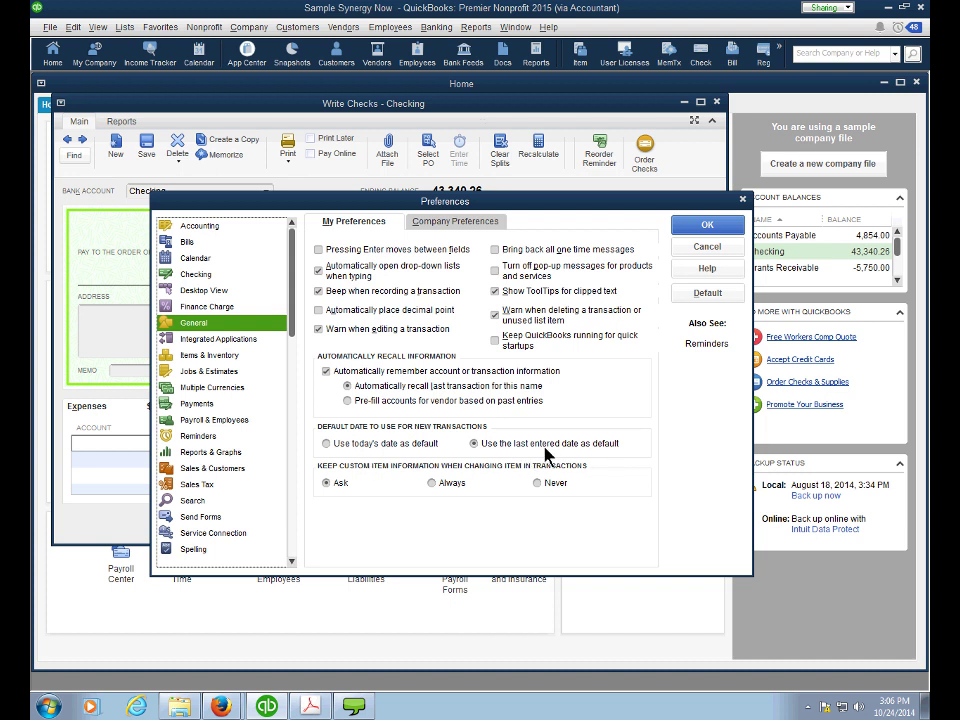
left_click(328, 448)
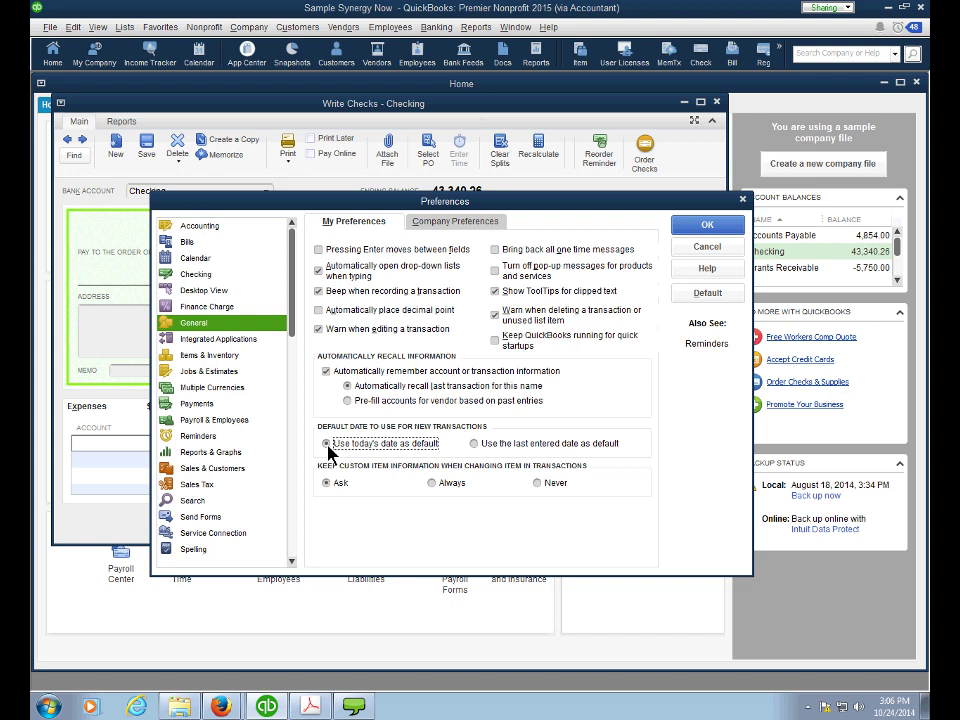
left_click(703, 249)
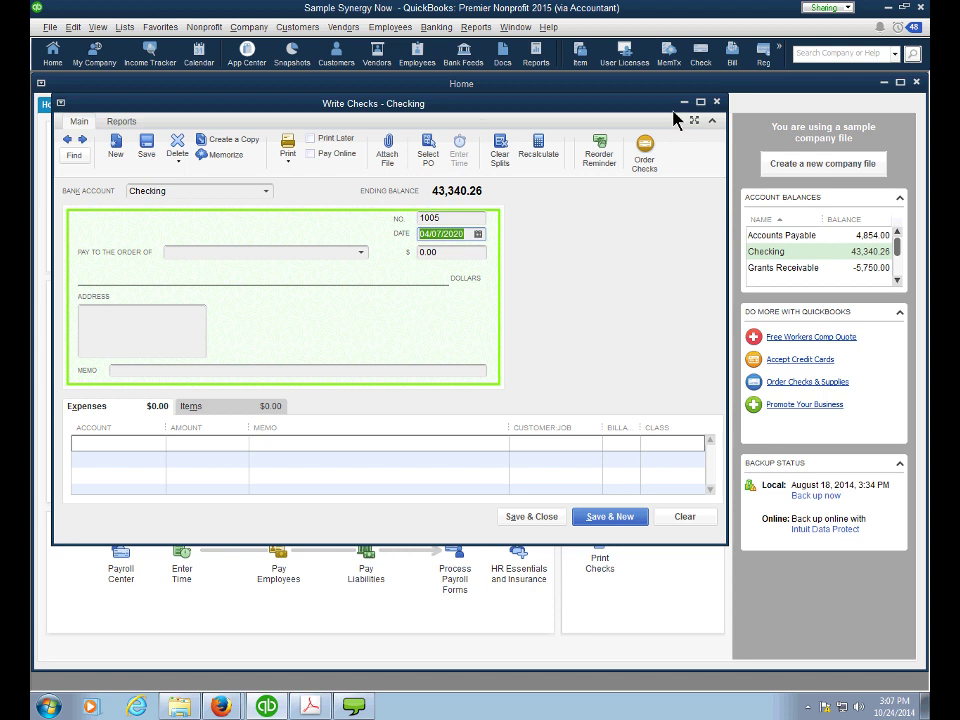
left_click_drag(677, 113, 658, 143)
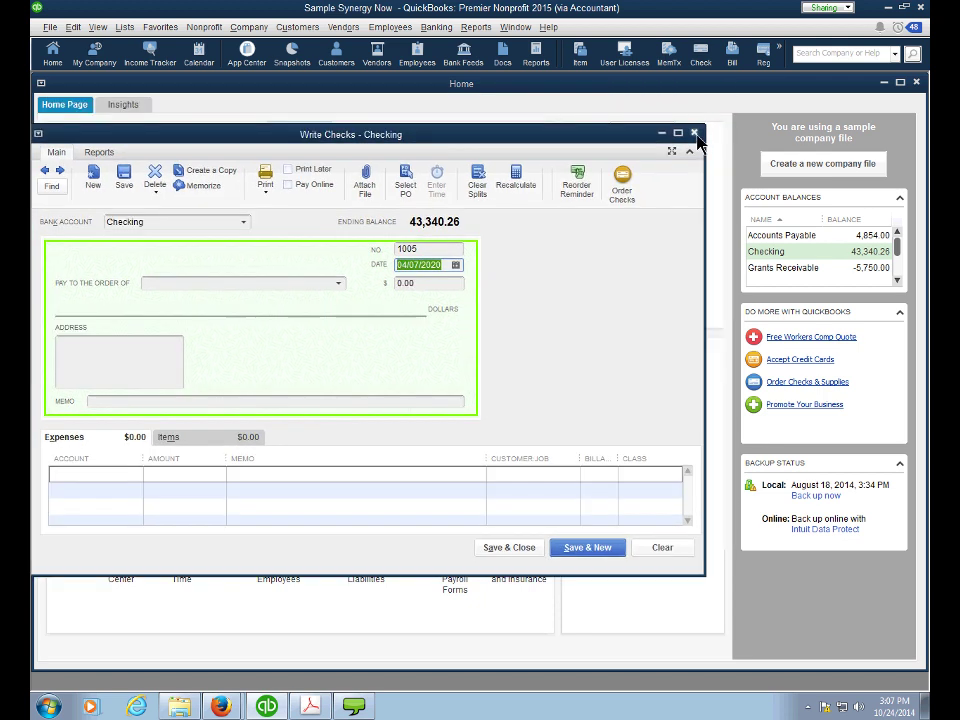
Close Write Checks, then briefly open and close the invoice and donations sales receipt forms
left_click(695, 135)
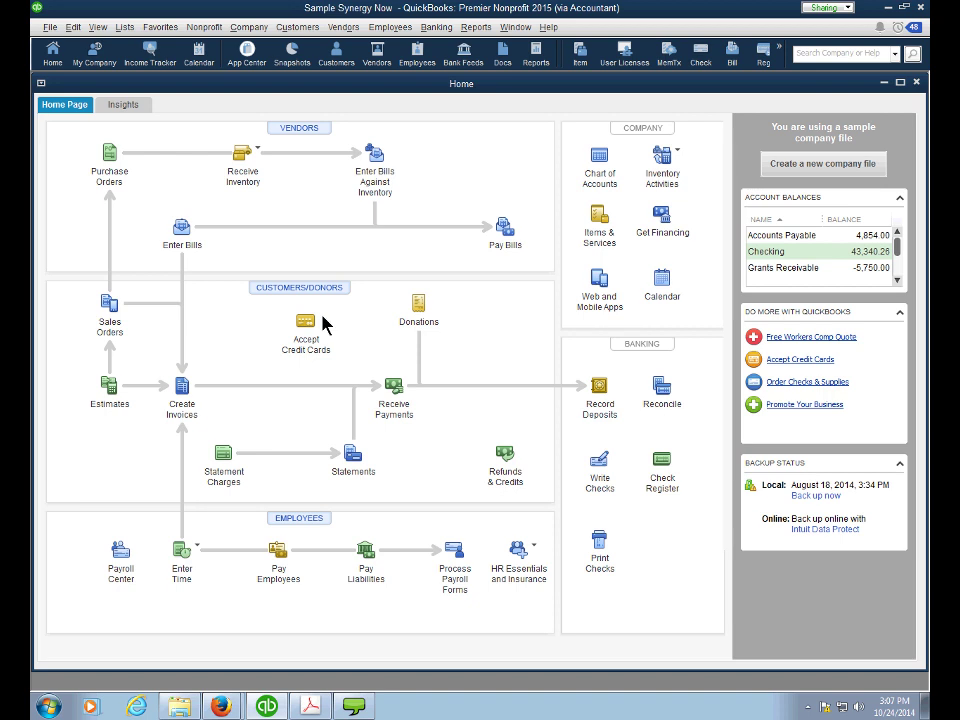
left_click(183, 384)
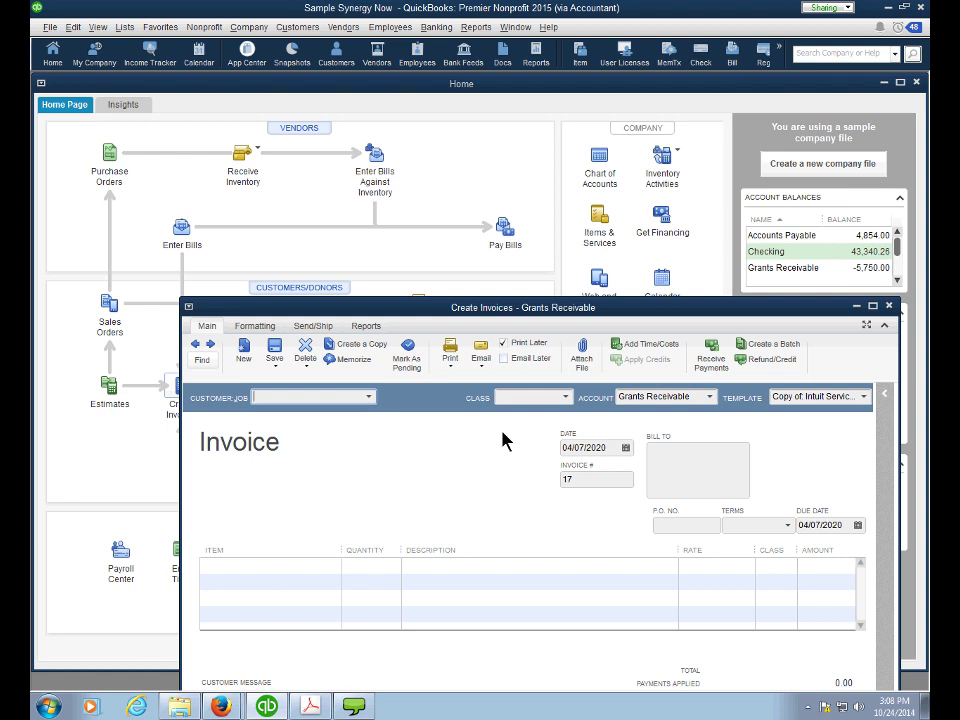
left_click(888, 307)
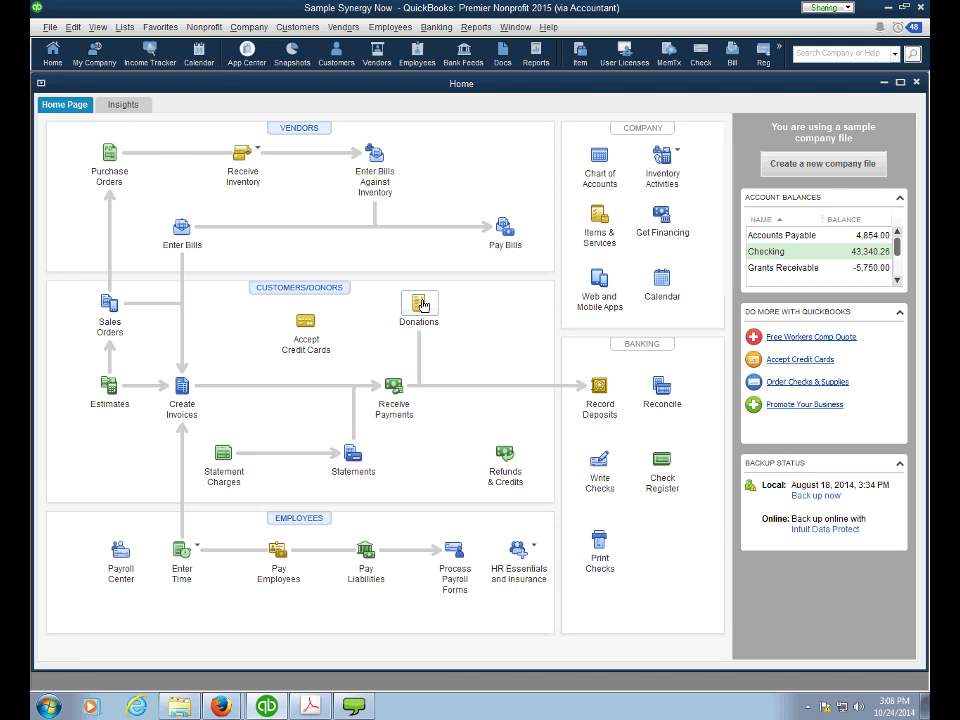
left_click(420, 303)
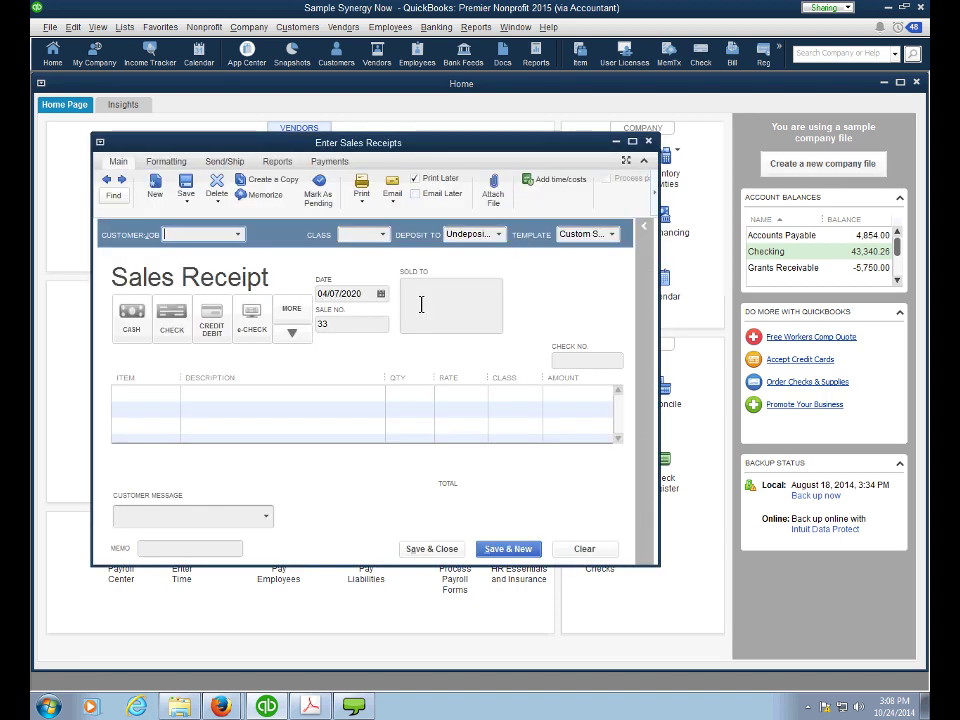
key("Escape")
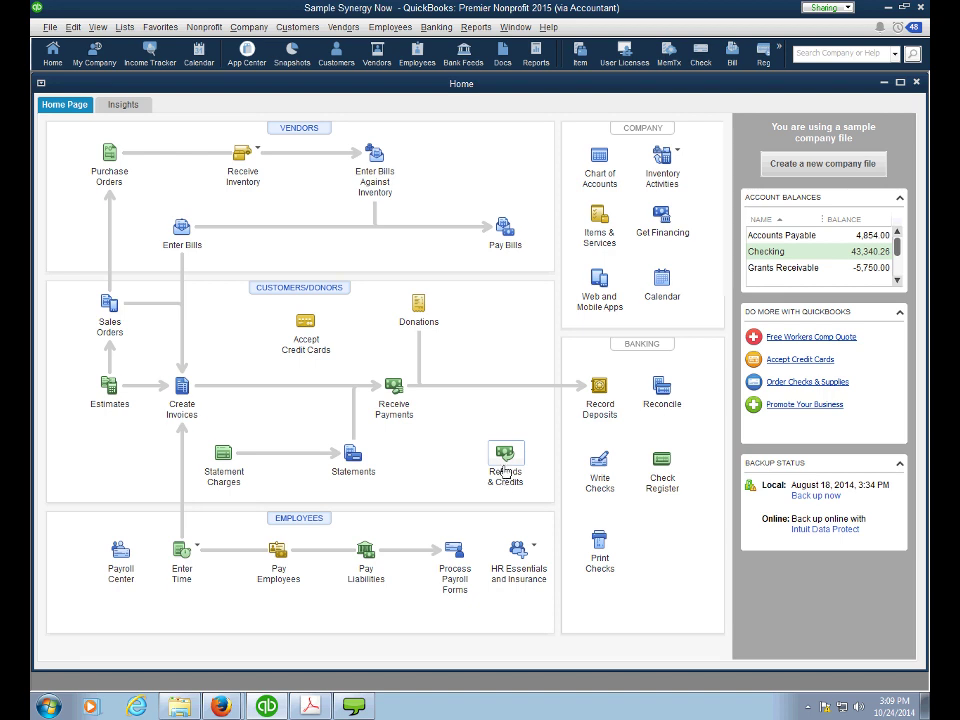
Open the 2015 Non-Profit In-Kind Contributions sample company and dismiss the sample-file notice
left_click(52, 31)
left_click(66, 62)
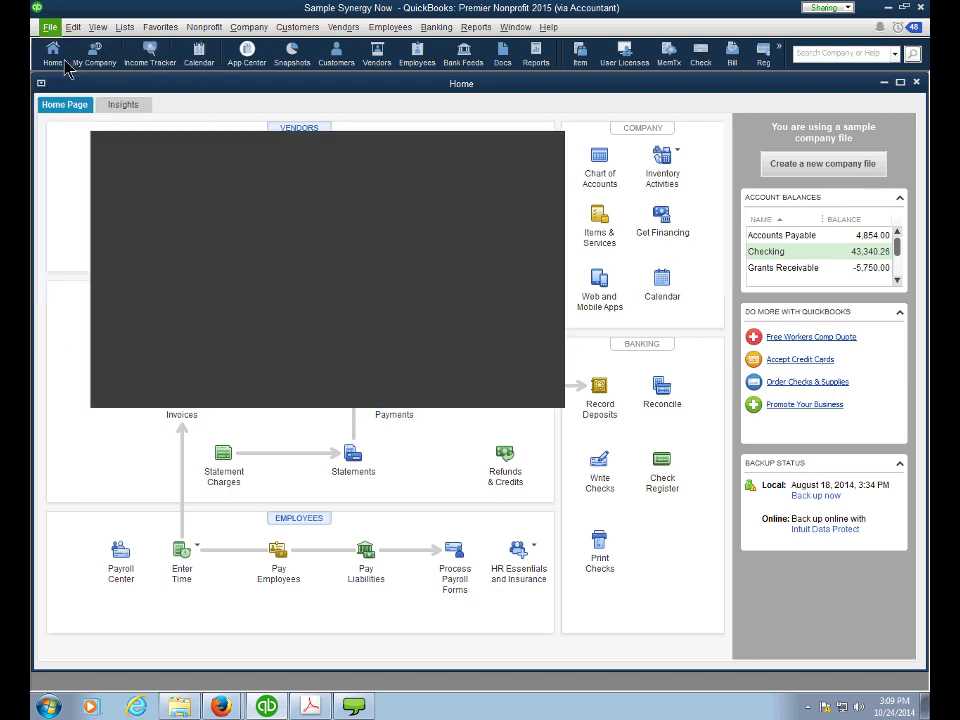
left_click(227, 388)
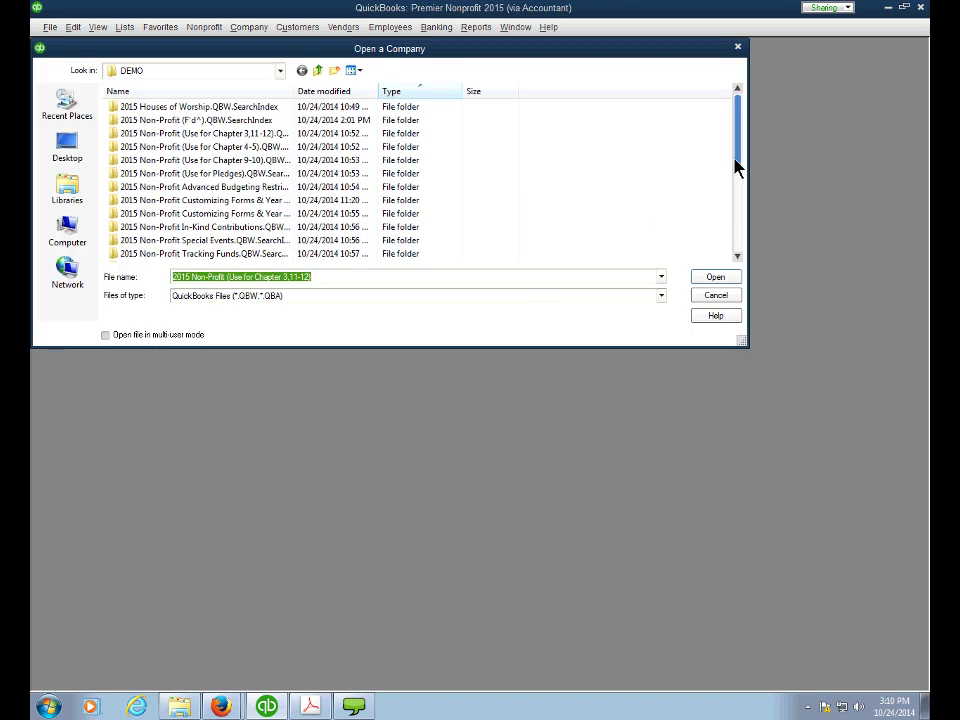
left_click_drag(735, 168, 739, 250)
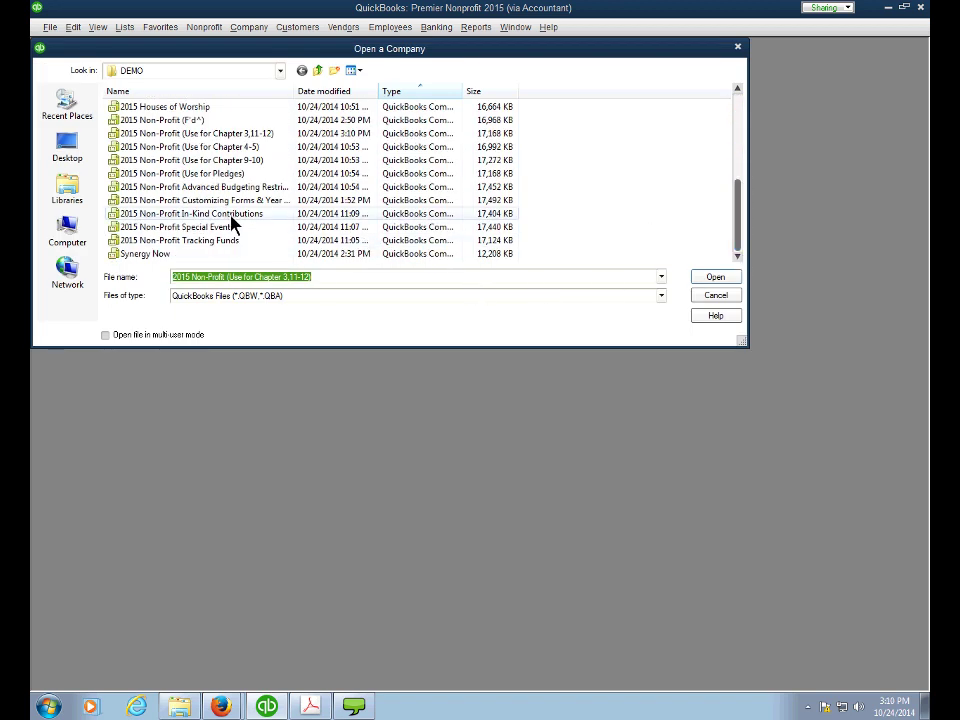
left_click(231, 214)
left_click(712, 279)
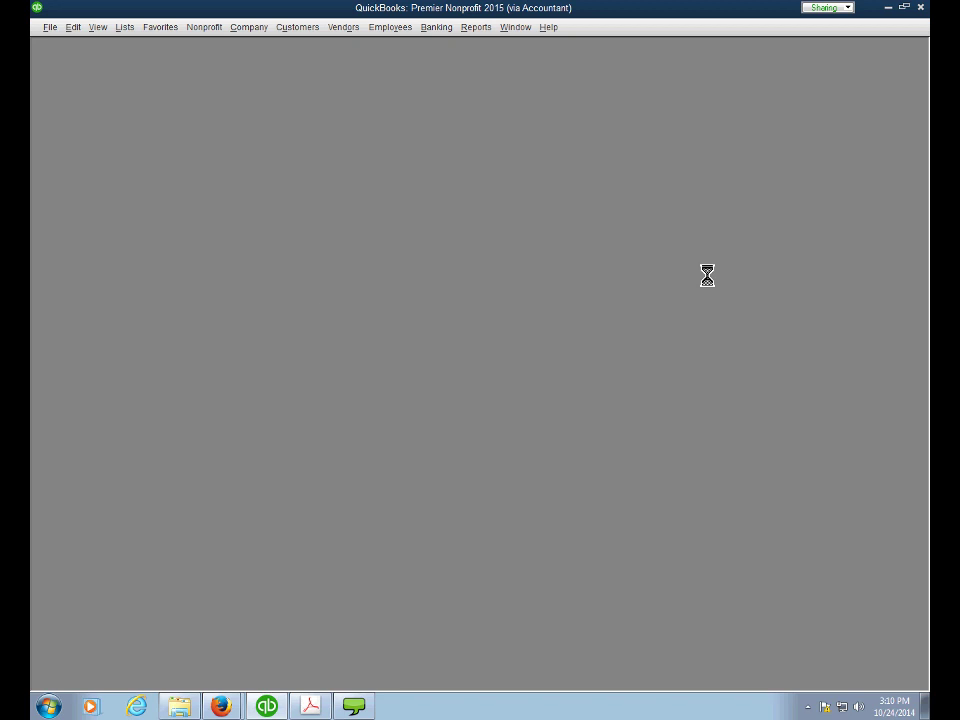
left_click(482, 280)
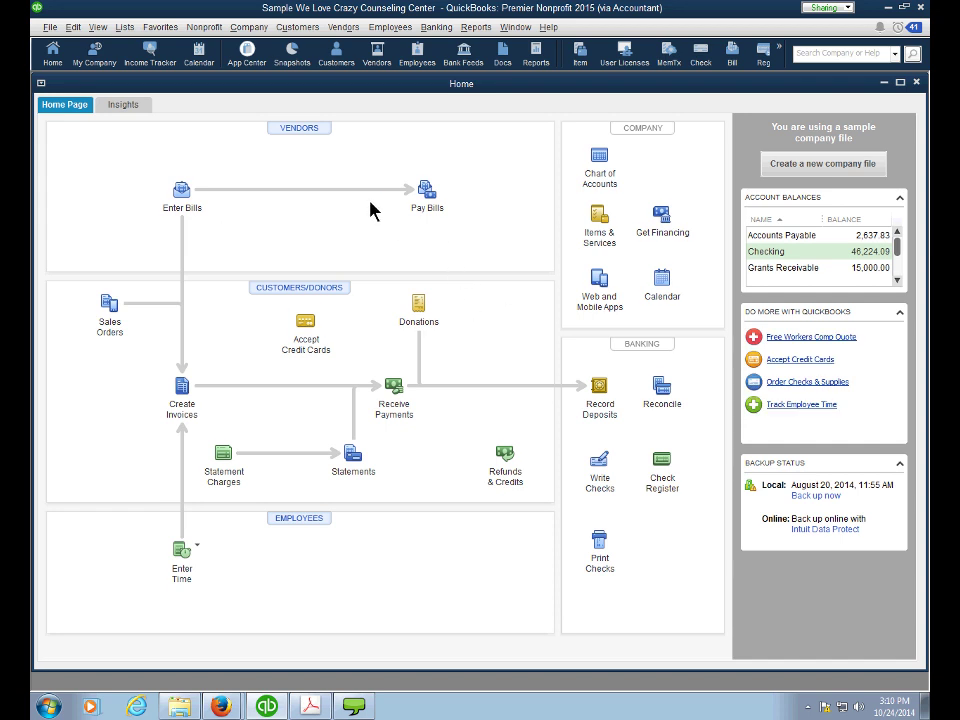
Start a general journal entry crediting In-Kind Contributions 800.00 on line one
left_click(238, 34)
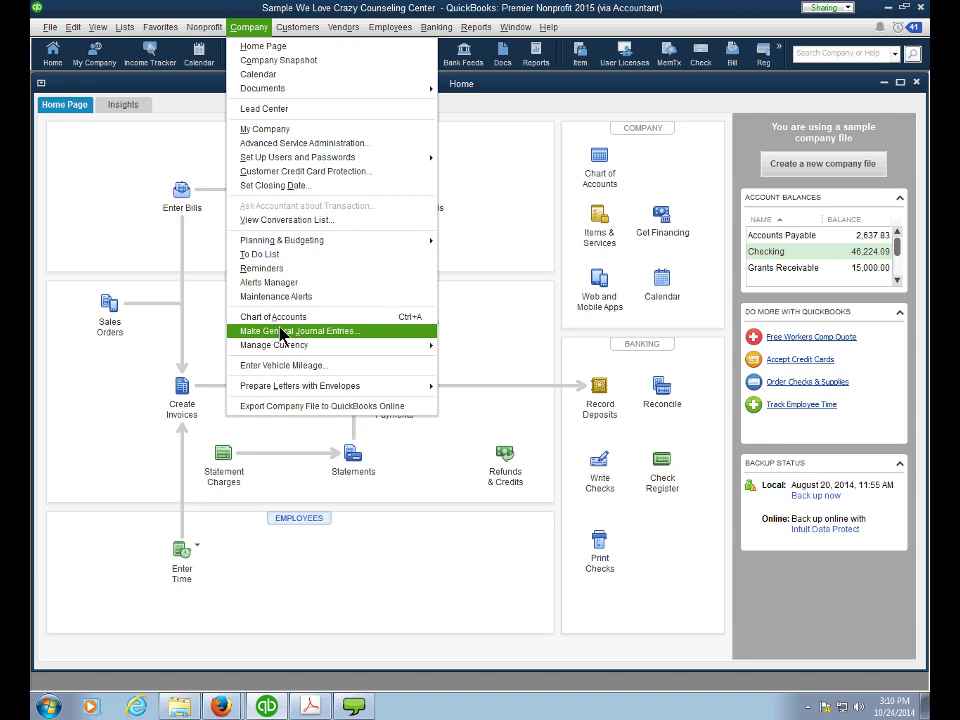
left_click(281, 333)
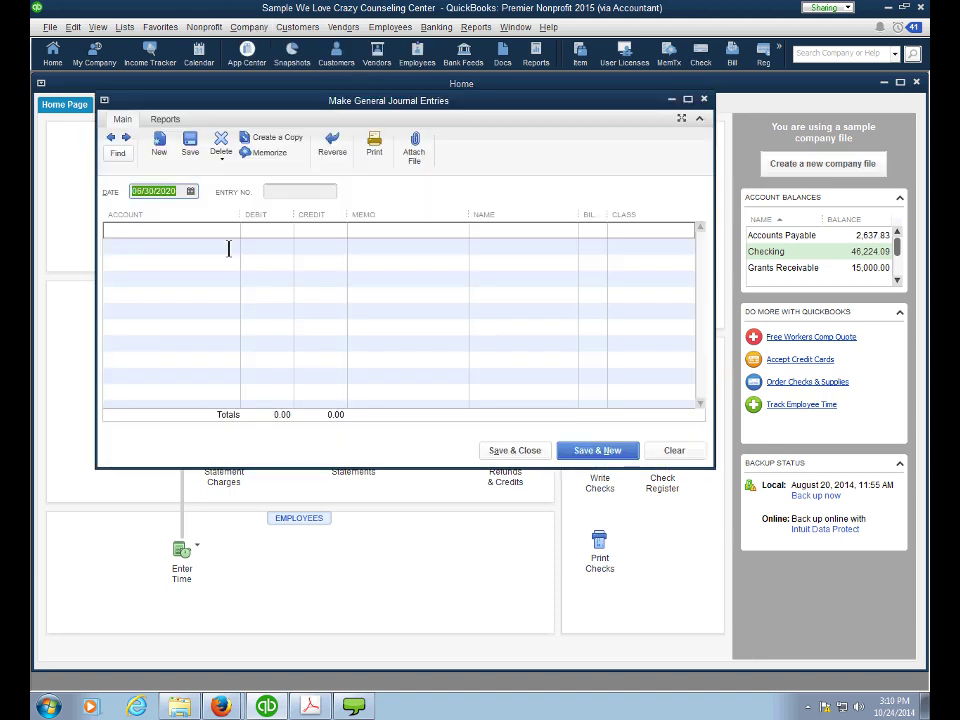
left_click(231, 234)
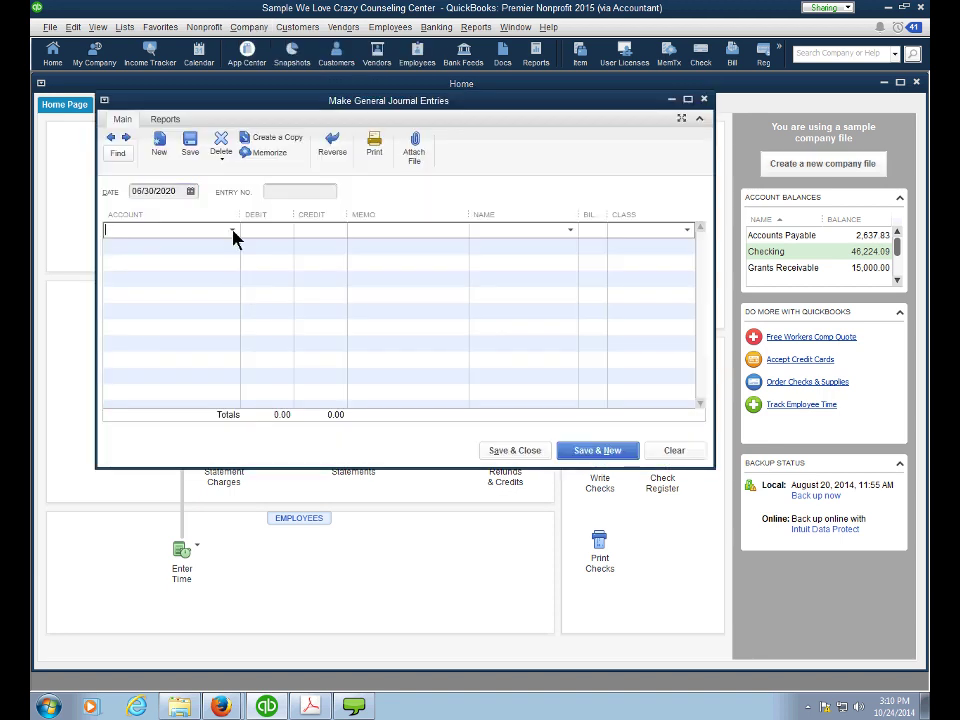
type("In-Kind Contributions")
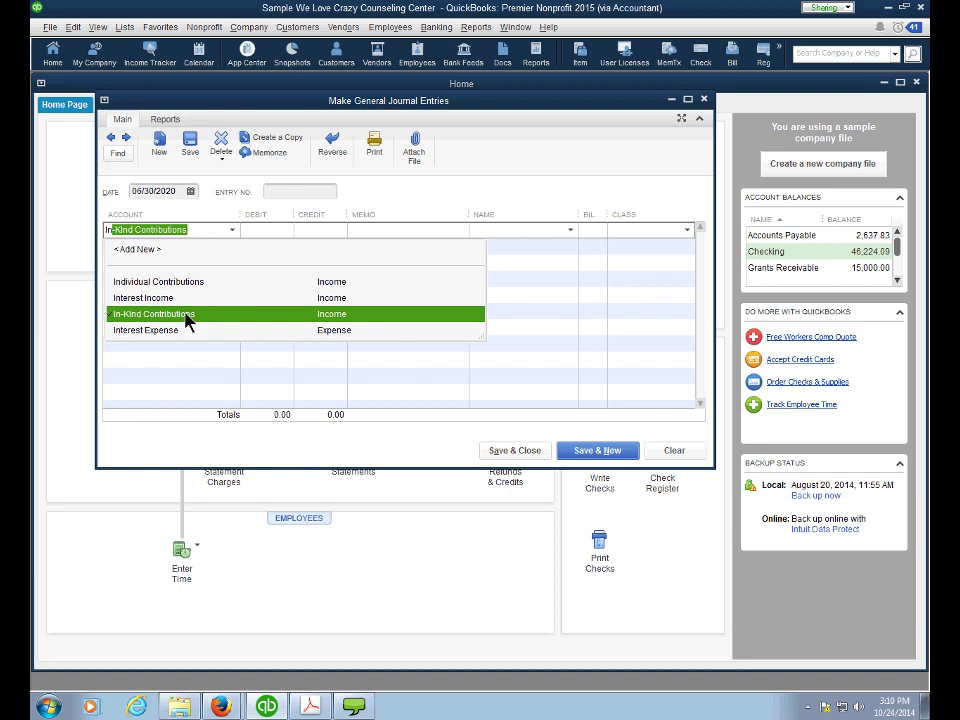
left_click(187, 318)
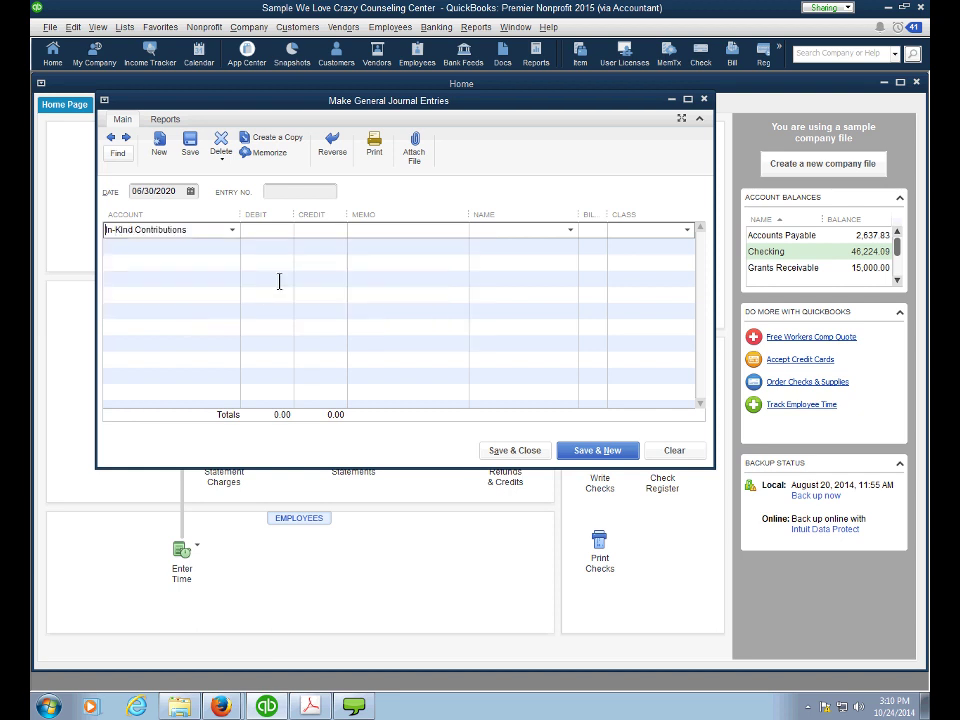
left_click(316, 234)
type("800.0")
key("Tab")
key("Tab")
key("Tab")
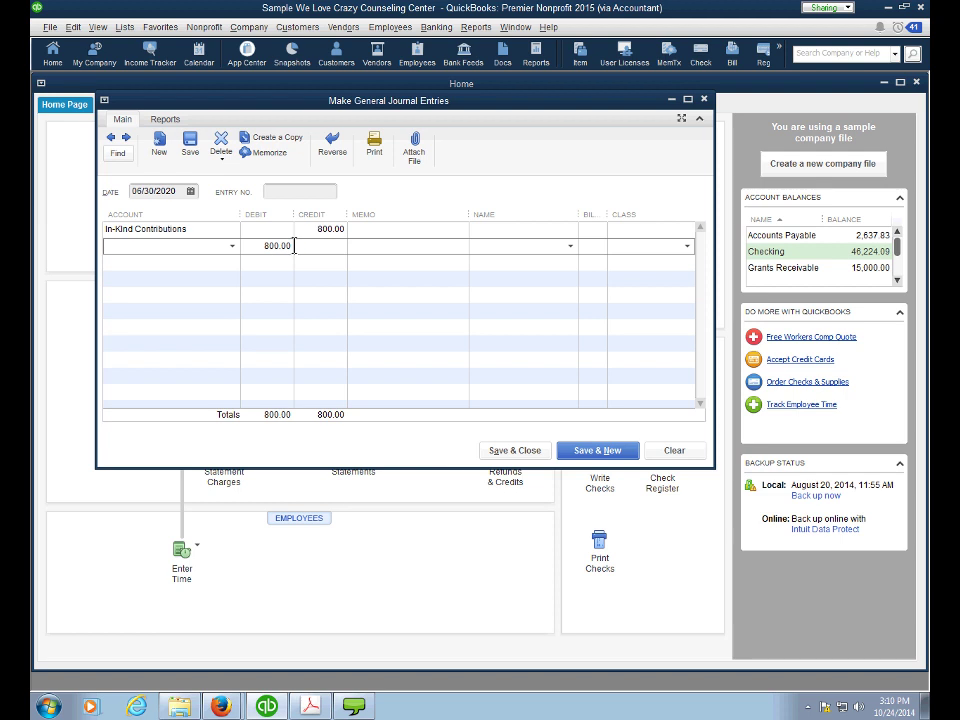
Pick Office Supplies as the account on line two
left_click(232, 246)
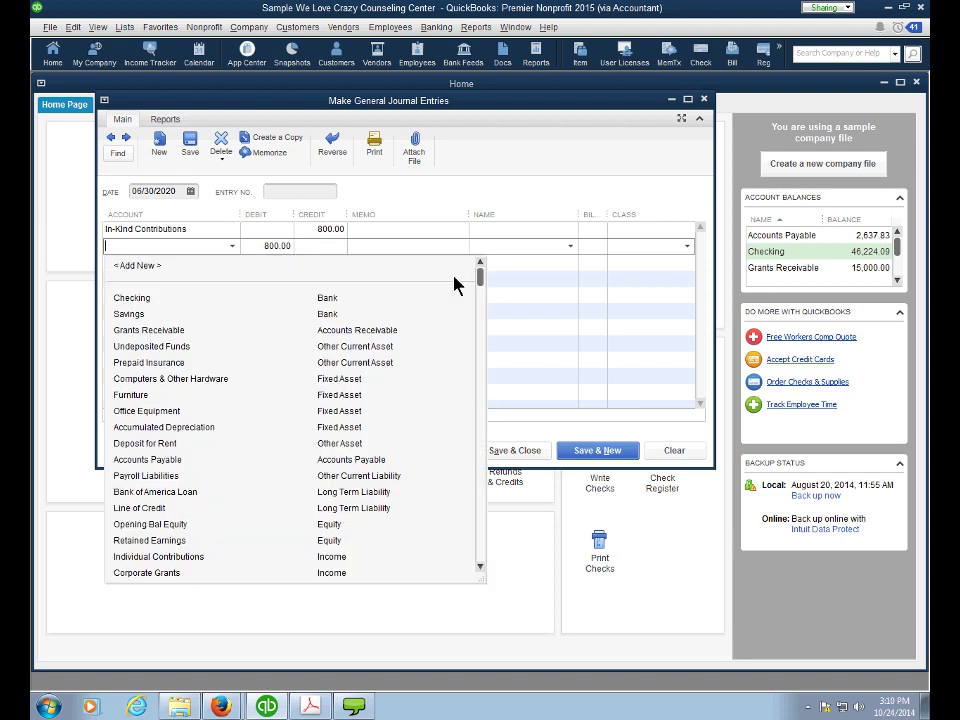
left_click_drag(479, 281, 465, 467)
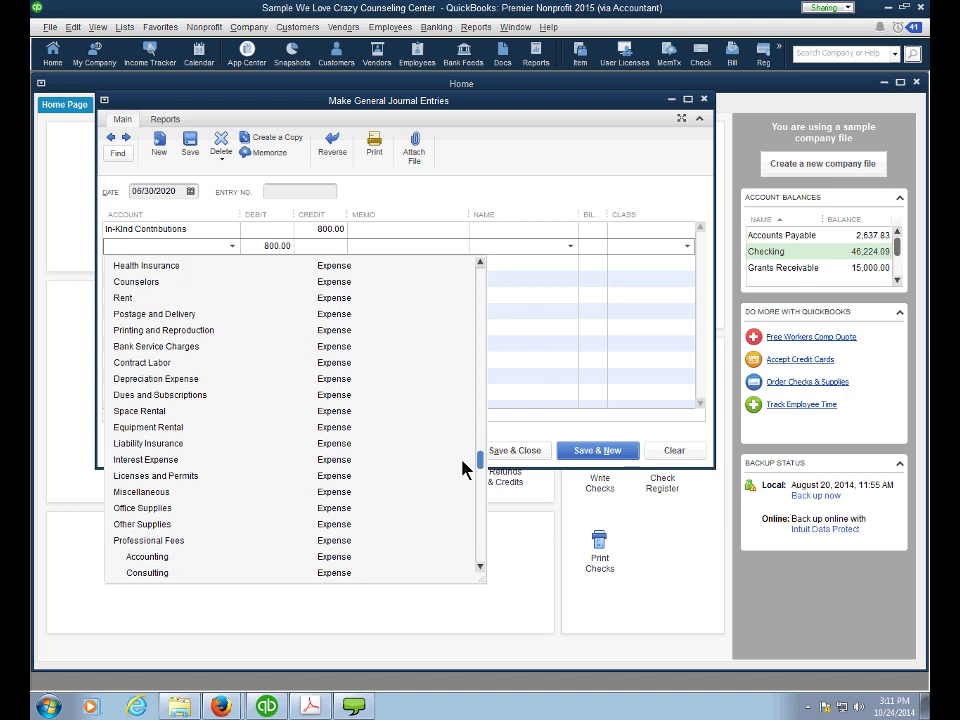
left_click(155, 512)
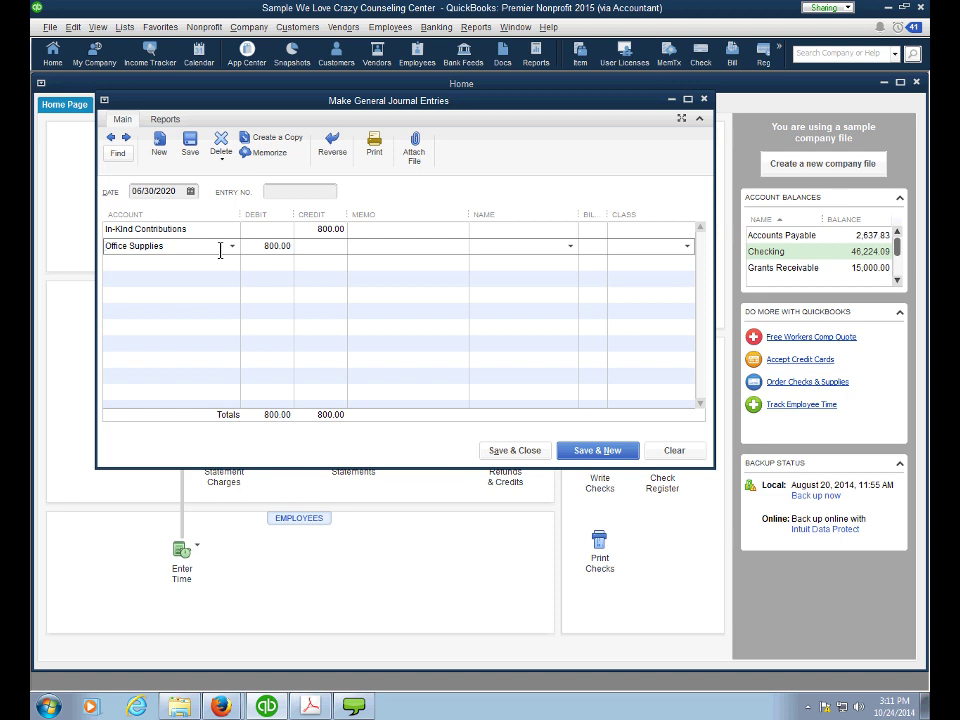
Open the Pregnant workbook from Excel 2010's recent list via the Start menu
left_click(55, 706)
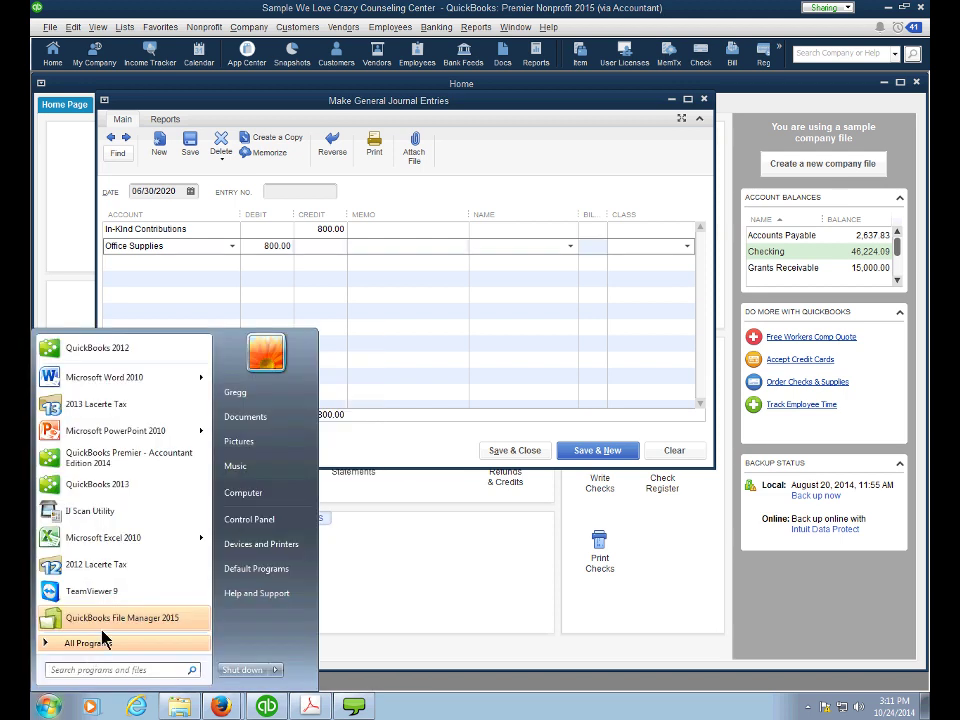
mouse_move(200, 543)
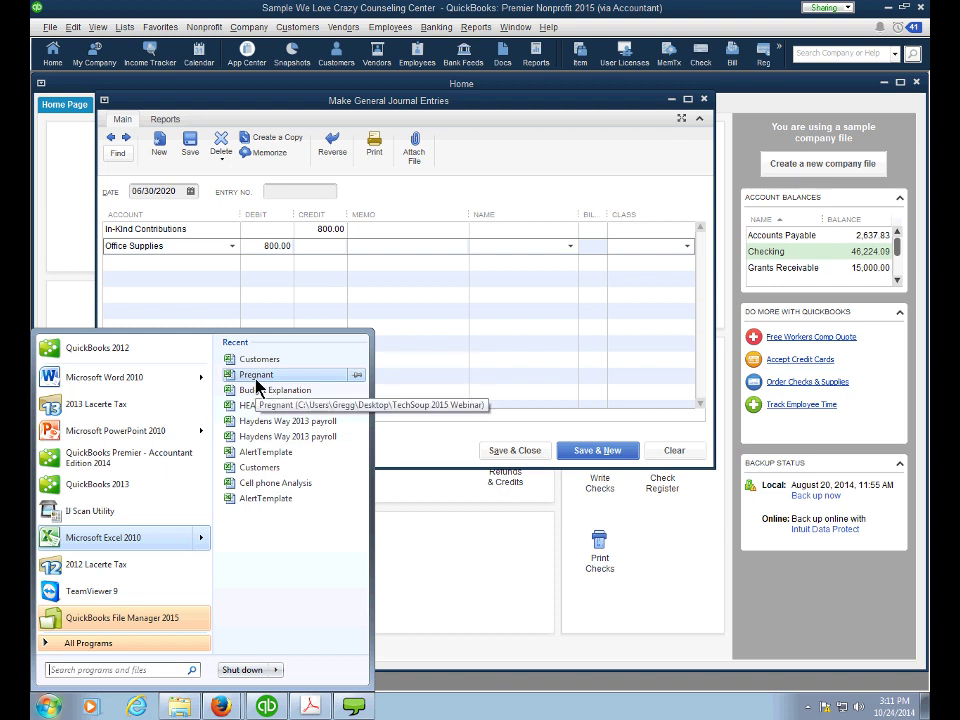
left_click(256, 380)
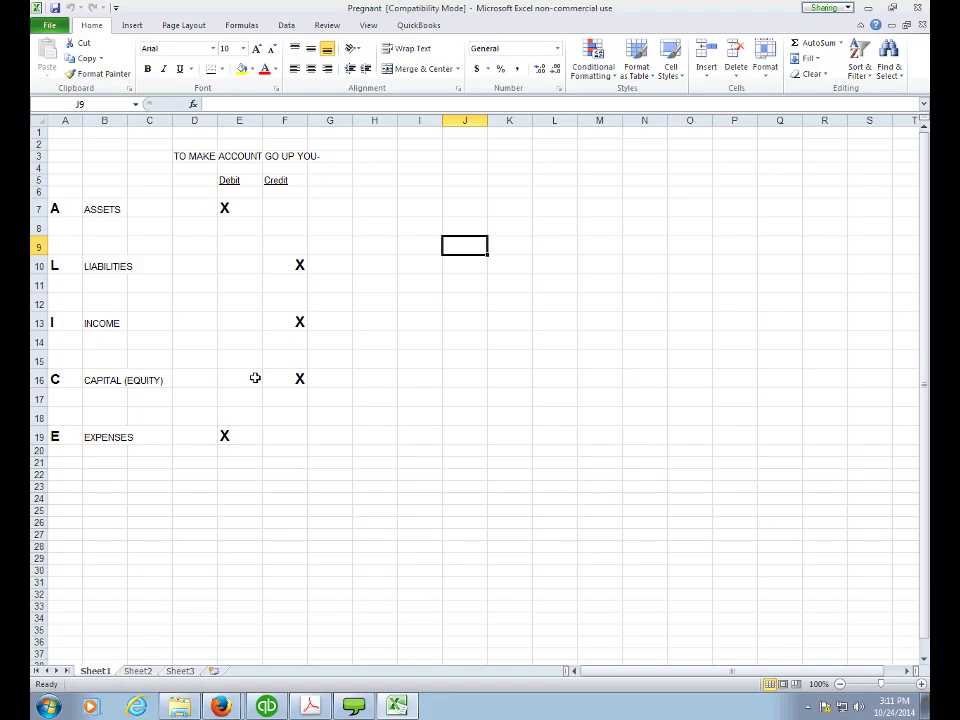
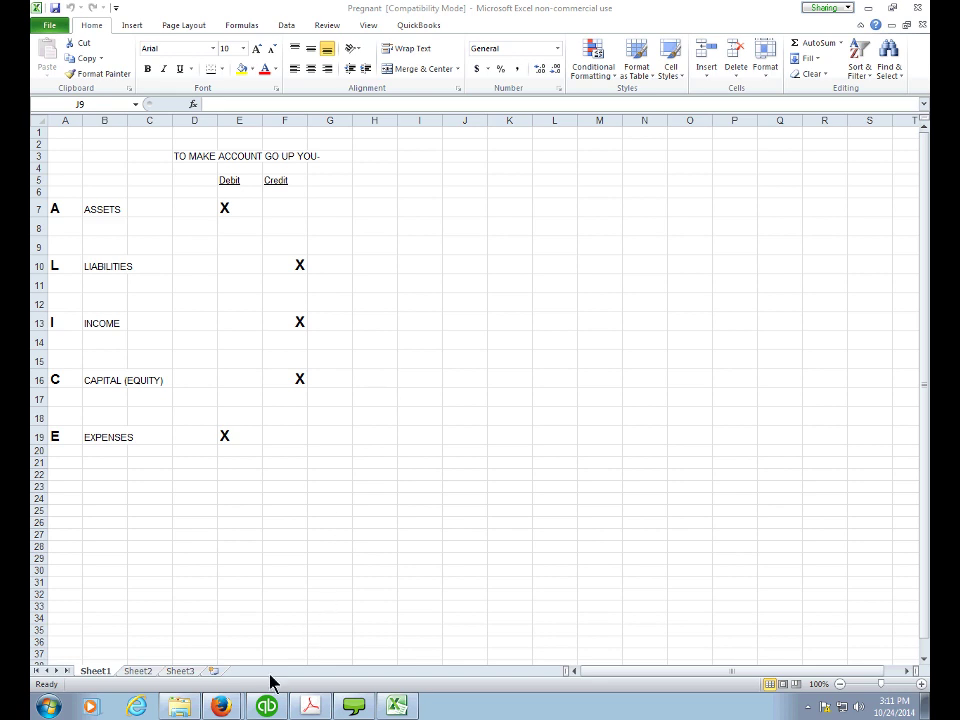
Switch from Excel back to the QuickBooks journal entry debiting Office Supplies 800.00
left_click(268, 706)
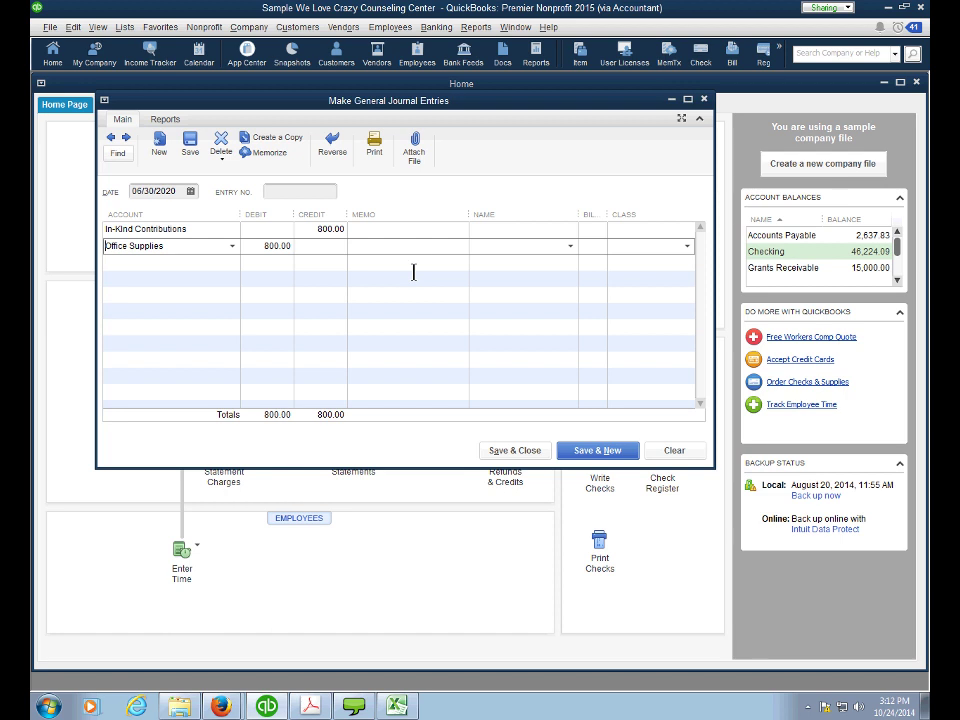
Close the Make General Journal Entries window without recording the entry
left_click(705, 101)
left_click(480, 221)
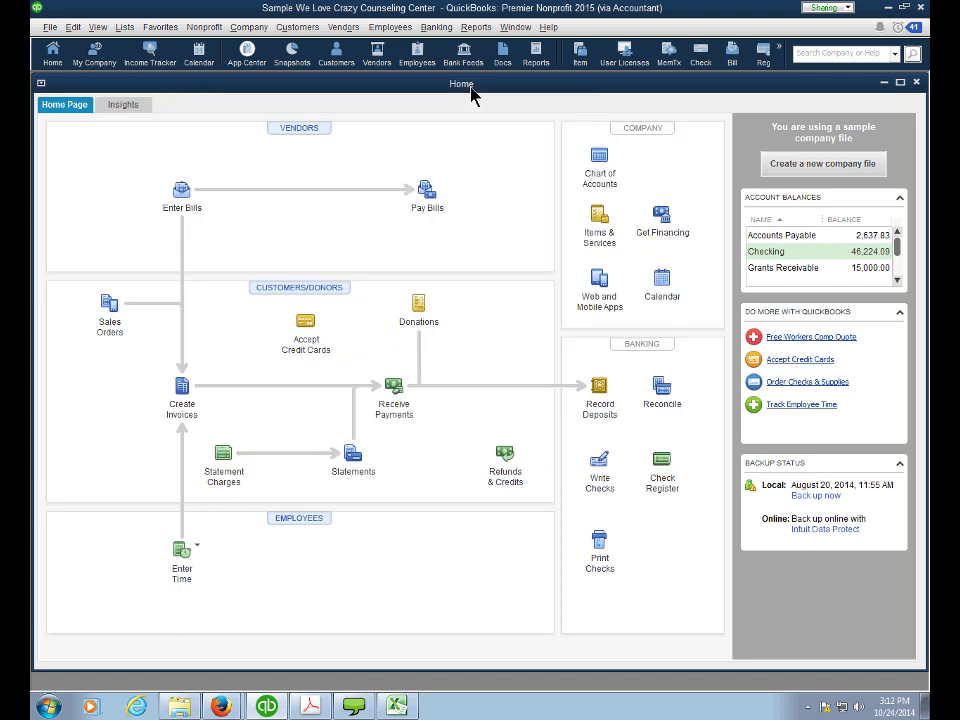
left_click(475, 27)
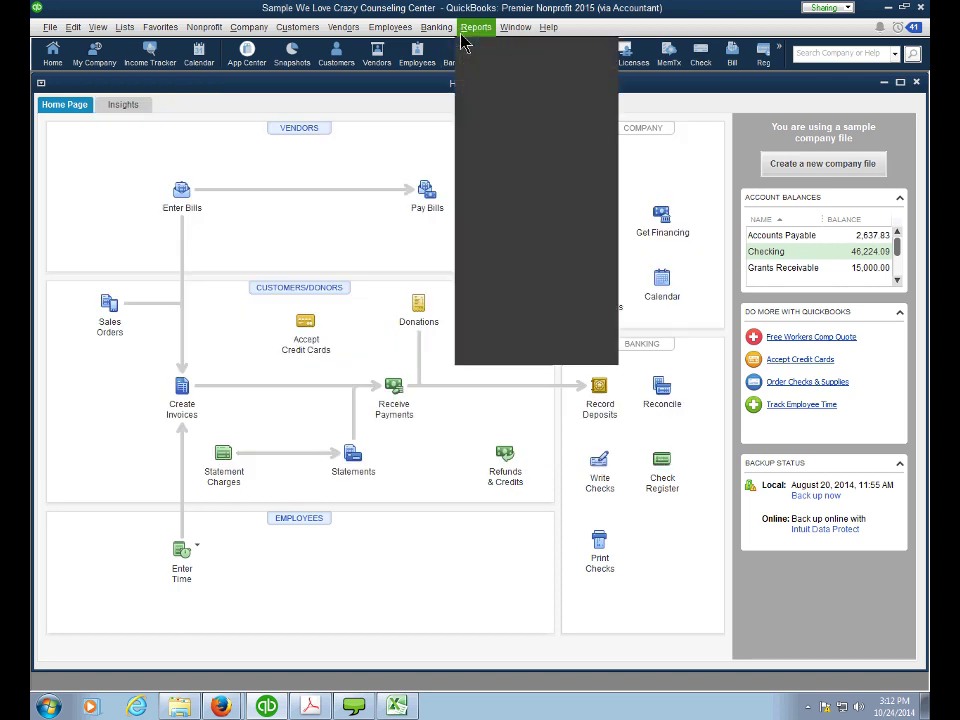
mouse_move(486, 168)
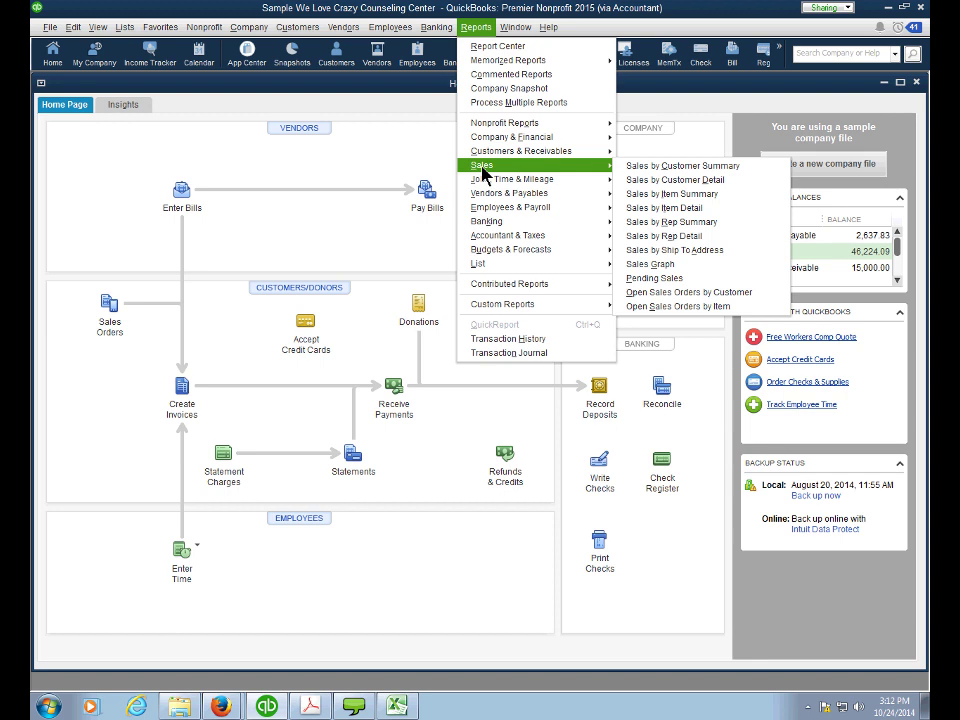
Open the 2015 Non-Profit Customizing Forms & Year End Donor Ack company file
left_click(45, 27)
left_click(75, 72)
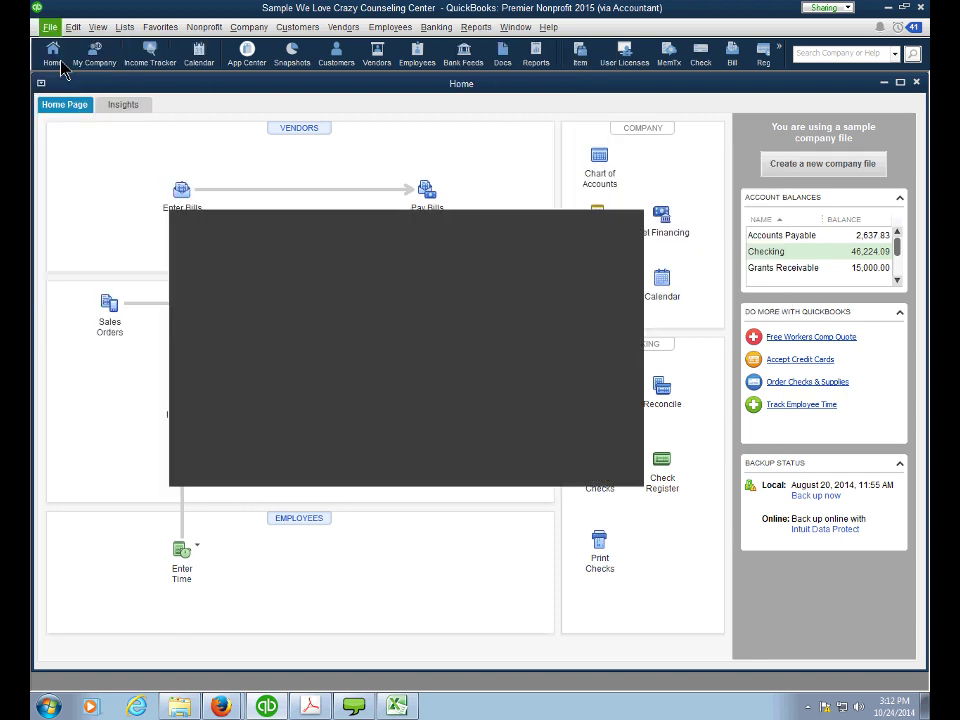
left_click(290, 470)
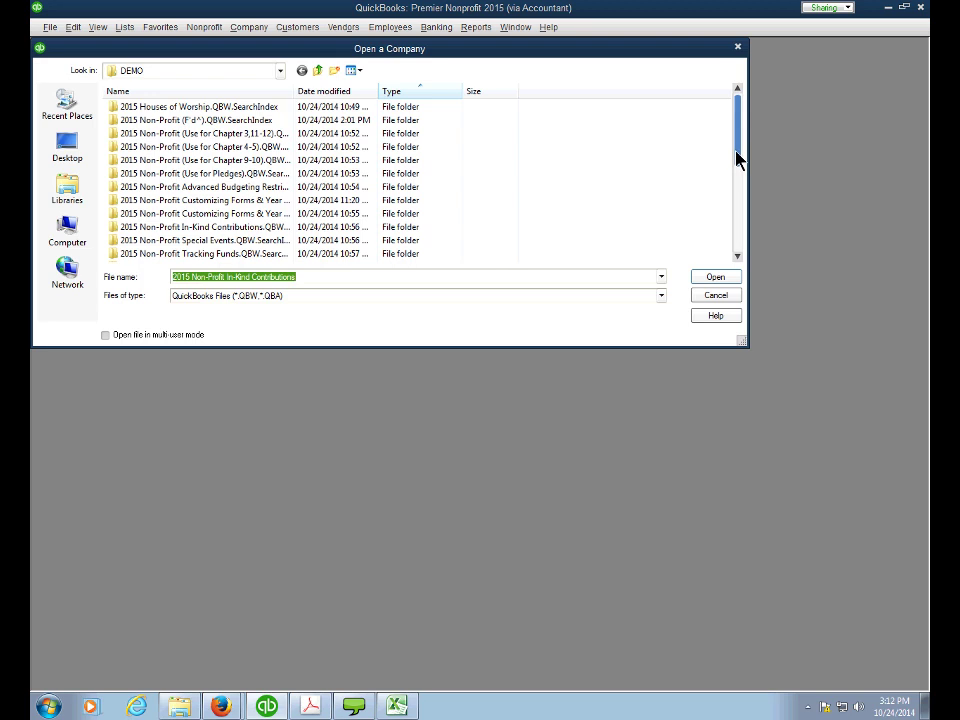
scroll(735, 158, "down", 4)
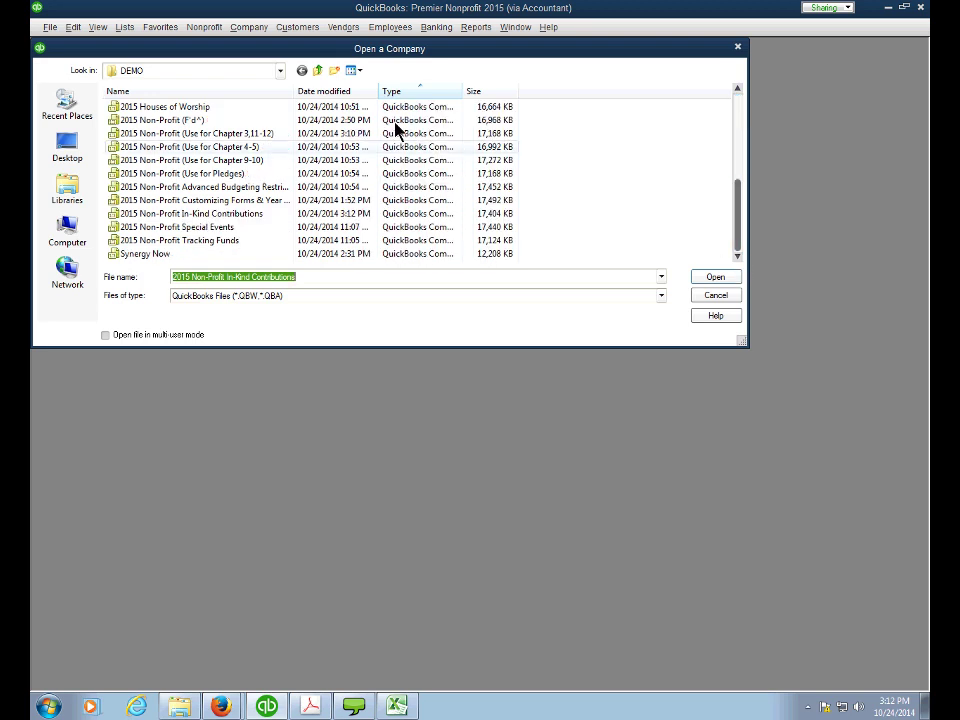
left_click(226, 200)
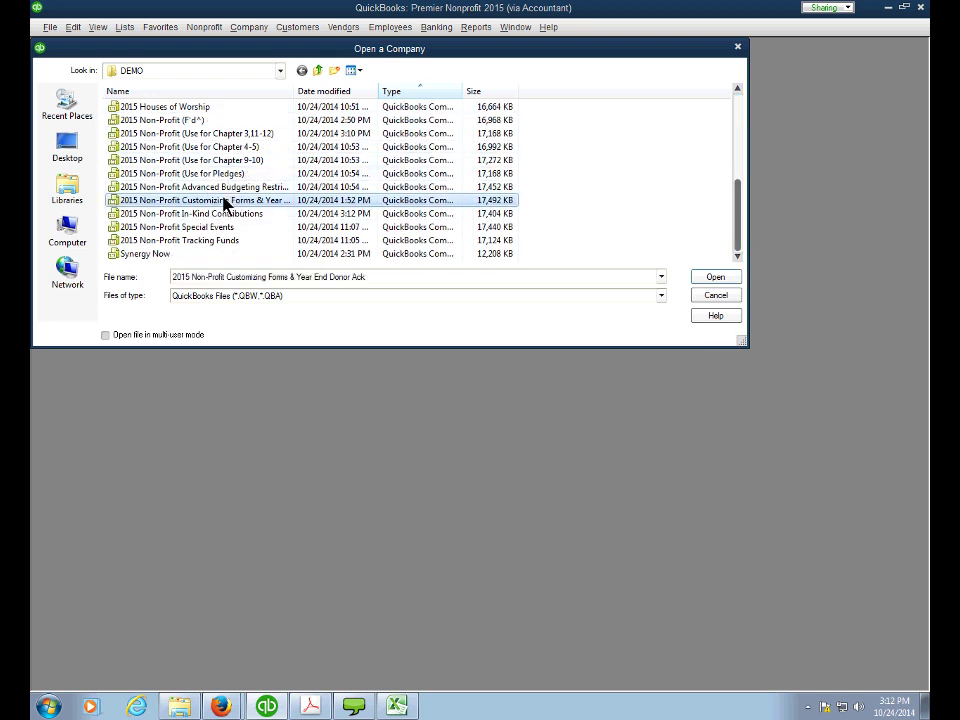
left_click(714, 280)
left_click(434, 284)
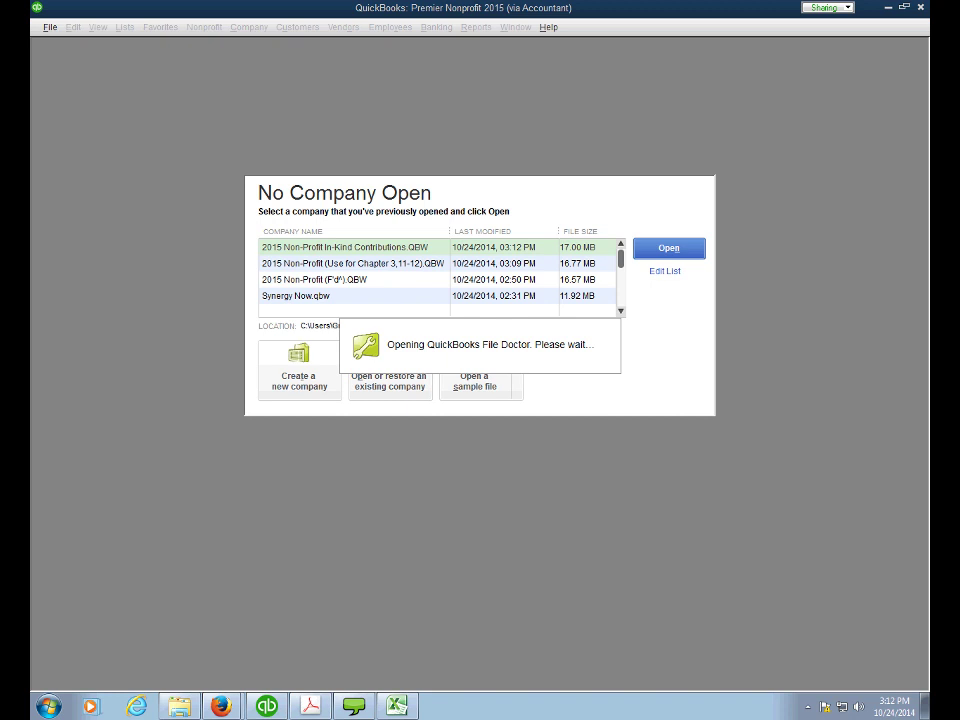
left_click(49, 27)
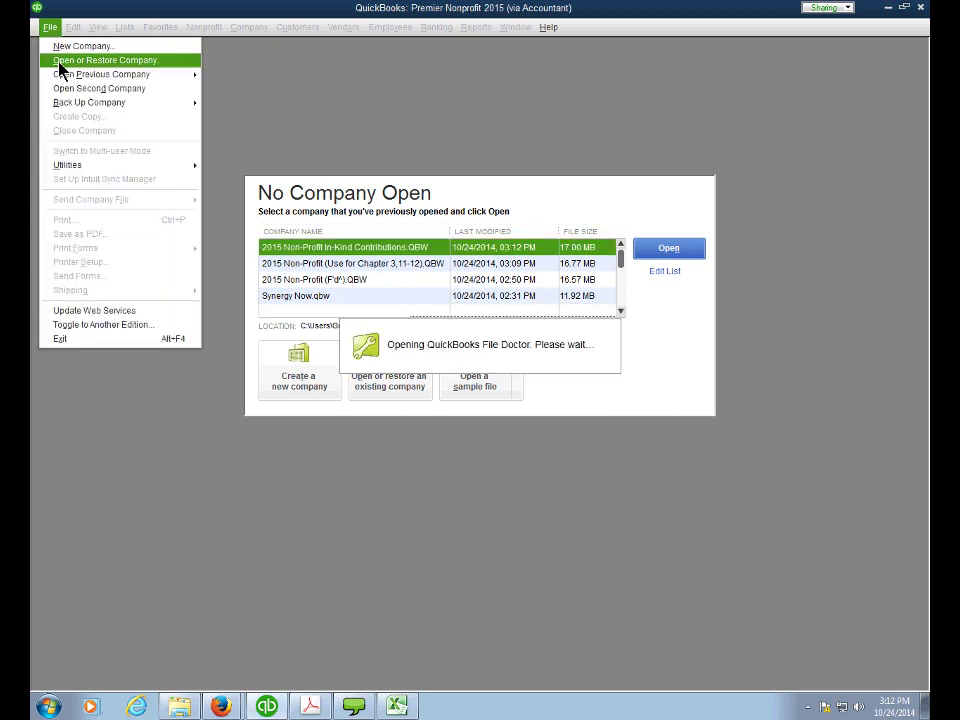
mouse_move(61, 75)
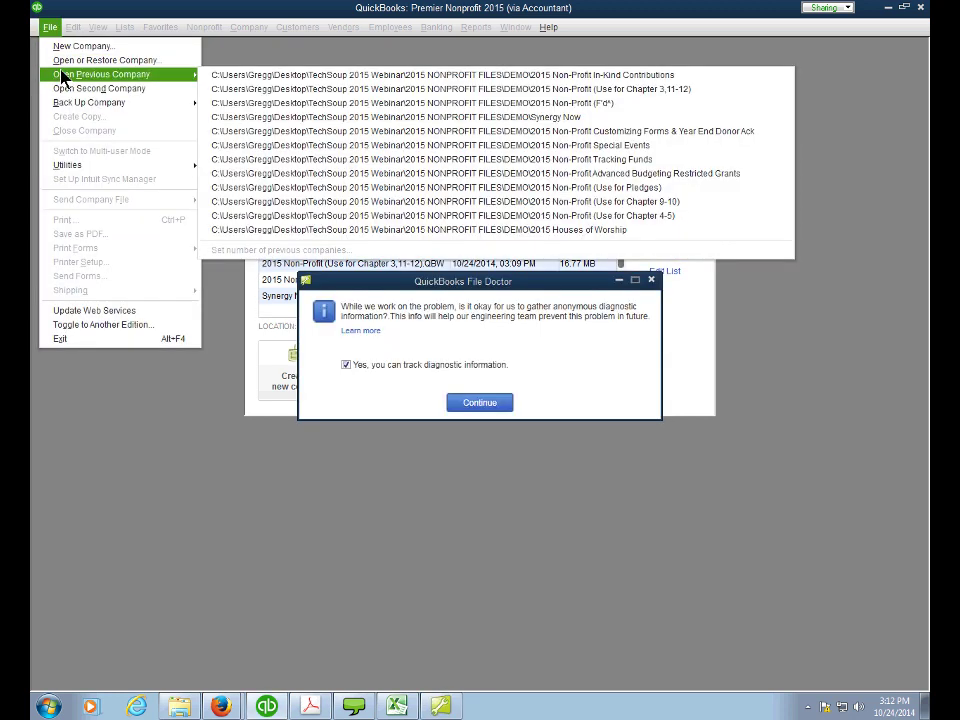
left_click(420, 131)
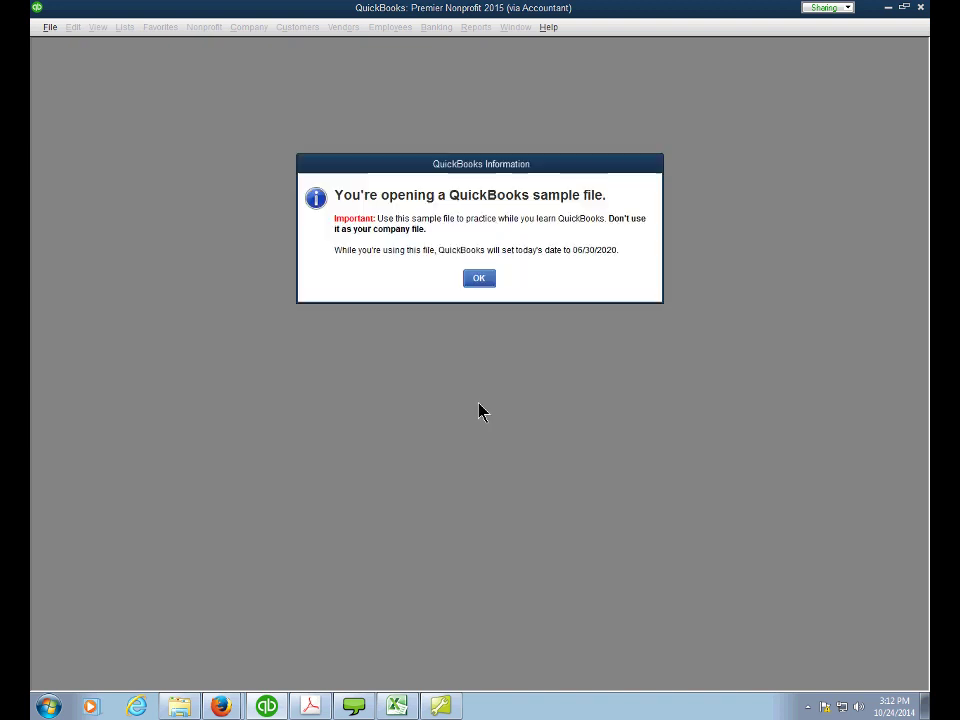
Acknowledge the sample-file notice and open the Sales by Customer Summary report
left_click(483, 280)
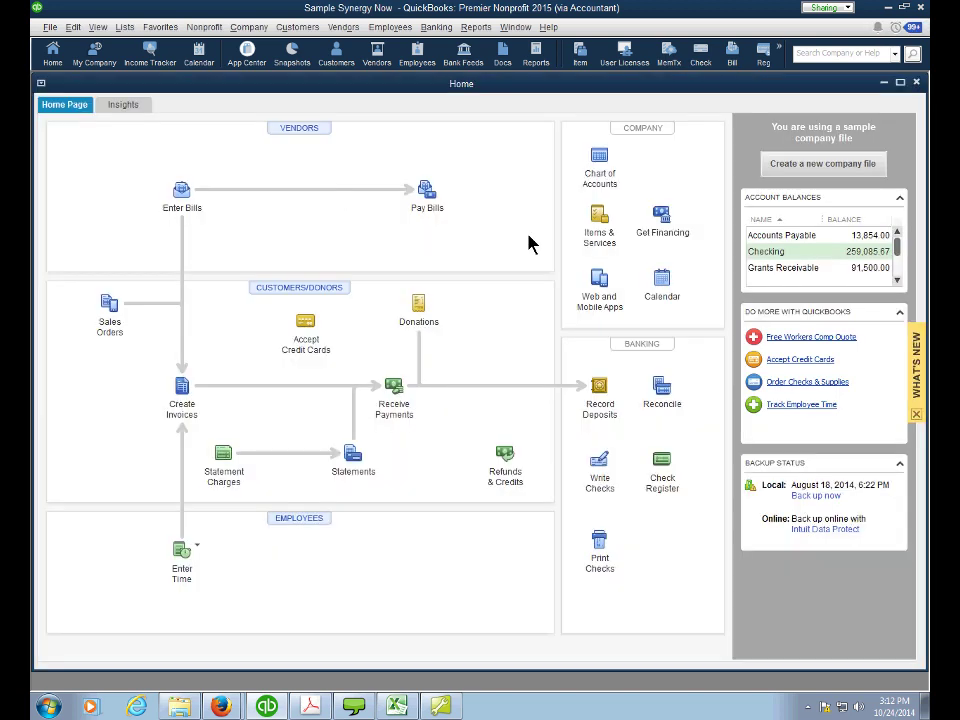
left_click(476, 27)
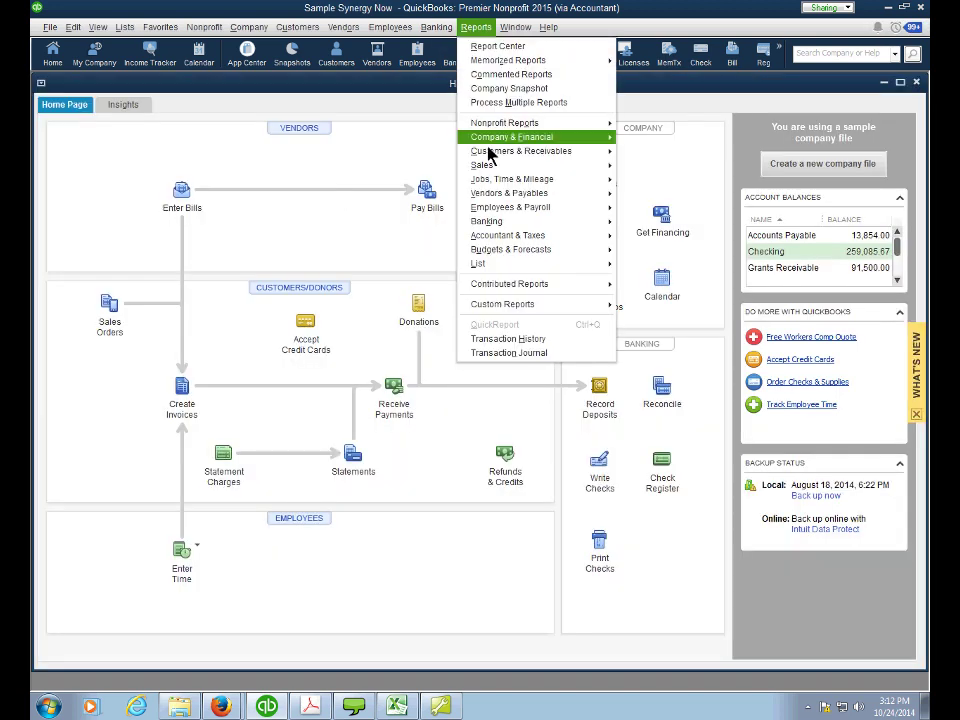
mouse_move(493, 172)
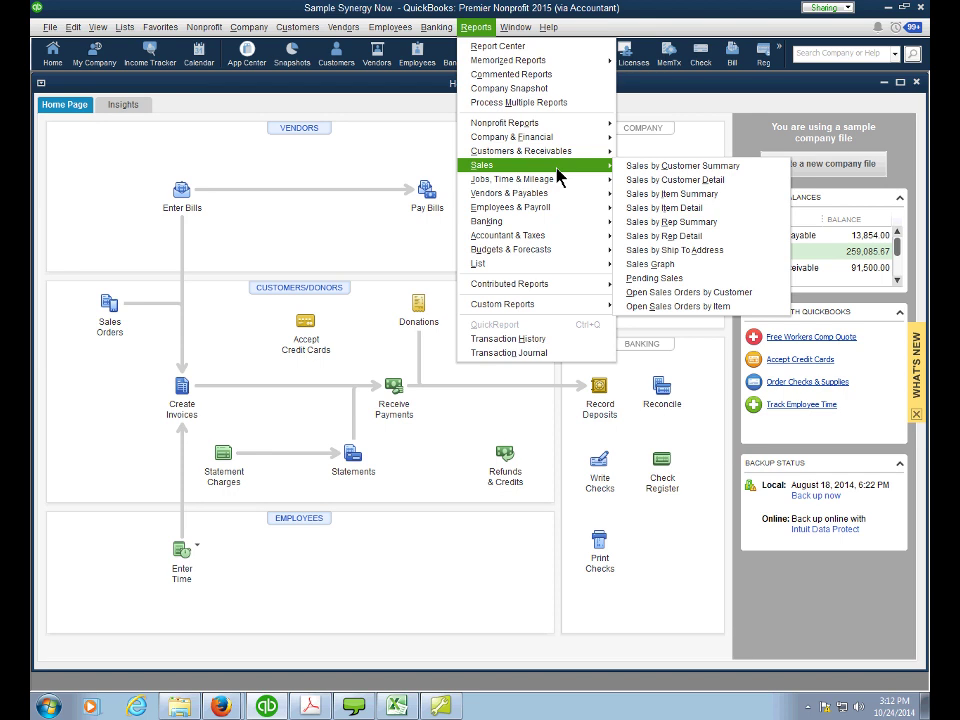
left_click(633, 166)
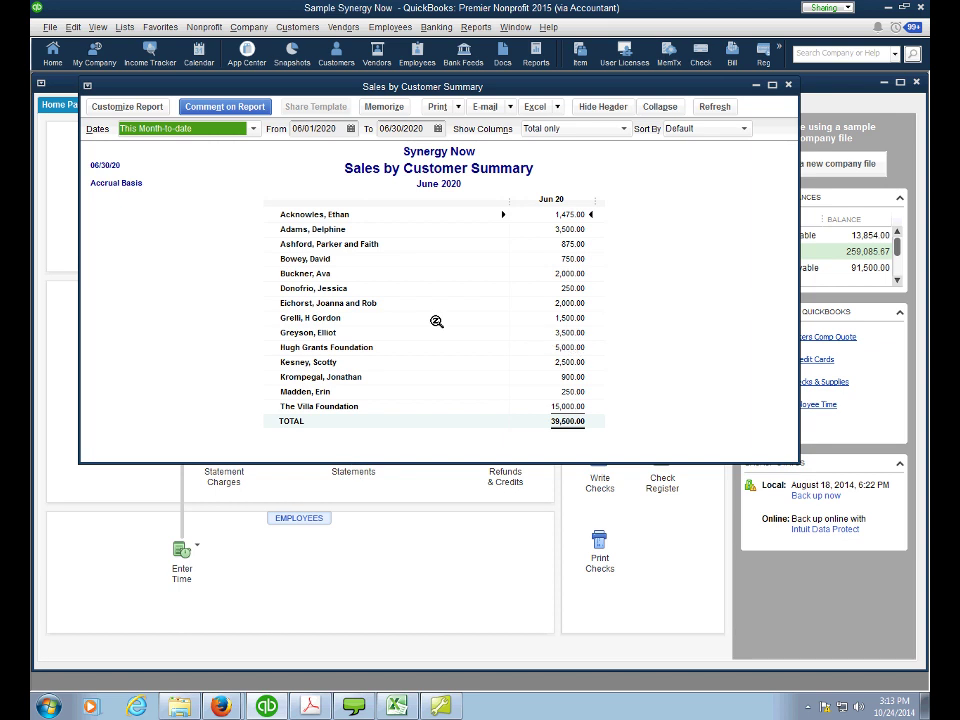
Set the report to All dates with one column per Year
key("a")
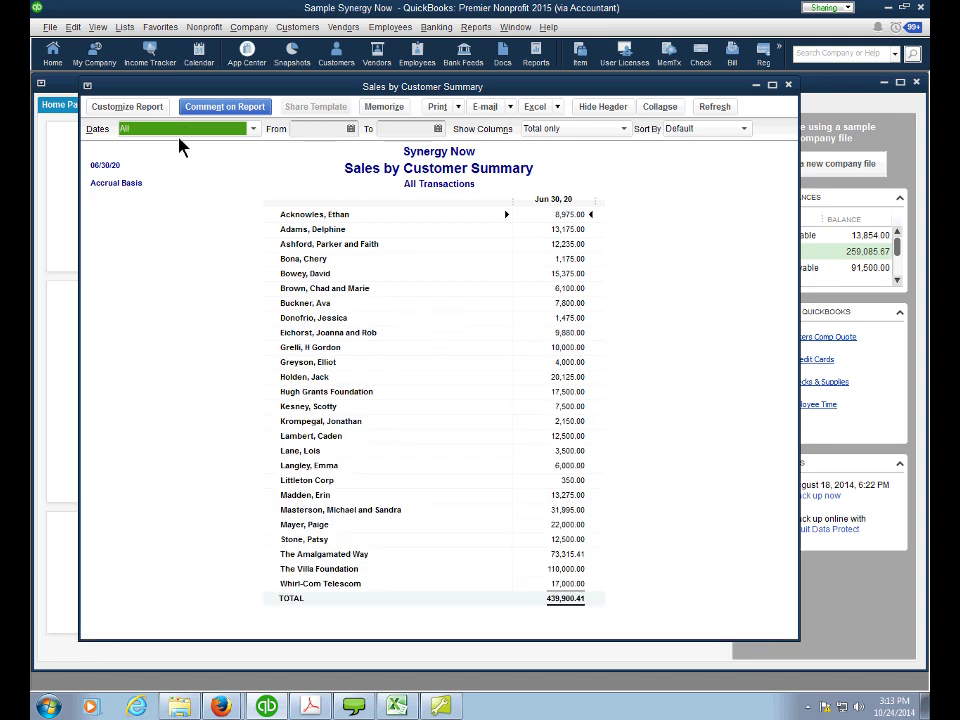
left_click(623, 129)
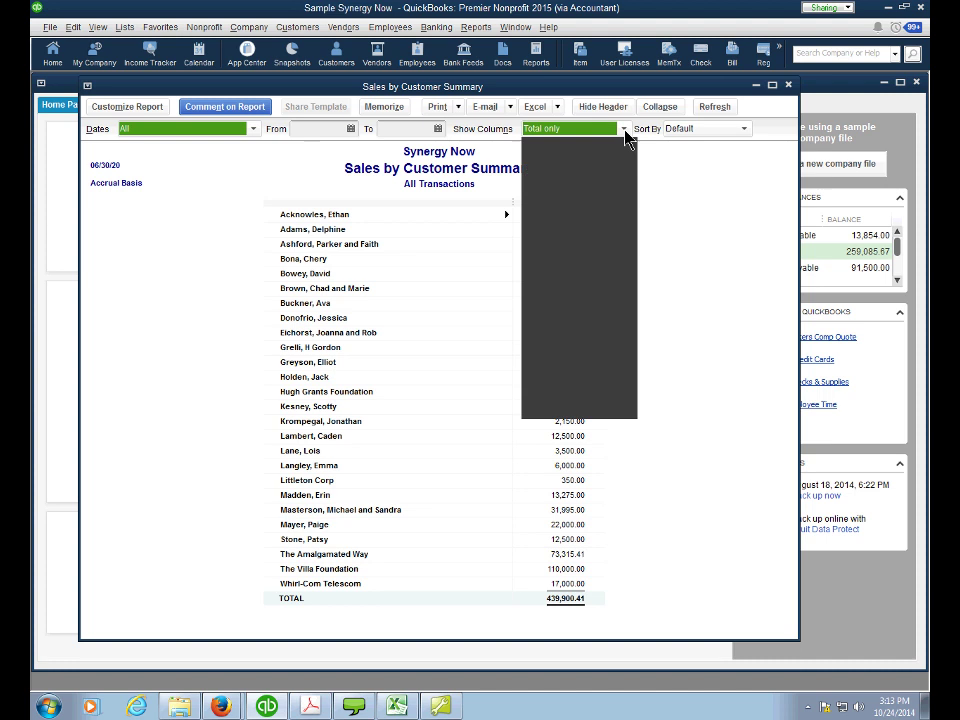
left_click(549, 277)
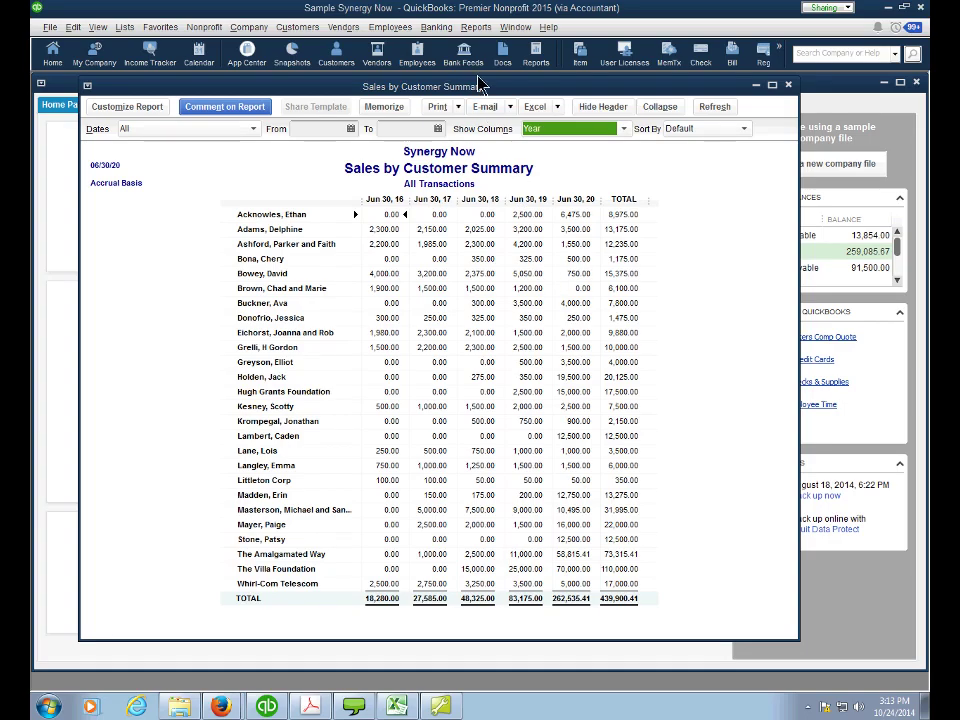
left_click(474, 28)
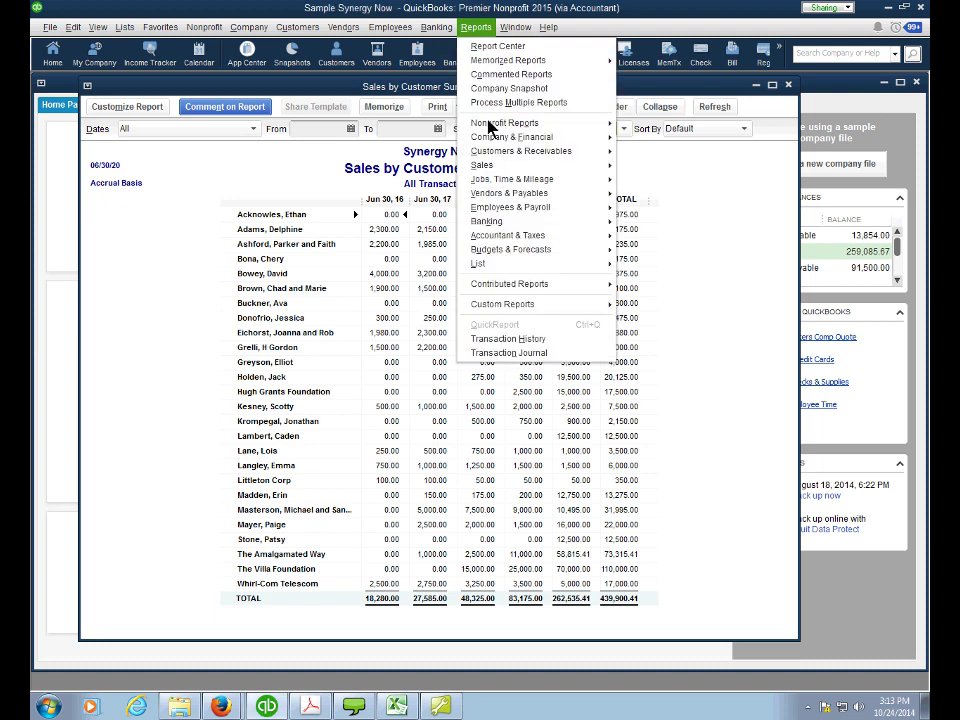
mouse_move(495, 165)
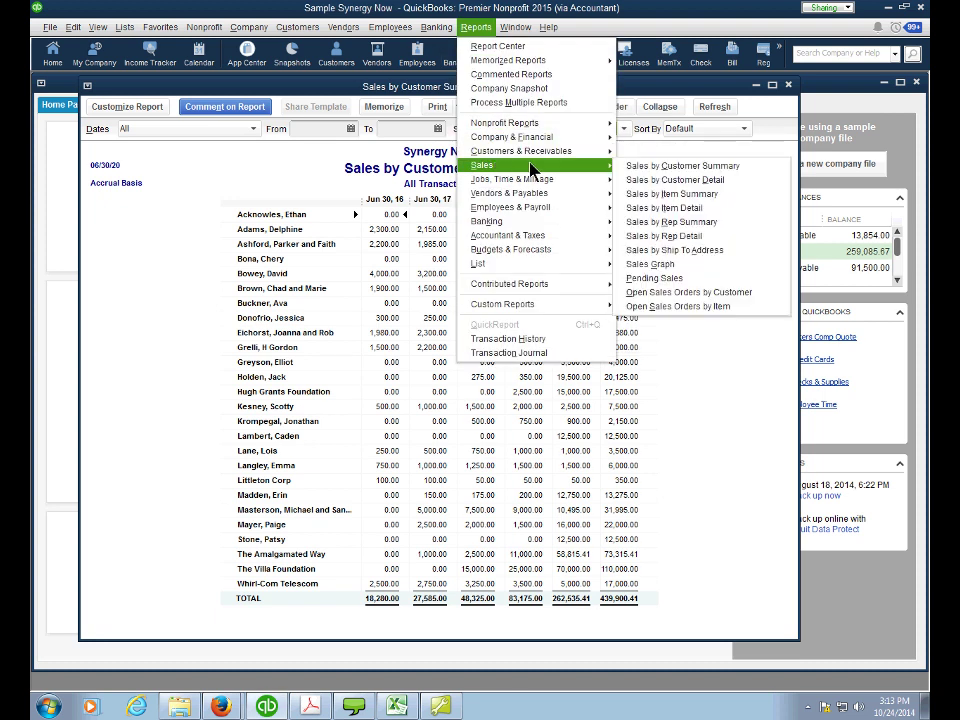
left_click(636, 181)
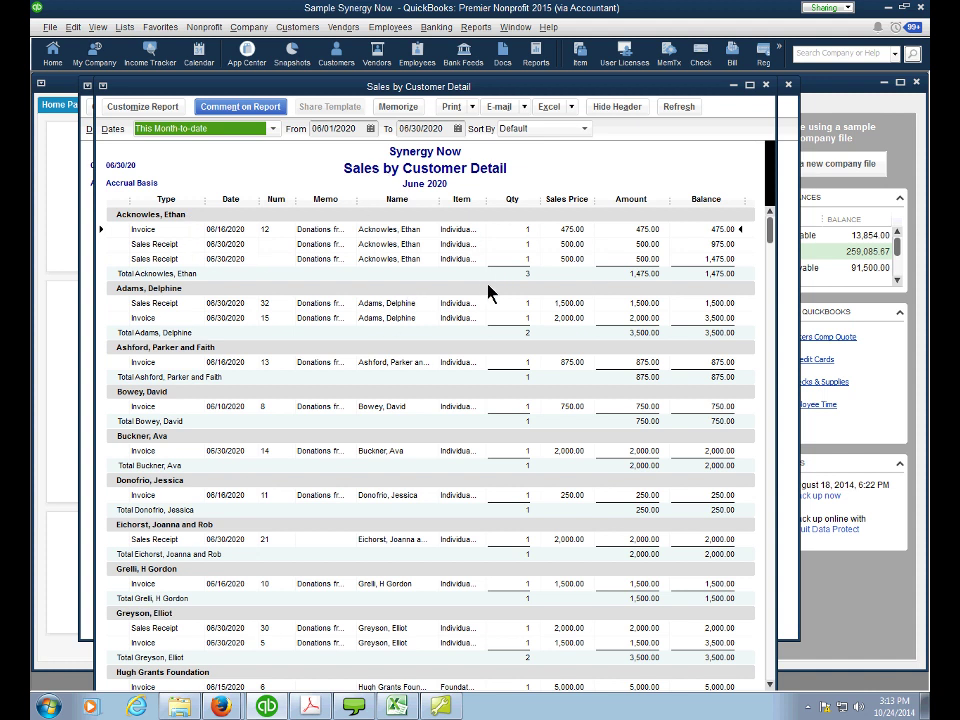
left_click(460, 106)
left_click(466, 125)
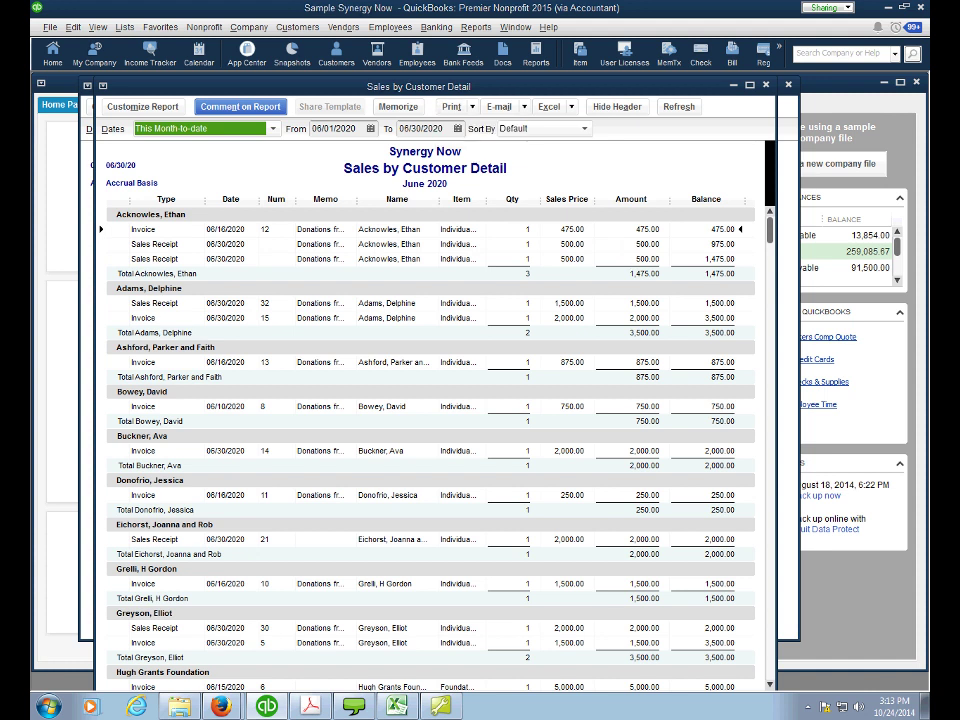
left_click_drag(930, 195, 345, 145)
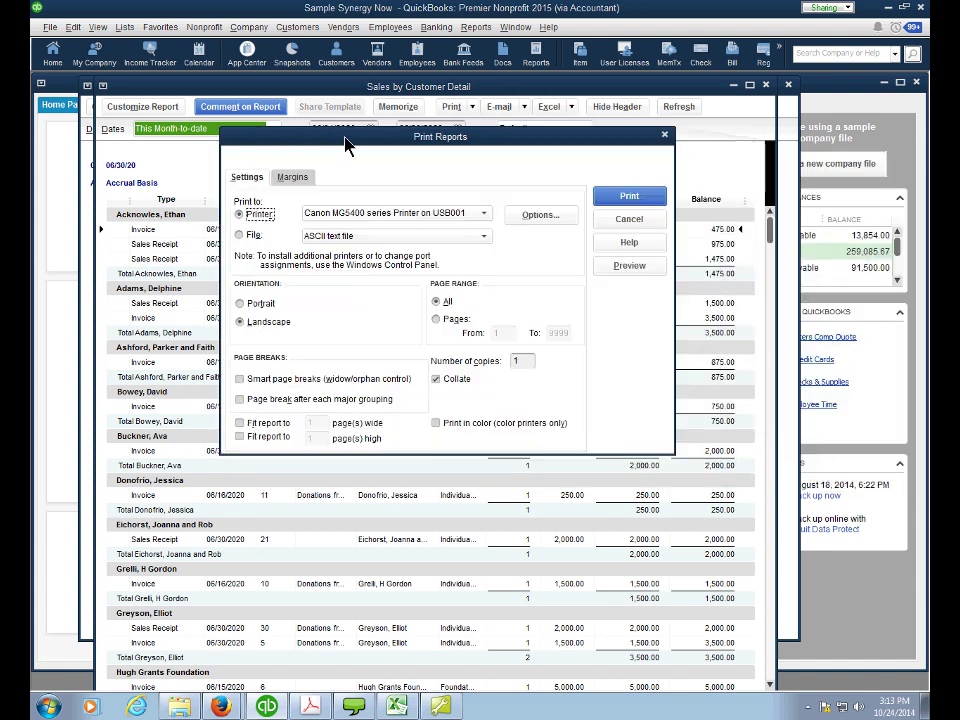
left_click(239, 400)
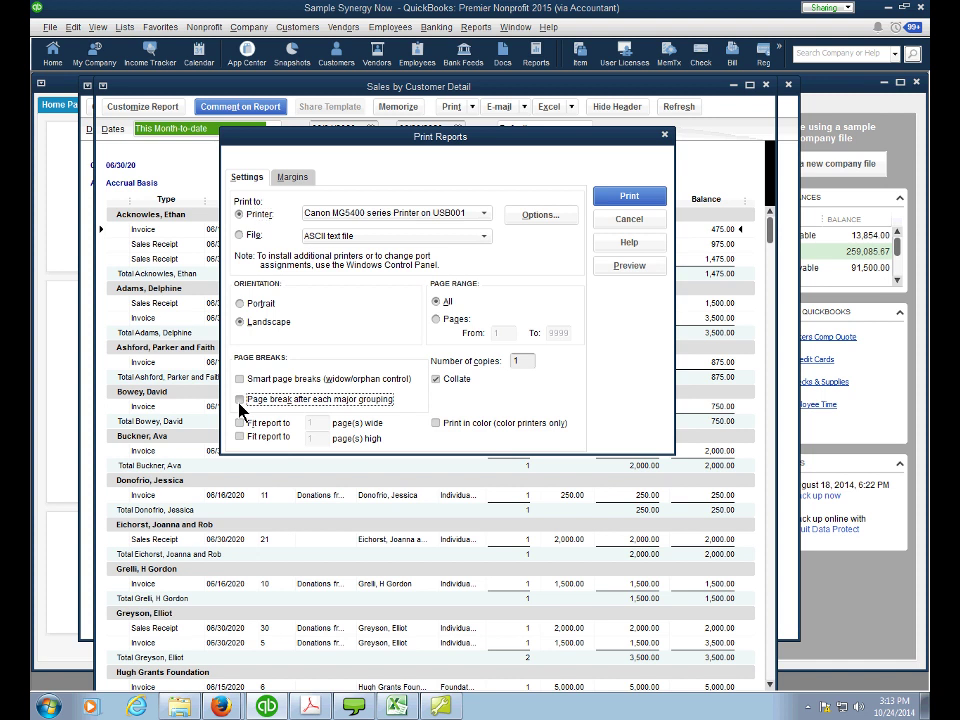
left_click(626, 271)
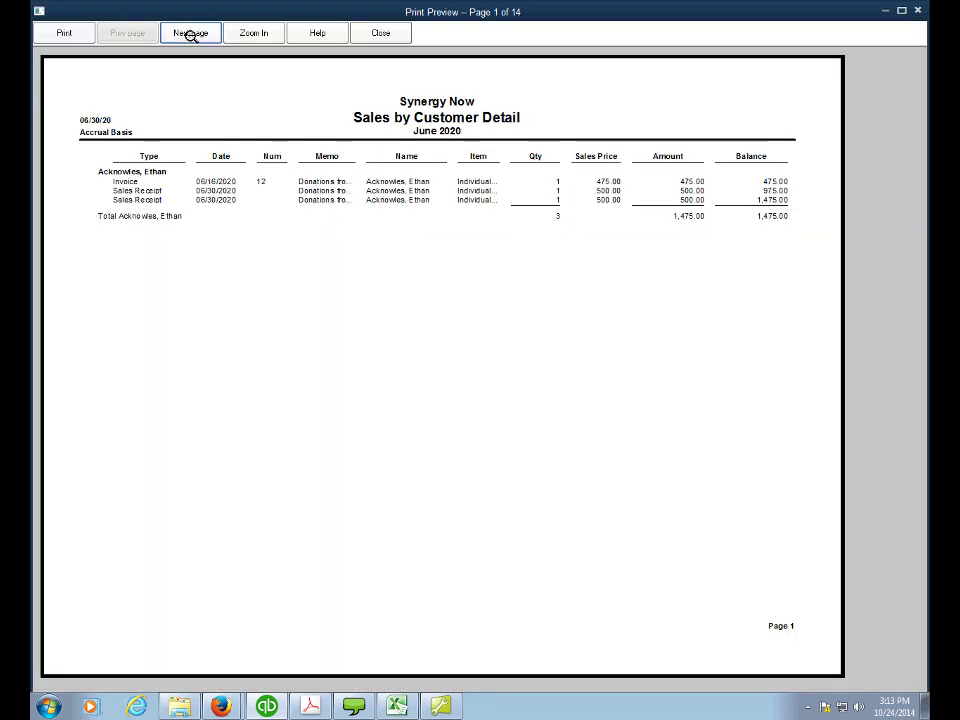
left_click(190, 34)
left_click(191, 34)
left_click(191, 34)
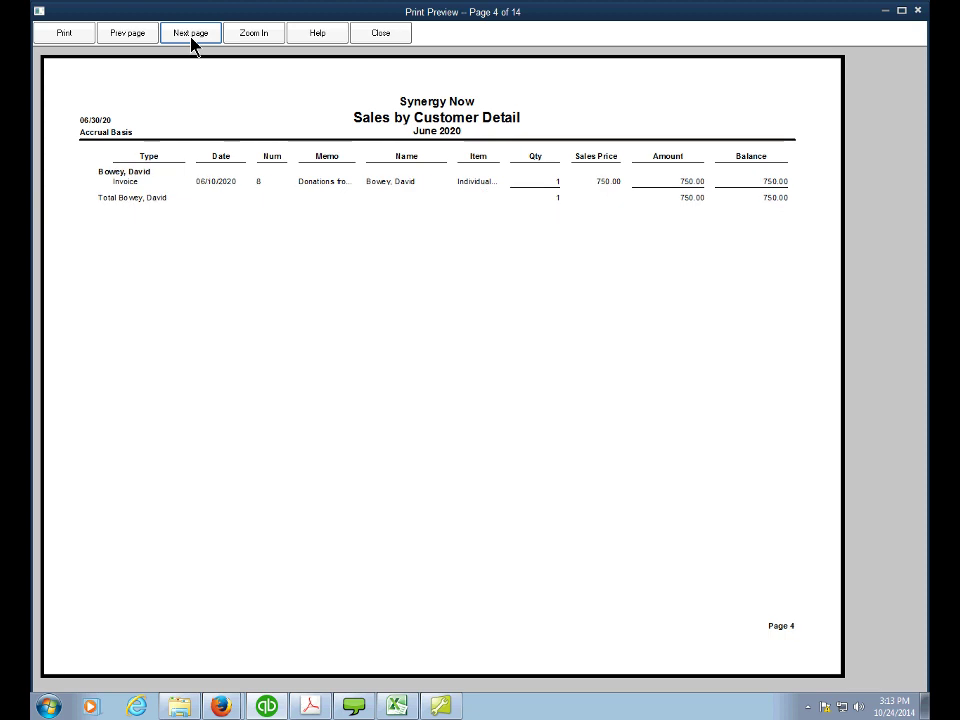
left_click(378, 34)
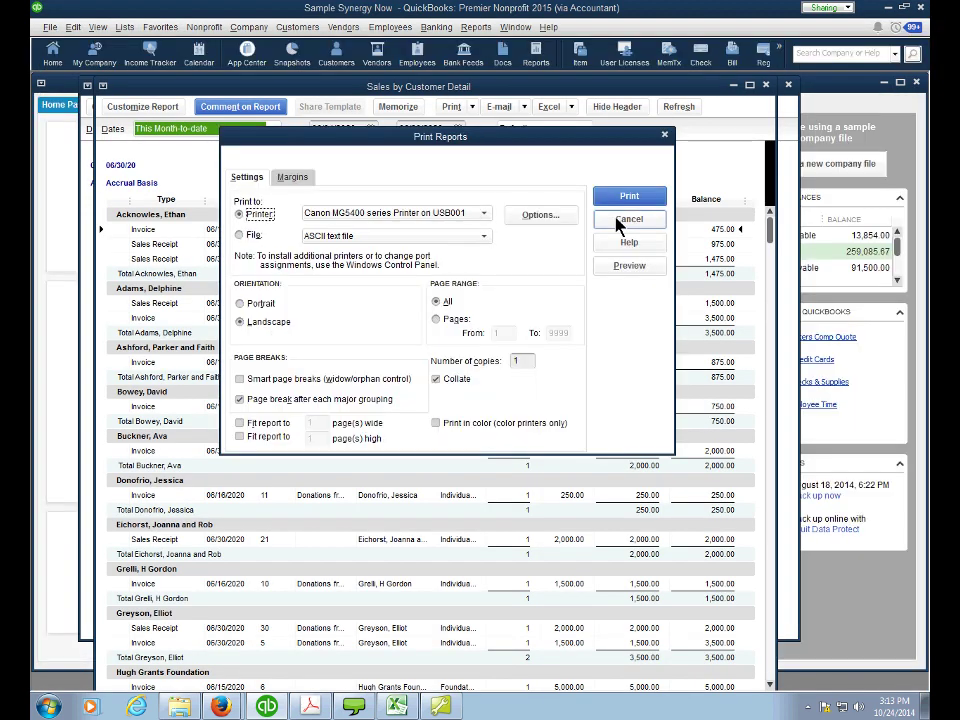
left_click(628, 219)
left_click(766, 85)
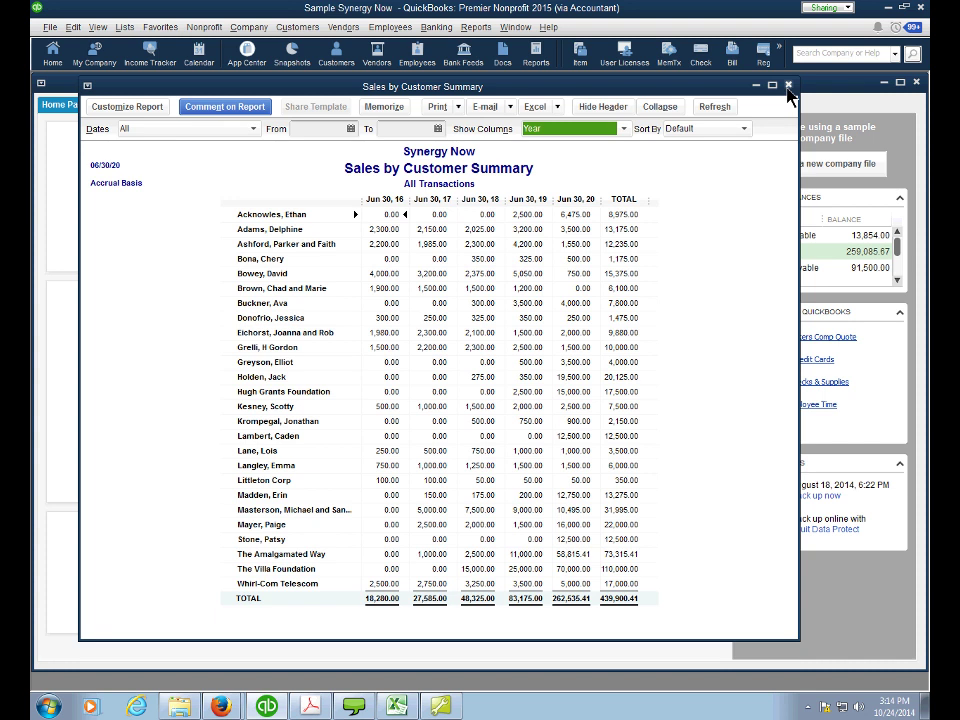
Close the report and start a Make Deposits line received from a donor
left_click(788, 86)
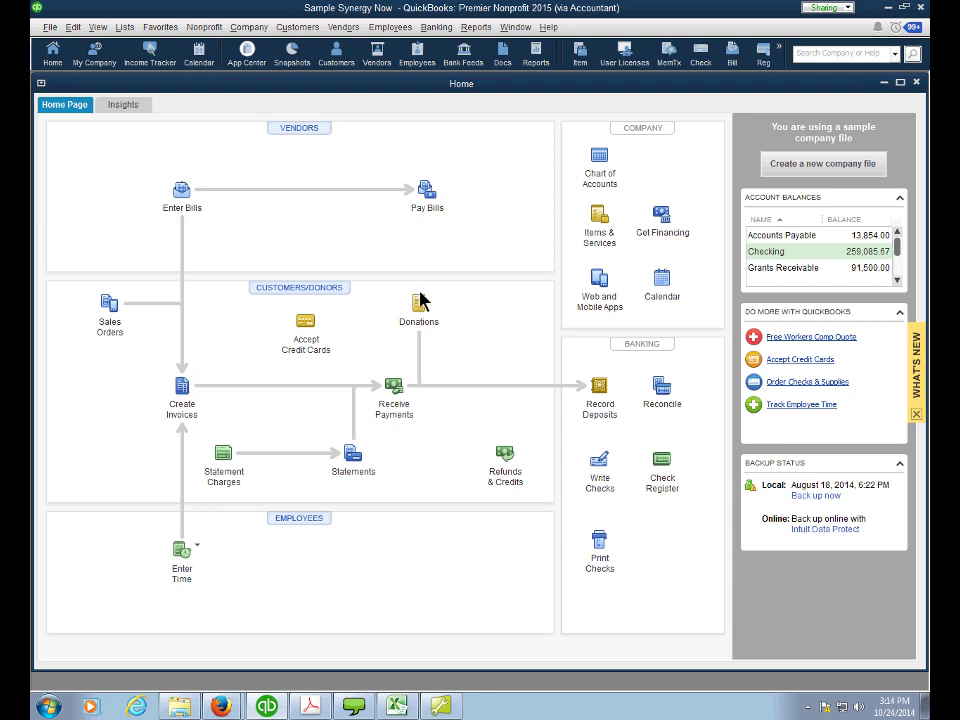
left_click(601, 388)
left_click(565, 566)
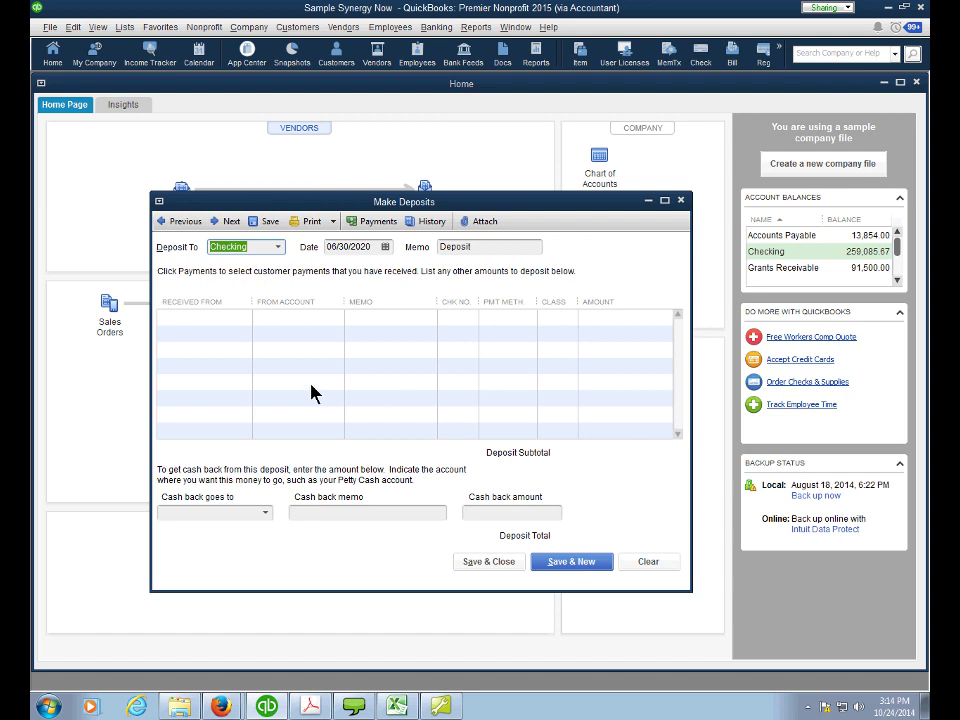
left_click(247, 318)
left_click(246, 318)
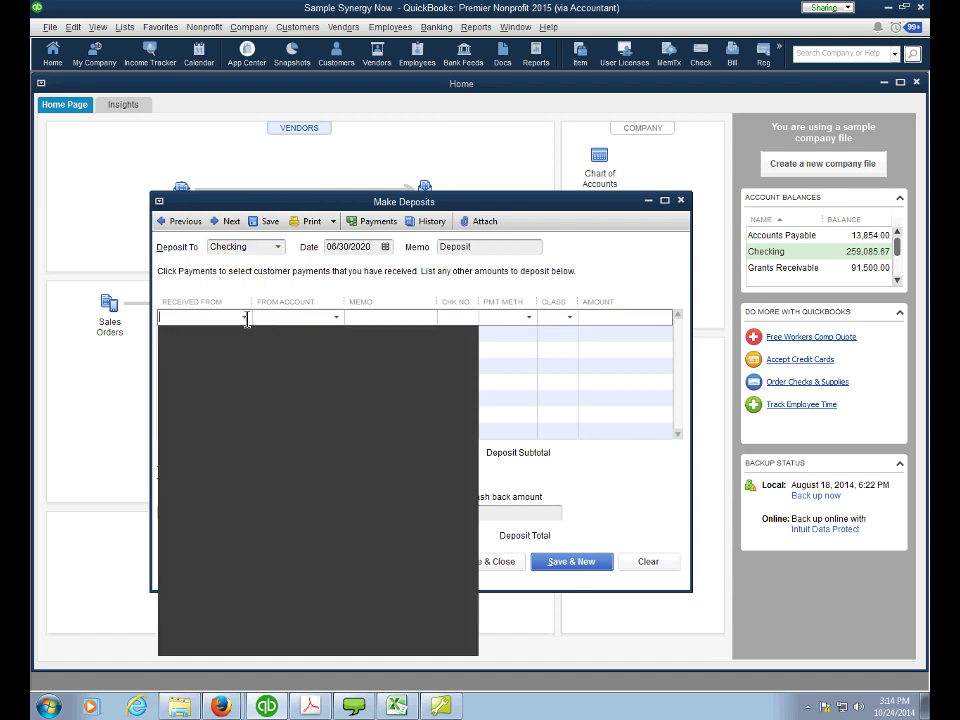
left_click(240, 386)
left_click(480, 230)
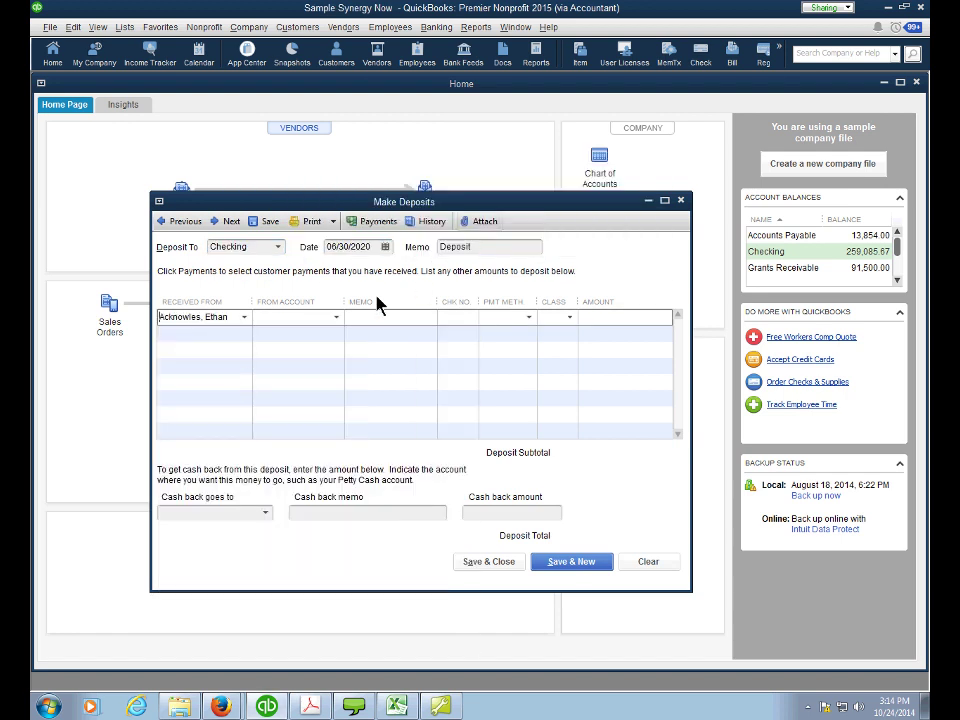
Set the deposit line's source account to Individual Contributions
left_click(336, 317)
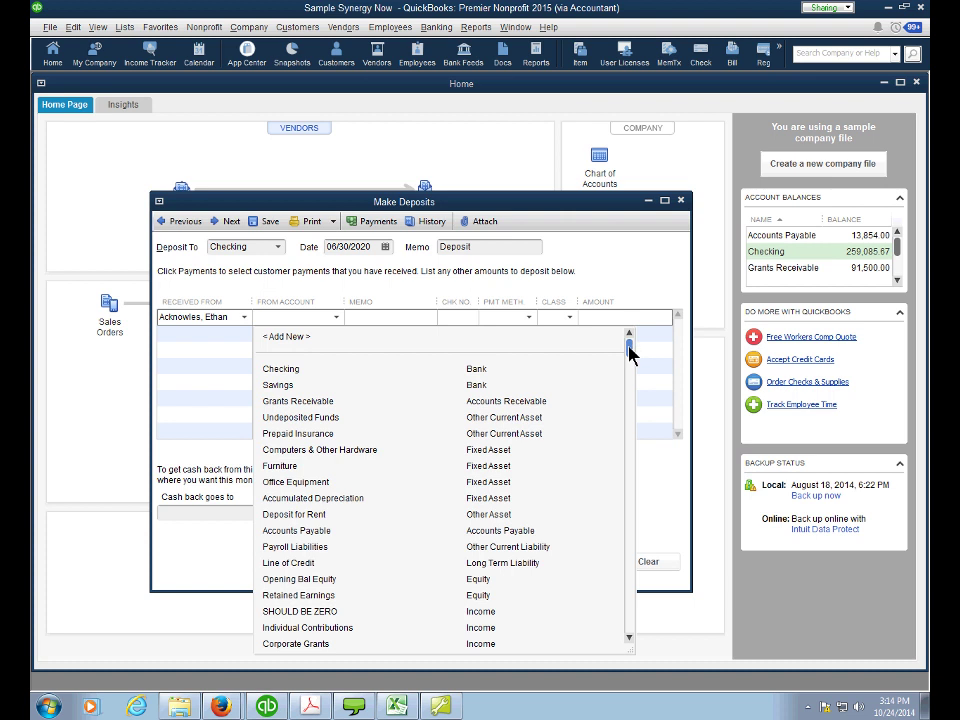
left_click_drag(630, 350, 628, 386)
scroll(437, 444, "down", 2)
left_click(300, 336)
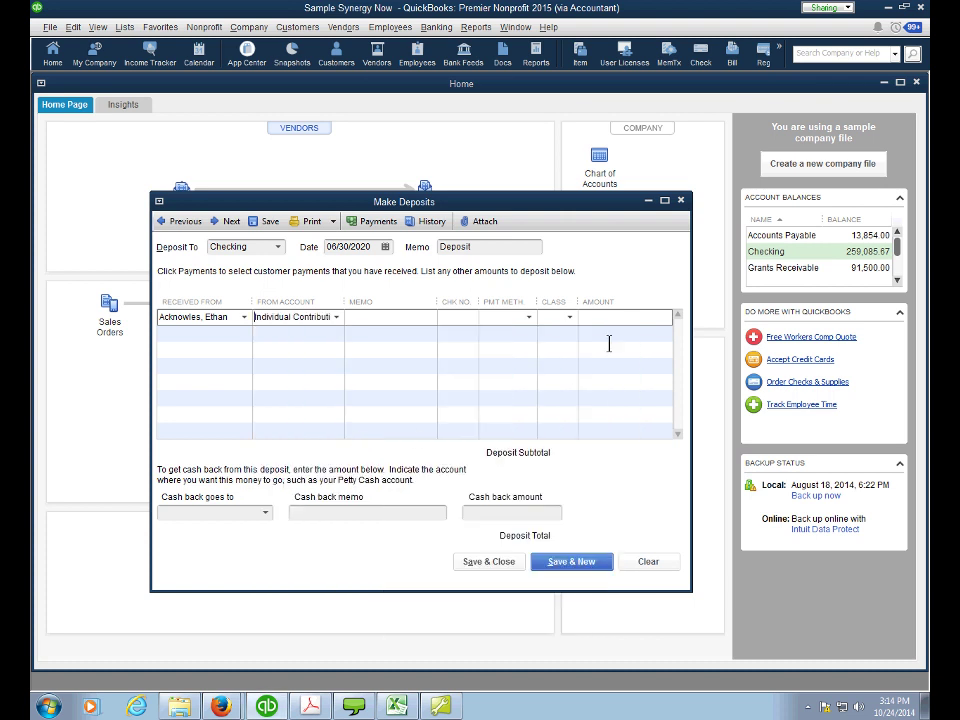
Clear the deposit line, close Make Deposits unsaved, and start a new donation receipt
left_click(660, 564)
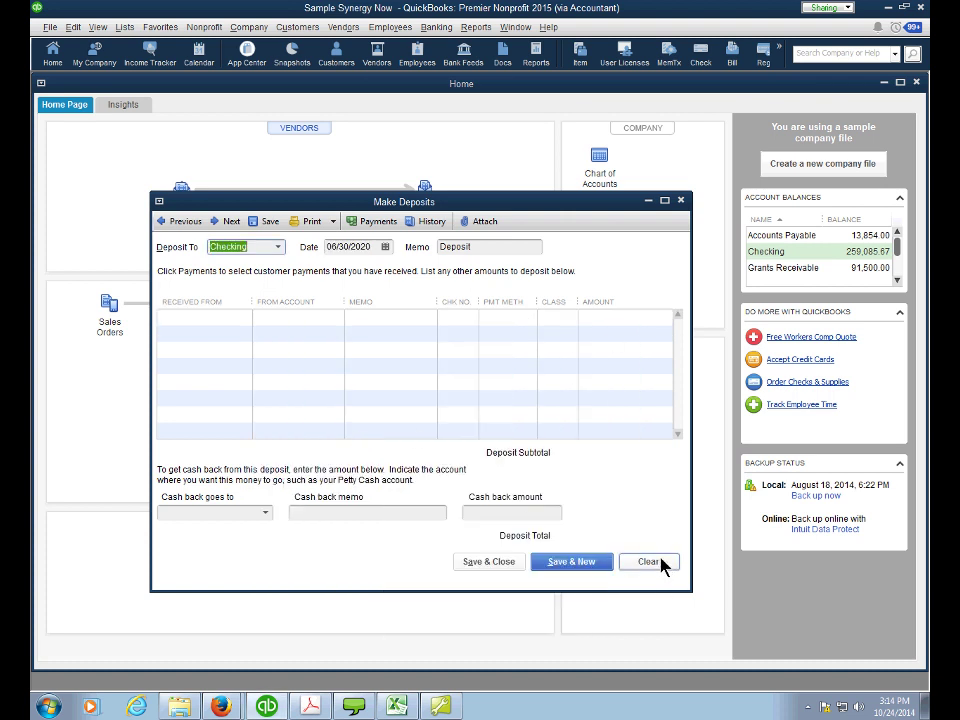
left_click(681, 202)
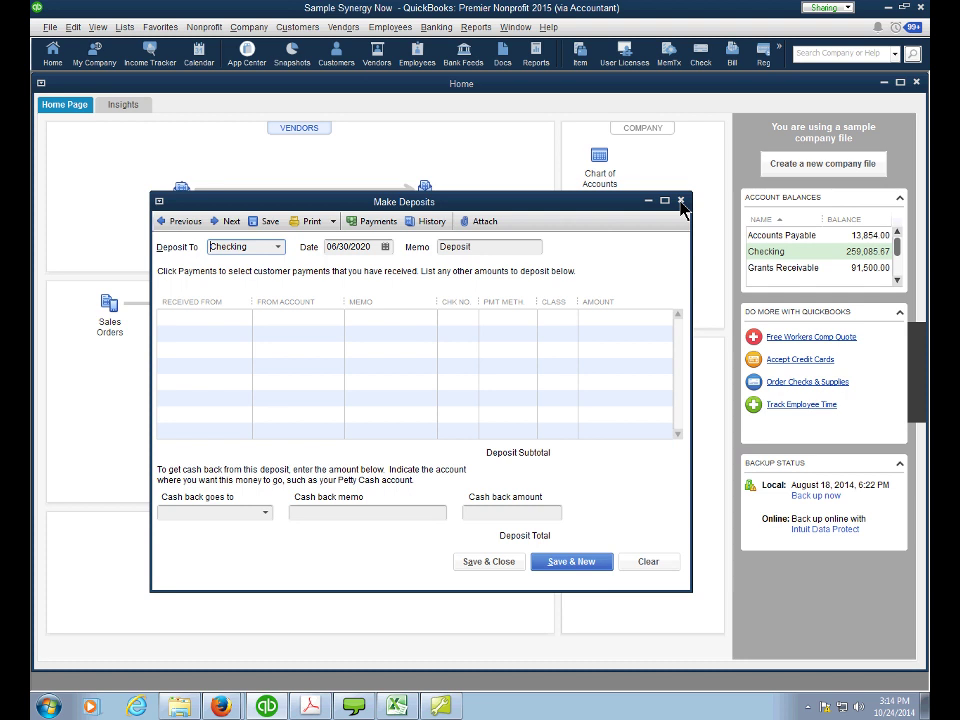
left_click(681, 202)
left_click(418, 306)
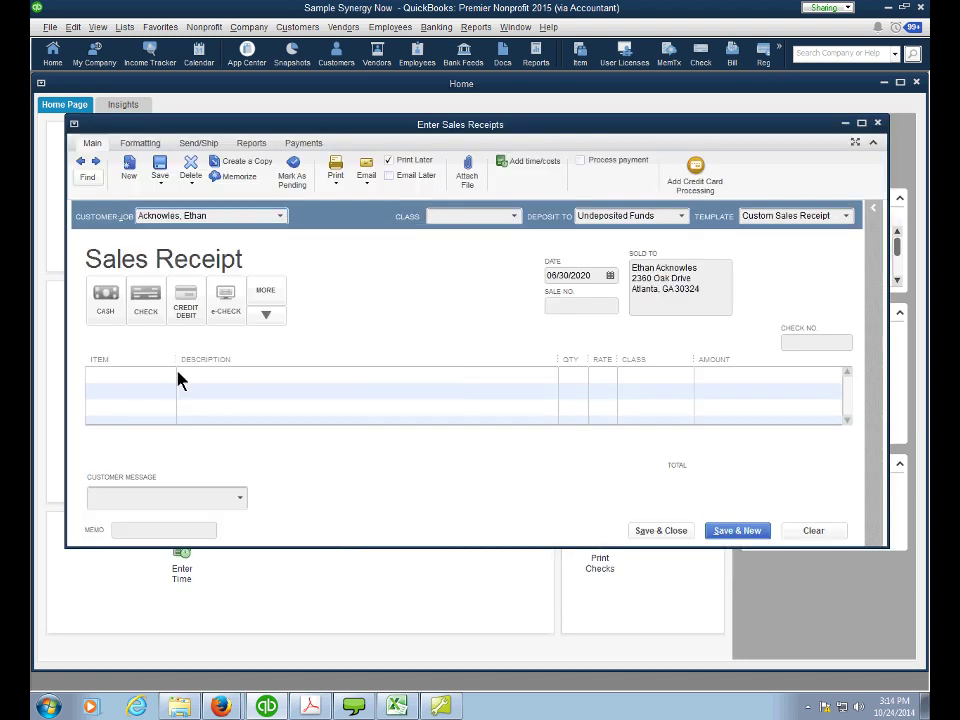
Enter an Individual Contributions line of 1000 with class Go-Green Guidance Center
left_click(170, 378)
left_click(180, 490)
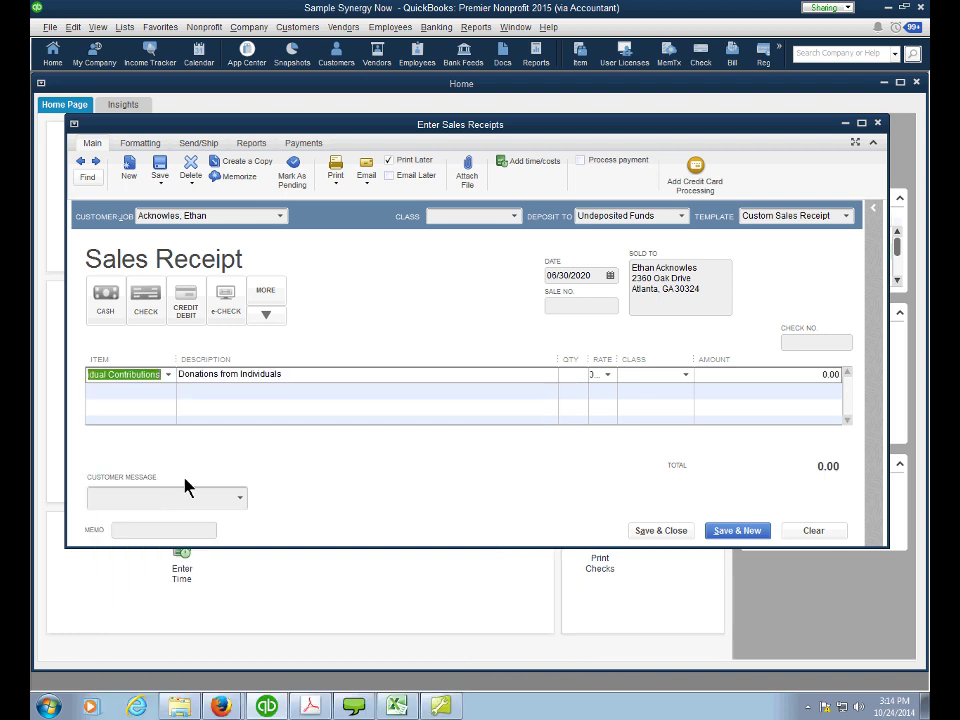
left_click(800, 375)
type("1000")
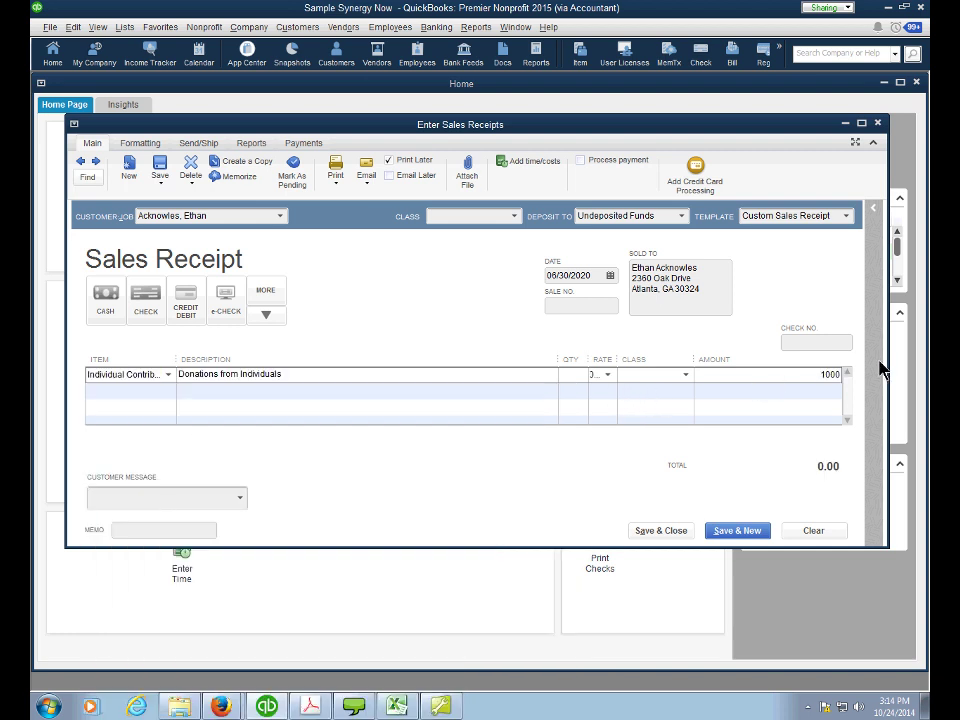
key("Tab")
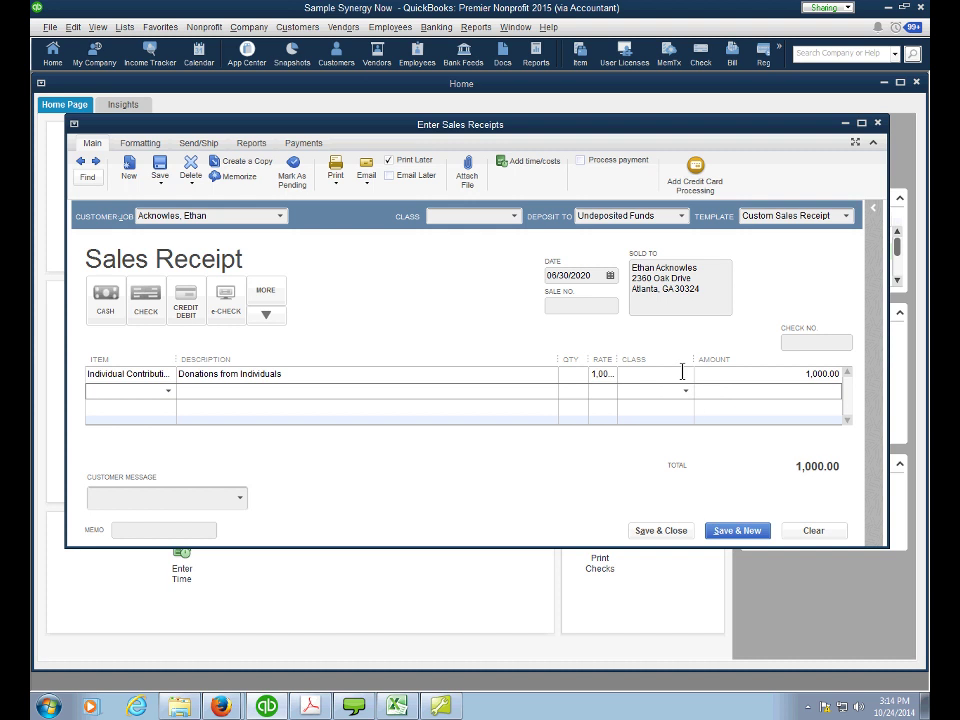
left_click(682, 373)
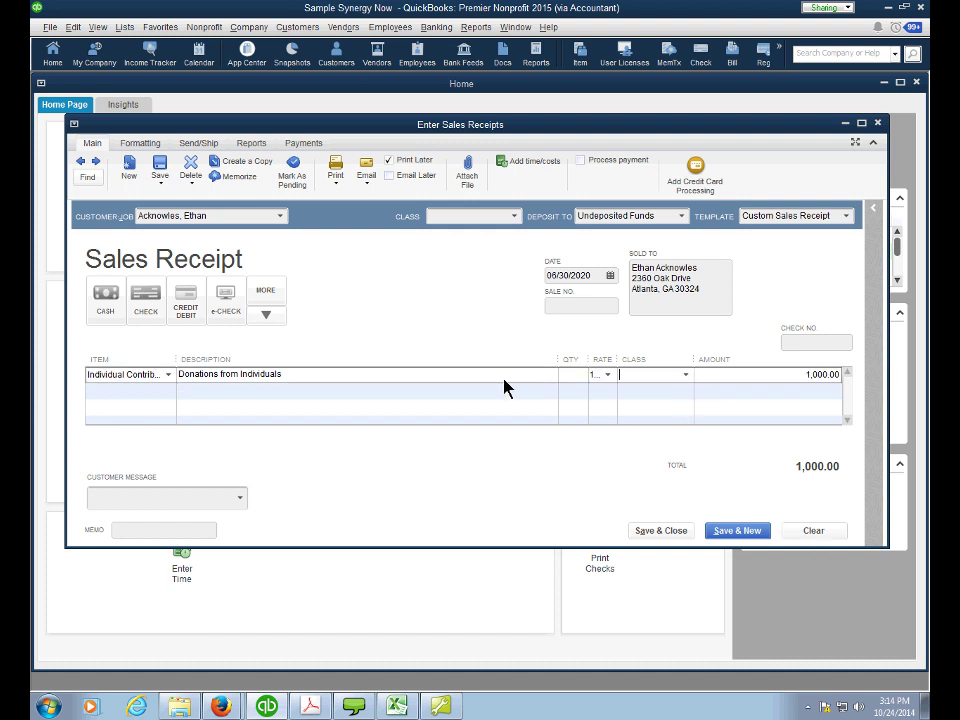
left_click(685, 374)
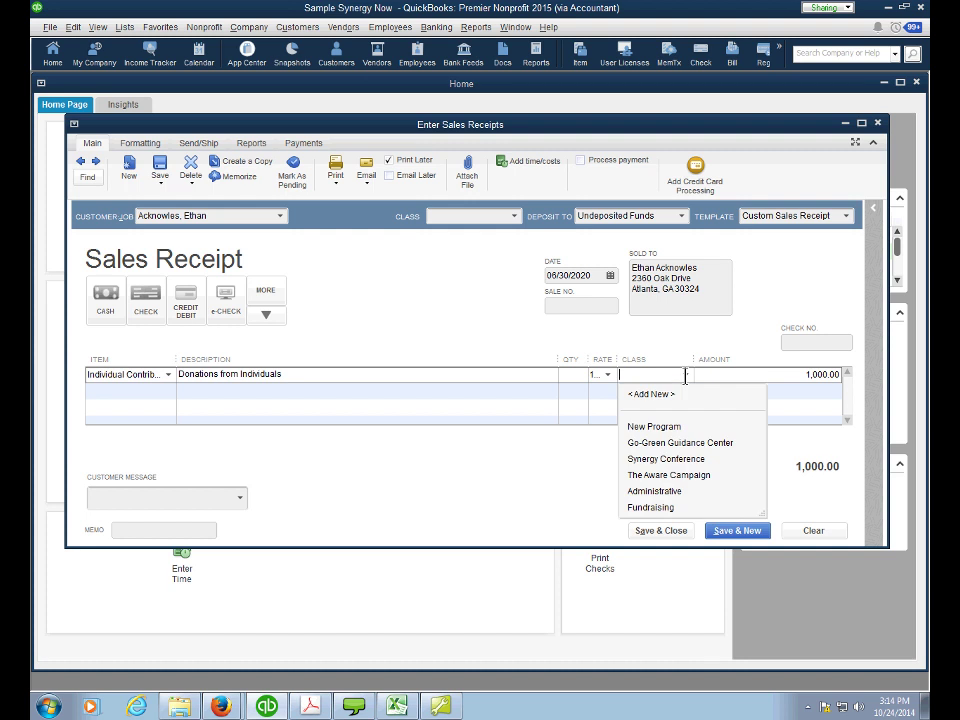
left_click(681, 448)
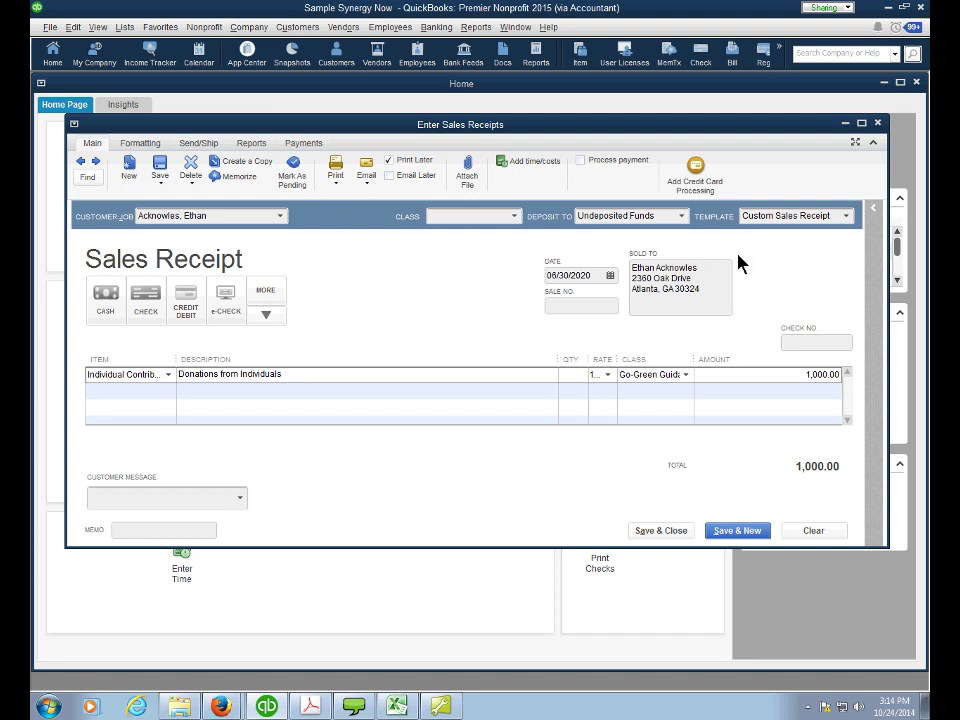
Apply the Synergy Thank You Letter template and review the zoomed print preview of the letter
left_click(846, 216)
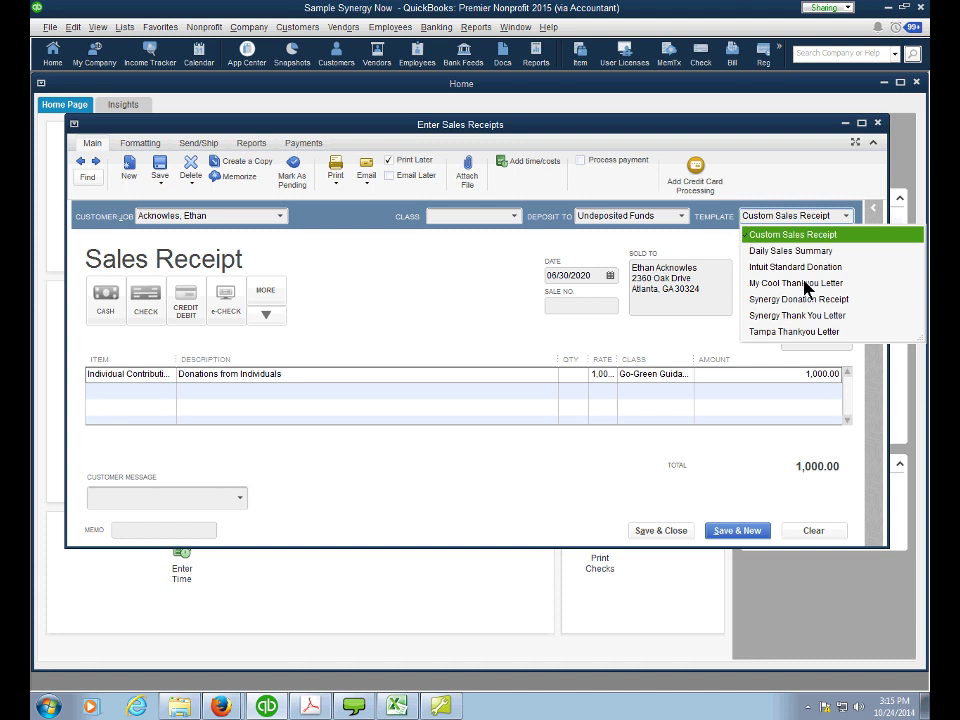
left_click(795, 315)
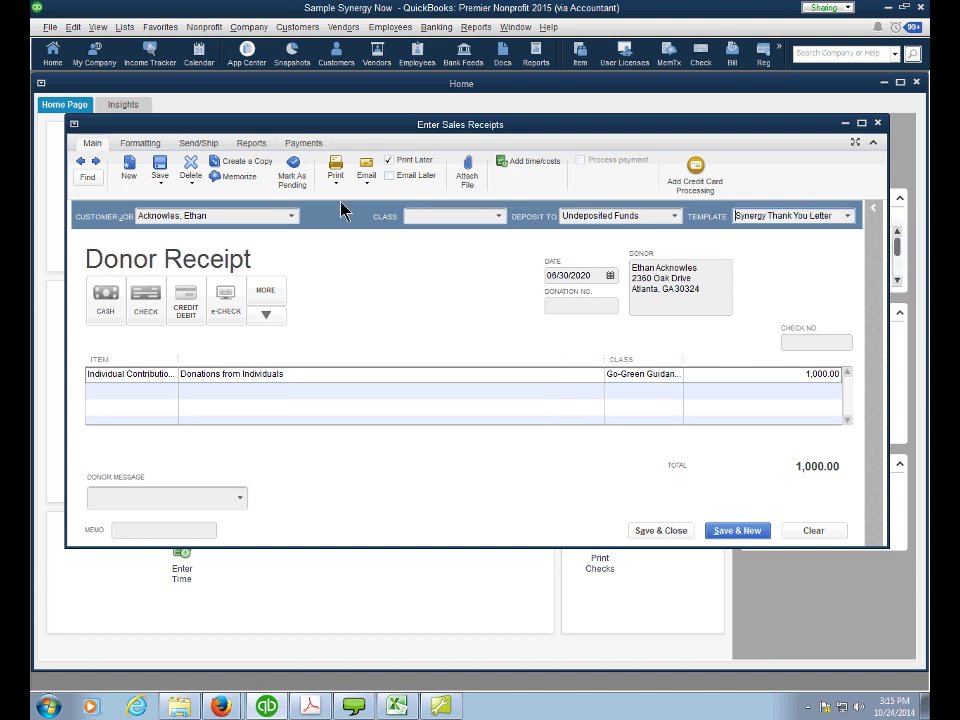
left_click(336, 185)
left_click(338, 196)
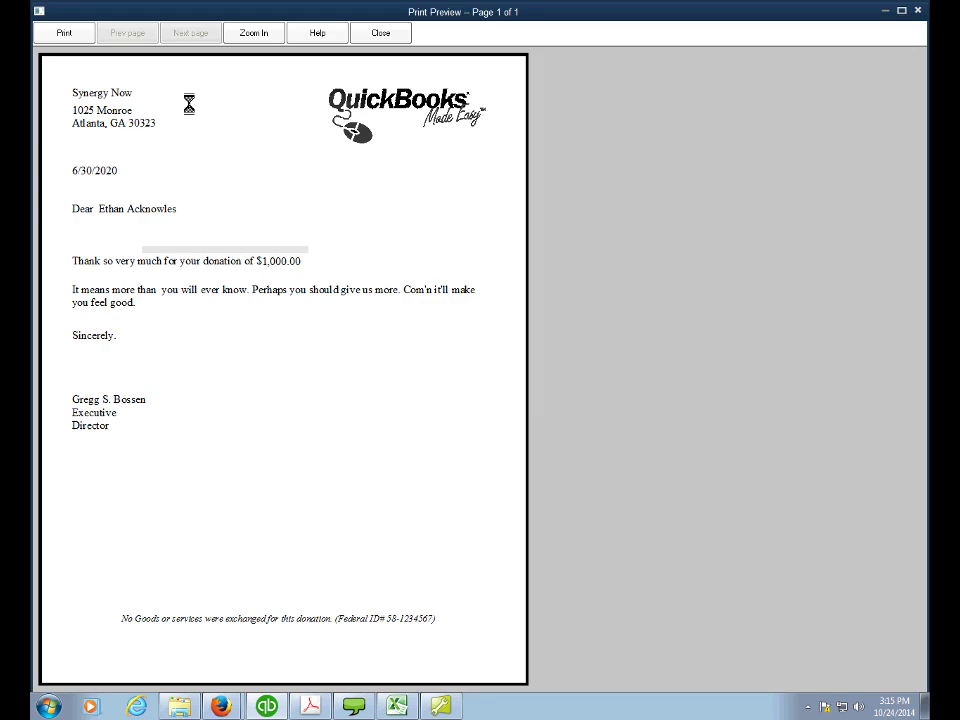
left_click(145, 87)
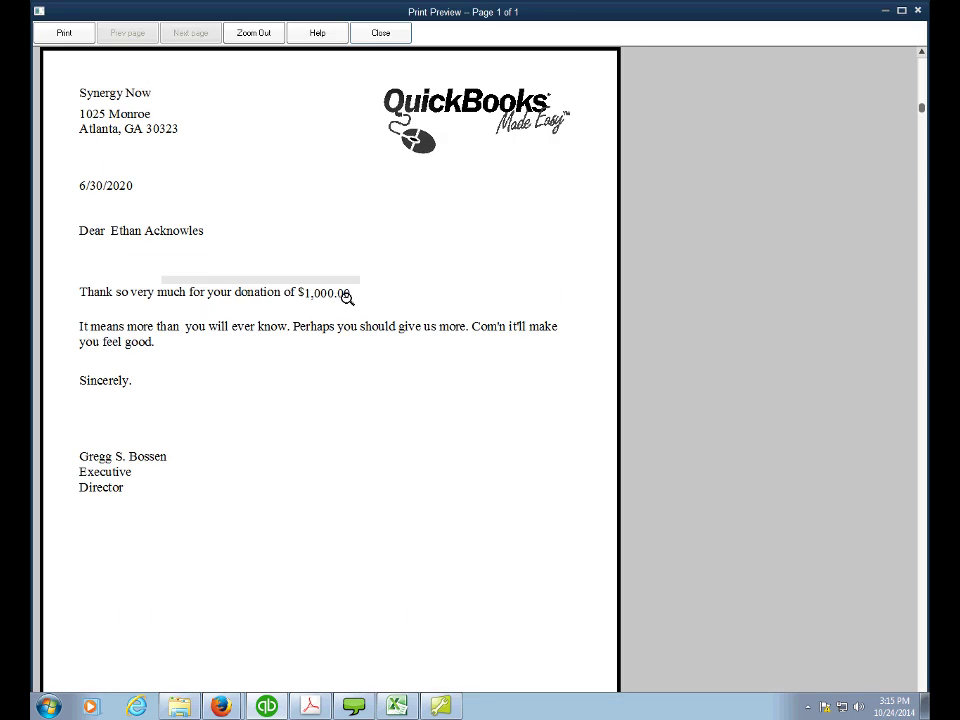
left_click(380, 35)
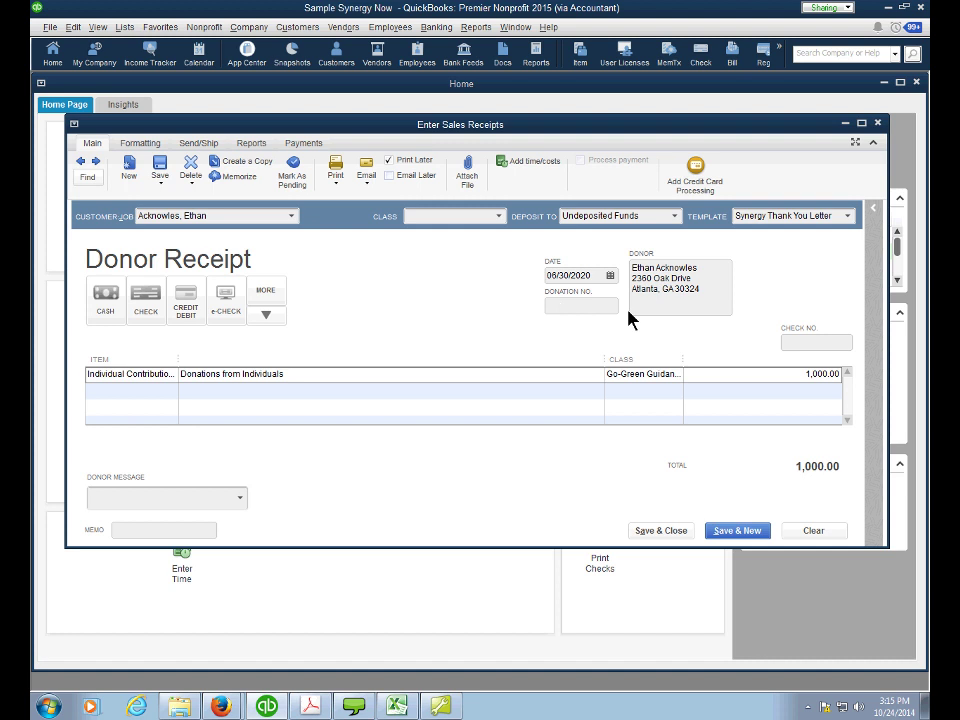
Close the donor receipt without recording it
left_click(878, 124)
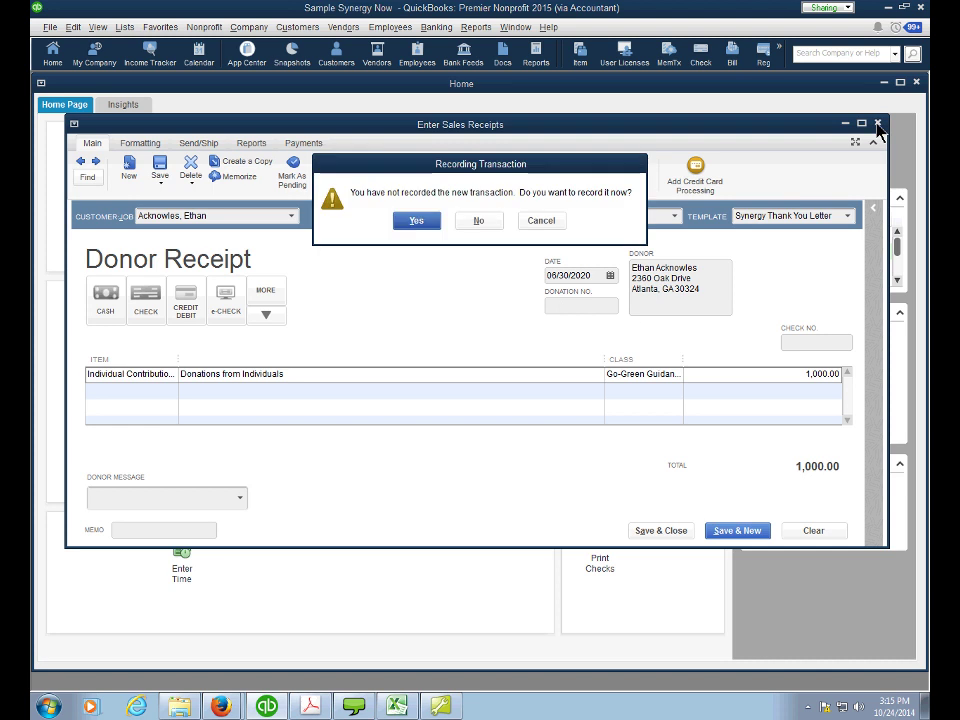
left_click(498, 227)
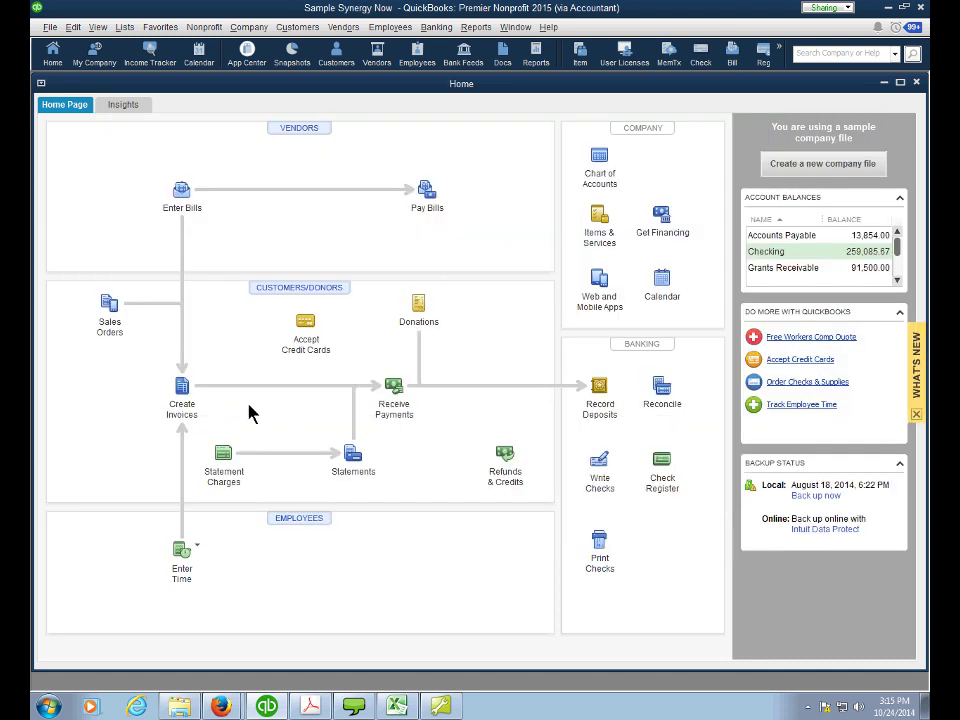
left_click(182, 388)
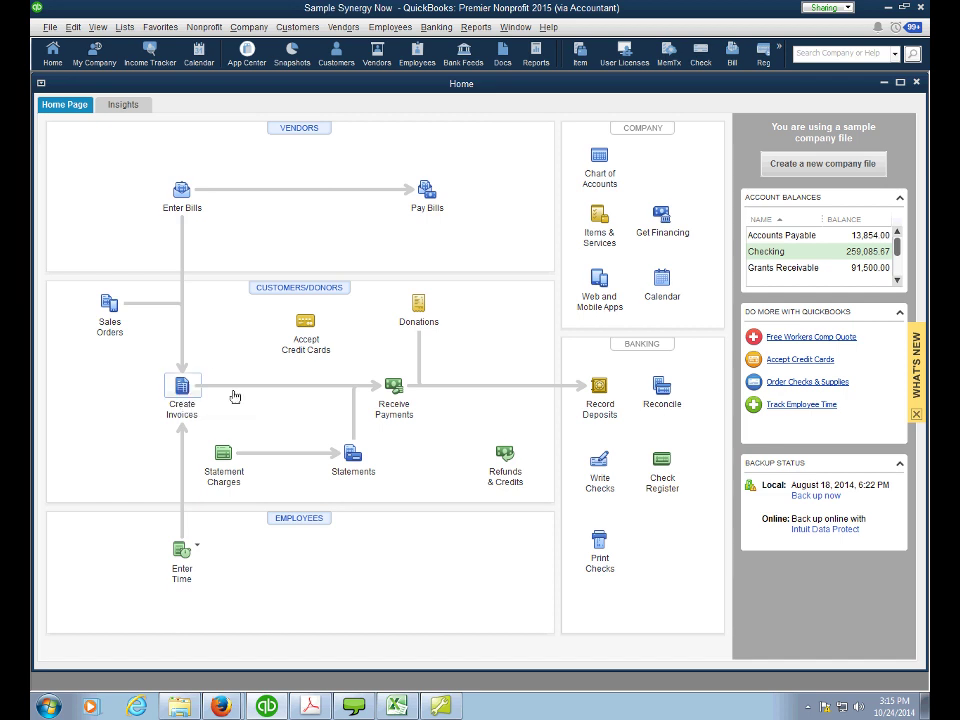
Open Make Deposits with no payments selected, then close it empty
left_click(600, 386)
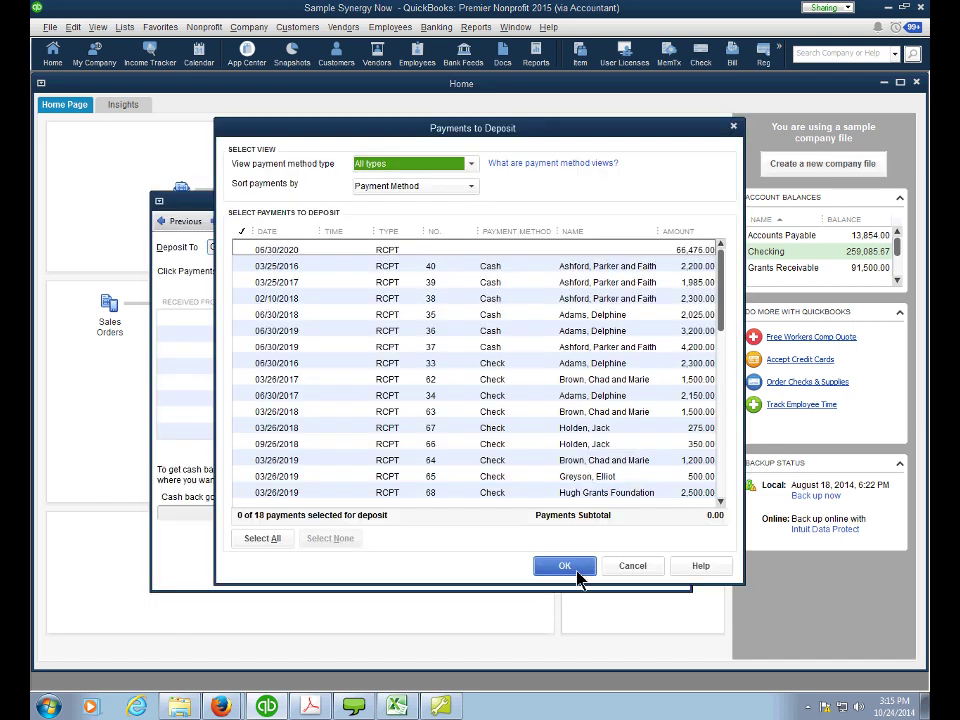
left_click(561, 565)
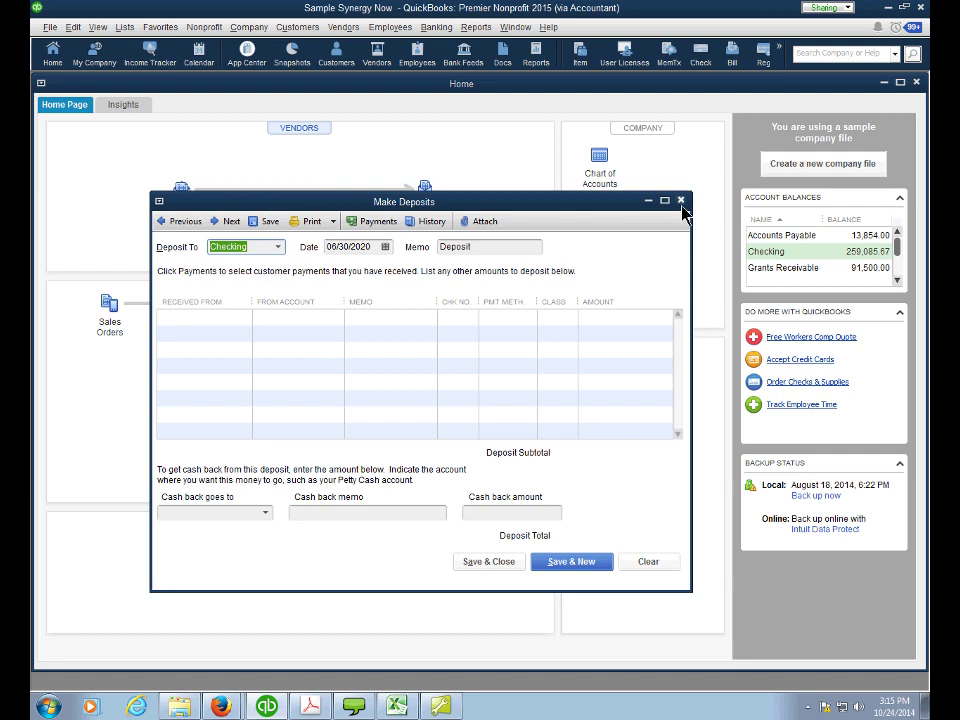
left_click(681, 201)
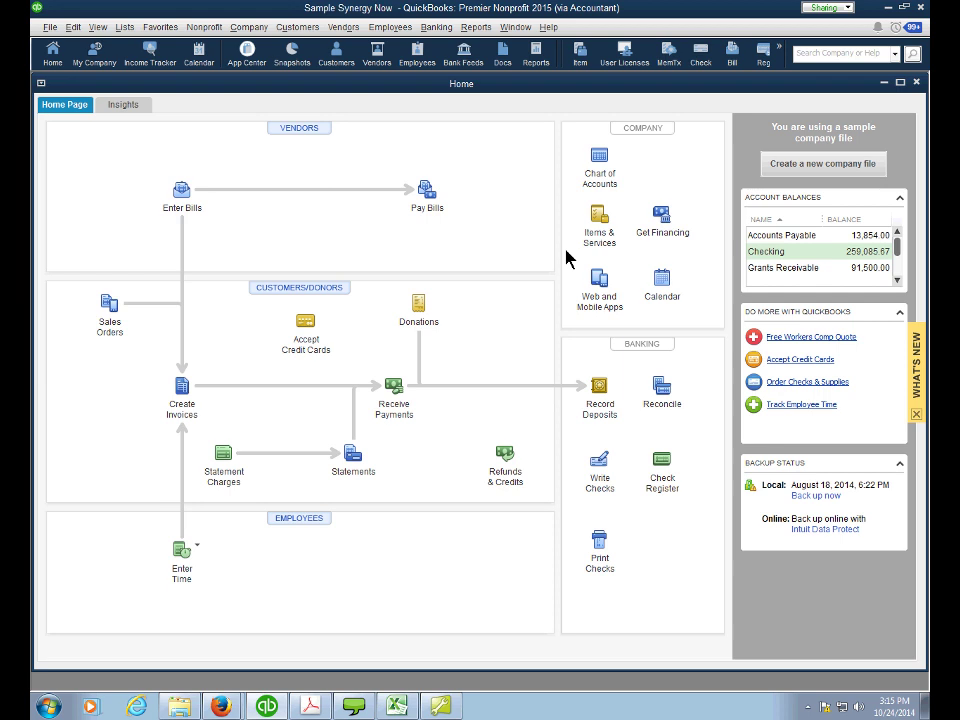
Start a new FY2019-20 Profit & Loss budget in Set Up Budgets
left_click(247, 30)
mouse_move(294, 250)
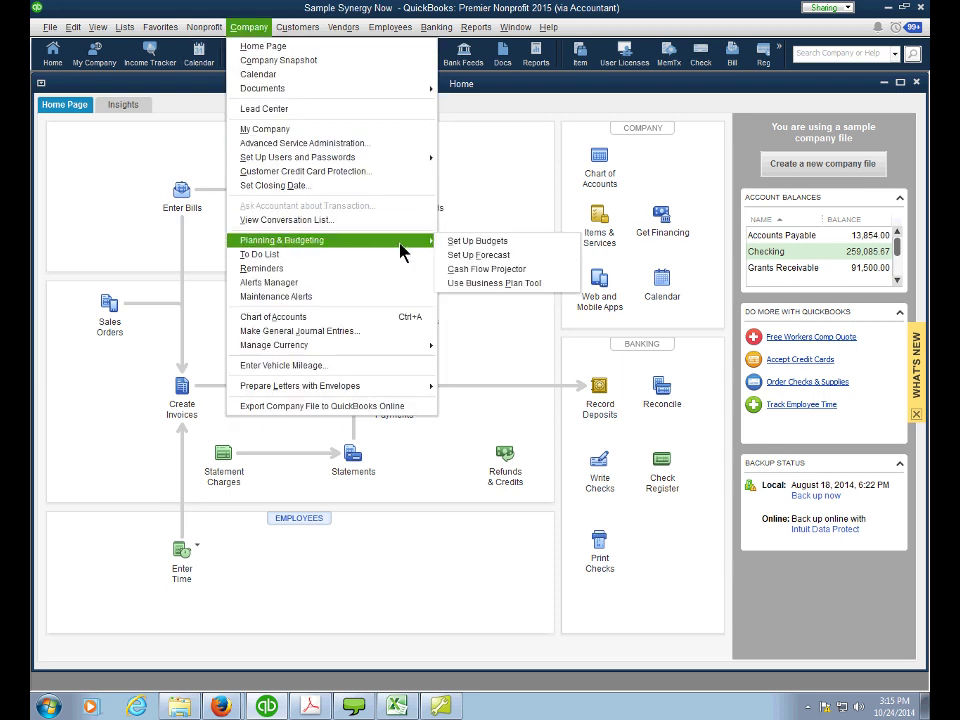
left_click(449, 245)
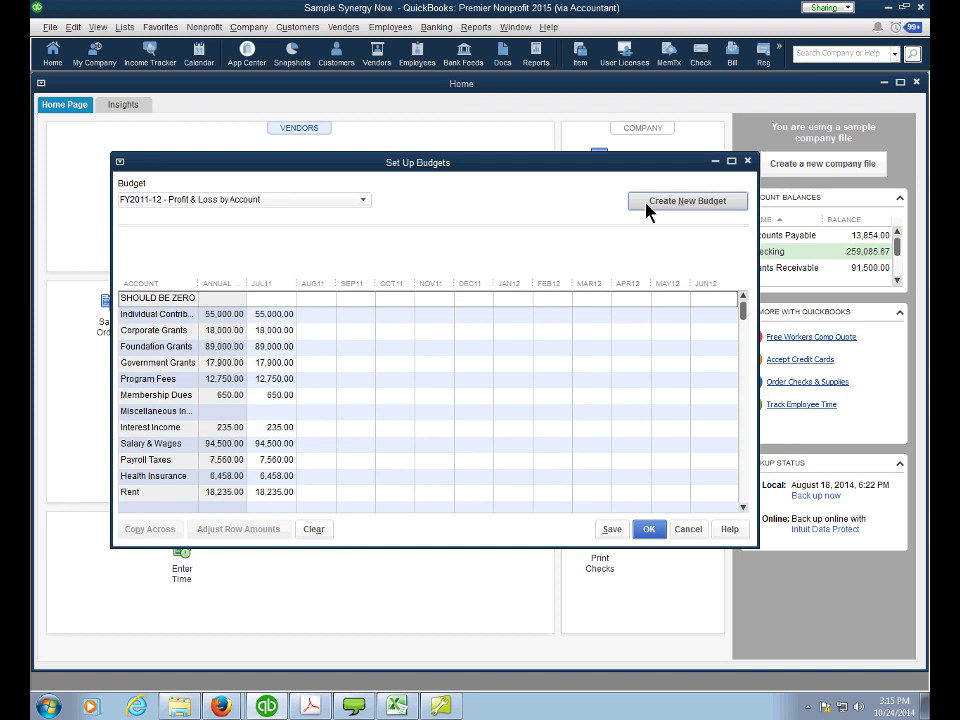
left_click(647, 206)
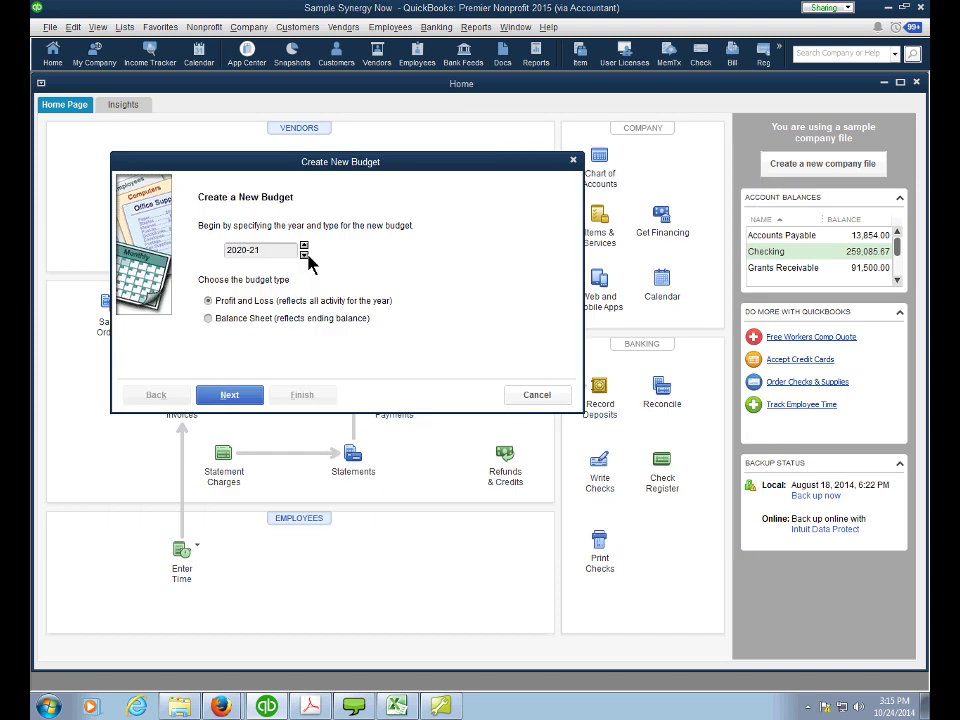
left_click(305, 256)
left_click(238, 396)
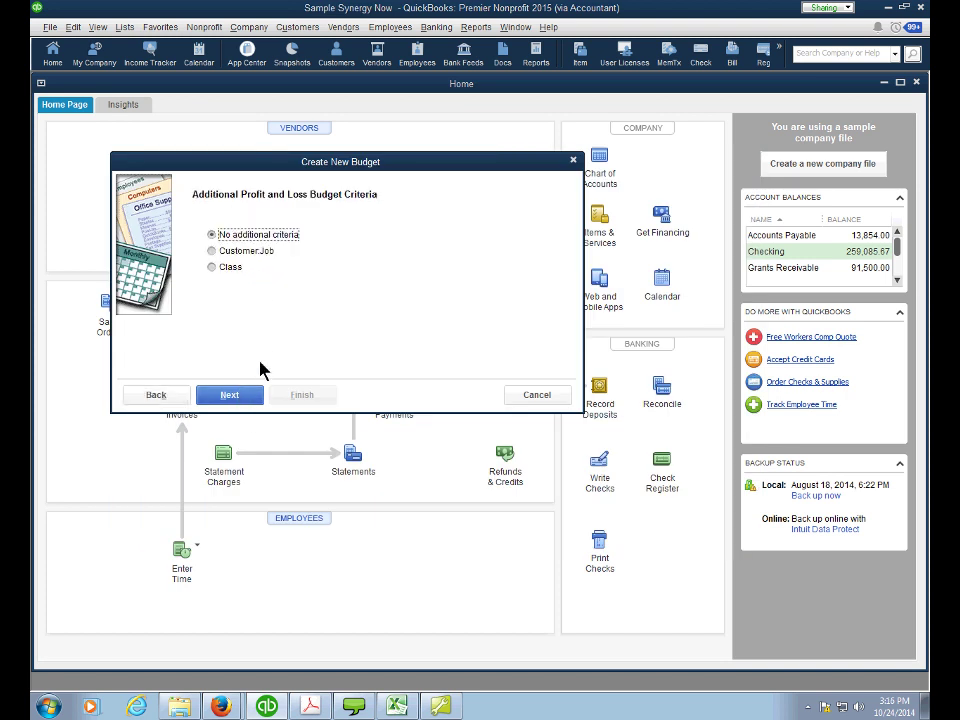
left_click(236, 400)
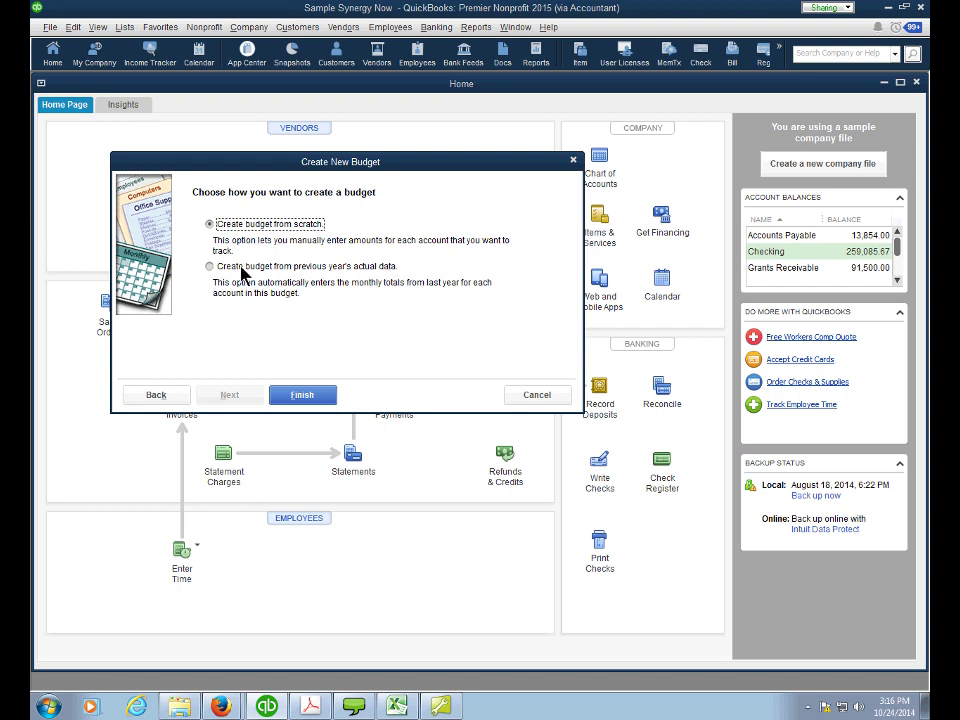
Build it from previous year's actual data, check the Corporate Grants MAR20 amount, and cancel
left_click(210, 268)
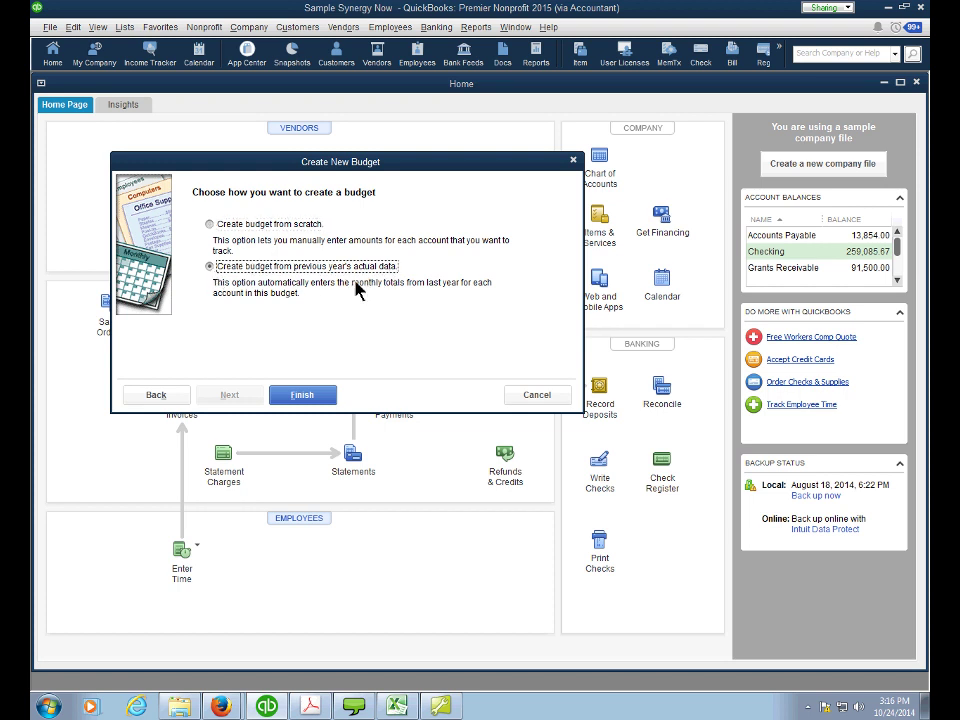
left_click(309, 398)
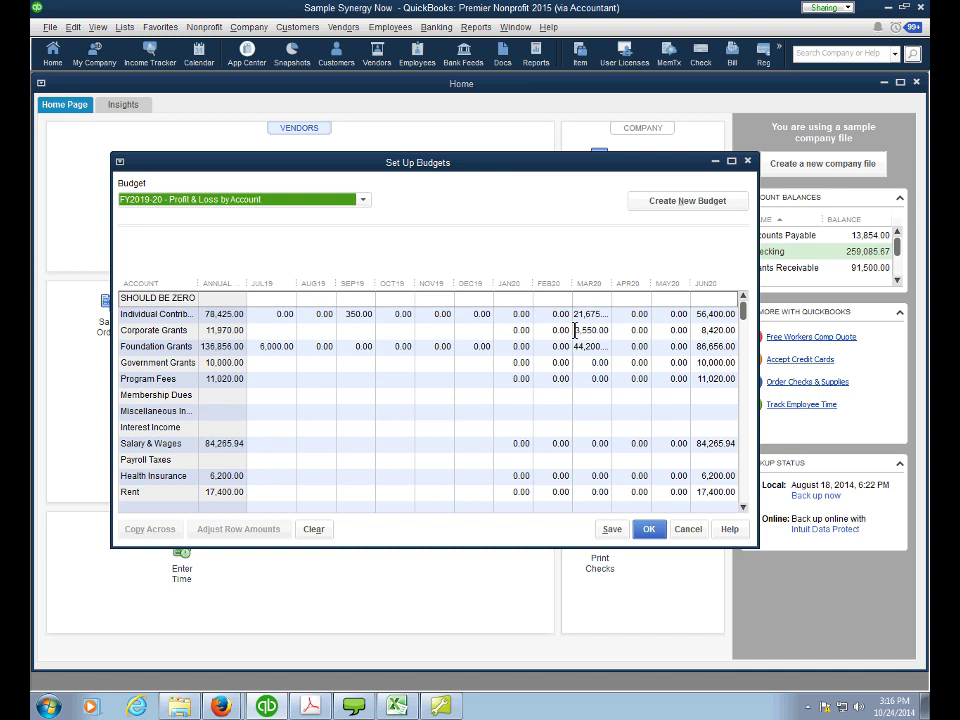
left_click(575, 330)
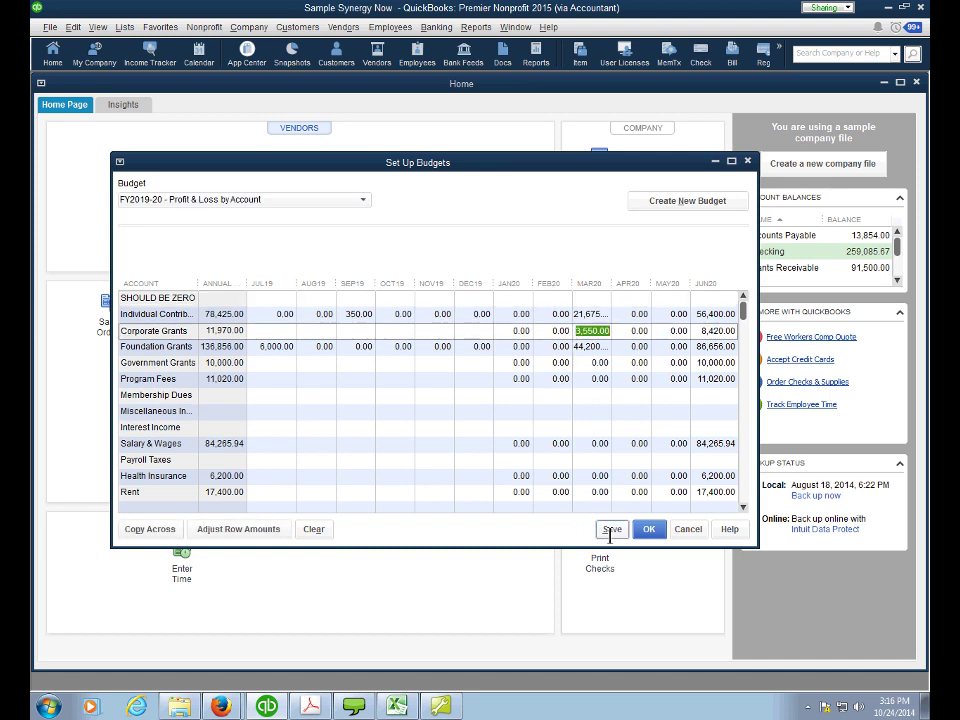
left_click(687, 529)
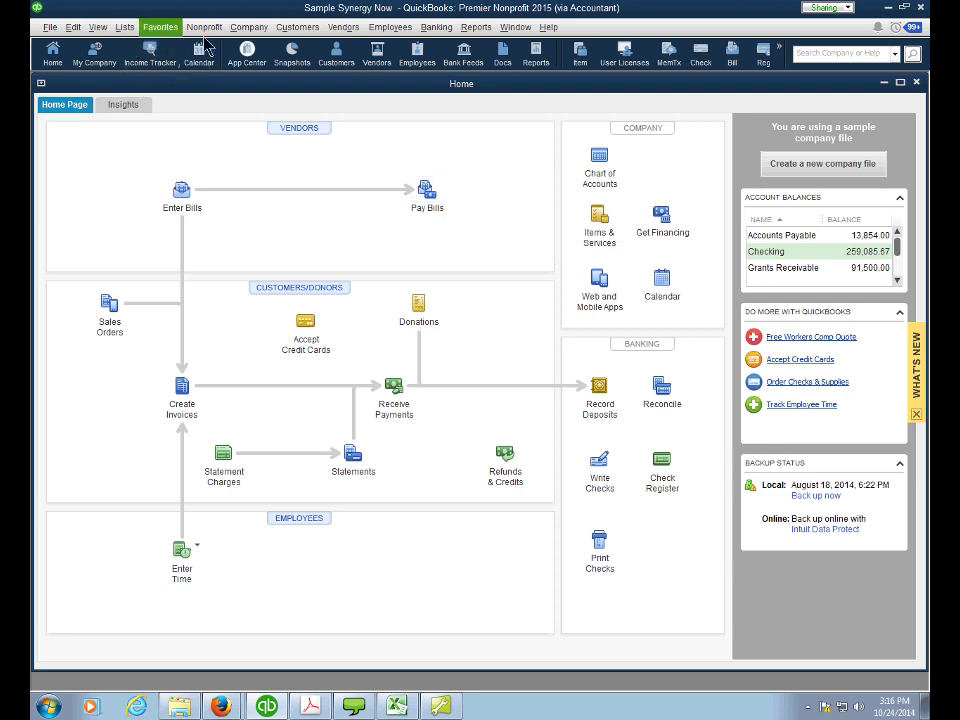
Reopen Set Up Budgets and start another new budget for fiscal year 2019-20
left_click(250, 30)
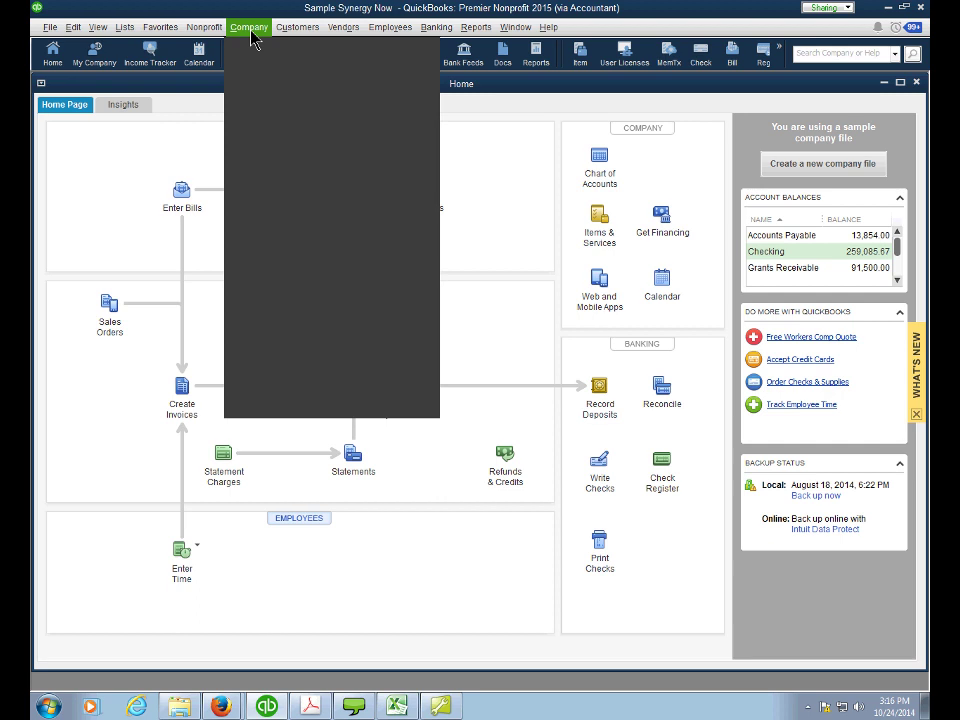
mouse_move(333, 246)
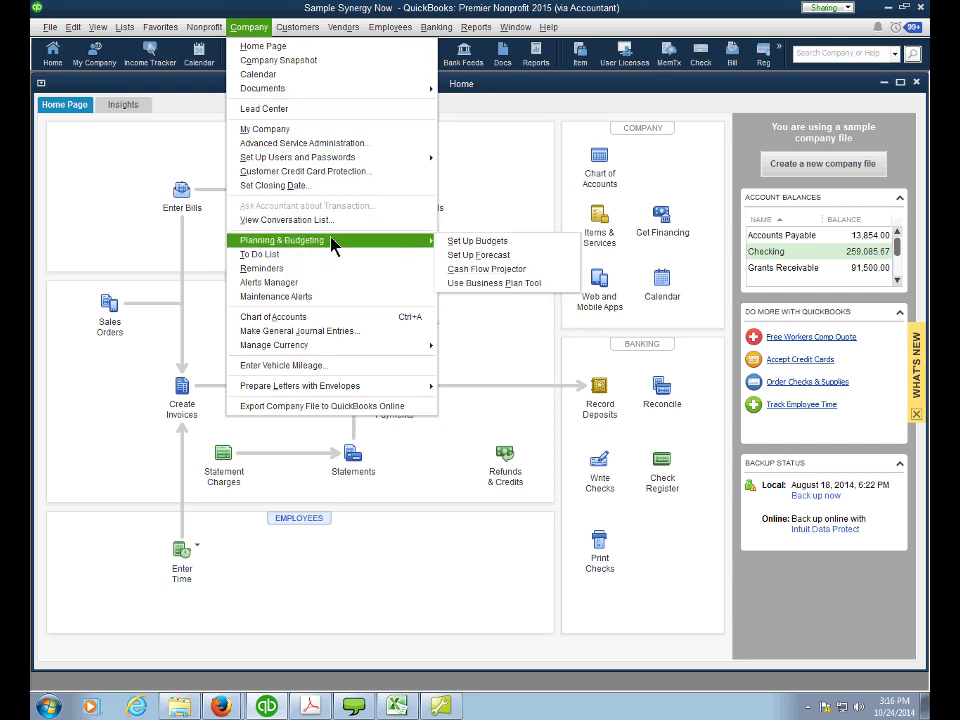
left_click(449, 246)
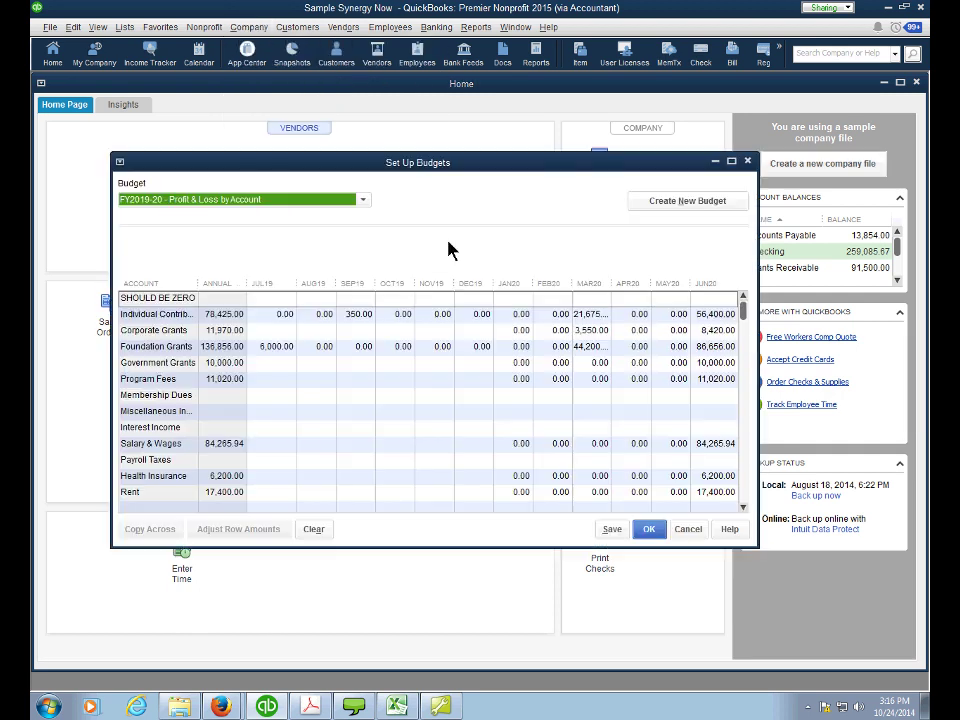
left_click(639, 204)
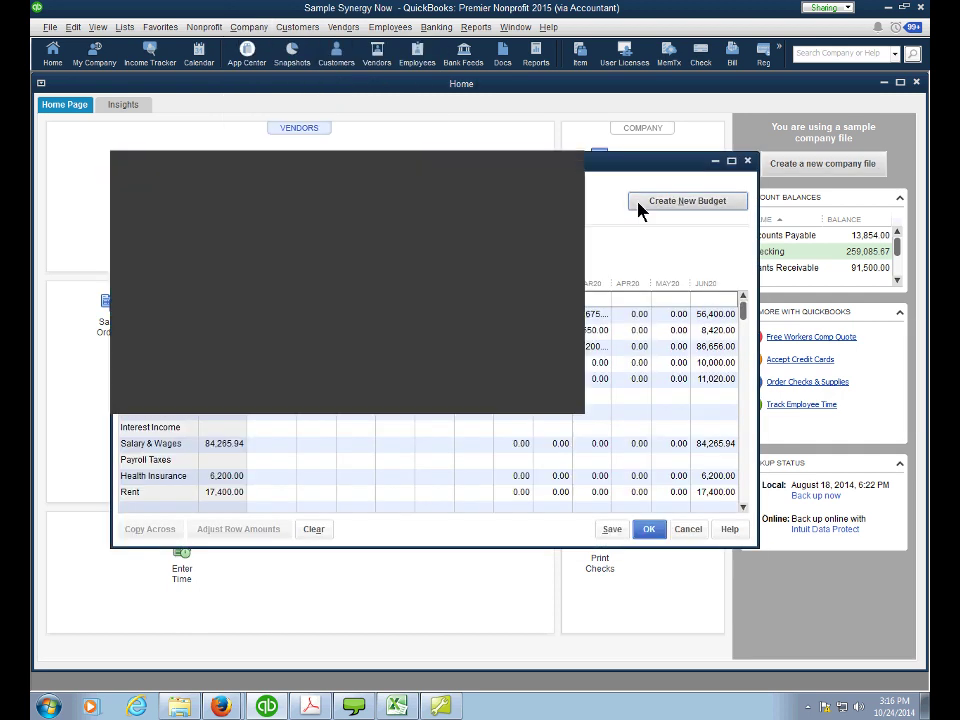
left_click(304, 255)
left_click(304, 255)
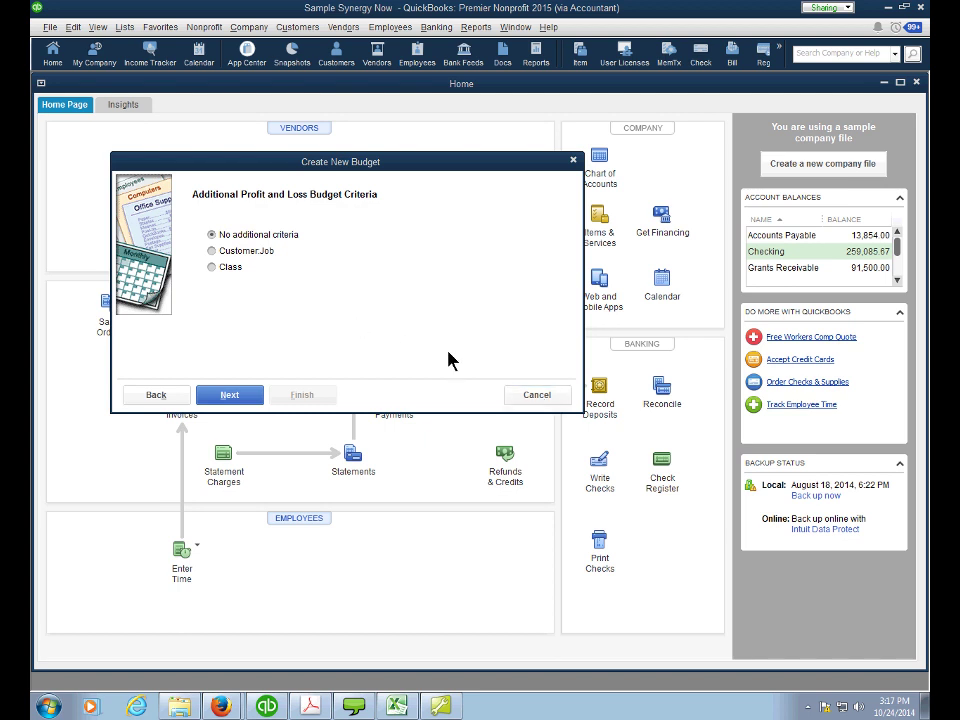
Close budget setup and open the June 2020 Profit & Loss Standard report (net income 74,032.98)
left_click(537, 395)
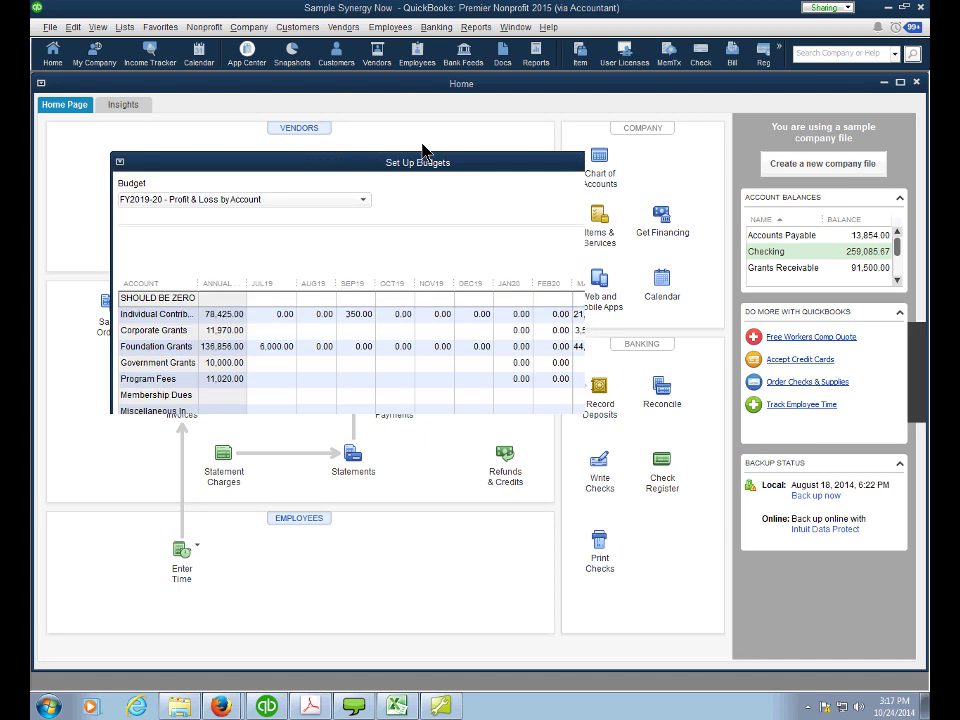
left_click(476, 27)
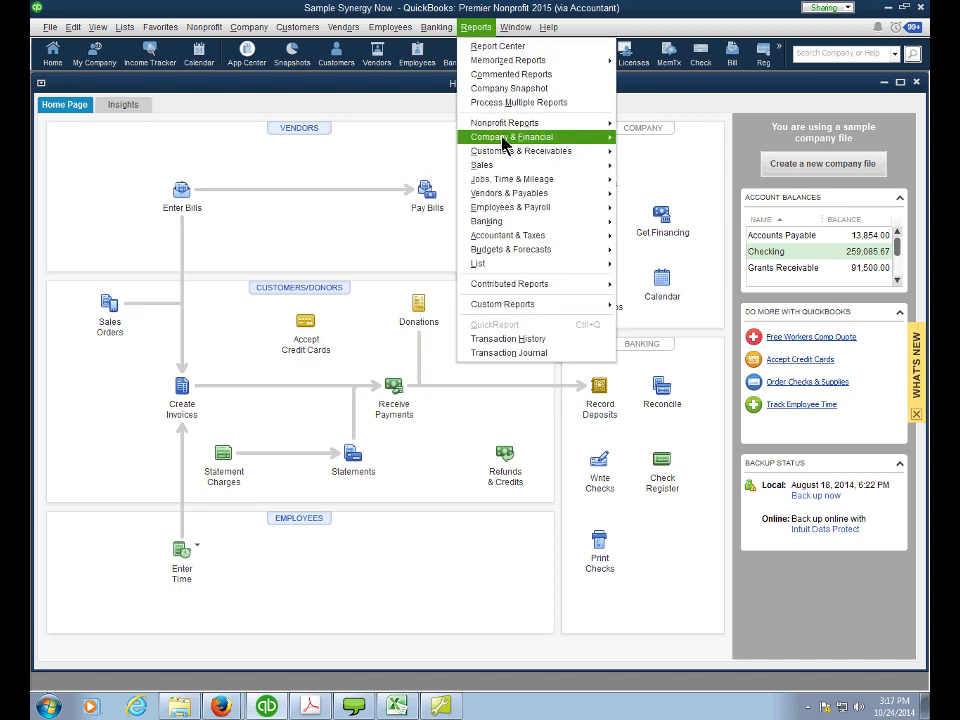
mouse_move(476, 139)
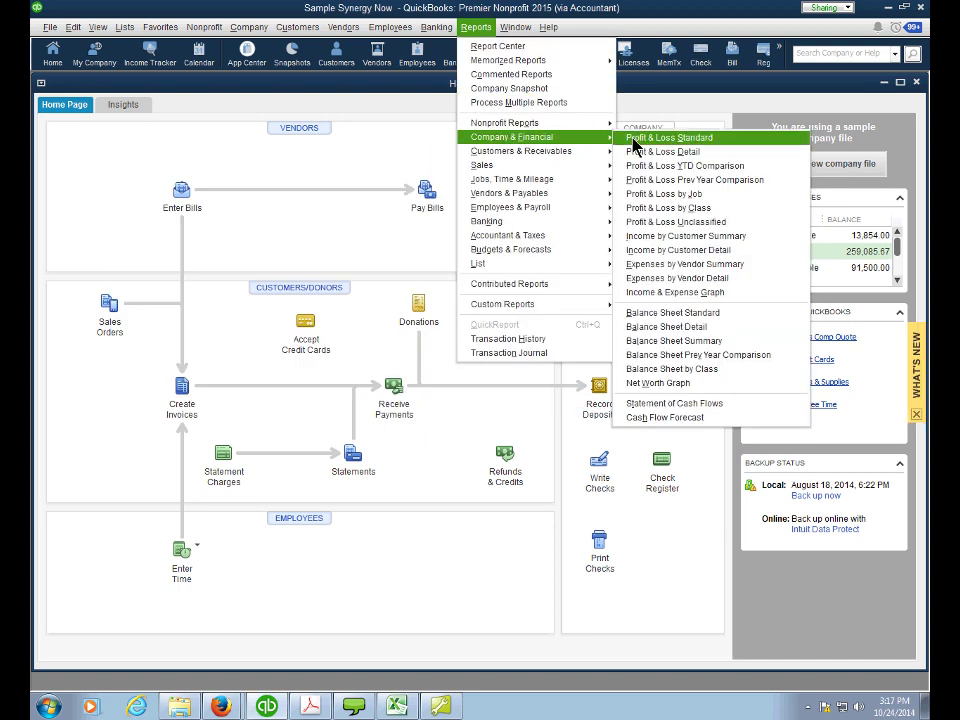
left_click(636, 139)
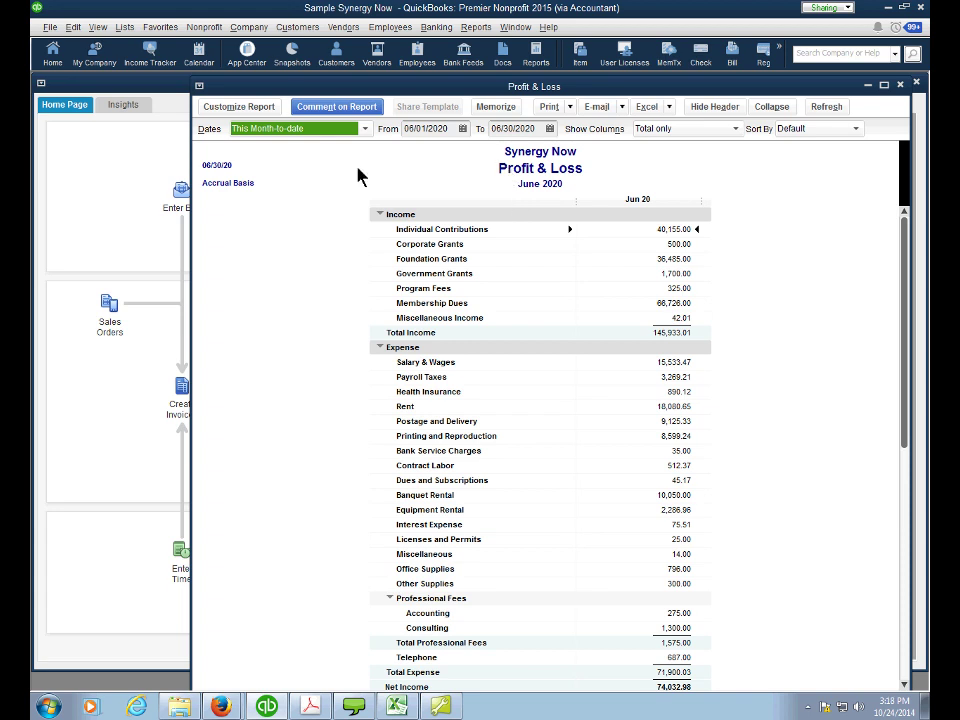
left_click(240, 30)
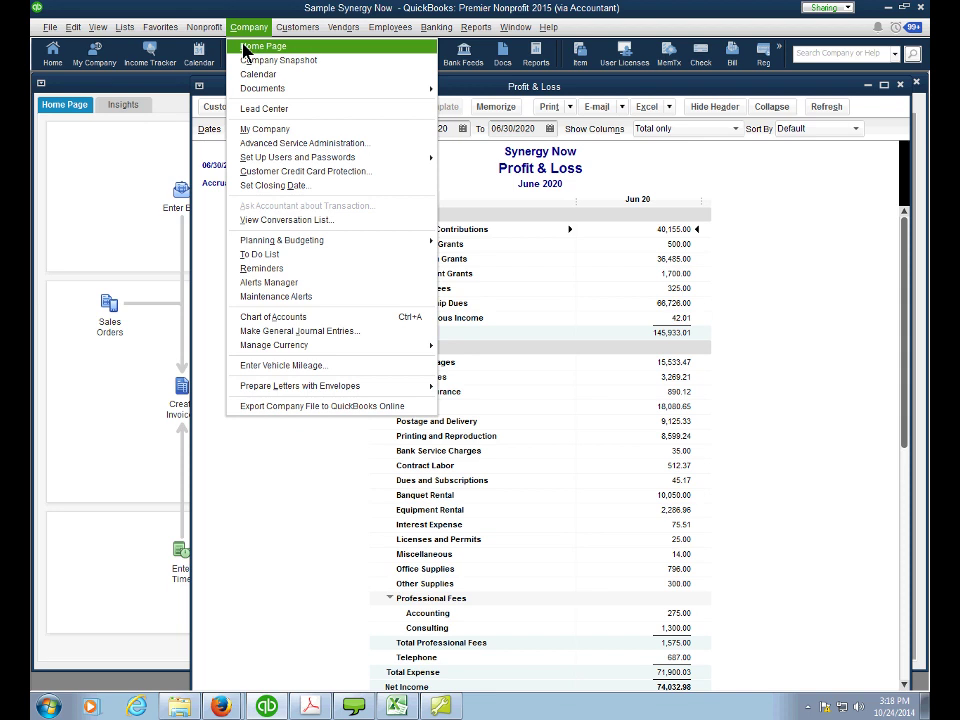
Start a new general journal entry and set up P/Y Carry Forward as a new Income account
left_click(295, 332)
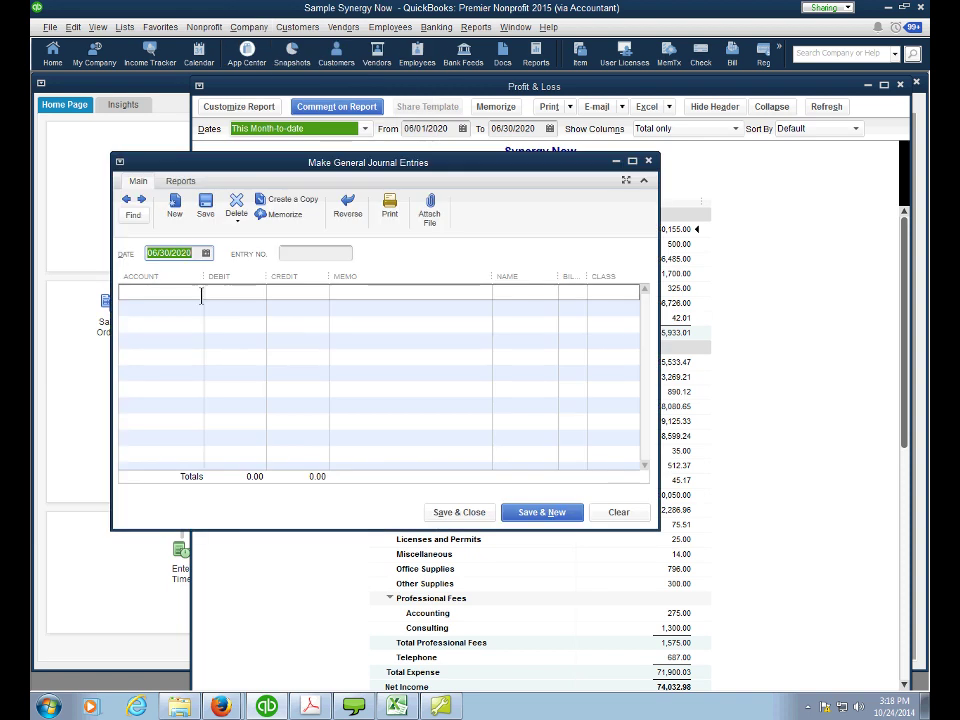
left_click(198, 295)
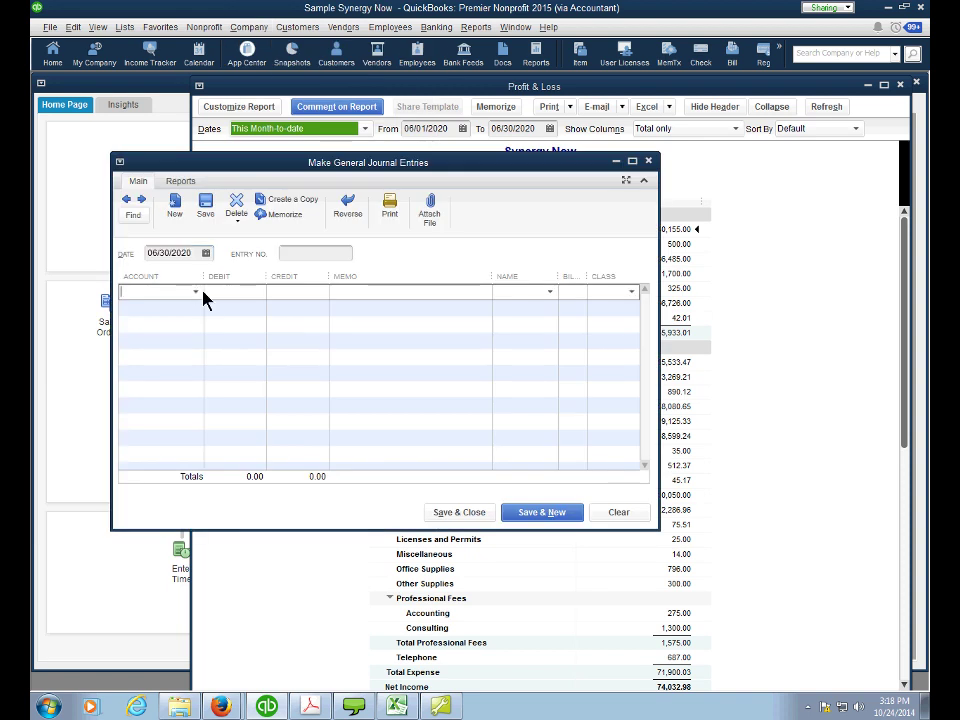
type("PrY")
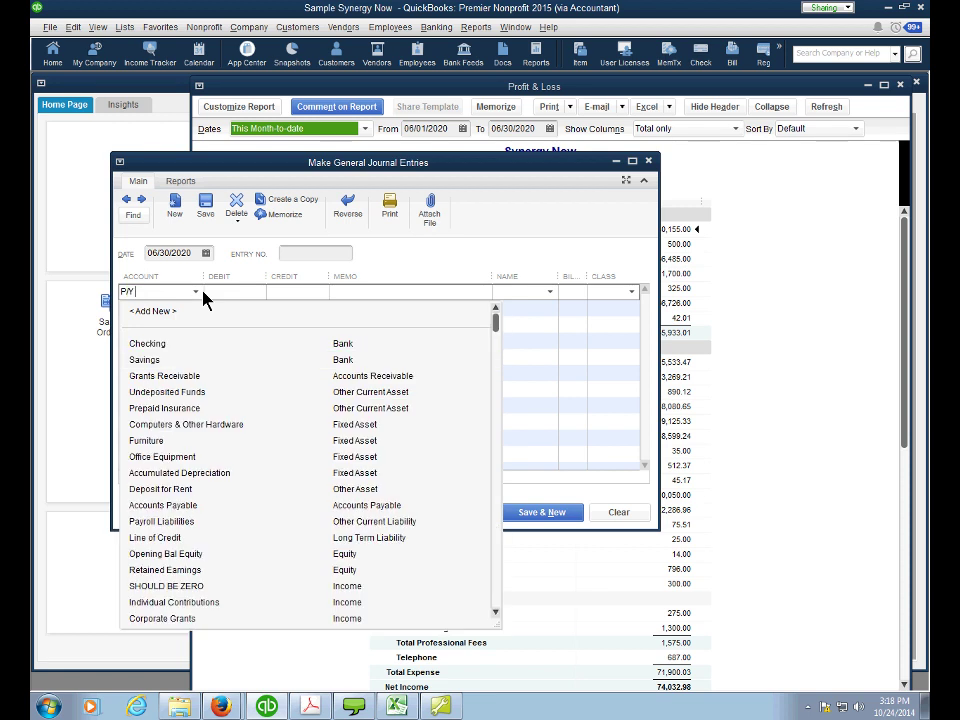
type(" Carry Forward")
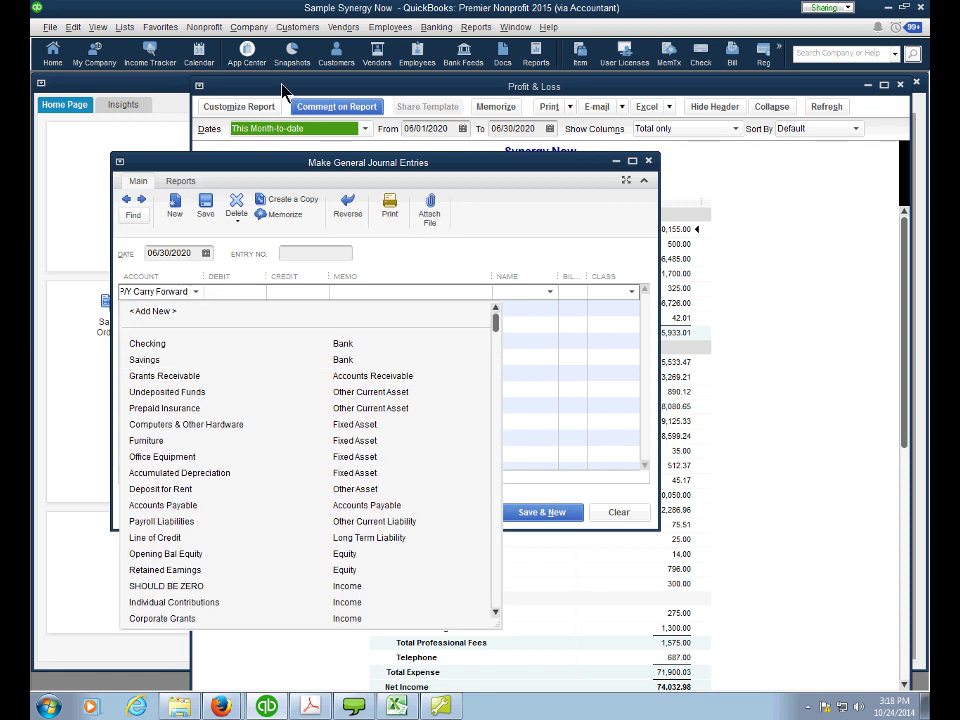
key("Tab")
left_click(444, 220)
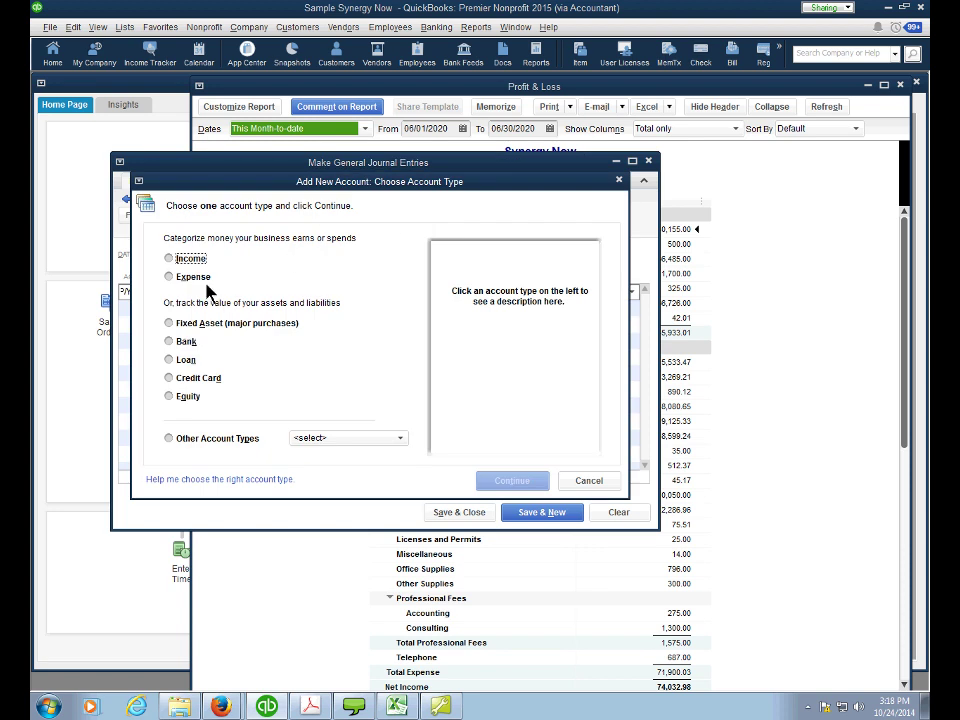
left_click(178, 258)
left_click(512, 480)
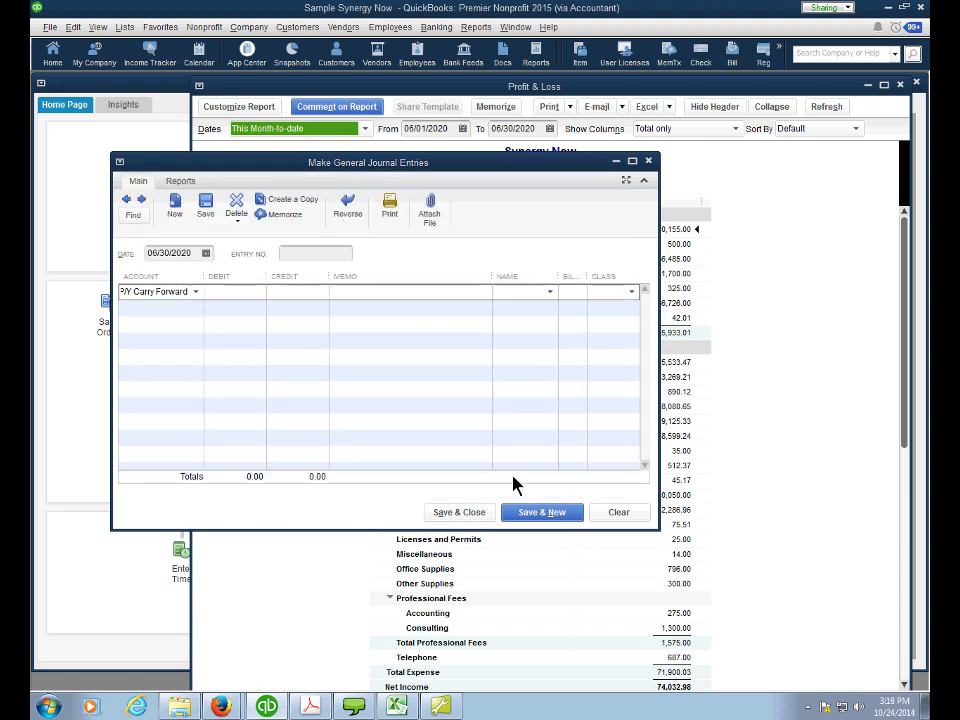
left_click(431, 454)
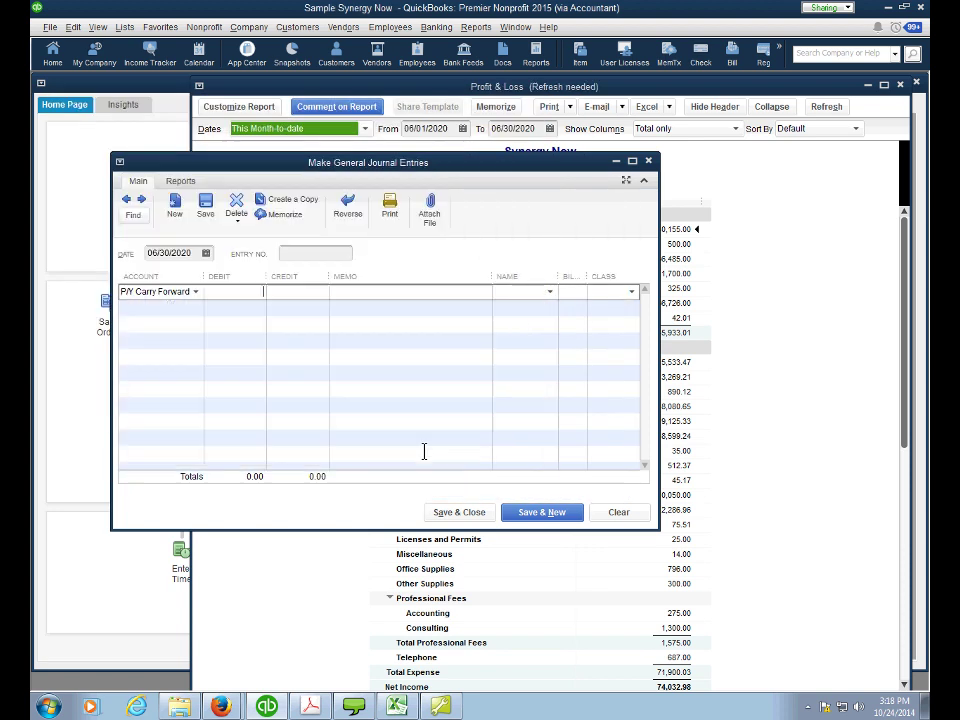
Credit P/Y Carry Forward 40,000, debit Retained Earnings, and save and close the entry
left_click(316, 293)
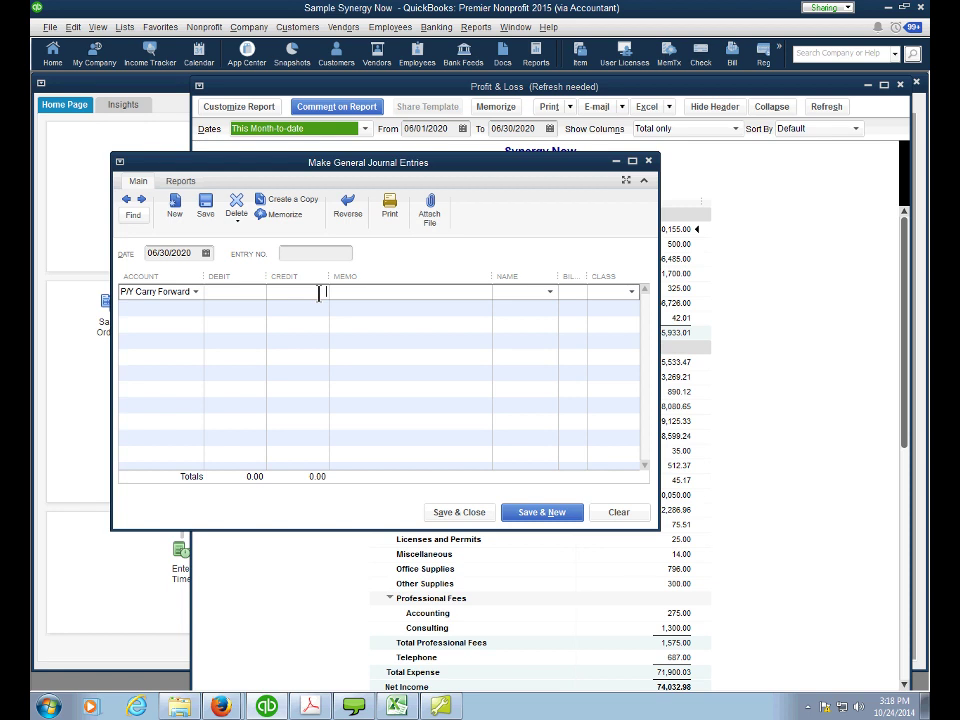
type("40,000")
key("Tab")
key("Tab")
key("Tab")
key("Tab")
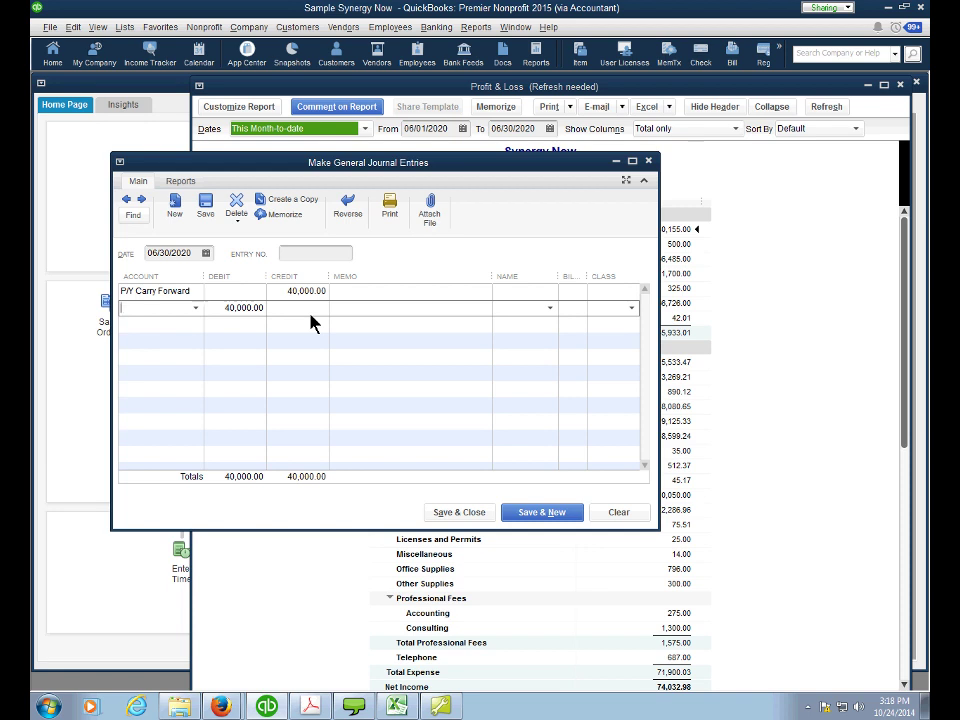
left_click(196, 308)
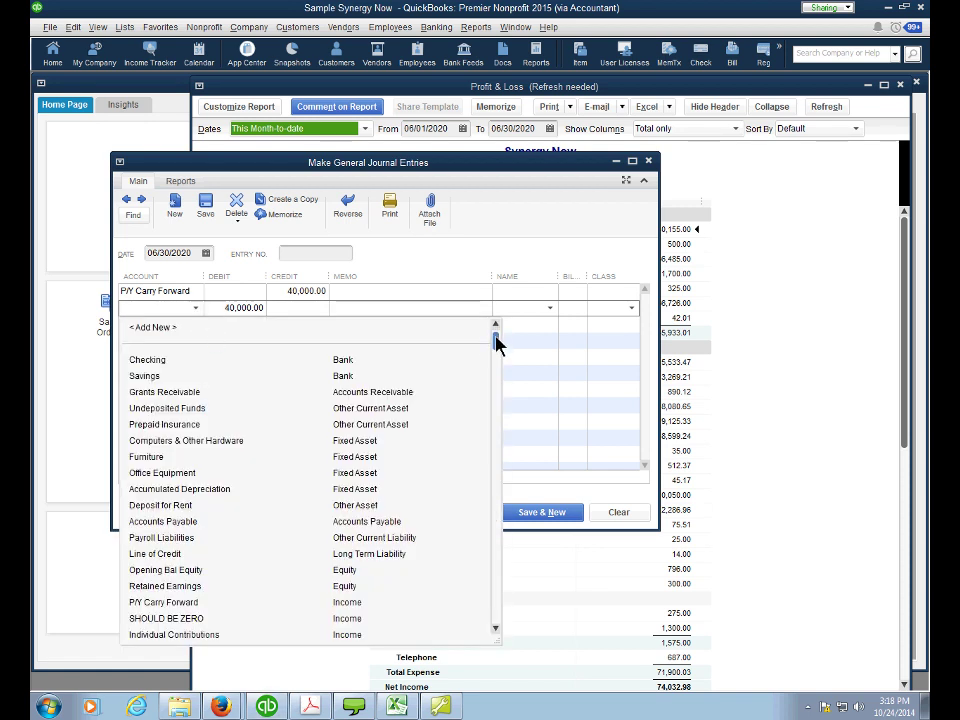
left_click_drag(497, 334, 497, 364)
left_click(200, 521)
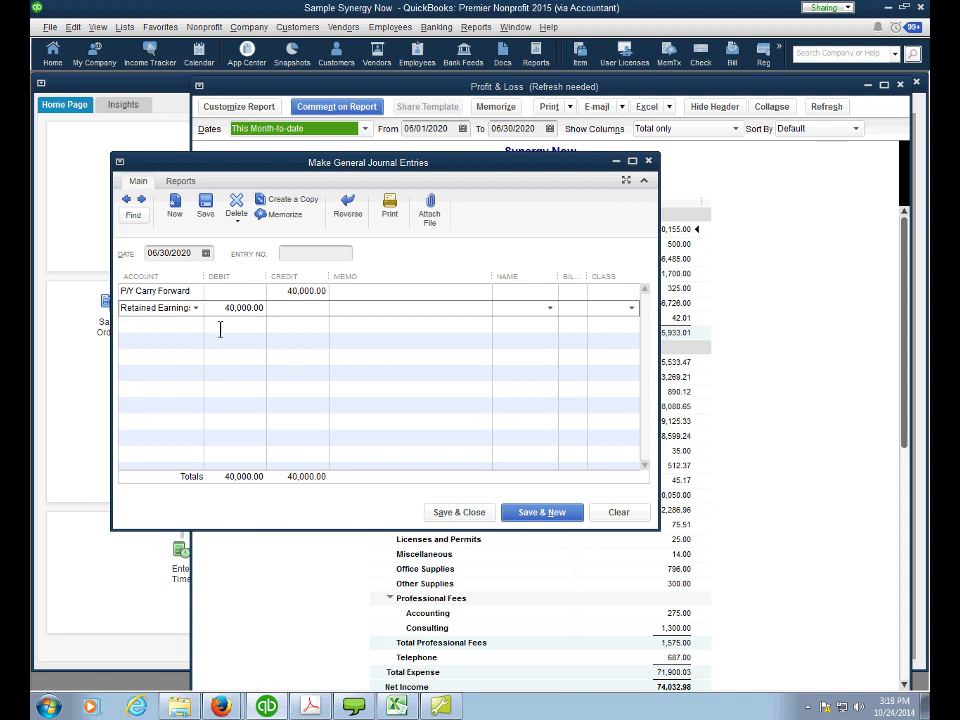
left_click(460, 513)
left_click(448, 284)
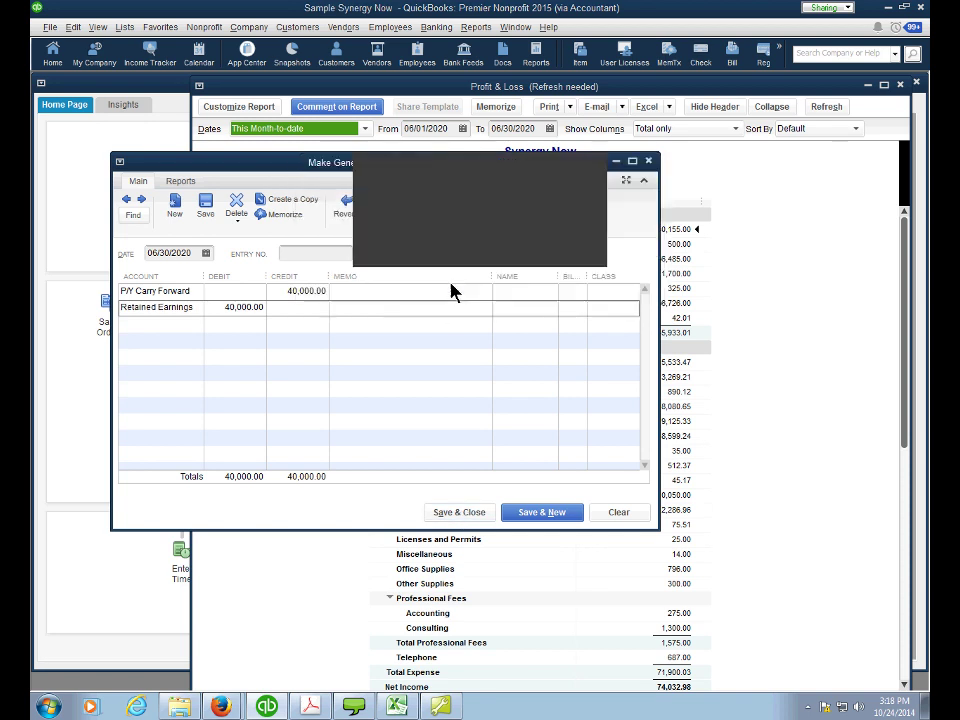
Save despite unassigned classes, refresh Profit & Loss, and drill into the P/Y Carry Forward 40,000.00 entry
left_click(446, 242)
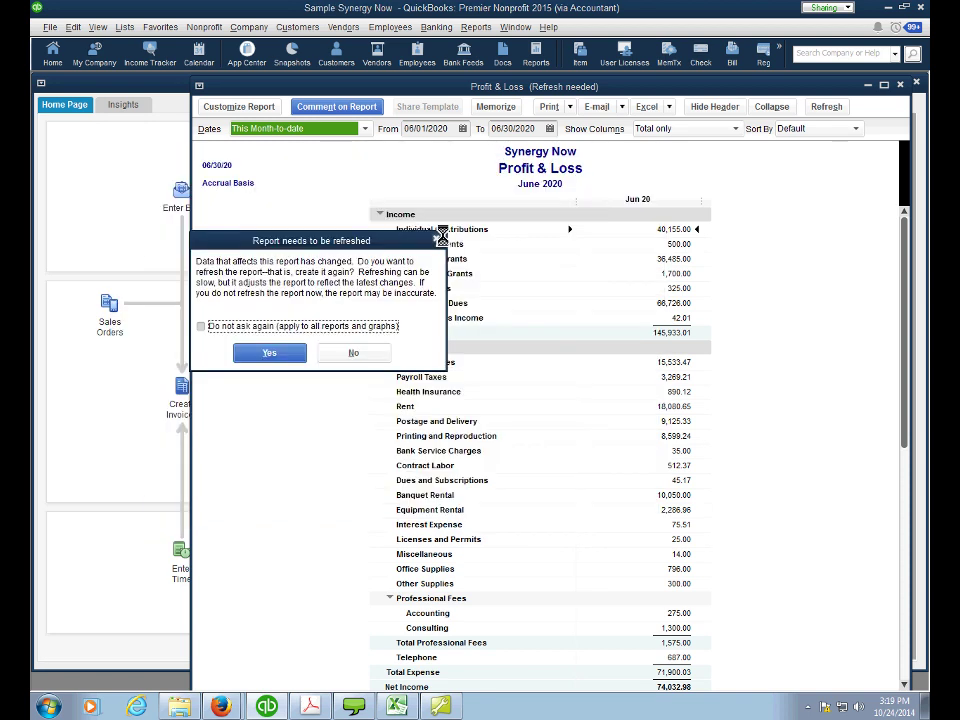
left_click(290, 350)
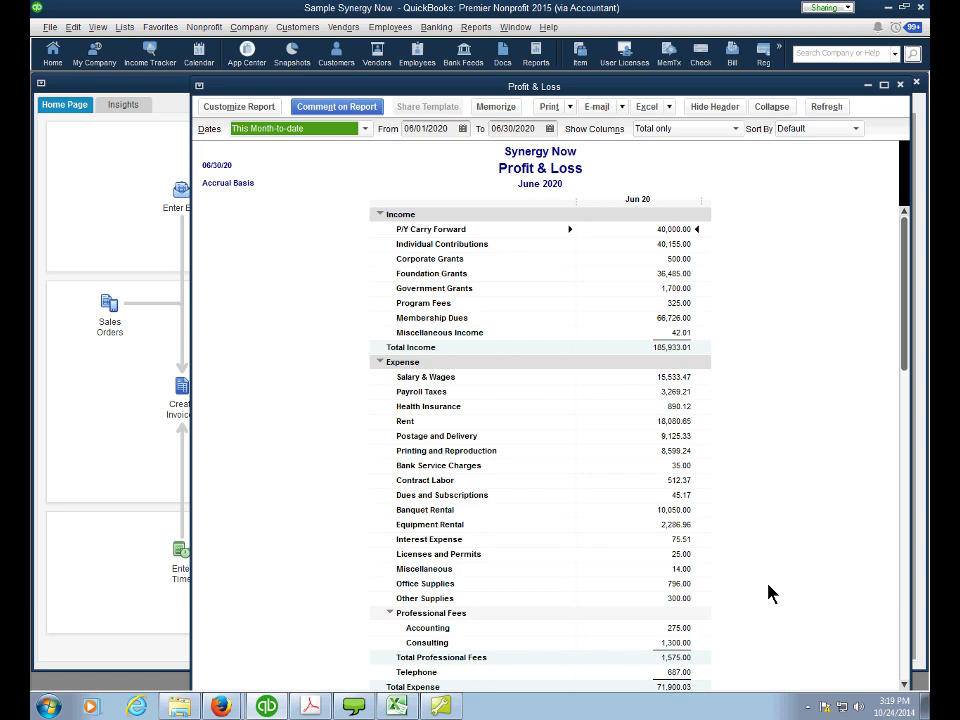
left_click(668, 230)
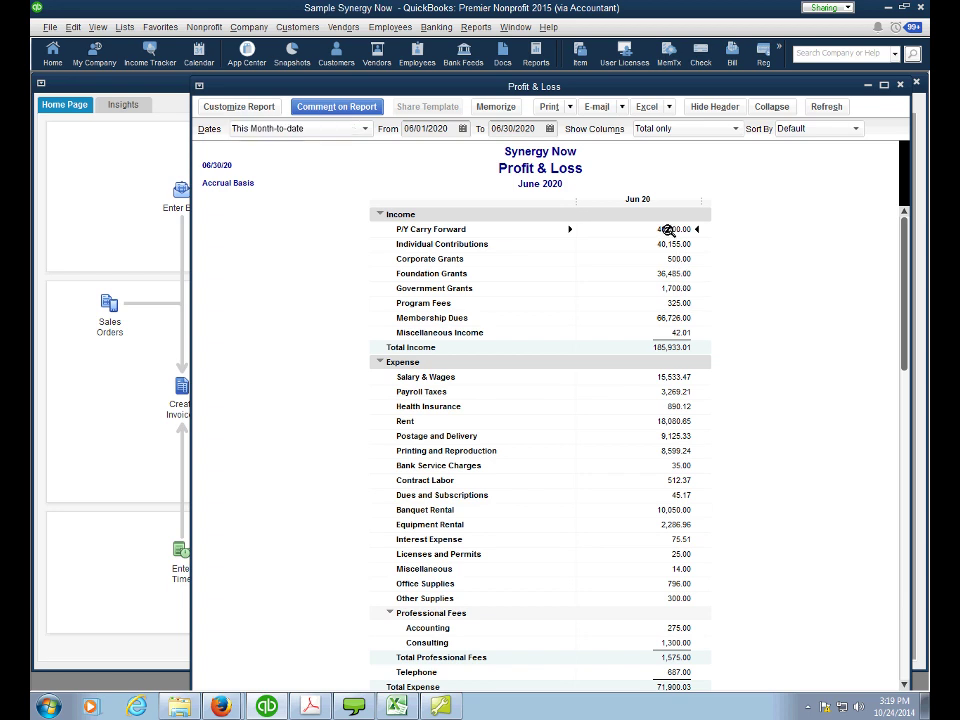
double_click(668, 230)
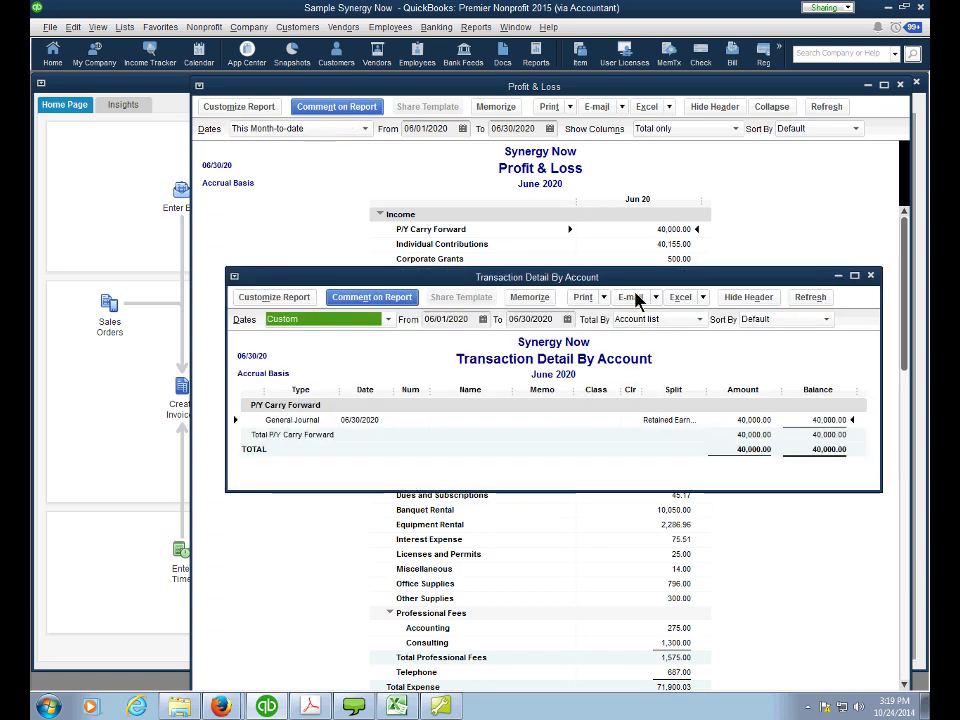
double_click(668, 420)
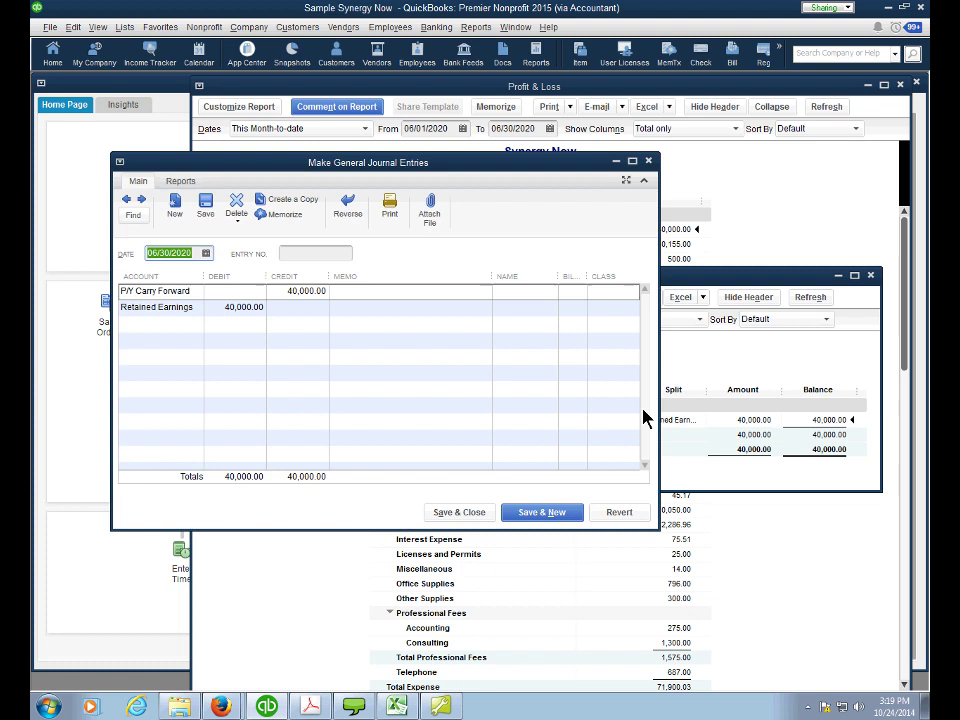
Delete the P/Y Carry Forward journal entry, then close the journal, Transaction Detail and Profit & Loss windows
left_click(237, 218)
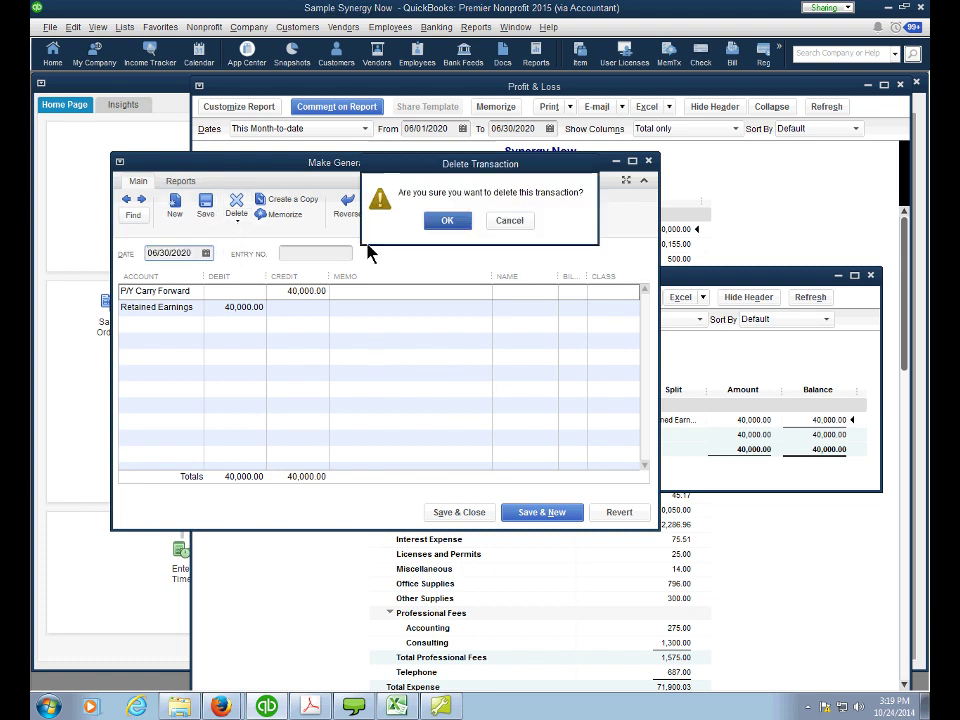
left_click(441, 221)
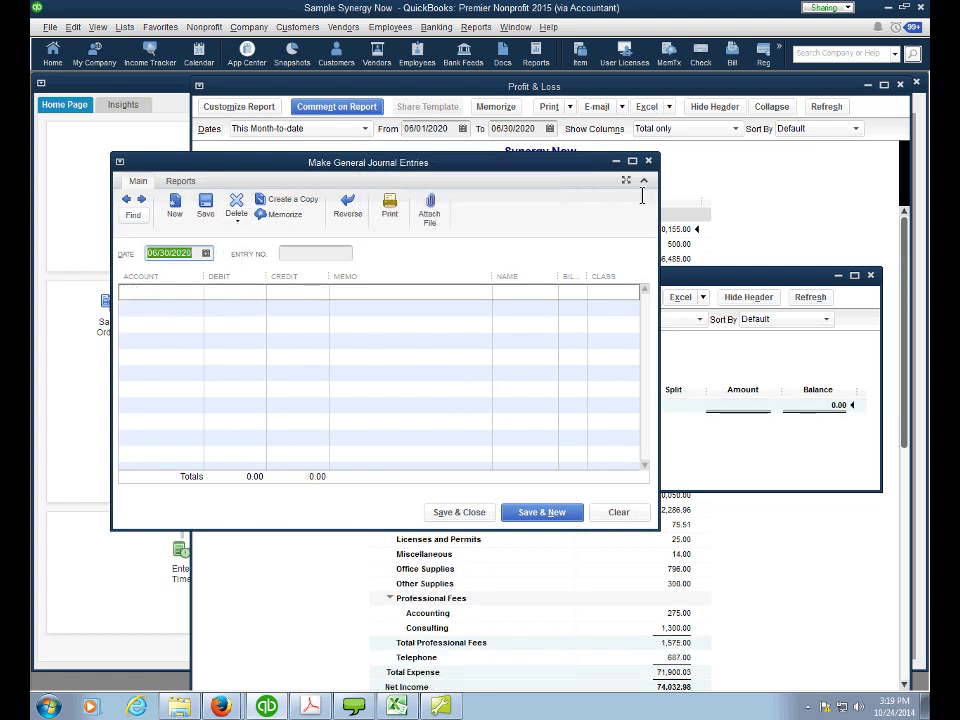
left_click(648, 161)
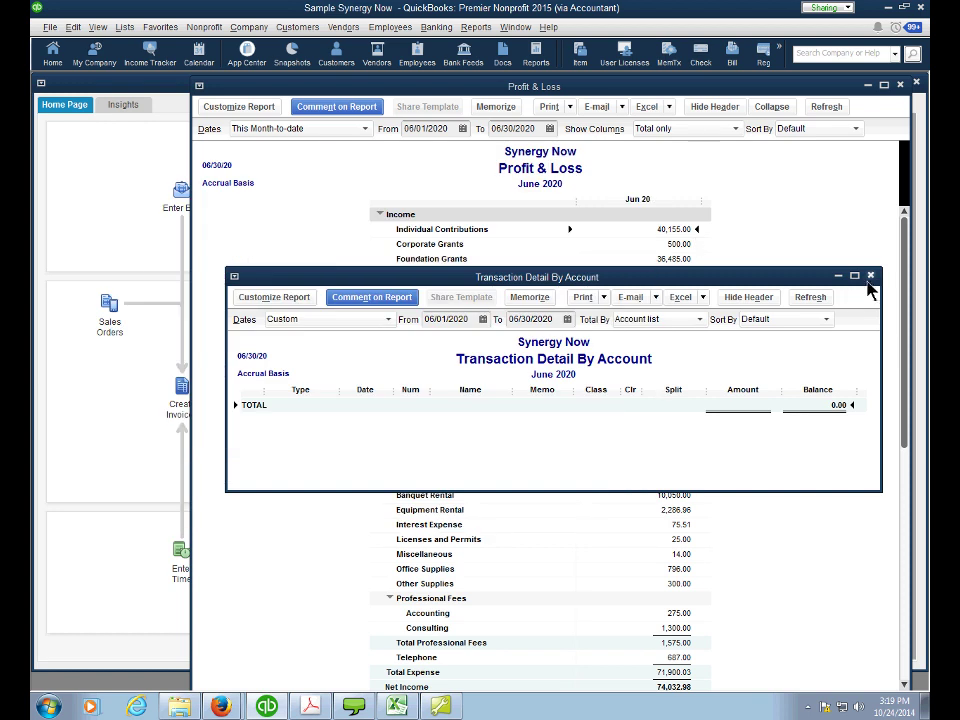
left_click(870, 276)
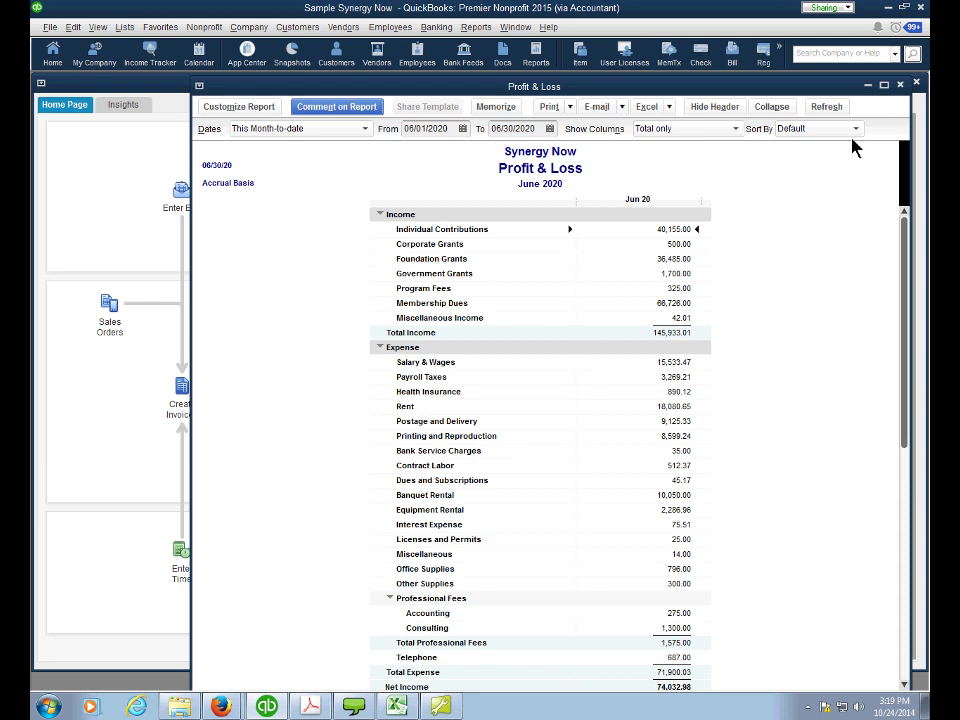
left_click(899, 86)
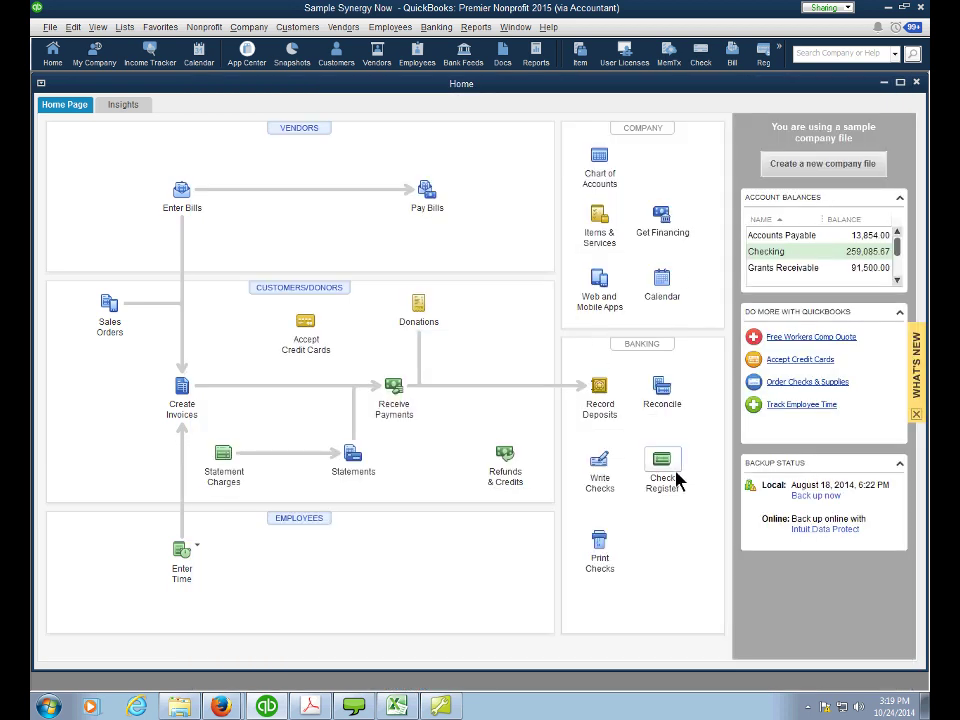
Try an Equipment Rental line with Go-Green class and Help 4 U customer on a Checking check, then clear it
left_click(600, 462)
left_click_drag(352, 147, 355, 91)
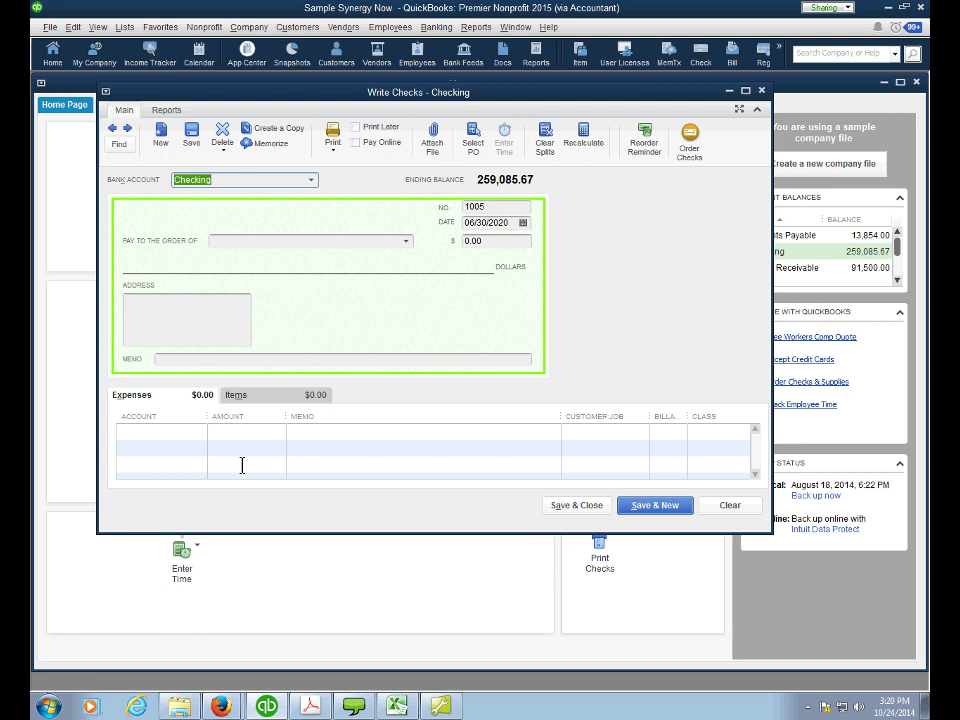
left_click(200, 432)
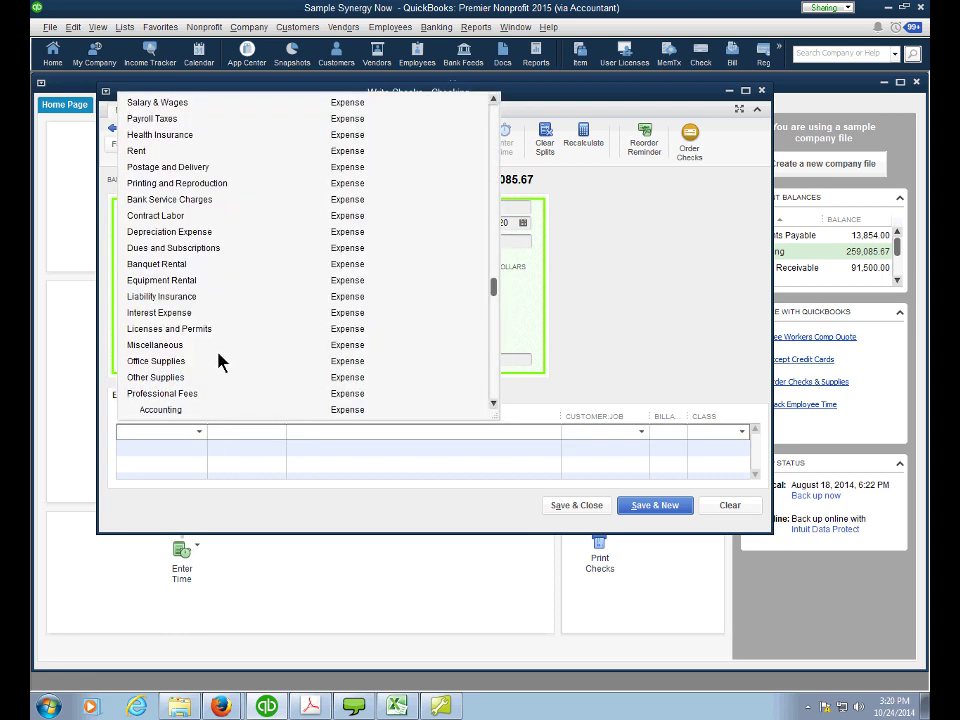
left_click(192, 281)
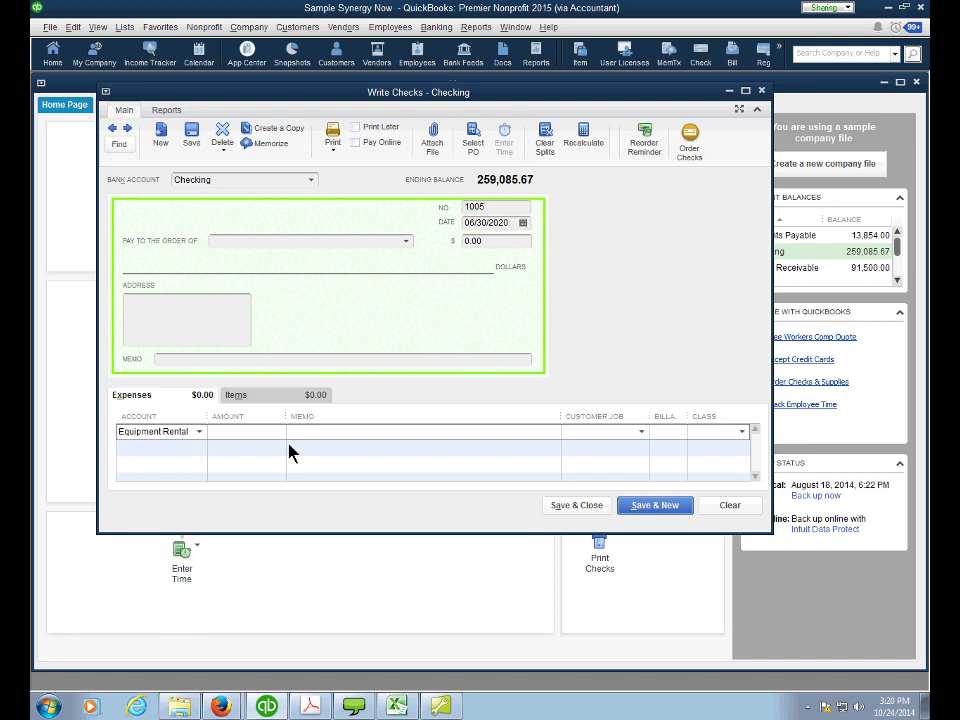
left_click(741, 431)
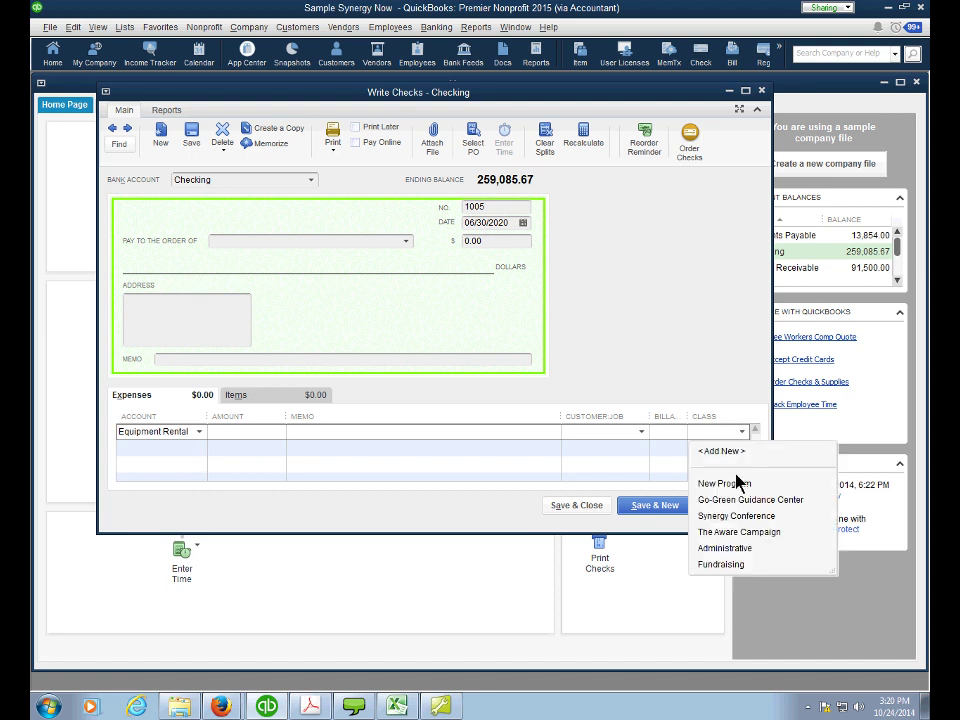
left_click(736, 500)
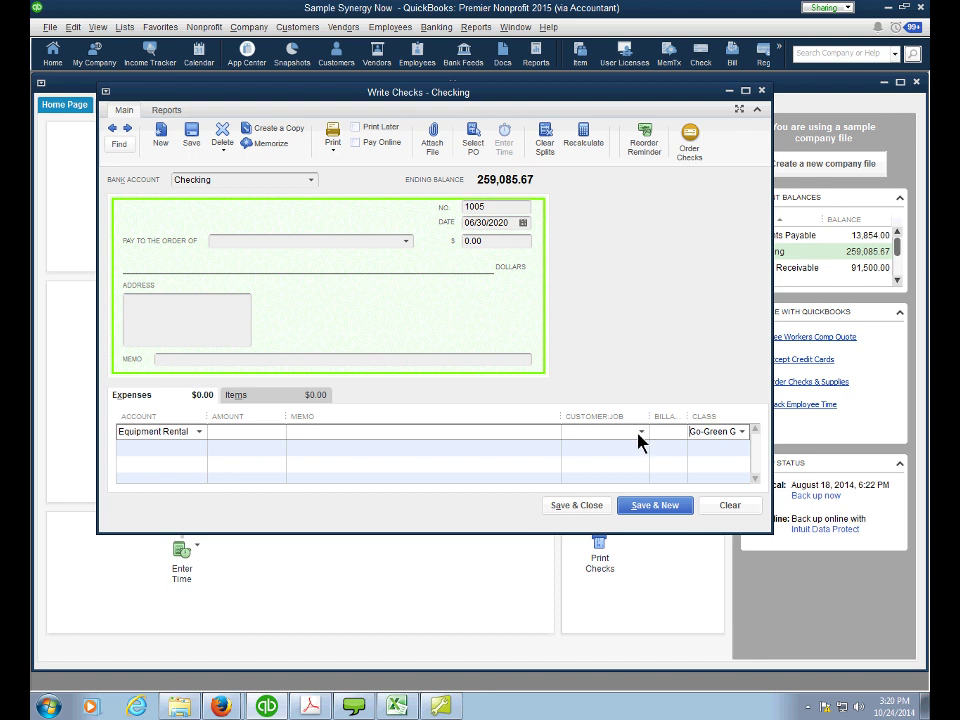
left_click(643, 440)
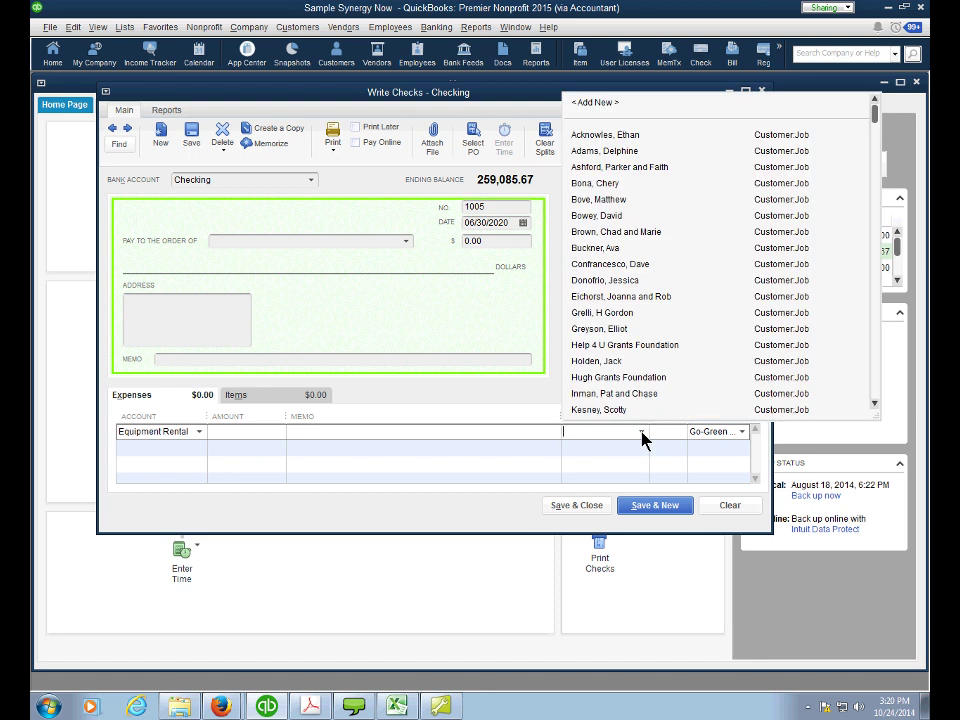
left_click(640, 342)
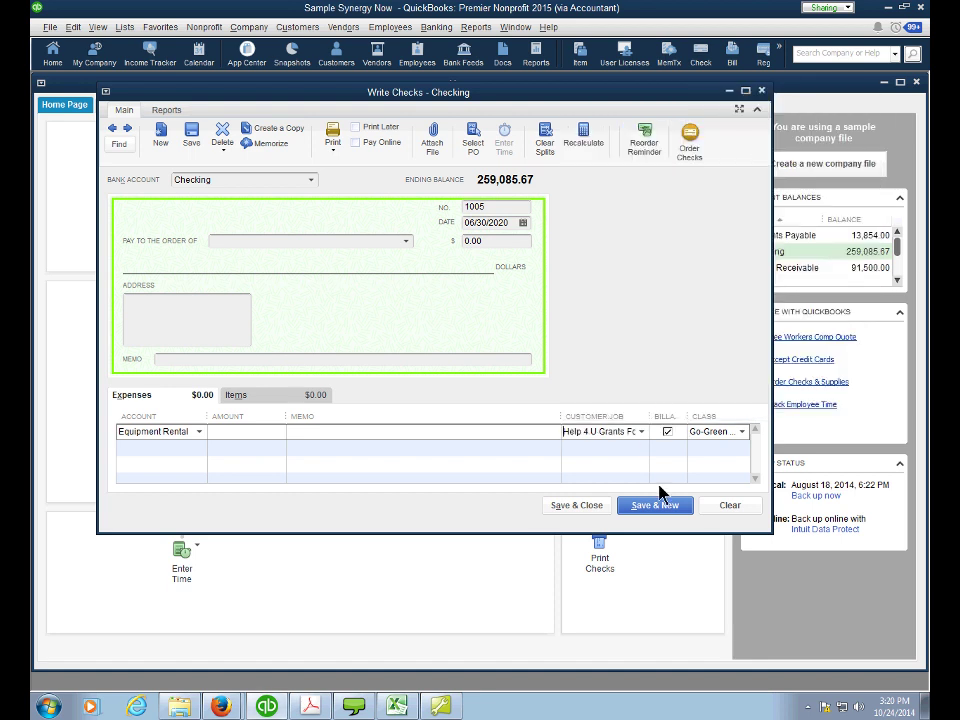
left_click(714, 503)
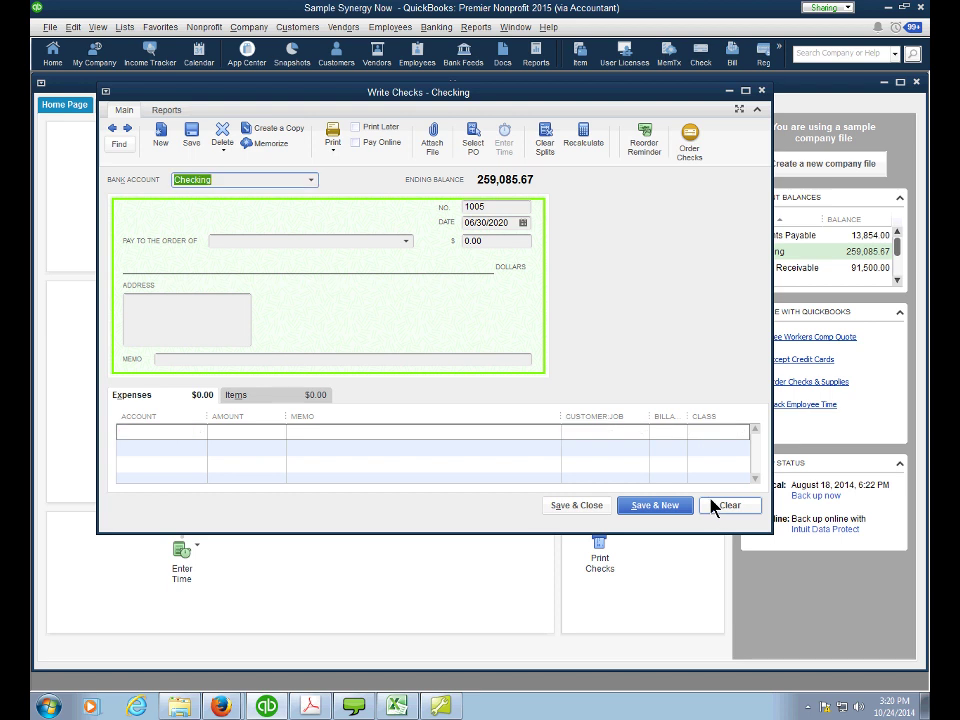
View the F2 product information, then open the expense line's class and Customer:Job lists
key("F2")
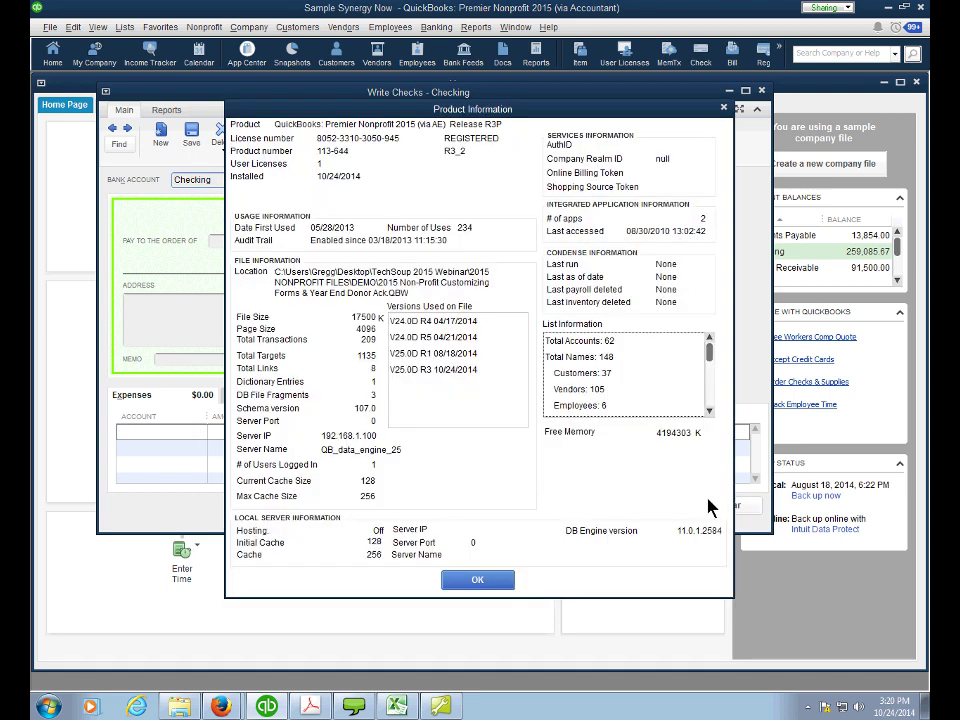
left_click(498, 580)
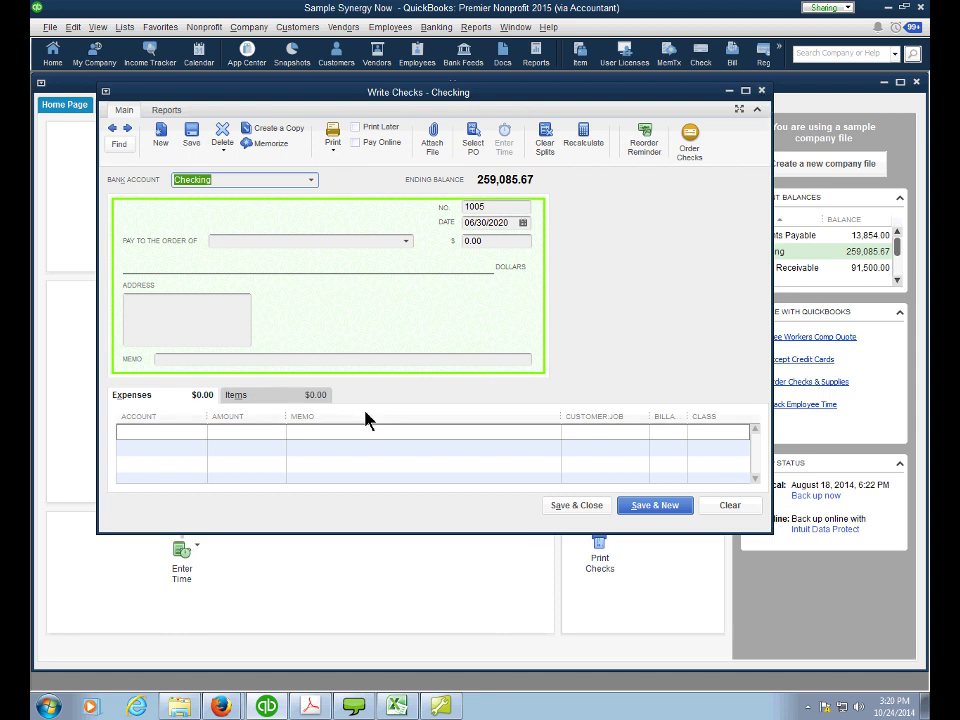
left_click(199, 429)
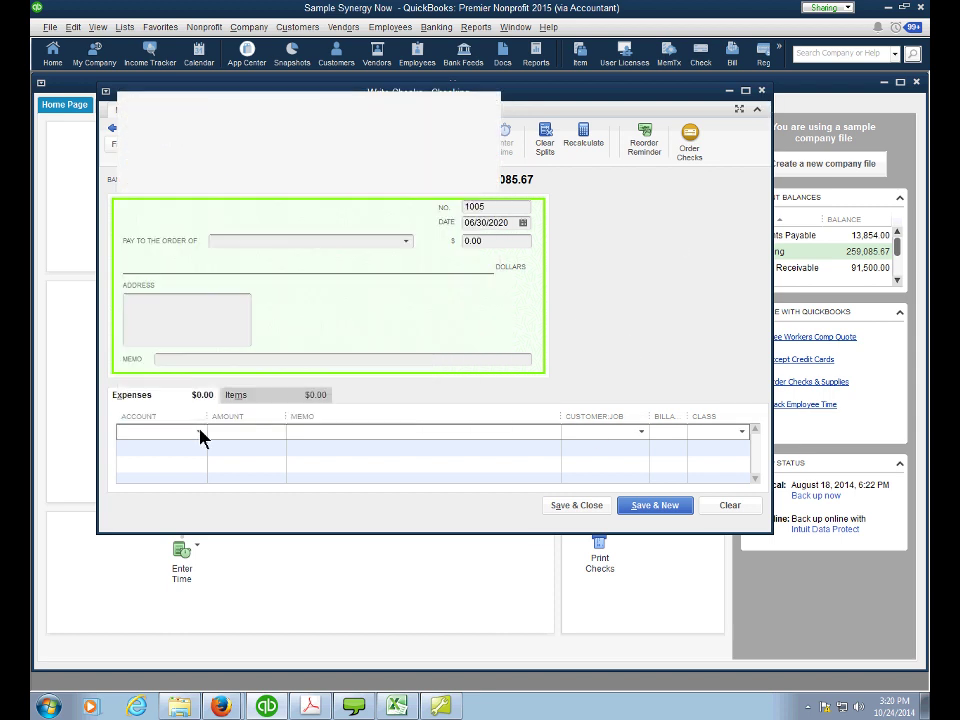
left_click(742, 433)
left_click(742, 433)
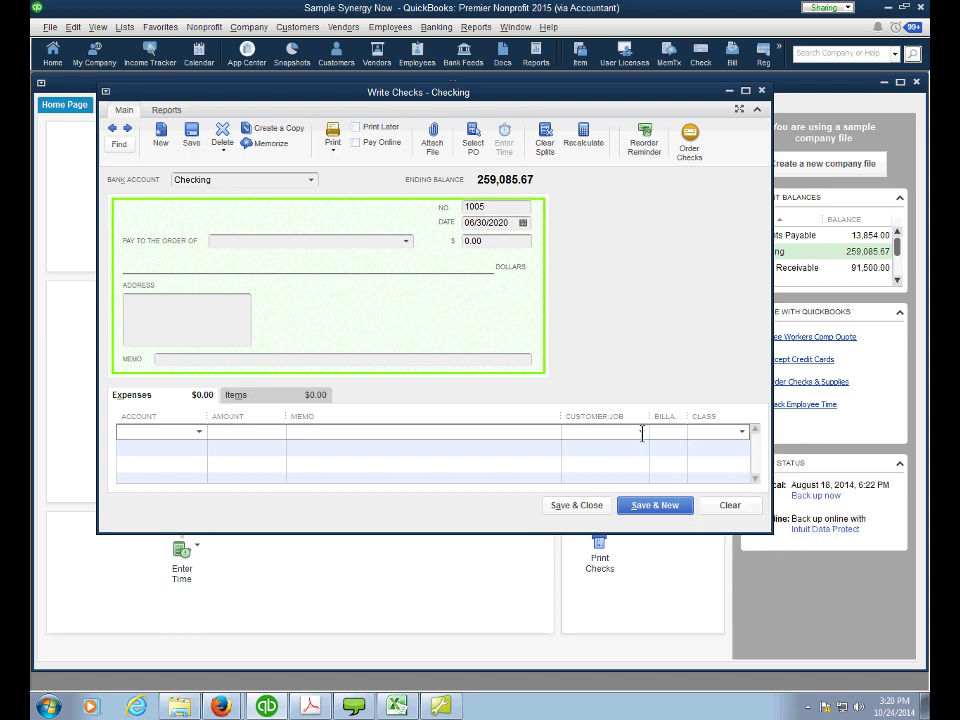
left_click(643, 437)
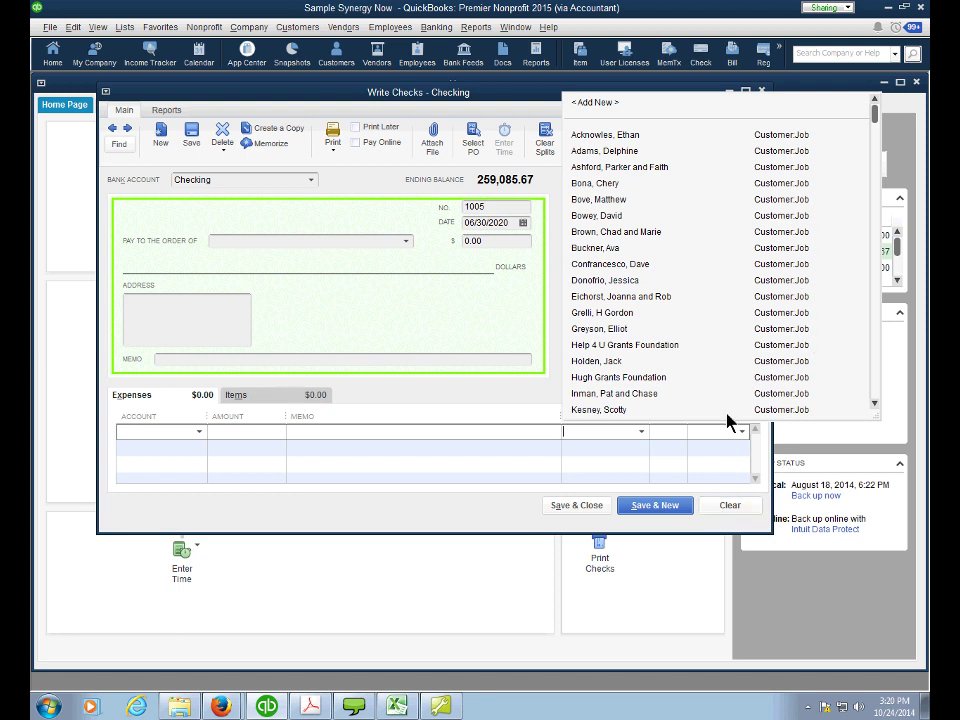
Create the customer UNFUNDED in the Customer Center, then close the Customer Center
left_click(342, 60)
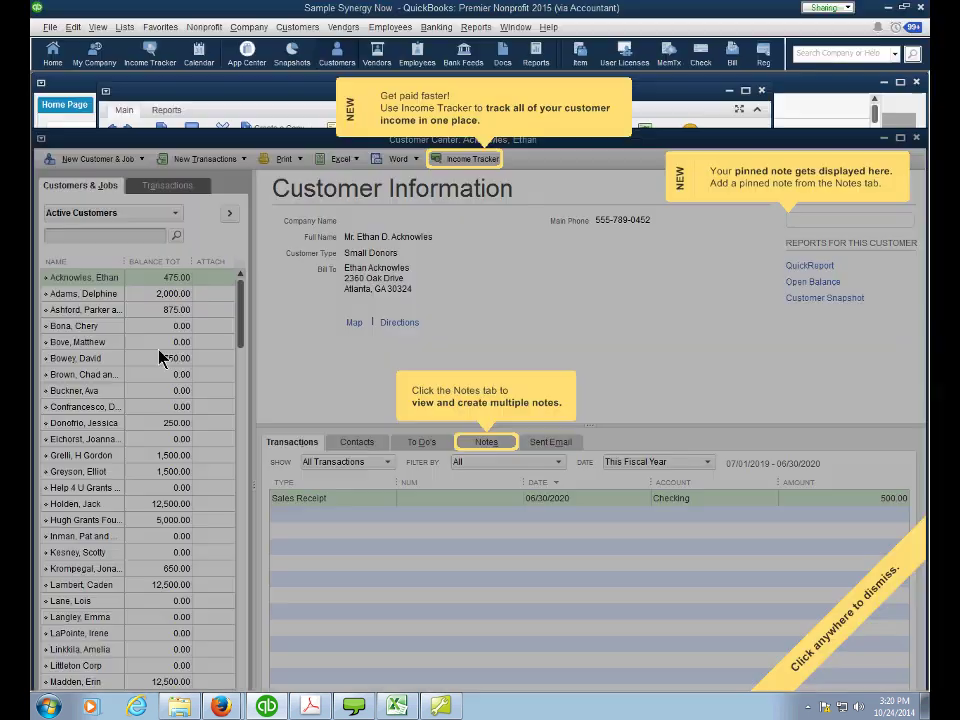
left_click(143, 165)
left_click(97, 159)
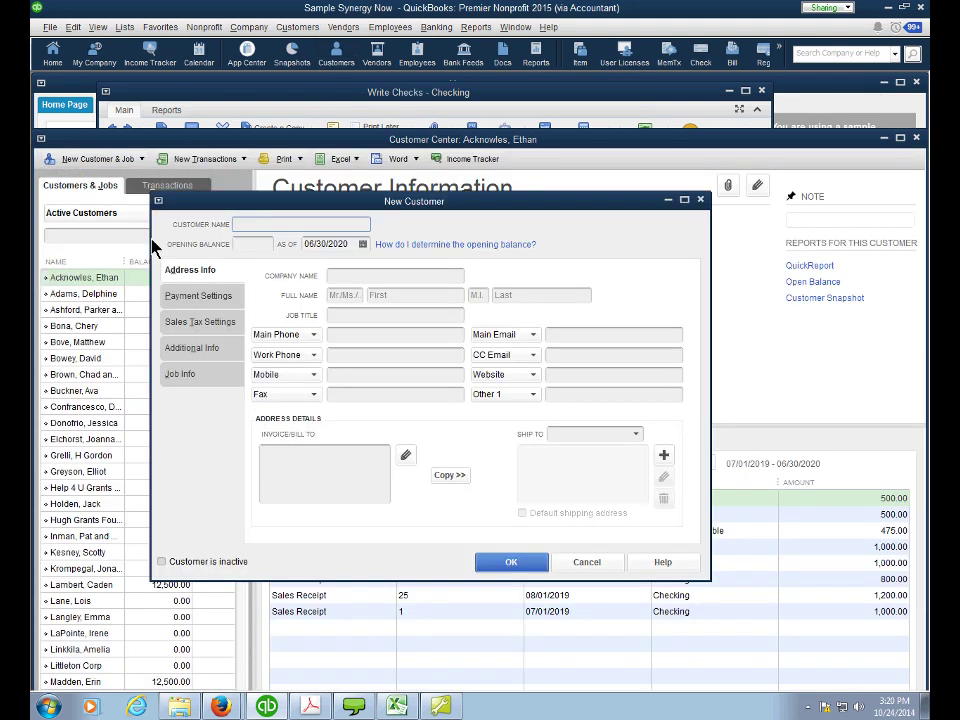
type("UNFUNDED")
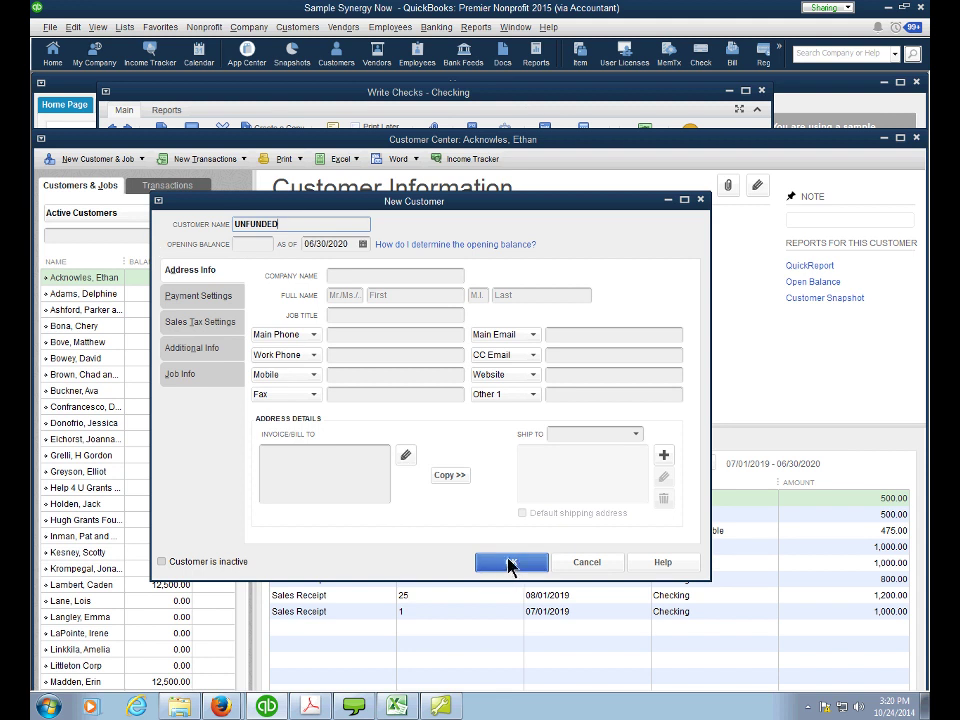
left_click(509, 563)
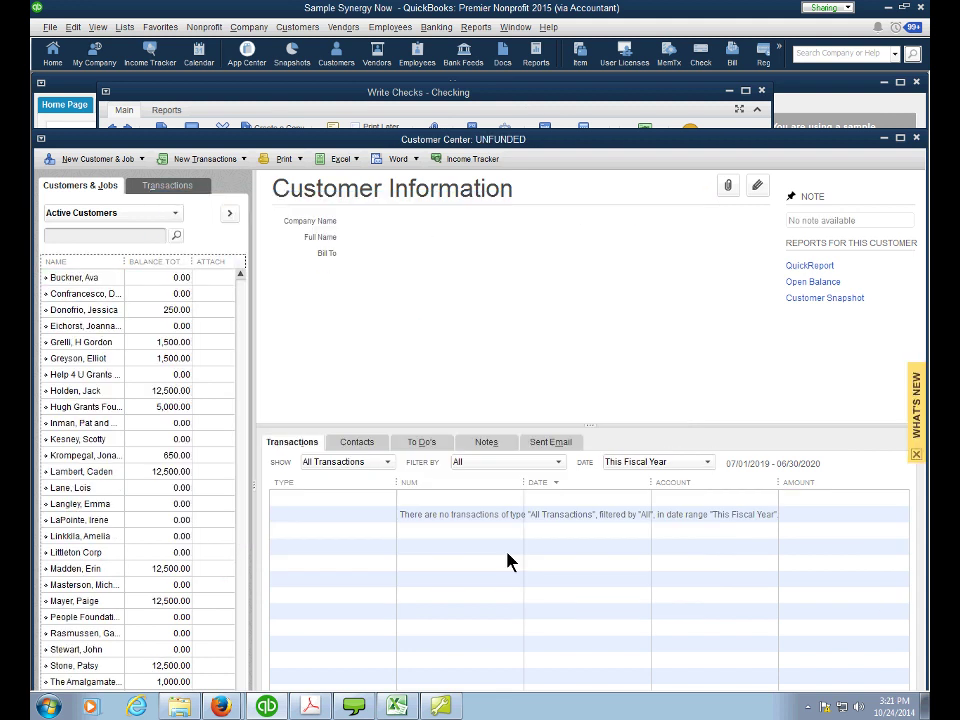
key("Escape")
Fill the expense line with Office Supplies, Go-Green Guidance Center class and Help 4 U Grants Foundation
left_click(200, 436)
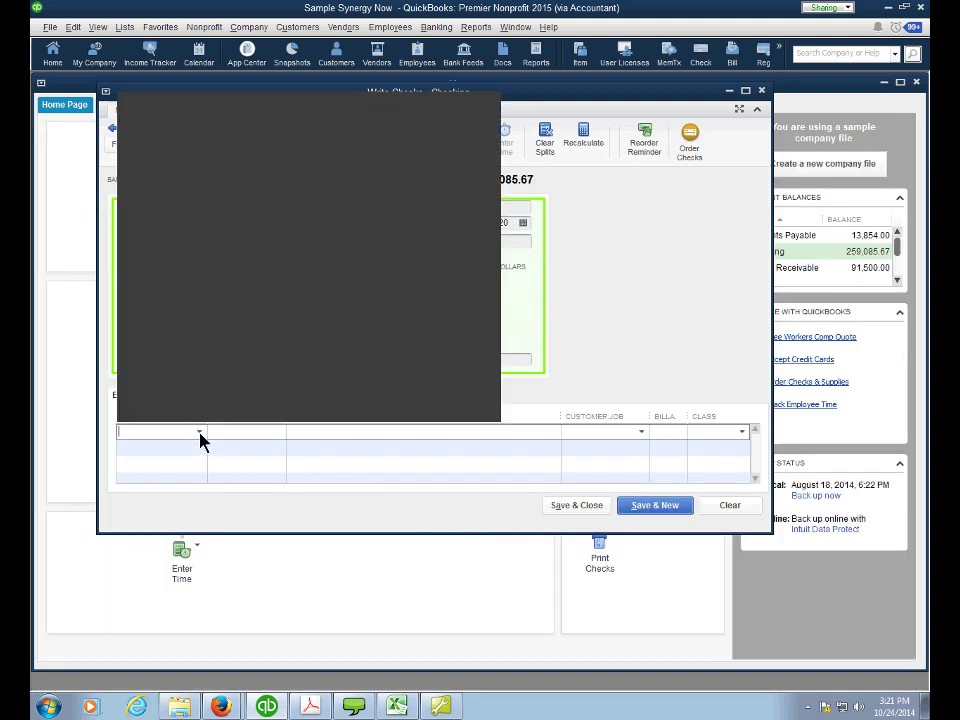
left_click(160, 361)
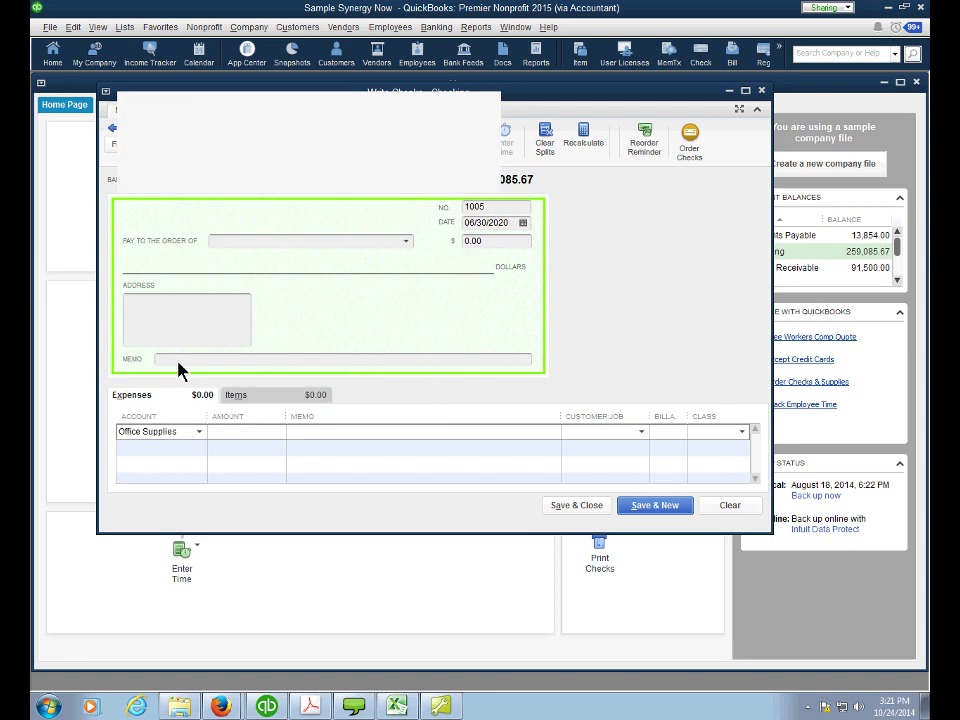
left_click(742, 433)
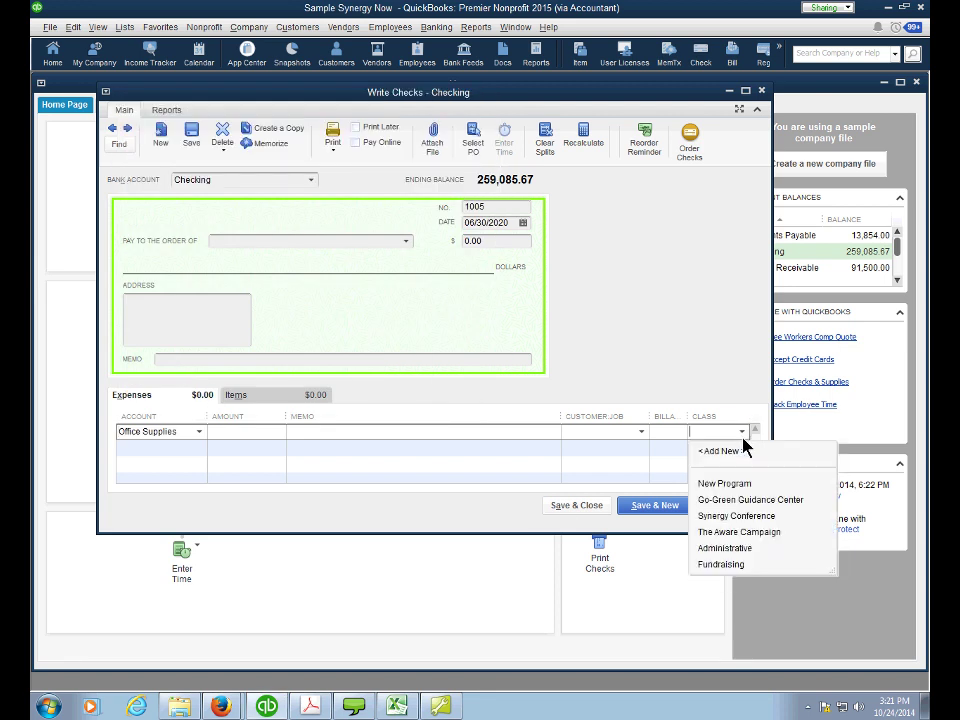
left_click(729, 500)
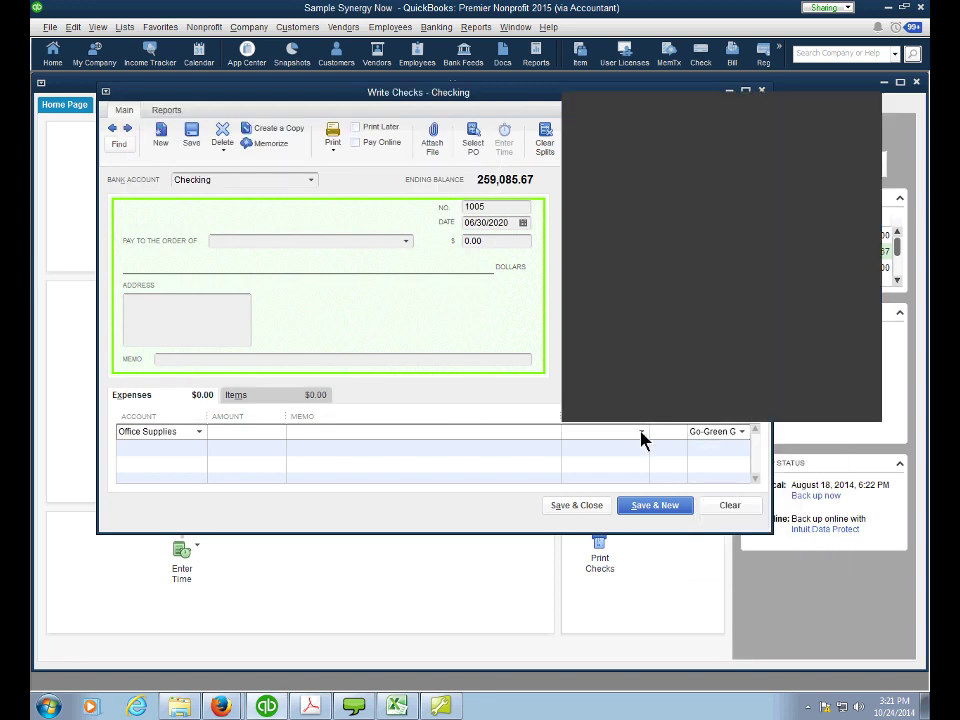
left_click(640, 436)
left_click(609, 341)
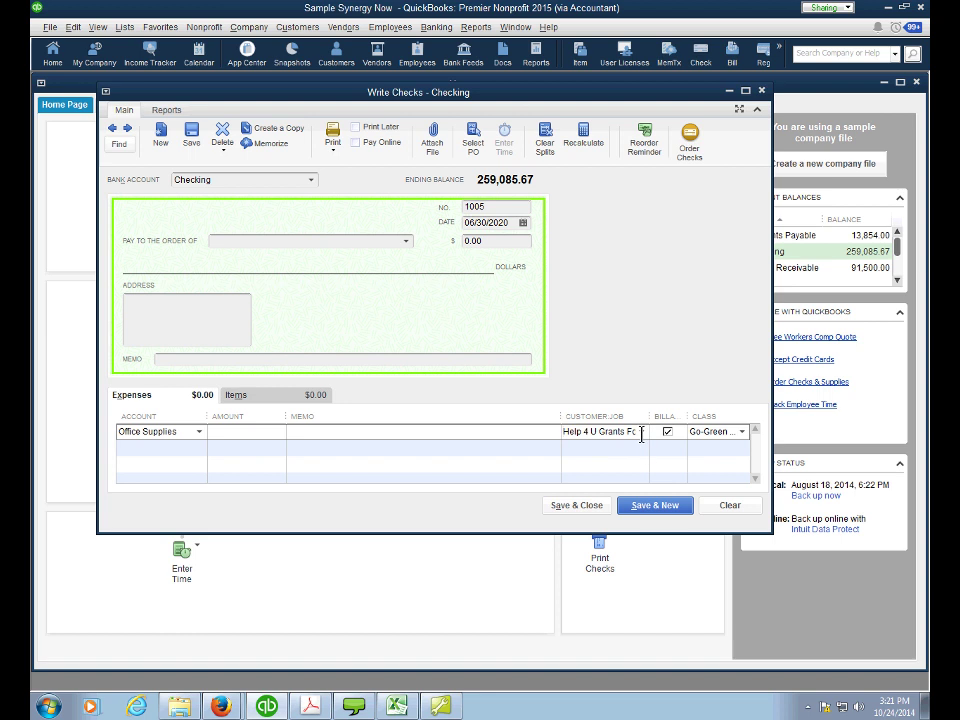
Change the line's customer to UNFUNDED, then choose File > Open or Restore Company
left_click(643, 434)
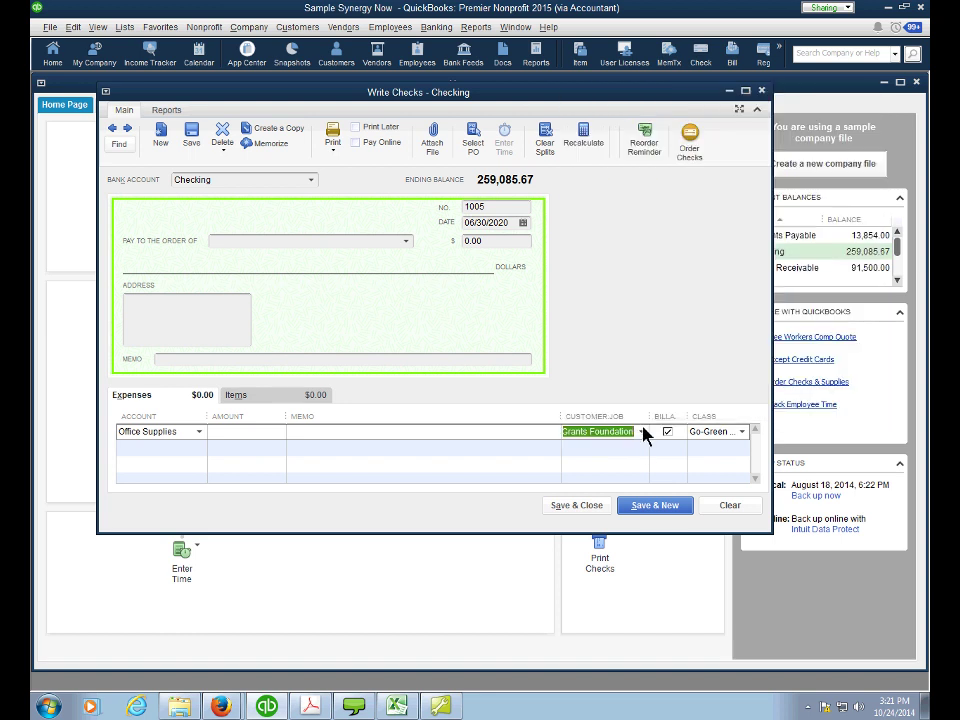
type("UNFUNDED")
key("Tab")
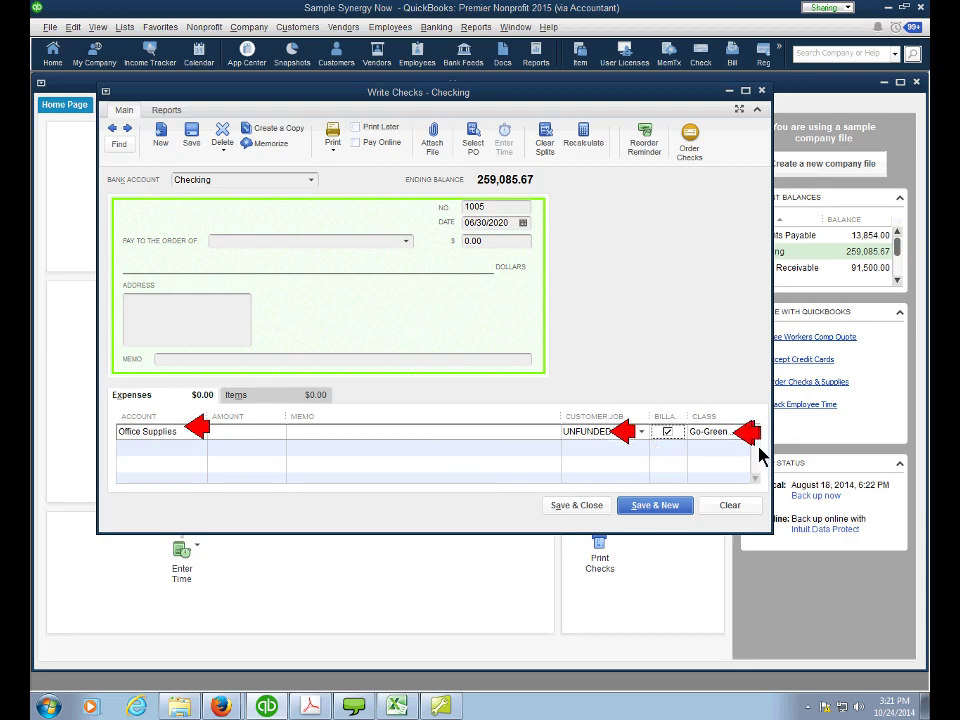
left_click(49, 27)
left_click(58, 60)
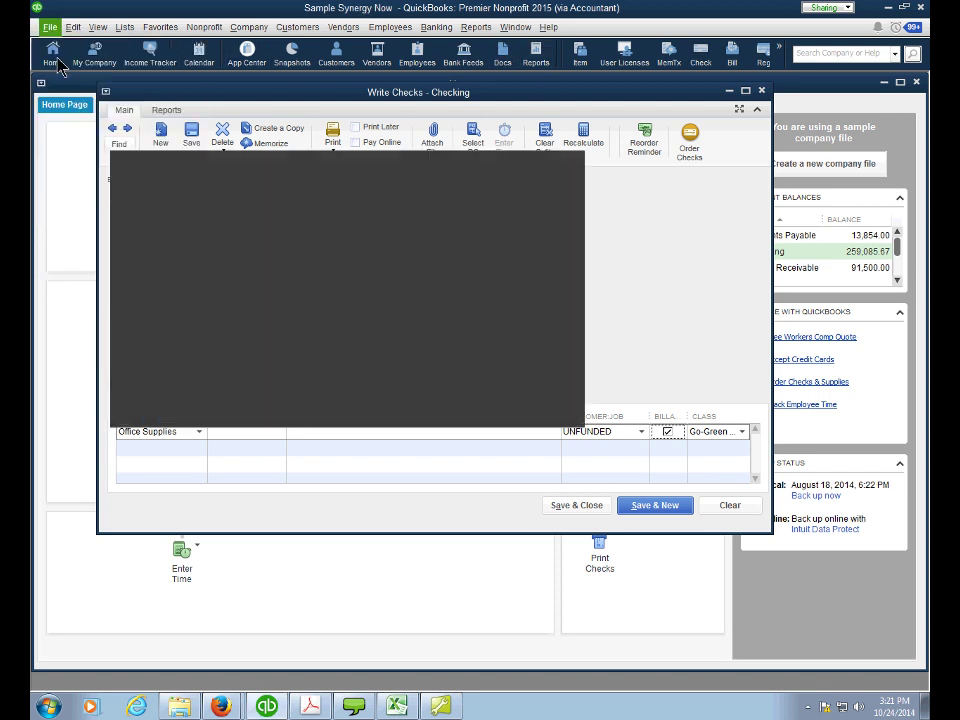
Decline recording check 1005 and open the Advanced Budgeting Restricted Grants file (Synergy Now)
left_click(248, 408)
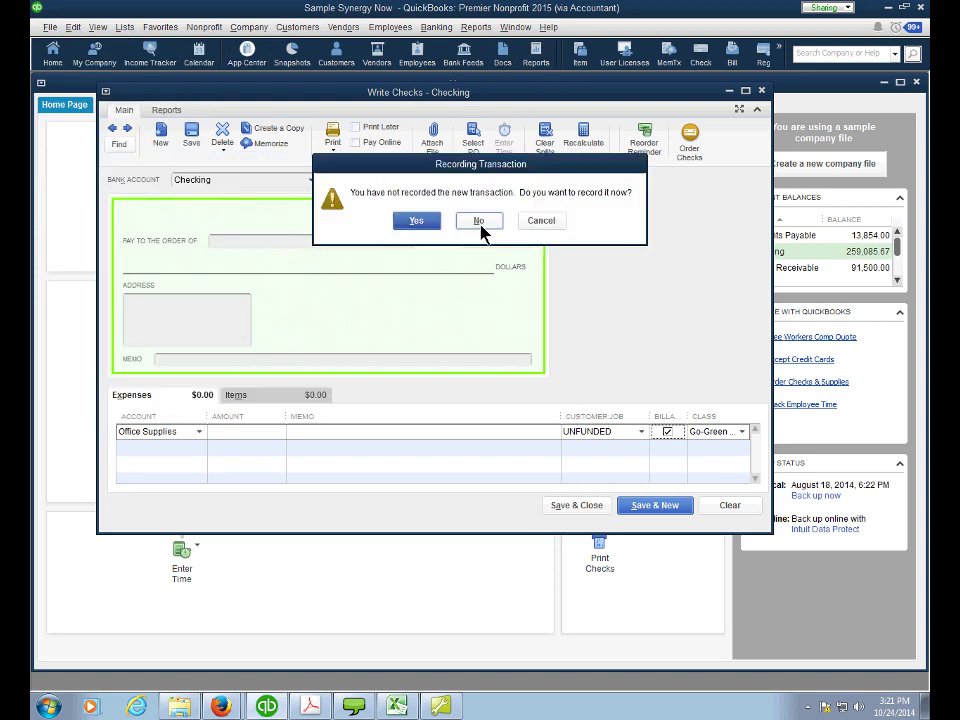
left_click(479, 221)
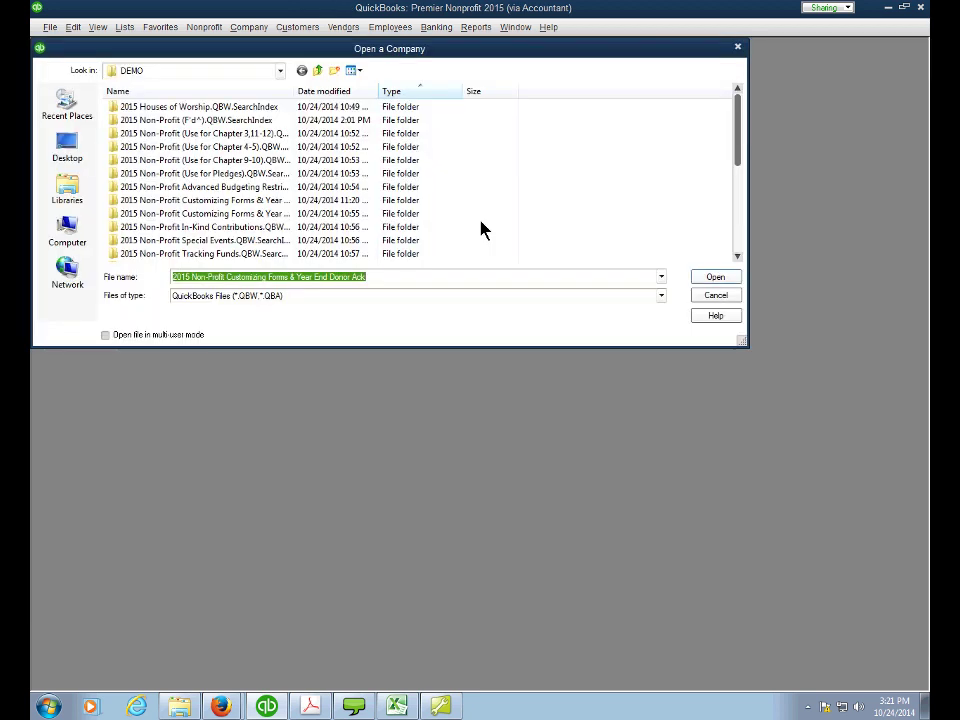
left_click_drag(739, 160, 744, 260)
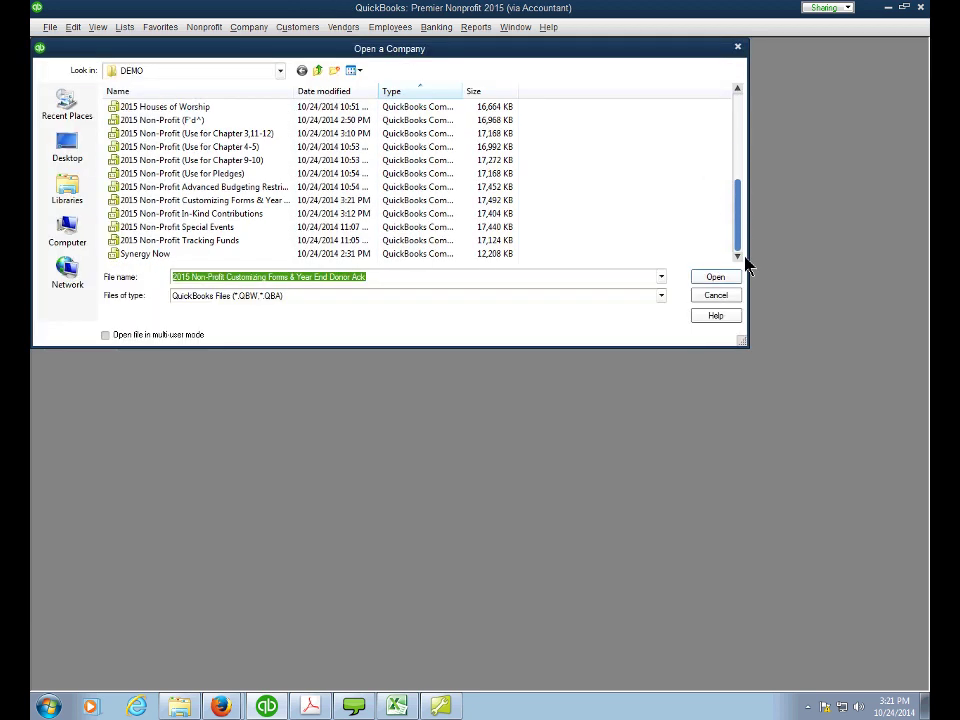
left_click(244, 187)
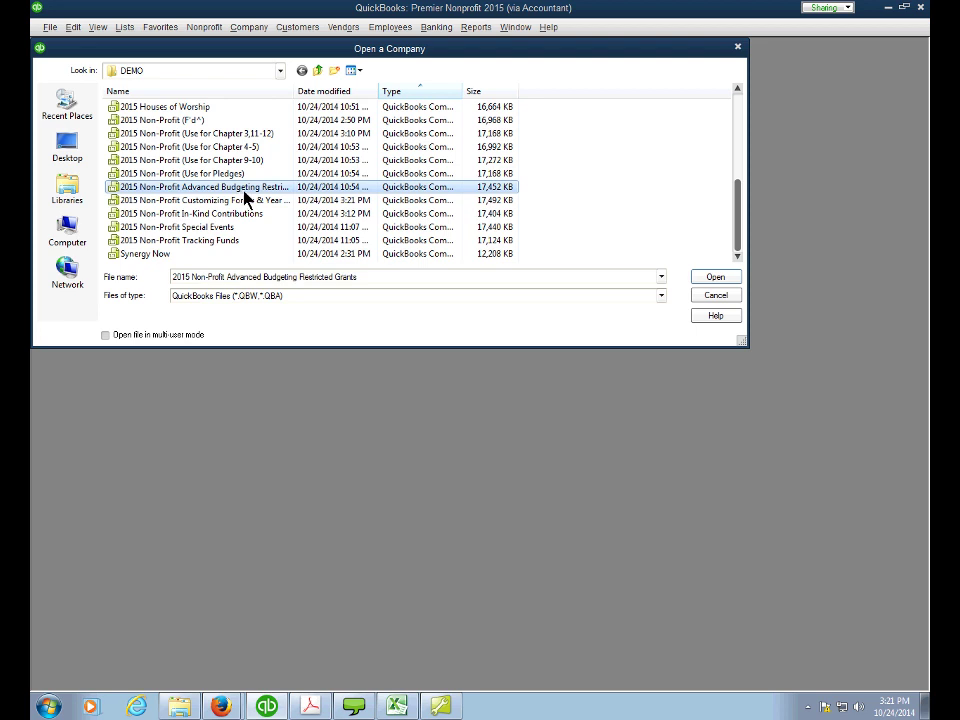
left_click(716, 278)
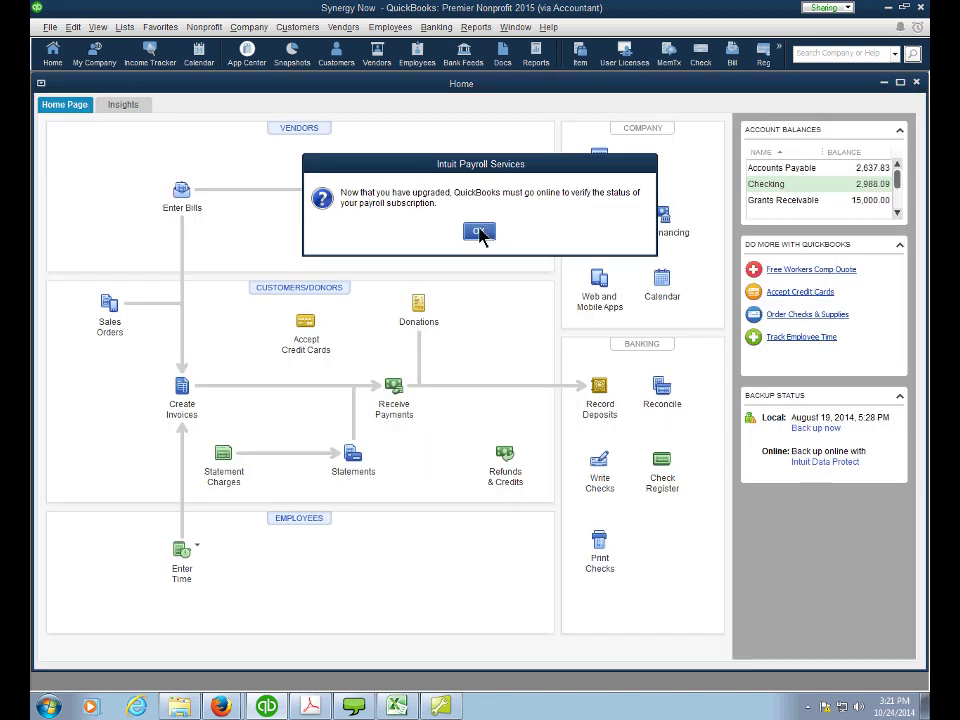
Dismiss the payroll notice and run Reports > Company & Financial > Profit & Loss by Job
left_click(479, 232)
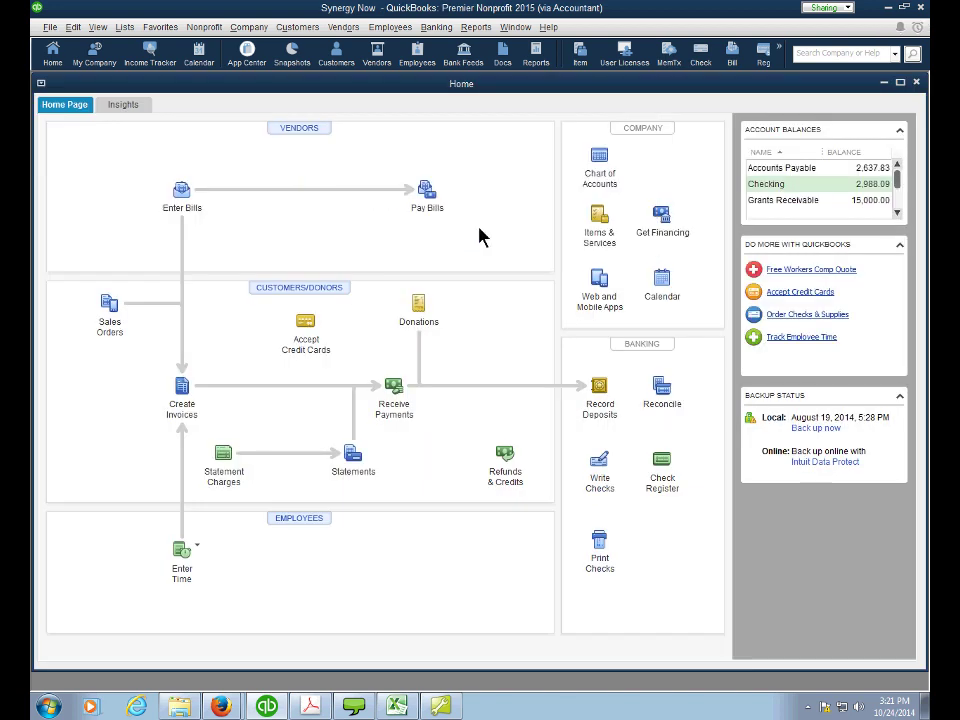
left_click(467, 33)
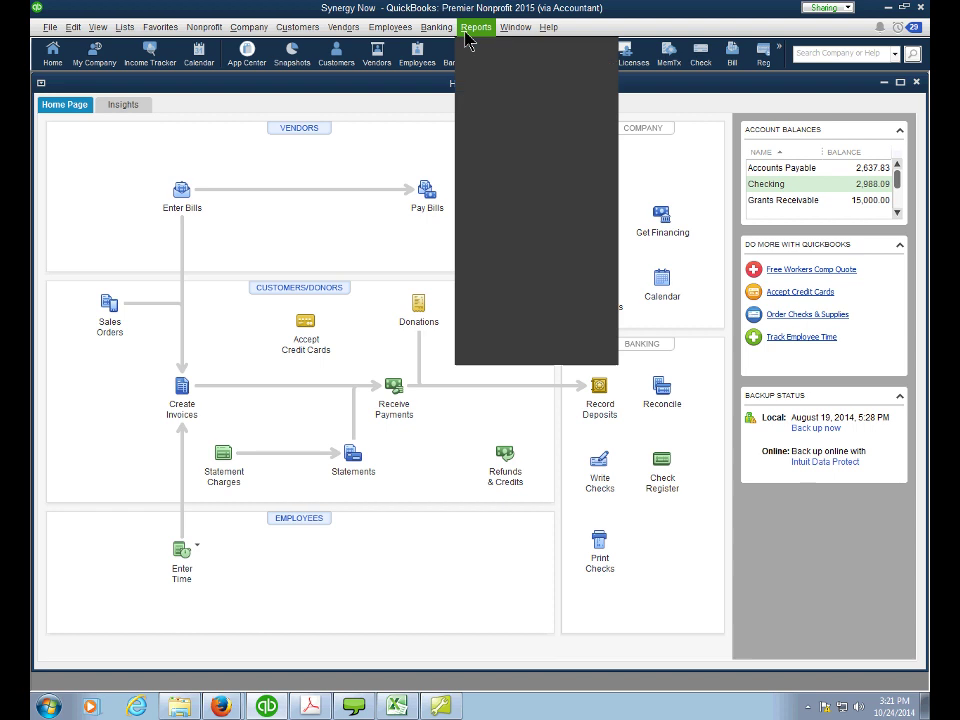
mouse_move(497, 147)
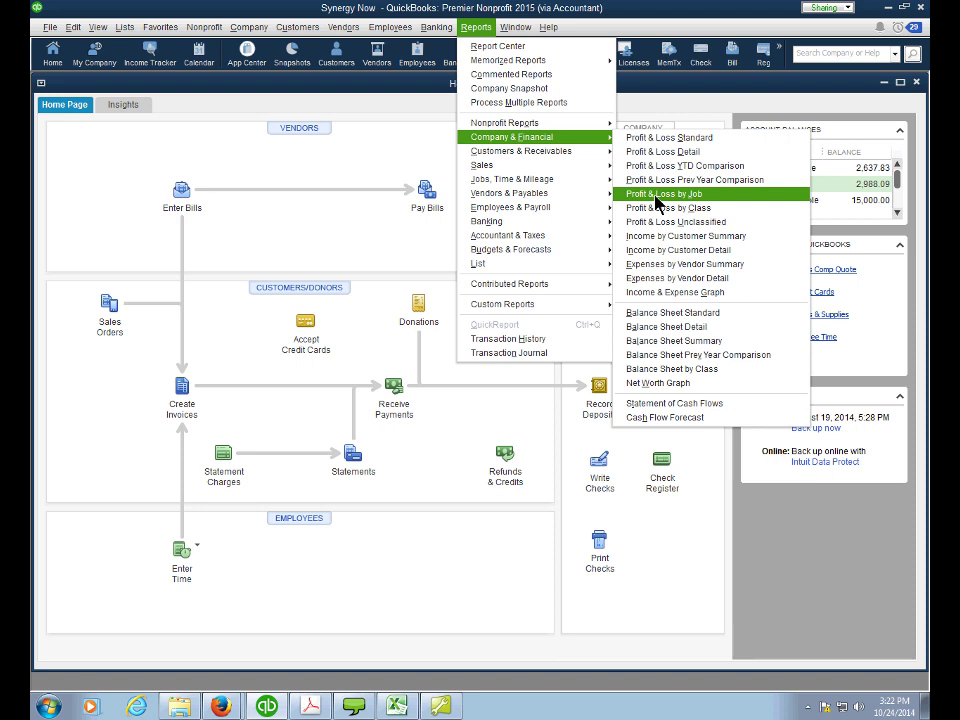
left_click(657, 194)
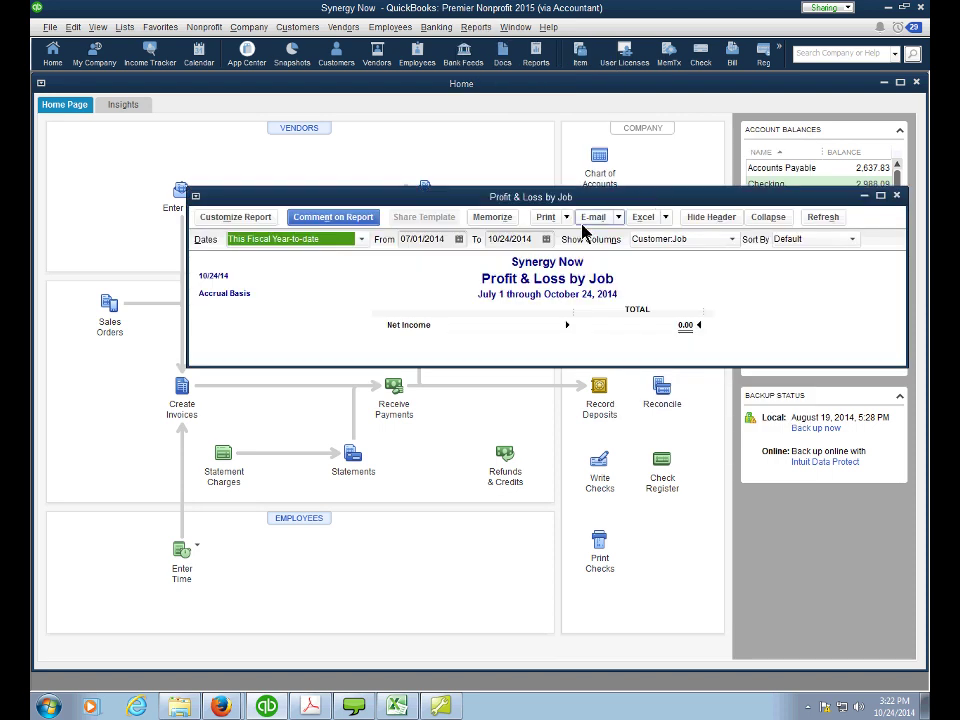
Set the Profit & Loss by Job report's Dates range to All
key("a")
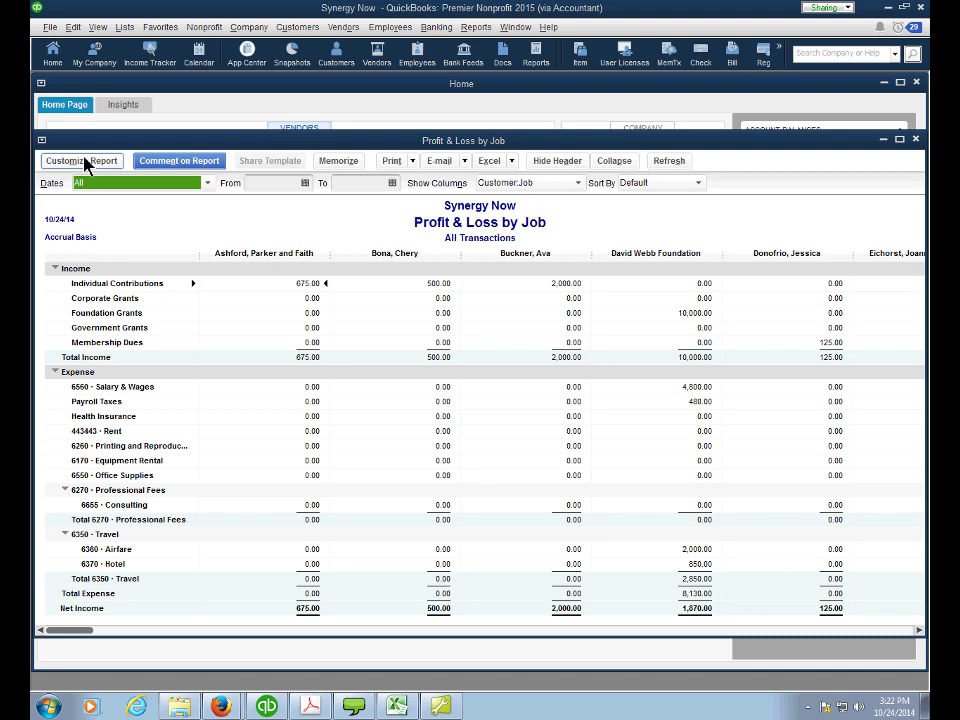
Filter the Profit & Loss by Job report by Customer Type to Restricted Grant, showing net income 12,948.00
left_click(82, 162)
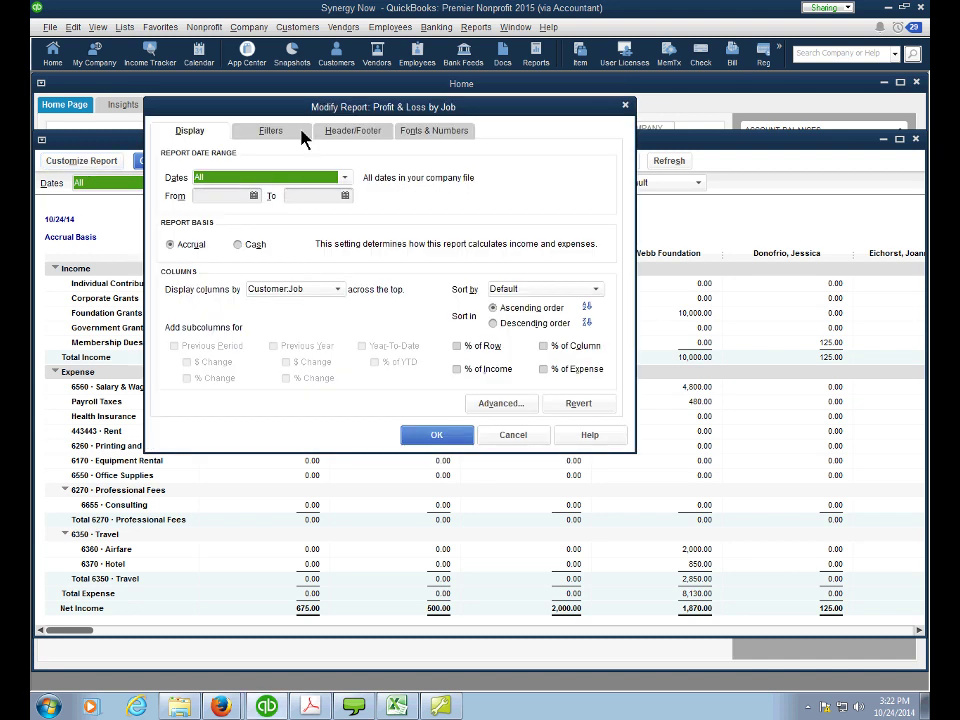
left_click(298, 132)
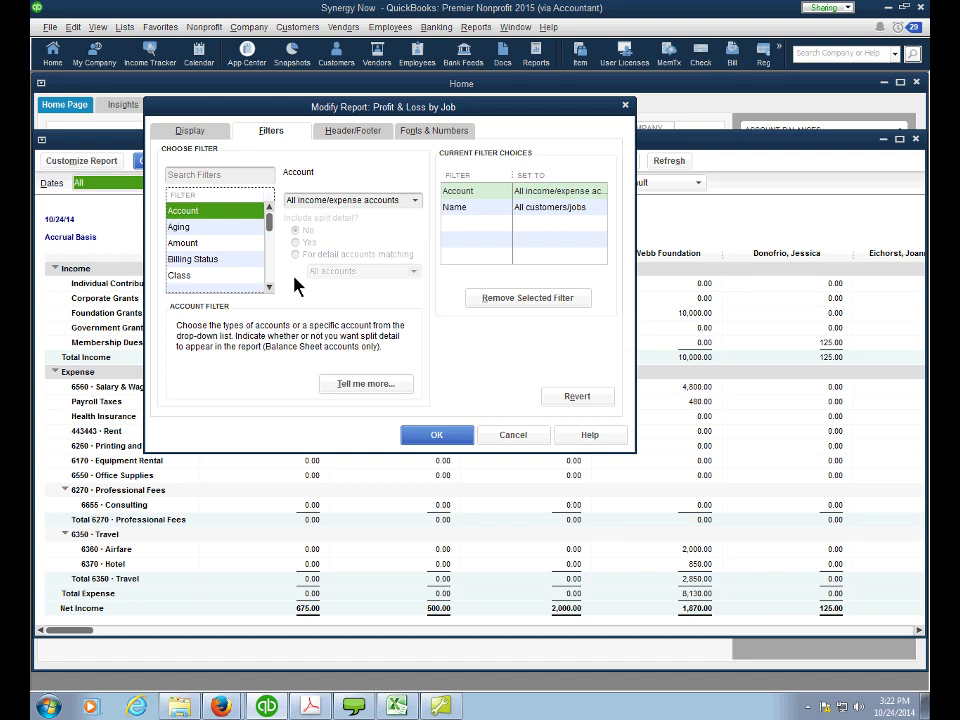
left_click(269, 287)
left_click(269, 287)
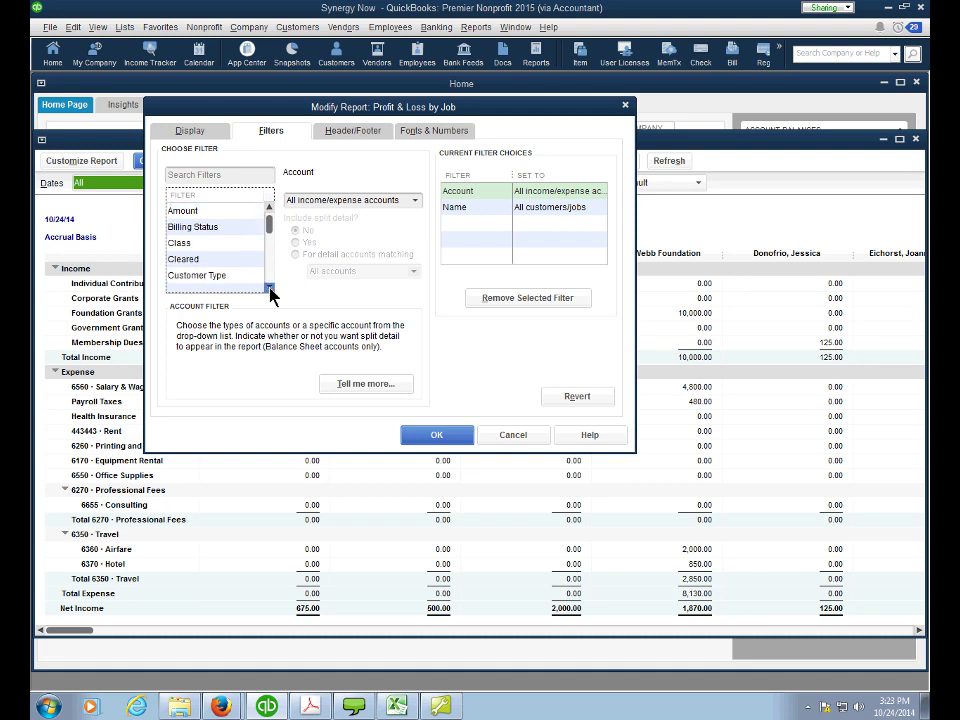
left_click(269, 287)
left_click(269, 287)
scroll(270, 225, "up", 2)
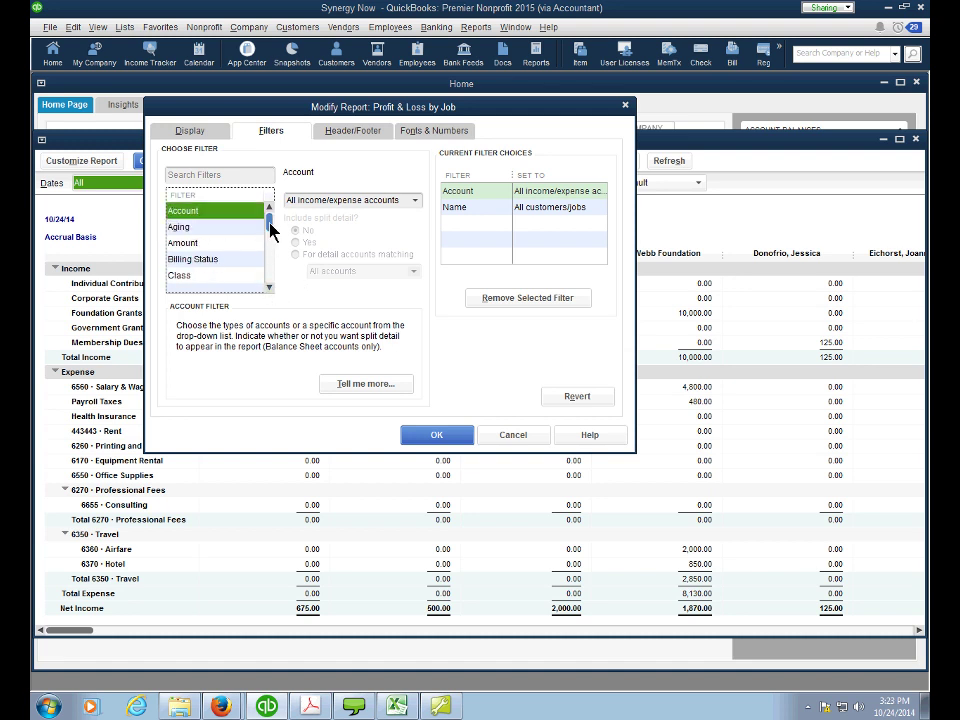
left_click_drag(269, 222, 270, 232)
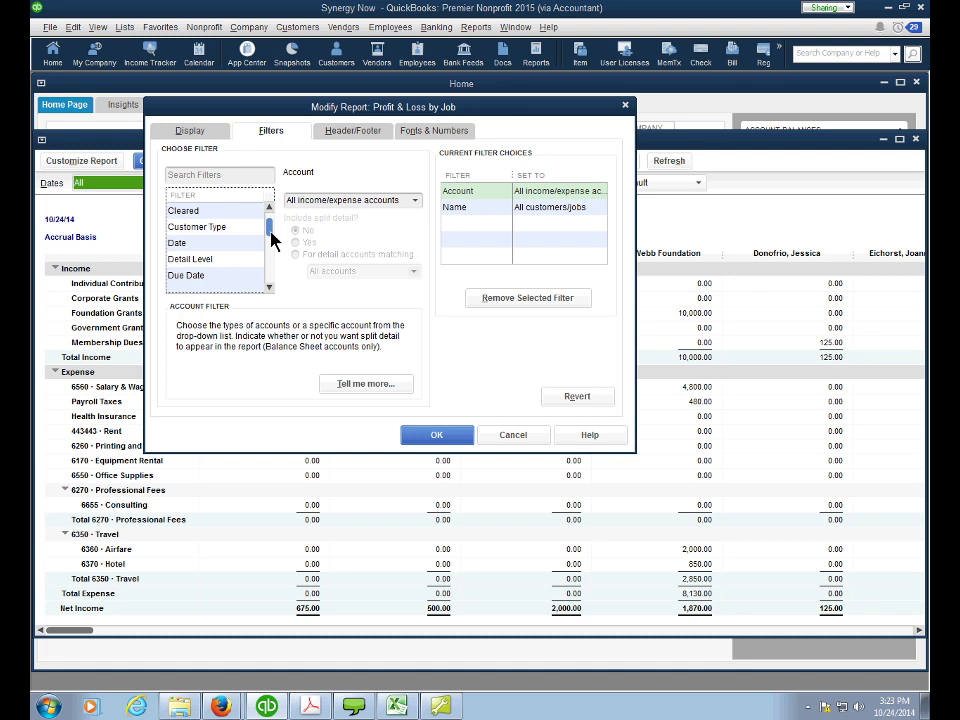
left_click(196, 228)
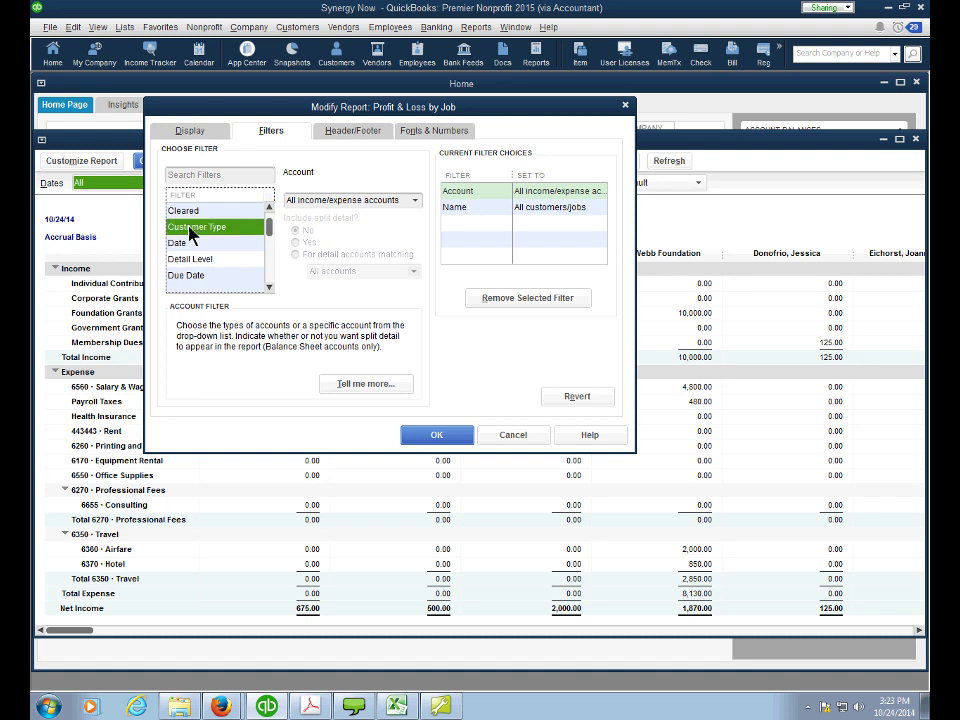
left_click(414, 200)
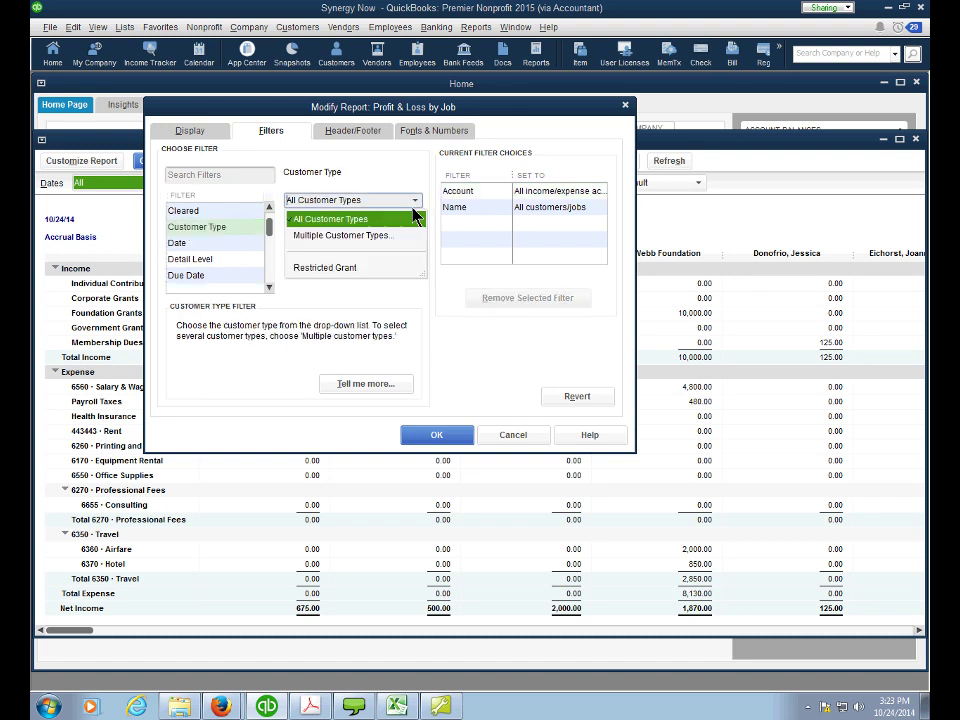
left_click(342, 272)
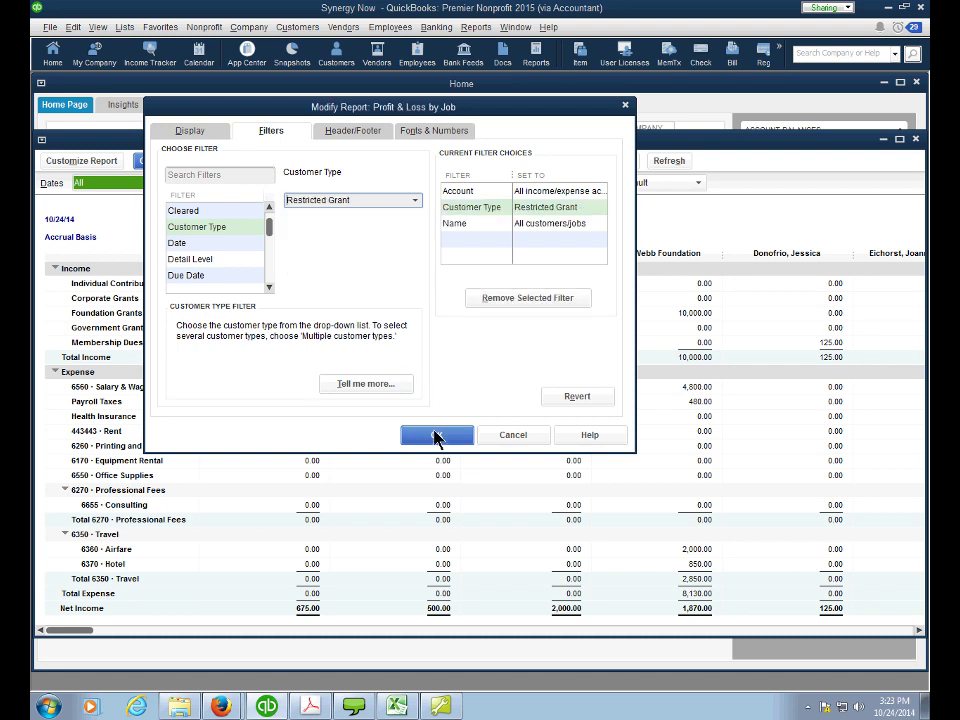
left_click(437, 435)
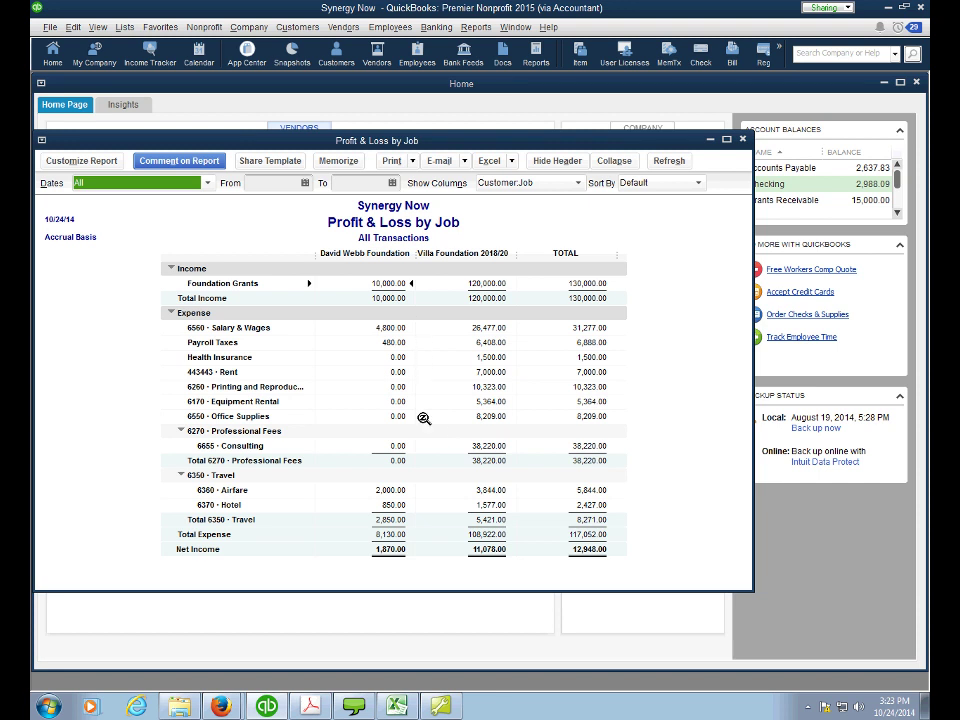
left_click(338, 64)
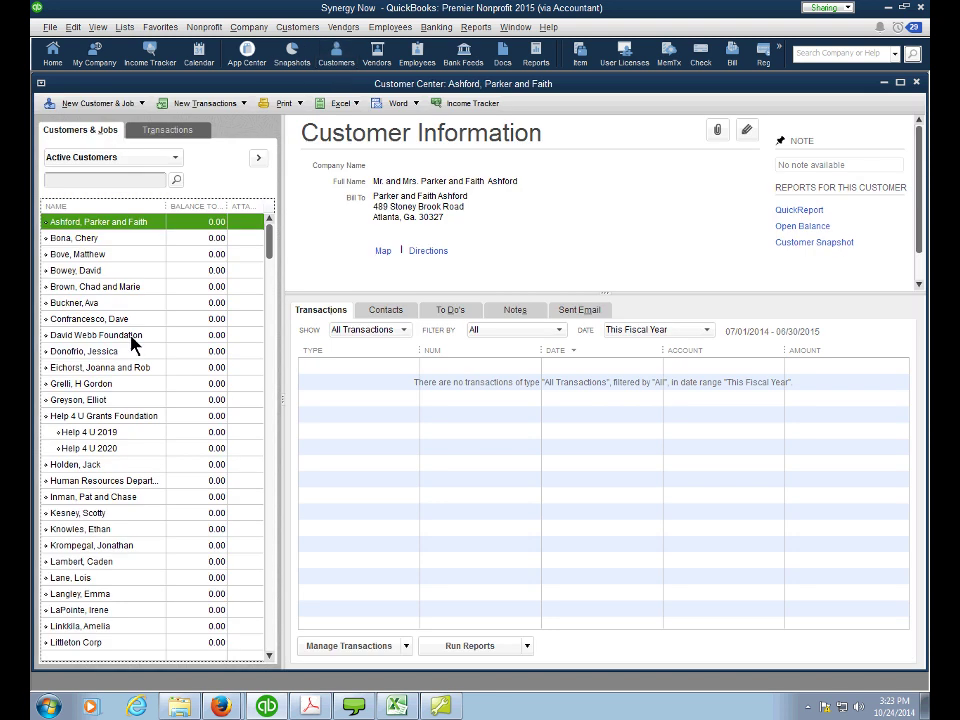
double_click(133, 344)
left_click(128, 250)
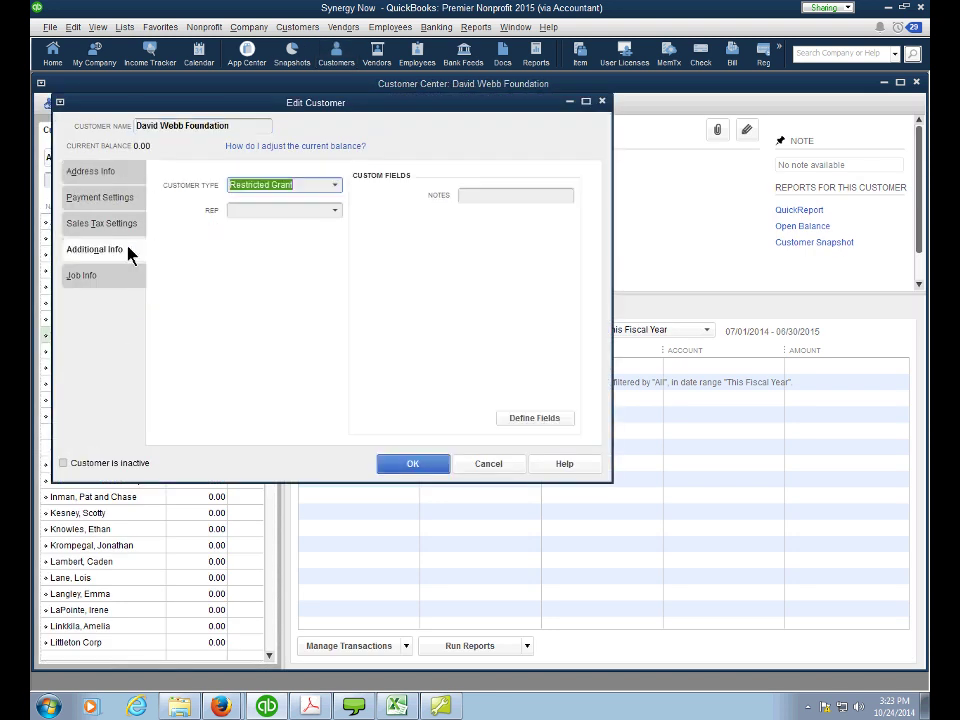
left_click(335, 185)
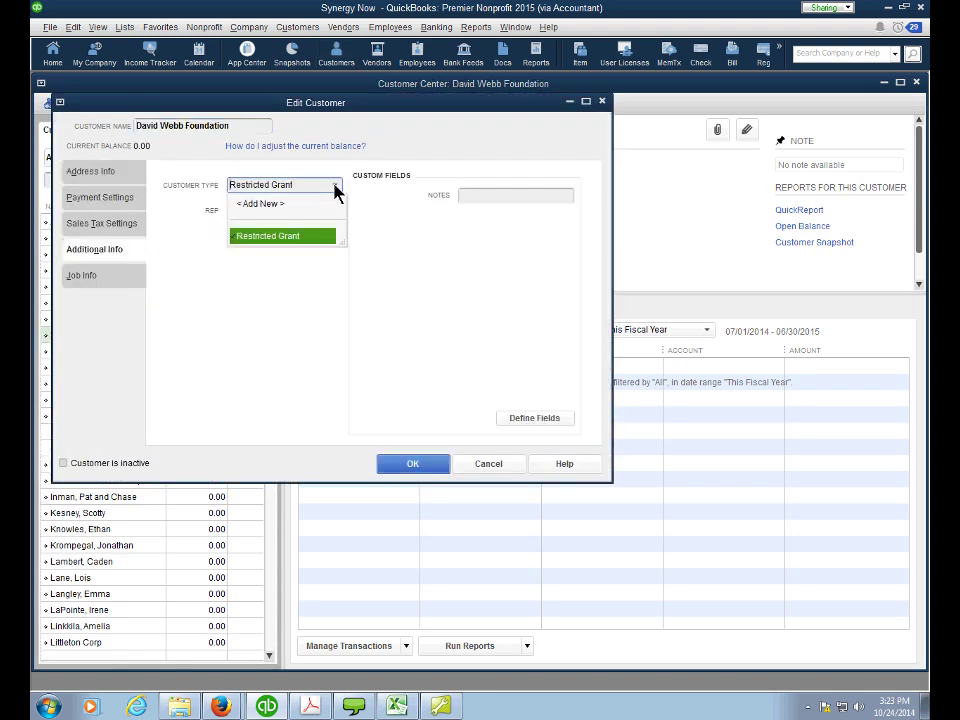
left_click(274, 240)
left_click(408, 464)
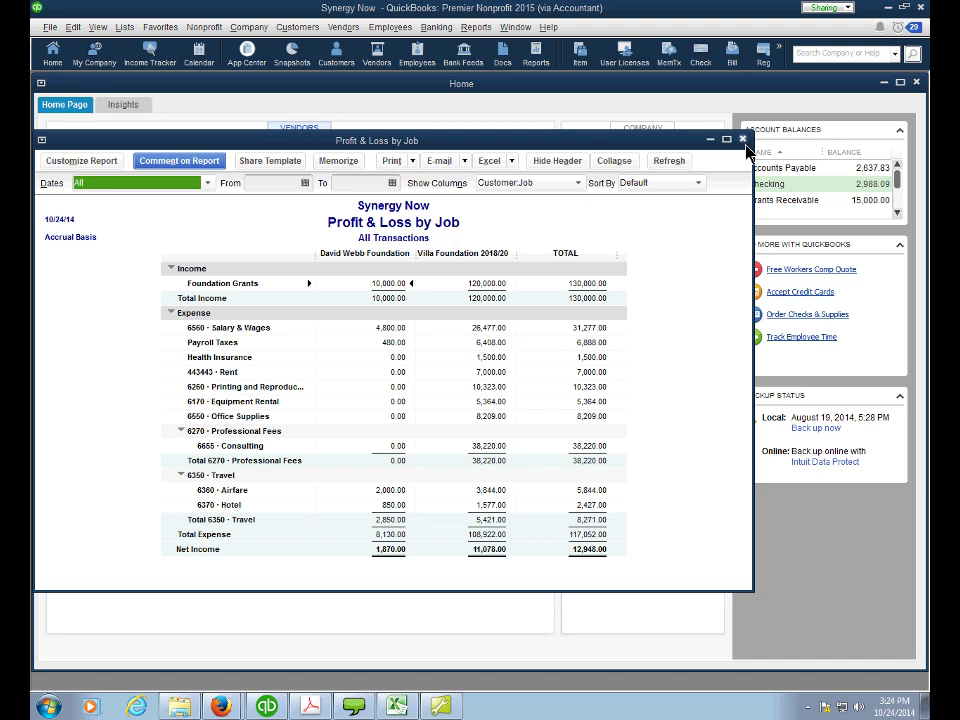
left_click(743, 140)
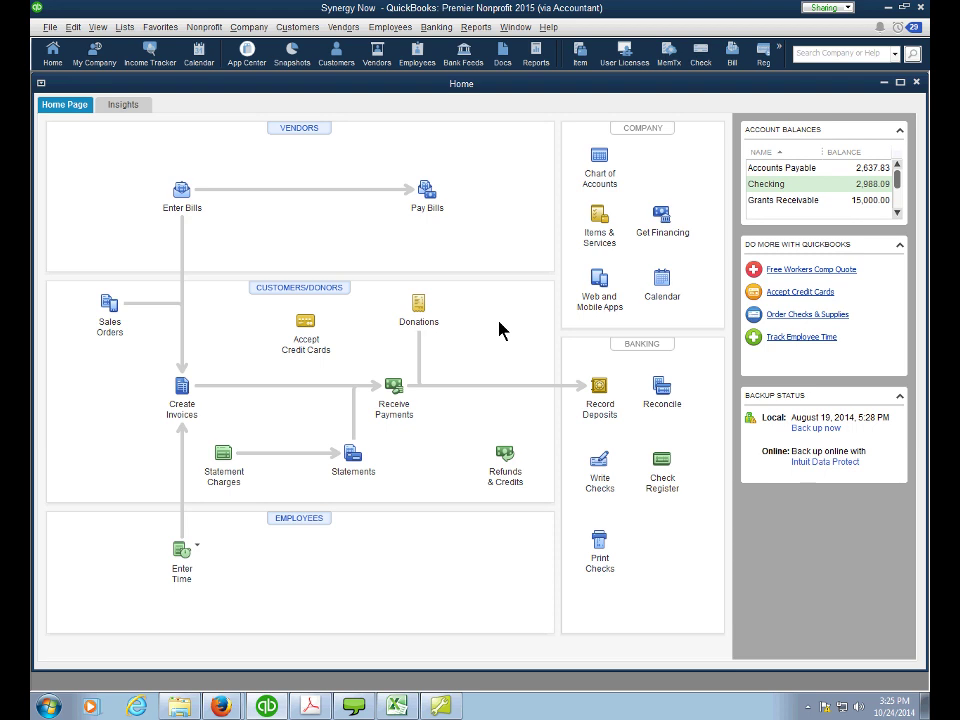
left_click(183, 387)
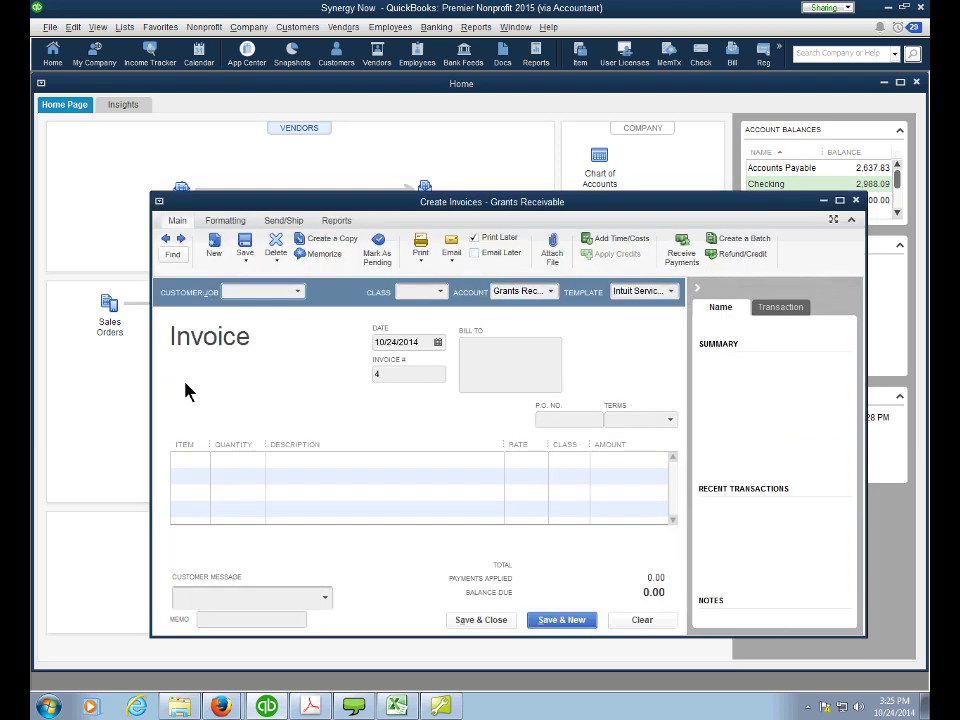
key("Escape")
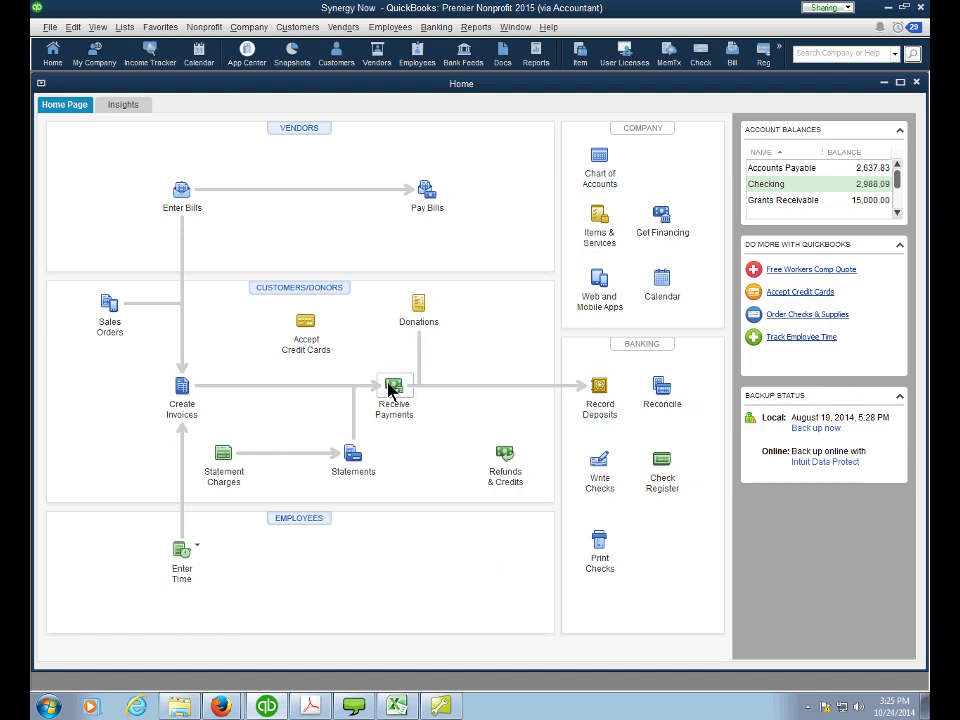
left_click(391, 388)
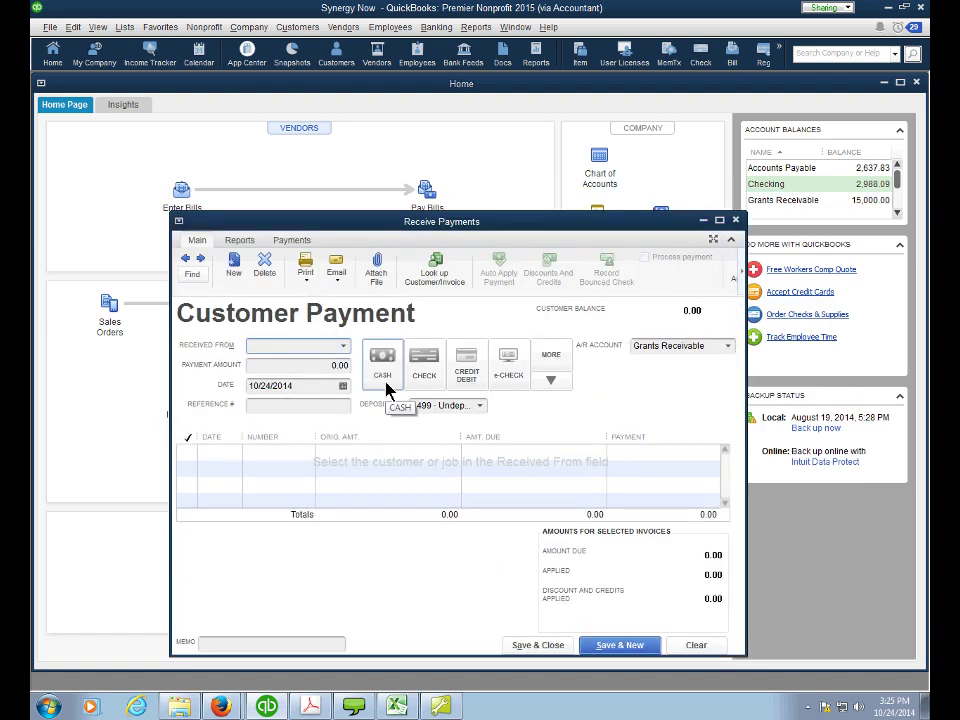
key("Escape")
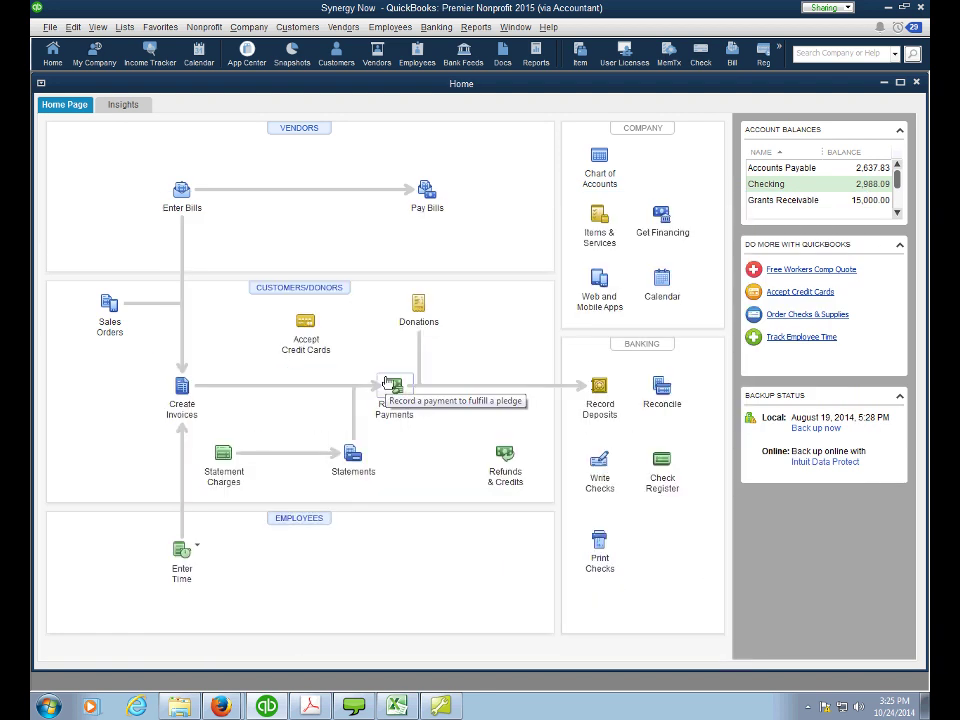
left_click(420, 310)
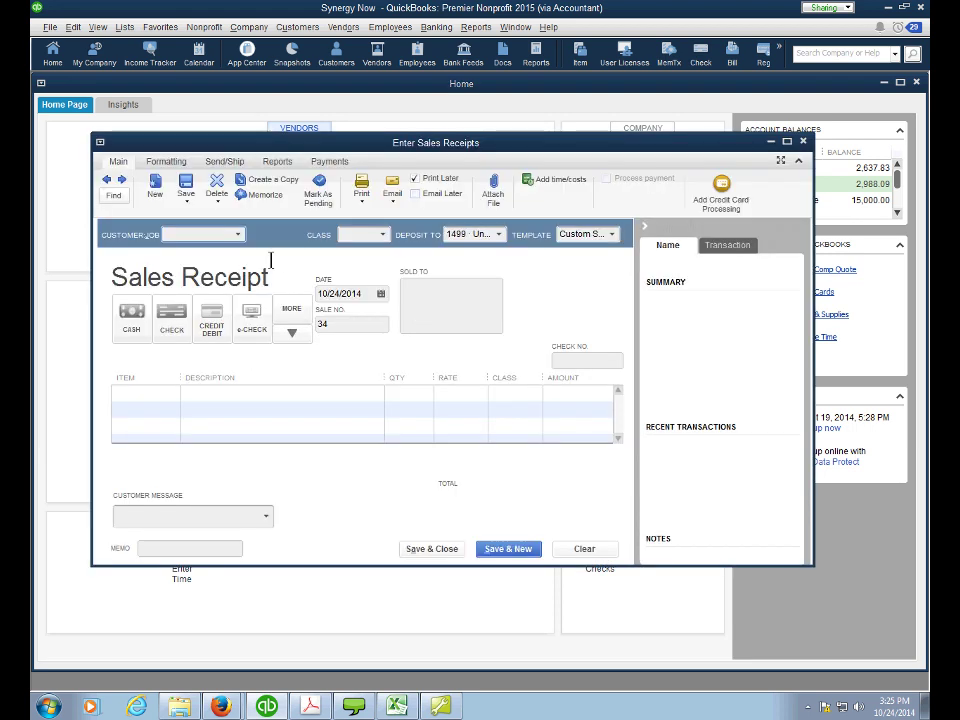
left_click(238, 236)
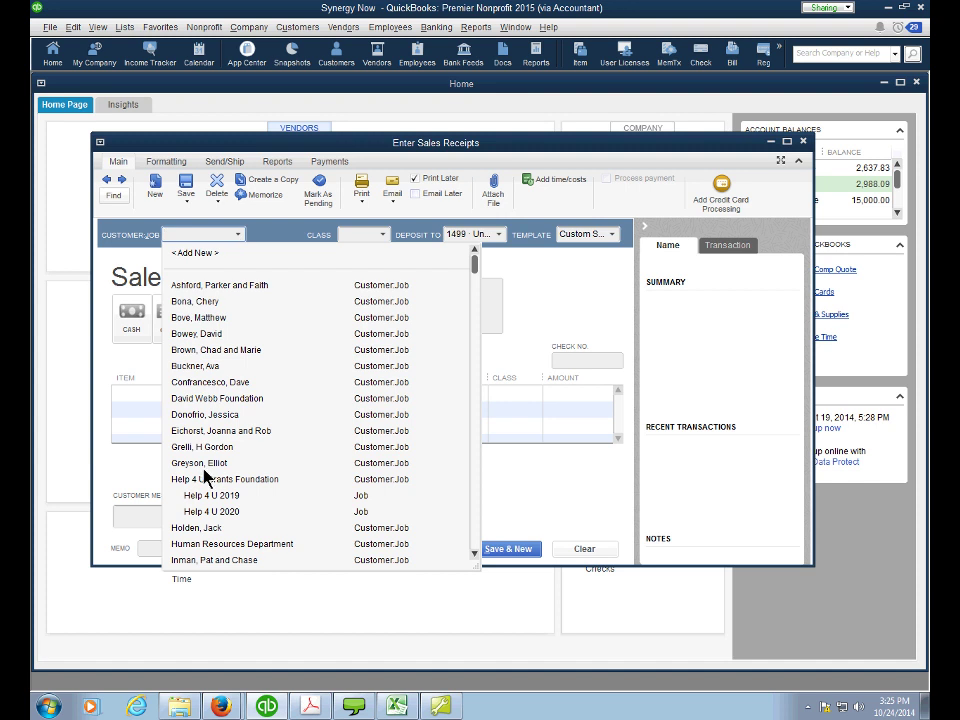
left_click(215, 496)
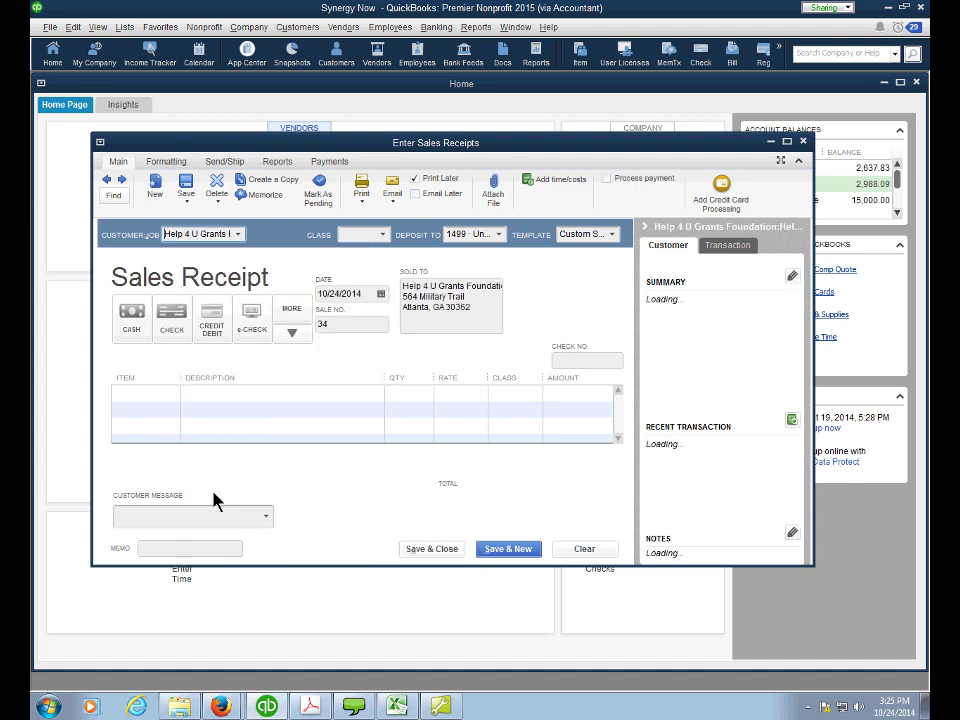
left_click(802, 142)
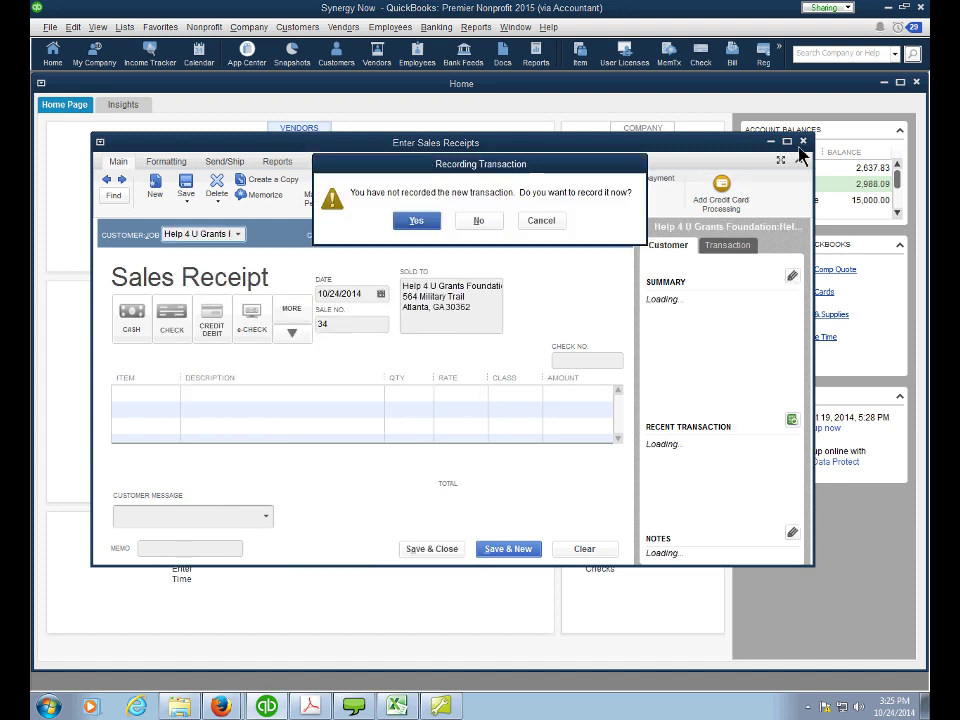
left_click(482, 221)
left_click(186, 389)
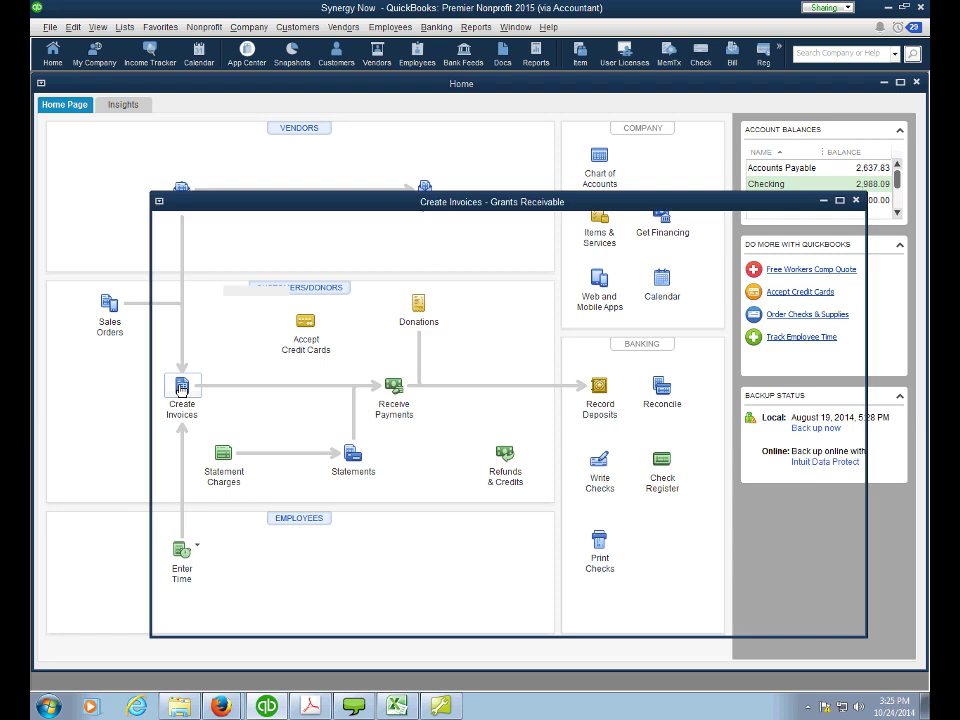
left_click(298, 292)
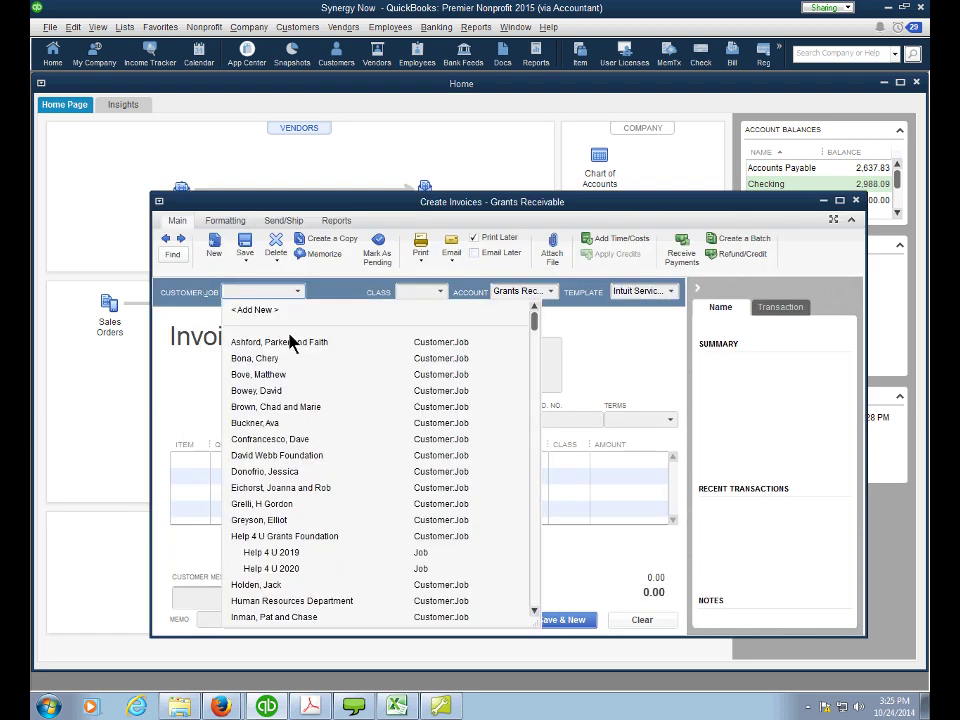
left_click(273, 550)
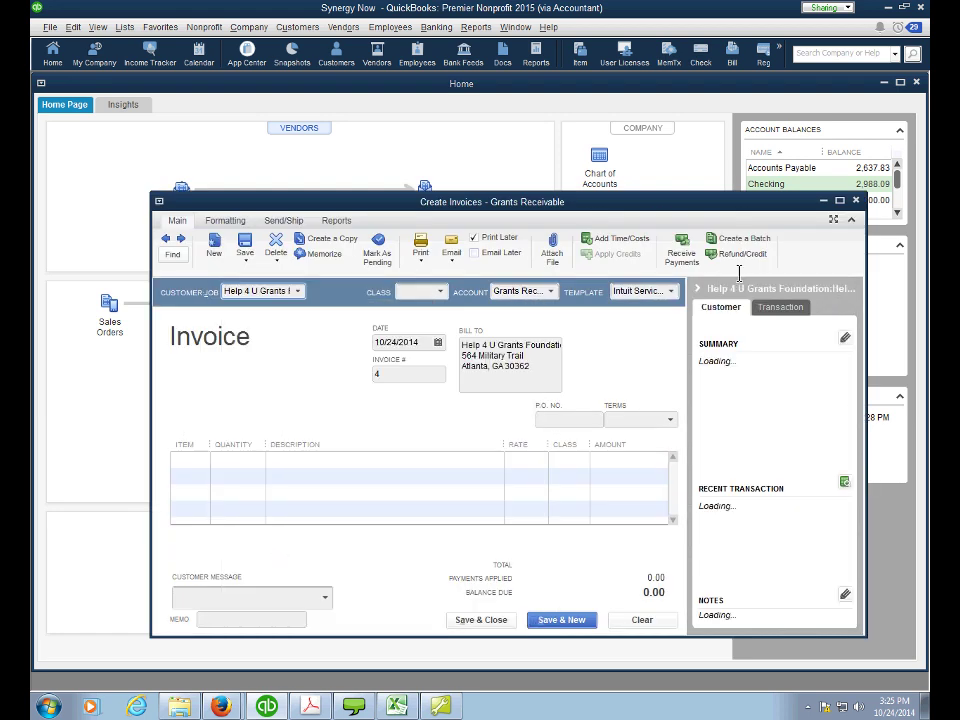
left_click(855, 202)
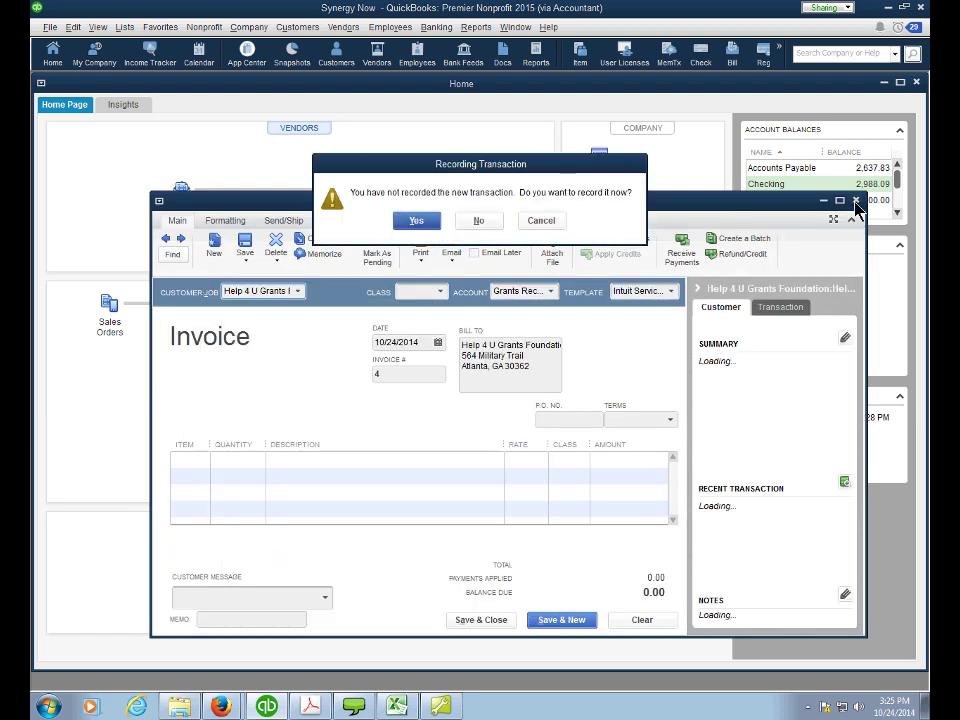
left_click(496, 222)
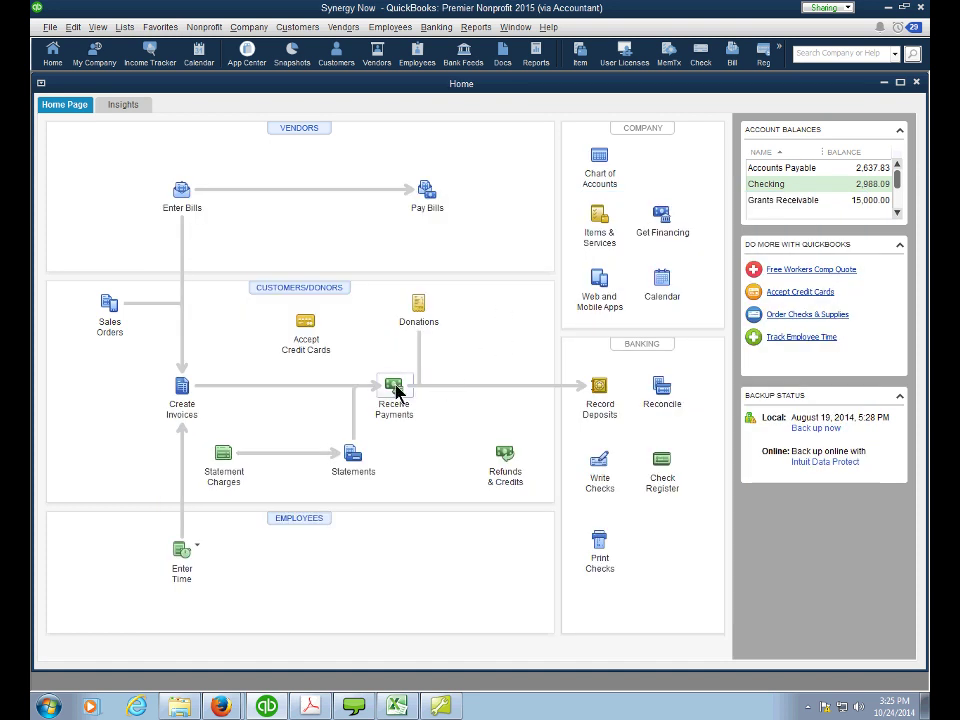
left_click(420, 316)
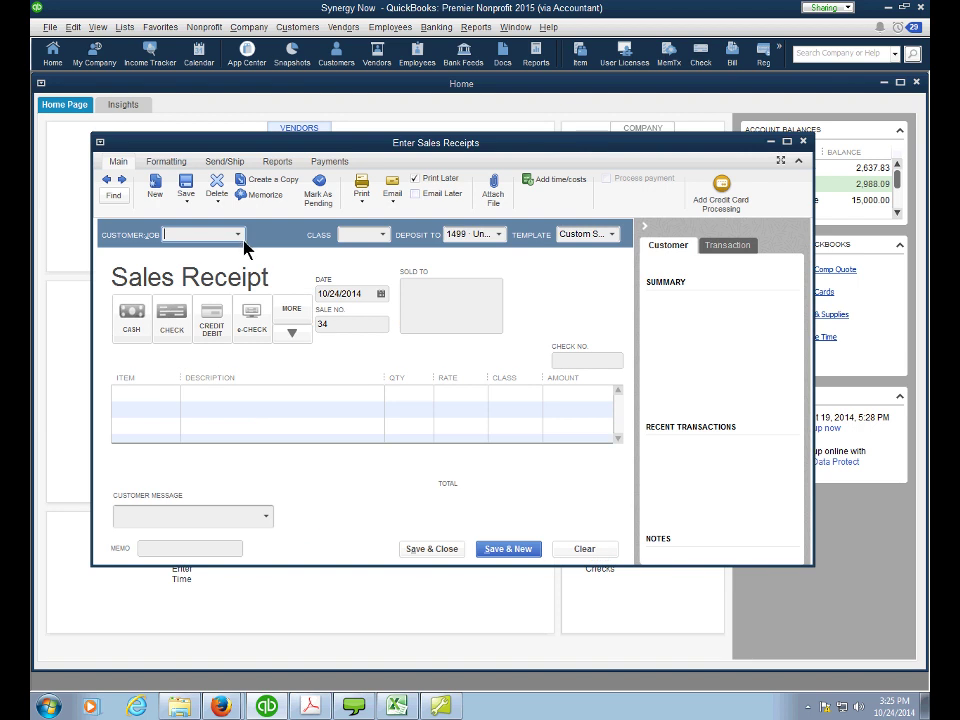
left_click(238, 235)
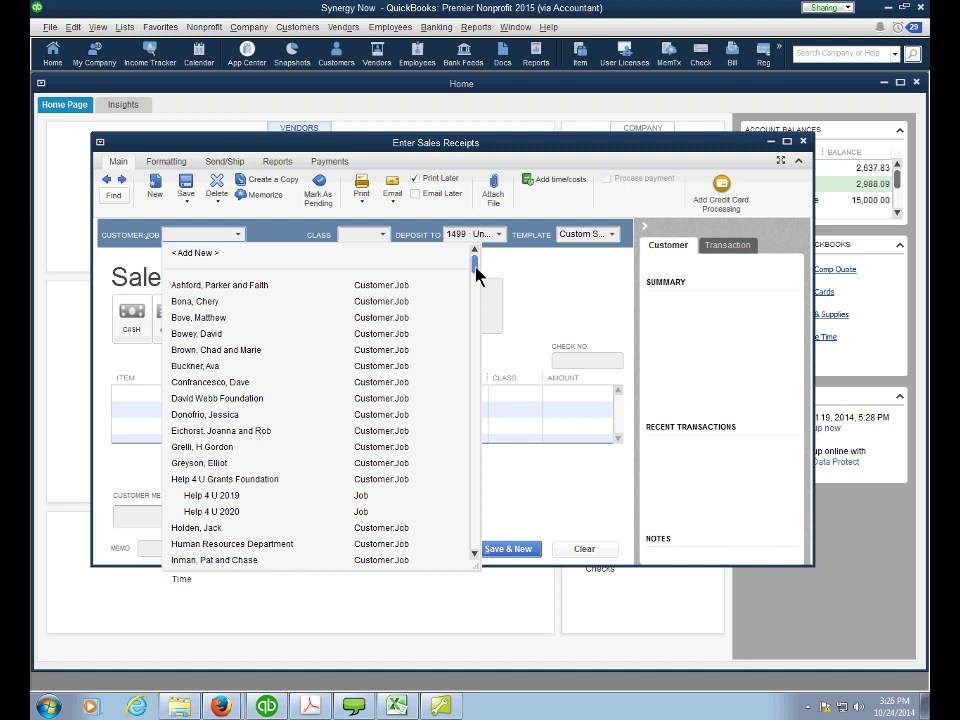
left_click_drag(476, 272, 431, 334)
left_click(805, 146)
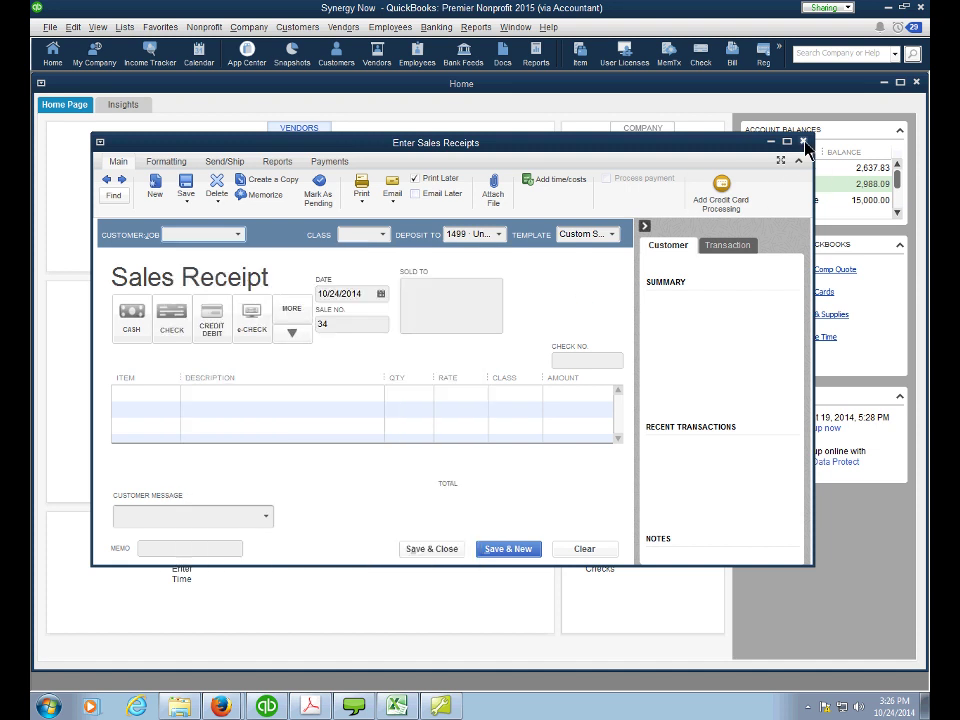
left_click(805, 146)
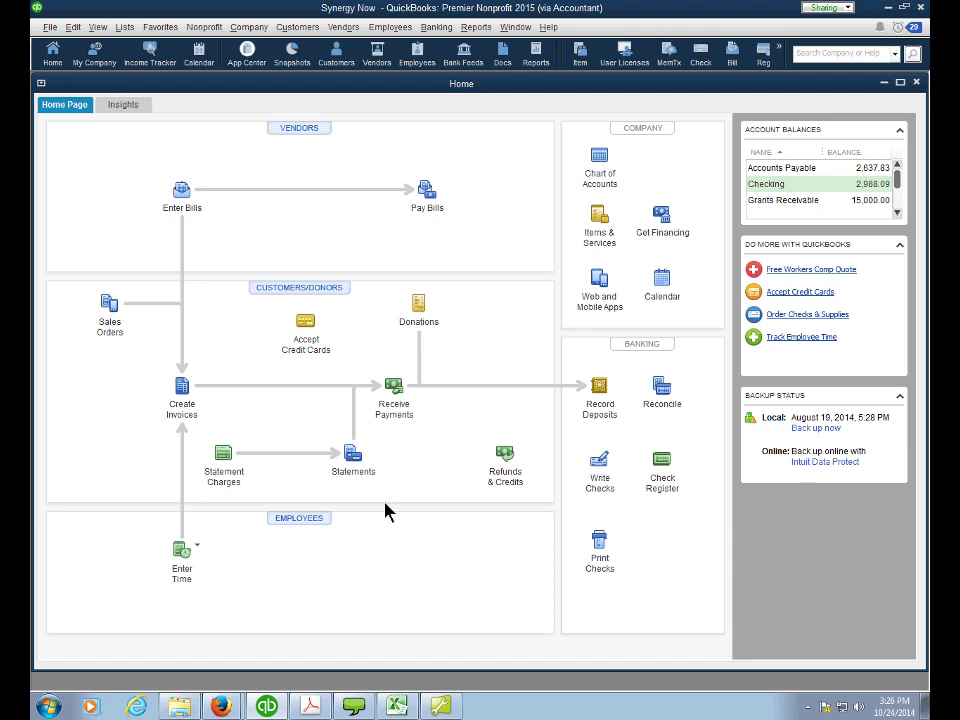
mouse_move(226, 702)
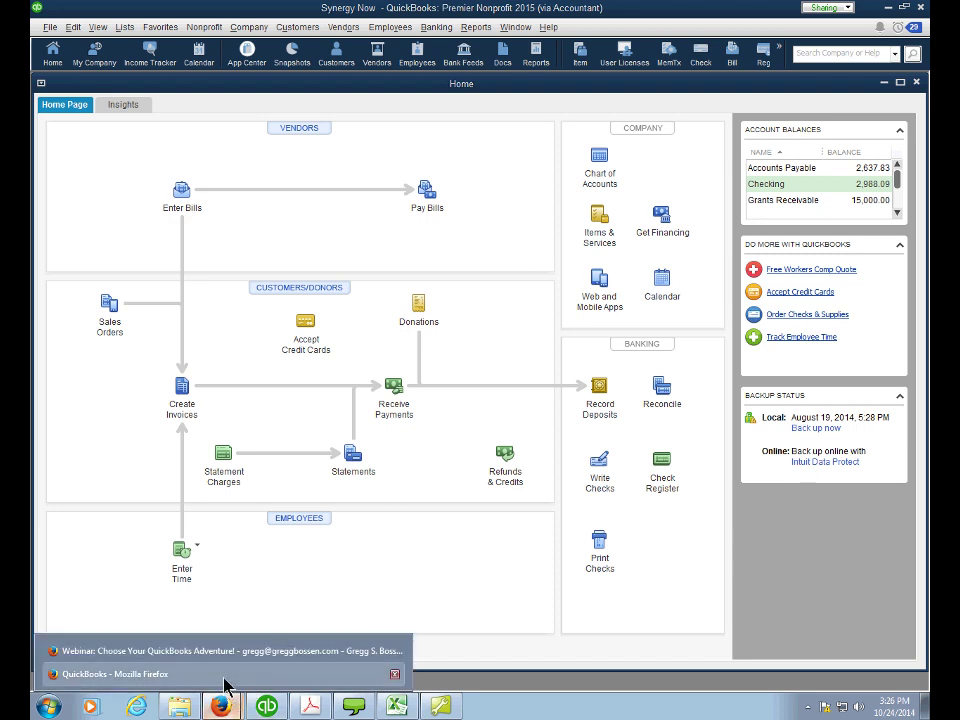
Enter the account password on the QuickBooks Online sign-in form and submit it, retrying once
left_click(224, 686)
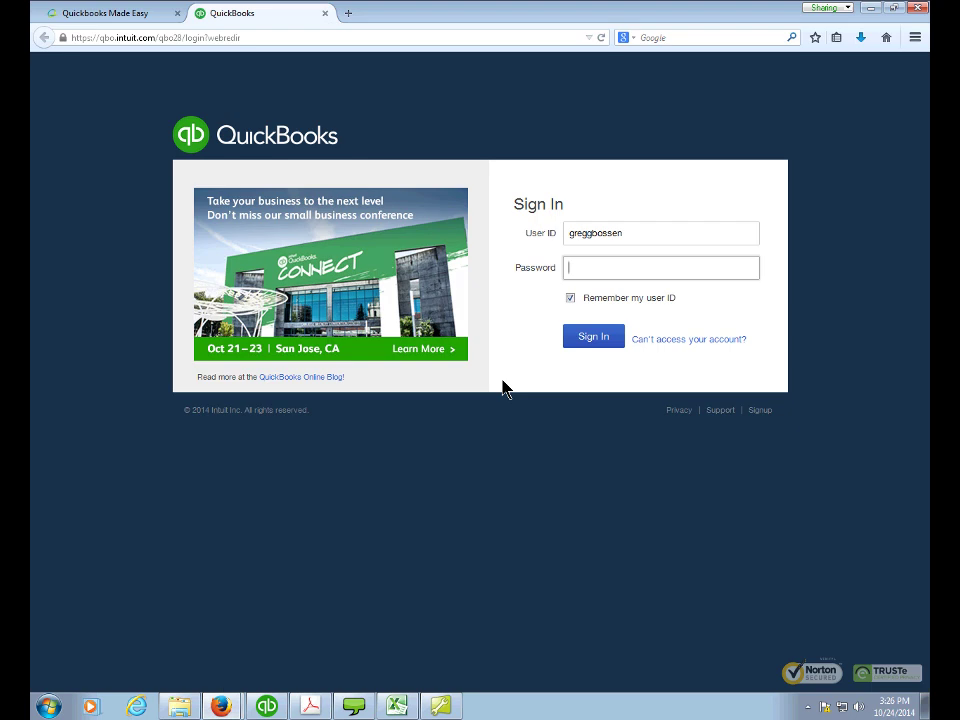
type("•••••••••")
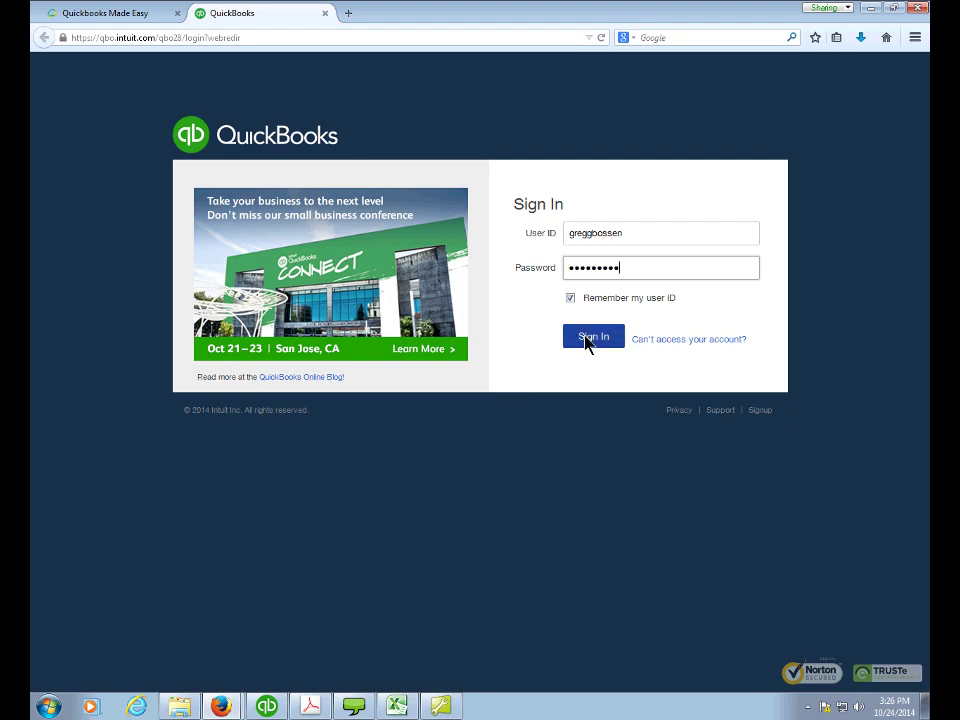
left_click(587, 339)
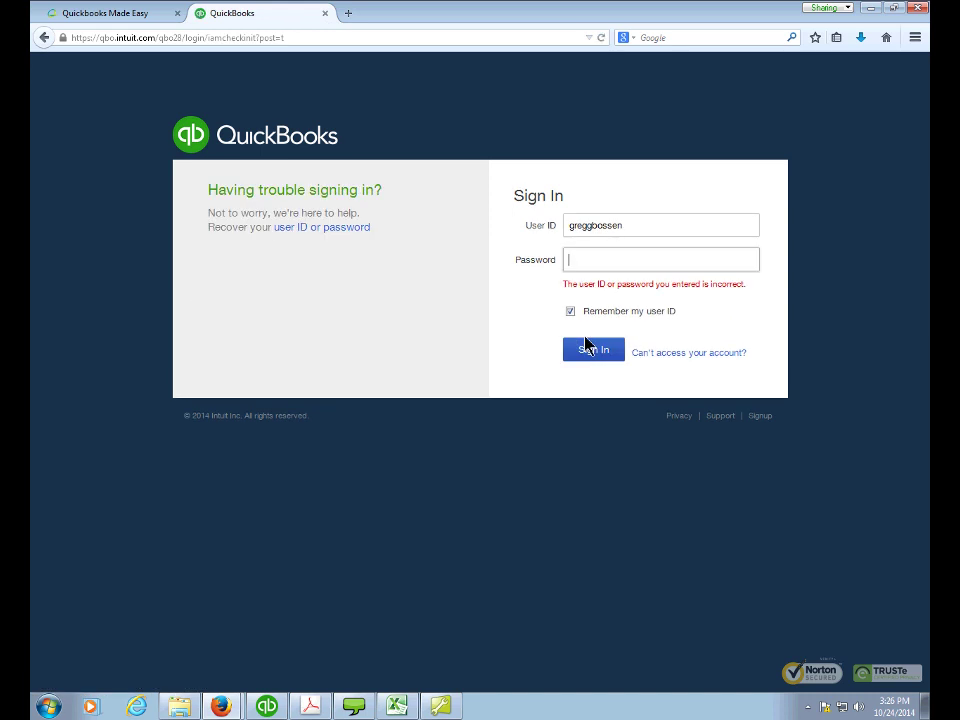
type("*********")
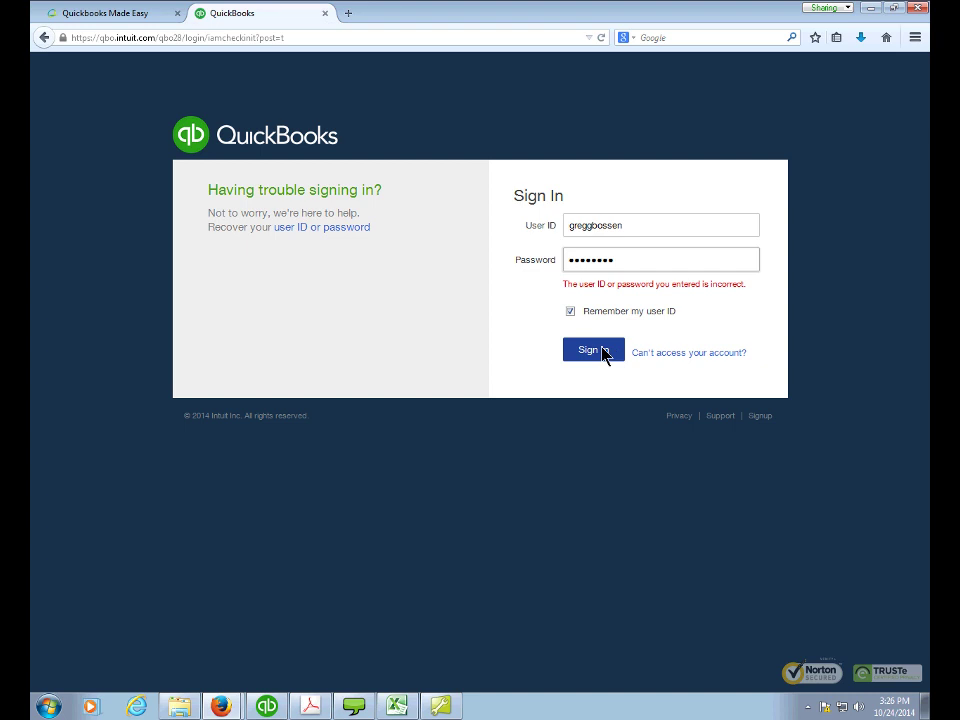
left_click(604, 351)
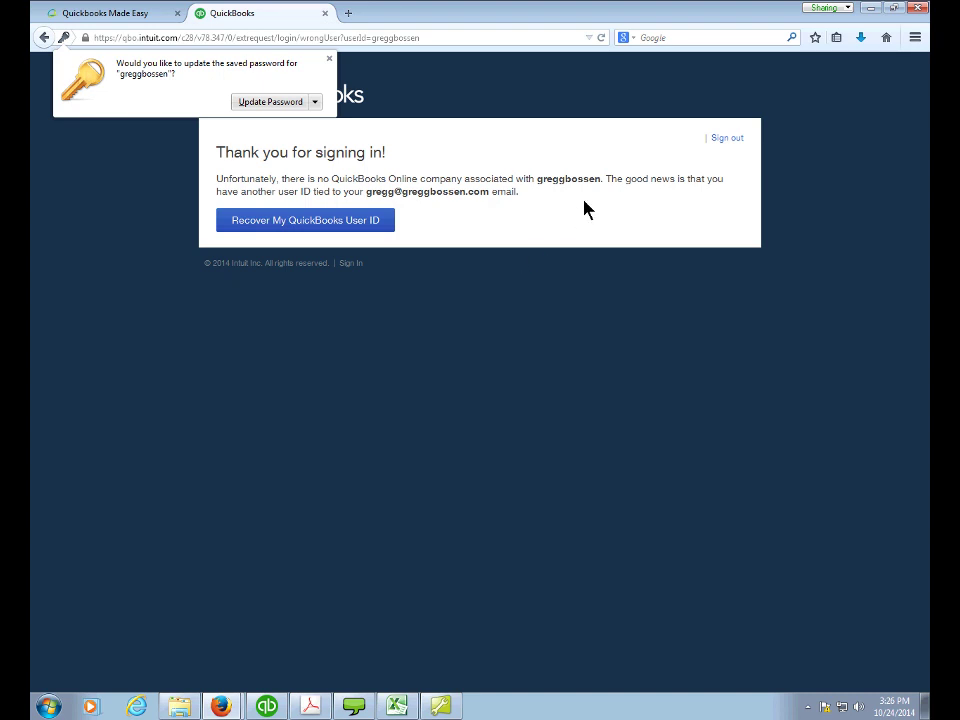
Sign out, then sign in again with the saved e-mail user ID
left_click(730, 140)
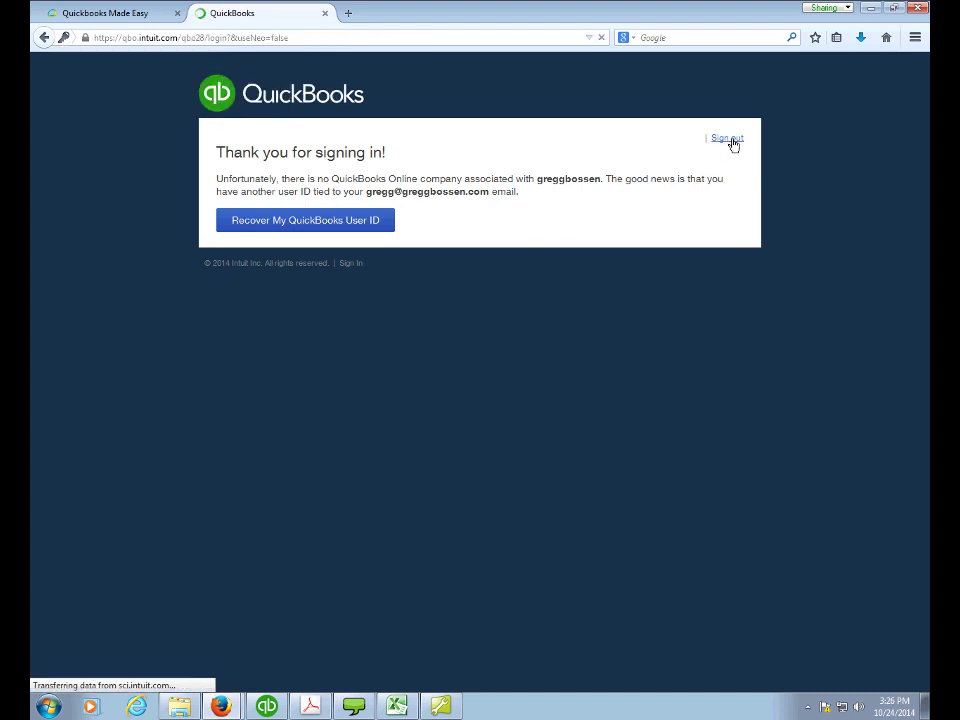
left_click_drag(641, 236, 570, 236)
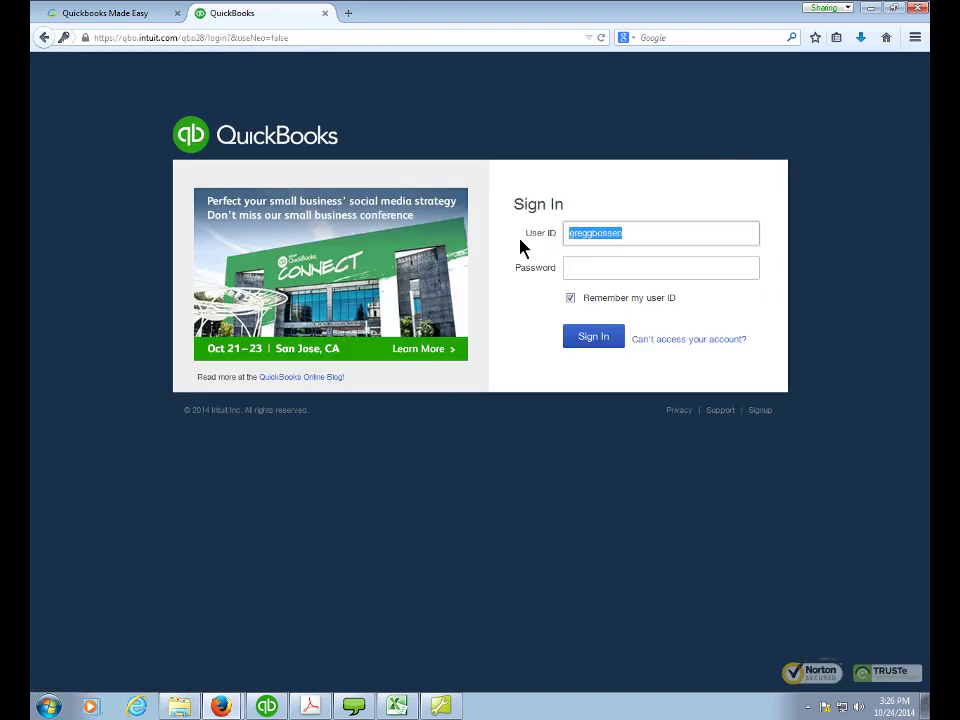
type("gregg")
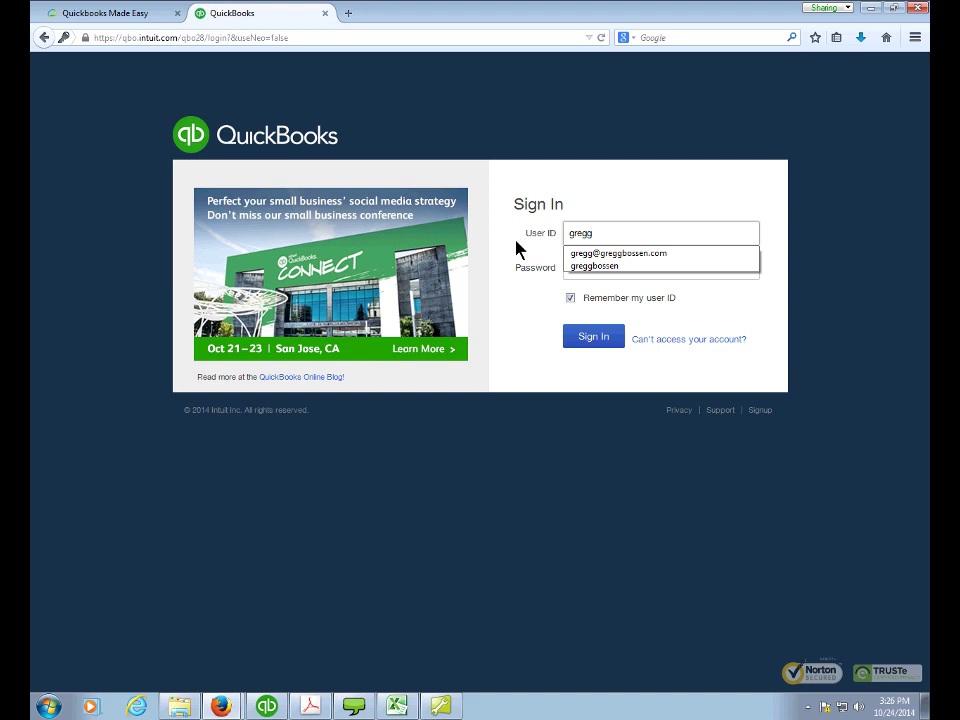
left_click(585, 254)
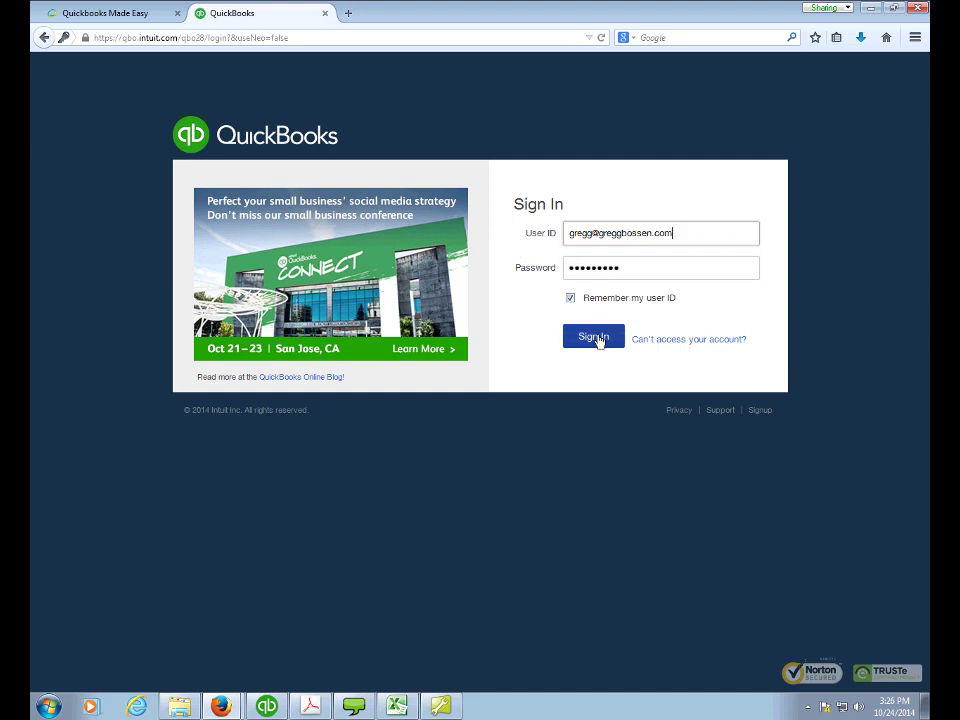
left_click(597, 338)
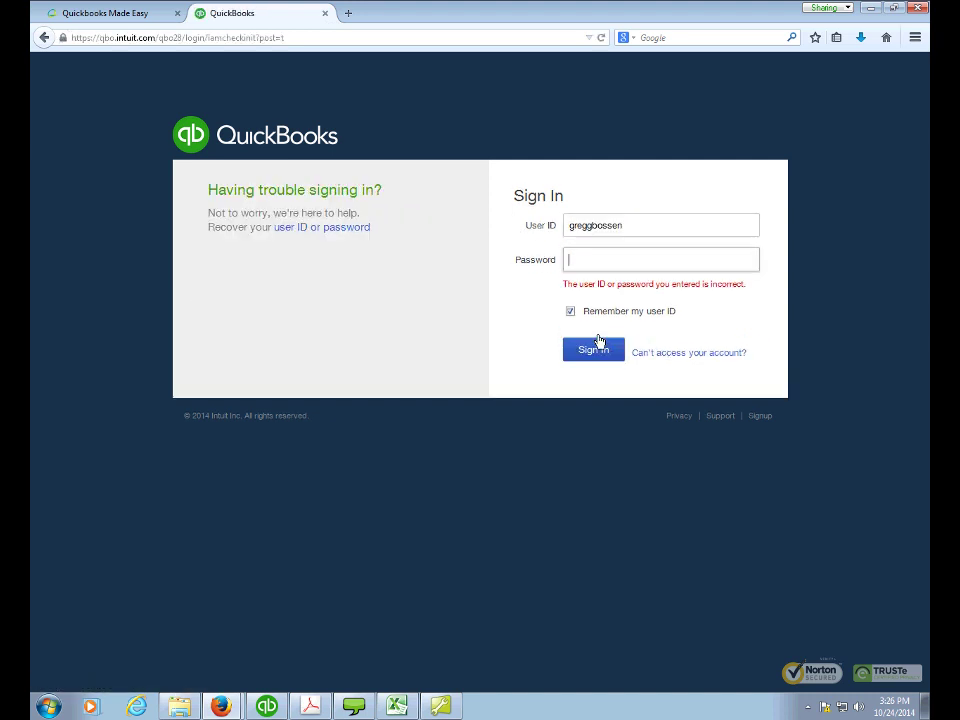
Re-enter the saved e-mail user ID and retype the password to reach Company Selection
double_click(623, 222)
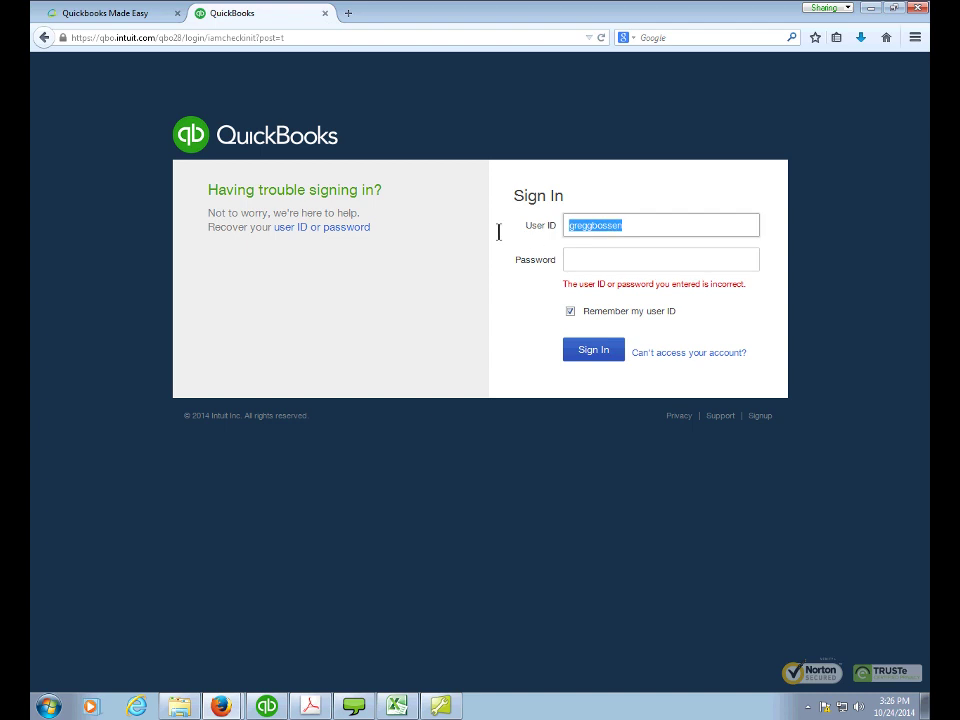
type("gregg")
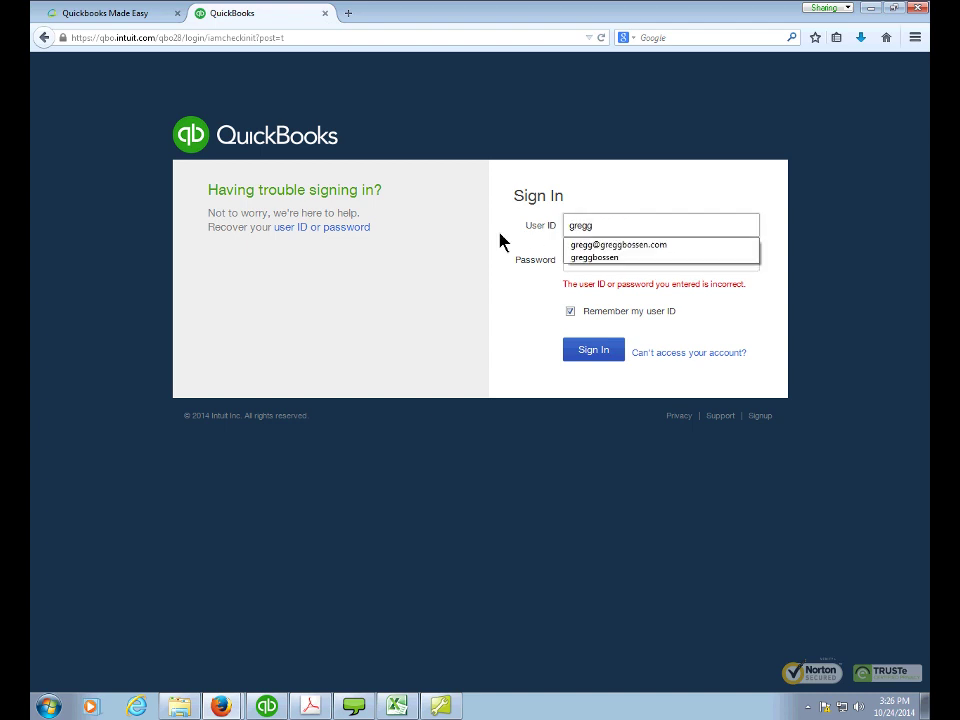
left_click(567, 245)
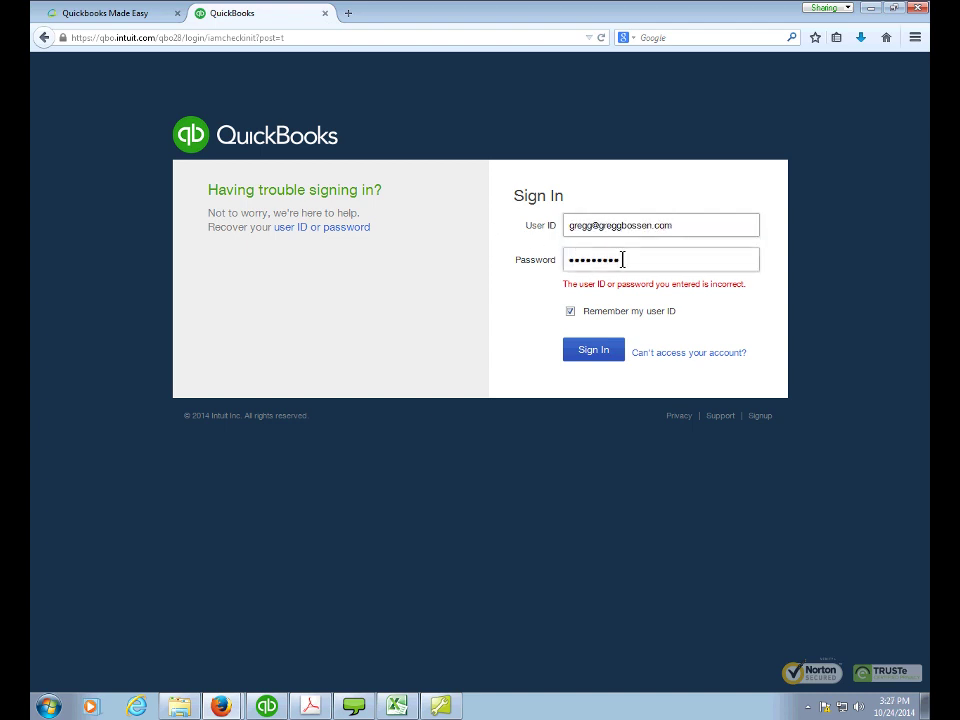
left_click_drag(619, 261, 517, 276)
type("****")
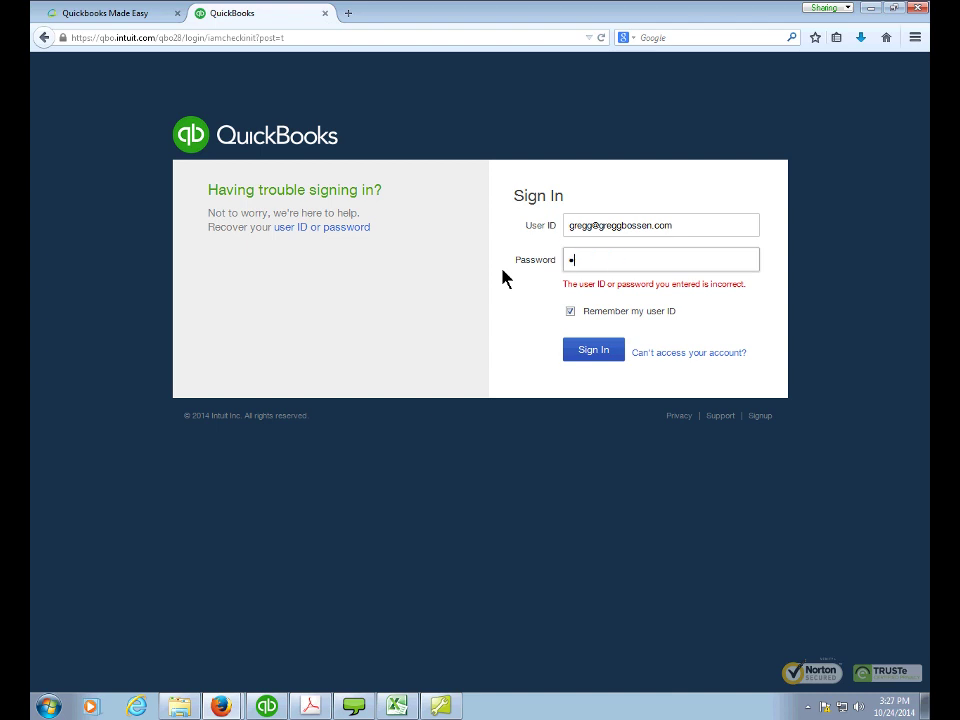
type("****")
left_click(596, 349)
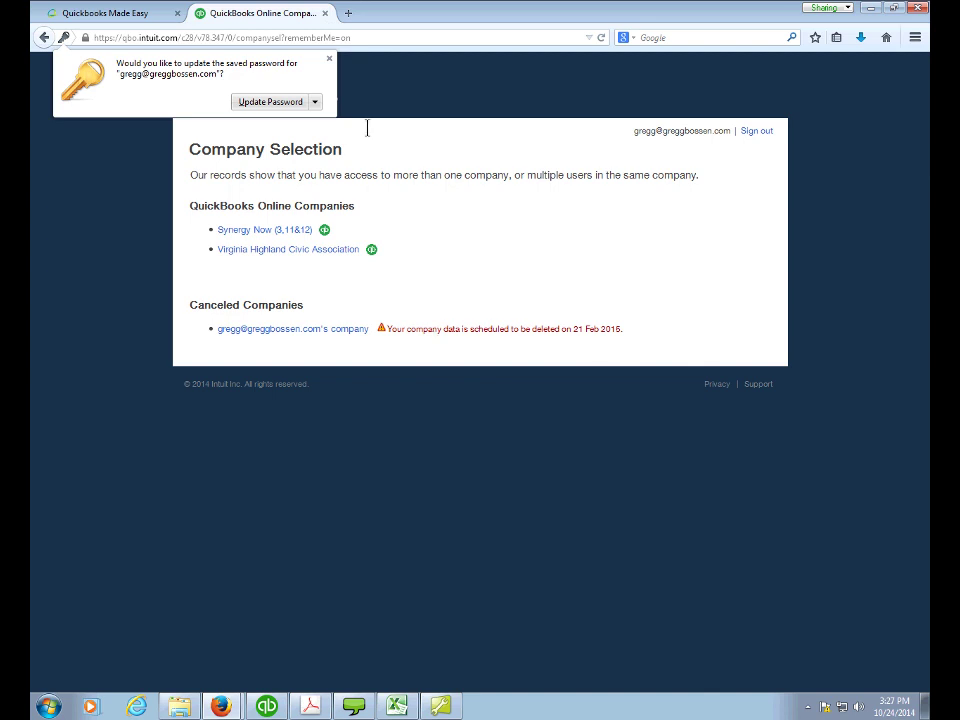
Close Firefox's Update Password popup over the Company Selection page
left_click(329, 59)
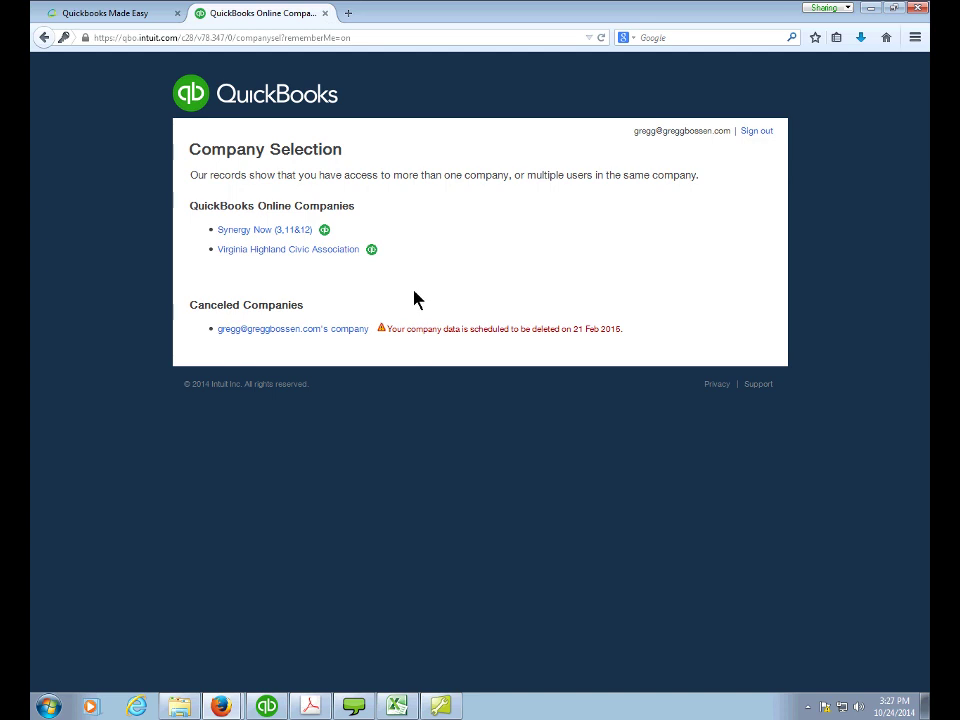
left_click(46, 706)
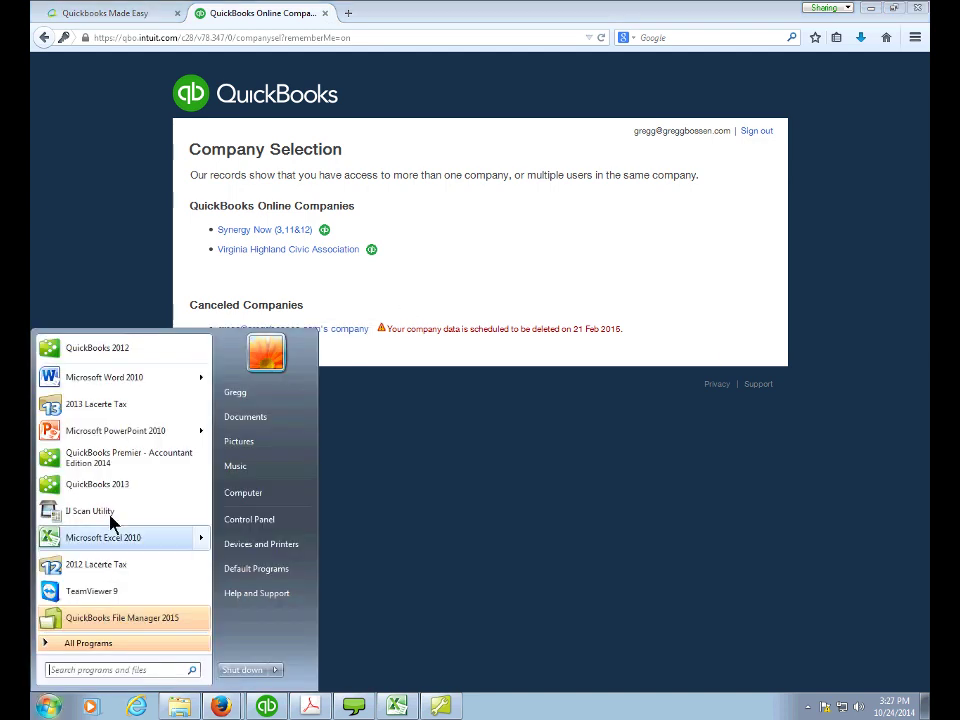
Start a blank Word document with the line 'QB PRO', zoomed in and maximized
left_click(102, 377)
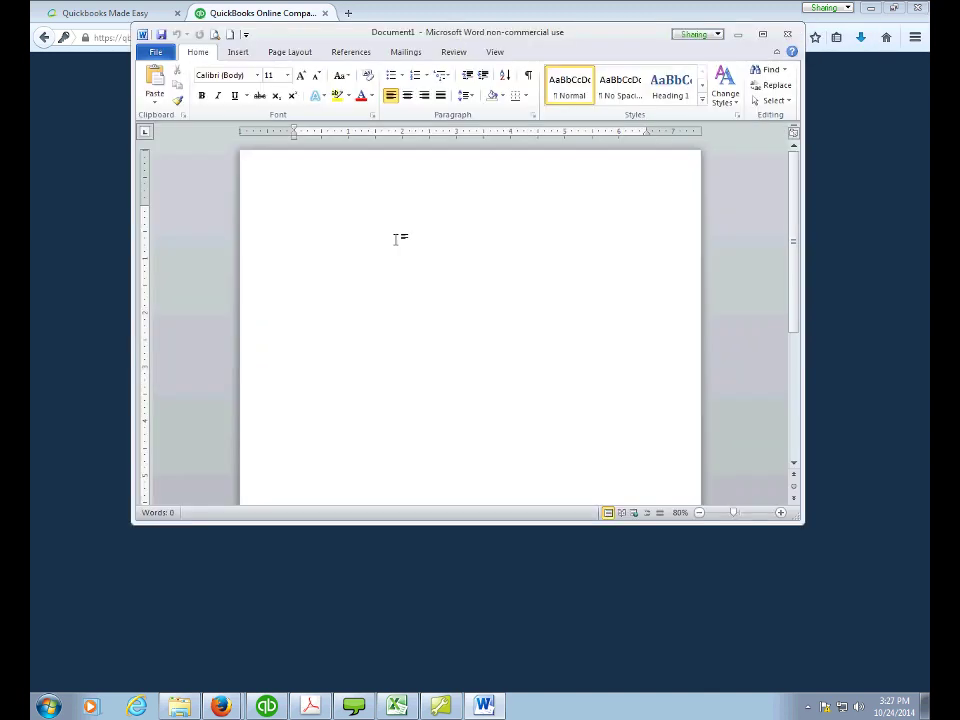
type("QB P")
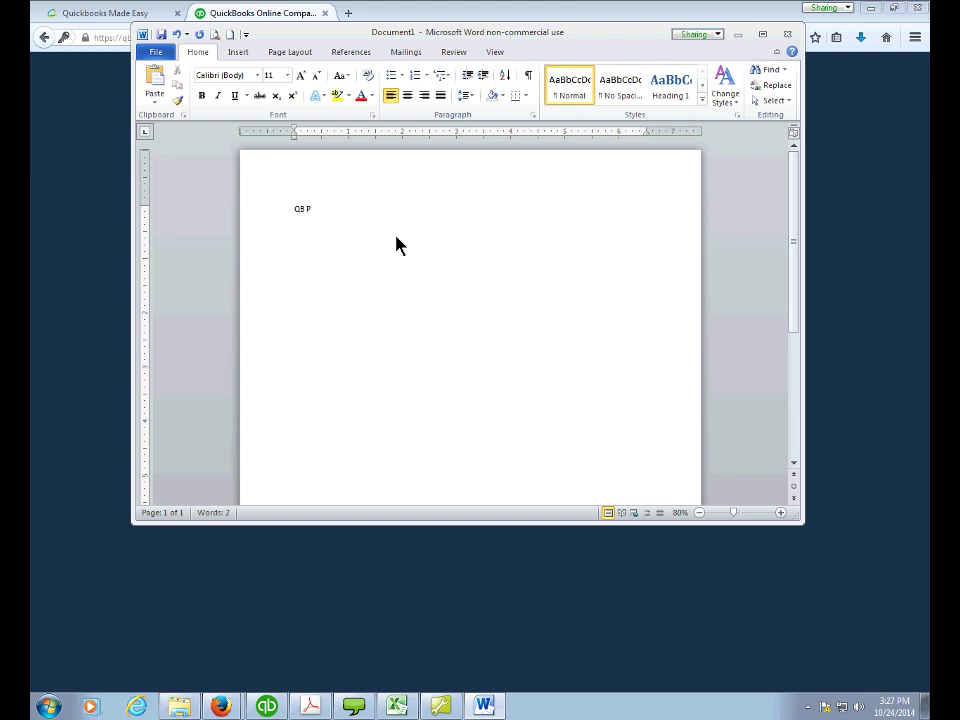
type("RO")
left_click(781, 512)
left_click(781, 512)
left_click(781, 512)
left_click(781, 512)
left_click(781, 512)
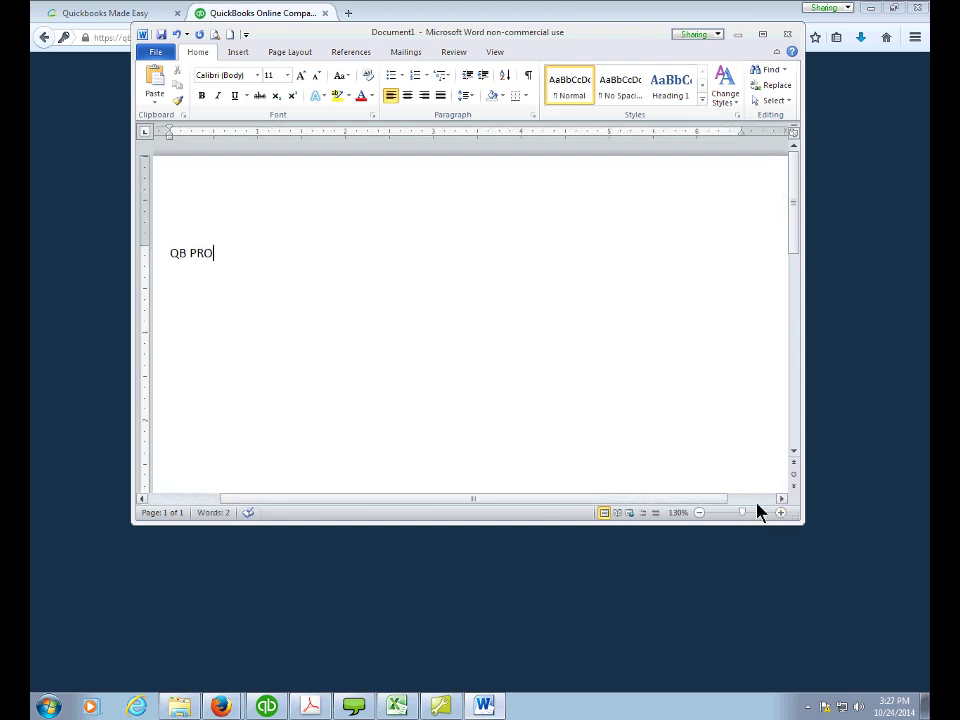
left_click(763, 35)
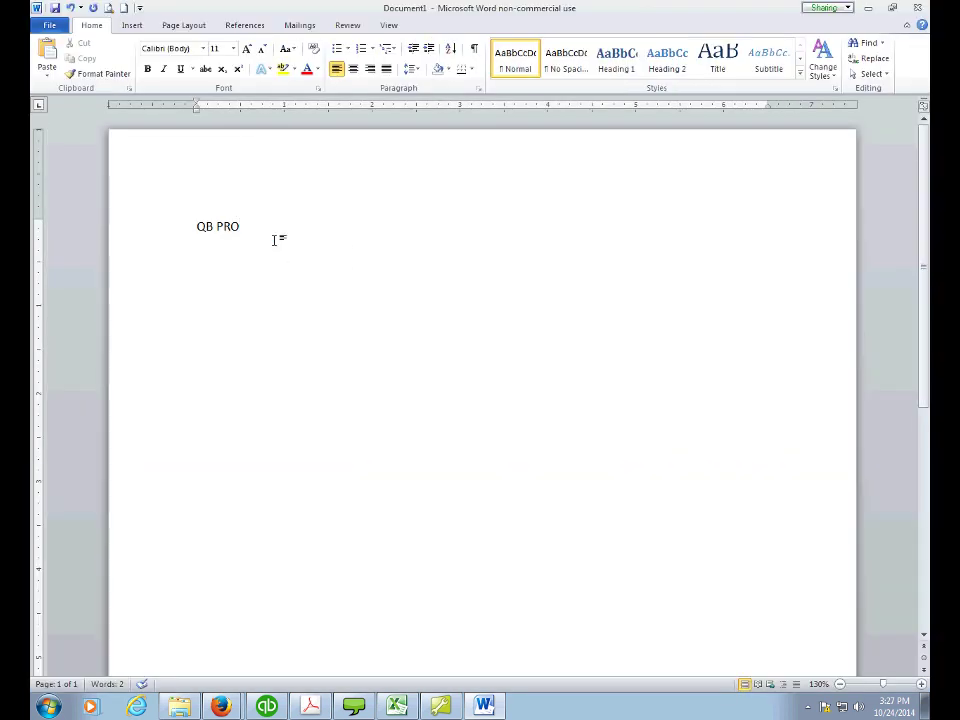
key("Return")
Add the lines 'QB PREMIER NONPROFIT' and 'QB ENTERPRISE NONPROFIT', correcting typos
type("QB PREMIAER")
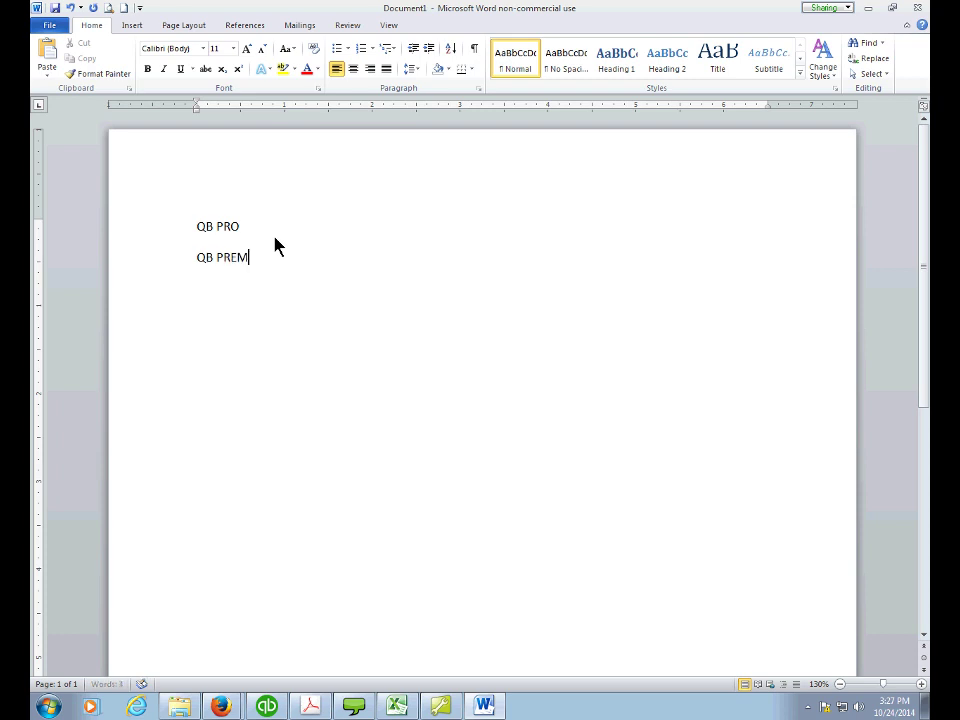
key("BackSpace")
key("BackSpace")
key("BackSpace")
type("ER NONPROFIT")
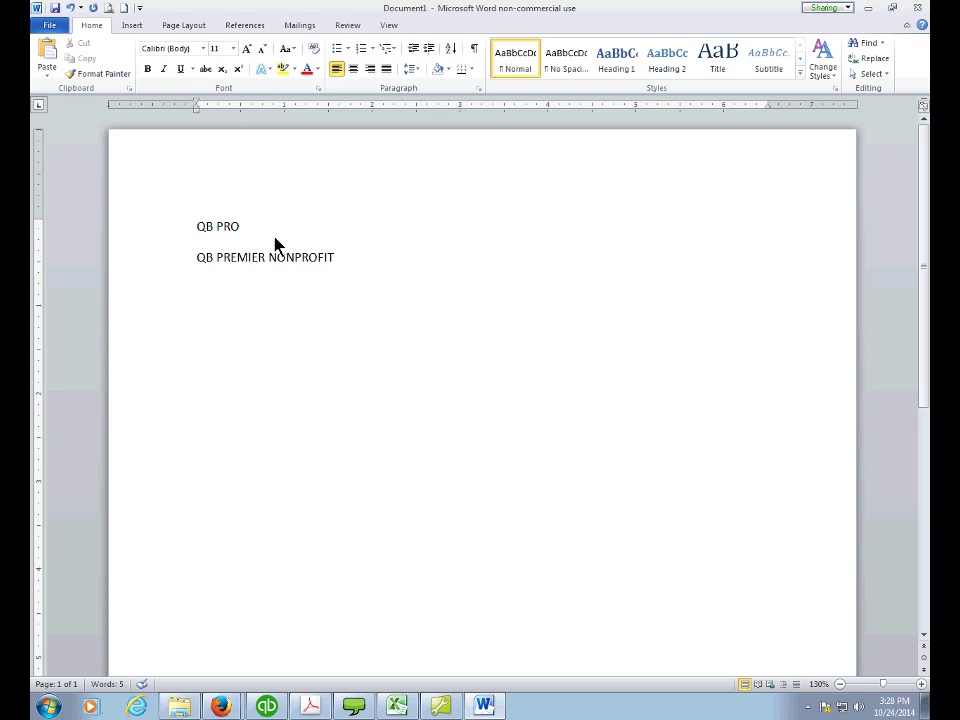
key("Return")
type("QB ENTERPRISE")
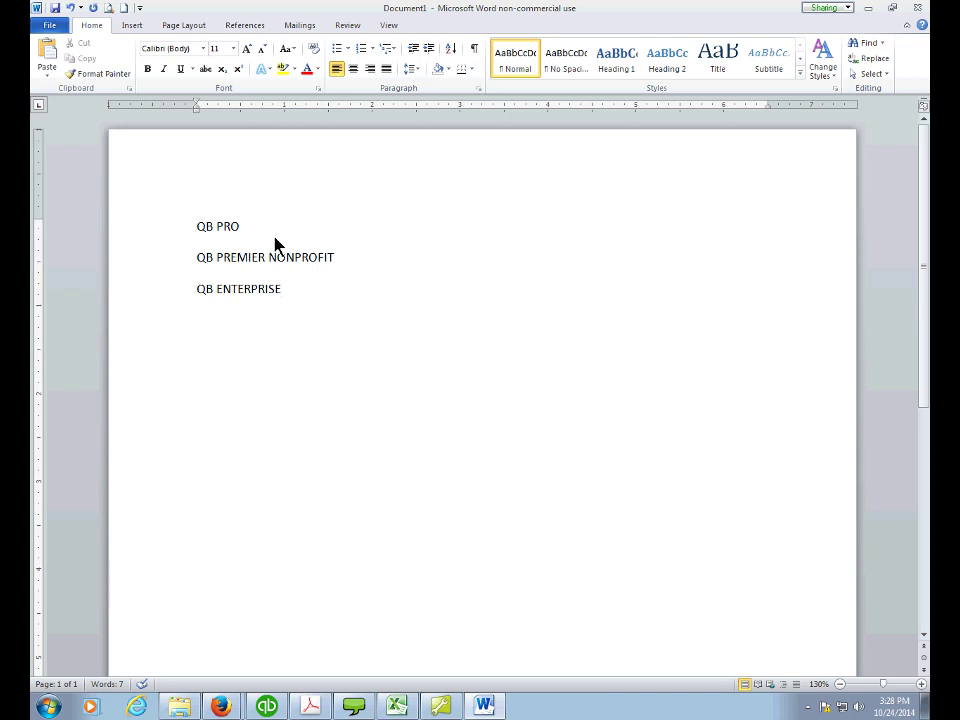
type("NONPROFIT")
key("Return")
Add 'QB MAC' and 'QB ON-LINE' as the final lines of the list
type("Q")
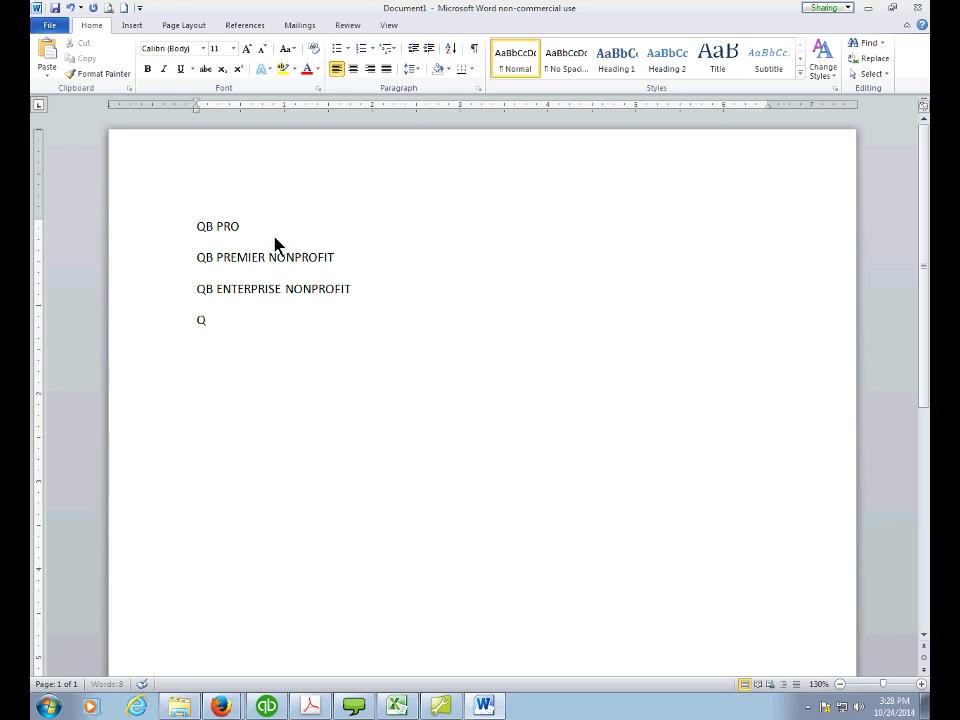
type("B MAC")
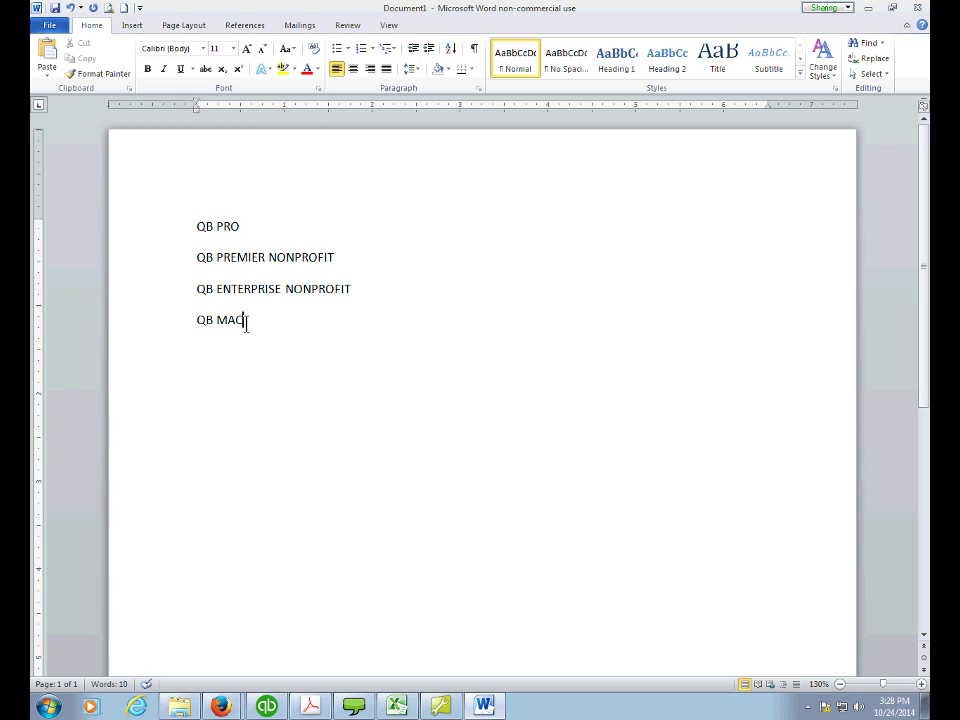
left_click_drag(246, 321, 199, 327)
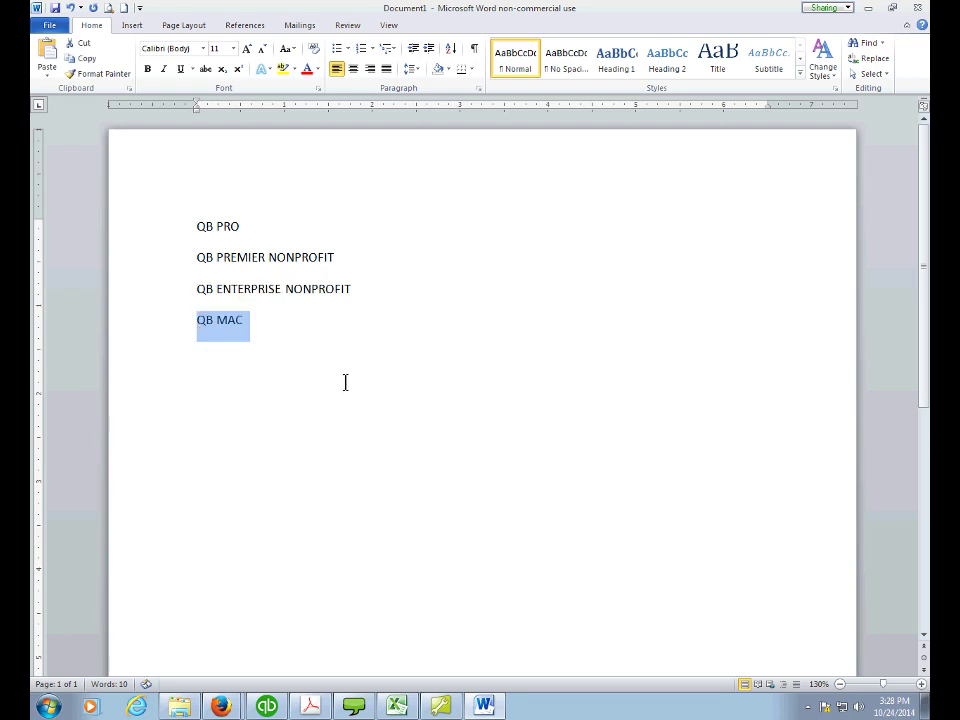
left_click_drag(336, 257, 199, 257)
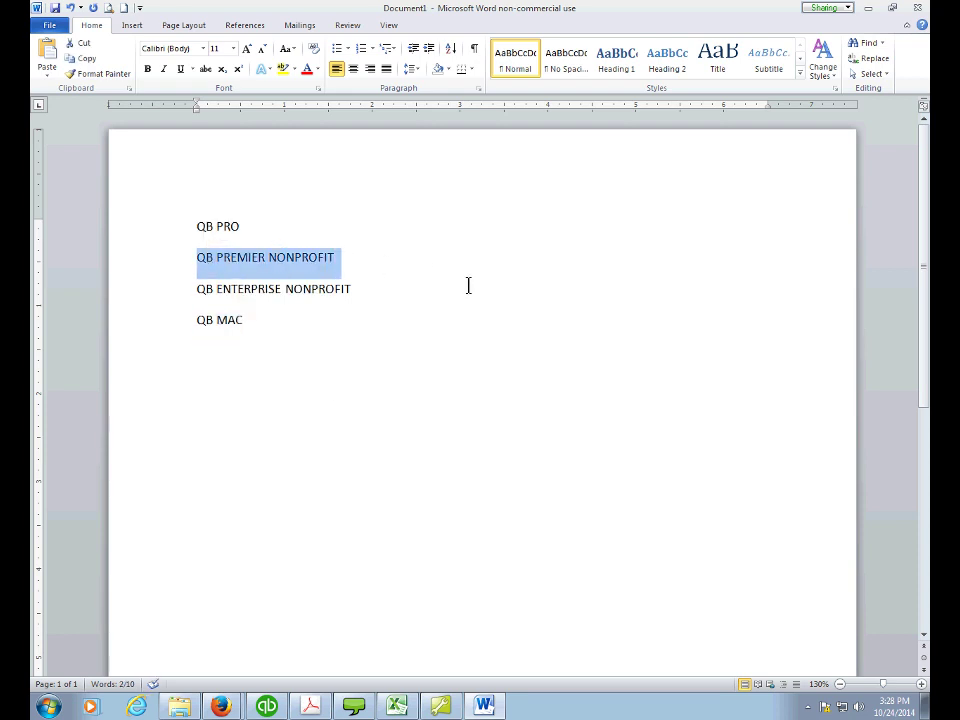
left_click(247, 320)
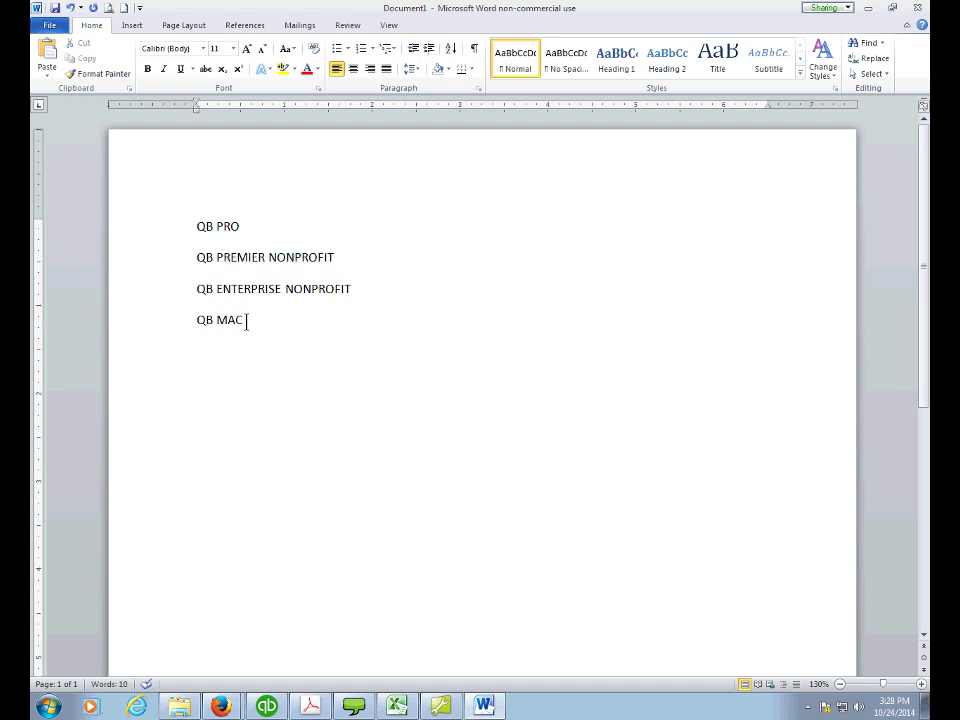
key("Return")
type("QB ON-LINE")
key("alt+Tab")
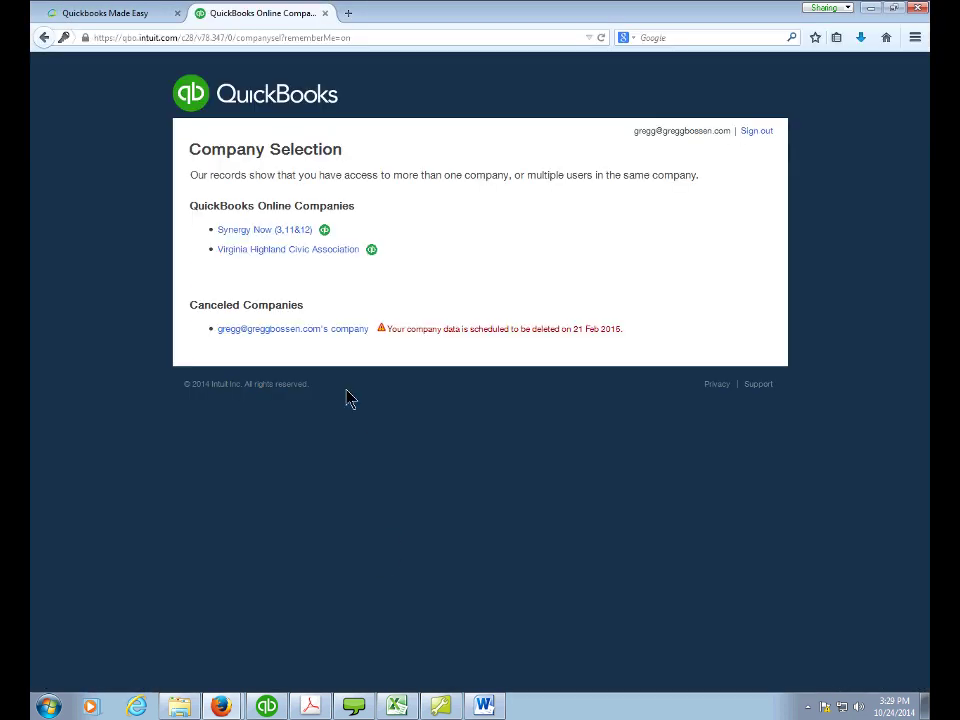
Open the Synergy Now company and display its Create menu of new transactions
left_click(258, 231)
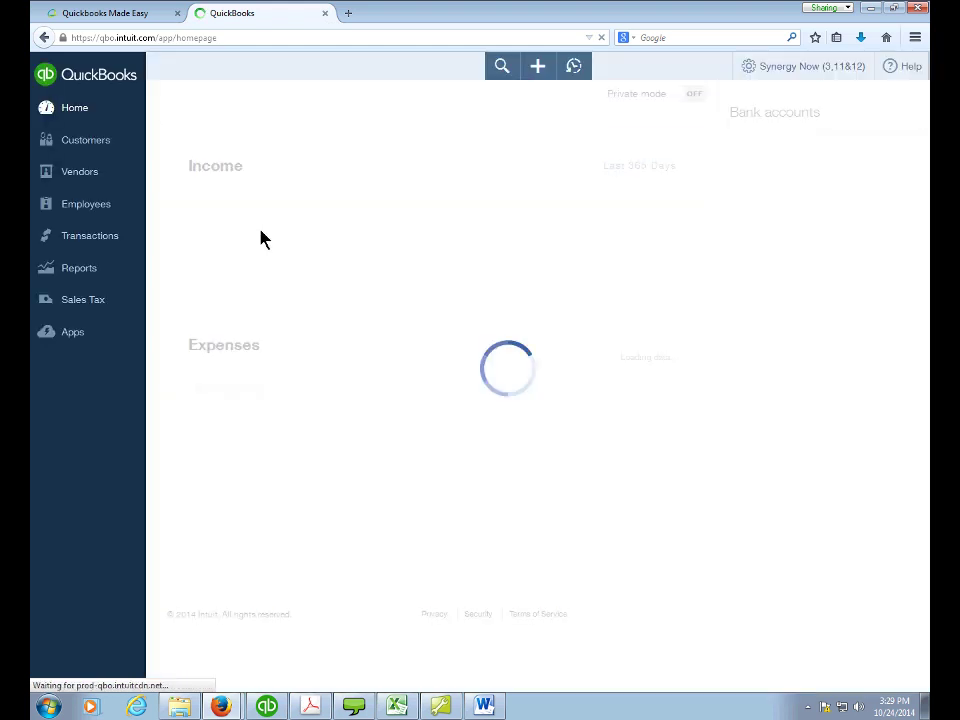
mouse_move(261, 236)
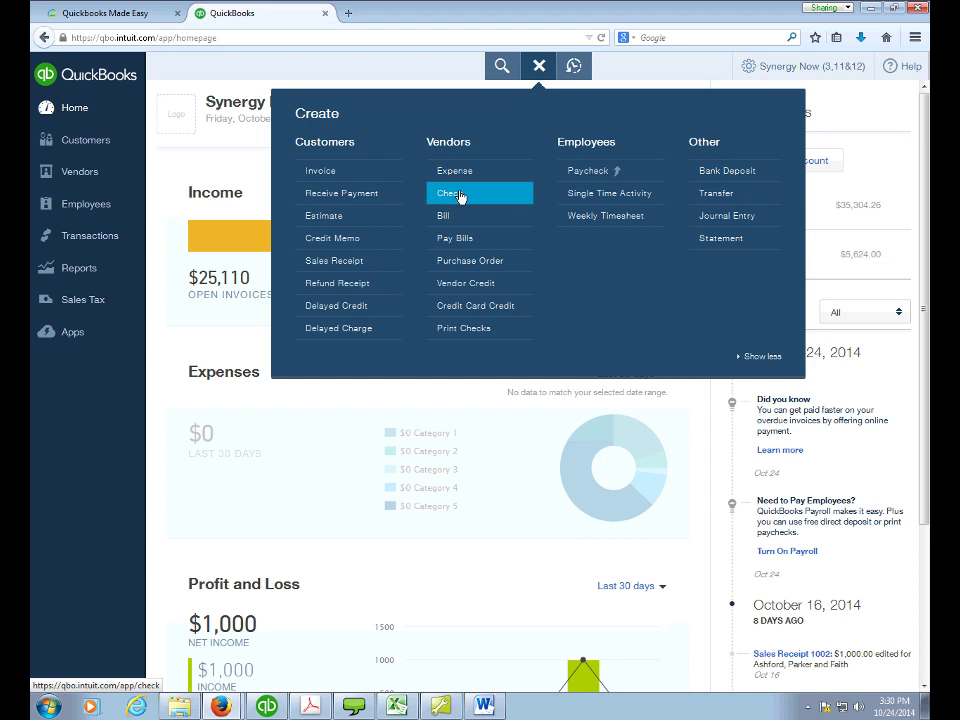
left_click(460, 197)
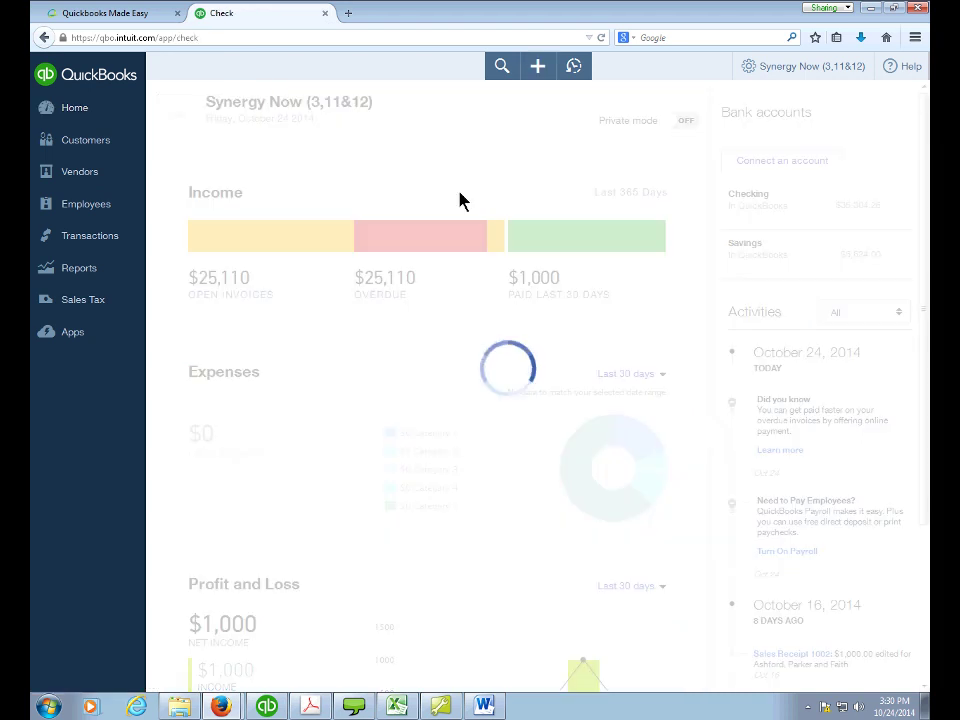
left_click(815, 364)
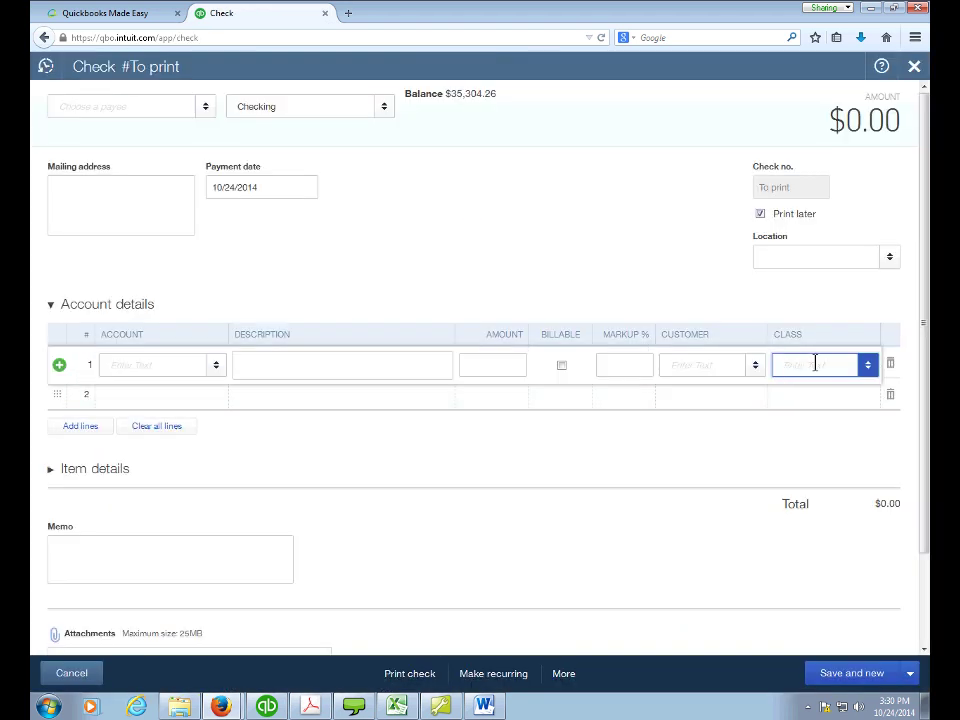
left_click(757, 366)
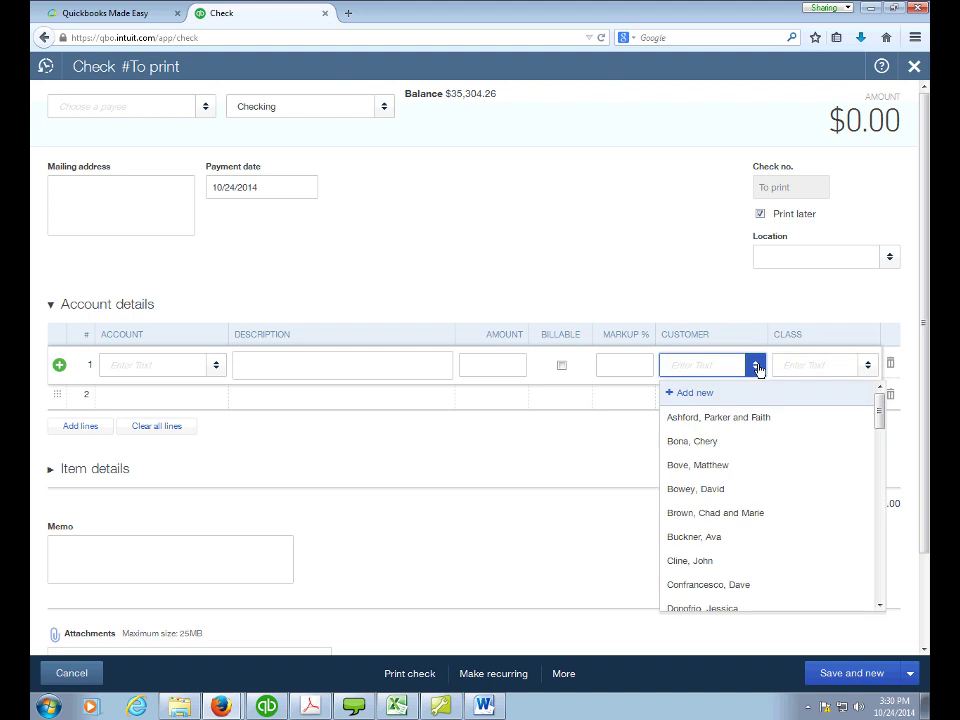
left_click(757, 366)
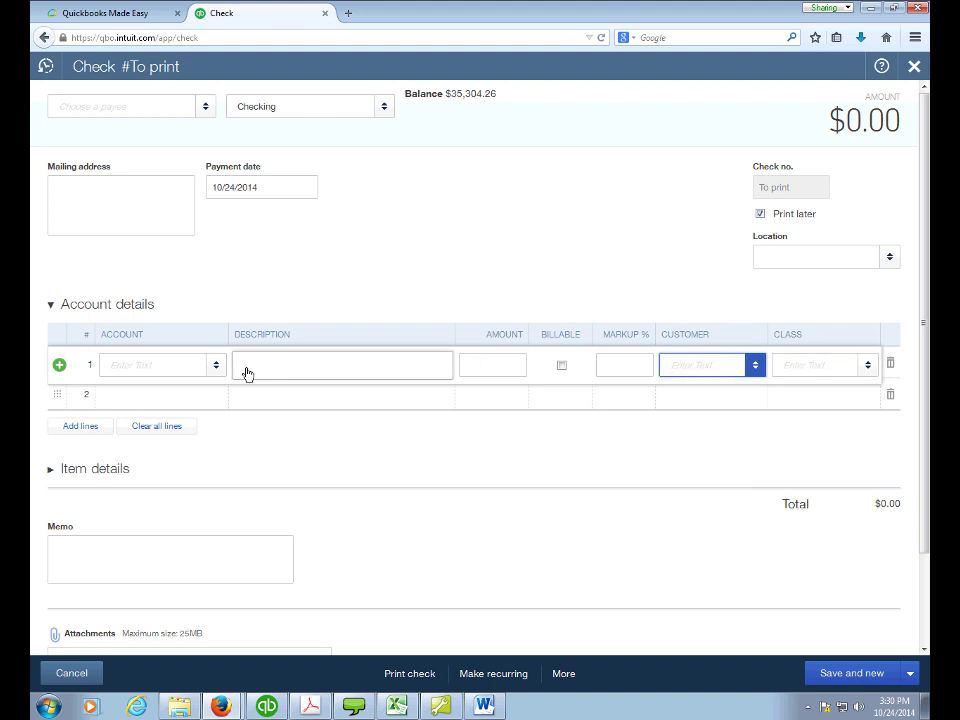
left_click(215, 368)
left_click(216, 366)
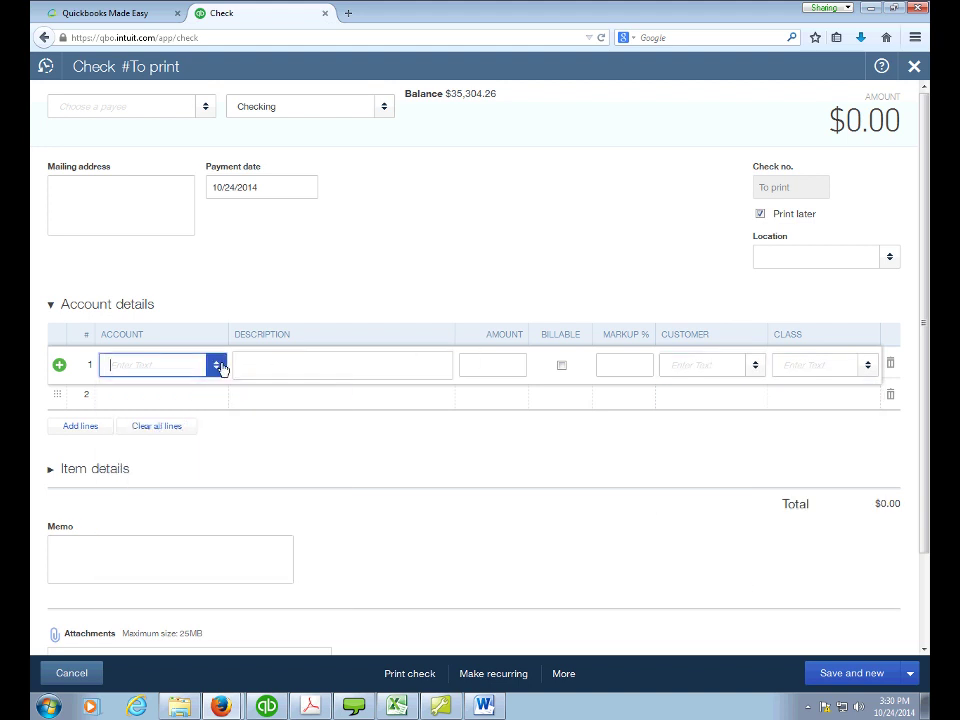
left_click(44, 38)
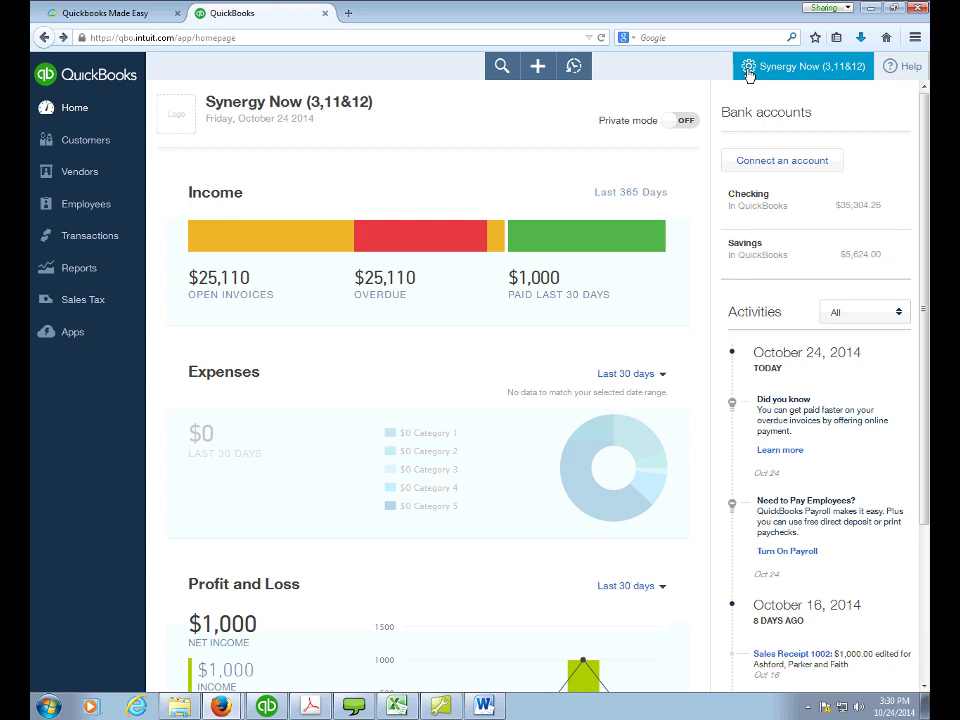
Show Synergy Now's Classes list through the gear menu's All Lists page
left_click(748, 72)
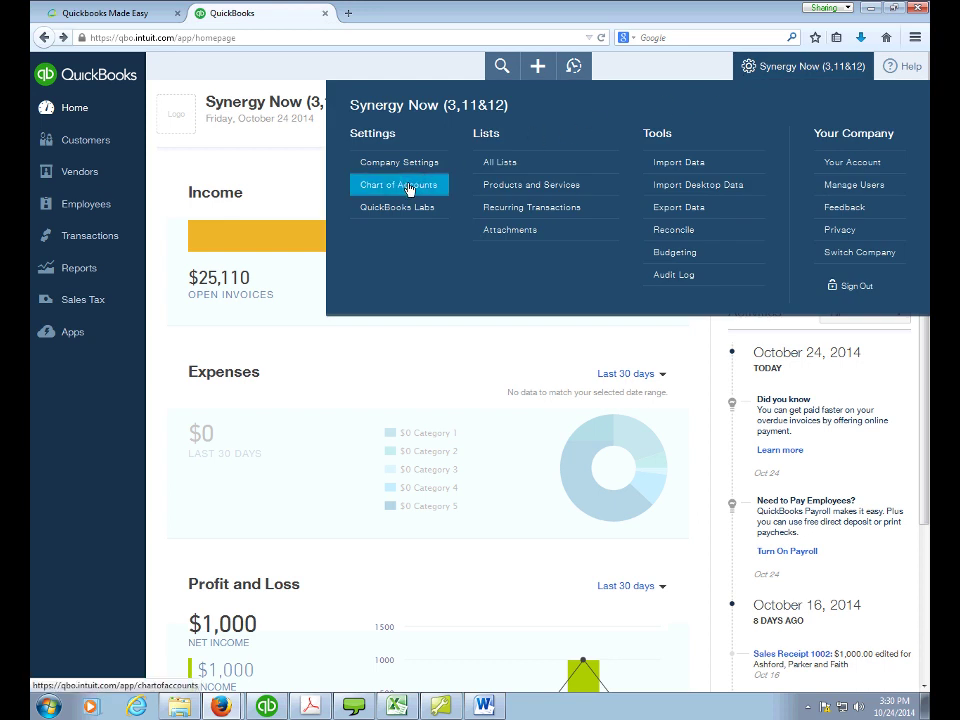
left_click(487, 165)
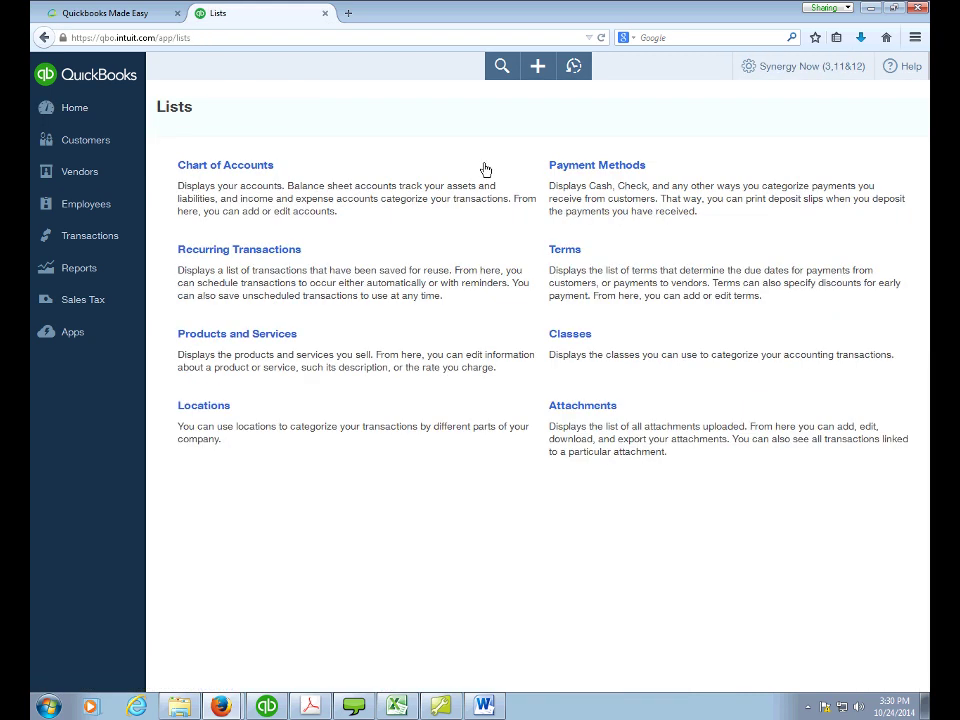
left_click(569, 335)
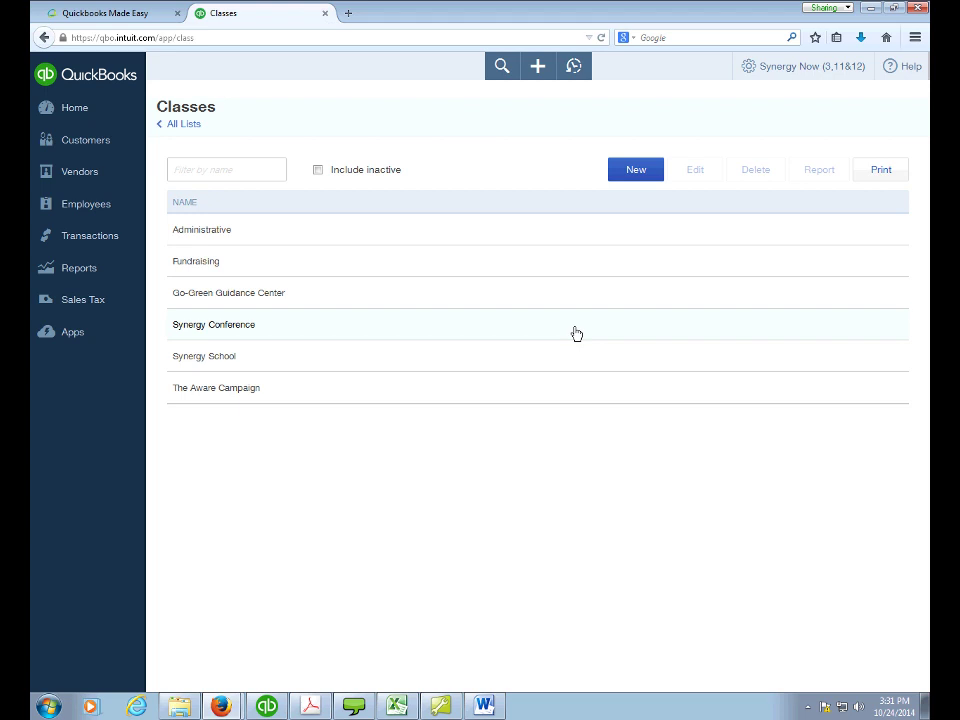
left_click(268, 706)
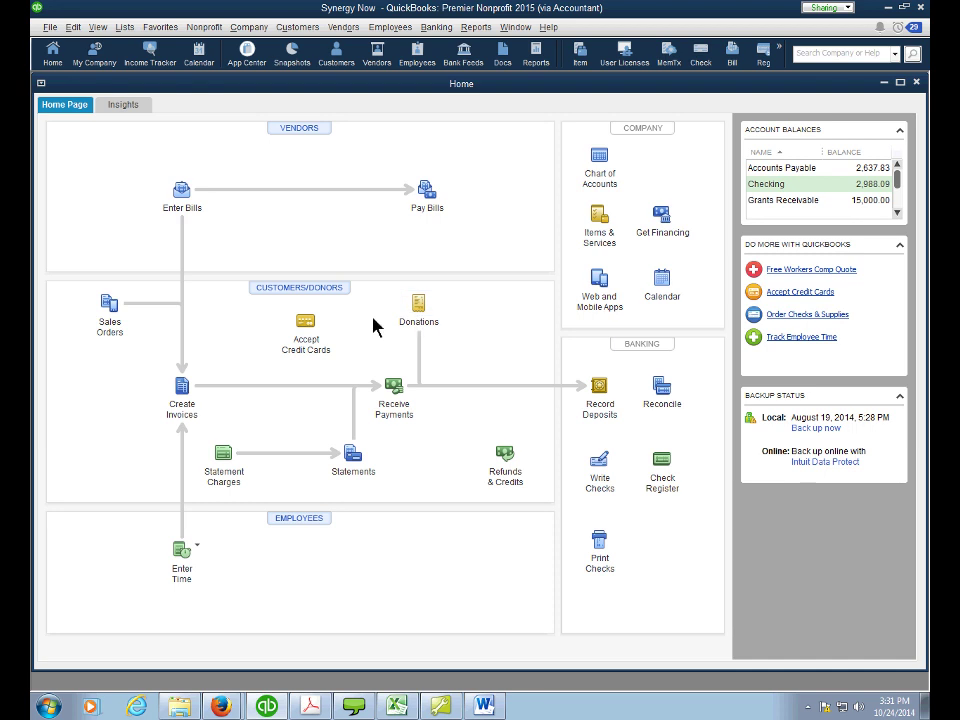
Open blank sales receipt number 34, keeping the Custom Sales Receipt template
left_click(419, 316)
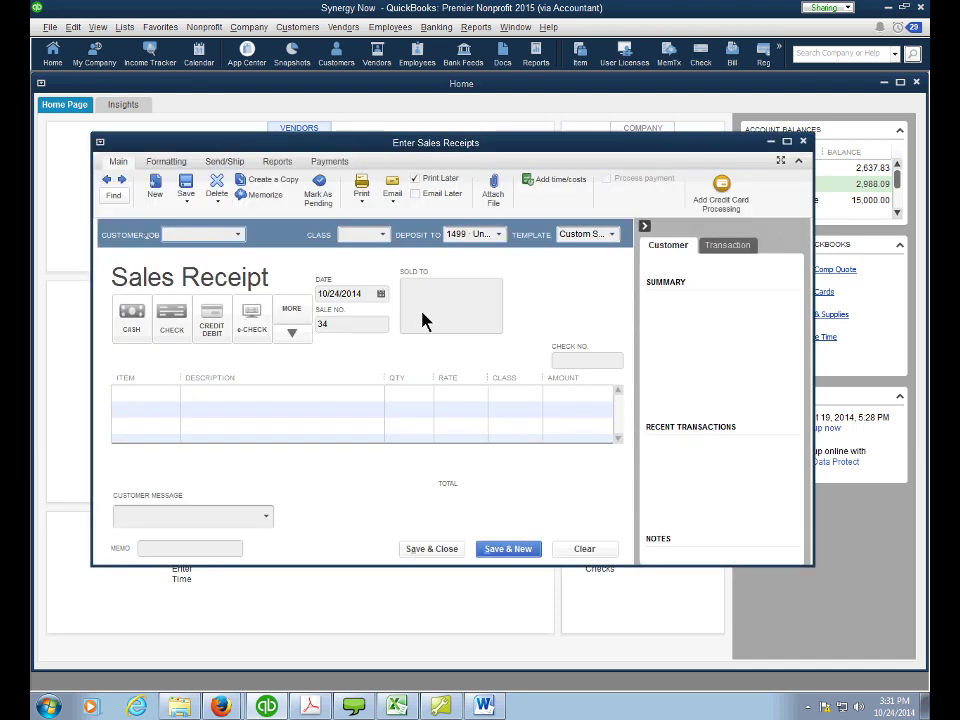
left_click(612, 234)
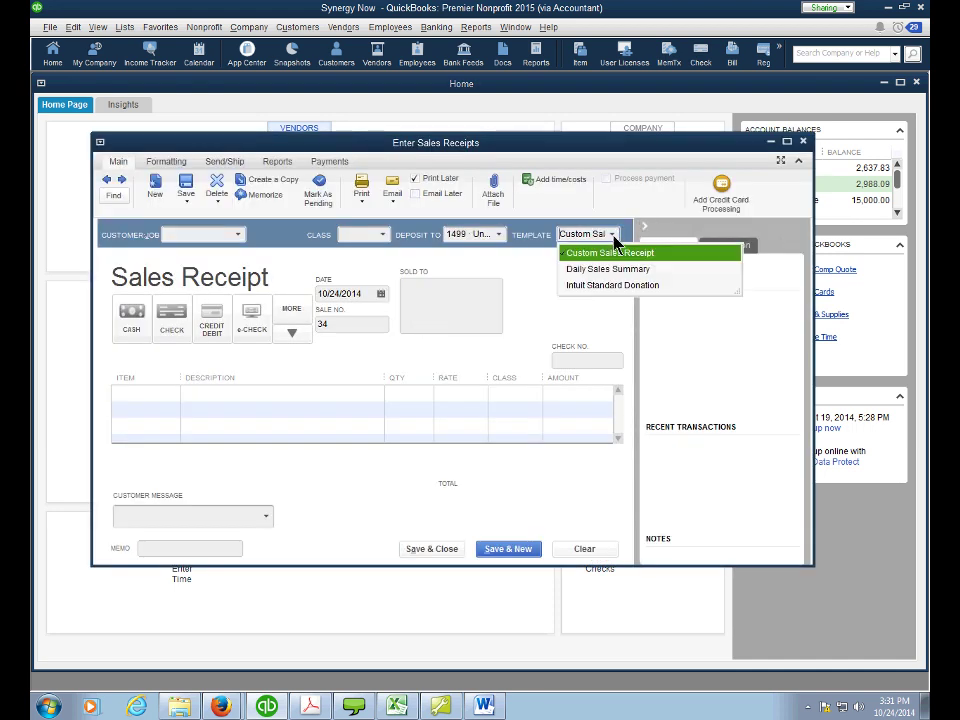
left_click(614, 238)
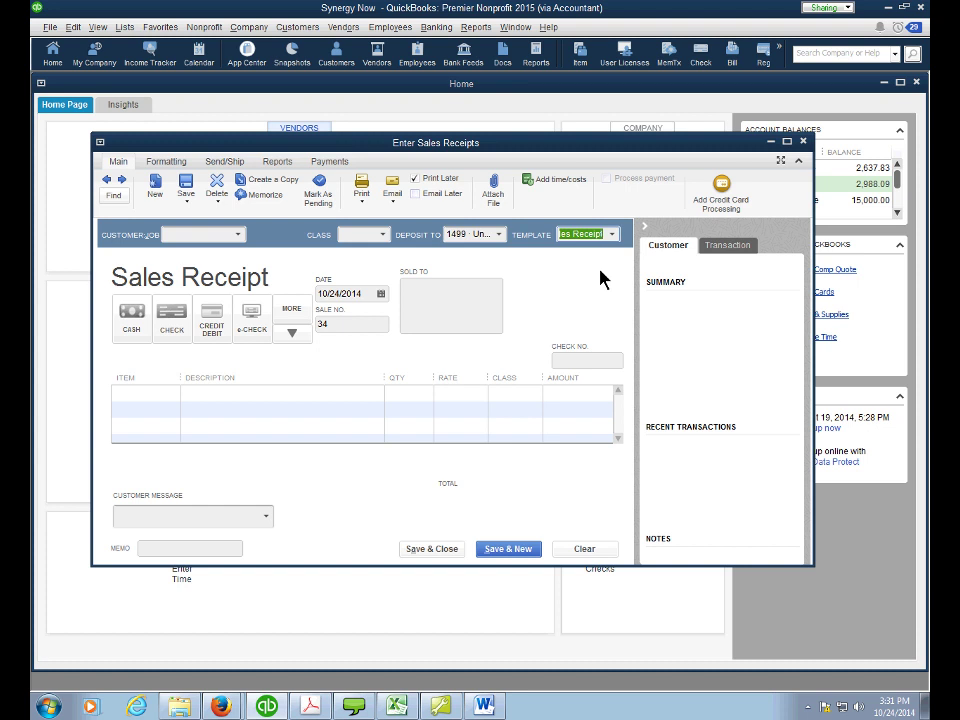
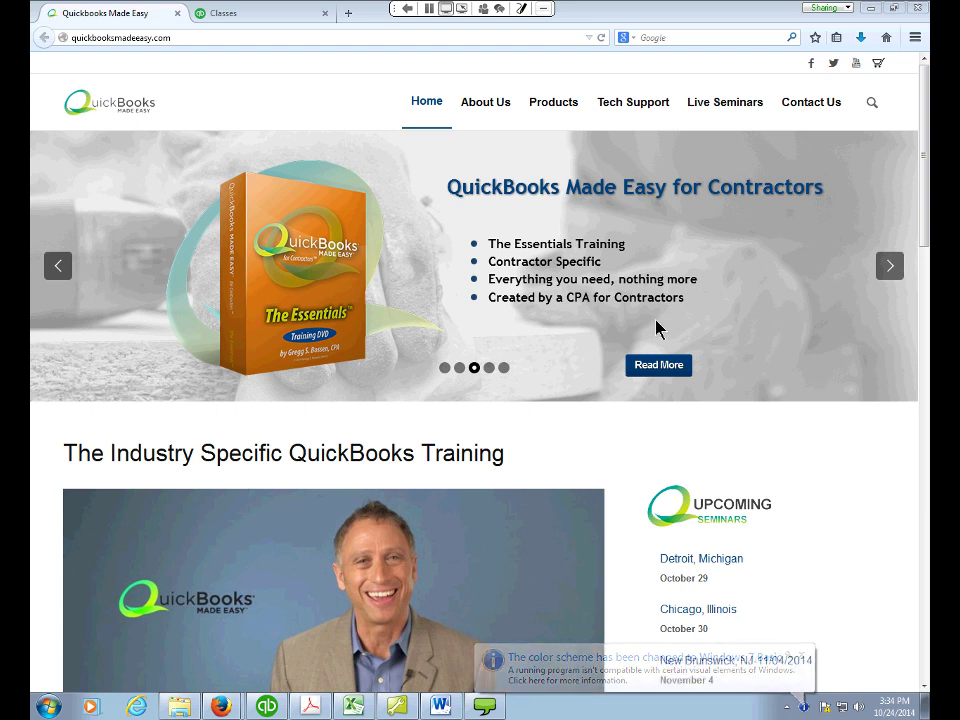
Switch to QuickBooks, glance at File > Utilities, and bring the Home page in front of the sales receipt
key("alt+Tab")
key("alt+Tab")
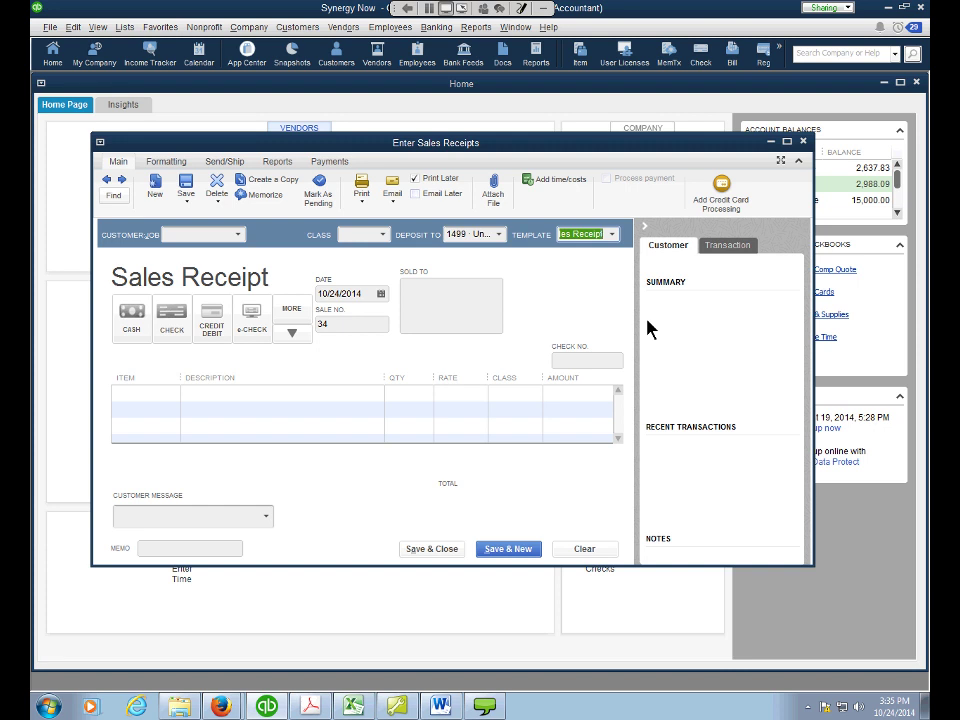
left_click(47, 29)
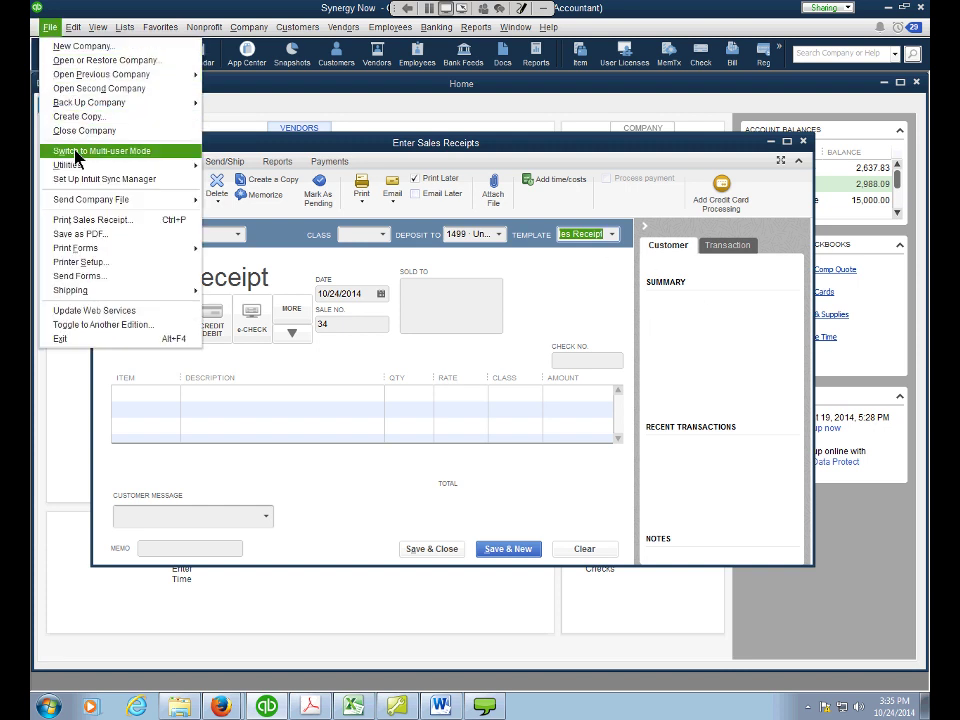
mouse_move(76, 167)
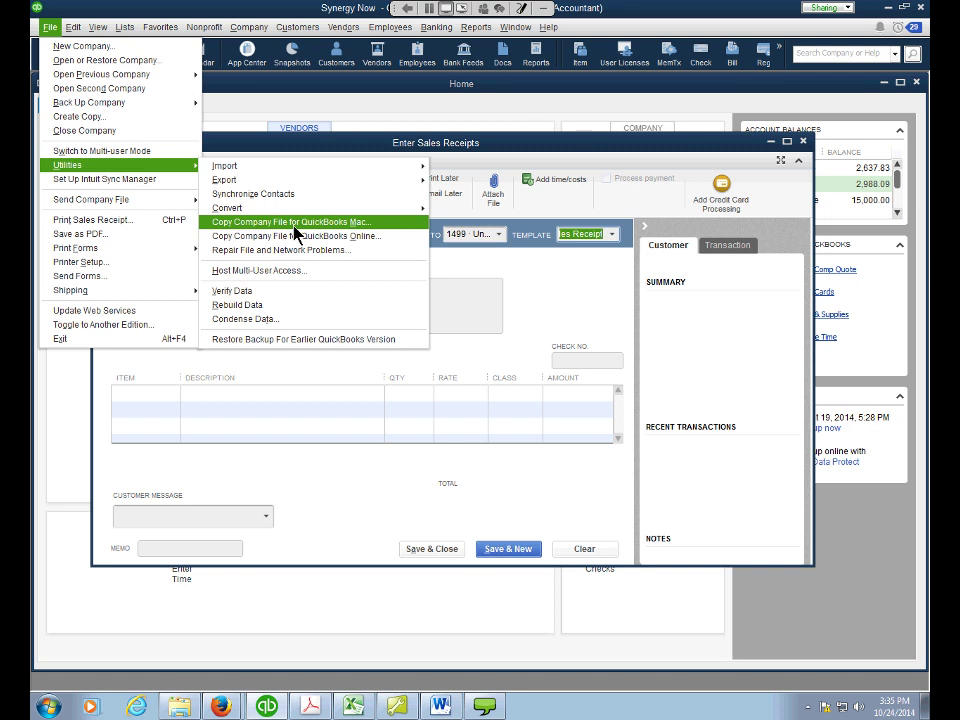
left_click(386, 101)
left_click(386, 106)
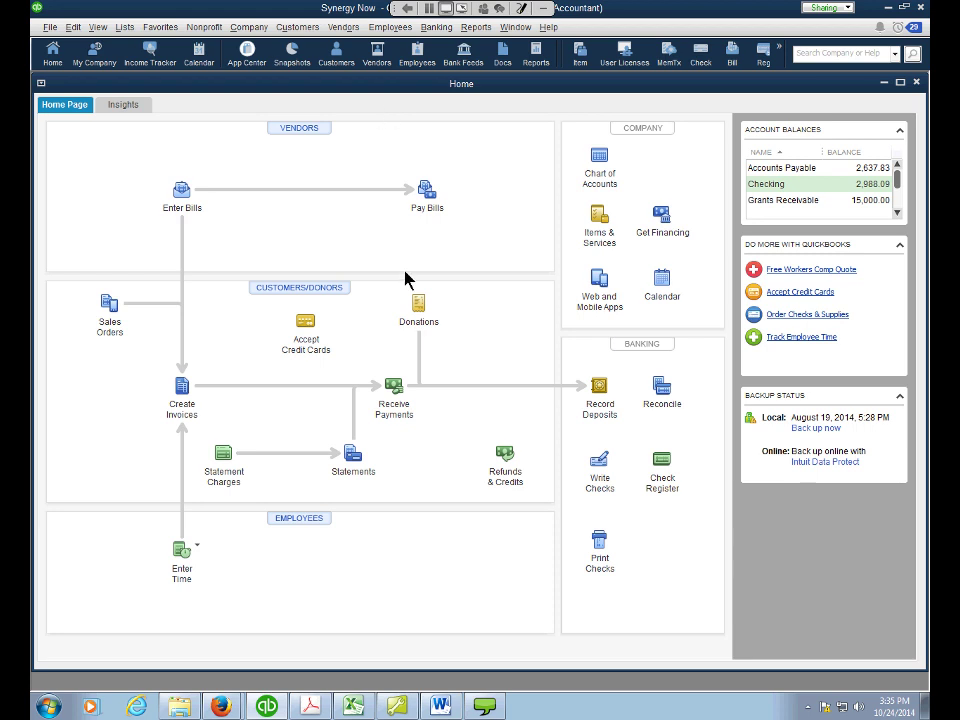
In Firefox, open the Nonprofits page from the Products menu of the QuickBooks Made Easy site
key("alt+Tab")
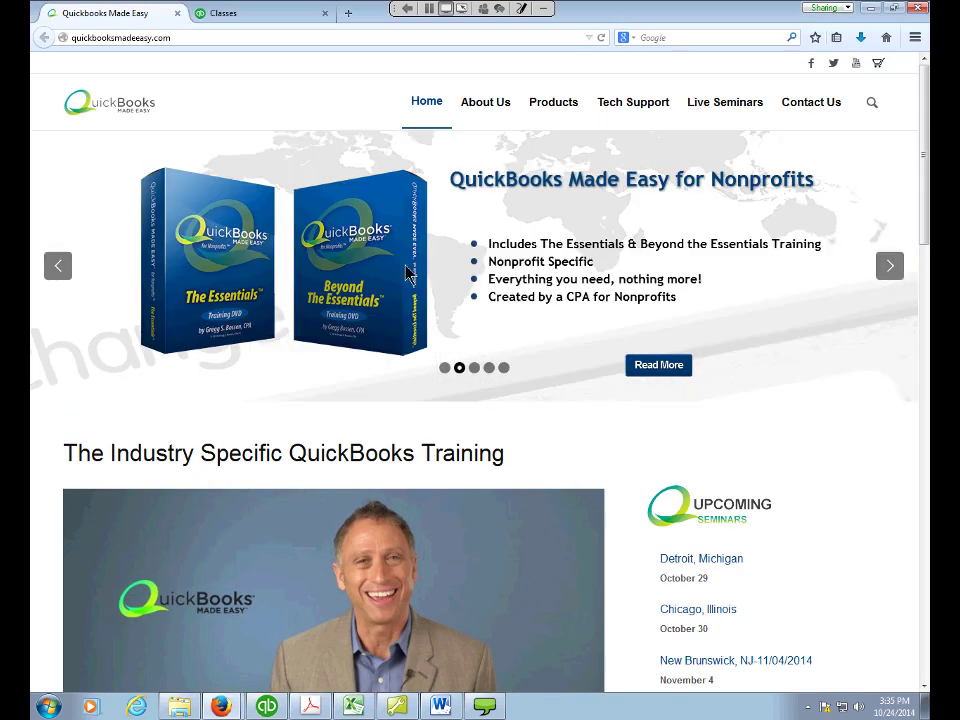
mouse_move(568, 113)
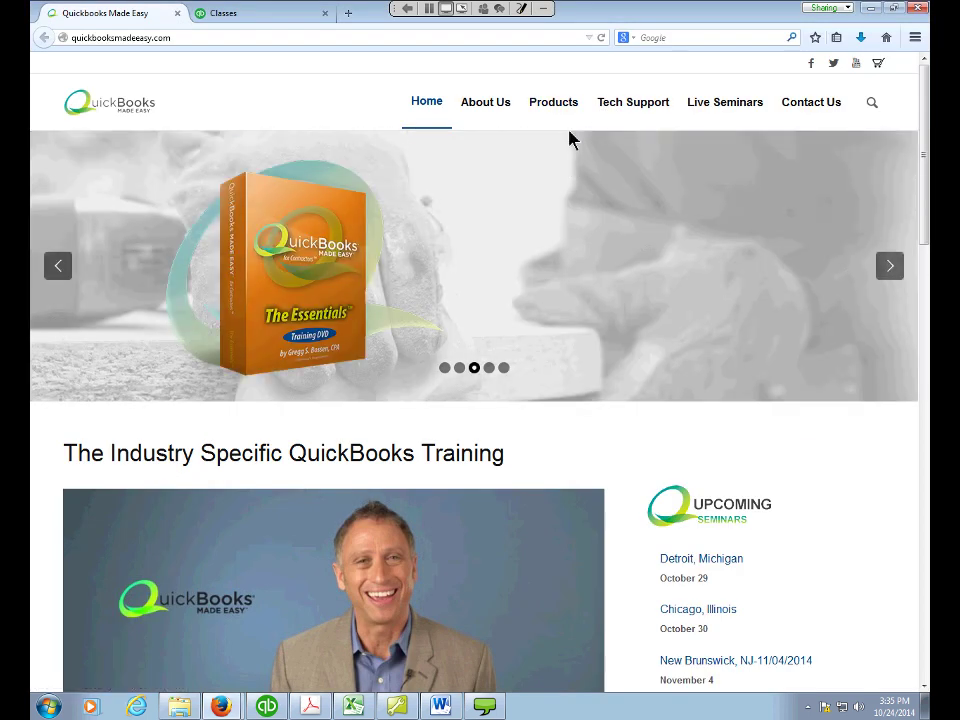
left_click(558, 165)
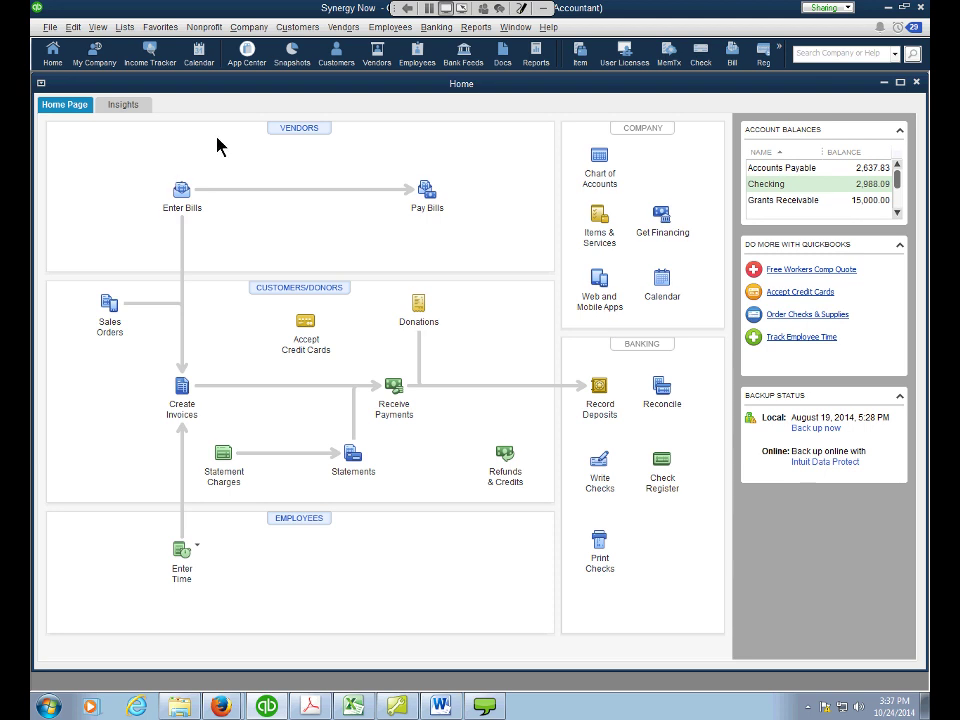
Run the Balance Sheet Standard report, scroll down to total liabilities and equity, and move it aside
left_click(464, 30)
mouse_move(512, 138)
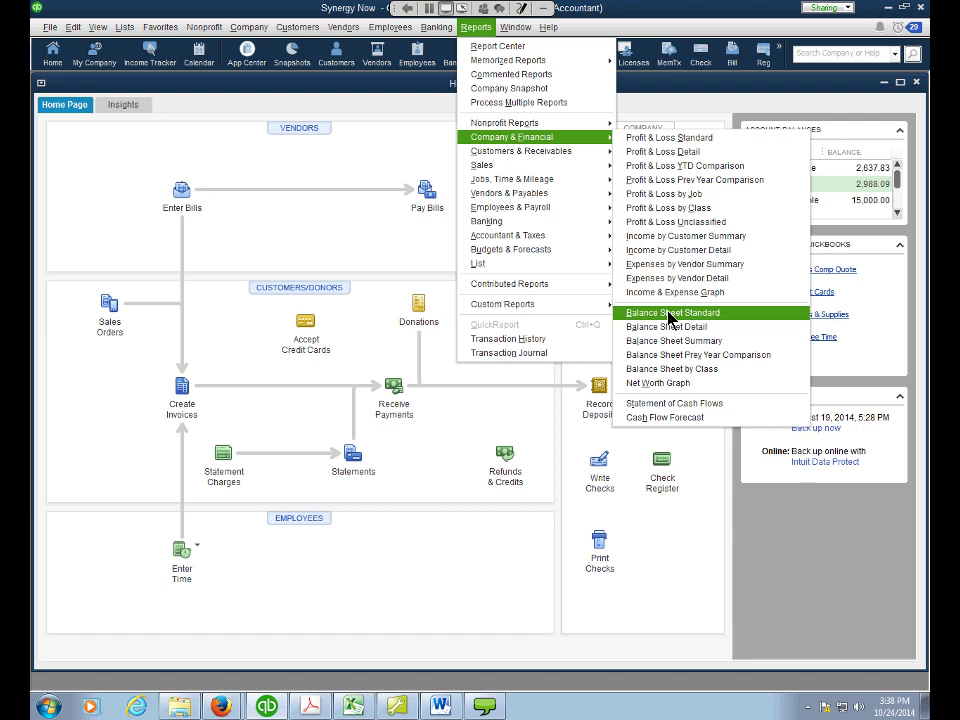
left_click(670, 315)
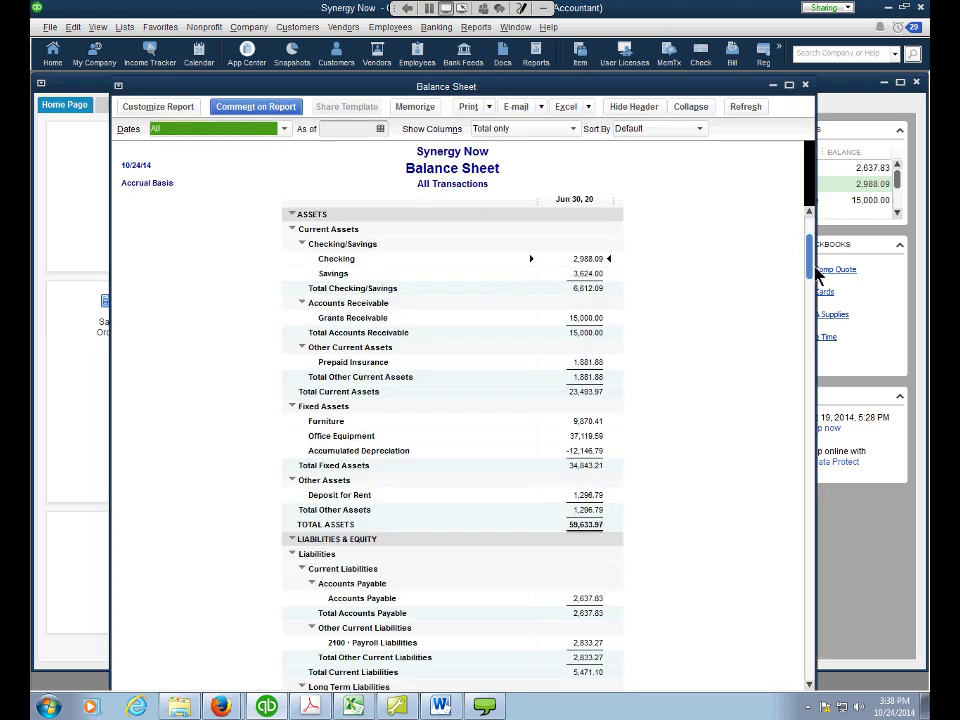
left_click_drag(814, 272, 821, 669)
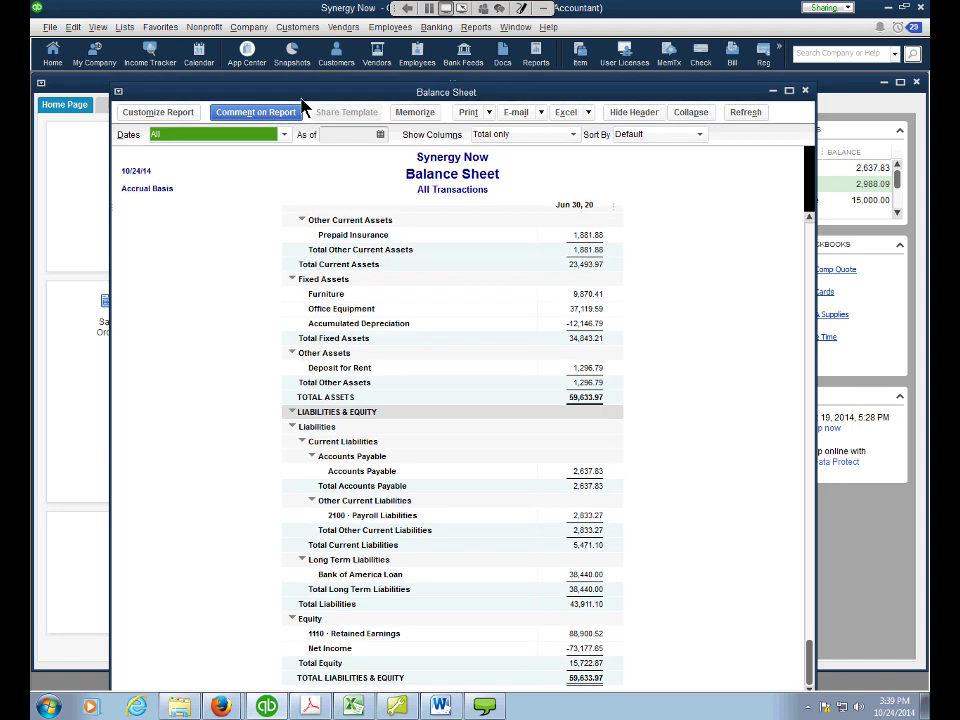
left_click_drag(302, 90, 363, 414)
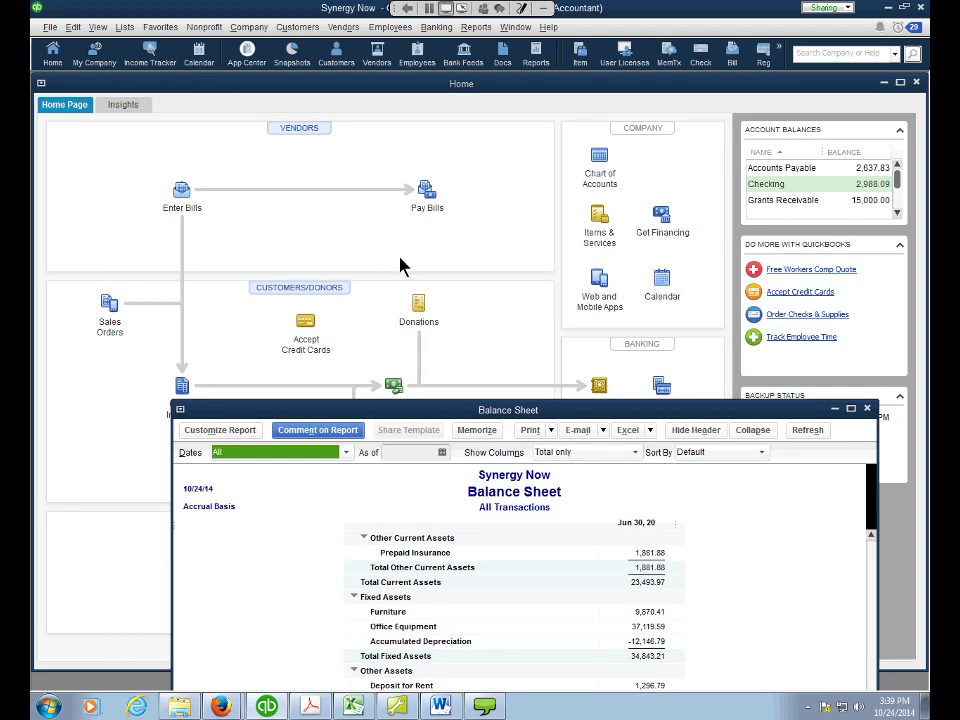
left_click(125, 30)
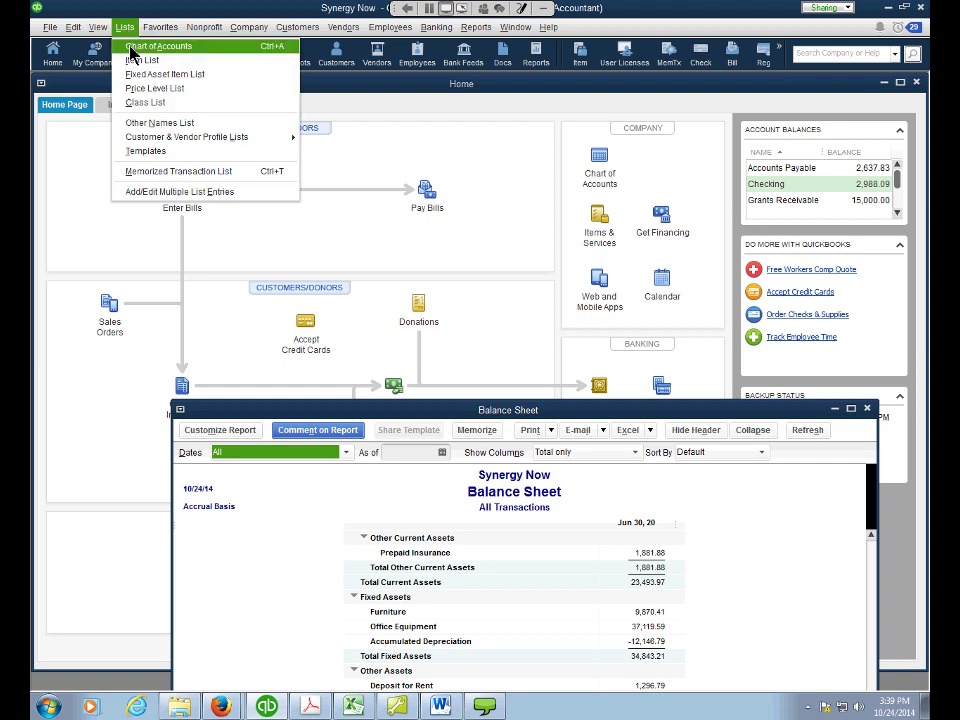
left_click(130, 45)
mouse_move(358, 150)
left_mouse_down()
mouse_move(358, 170)
mouse_move(354, 161)
left_mouse_up()
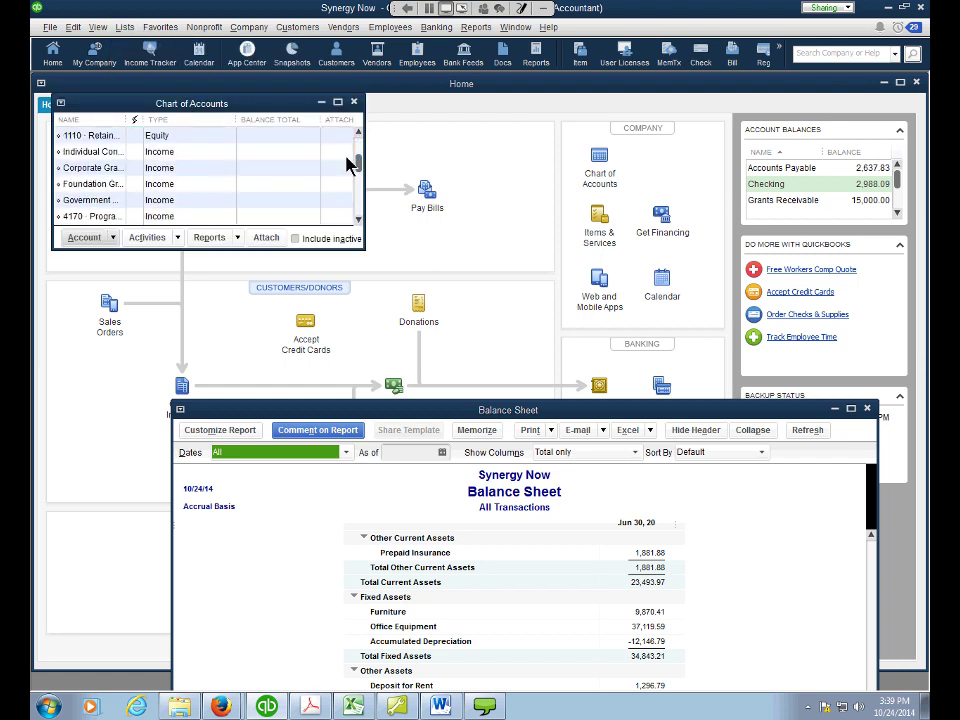
left_click_drag(128, 121, 205, 122)
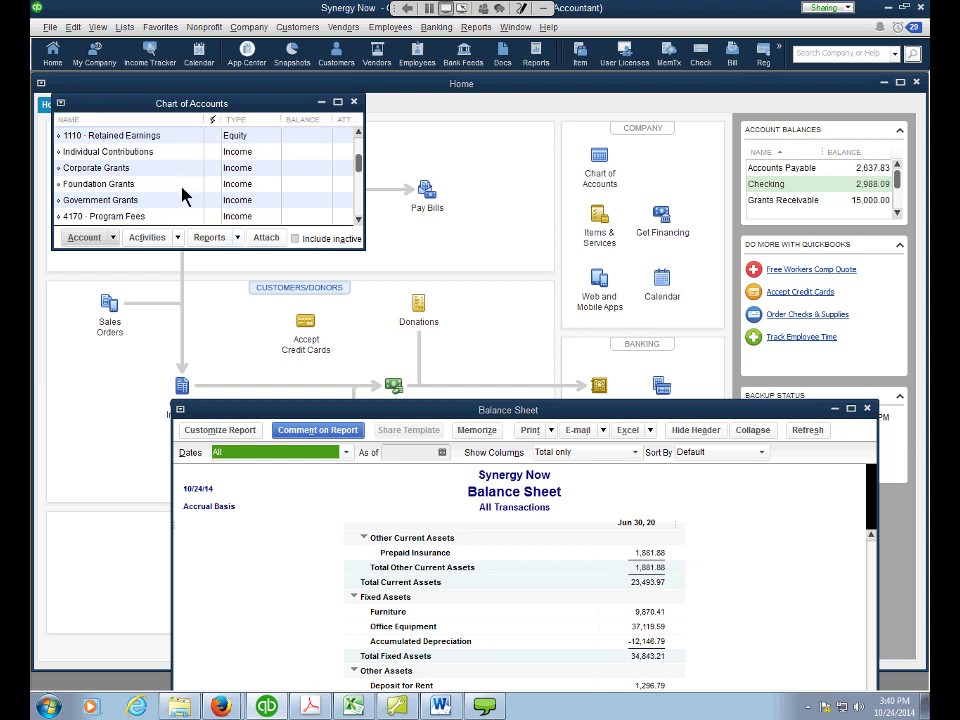
left_click(100, 158)
left_click(100, 168)
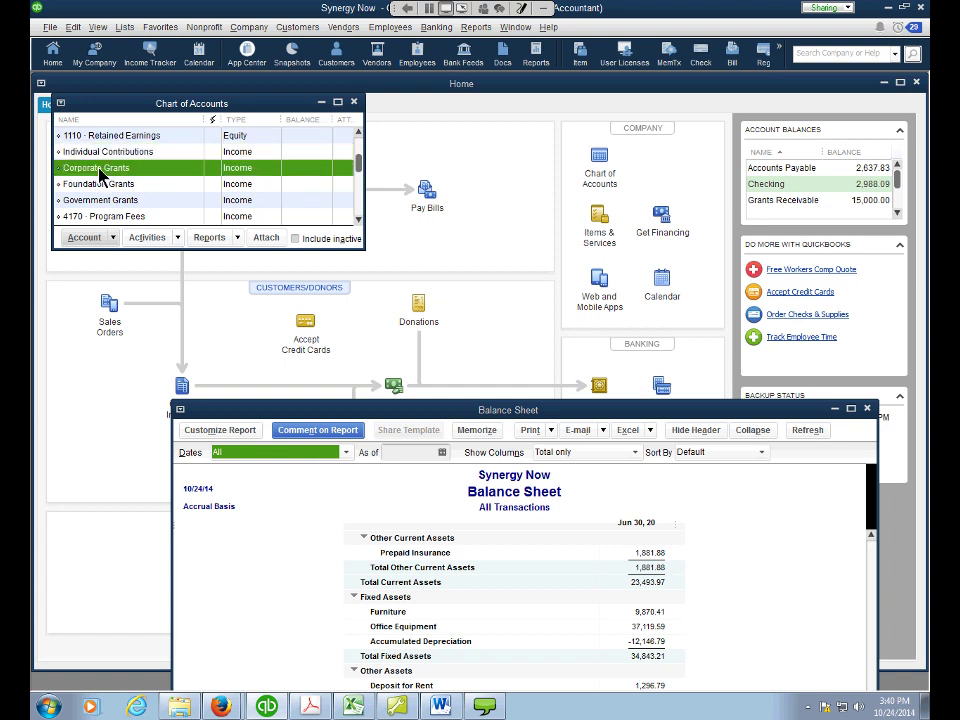
left_click(100, 185)
left_click(102, 203)
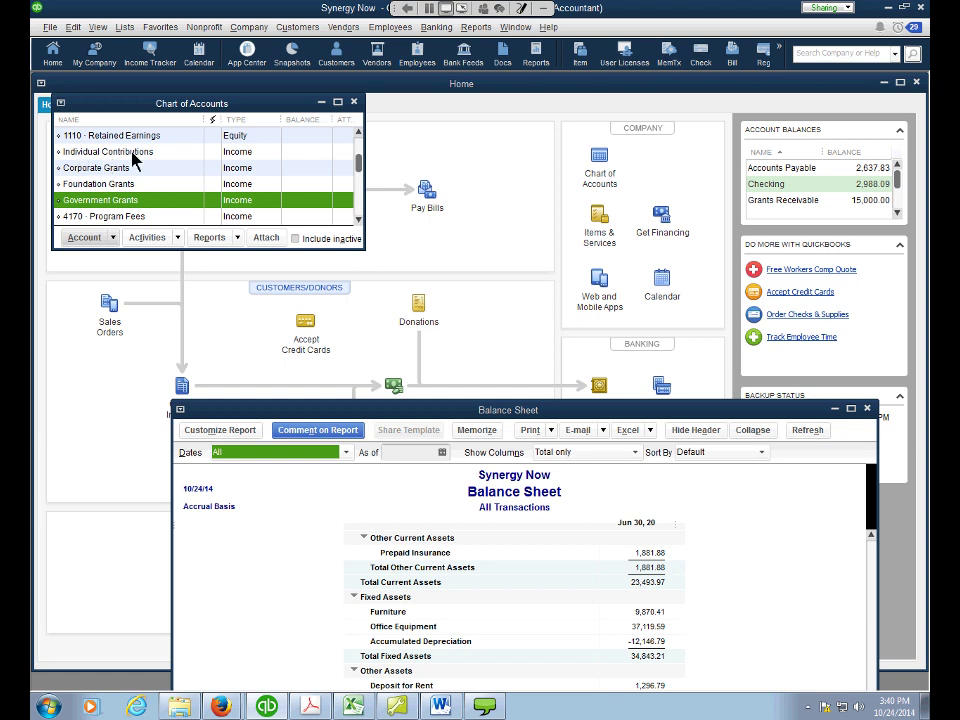
left_click(353, 102)
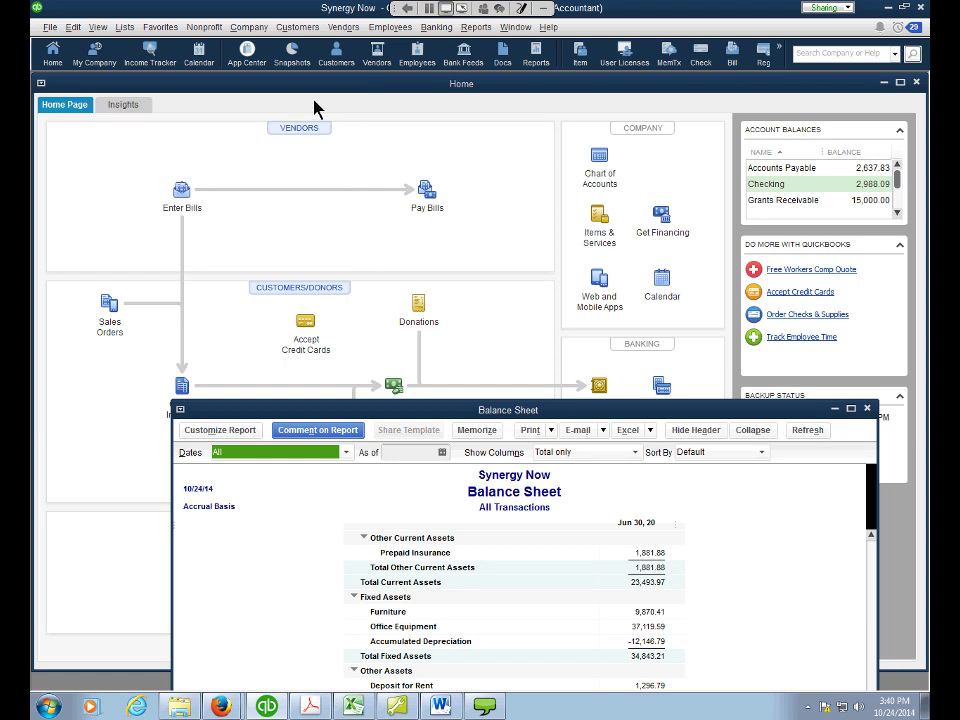
Open the Item List, reposition and enlarge it, and widen the Name column so names like Corporate Grants show fully
left_click(124, 27)
left_click(128, 61)
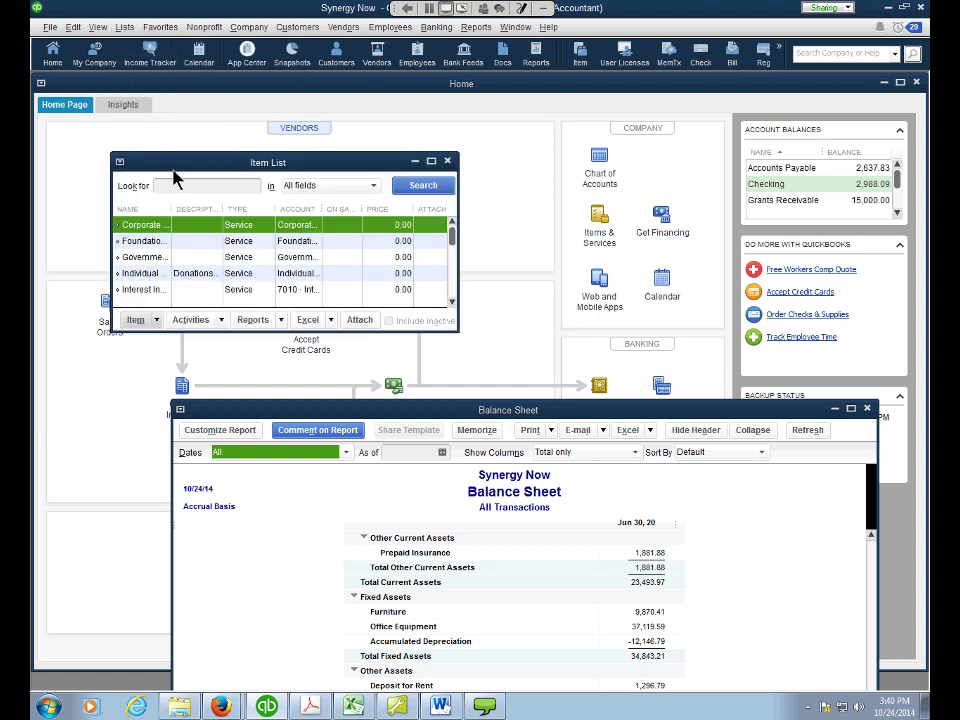
left_click_drag(171, 163, 158, 103)
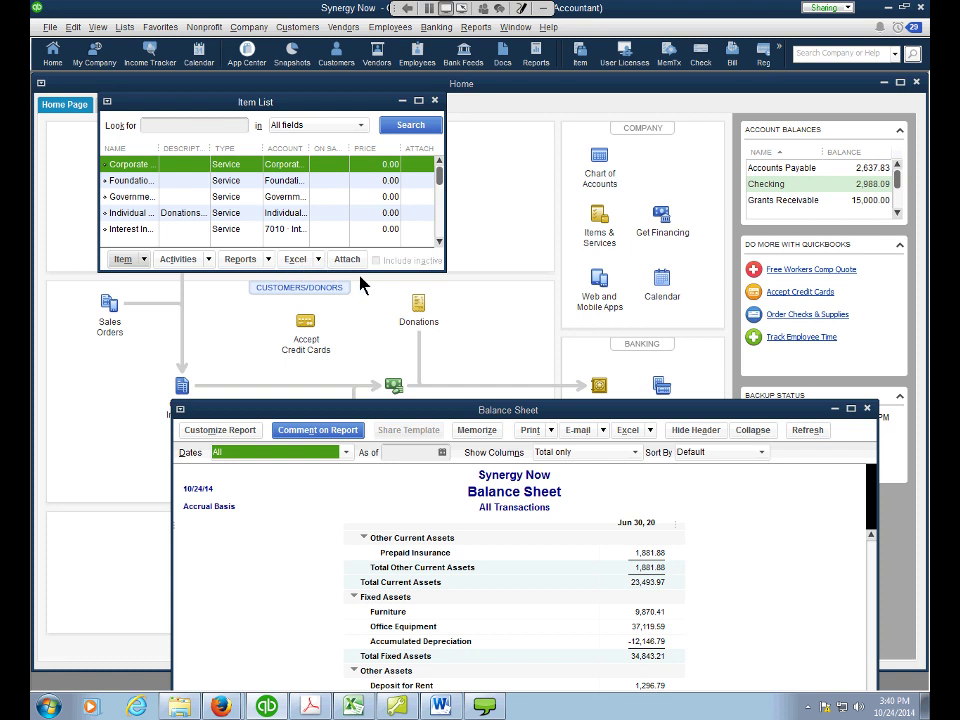
left_click_drag(393, 270, 392, 460)
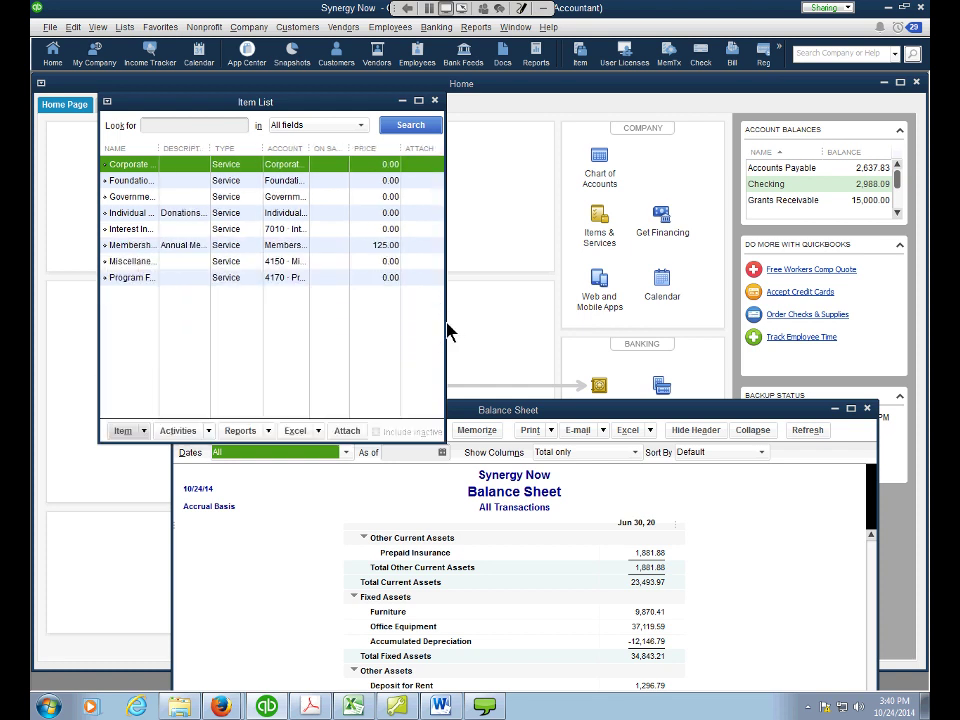
left_click_drag(447, 333, 570, 330)
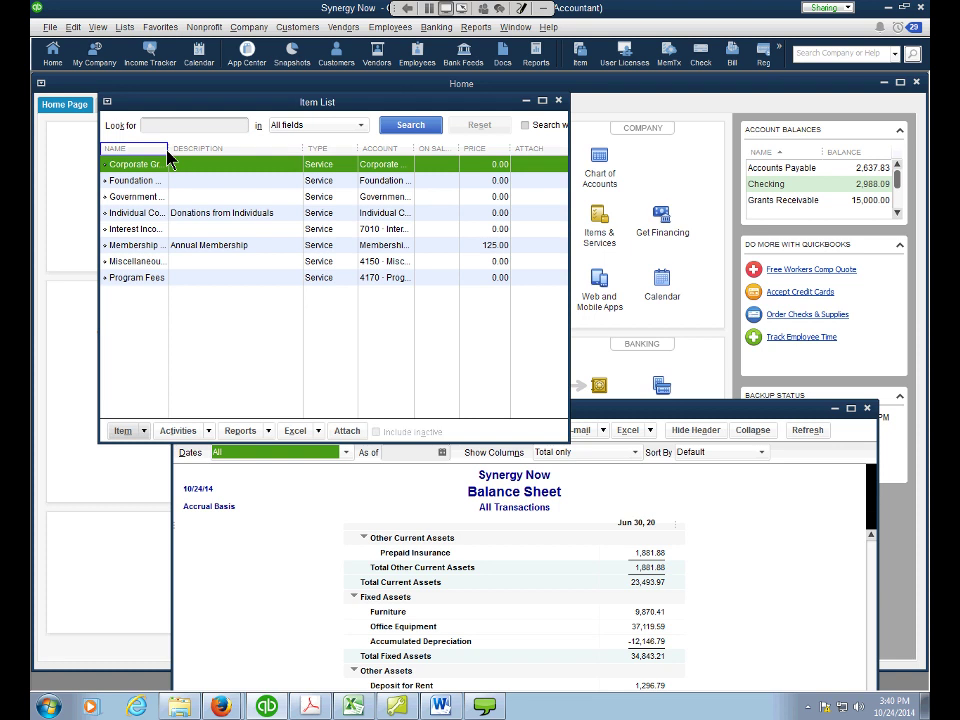
left_click_drag(169, 149, 233, 149)
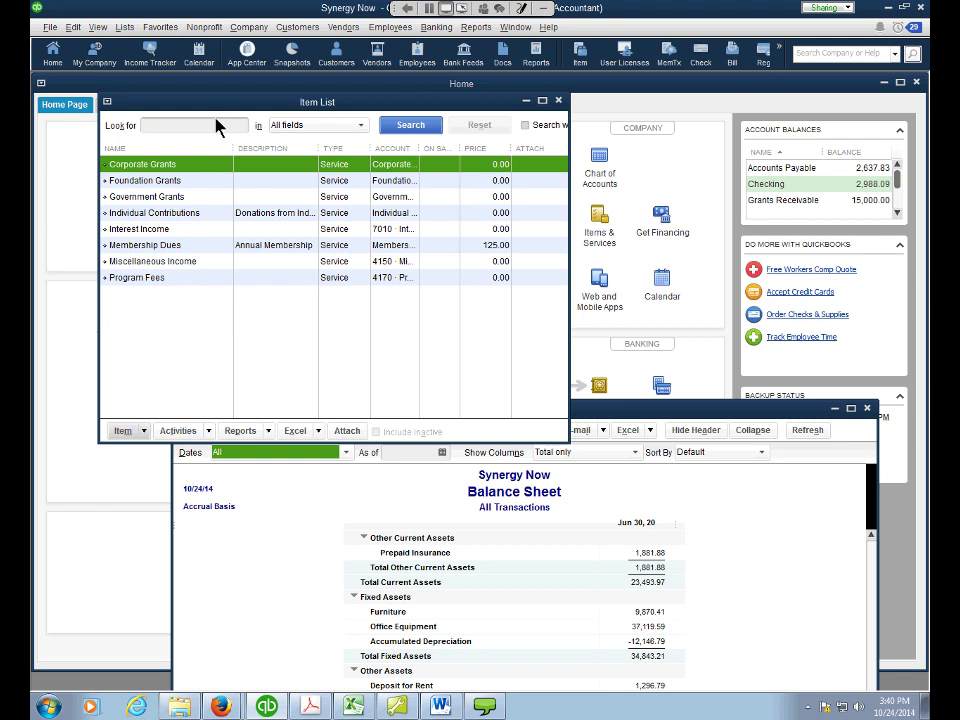
left_click_drag(215, 112, 152, 122)
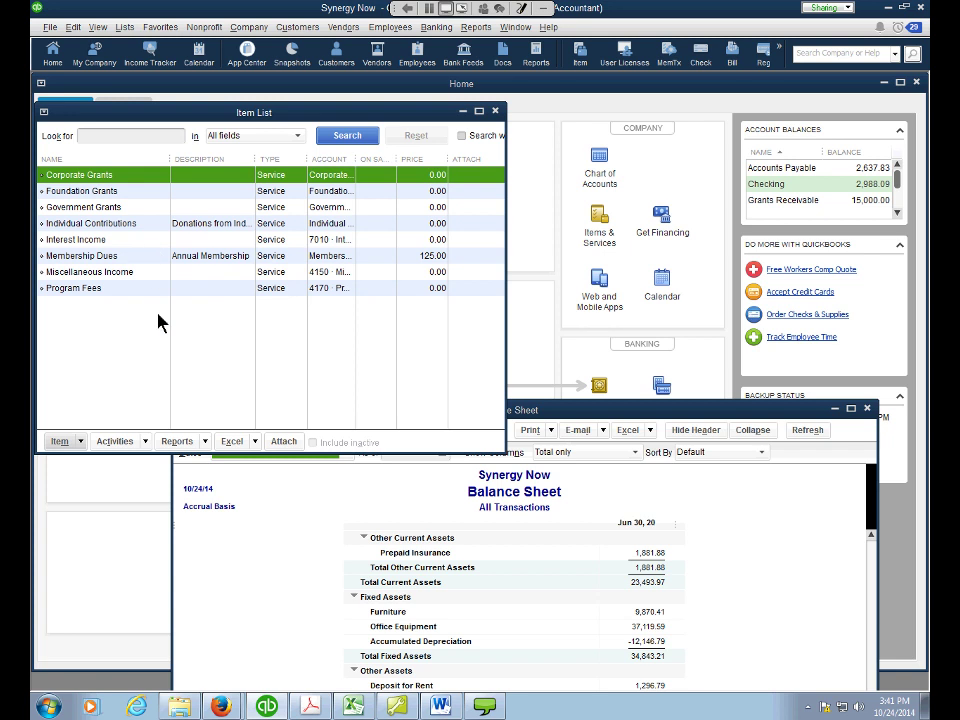
Open the donation sales receipt, check the first line's Item list, and close it unsaved
left_click(527, 249)
left_click(421, 310)
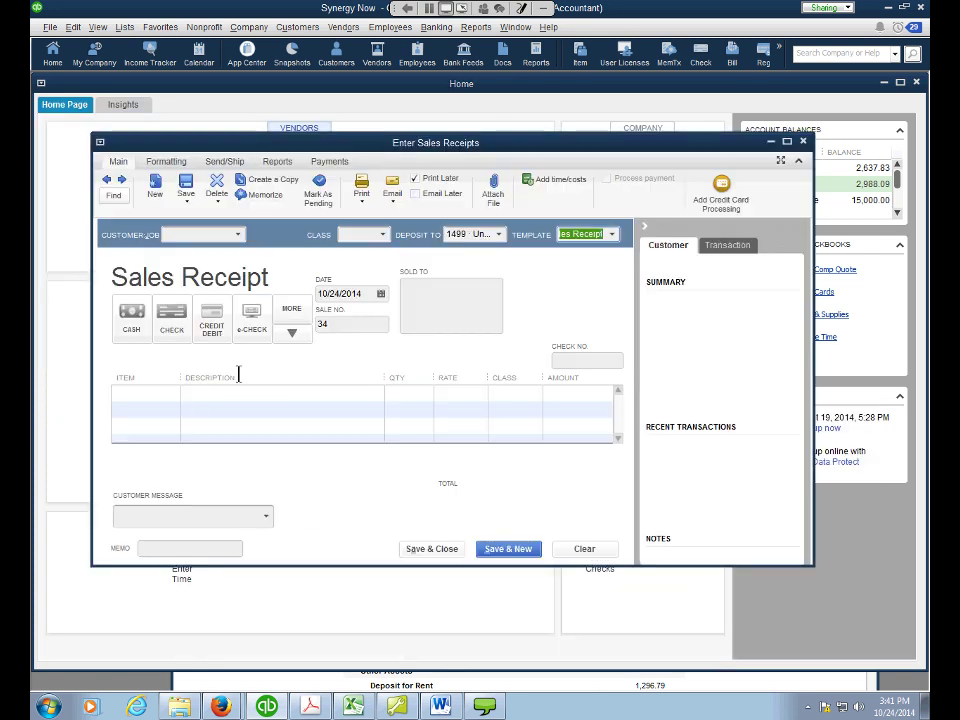
left_click(178, 394)
left_click(178, 394)
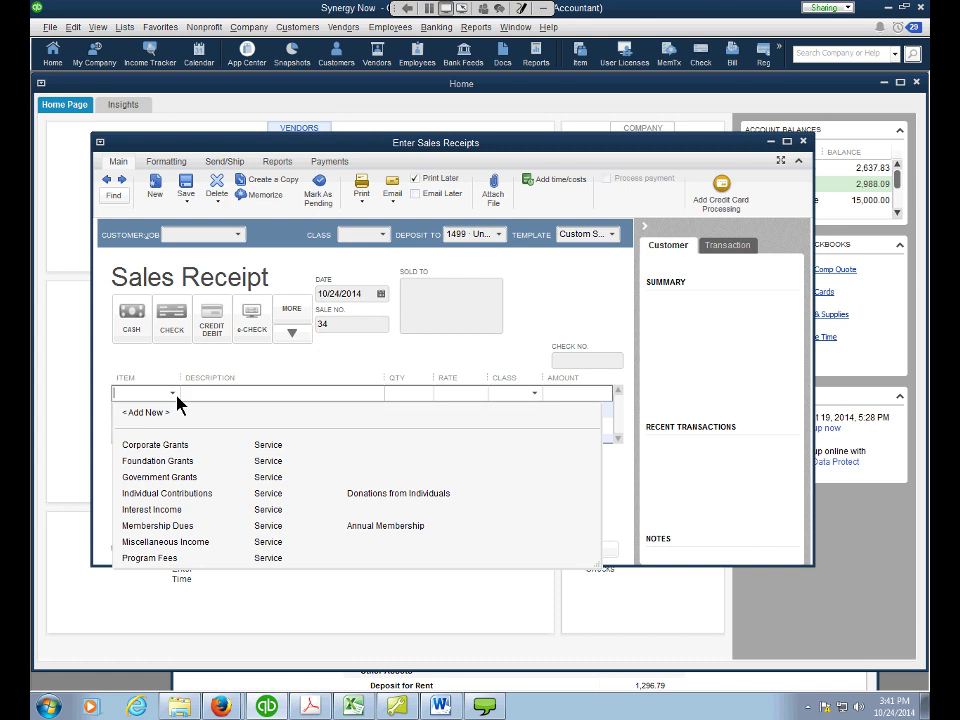
left_click(178, 400)
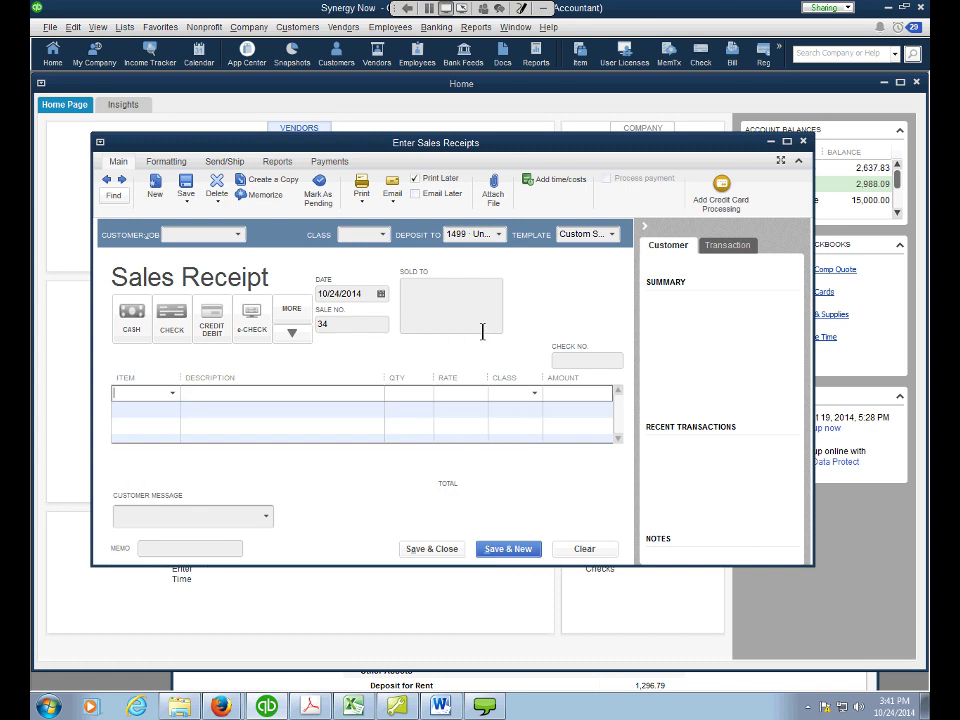
left_click(802, 141)
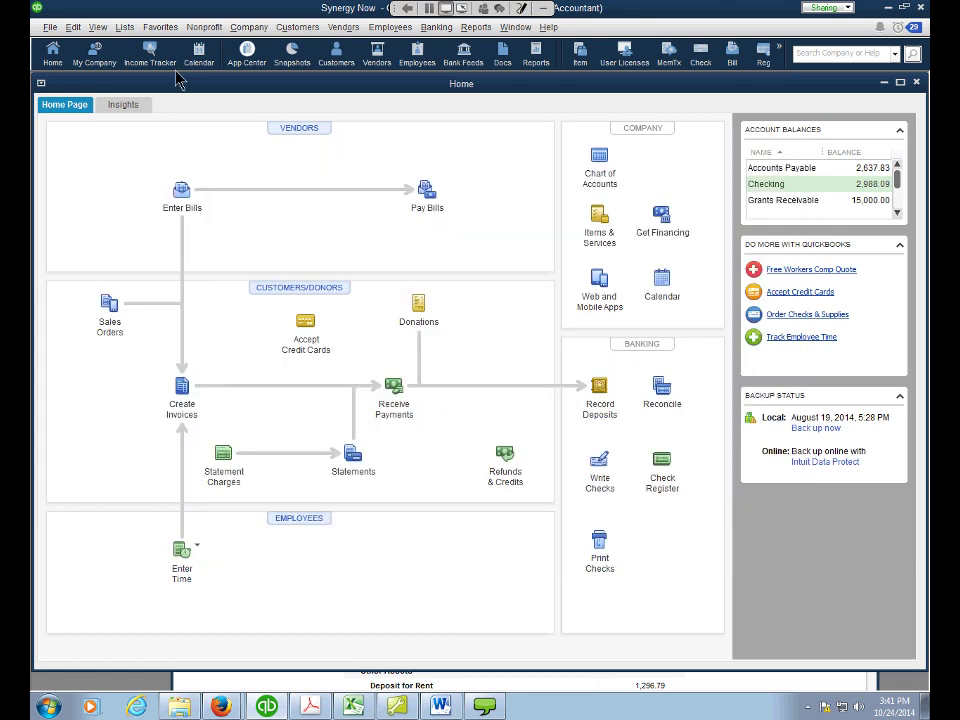
Open a widened Chart of Accounts, scroll the expense accounts, and select 6250 · Postage and Delivery
left_click(124, 27)
left_click(145, 43)
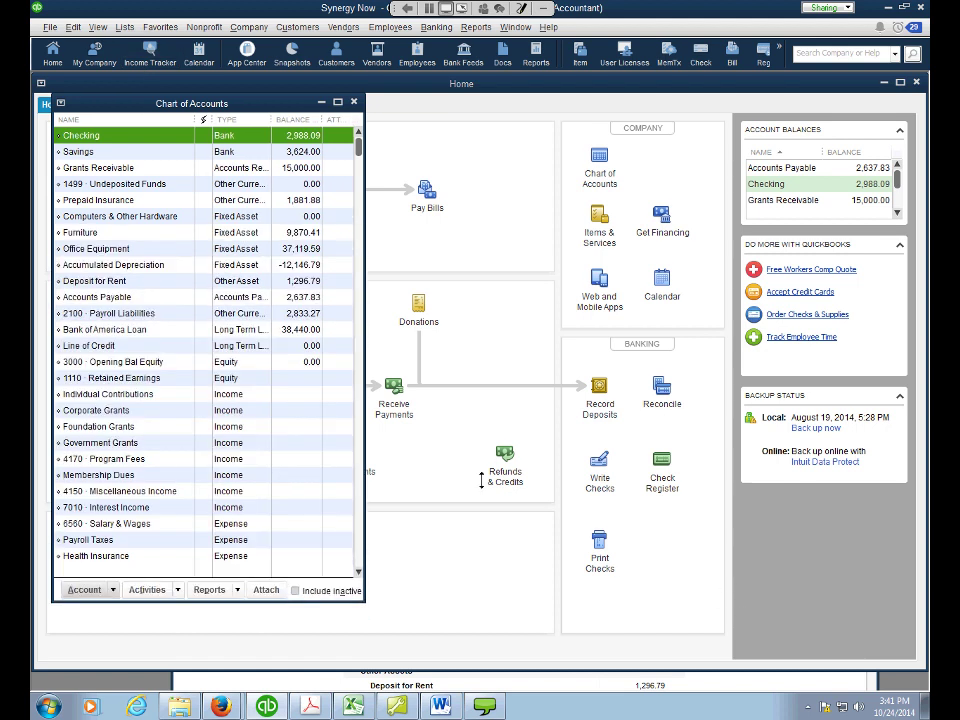
left_click_drag(365, 432, 731, 417)
left_click_drag(727, 140, 748, 345)
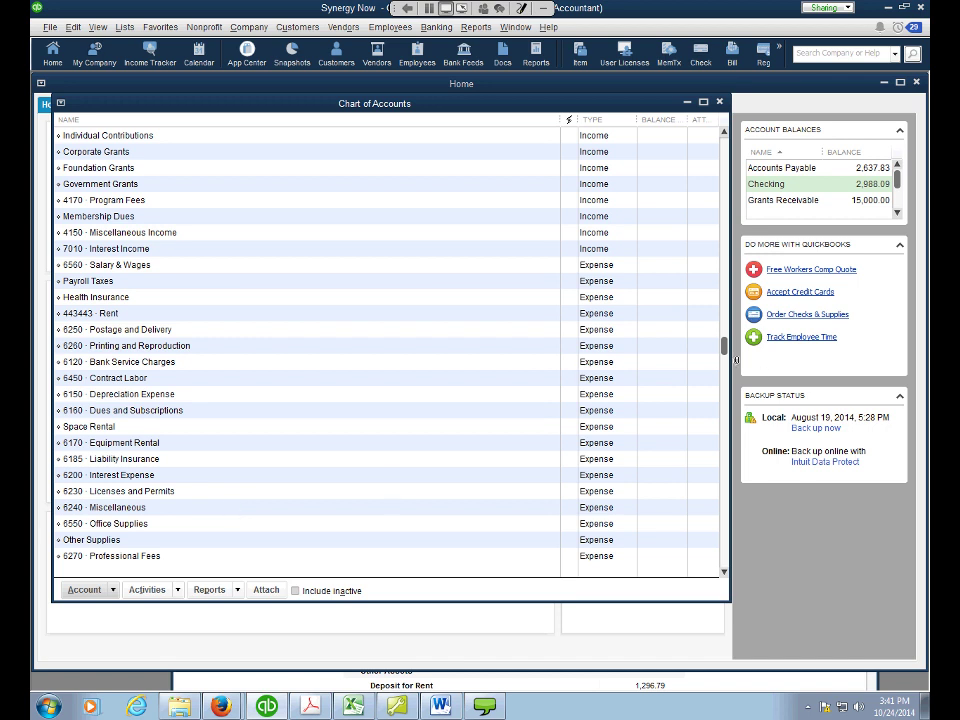
left_click_drag(726, 350, 724, 133)
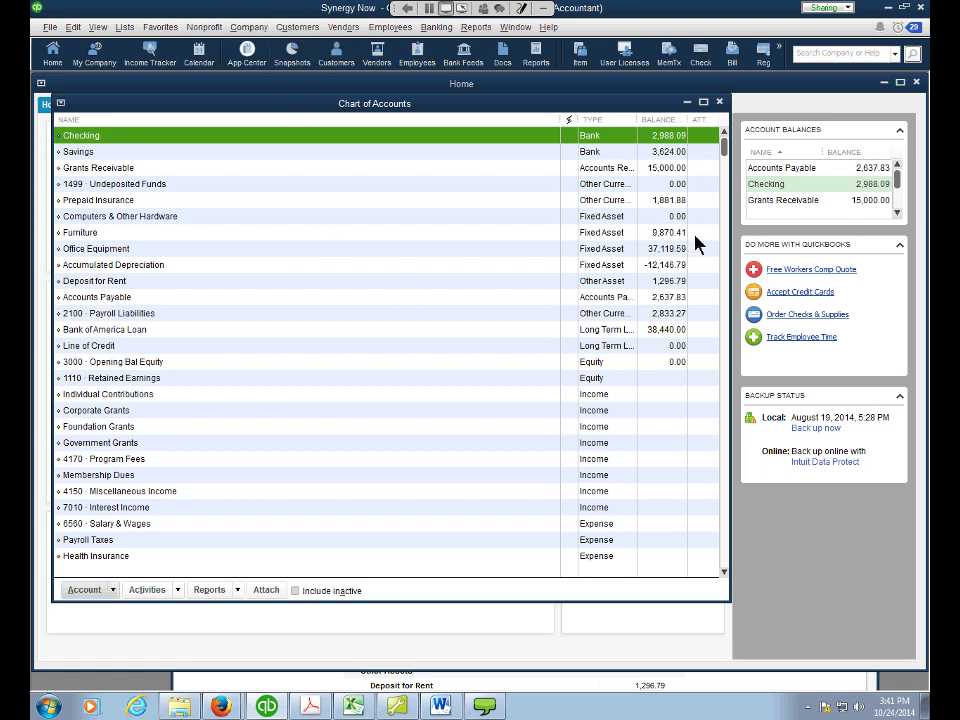
left_click_drag(726, 160, 726, 265)
left_click_drag(727, 295, 724, 322)
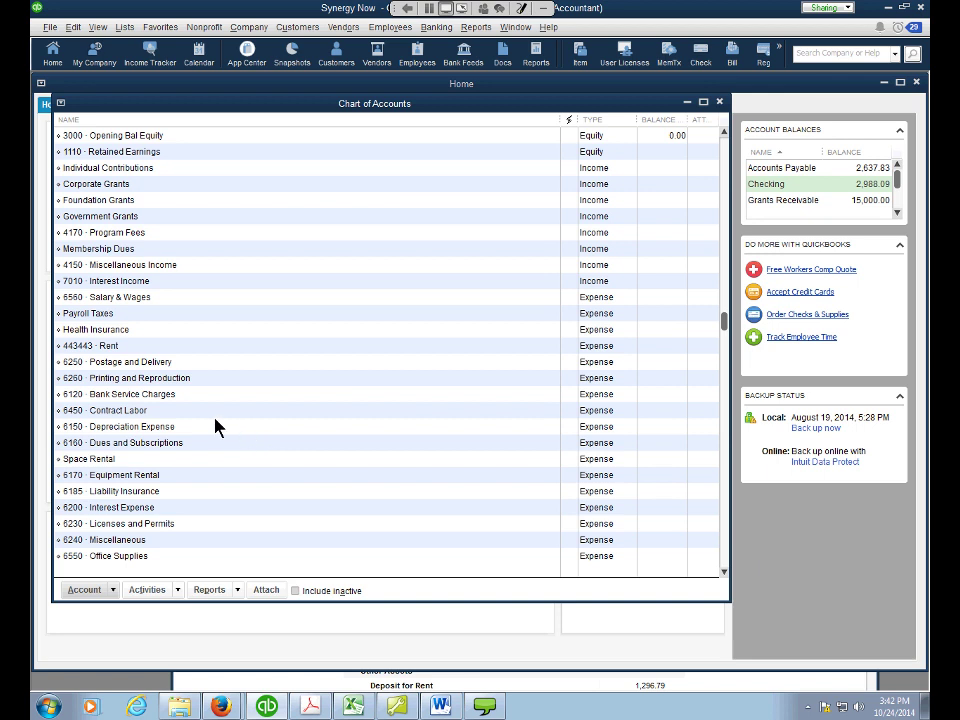
left_click(141, 362)
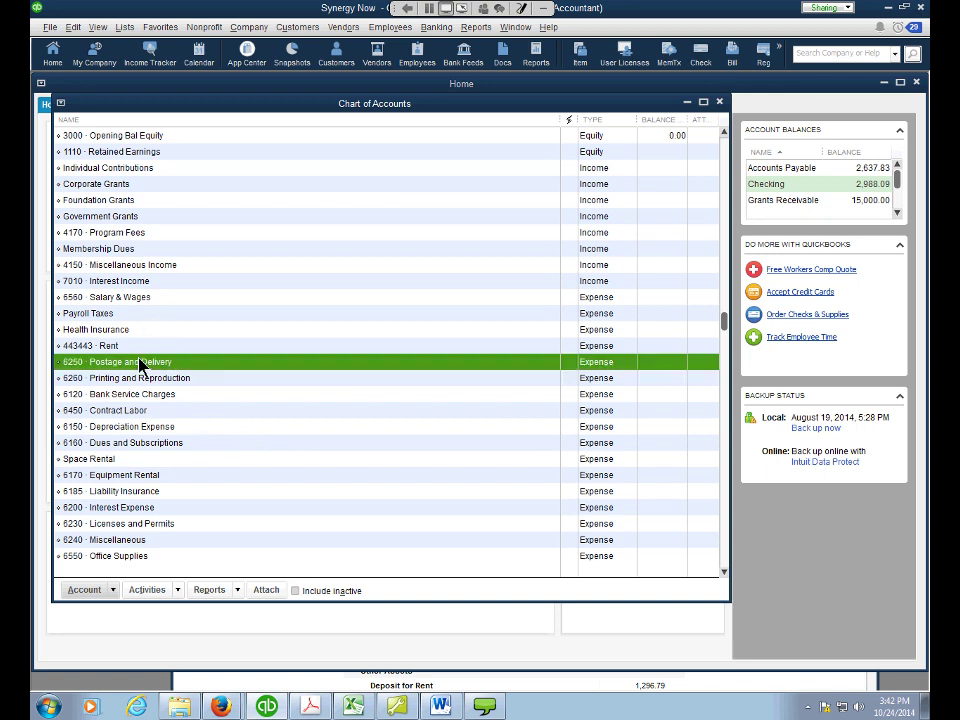
Make 6250 · Postage and Delivery inactive by choosing Make Inactive when deleting it
left_click(112, 598)
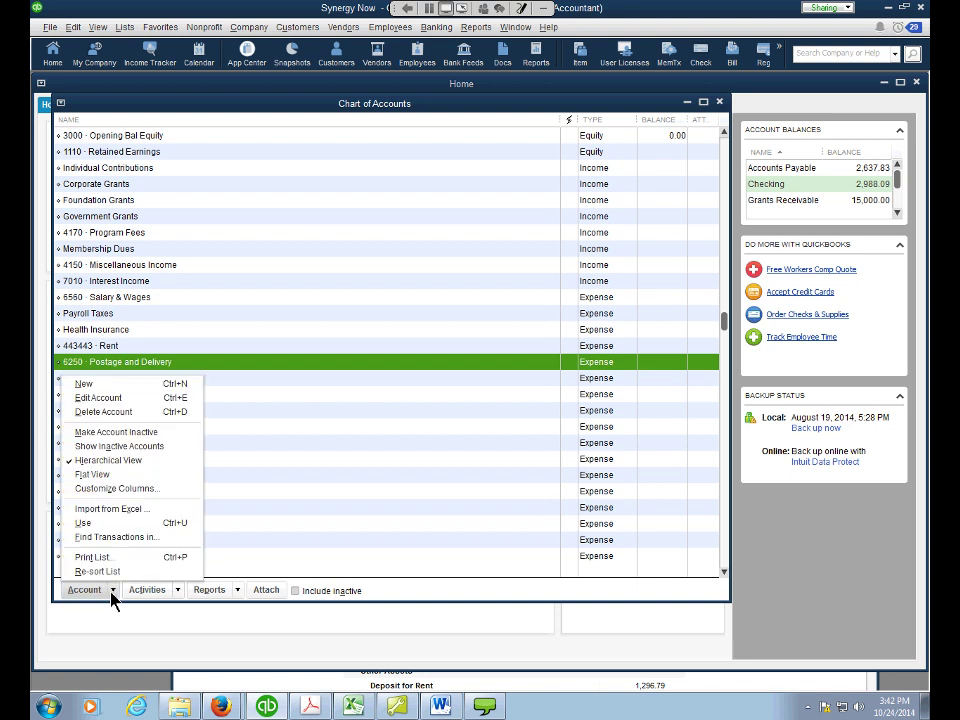
left_click(115, 422)
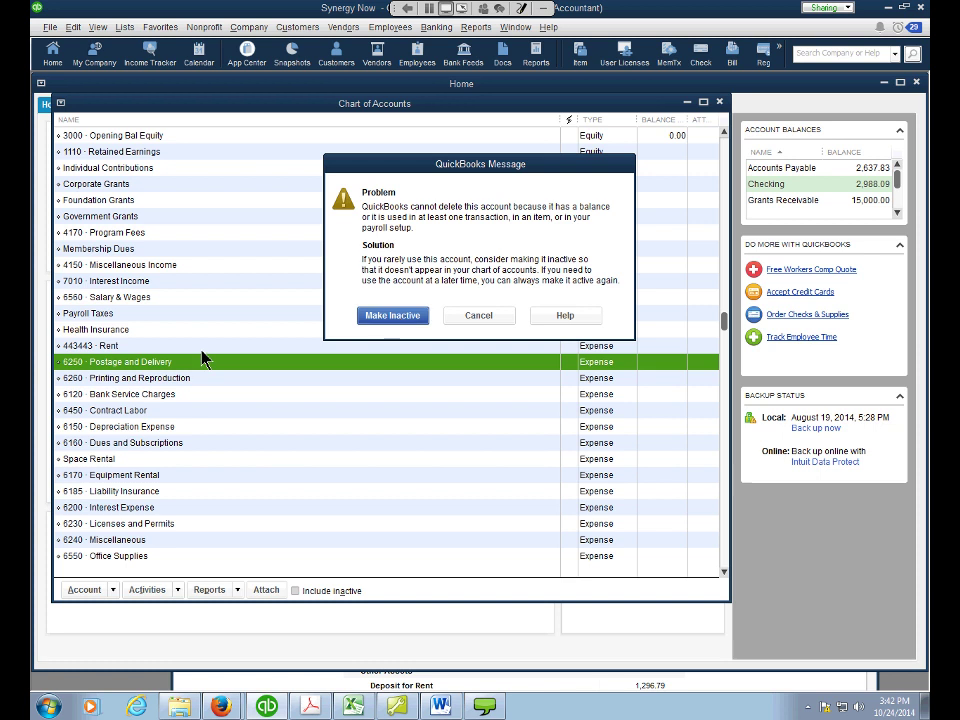
left_click(368, 317)
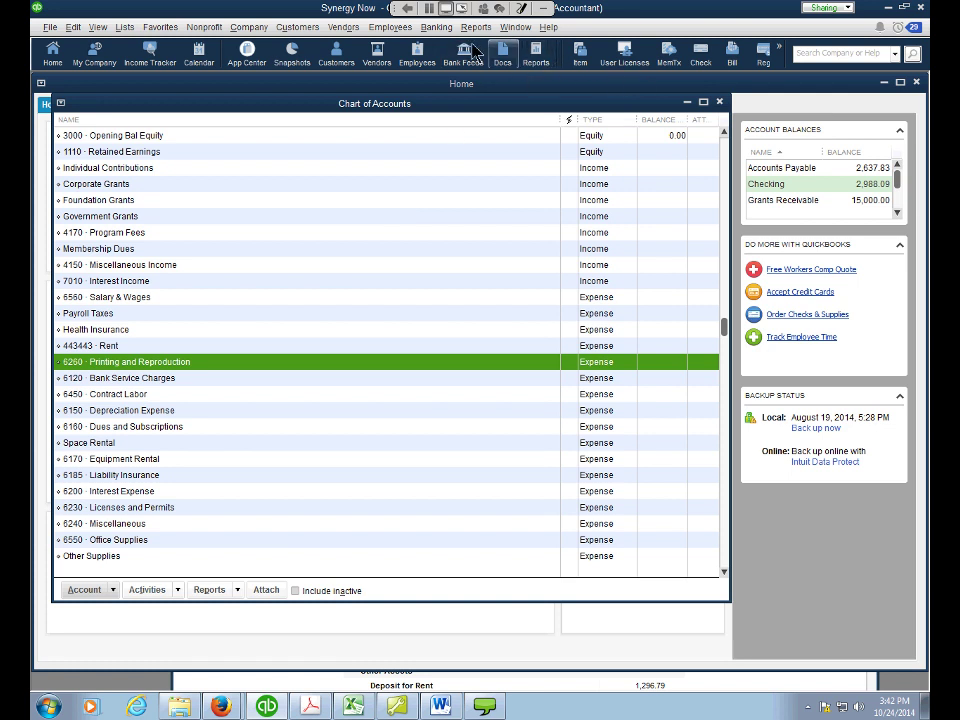
left_click(436, 27)
left_click(437, 45)
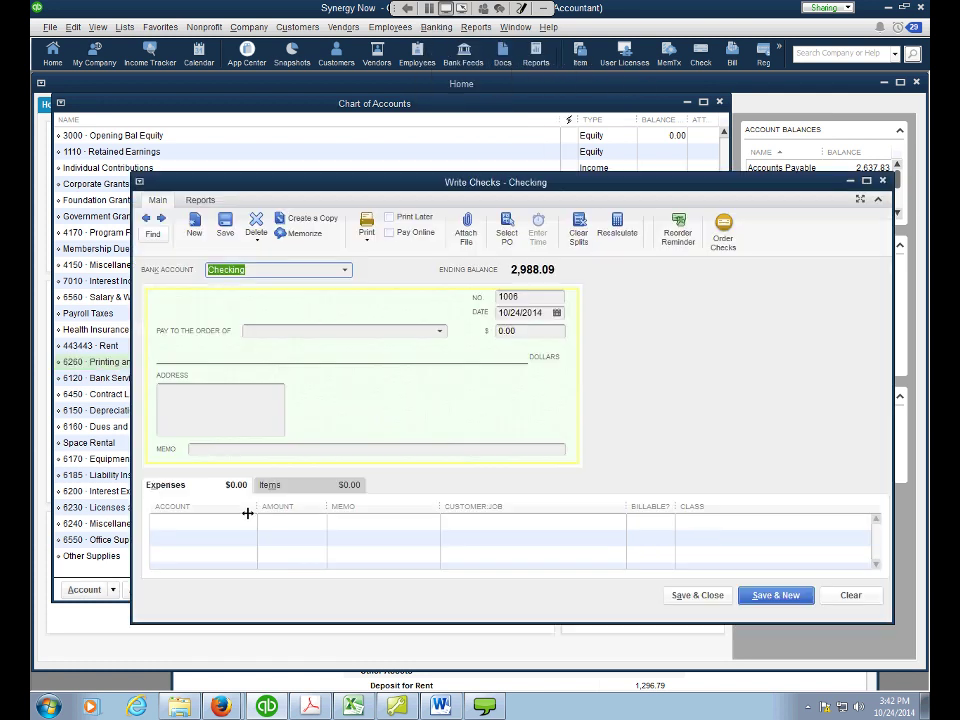
Review which accounts a check's expense line can use, then close the check unsaved
left_click(250, 520)
left_click(250, 522)
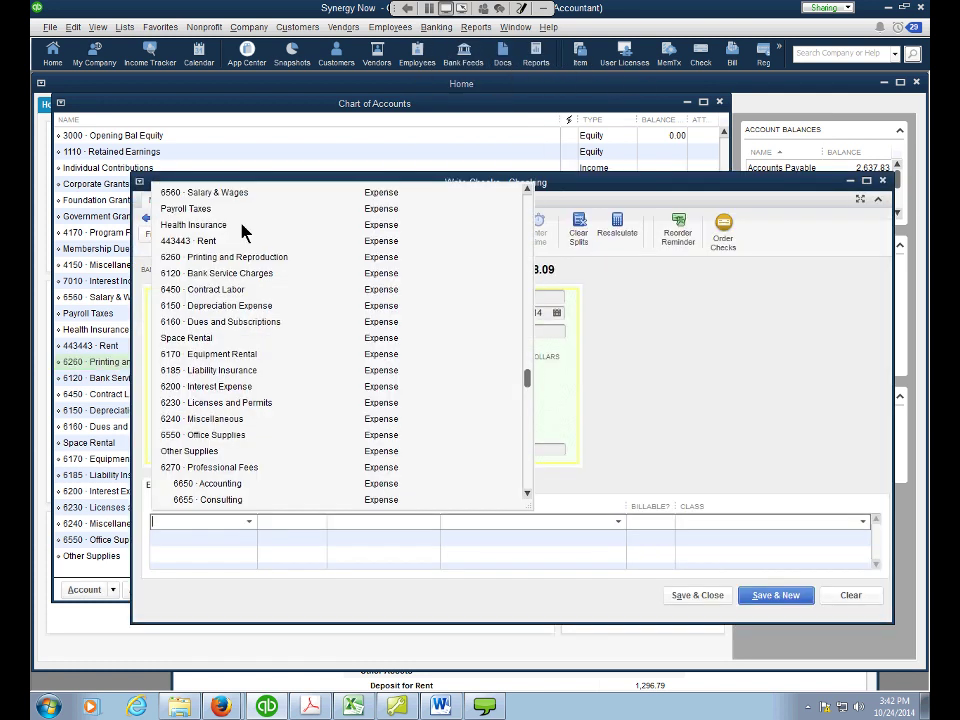
left_click(882, 182)
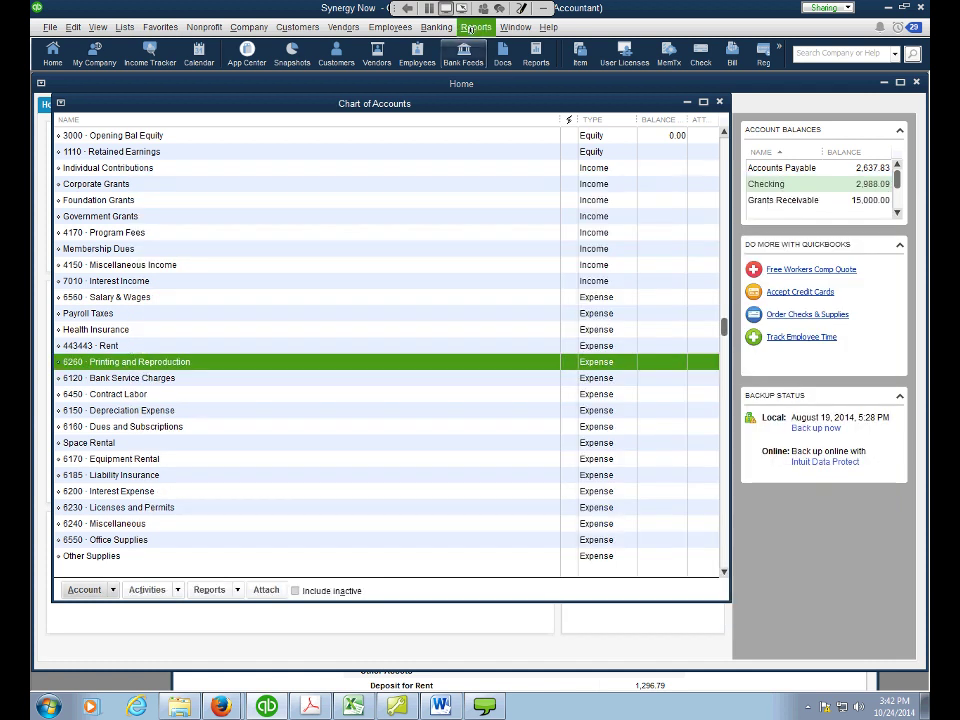
Run the Profit & Loss report with Dates set to All, then close it
left_click(476, 27)
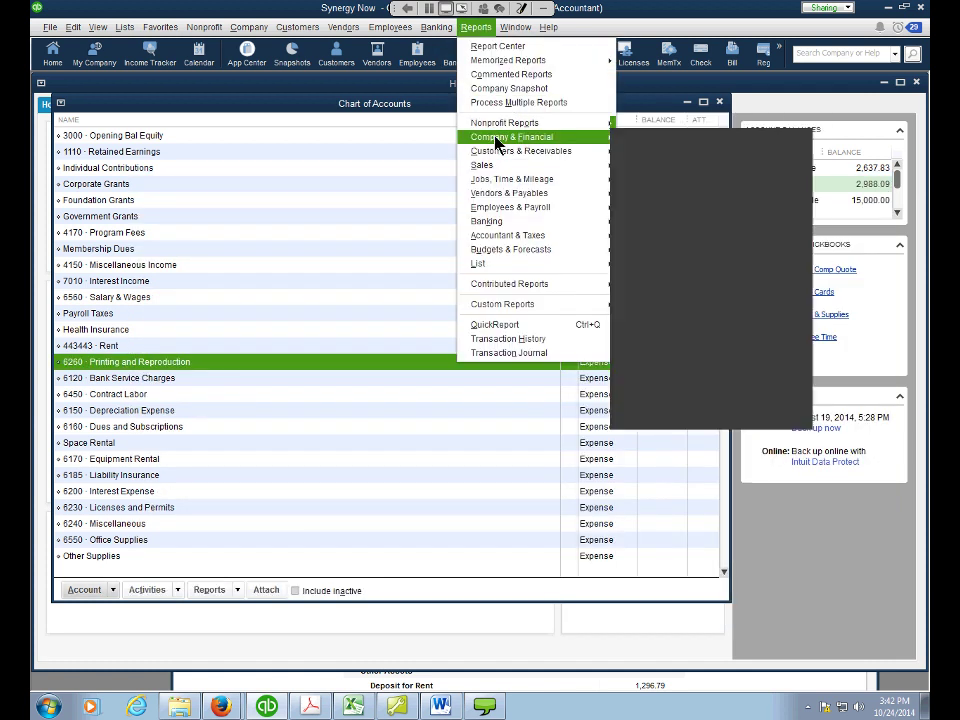
mouse_move(500, 138)
left_click(625, 147)
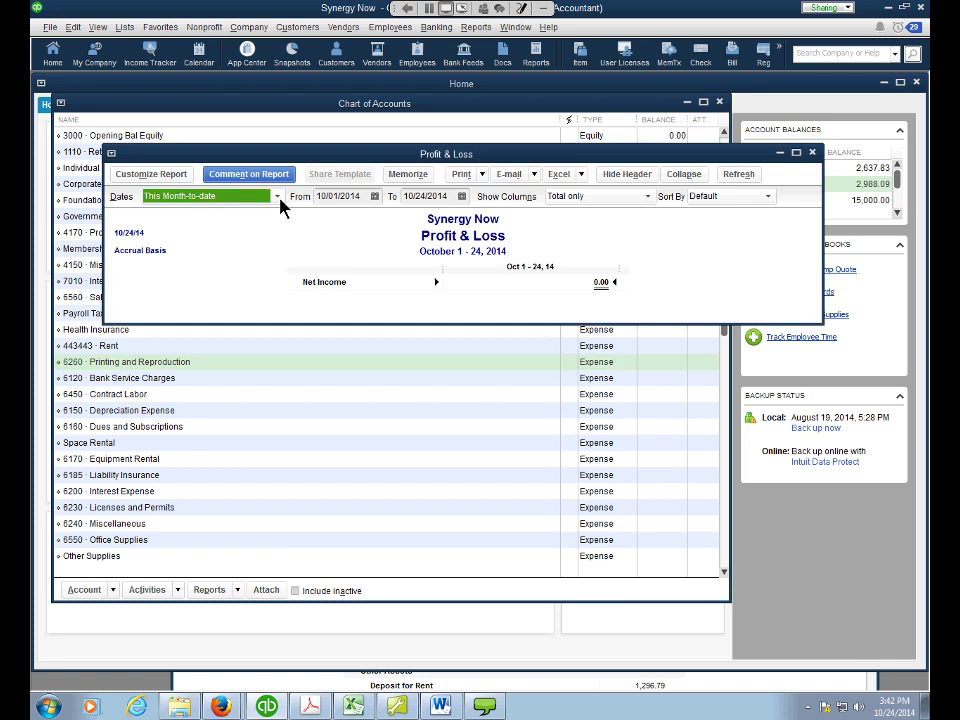
type("a")
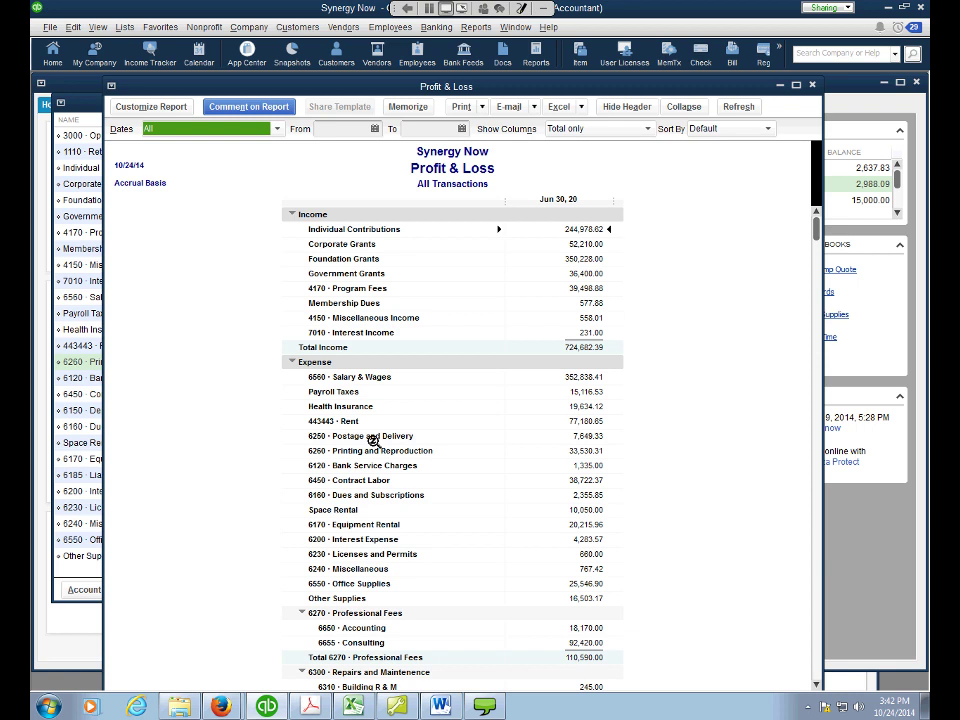
left_click(812, 86)
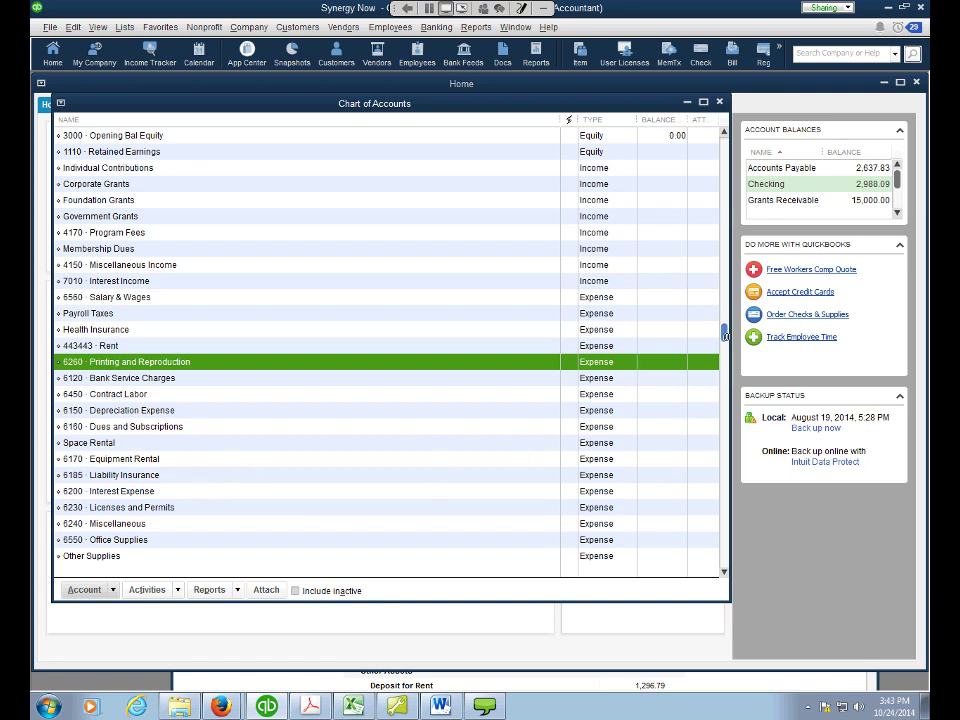
left_click_drag(723, 327, 707, 523)
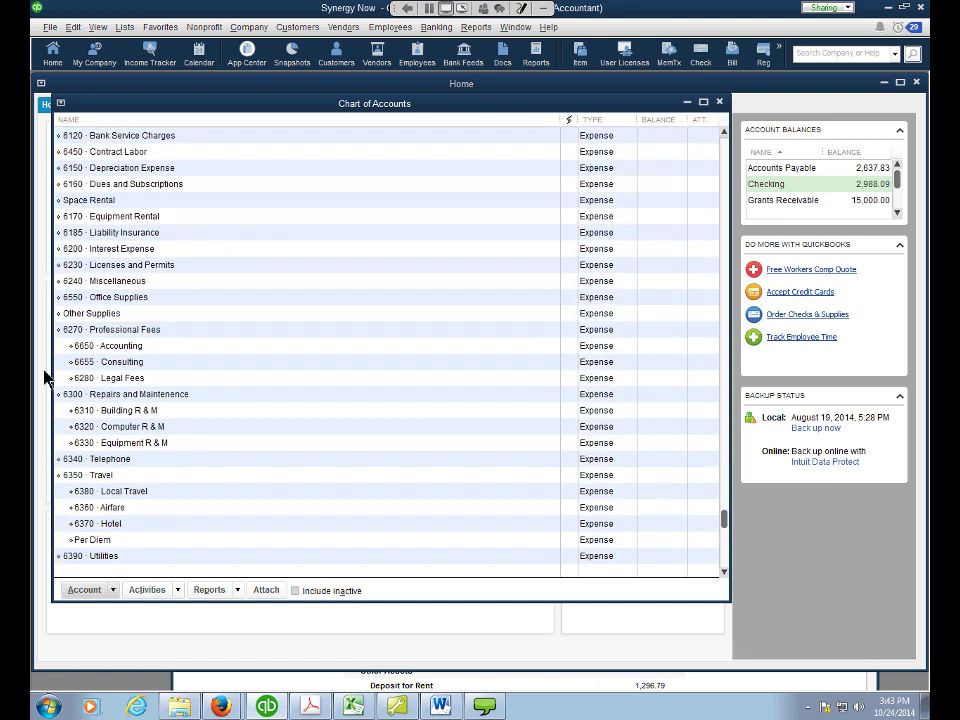
left_click(79, 316)
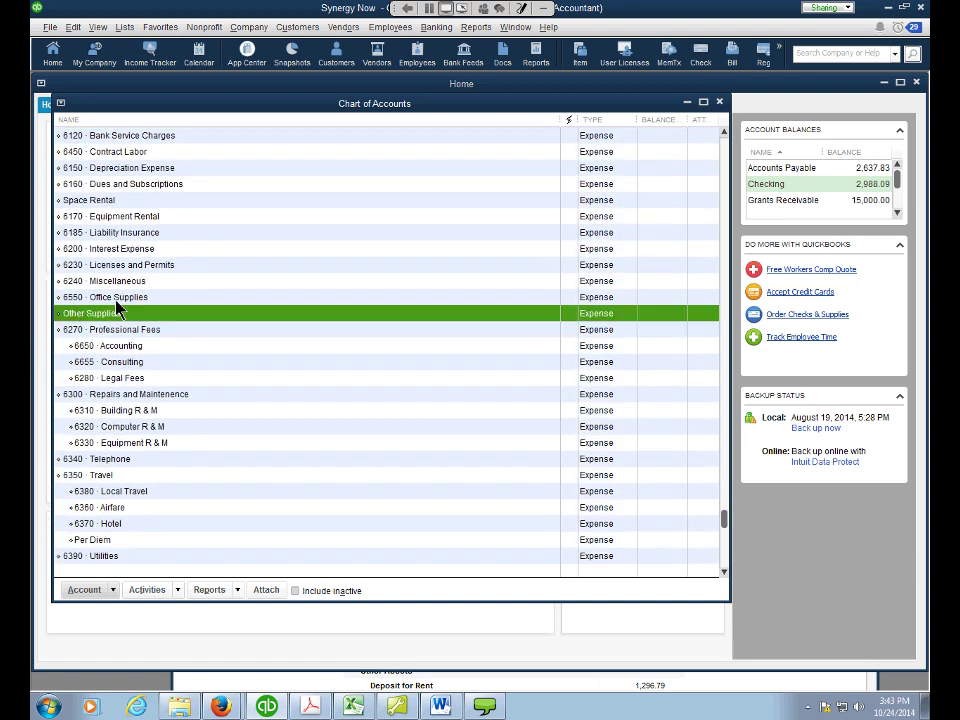
left_click(114, 299)
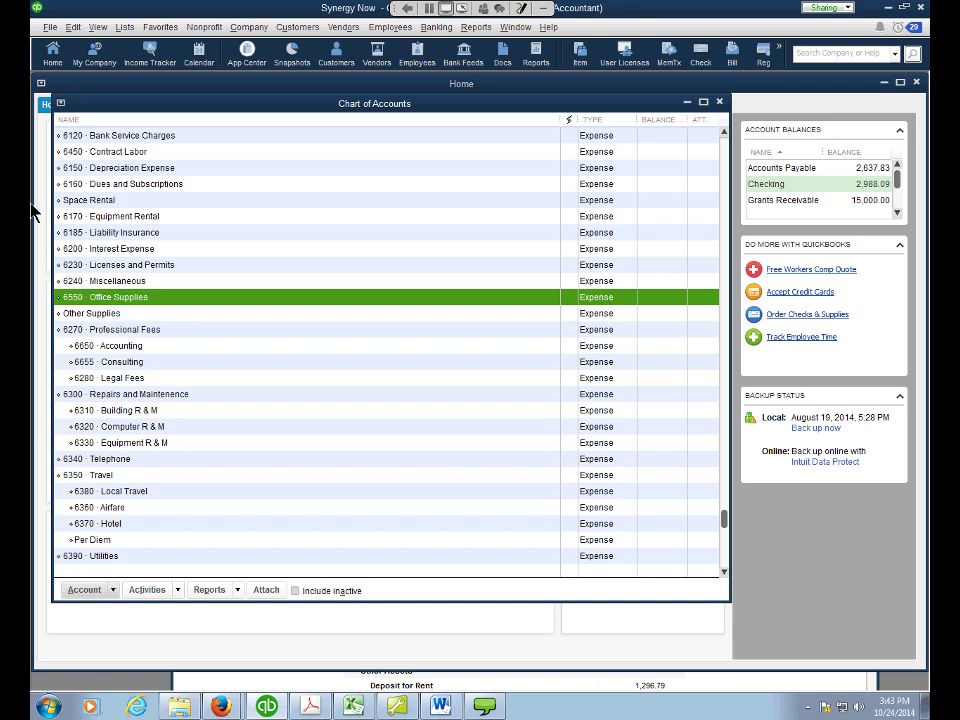
key("ctrl+e")
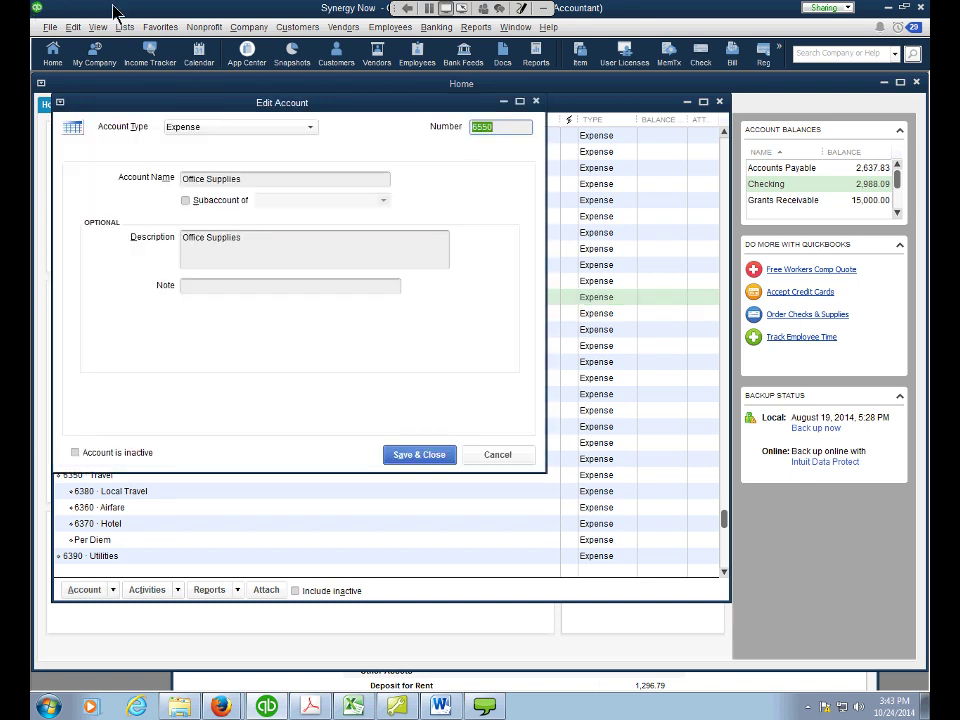
left_click_drag(250, 185, 155, 200)
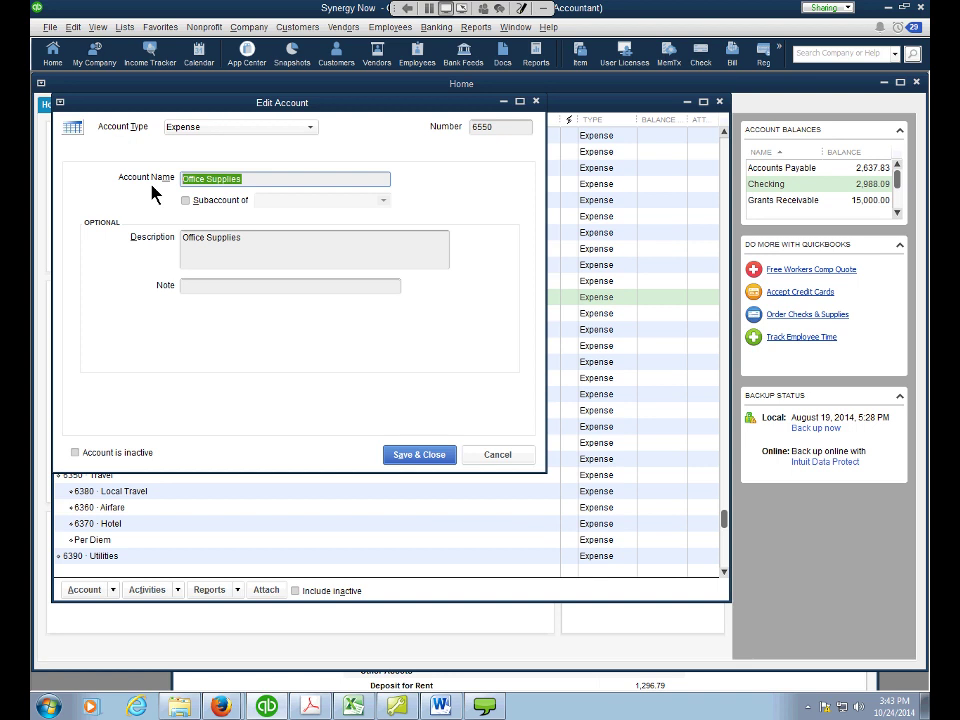
left_click(418, 455)
double_click(95, 313)
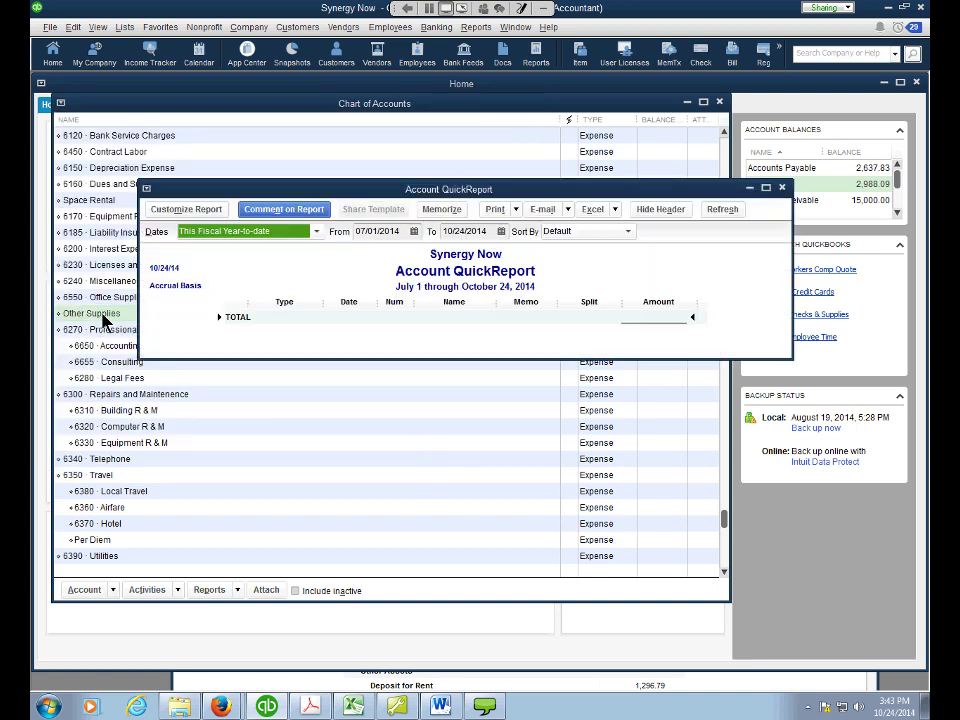
Rename Other Supplies to 'Office Supplies' and confirm merging it into 6550 · Office Supplies
key("Escape")
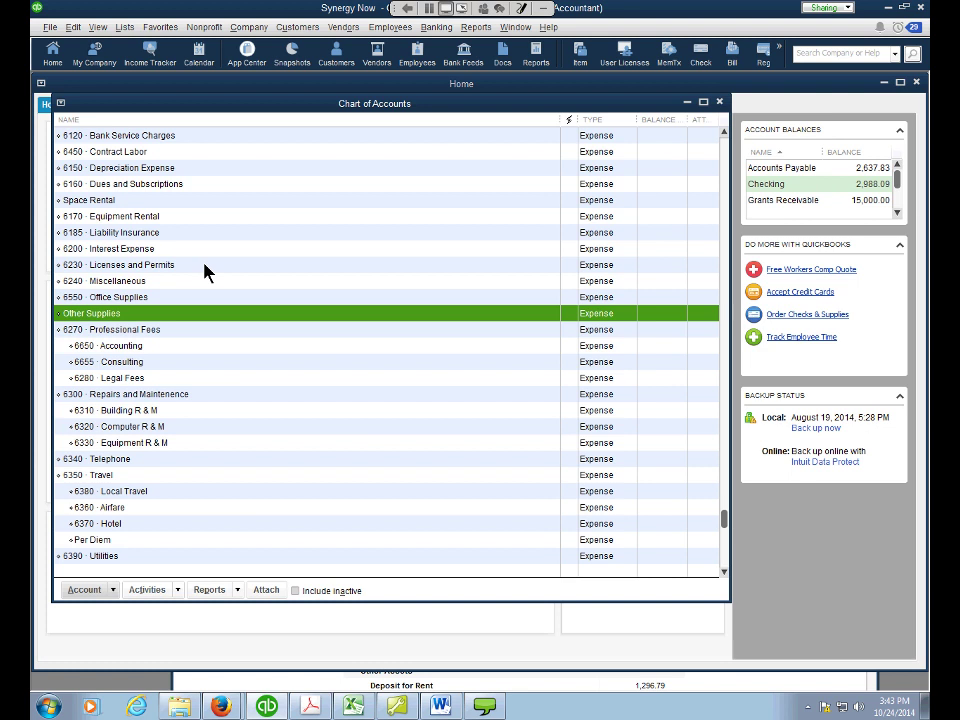
key("ctrl+e")
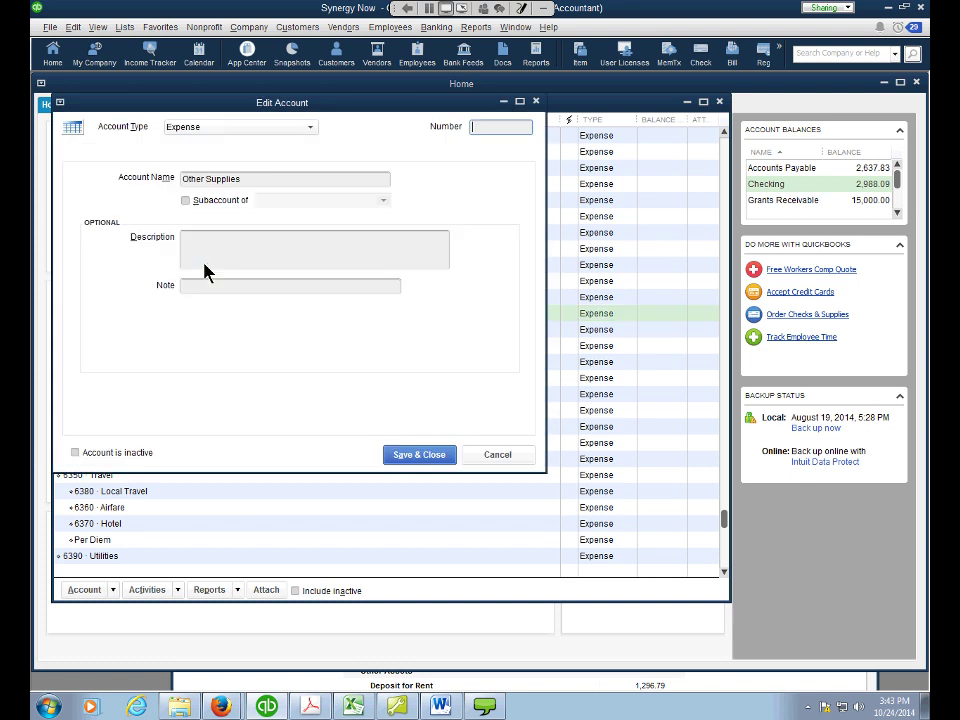
triple_click(253, 180)
key("BackSpace")
key("ctrl+z")
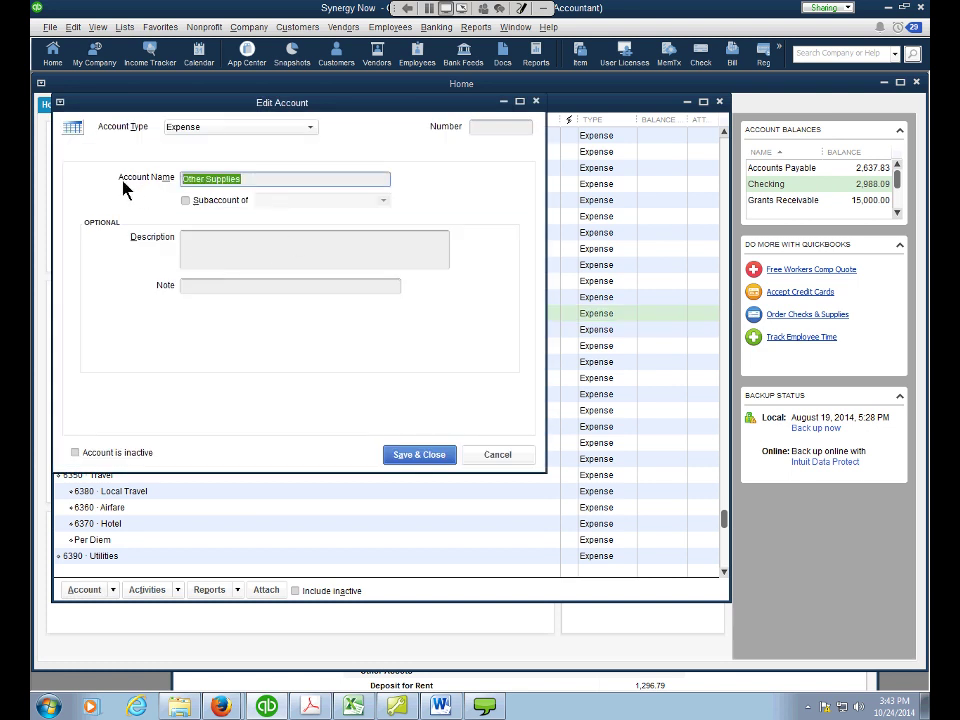
type("Office Supplies")
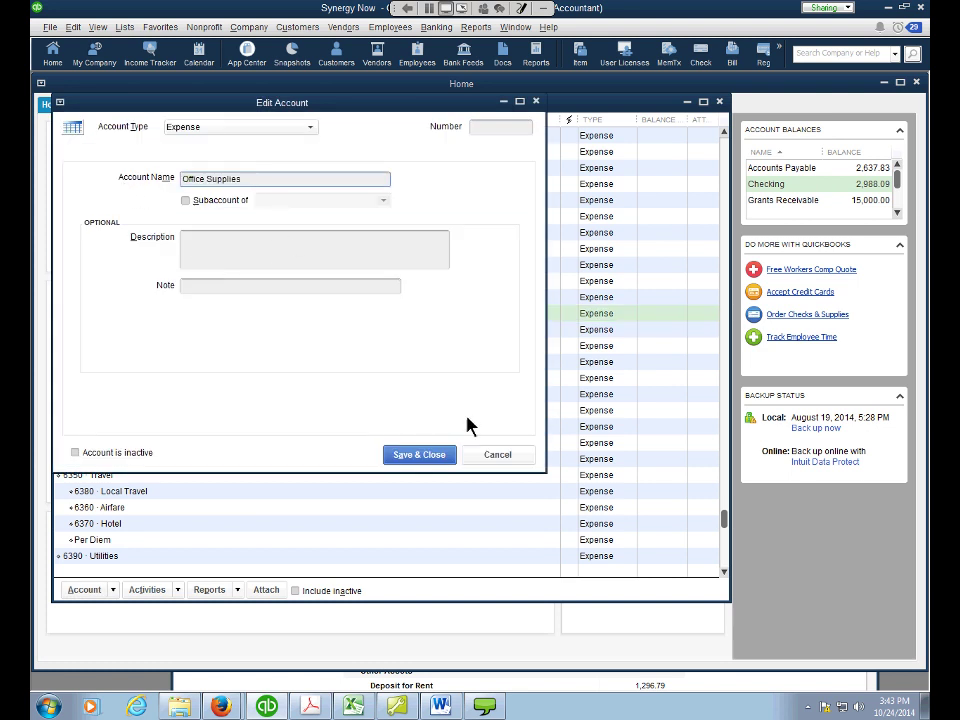
left_click(437, 459)
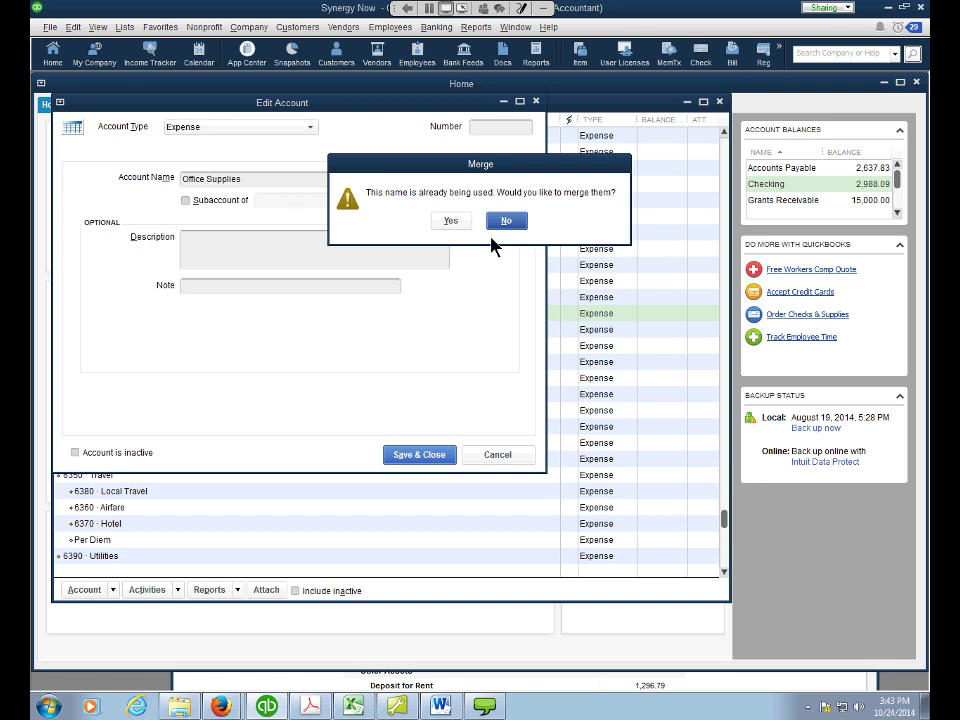
left_click(453, 224)
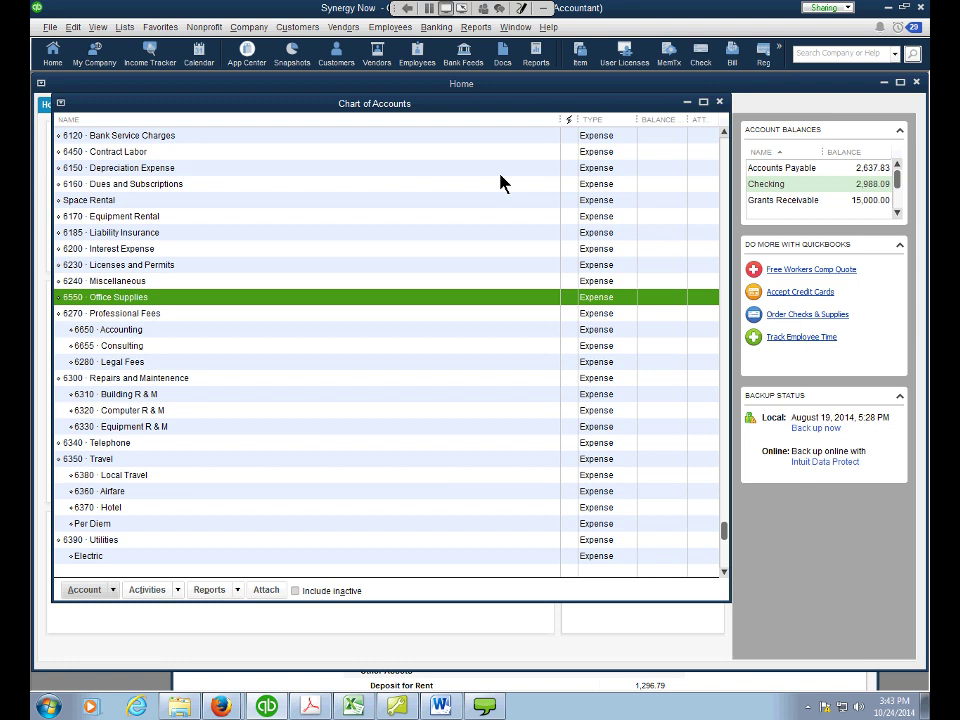
In the Vendor Center, tick Vendor eligible for 1099 on the individual vendor and enter their tax ID
left_click(719, 102)
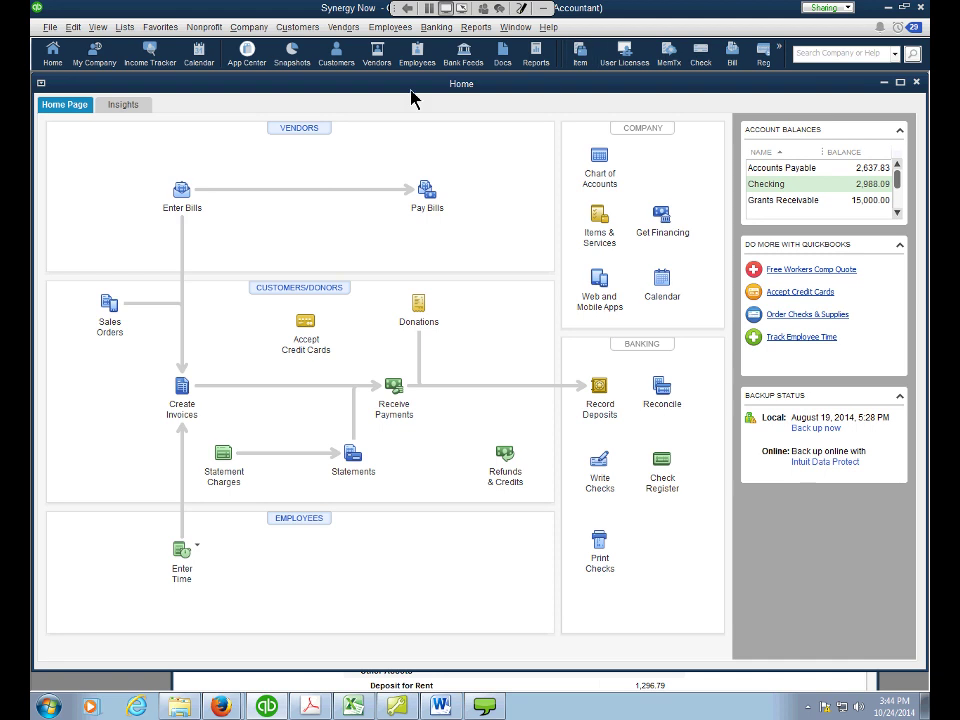
left_click(377, 63)
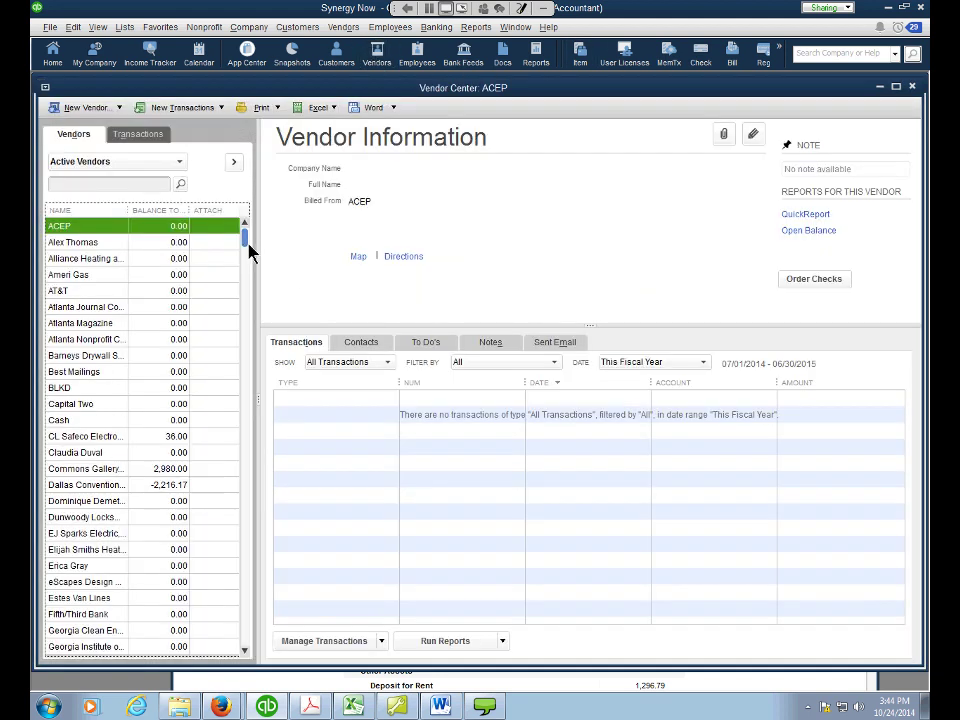
left_click_drag(248, 252, 250, 282)
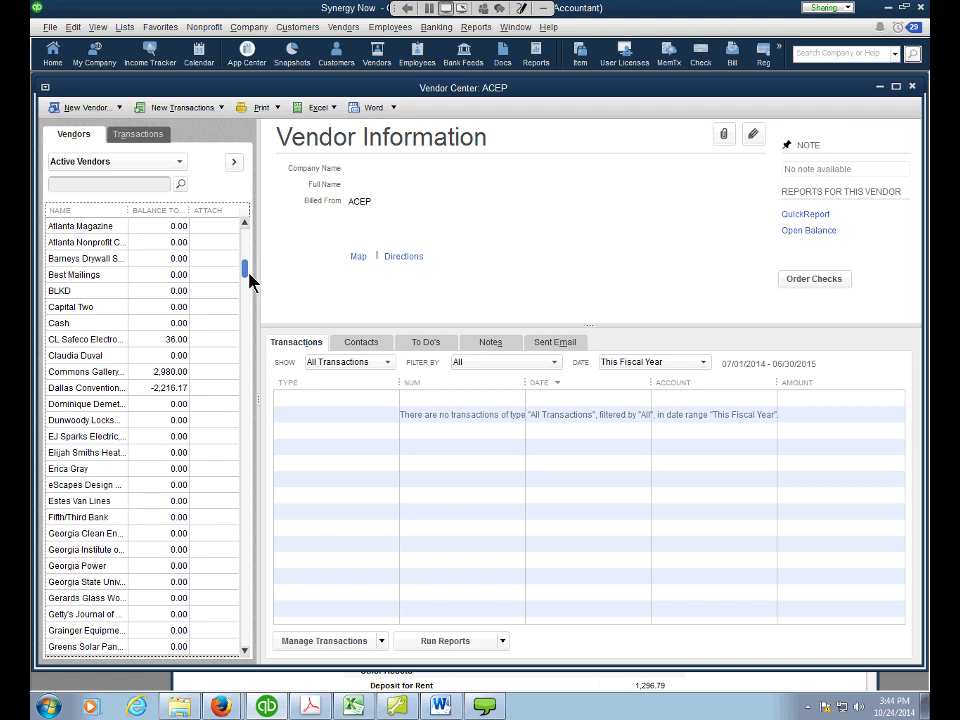
double_click(112, 358)
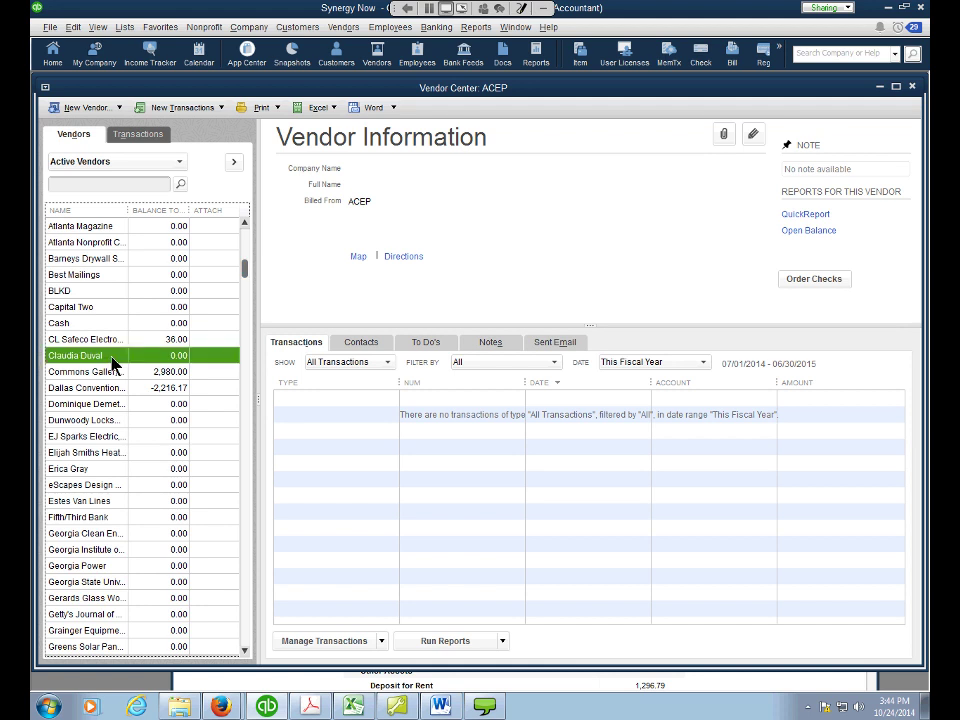
left_click(160, 365)
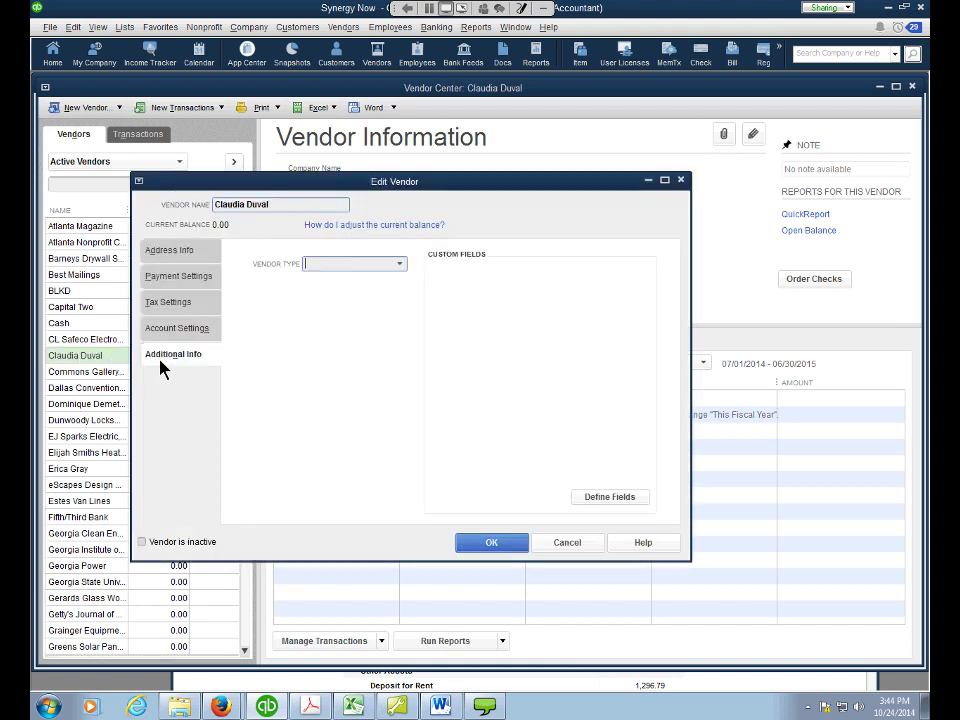
left_click(178, 327)
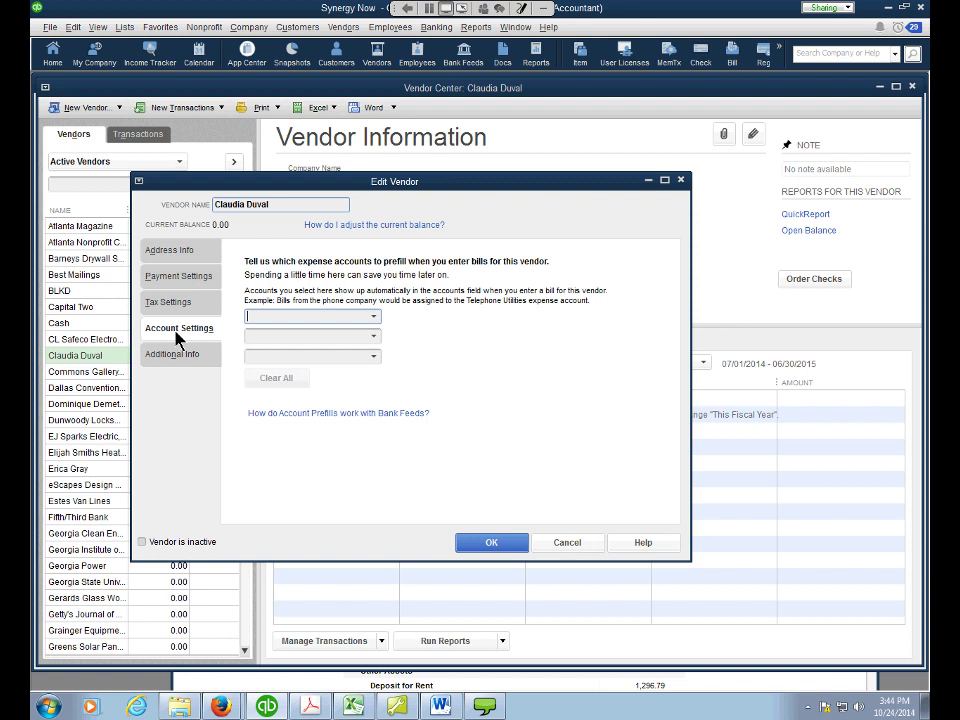
left_click(180, 314)
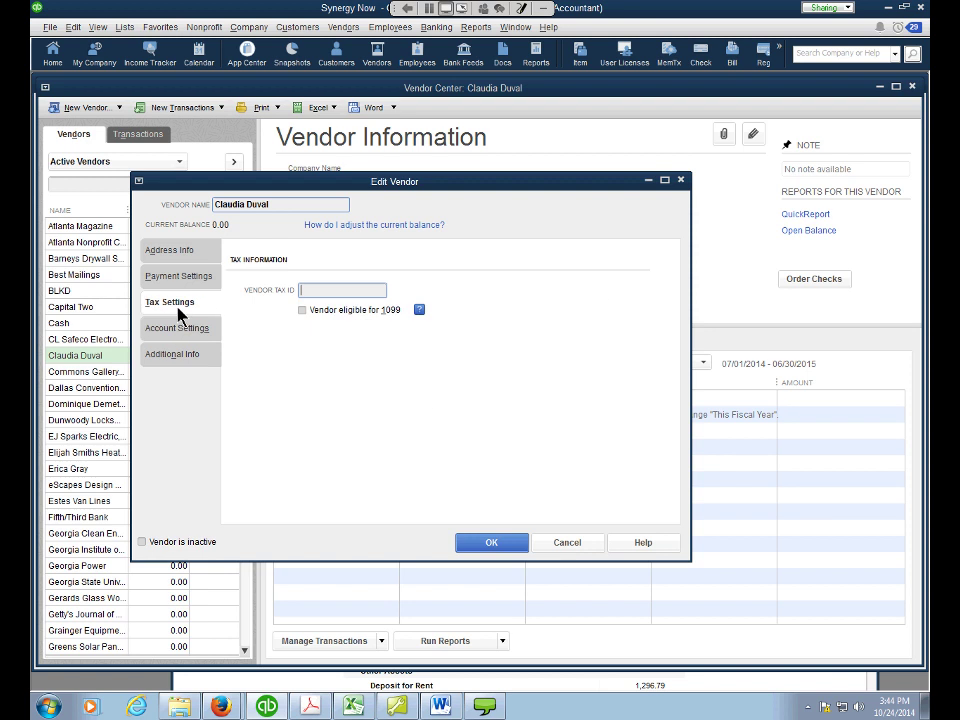
left_click(302, 310)
left_click(491, 545)
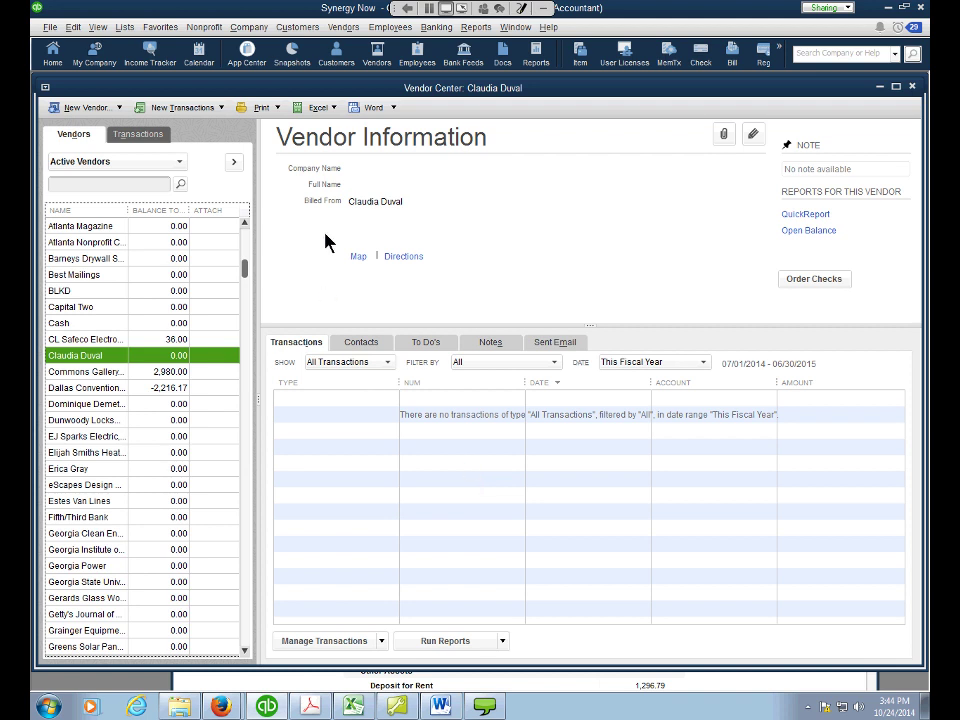
left_click(345, 27)
mouse_move(377, 103)
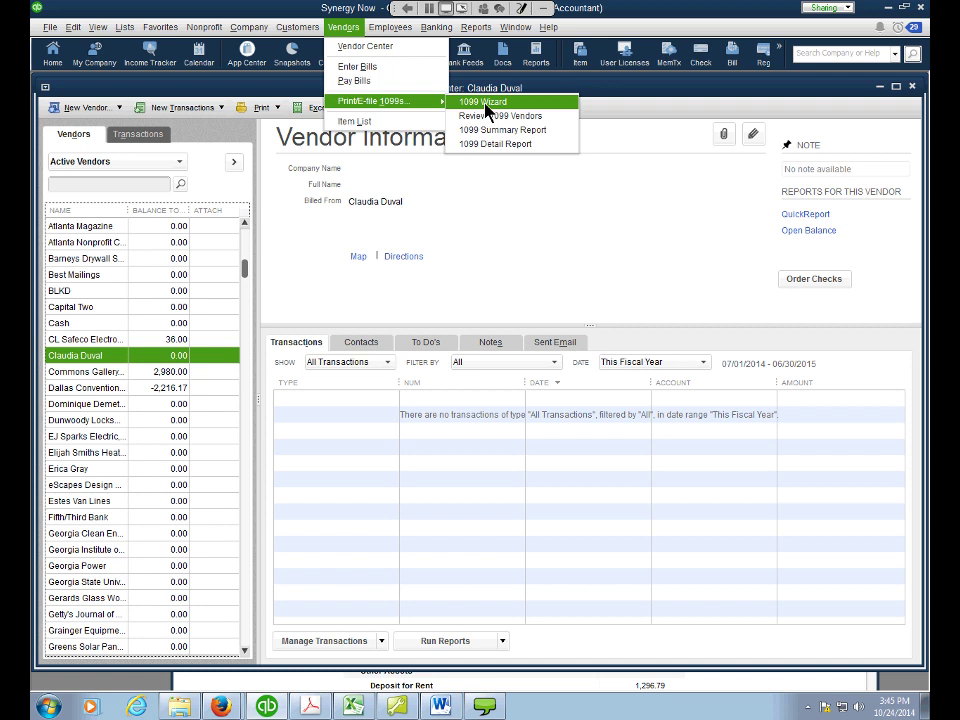
left_click(505, 166)
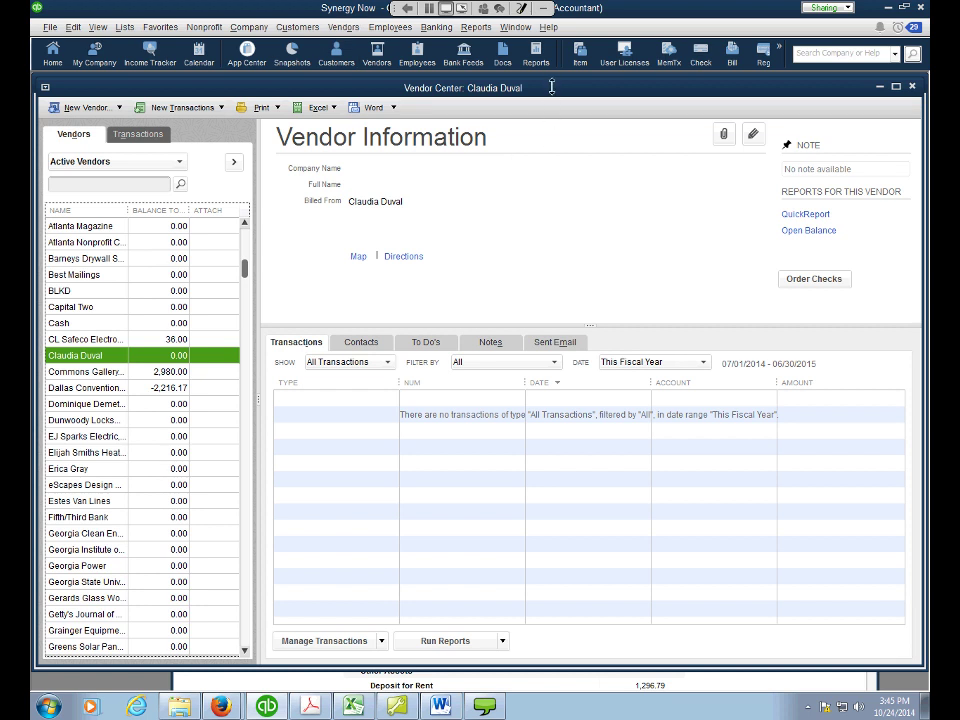
Move the Vendor Center window aside and close it
left_click_drag(553, 93, 541, 133)
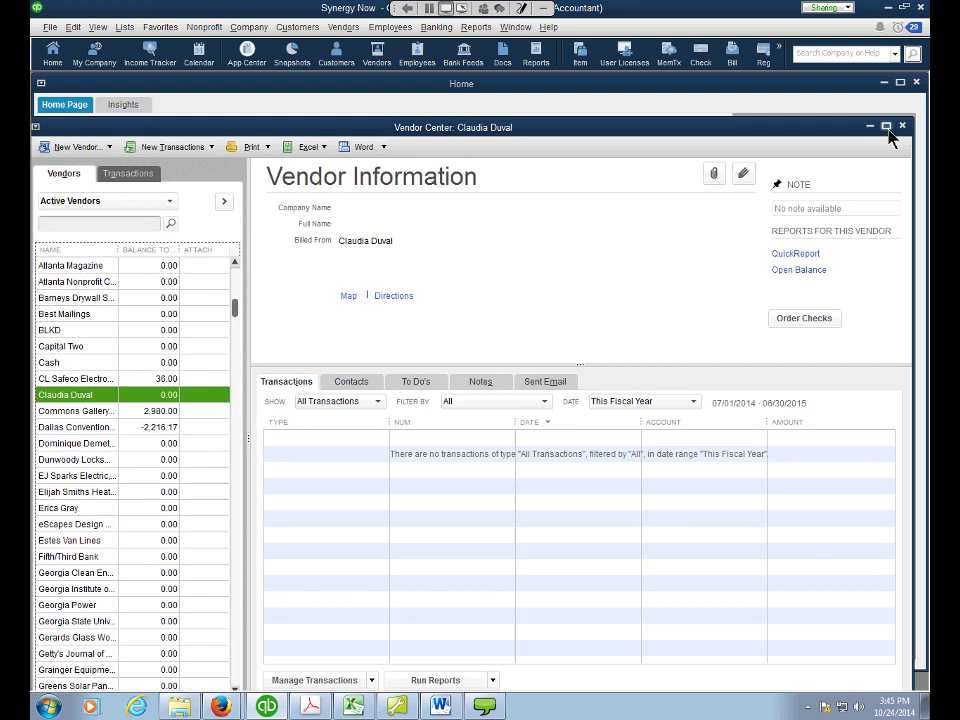
left_click(901, 128)
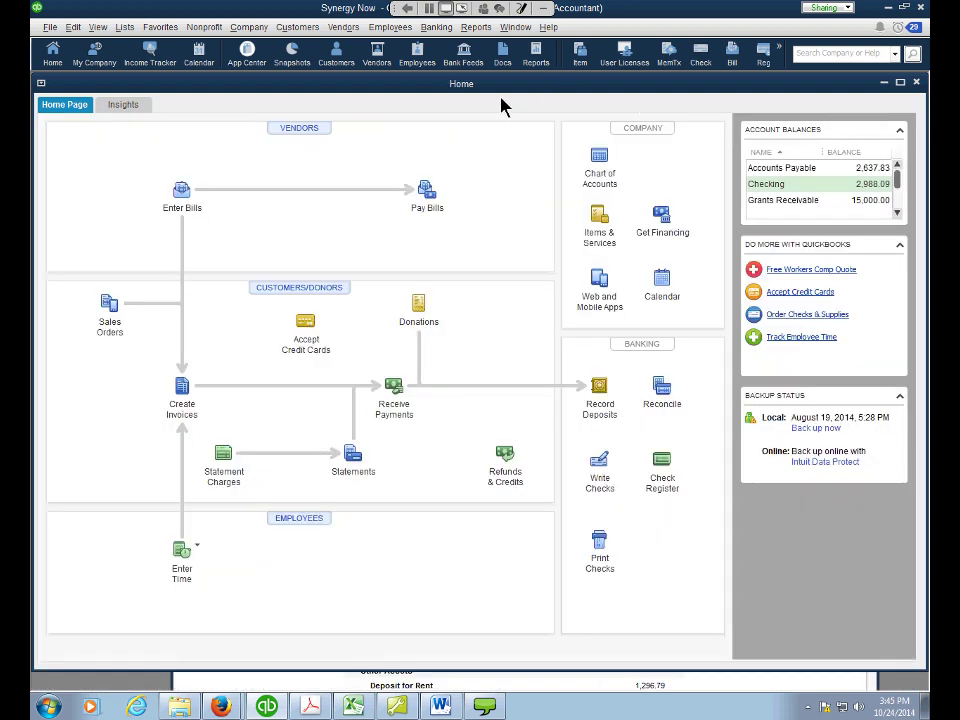
left_click(468, 27)
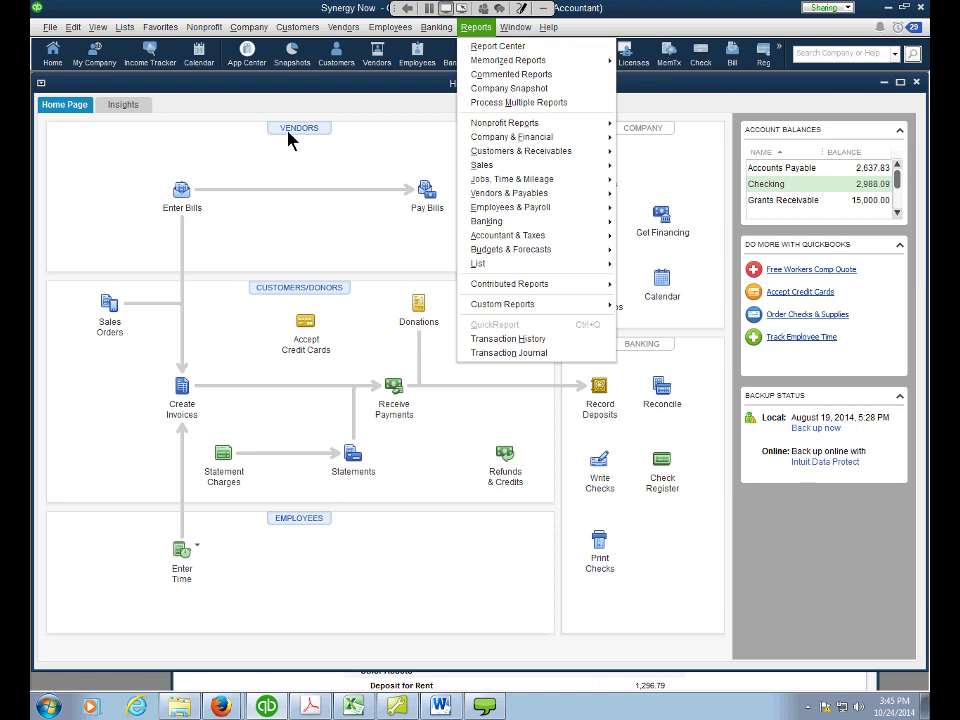
left_click(123, 29)
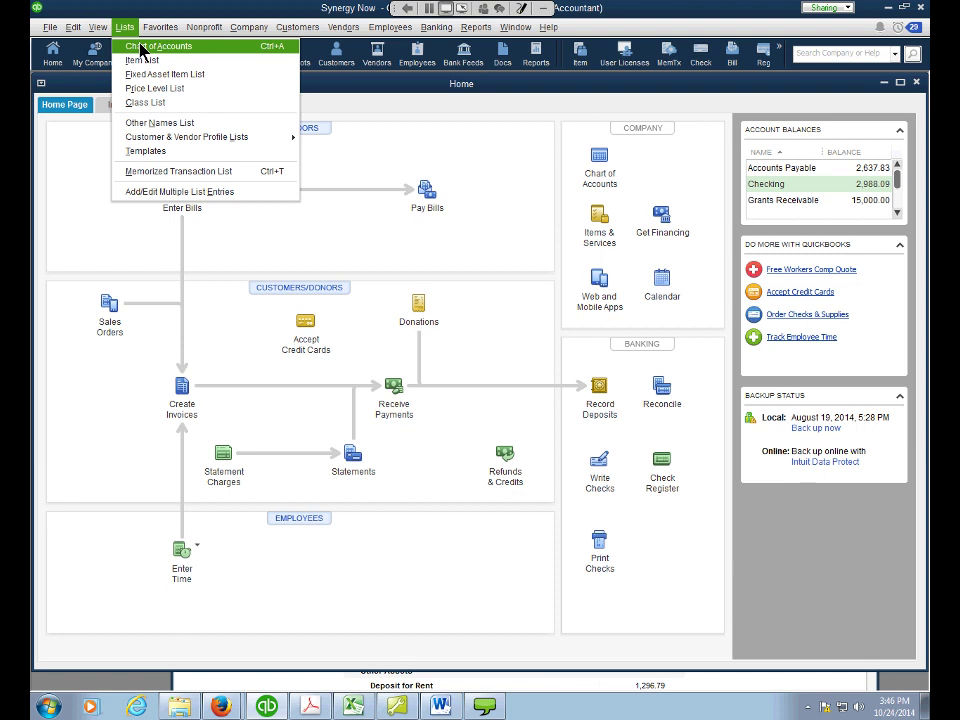
left_click(141, 46)
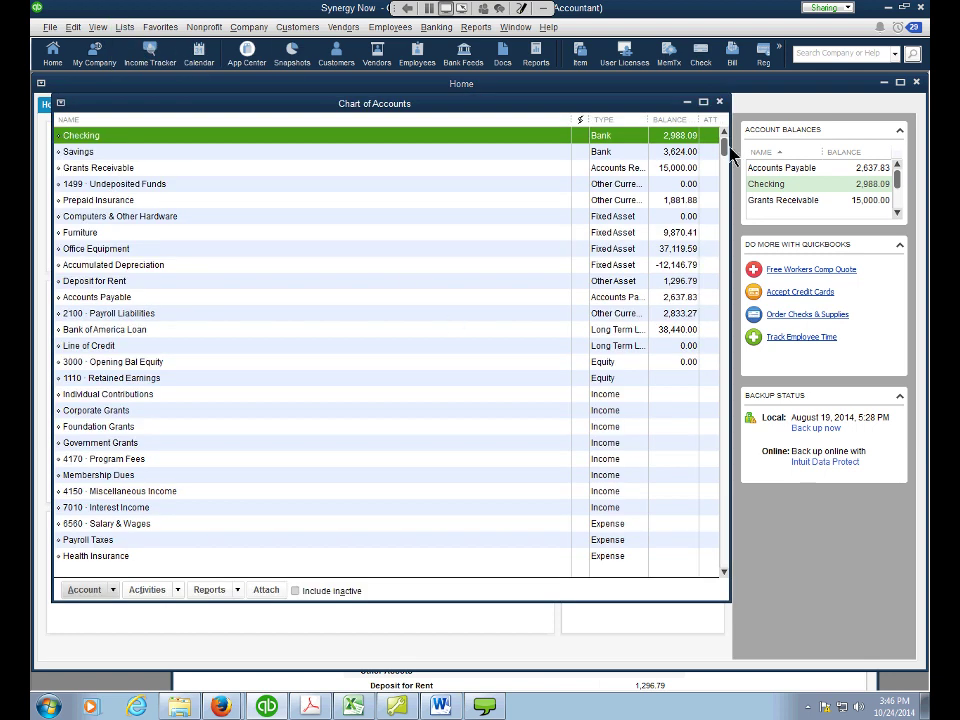
left_click_drag(724, 148, 726, 228)
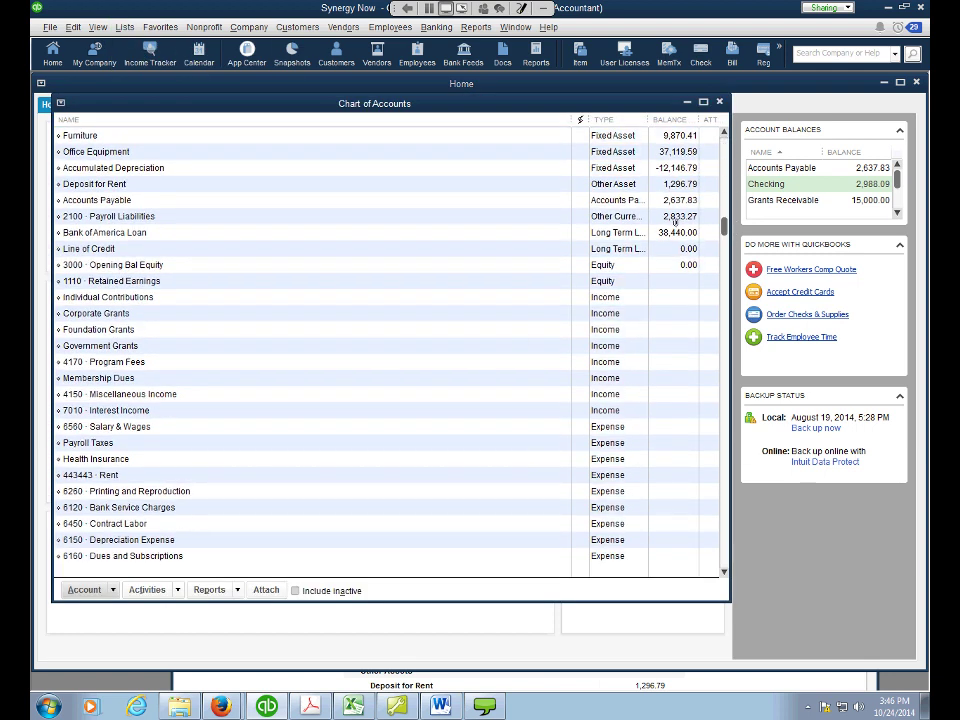
left_click(720, 101)
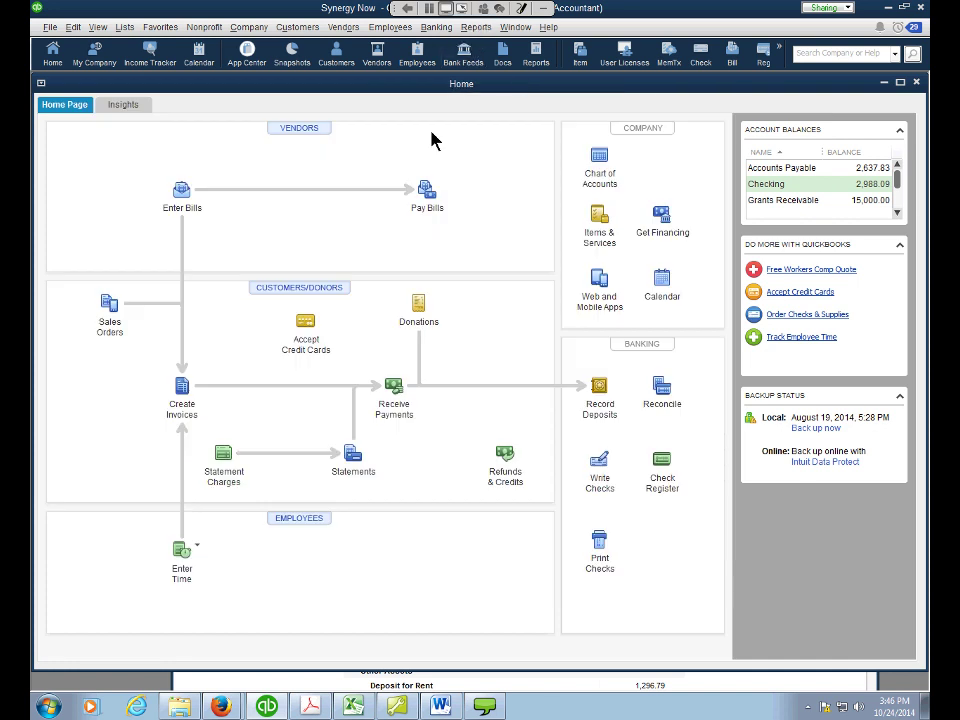
Start a new donation sales receipt and look through its Item list choices
left_click(420, 305)
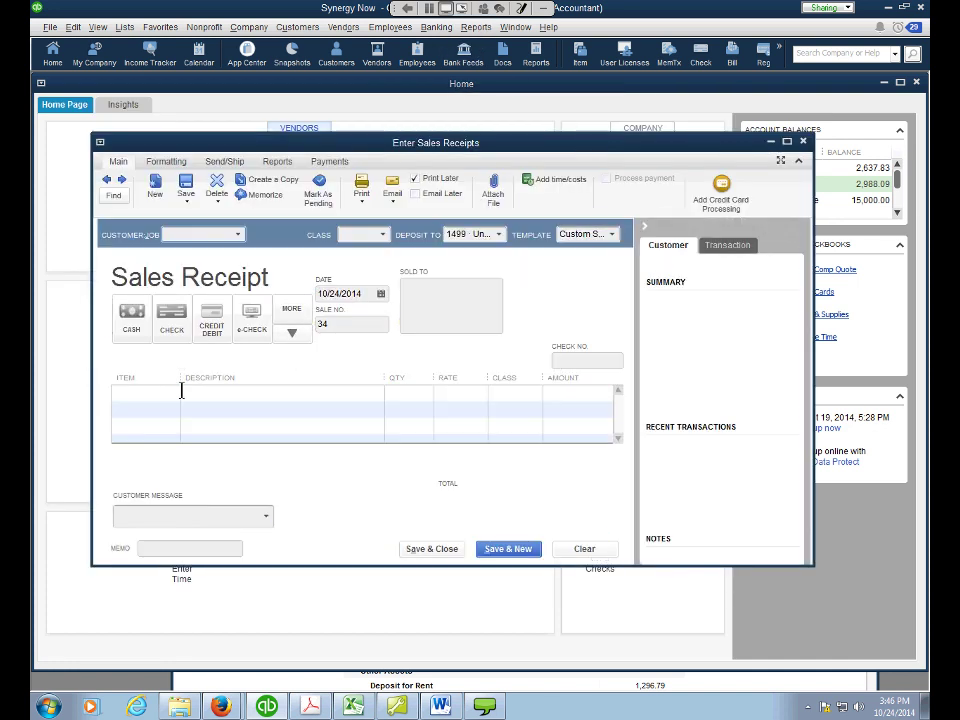
left_click(181, 391)
left_click(173, 394)
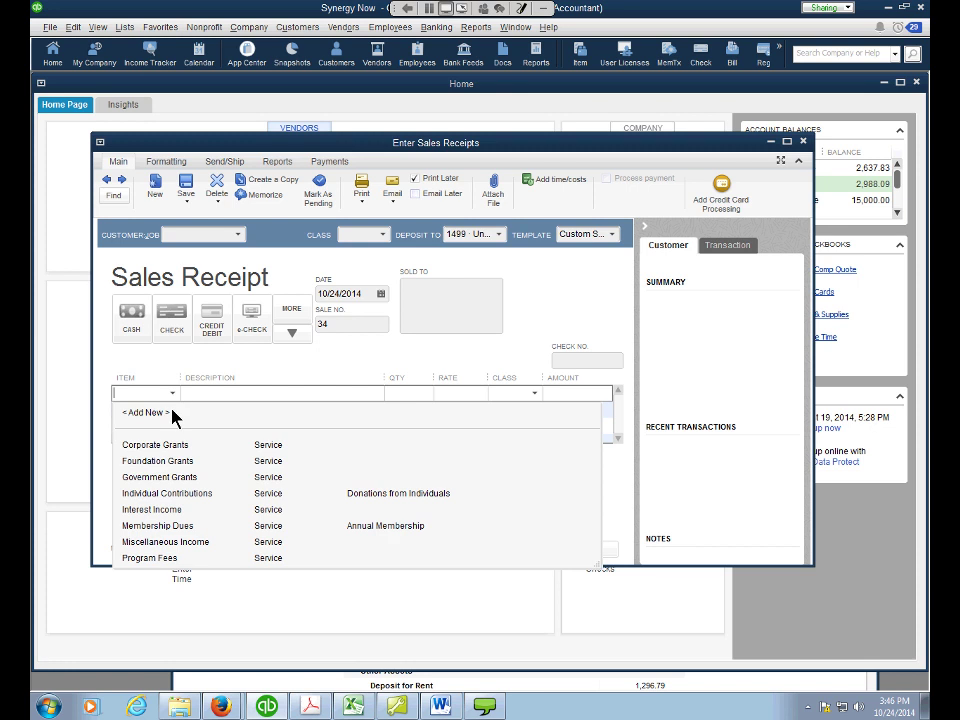
Discard the blank sales receipt and bring up the Reports menu
left_click(803, 142)
left_click(803, 142)
left_click(476, 27)
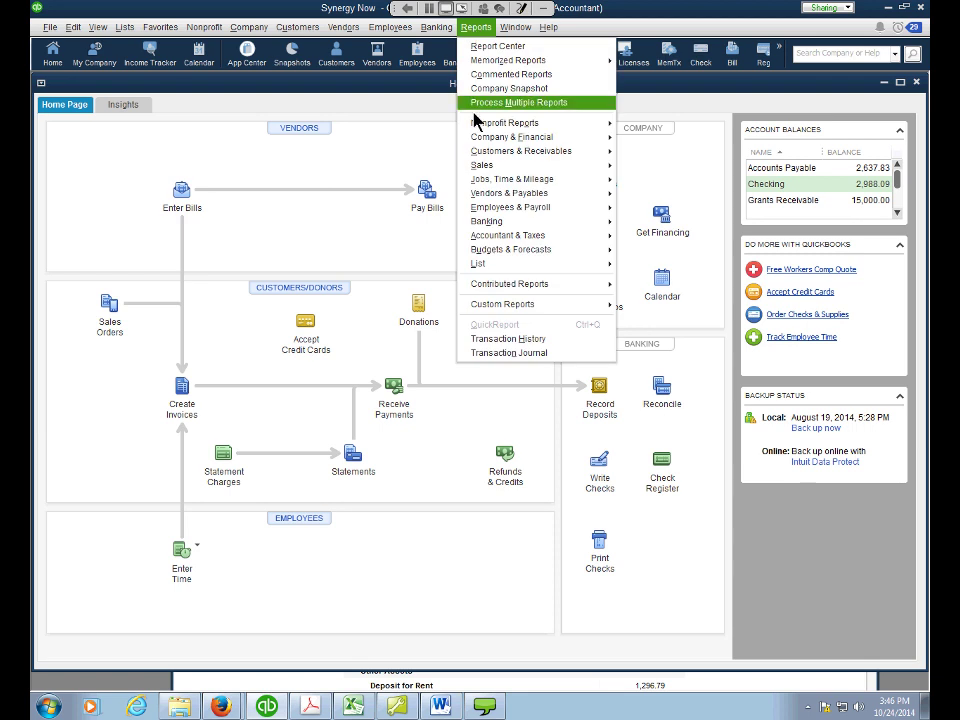
Open the Sales by Customer Detail report from the Reports > Sales submenu
mouse_move(490, 166)
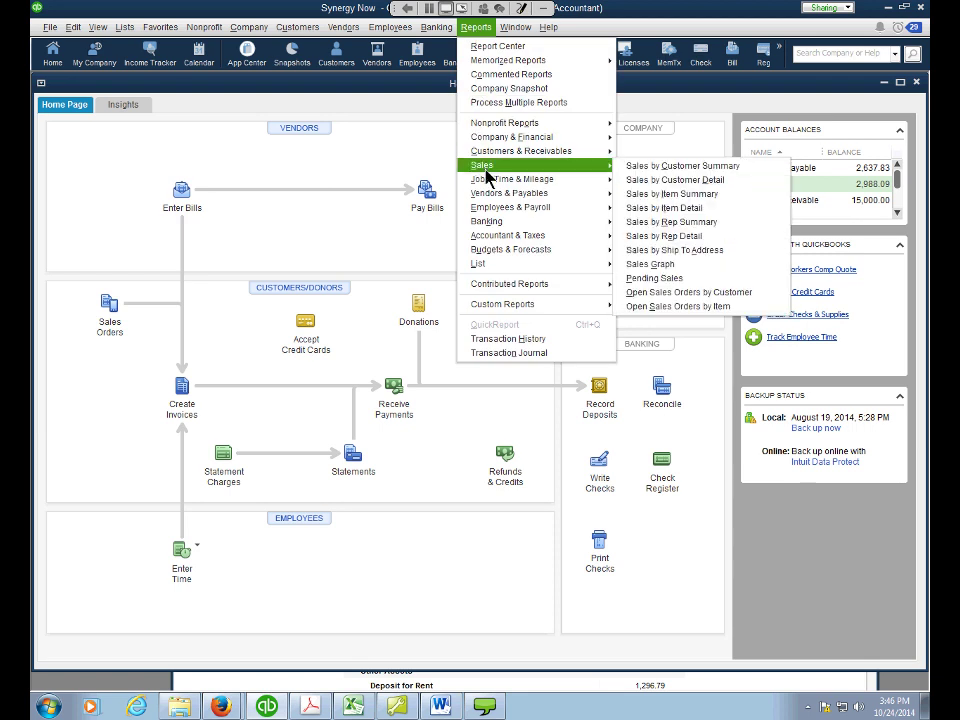
left_click(640, 186)
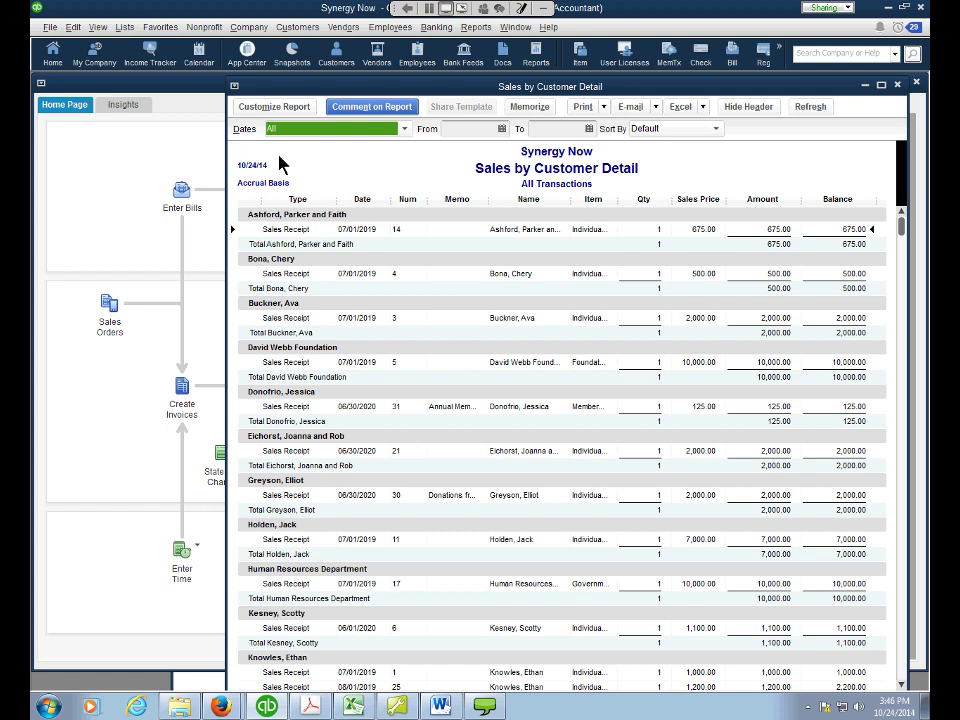
In the report's customization Filters, select Item as the filter to set
left_click(270, 107)
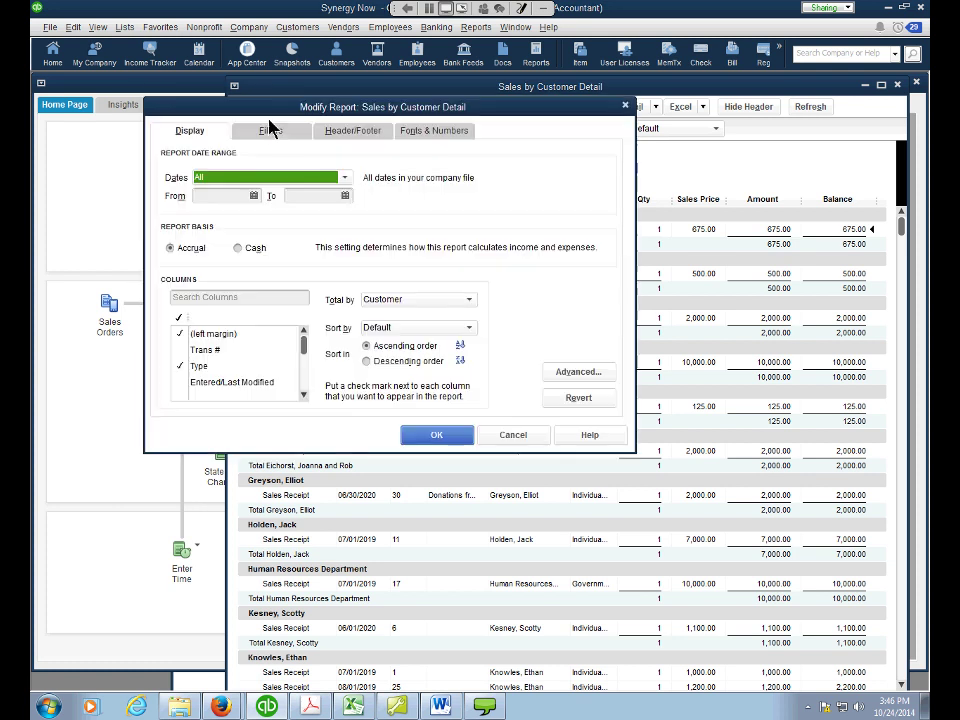
left_click(270, 130)
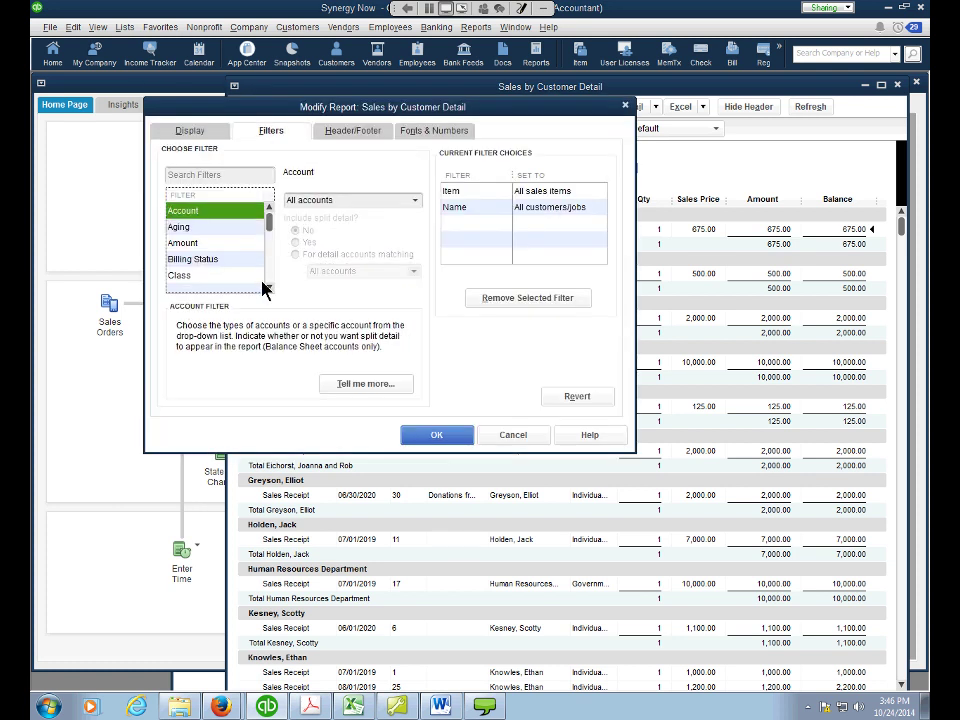
scroll(262, 280, "down", 5)
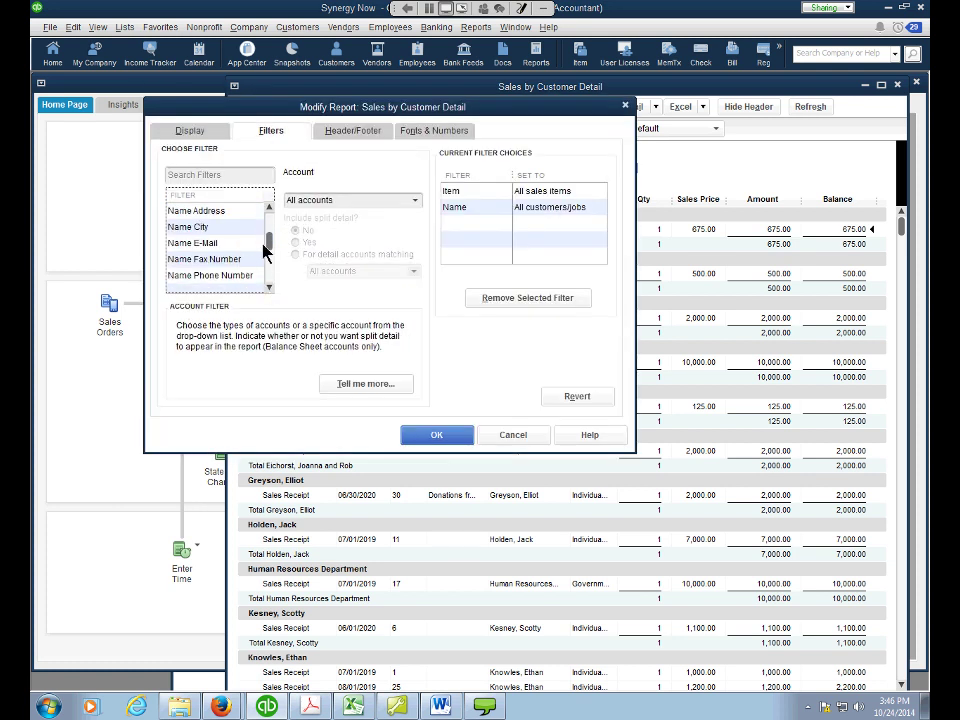
scroll(266, 245, "up", 3)
left_click(233, 245)
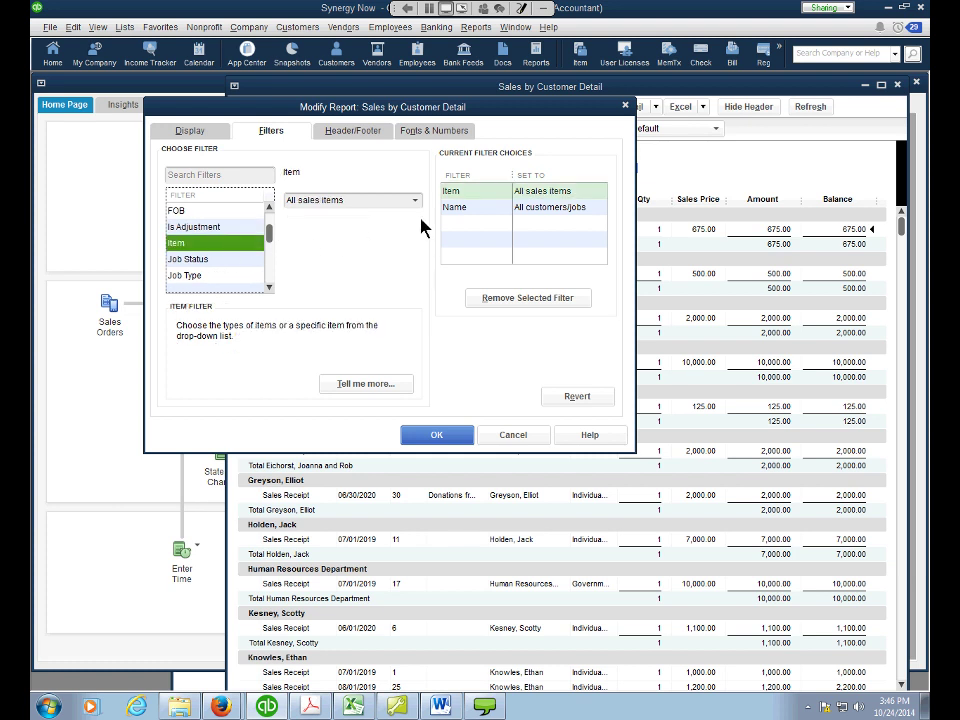
Limit the Item filter to Individual Contributions, apply it, and close the report
left_click(418, 207)
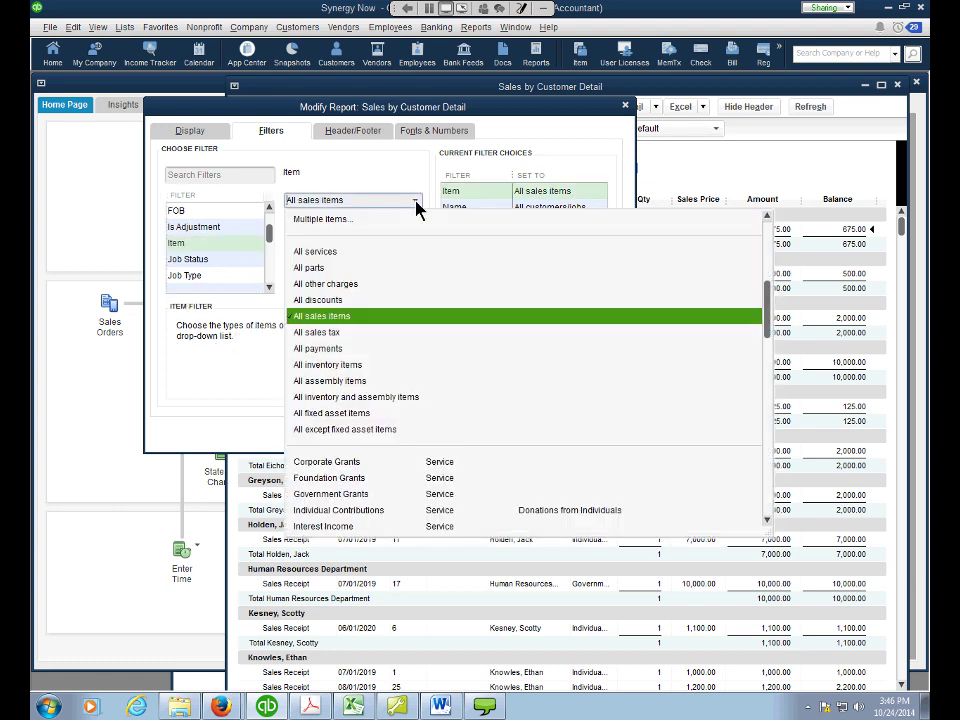
left_click(298, 217)
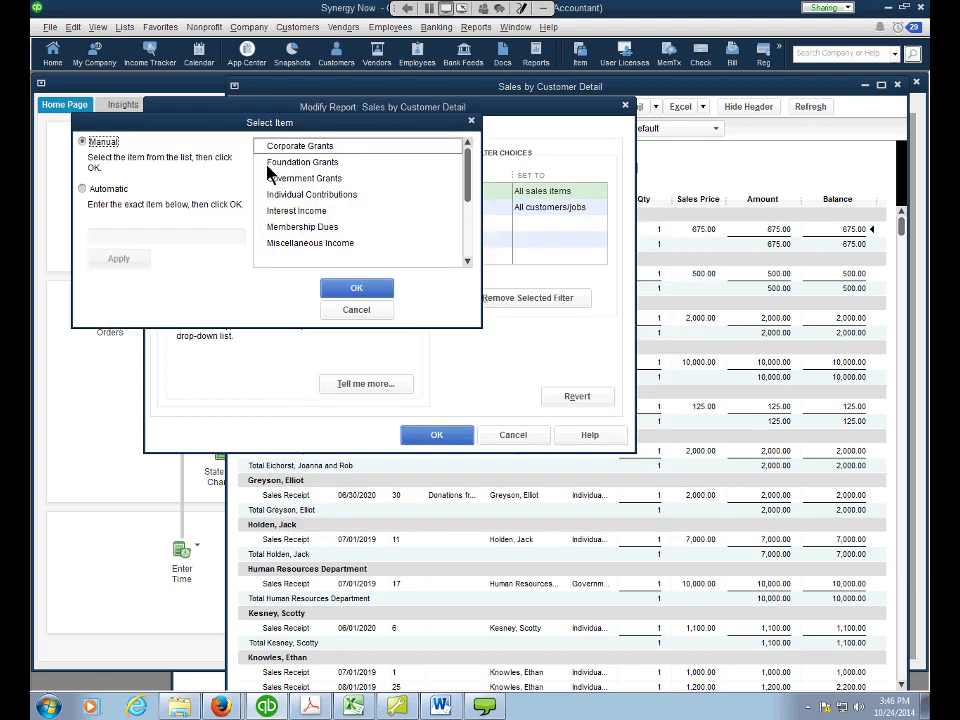
left_click(300, 194)
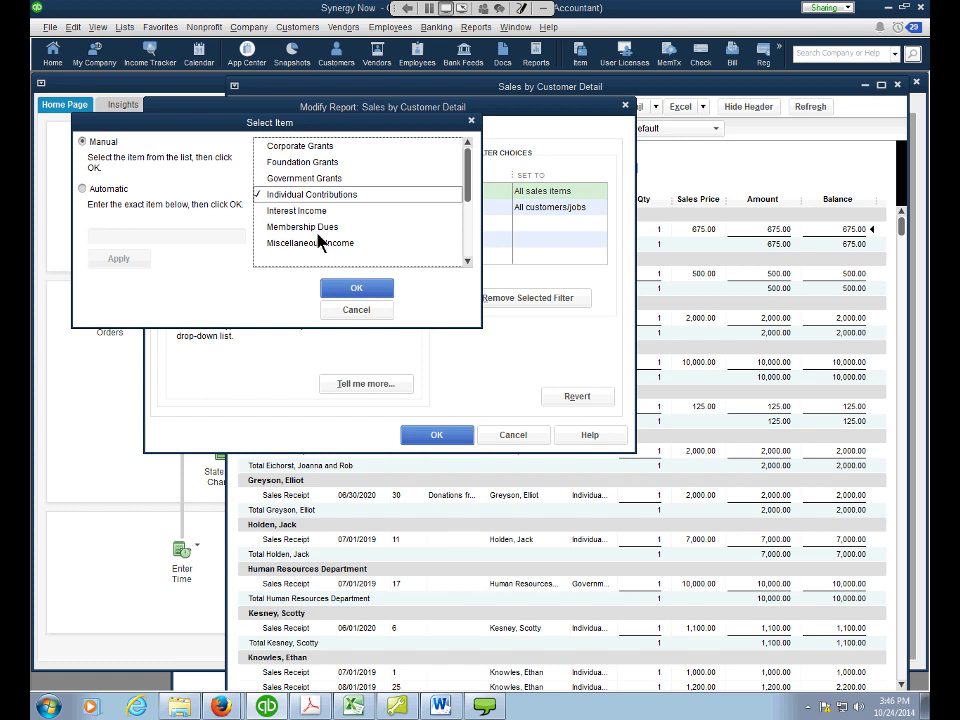
left_click(356, 288)
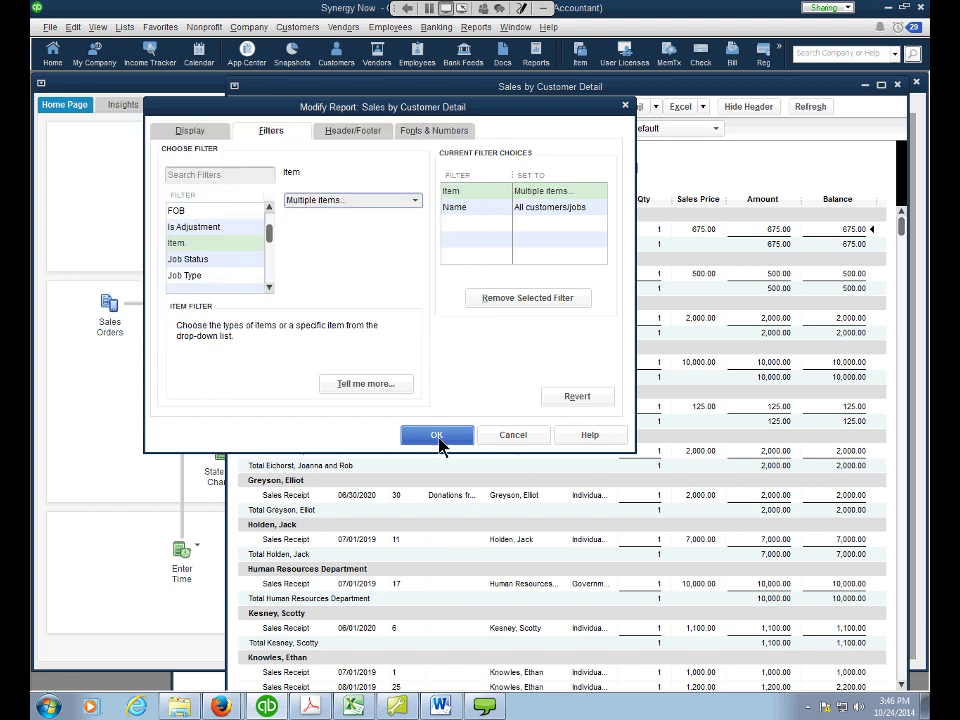
left_click(440, 437)
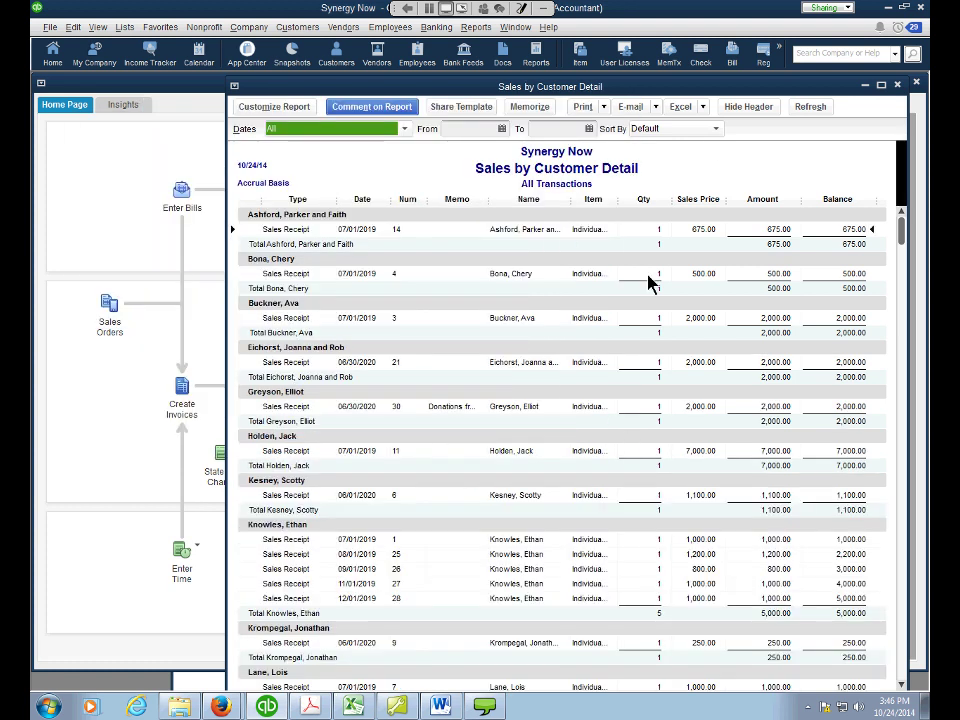
left_click(897, 85)
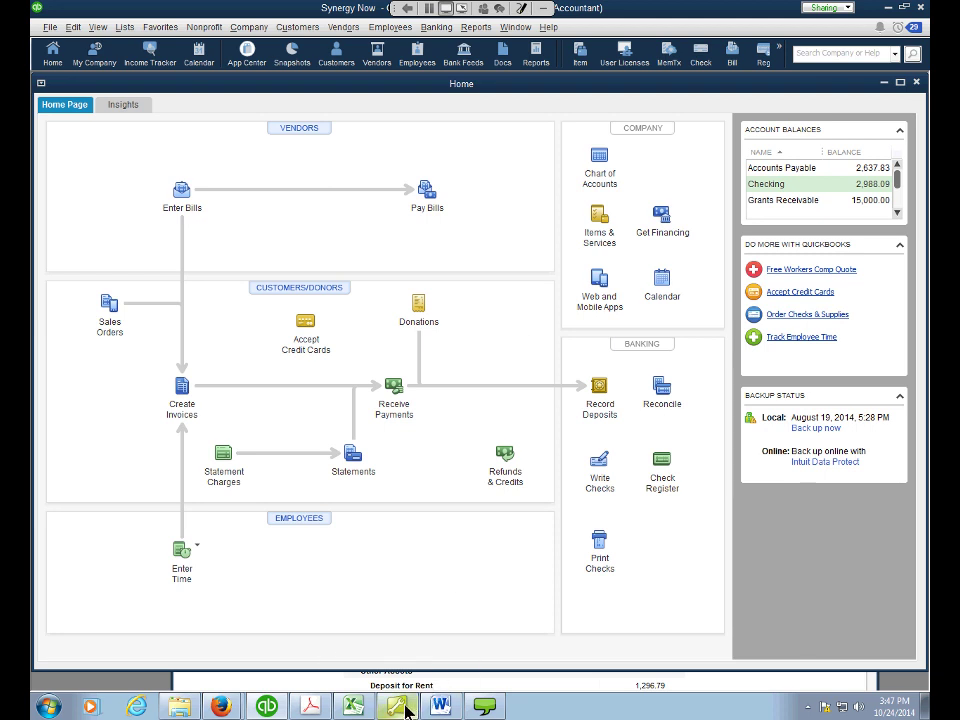
Bring Special Offers.pdf with the $20, $50 and $100 discounts to the front
mouse_move(404, 711)
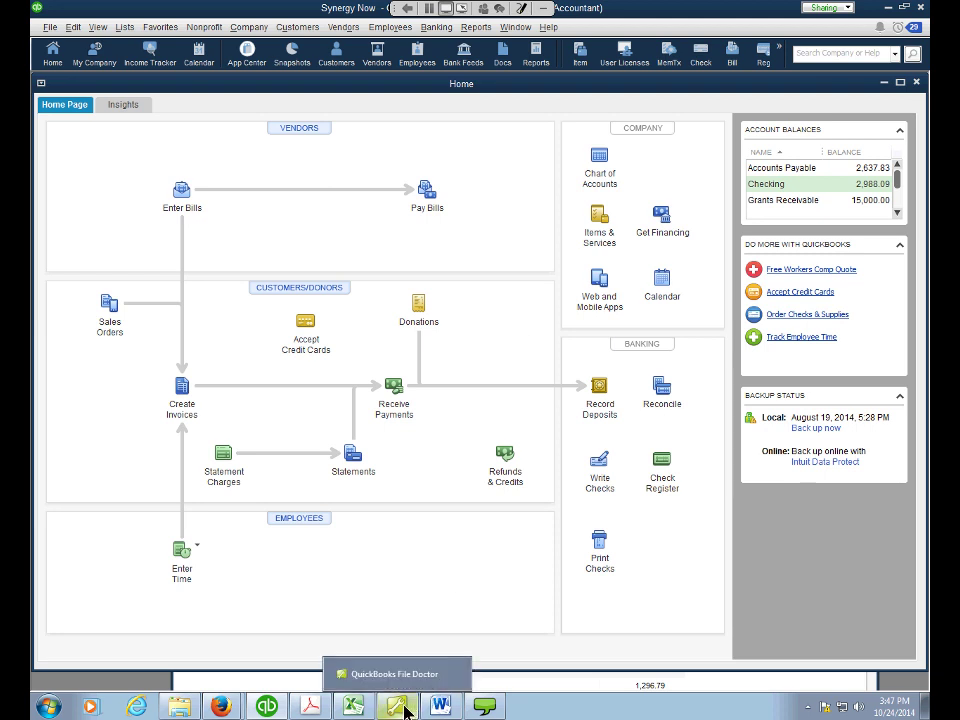
left_click(316, 708)
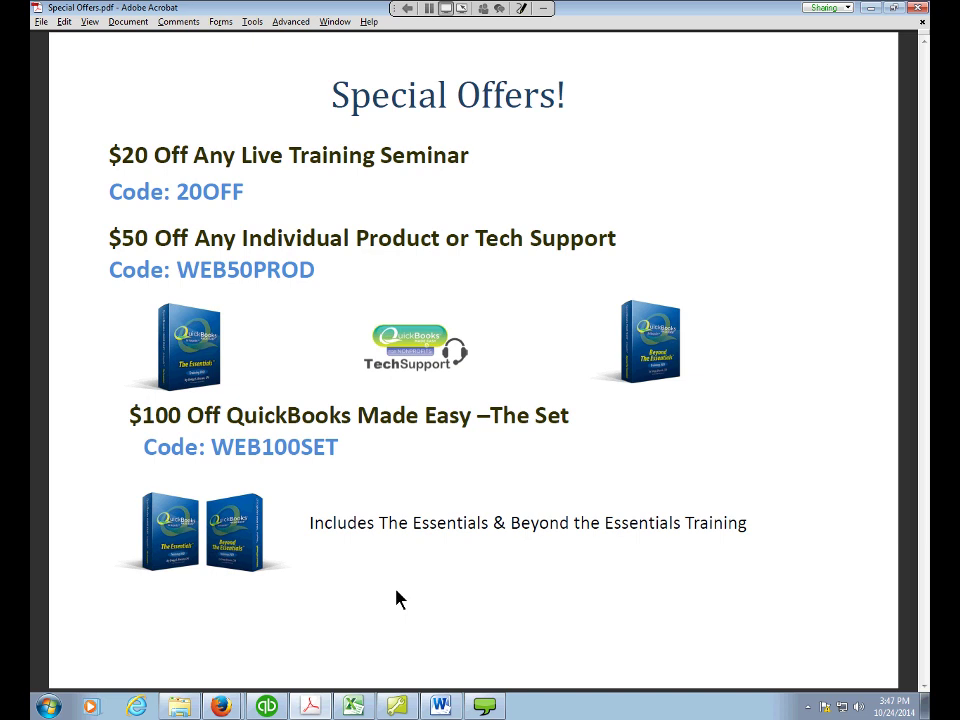
mouse_move(232, 708)
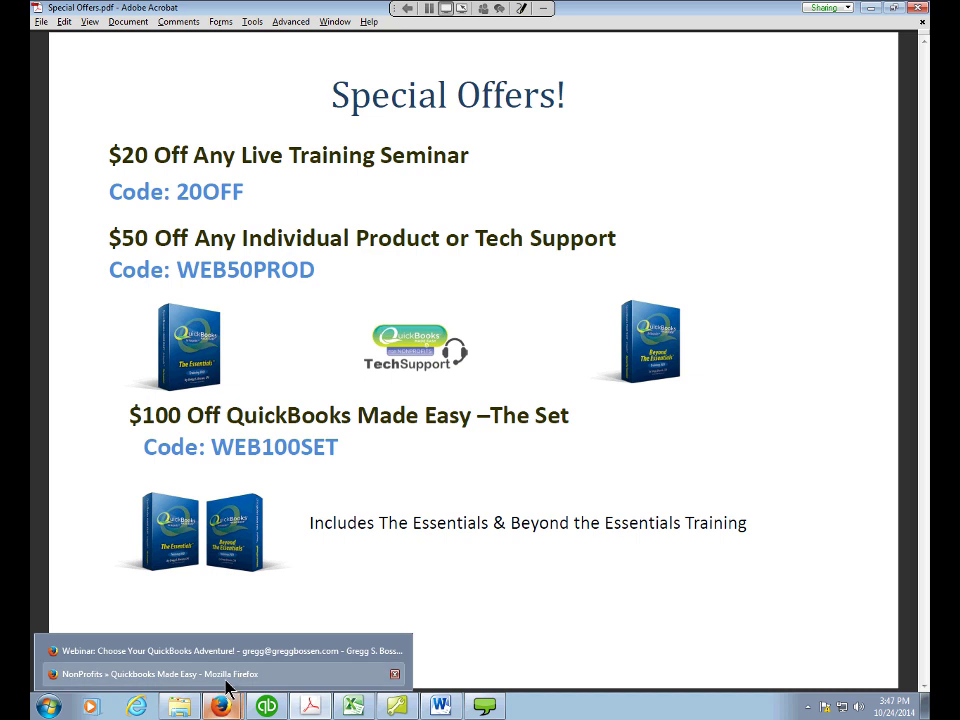
On the NonProfits site, open Live Seminars and scroll to the October–November 2014 events
left_click(228, 676)
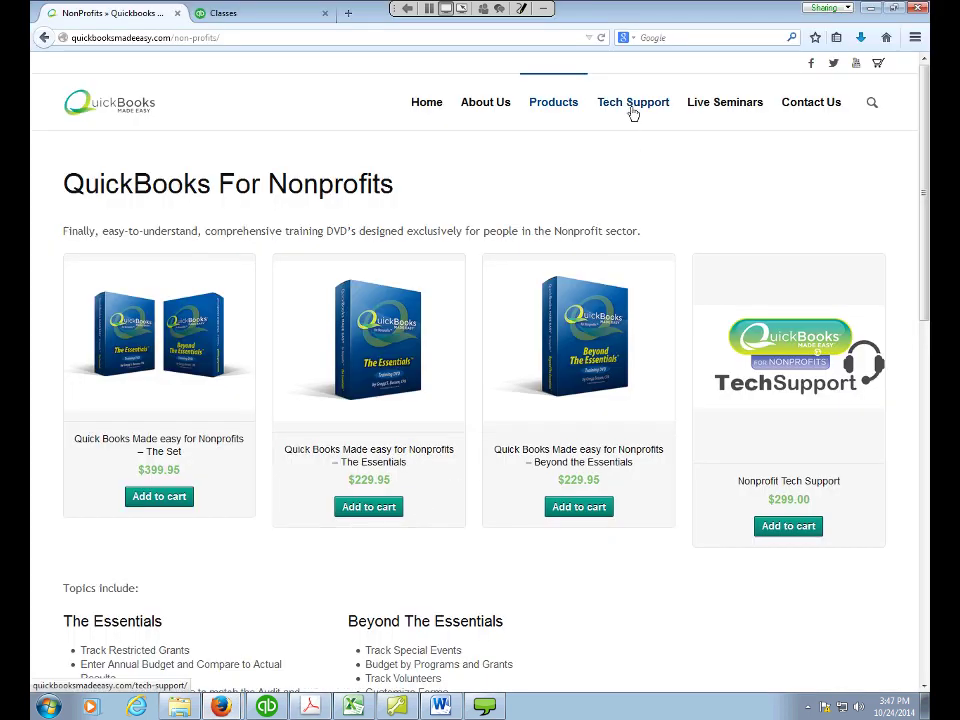
left_click(704, 112)
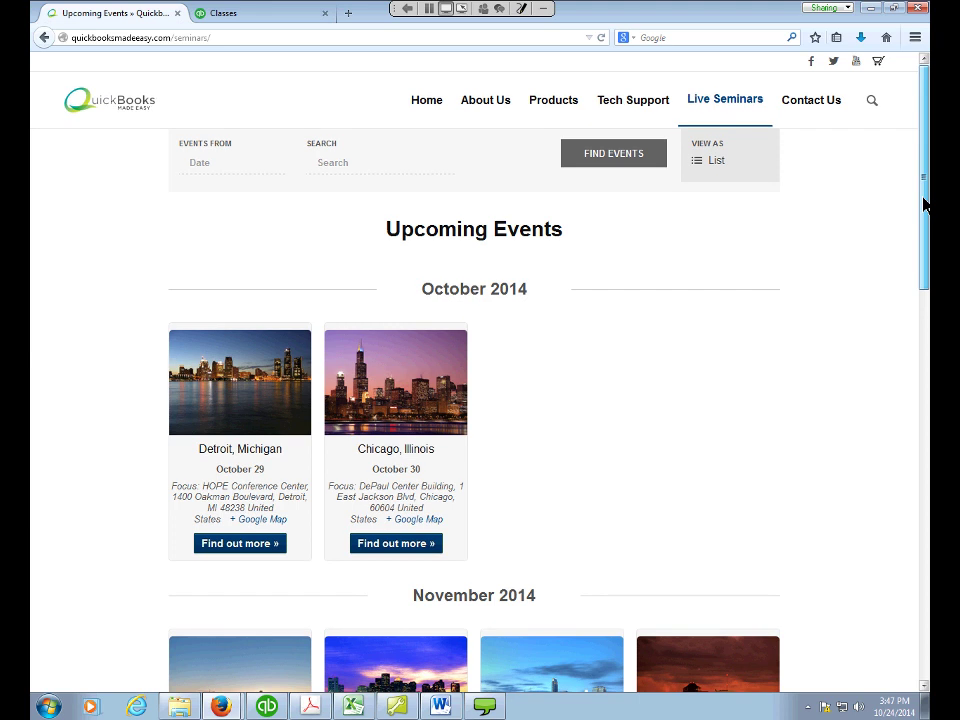
left_click_drag(924, 205, 924, 258)
scroll(474, 400, "down", 1)
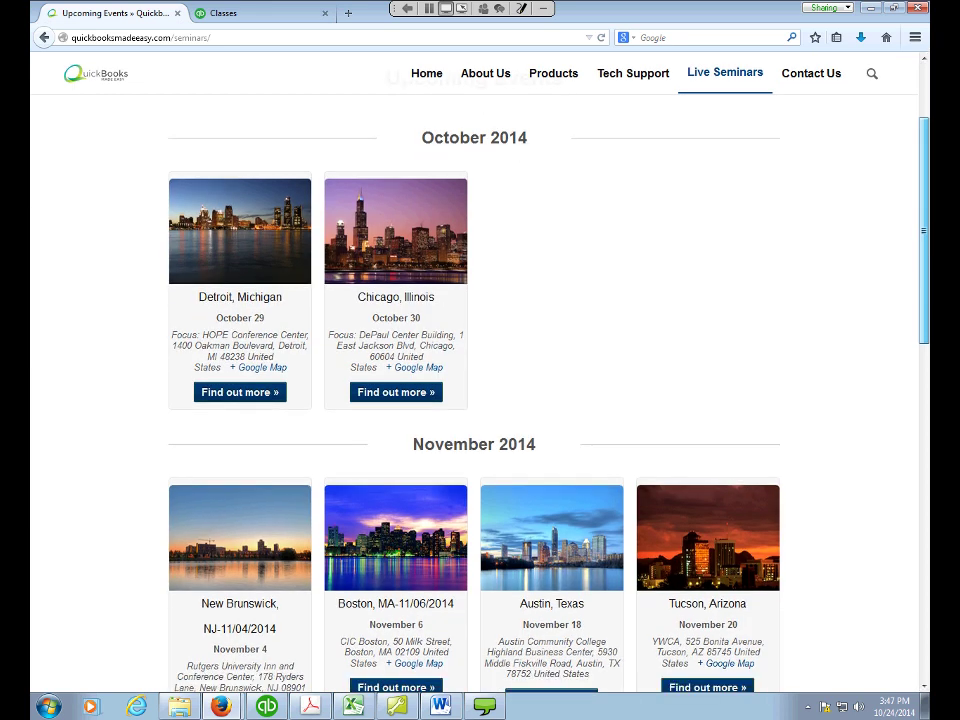
scroll(898, 281, "down", 1)
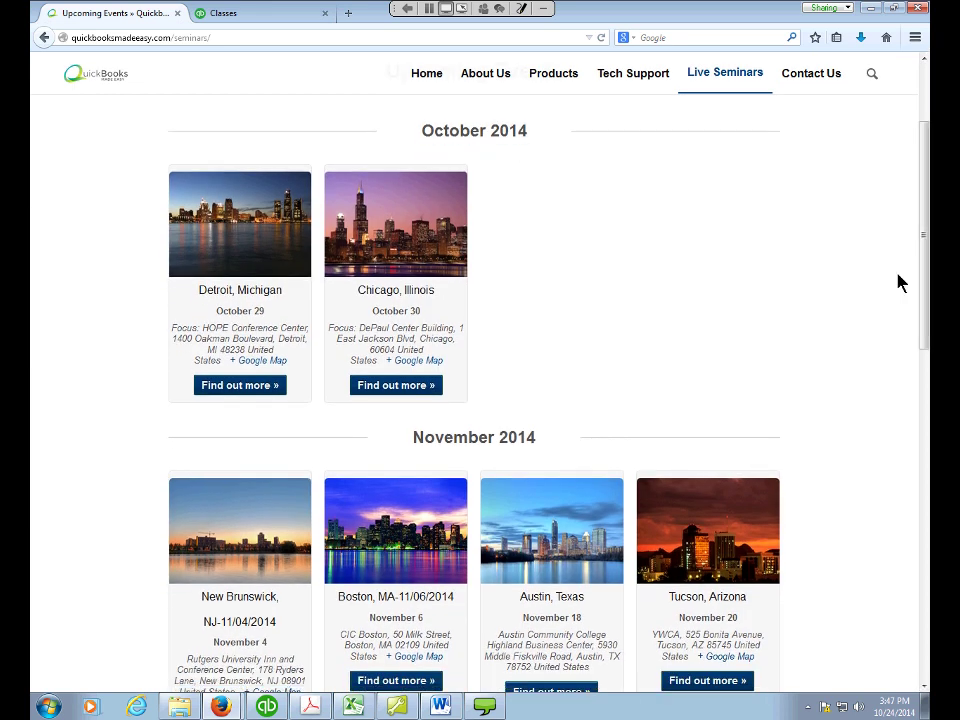